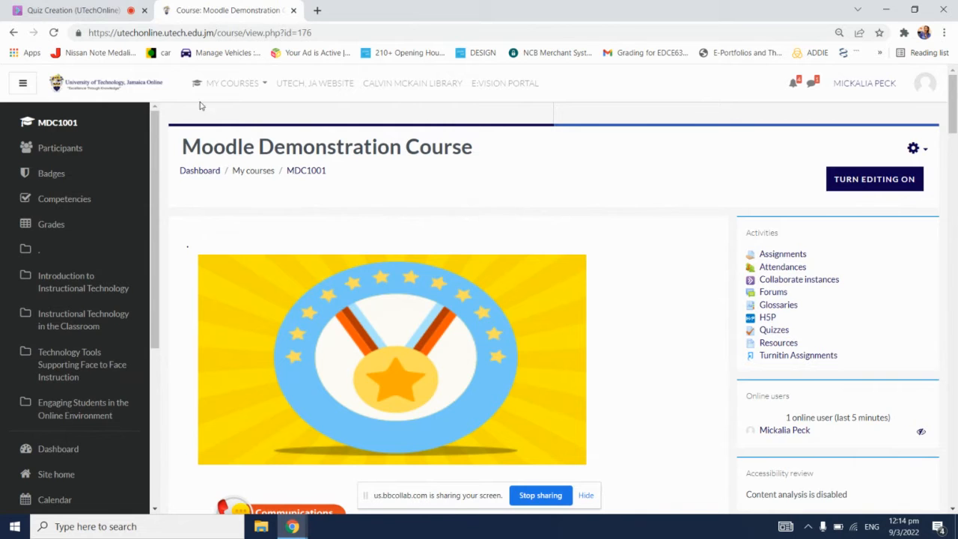
Step: Review the attendee chat messages in the Blackboard Collaborate session, then return to the Moodle Demonstration Course page
{"action": "left_click", "coordinate": [104, 9]}
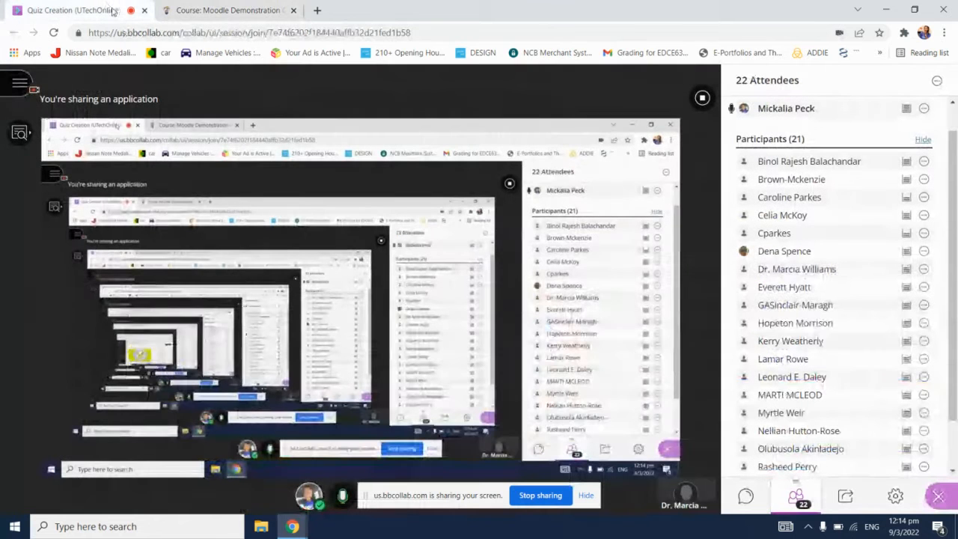
{"action": "left_click", "coordinate": [254, 9]}
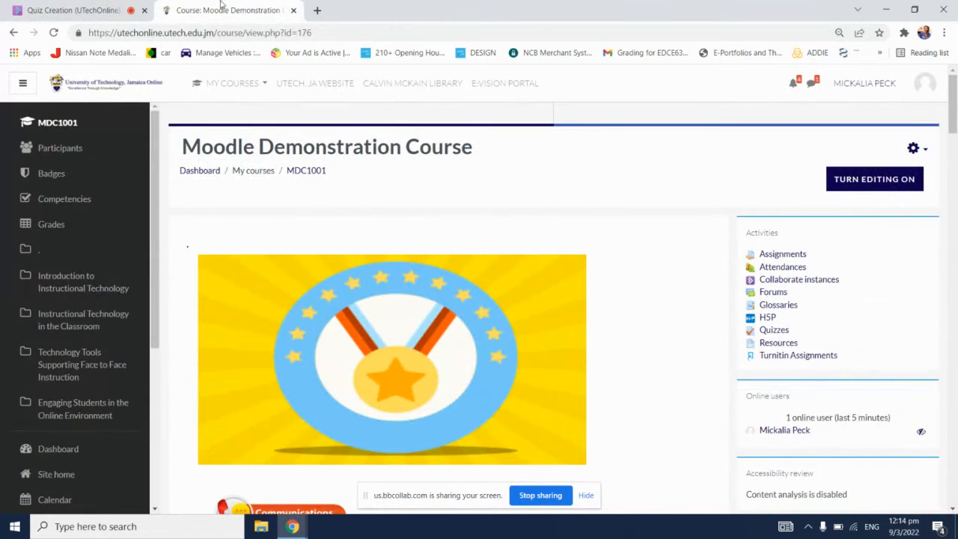
{"action": "left_click", "coordinate": [110, 7]}
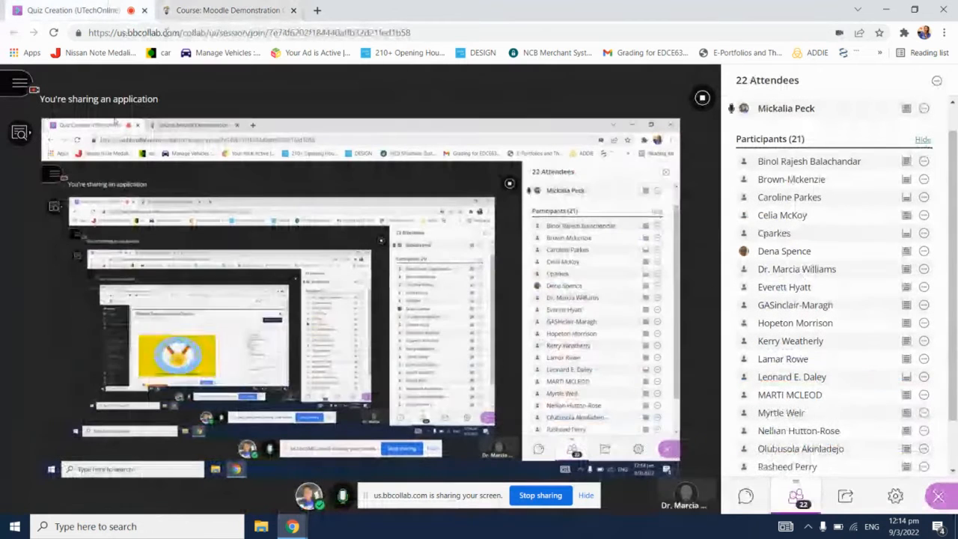
{"action": "left_click", "coordinate": [747, 498]}
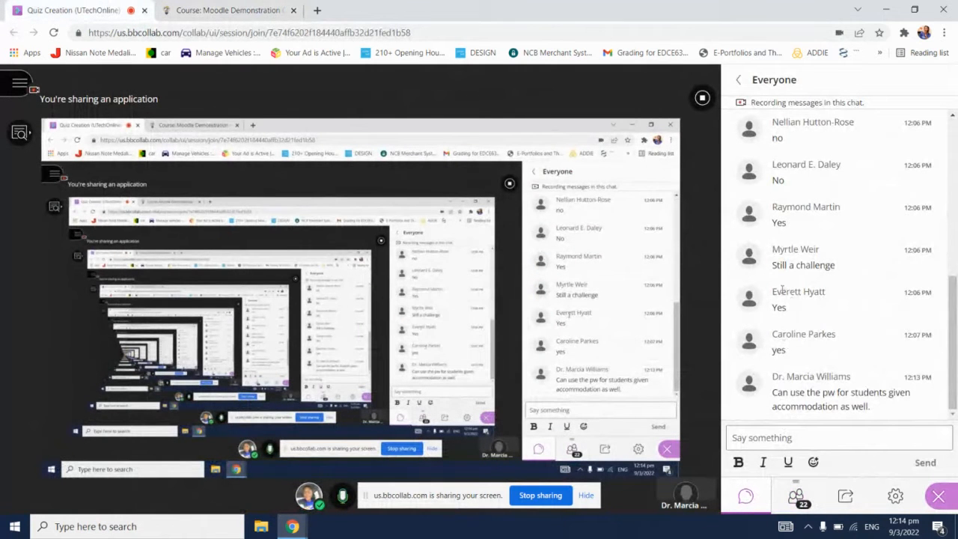
{"action": "left_click", "coordinate": [233, 11]}
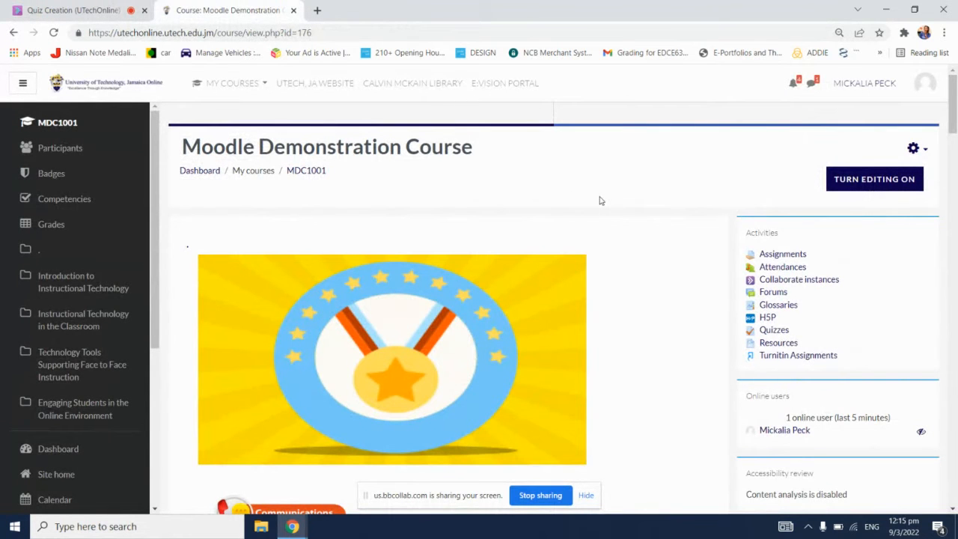
{"action": "left_click", "coordinate": [124, 7]}
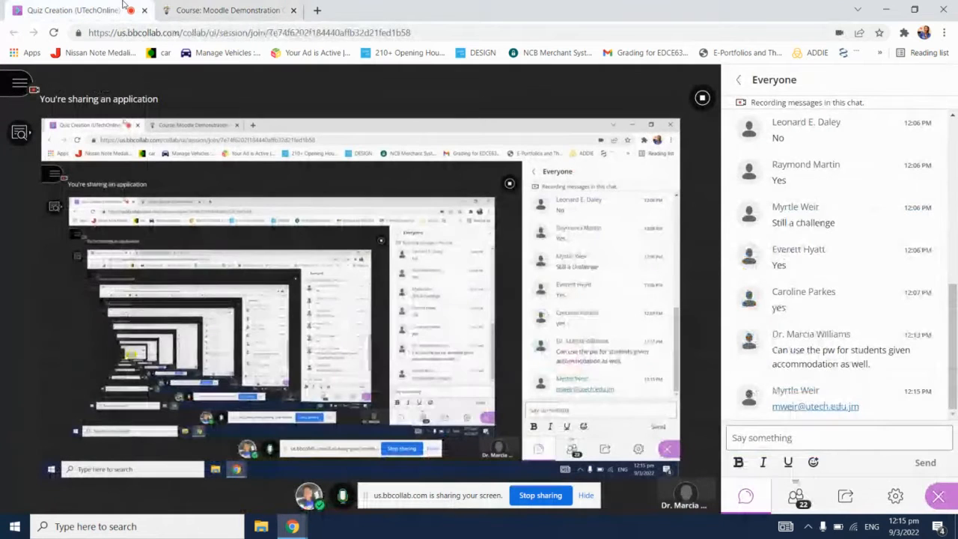
{"action": "left_click", "coordinate": [271, 9]}
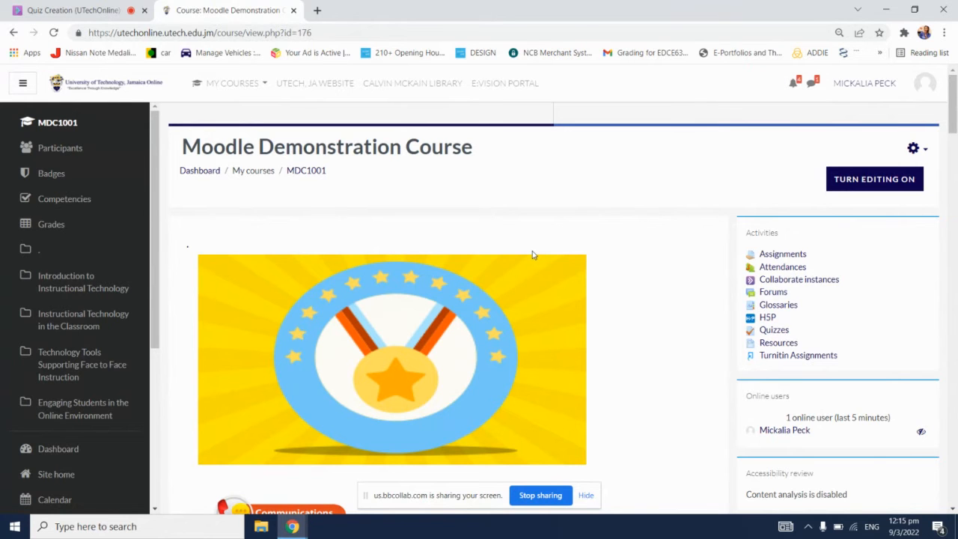
Step: Turn on course editing and open the activity chooser for the last section, Engaging Students in the Online Environment
{"action": "left_click", "coordinate": [889, 185]}
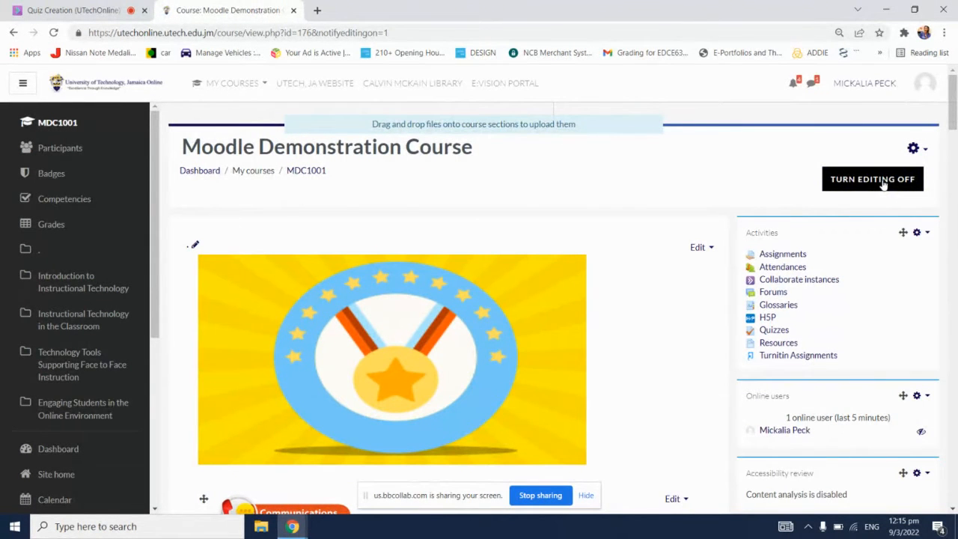
{"action": "left_click", "coordinate": [880, 183]}
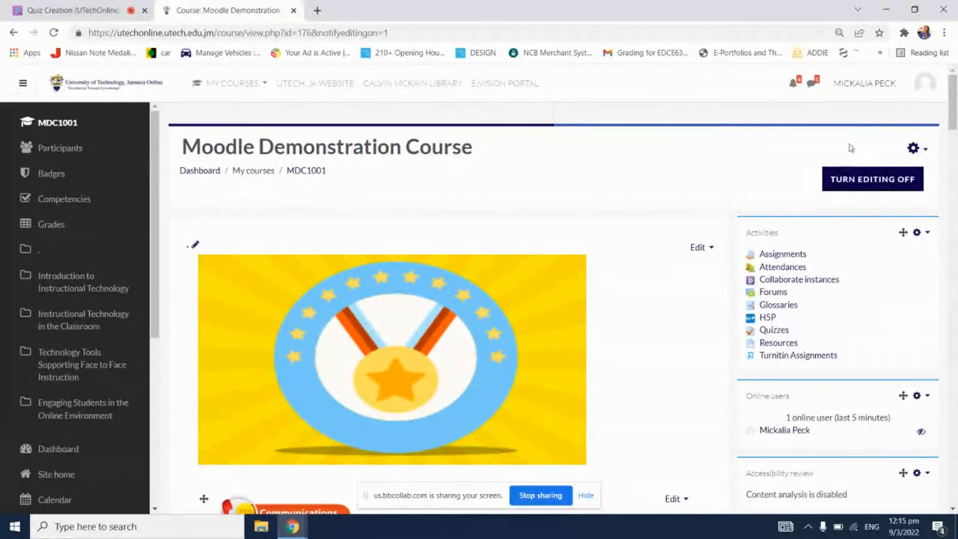
{"action": "left_click_drag", "start_coordinate": [953, 90], "coordinate": [955, 468]}
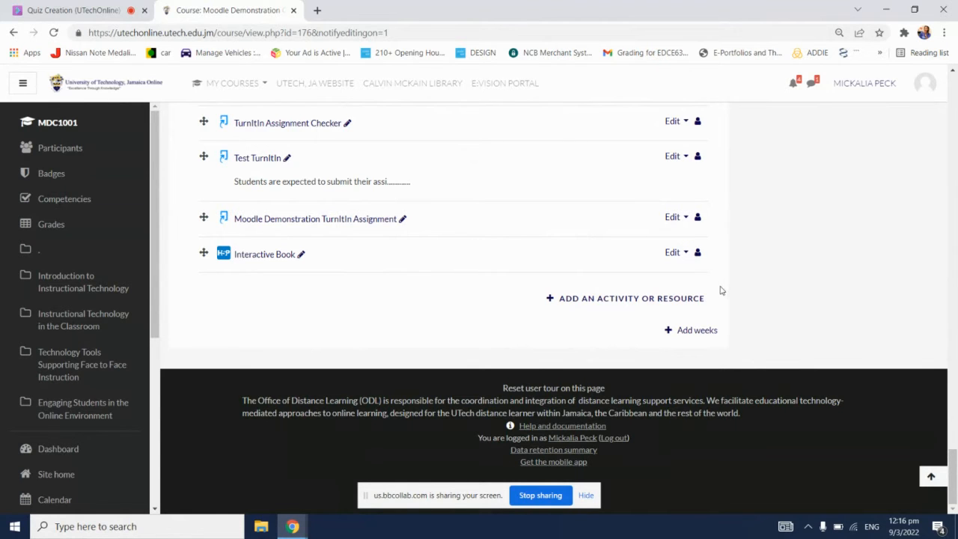
{"action": "left_click", "coordinate": [649, 301]}
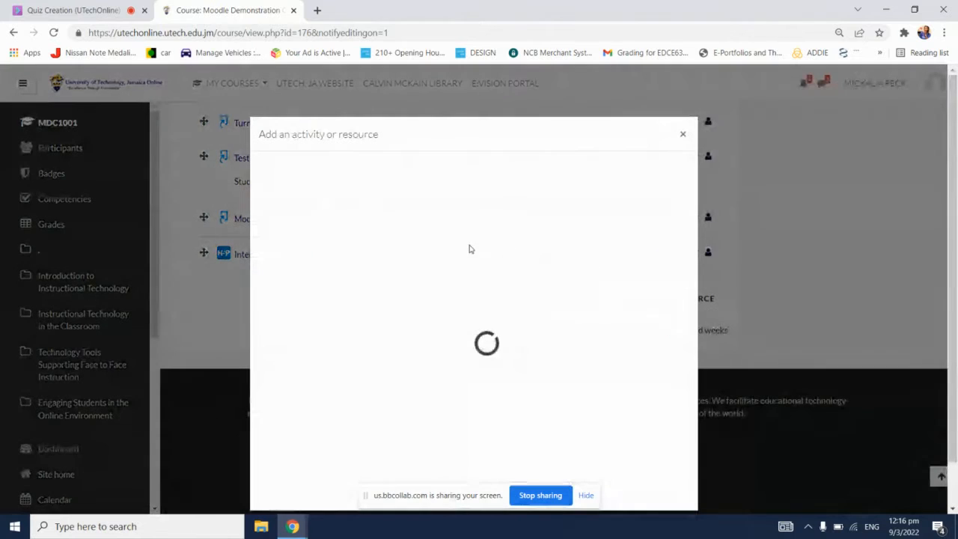
Step: Star the Forum activity in the activity chooser and show the starred activities
{"action": "left_click", "coordinate": [349, 204]}
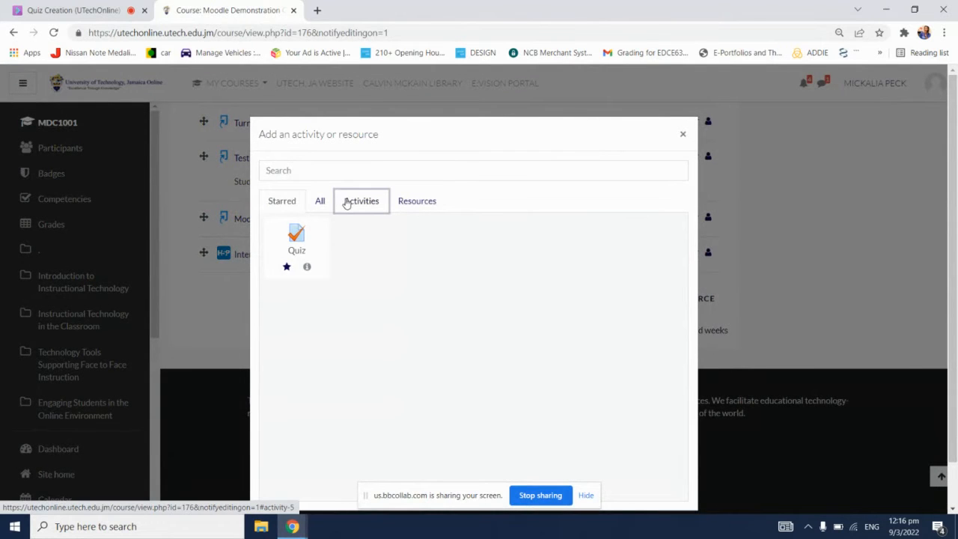
{"action": "left_click", "coordinate": [299, 208]}
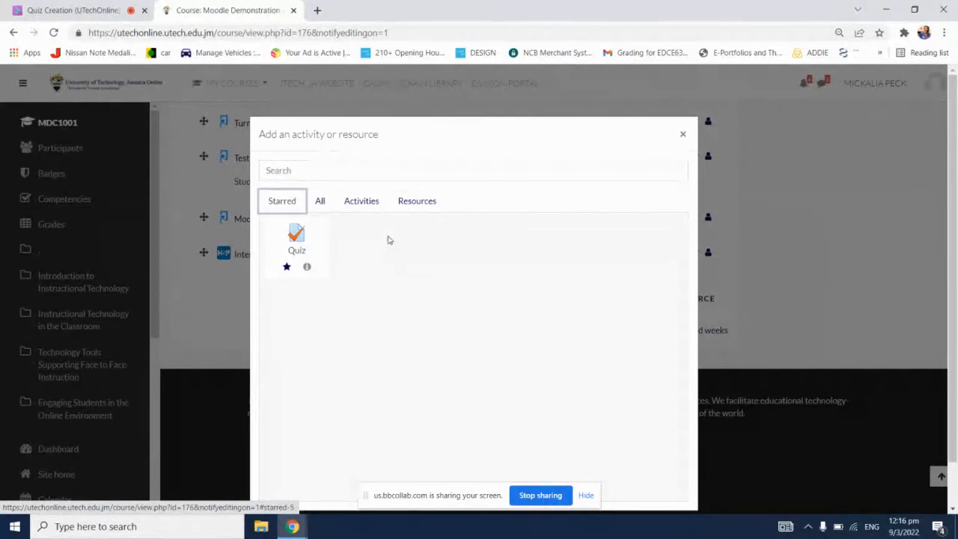
{"action": "left_click", "coordinate": [360, 206]}
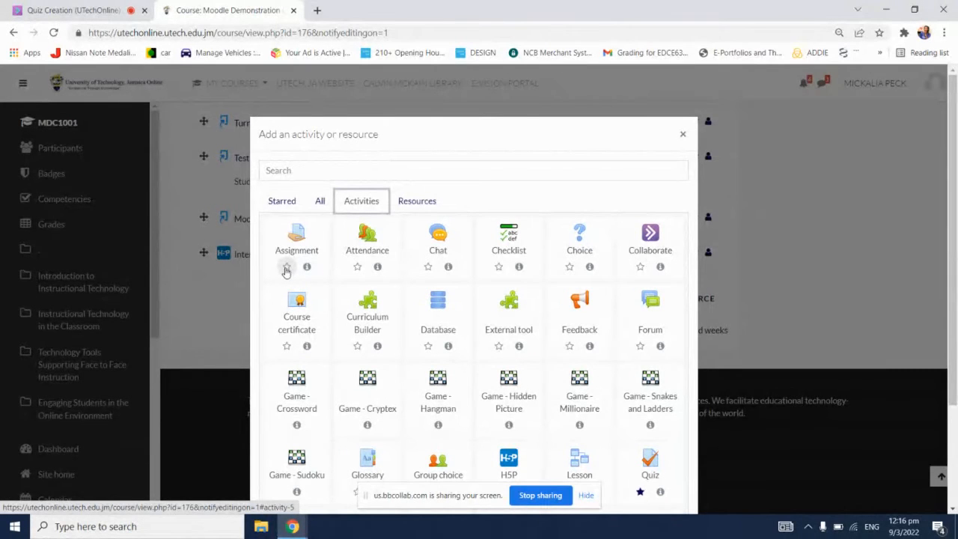
{"action": "left_click", "coordinate": [641, 347]}
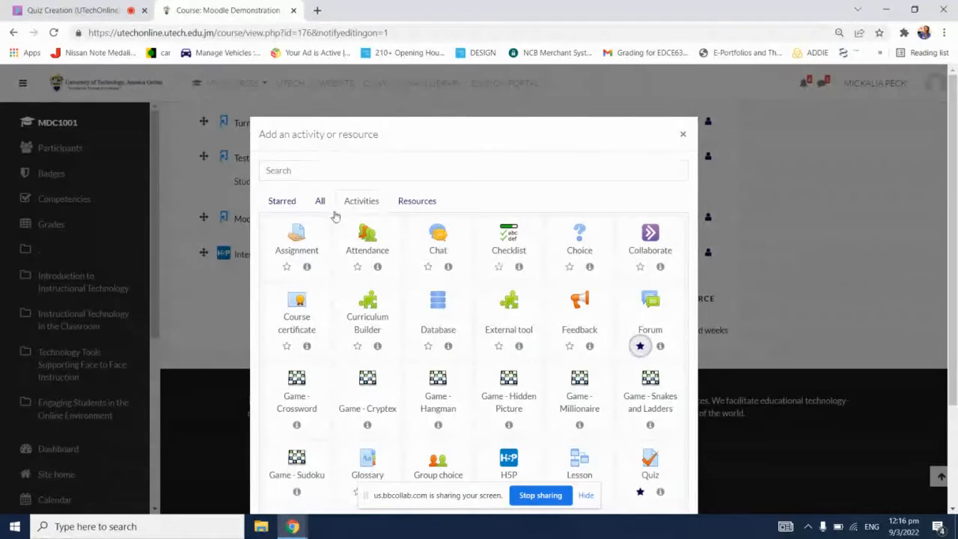
{"action": "left_click", "coordinate": [286, 208]}
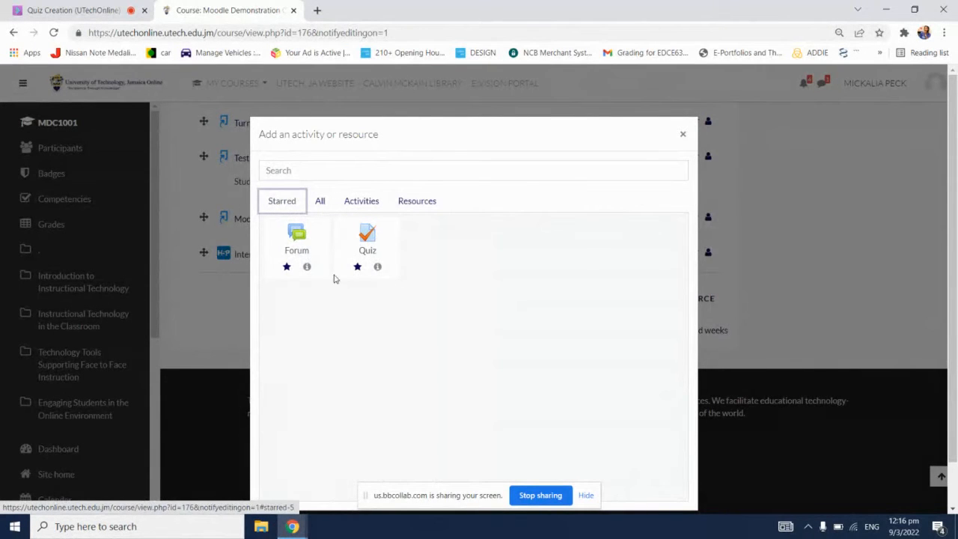
Step: Add a new Quiz activity to the section and name it "Moodle Demonstration Quiz"
{"action": "left_click", "coordinate": [371, 245]}
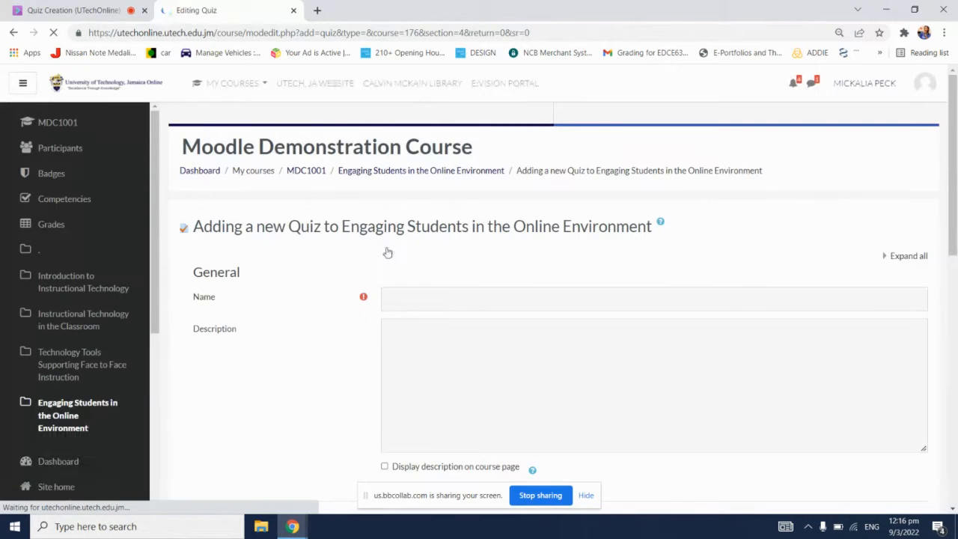
{"action": "left_click", "coordinate": [456, 299]}
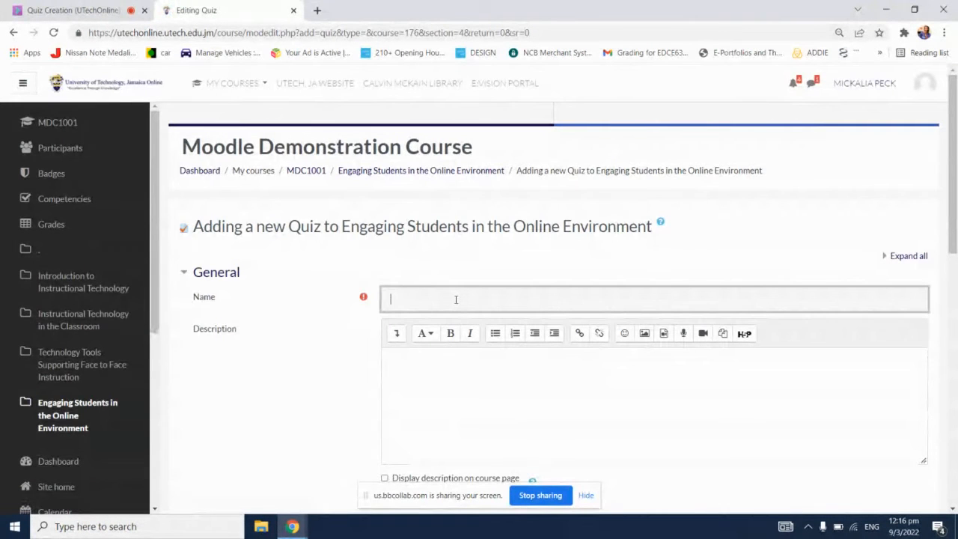
{"action": "type", "text": "Moodle"}
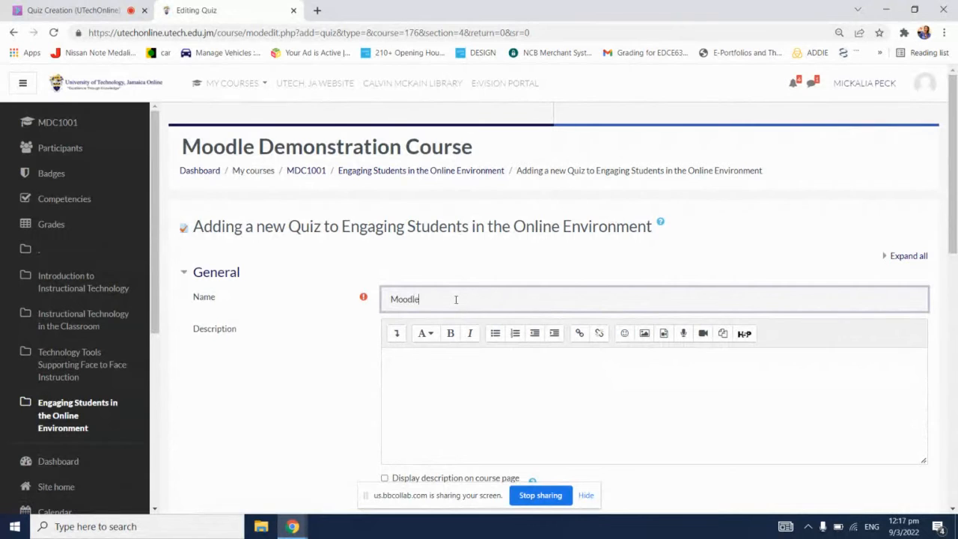
{"action": "type", "text": " Demonstration Quiz"}
Step: Enter "Answer ALL questions." as the quiz description
{"action": "scroll", "coordinate": [509, 357], "scroll_direction": "down", "scroll_amount": 1}
{"action": "left_click", "coordinate": [500, 317]}
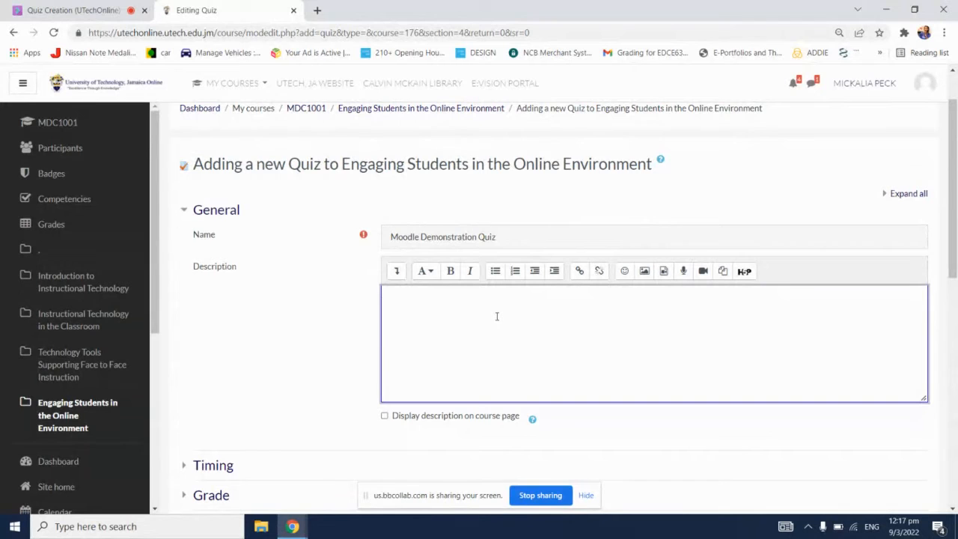
{"action": "type", "text": "Answer all"}
{"action": "key", "text": "BackSpace"}
{"action": "key", "text": "BackSpace"}
{"action": "key", "text": "BackSpace"}
{"action": "type", "text": "All"}
{"action": "key", "text": "BackSpace"}
{"action": "type", "text": "LL questions."}
Step: Make the word "ALL" bold in the quiz description and expand the editor's additional formatting tools
{"action": "triple_click", "coordinate": [420, 293]}
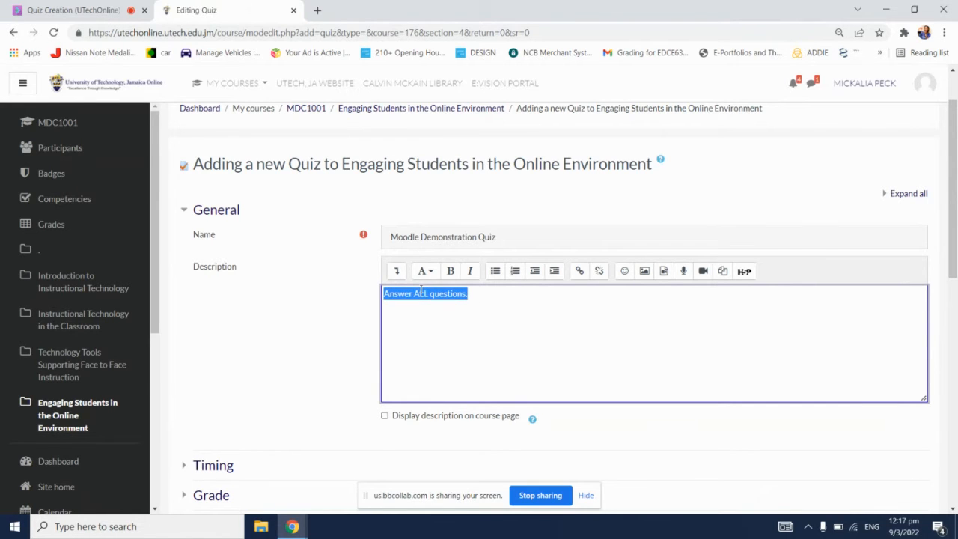
{"action": "double_click", "coordinate": [420, 293]}
{"action": "left_click", "coordinate": [450, 270]}
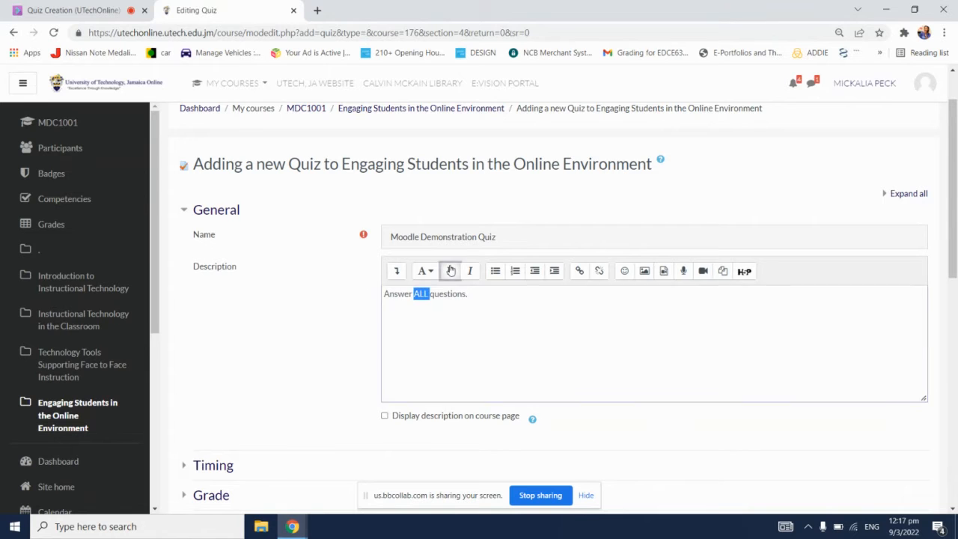
{"action": "left_click", "coordinate": [397, 271]}
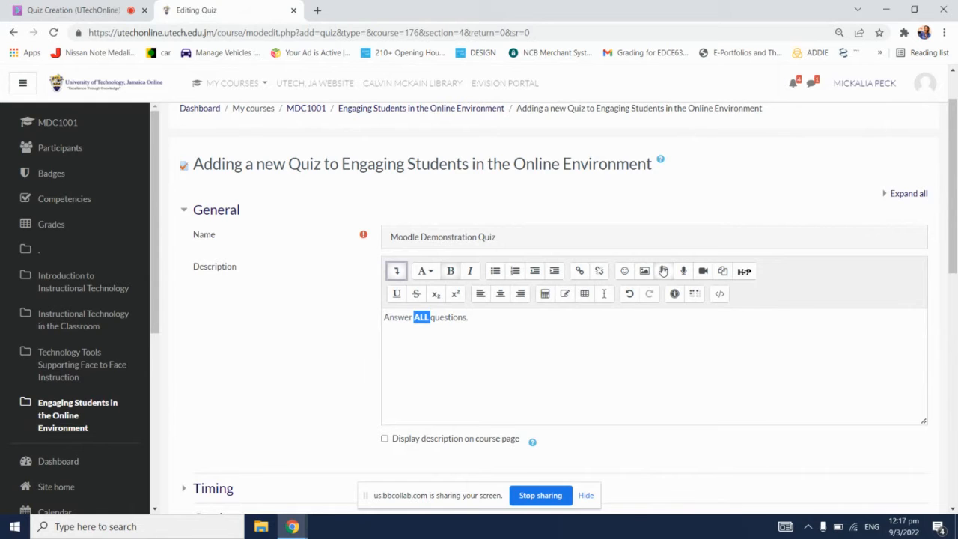
{"action": "left_click", "coordinate": [549, 333]}
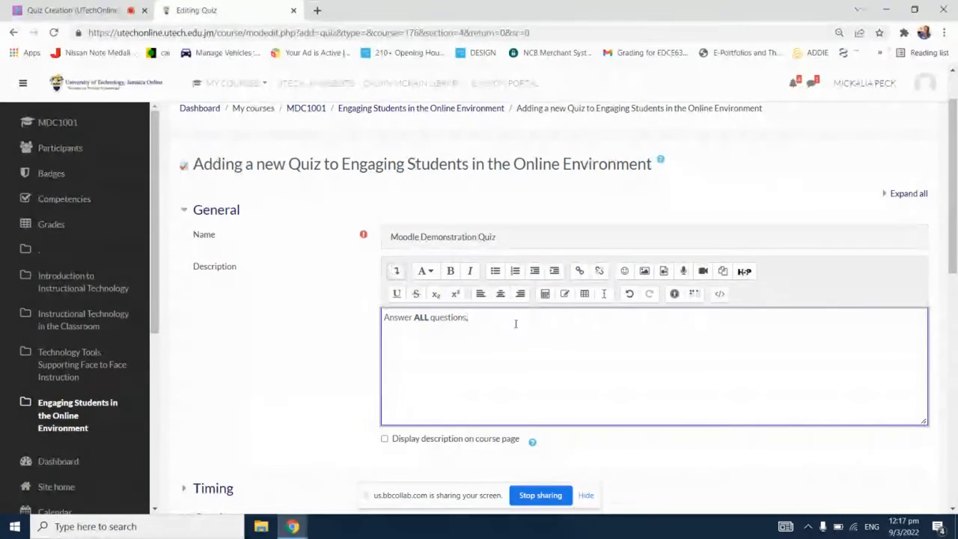
Step: Enable the quiz opening time in the Timing settings and set it to 9 March 2022 at 11:01
{"action": "scroll", "coordinate": [486, 355], "scroll_direction": "down", "scroll_amount": 3}
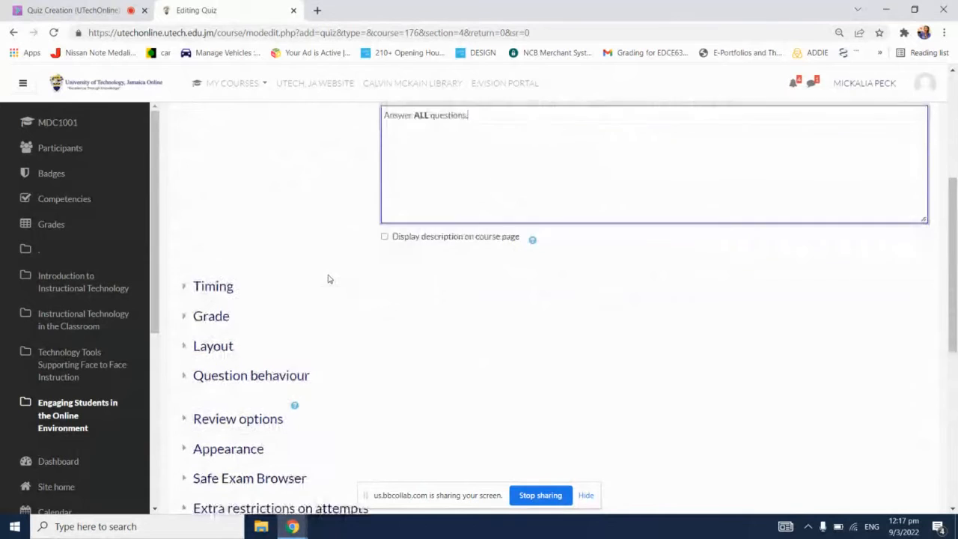
{"action": "scroll", "coordinate": [327, 273], "scroll_direction": "down", "scroll_amount": 1}
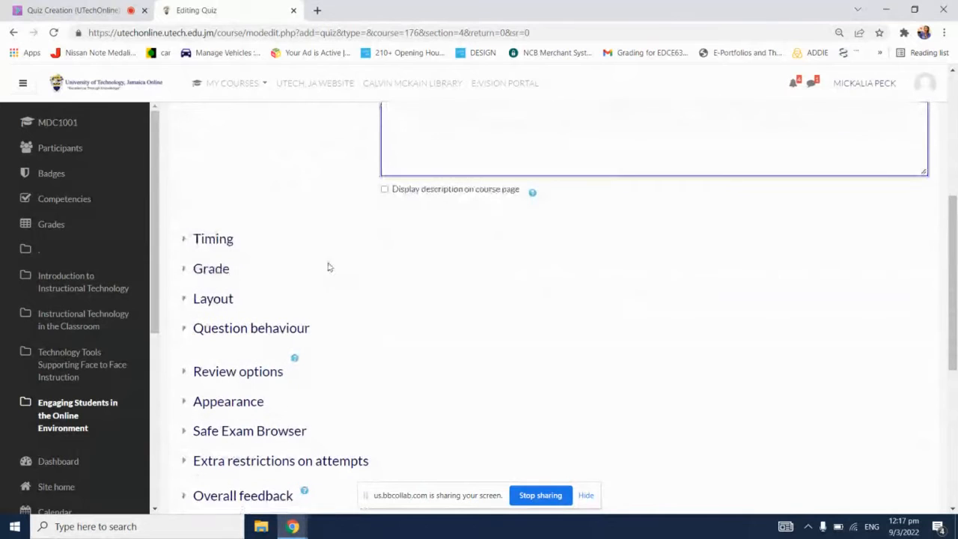
{"action": "left_click", "coordinate": [217, 239]}
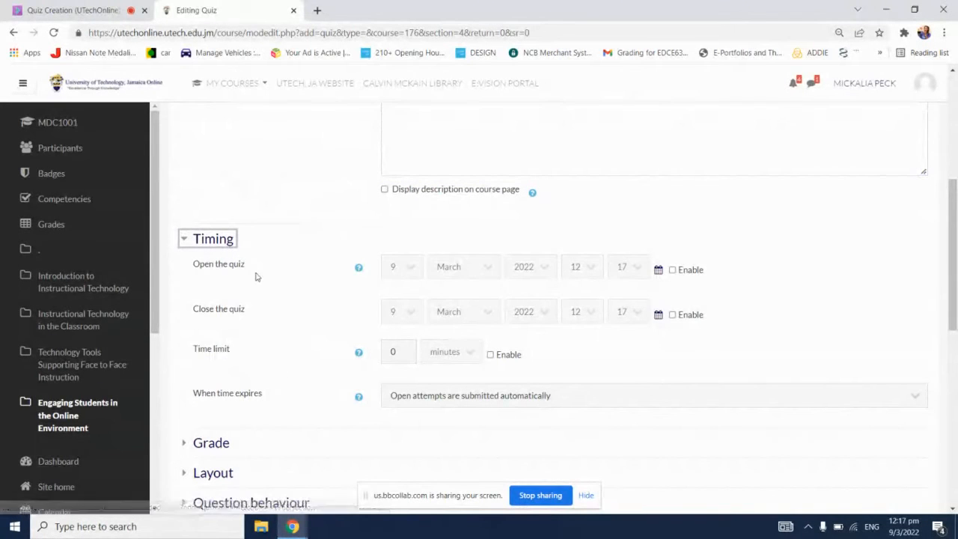
{"action": "scroll", "coordinate": [295, 292], "scroll_direction": "down", "scroll_amount": 1}
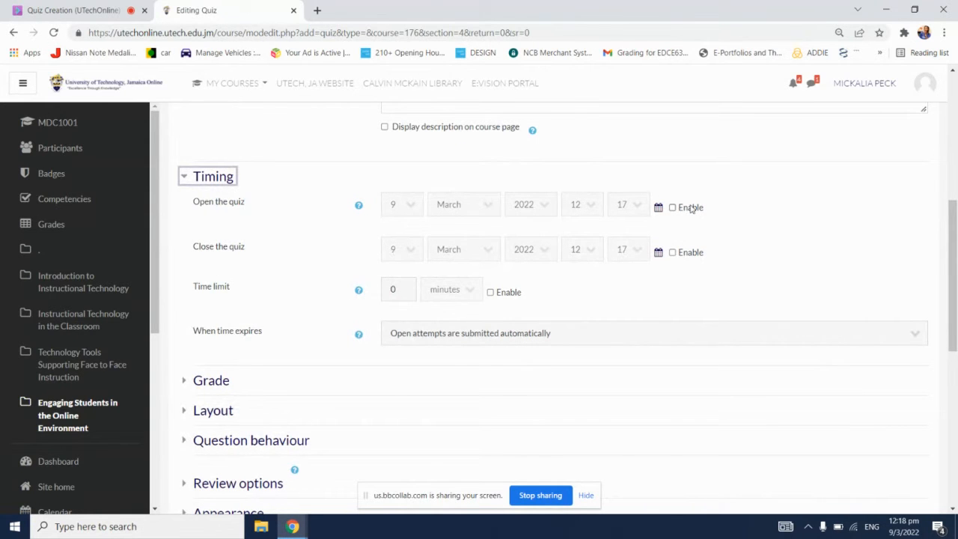
{"action": "left_click", "coordinate": [672, 207]}
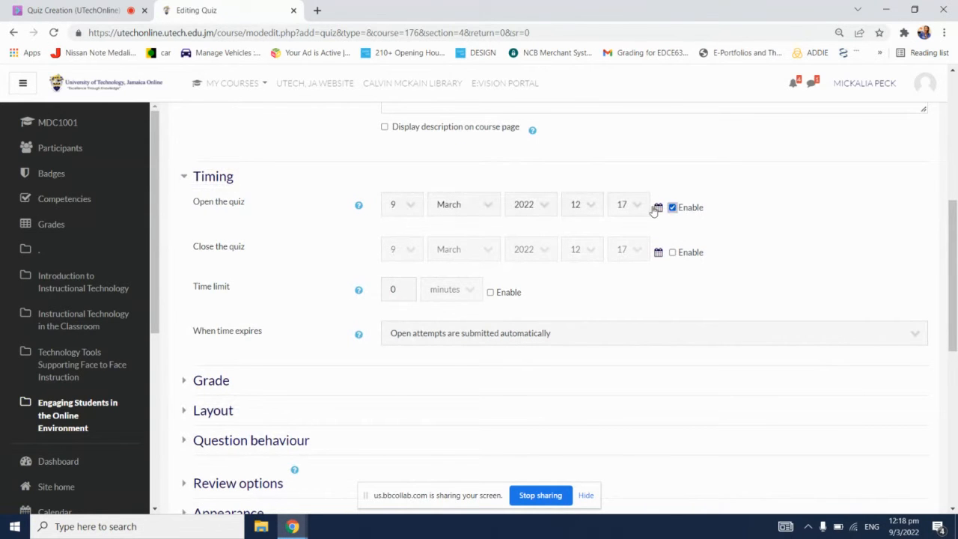
{"action": "left_click", "coordinate": [400, 210]}
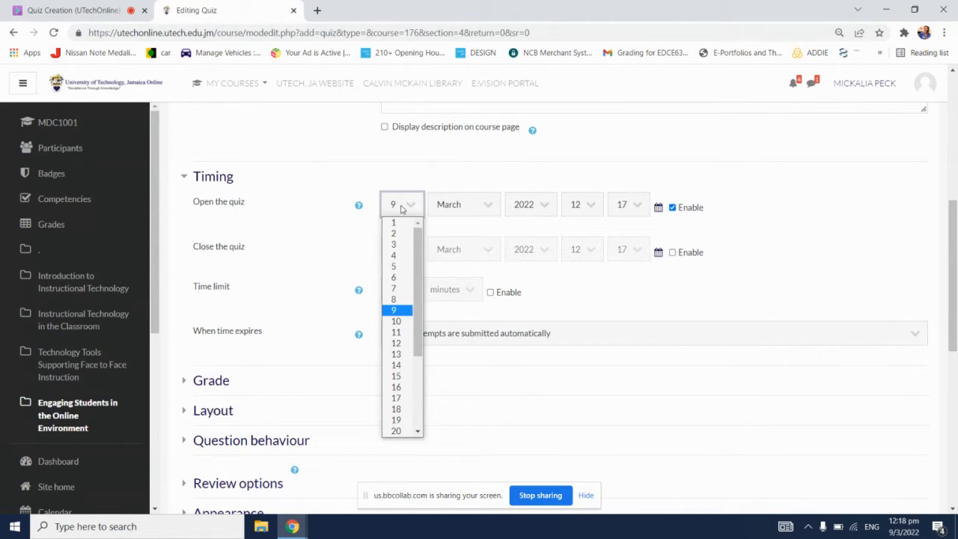
{"action": "left_click", "coordinate": [400, 209]}
{"action": "left_click", "coordinate": [591, 209]}
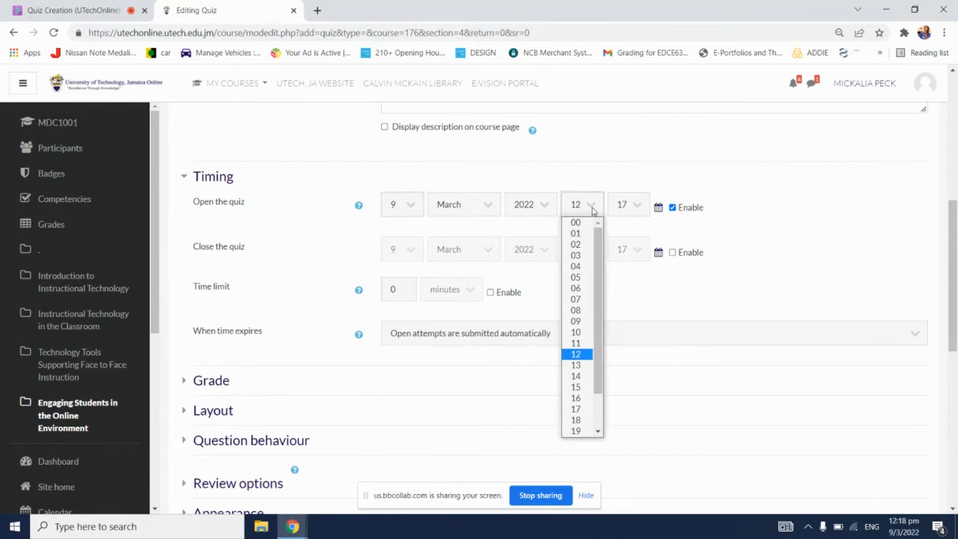
{"action": "left_click", "coordinate": [588, 343]}
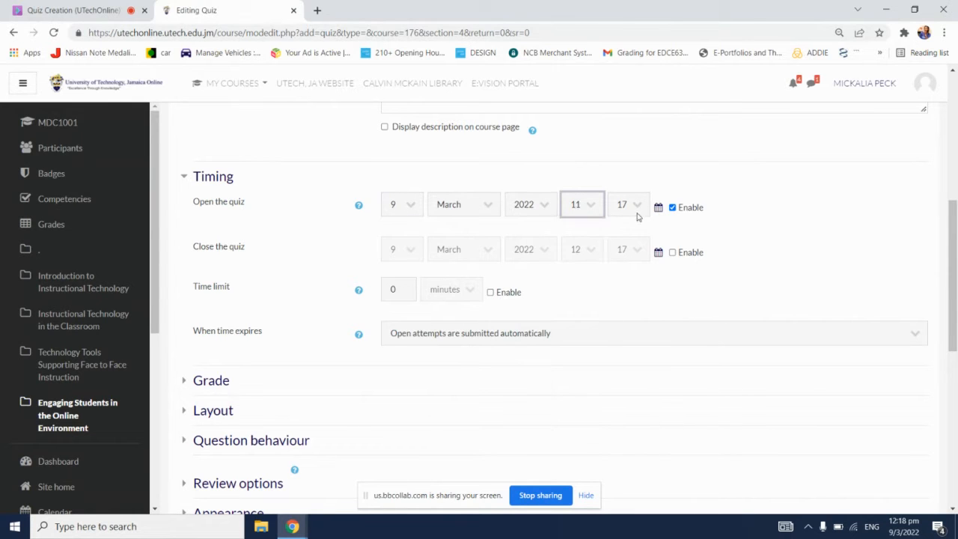
{"action": "left_click", "coordinate": [636, 212]}
{"action": "left_click", "coordinate": [632, 225]}
Step: Enable the quiz closing time and set it to 10 March 2022 at 11:00, and set the opening time's minutes to 00
{"action": "left_click", "coordinate": [693, 254]}
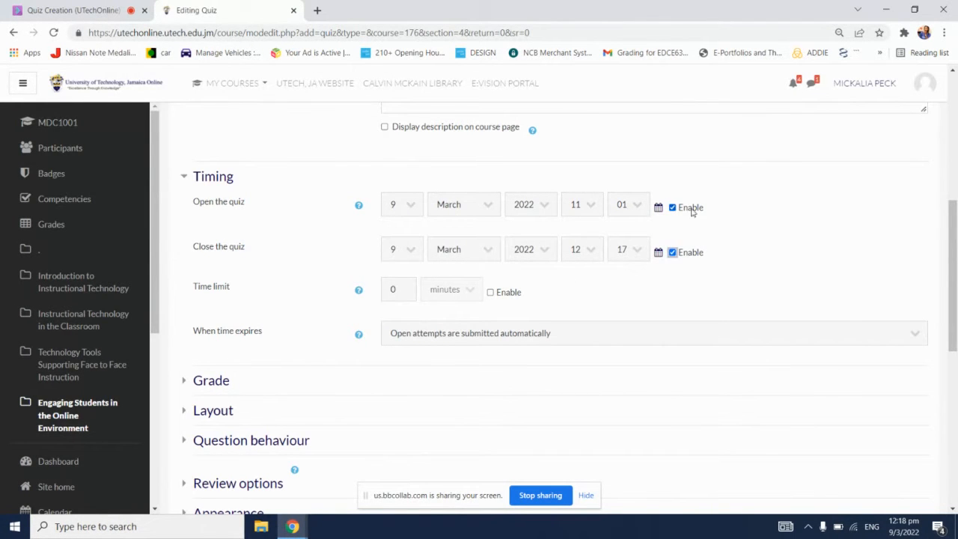
{"action": "left_click", "coordinate": [408, 257]}
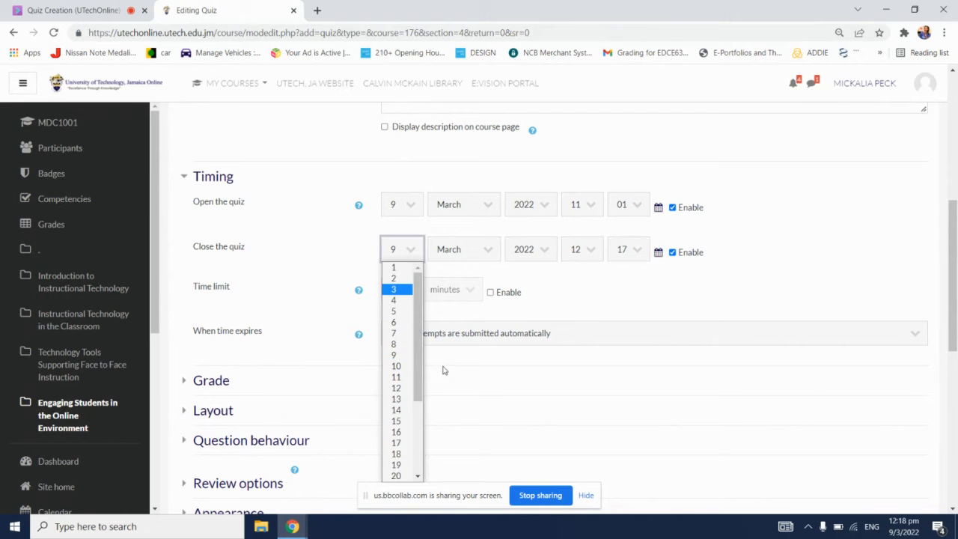
{"action": "left_click", "coordinate": [408, 367]}
{"action": "left_click", "coordinate": [585, 250]}
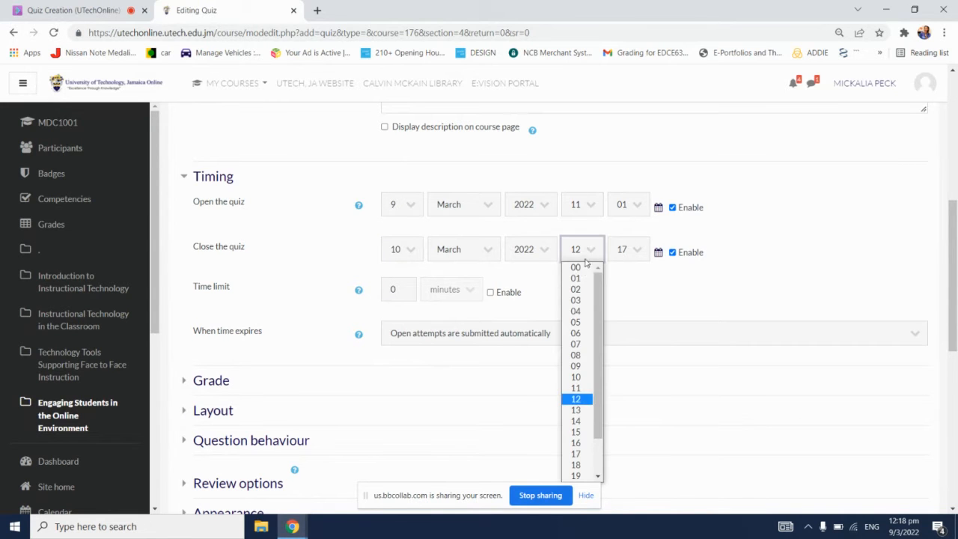
{"action": "left_click", "coordinate": [587, 388]}
{"action": "left_click", "coordinate": [637, 255]}
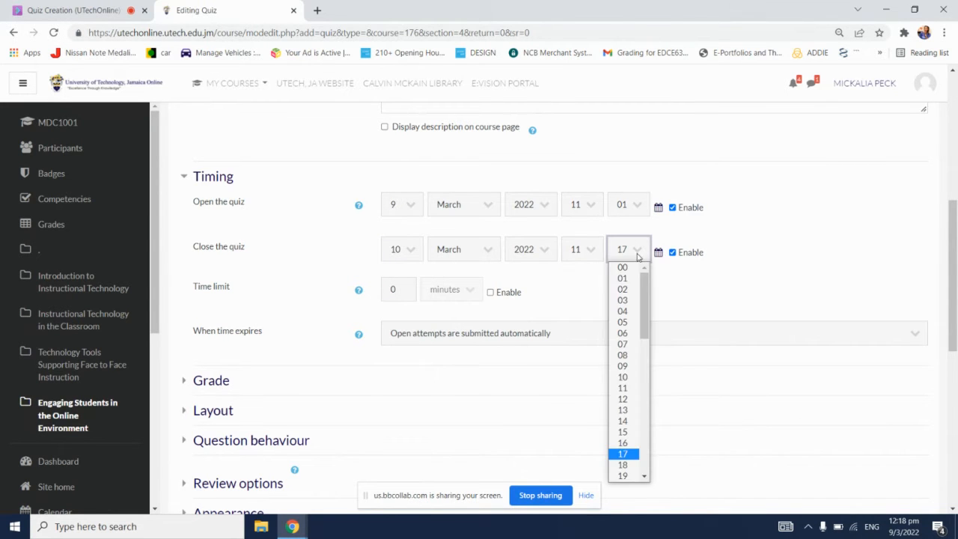
{"action": "left_click", "coordinate": [623, 267]}
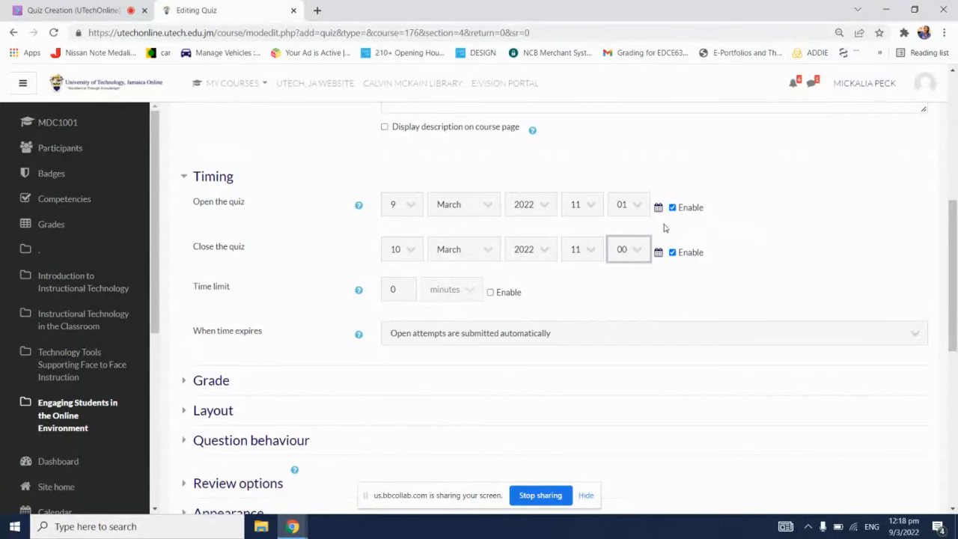
{"action": "left_click", "coordinate": [636, 223]}
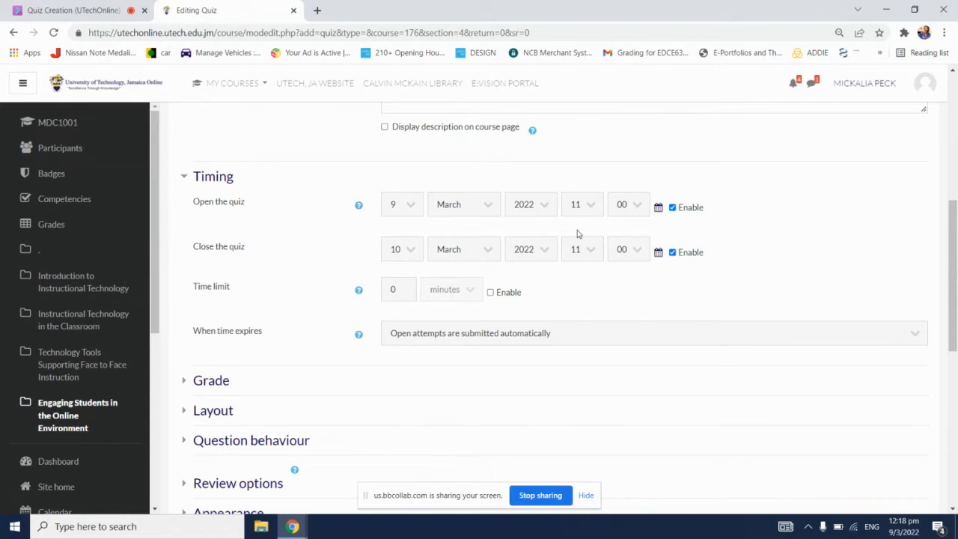
Step: Enable the quiz time limit and set it to 60 minutes
{"action": "left_click", "coordinate": [506, 297]}
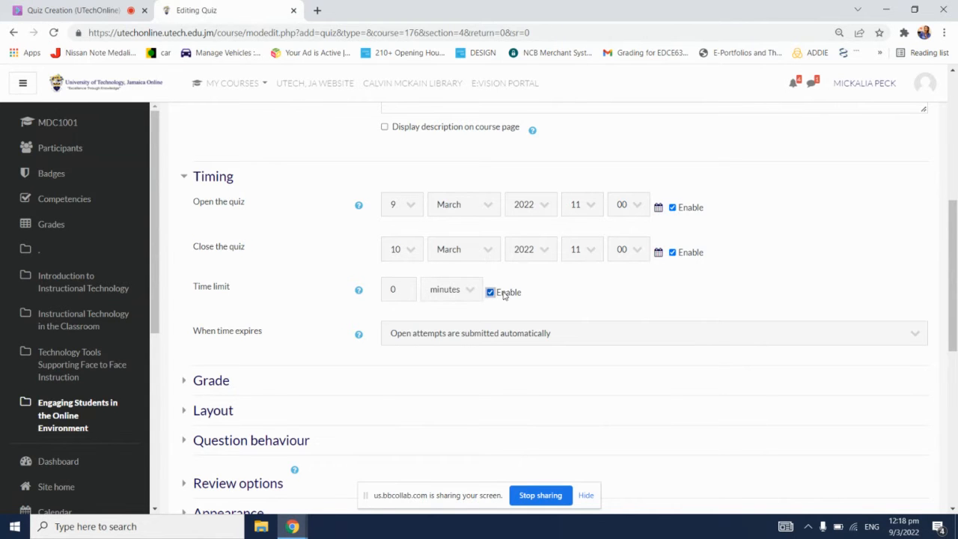
{"action": "left_click", "coordinate": [398, 290]}
{"action": "key", "text": "BackSpace"}
{"action": "type", "text": "60"}
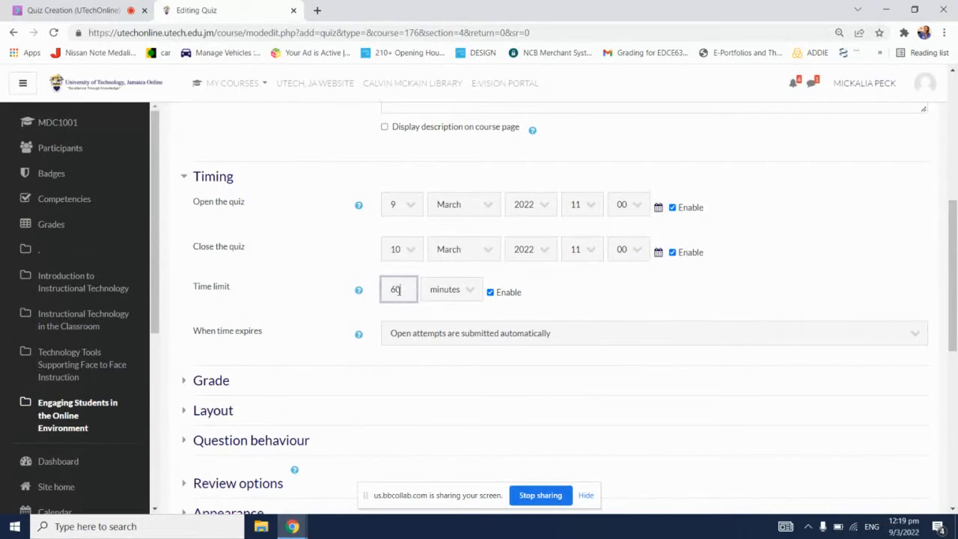
{"action": "left_click", "coordinate": [571, 286]}
Step: Switch to the Blackboard Collaborate session to review the chat messages, and return to the quiz settings
{"action": "left_click", "coordinate": [73, 8]}
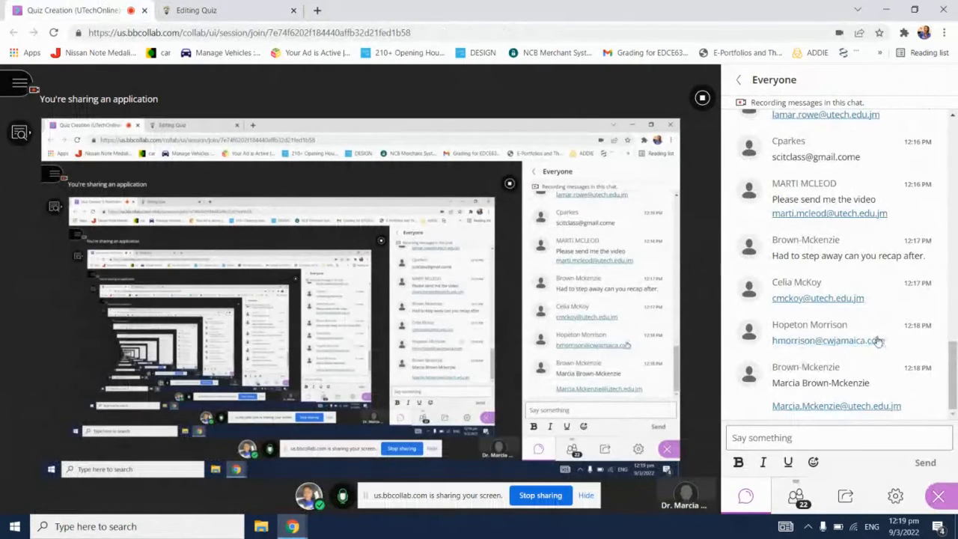
{"action": "scroll", "coordinate": [876, 340], "scroll_direction": "up", "scroll_amount": 10}
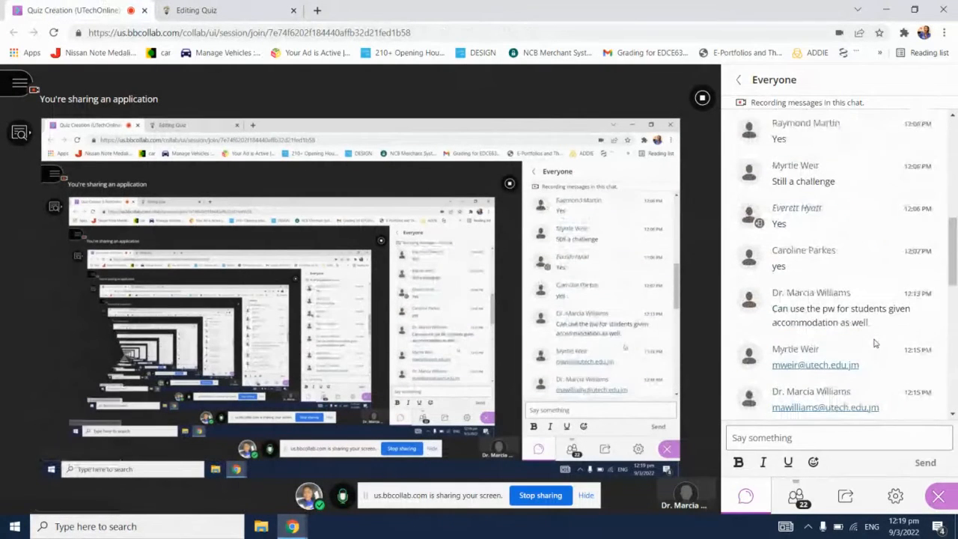
{"action": "scroll", "coordinate": [874, 343], "scroll_direction": "down", "scroll_amount": 10}
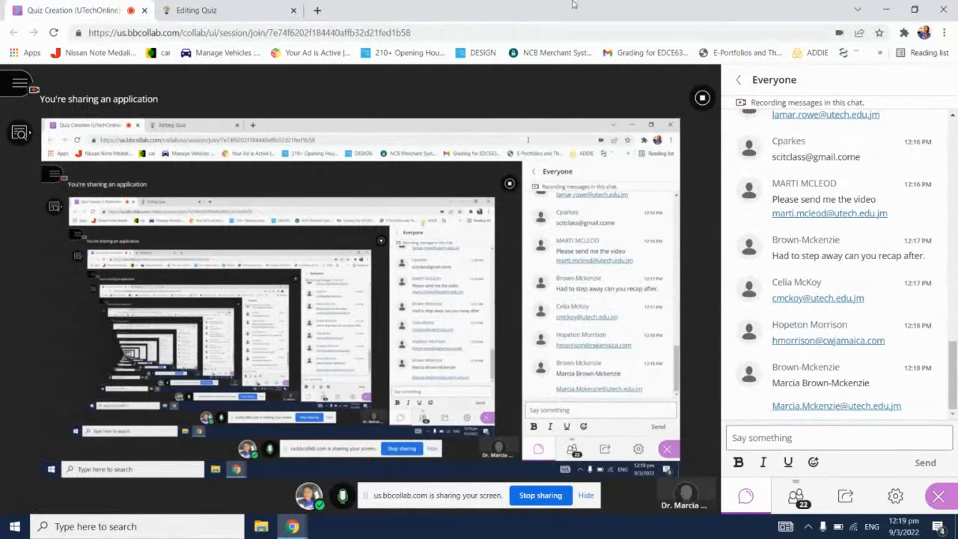
{"action": "left_click", "coordinate": [212, 9]}
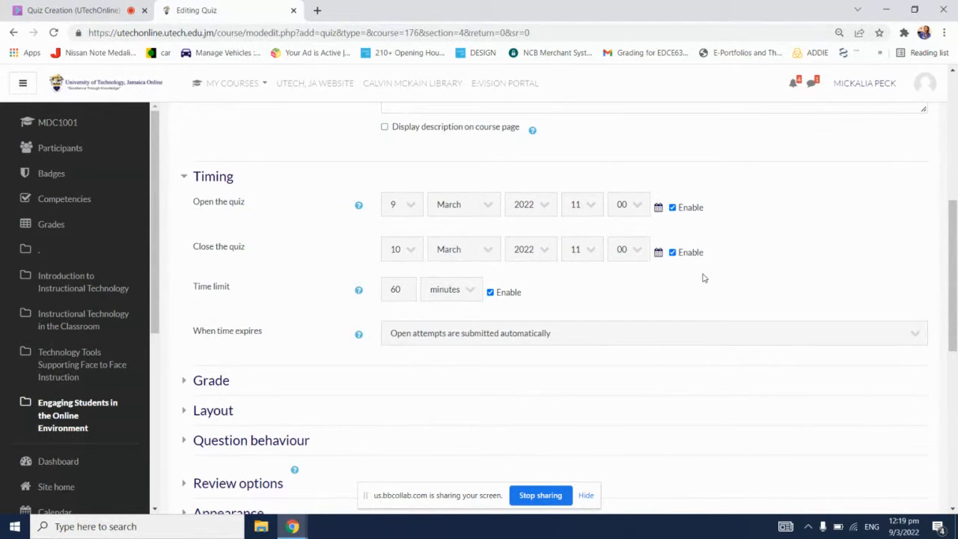
Step: Review the choices for when time expires and set it back to "Open attempts are submitted automatically"
{"action": "scroll", "coordinate": [701, 278], "scroll_direction": "down", "scroll_amount": 1}
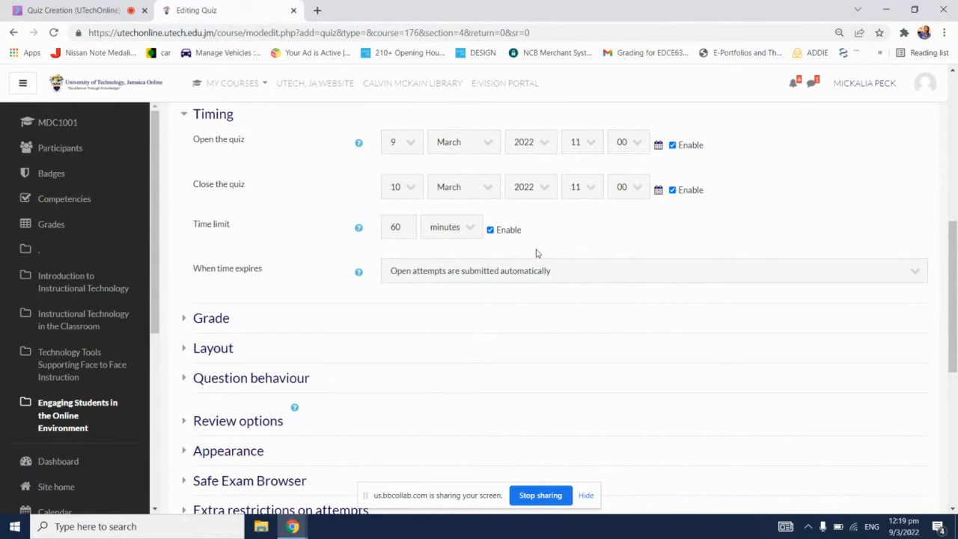
{"action": "left_click", "coordinate": [596, 271]}
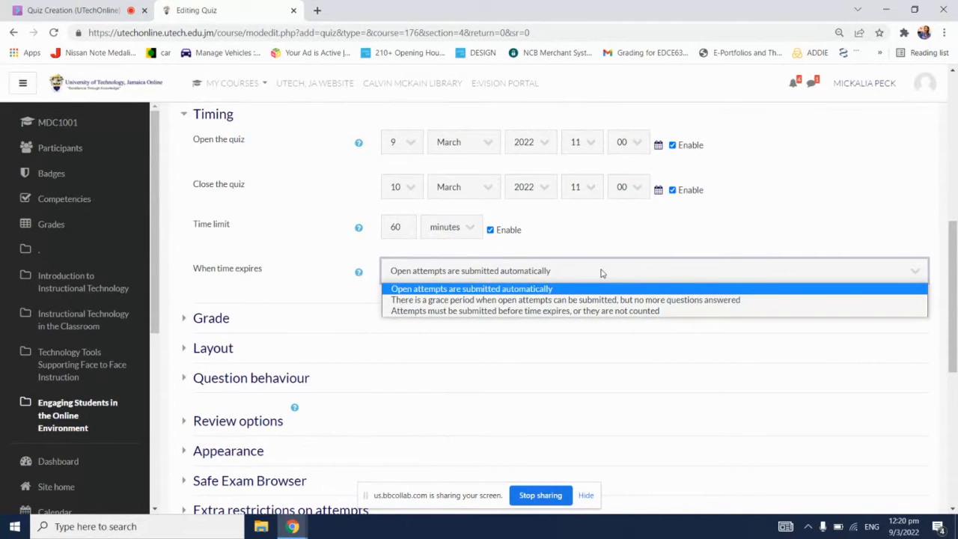
{"action": "key", "text": "Down"}
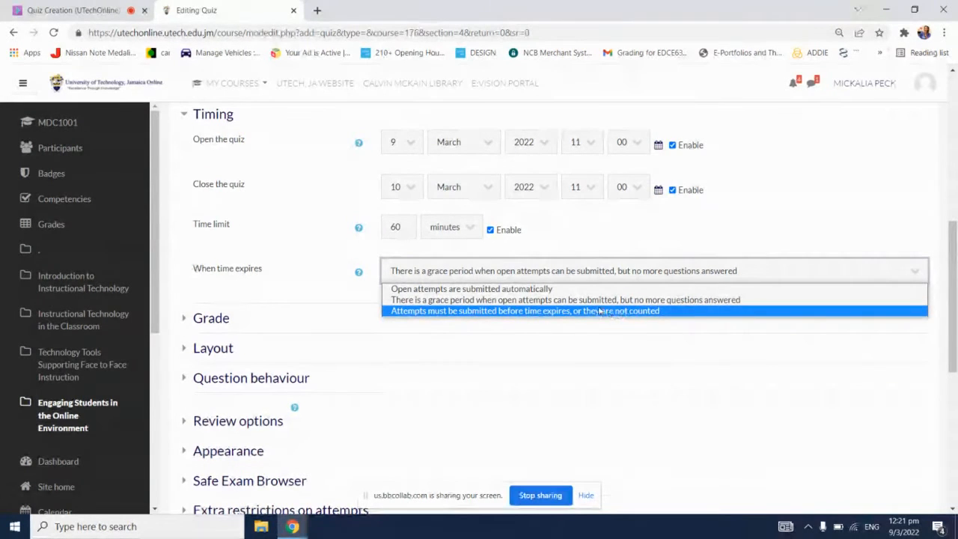
{"action": "left_click", "coordinate": [520, 292]}
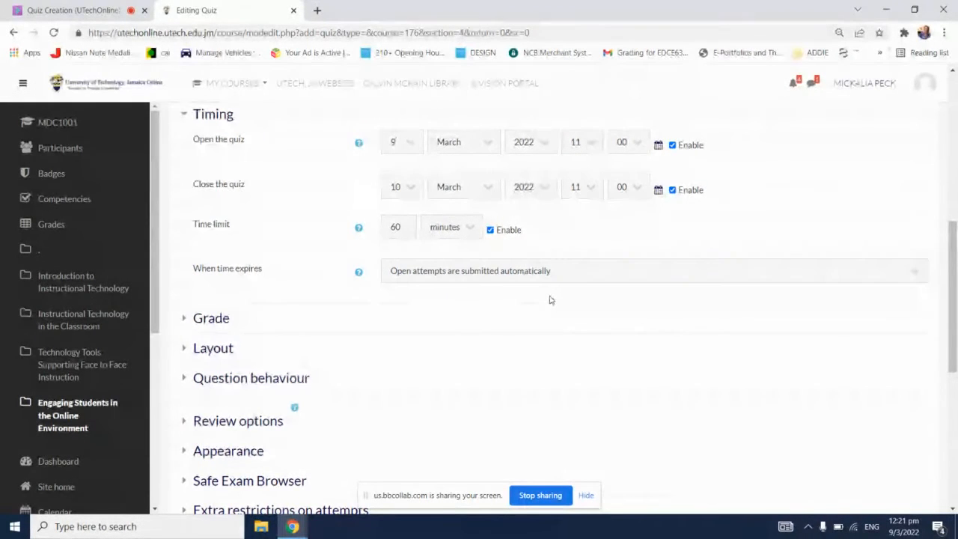
Step: Read the help notes for the When time expires, Time limit and Open the quiz settings
{"action": "scroll", "coordinate": [549, 300], "scroll_direction": "down", "scroll_amount": 1}
{"action": "scroll", "coordinate": [549, 300], "scroll_direction": "up", "scroll_amount": 1}
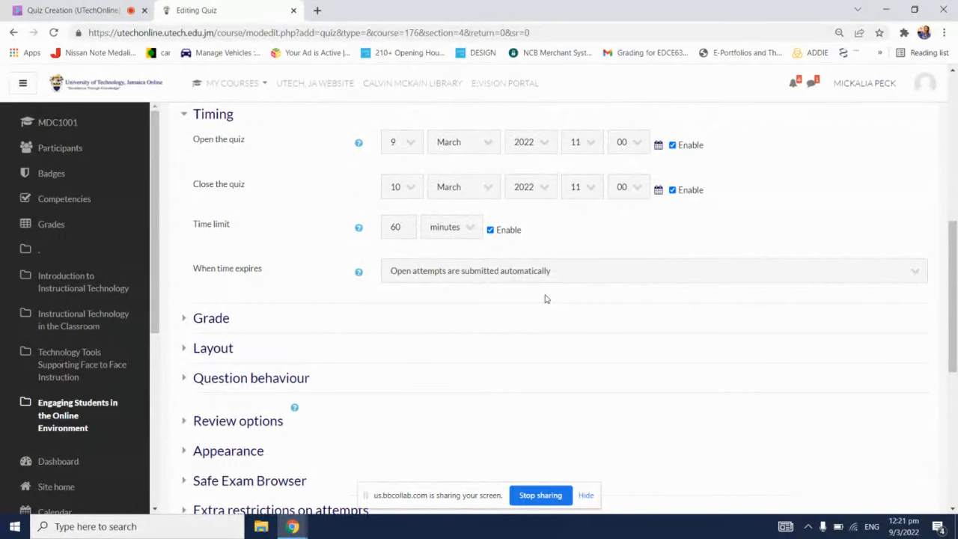
{"action": "scroll", "coordinate": [544, 298], "scroll_direction": "up", "scroll_amount": 5}
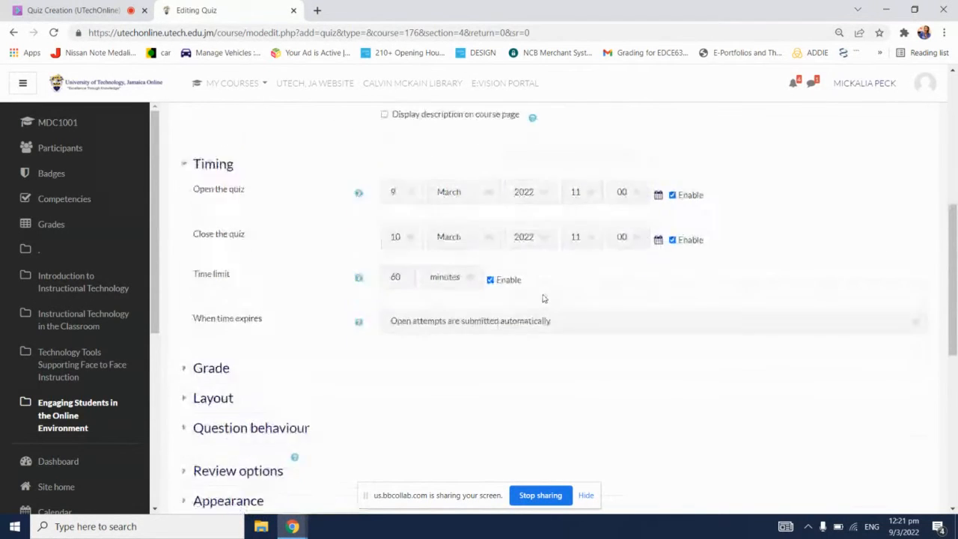
{"action": "scroll", "coordinate": [541, 294], "scroll_direction": "down", "scroll_amount": 4}
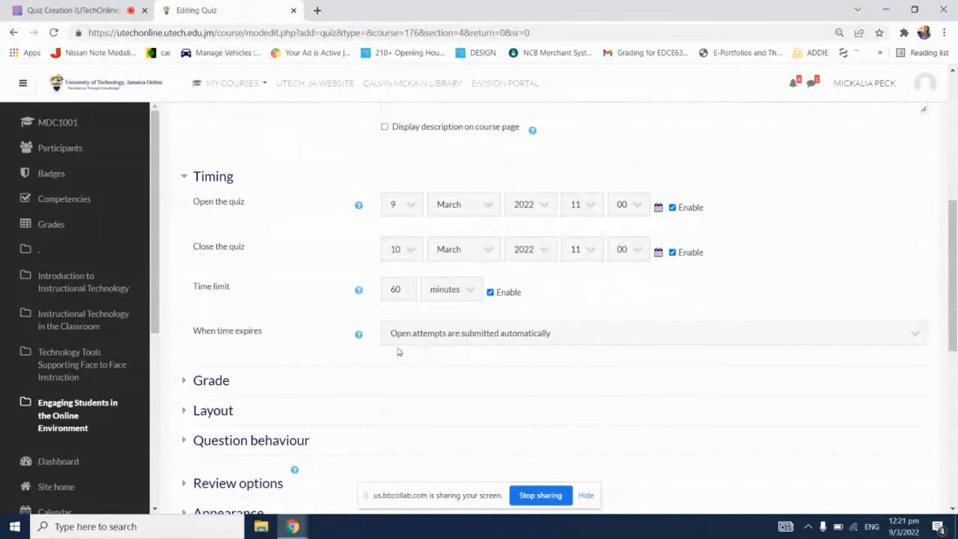
{"action": "left_click", "coordinate": [359, 335]}
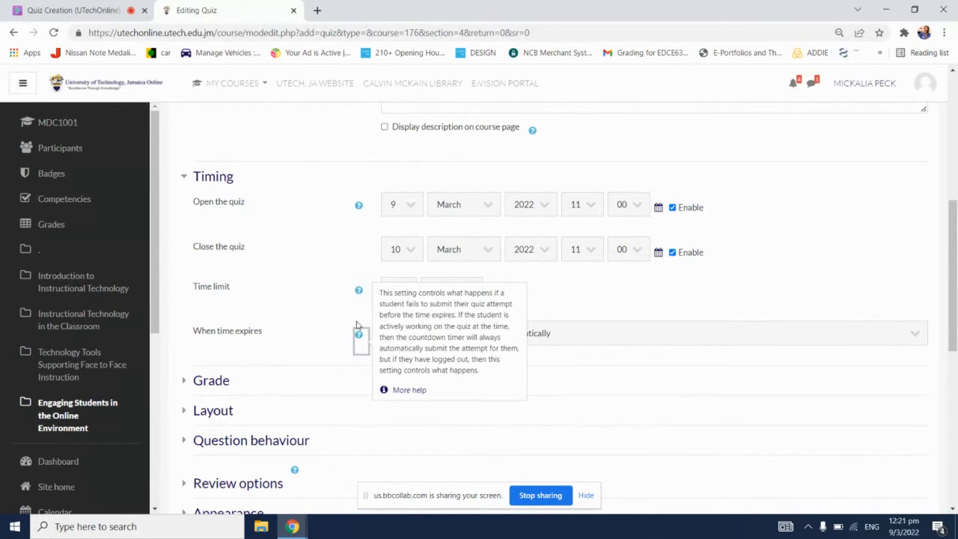
{"action": "left_click", "coordinate": [358, 291]}
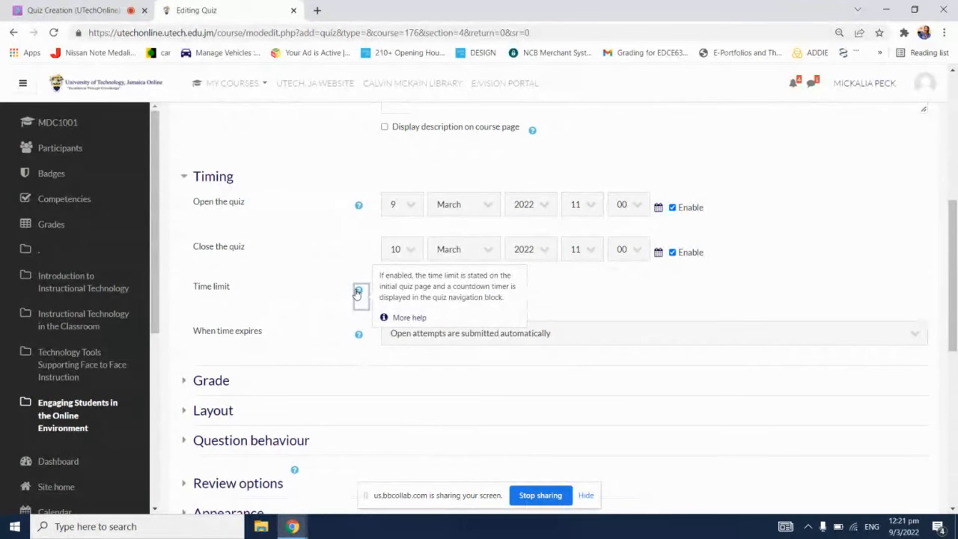
{"action": "left_click", "coordinate": [358, 207]}
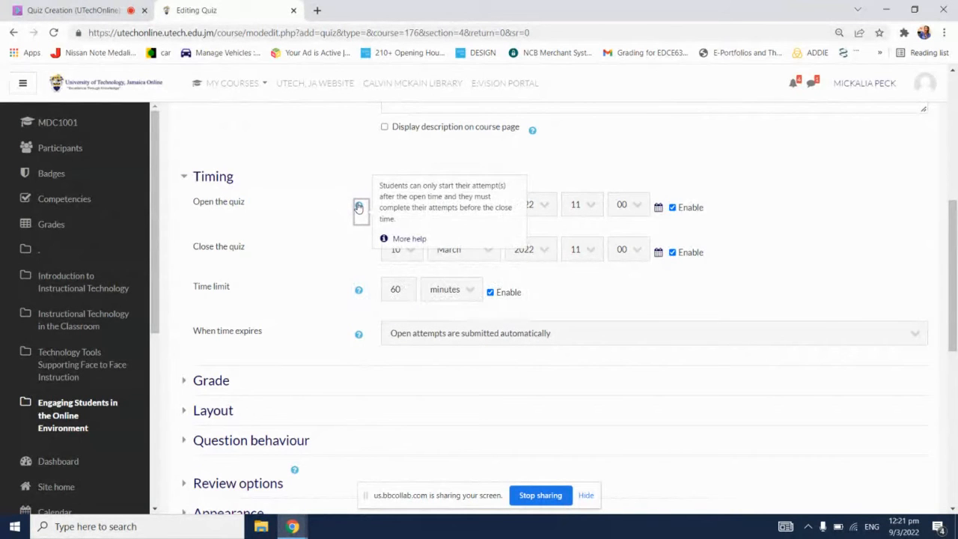
{"action": "left_click", "coordinate": [359, 291]}
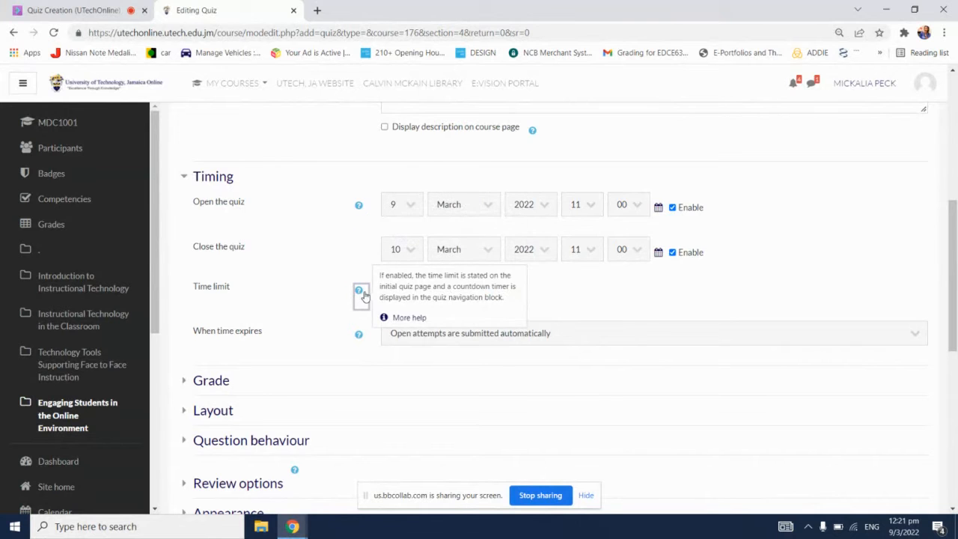
{"action": "left_click", "coordinate": [330, 289]}
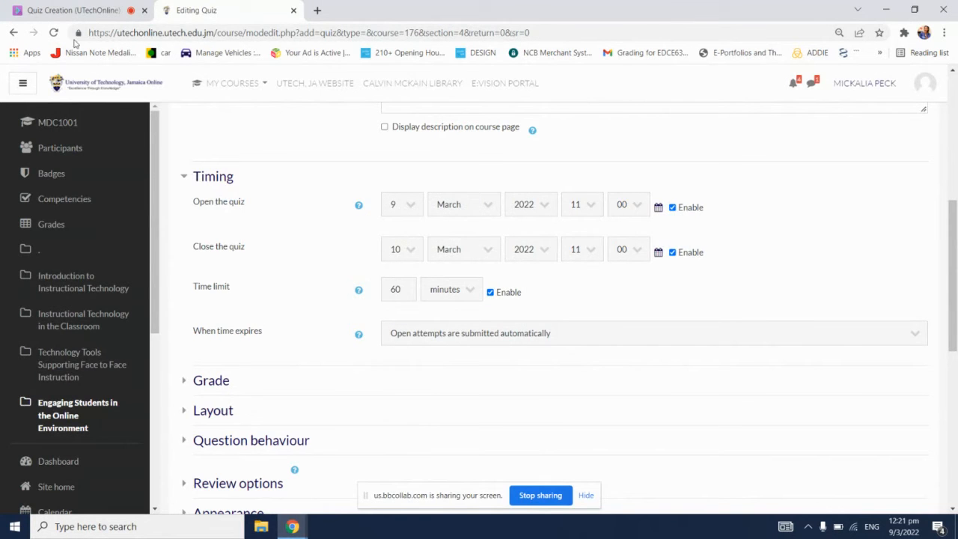
Step: Switch to Blackboard Collaborate, lower the participant's raised hand and check the attendee list before returning to the quiz settings
{"action": "left_click", "coordinate": [75, 11]}
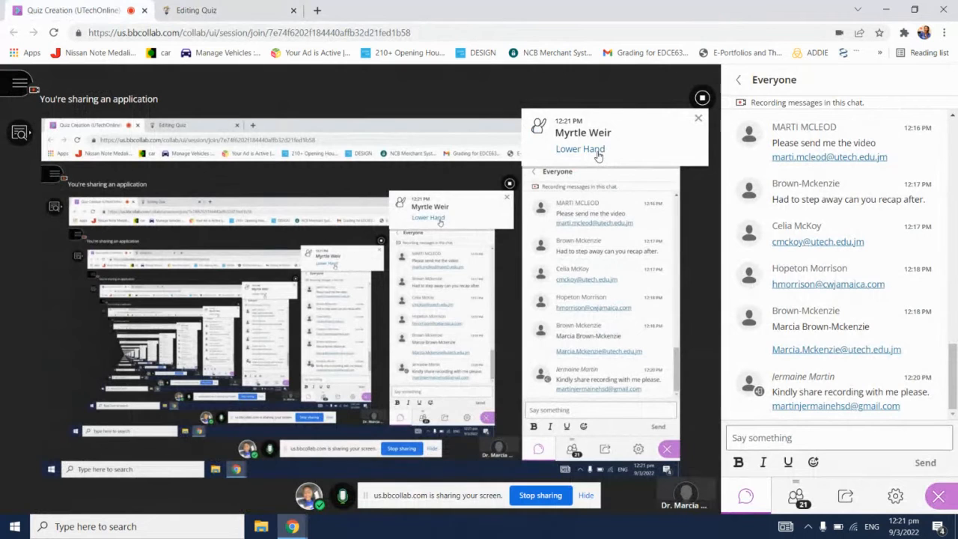
{"action": "left_click", "coordinate": [598, 152]}
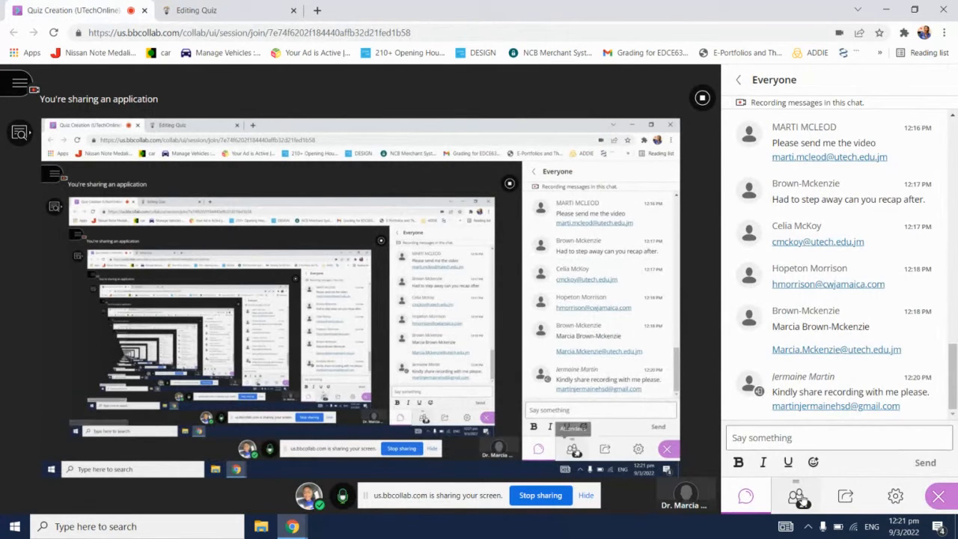
{"action": "left_click", "coordinate": [797, 497]}
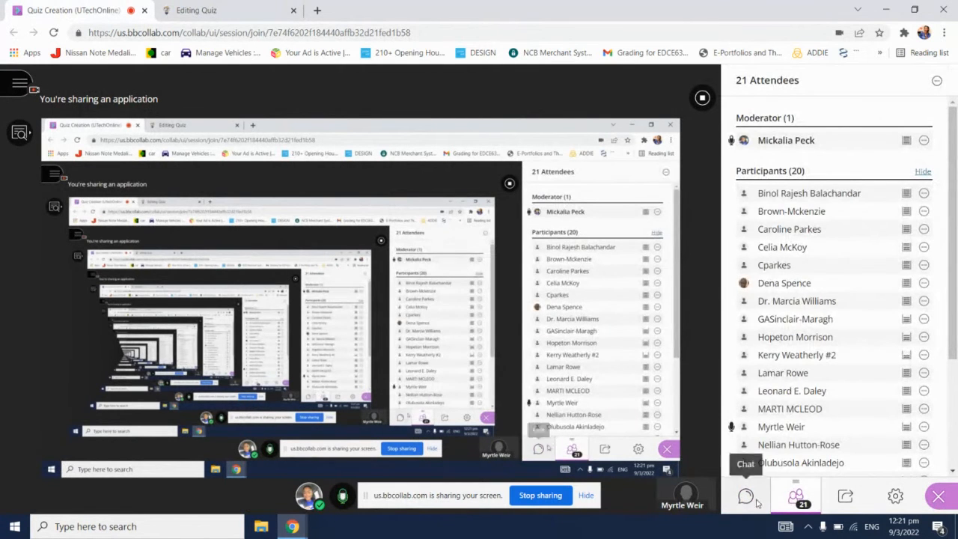
{"action": "left_click", "coordinate": [745, 497]}
{"action": "left_click", "coordinate": [241, 7]}
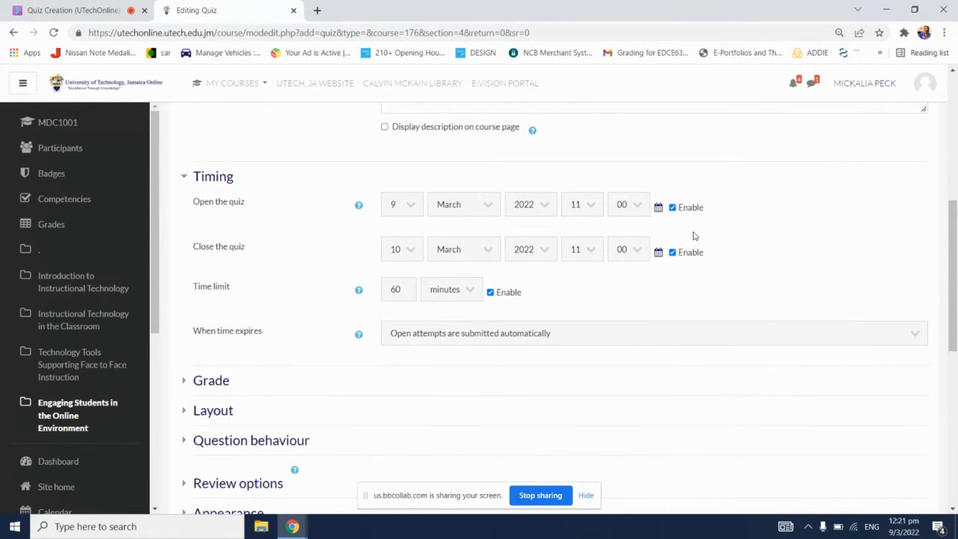
Step: Try the grace period option for expired time and its duration units, and restore "Open attempts are submitted automatically"
{"action": "left_click", "coordinate": [780, 331]}
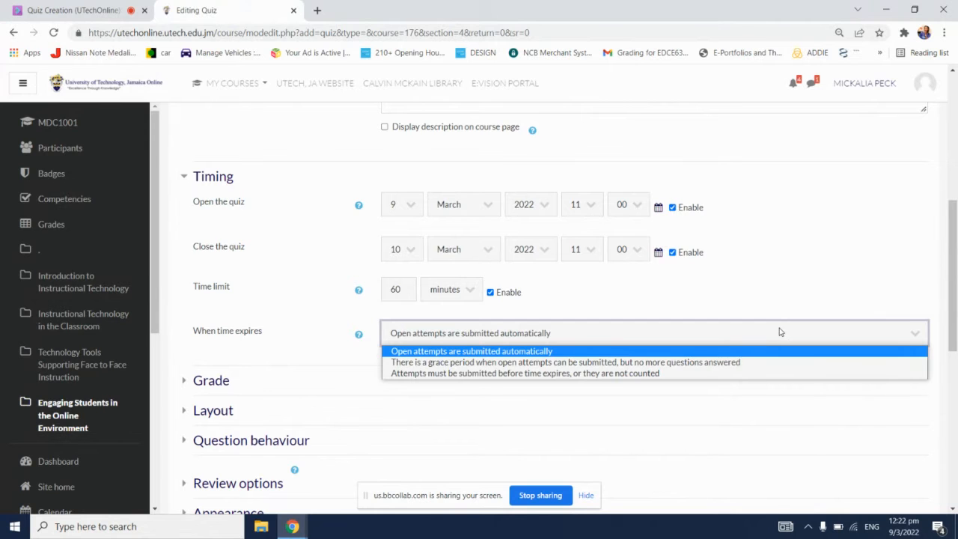
{"action": "left_click", "coordinate": [716, 368]}
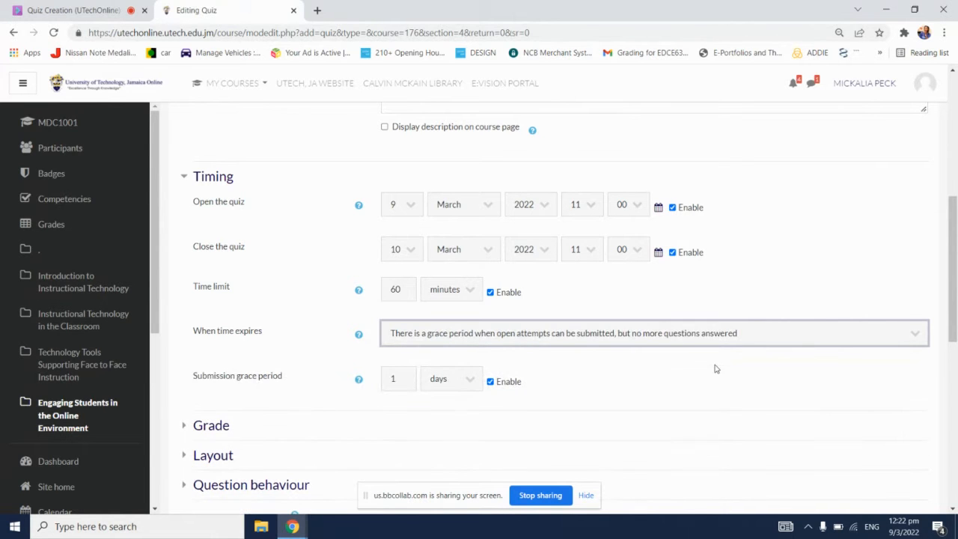
{"action": "left_click", "coordinate": [446, 386]}
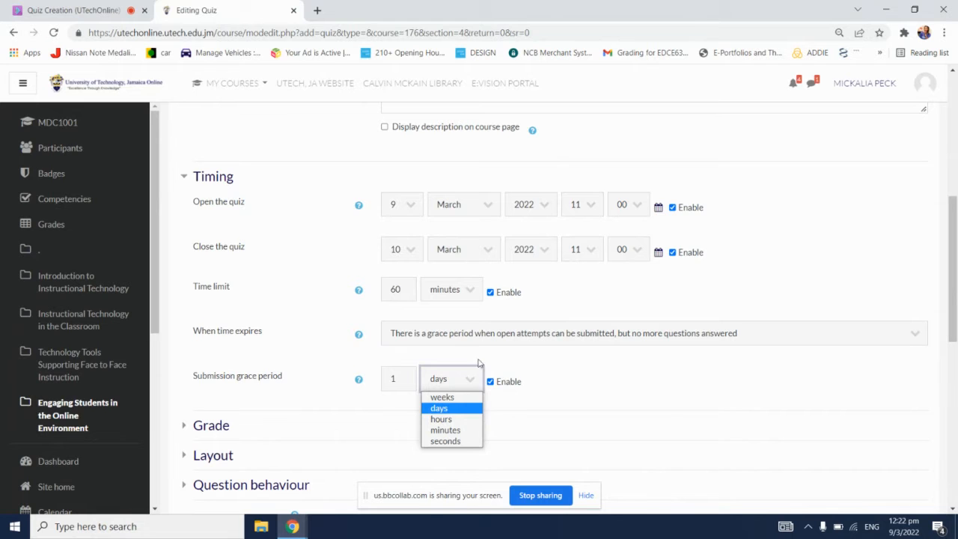
{"action": "left_click", "coordinate": [520, 335]}
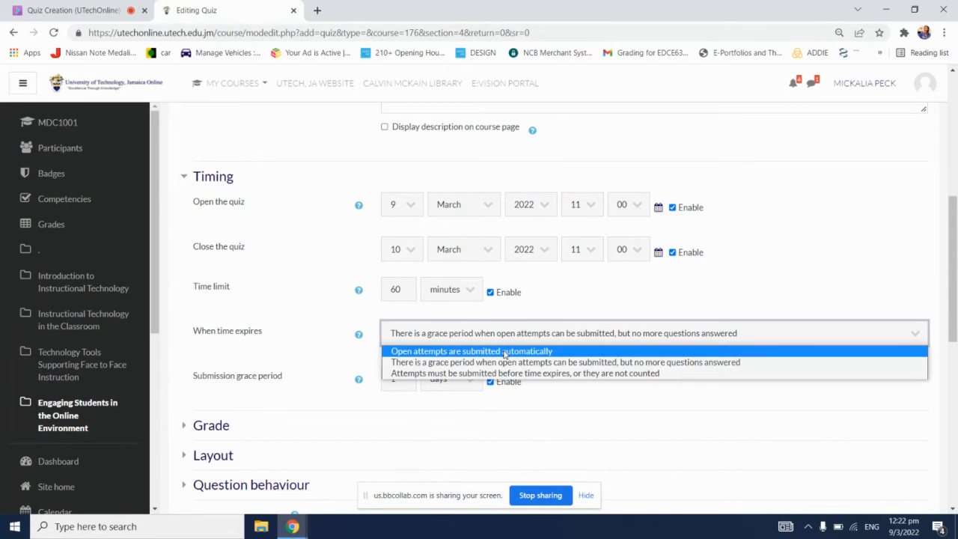
{"action": "left_click", "coordinate": [589, 289]}
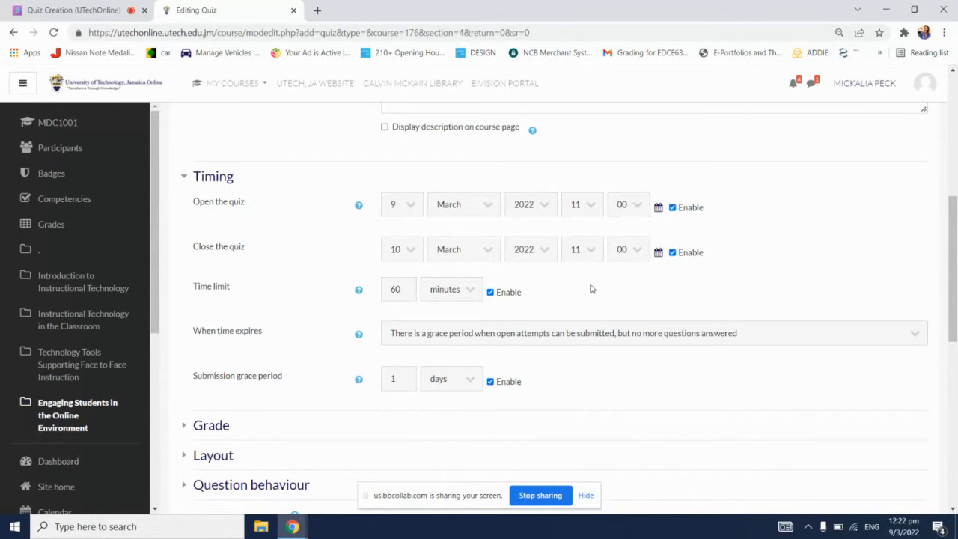
{"action": "left_click", "coordinate": [677, 333]}
{"action": "left_click", "coordinate": [624, 351]}
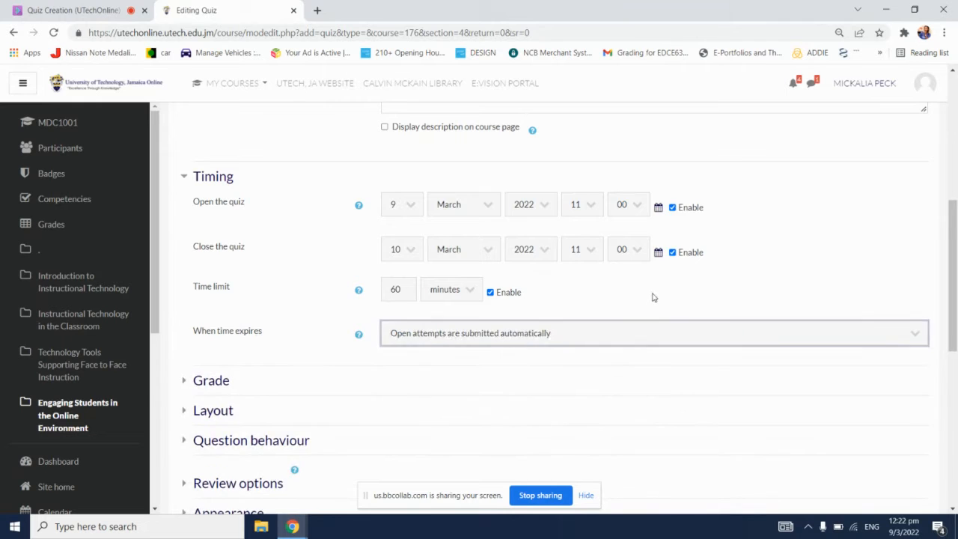
Step: Review the Grade category choices in the Grade section and set the grade to pass to 6
{"action": "scroll", "coordinate": [653, 296], "scroll_direction": "down", "scroll_amount": 2}
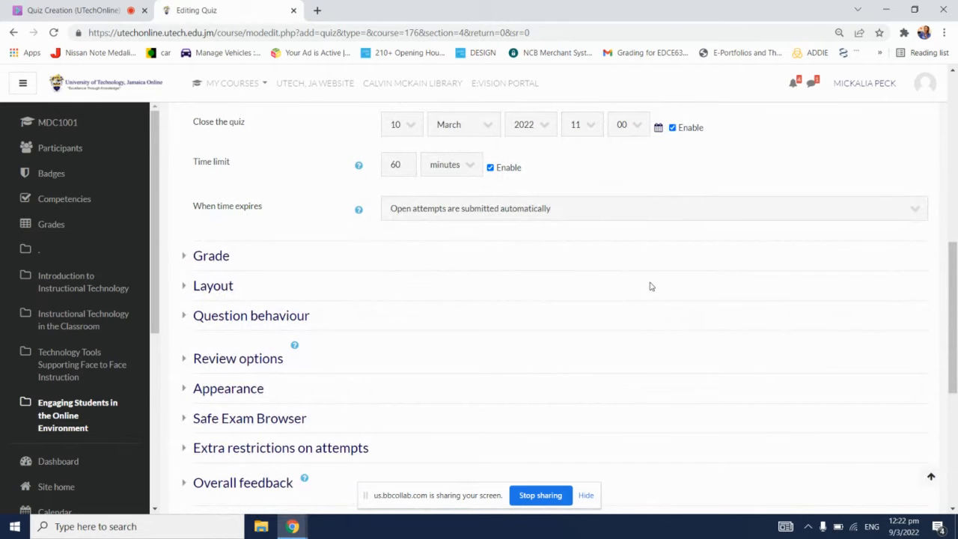
{"action": "left_click", "coordinate": [214, 256]}
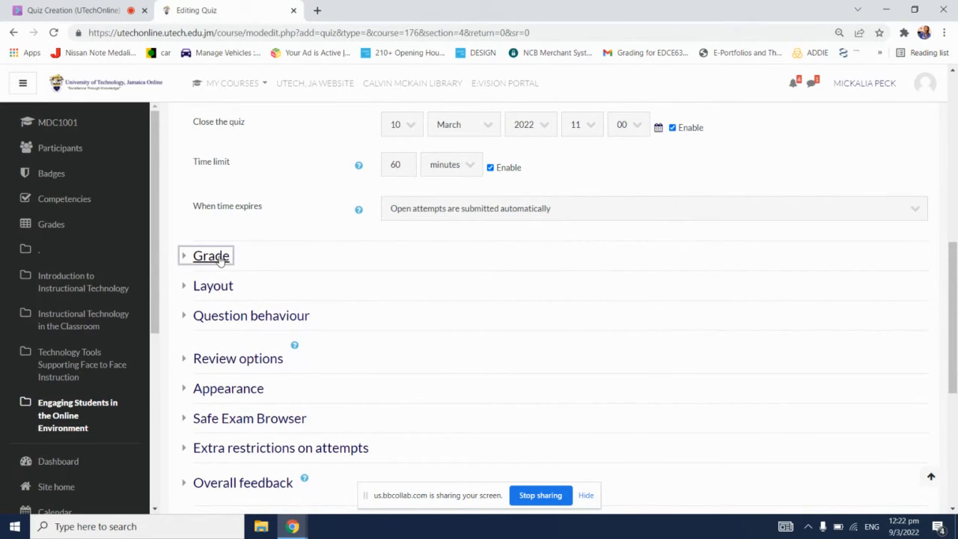
{"action": "scroll", "coordinate": [573, 252], "scroll_direction": "down", "scroll_amount": 1}
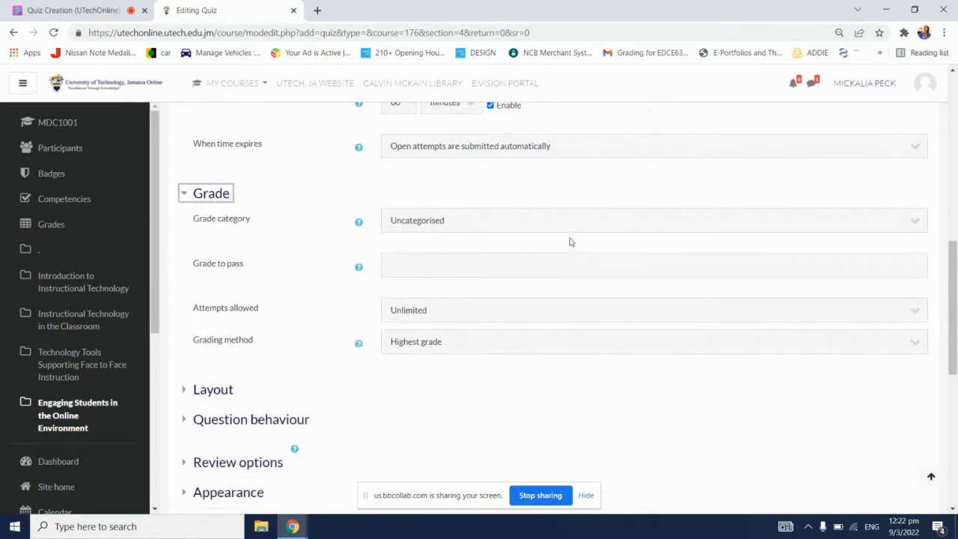
{"action": "left_click", "coordinate": [564, 231]}
{"action": "left_click", "coordinate": [562, 232]}
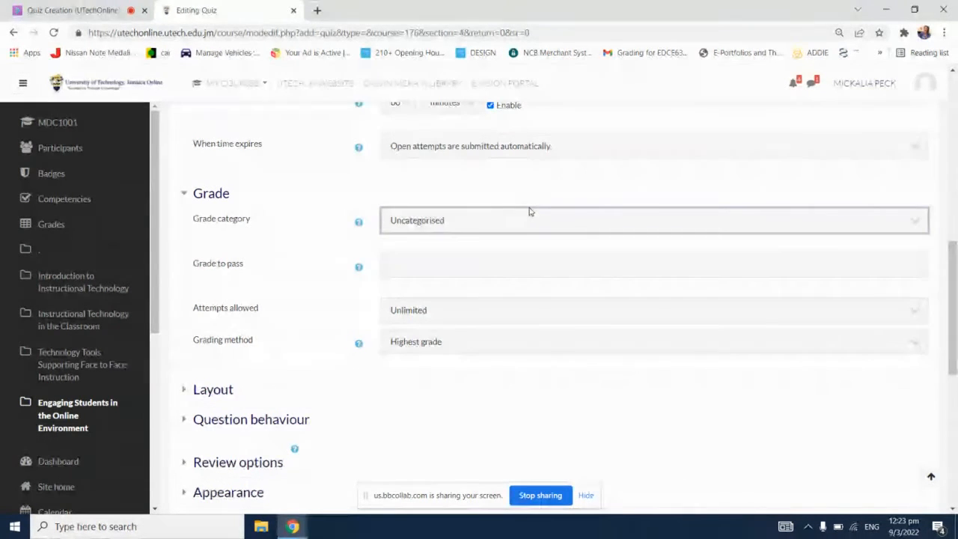
{"action": "left_click", "coordinate": [540, 222]}
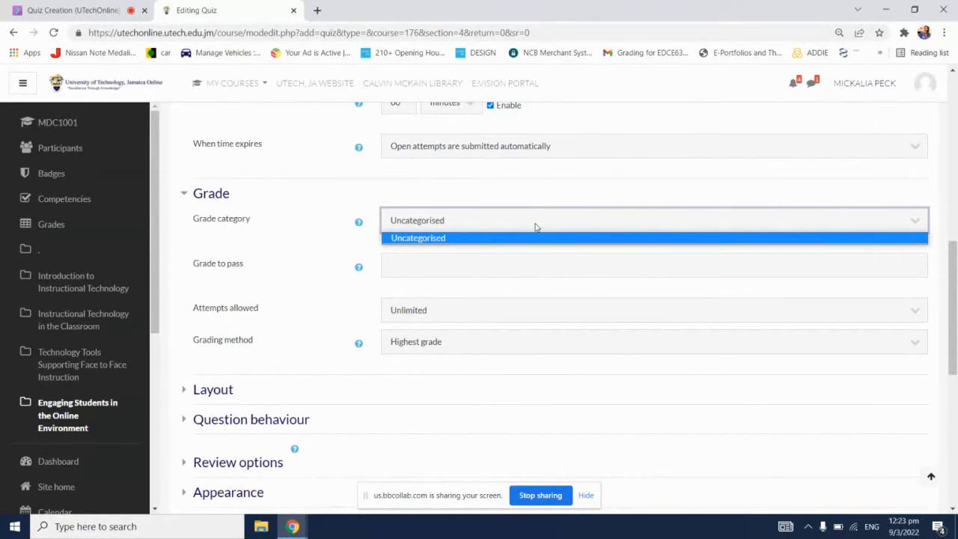
{"action": "left_click", "coordinate": [589, 181]}
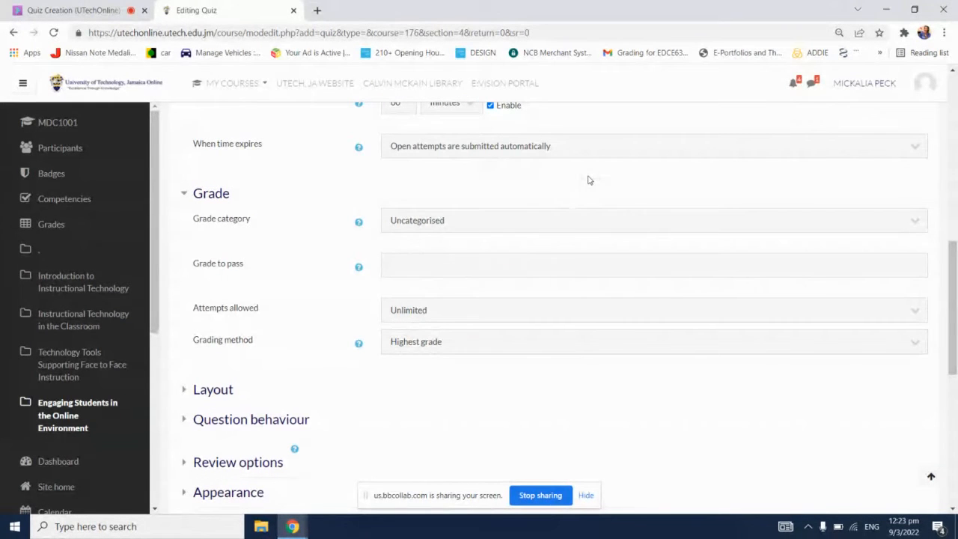
{"action": "left_click", "coordinate": [528, 264]}
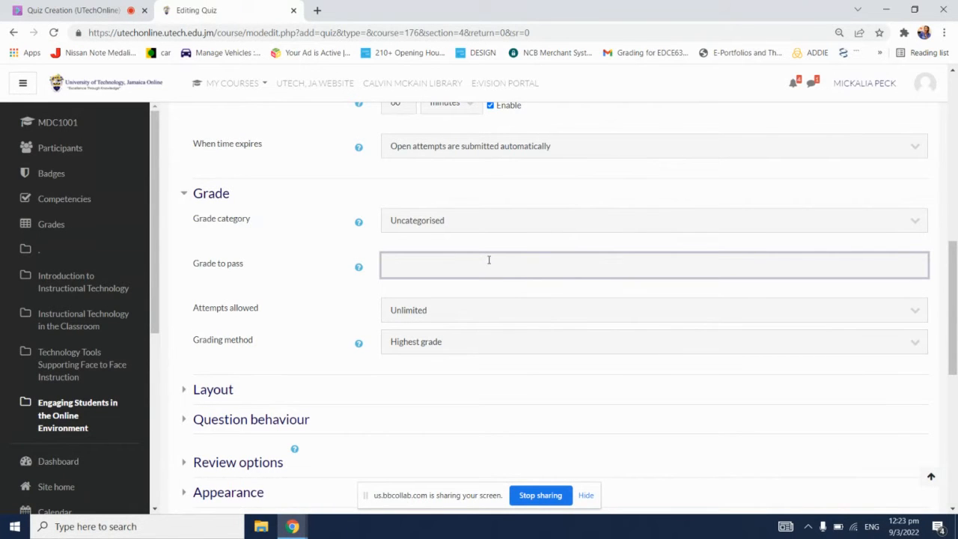
{"action": "type", "text": "6"}
Step: Try limiting Attempts allowed to 1, restore Unlimited and review the other attempt limits
{"action": "scroll", "coordinate": [496, 258], "scroll_direction": "down", "scroll_amount": 1}
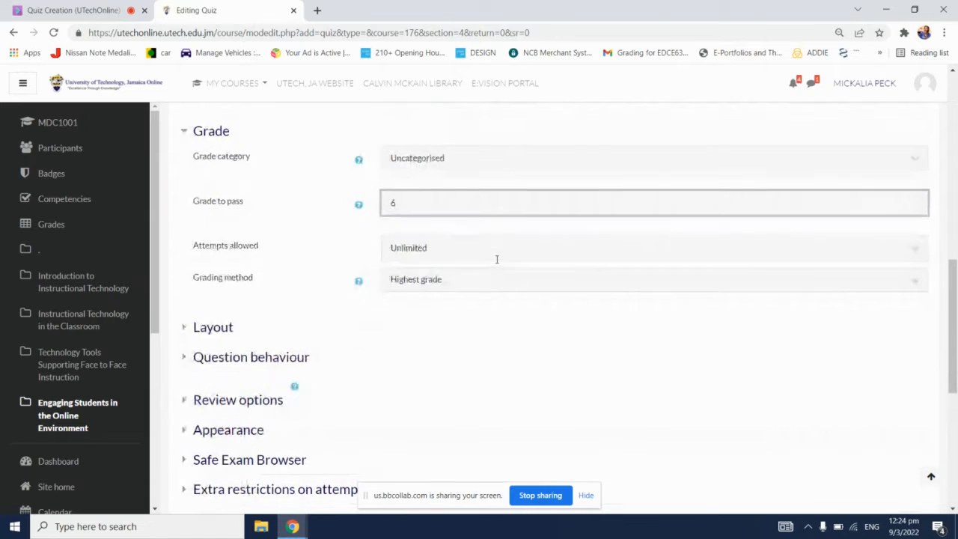
{"action": "left_click", "coordinate": [529, 252]}
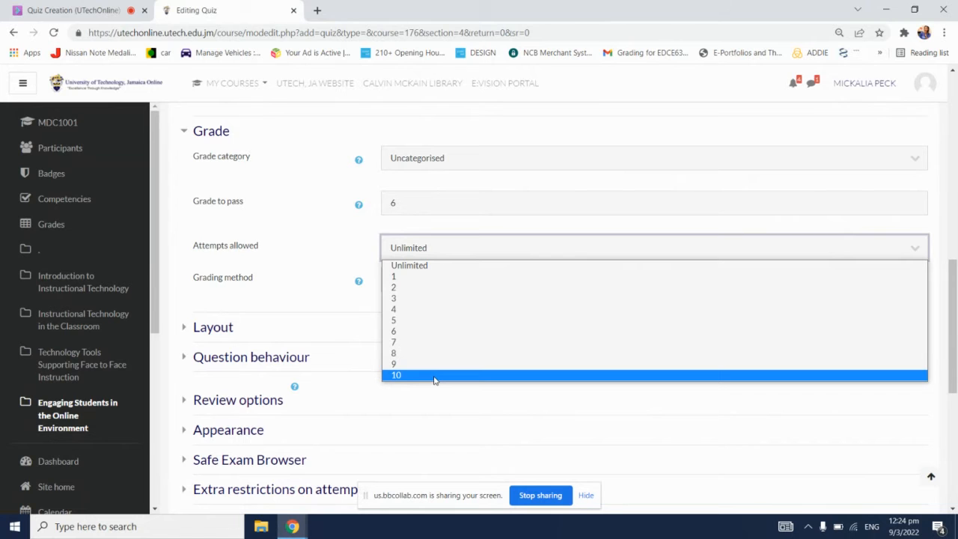
{"action": "left_click", "coordinate": [397, 276]}
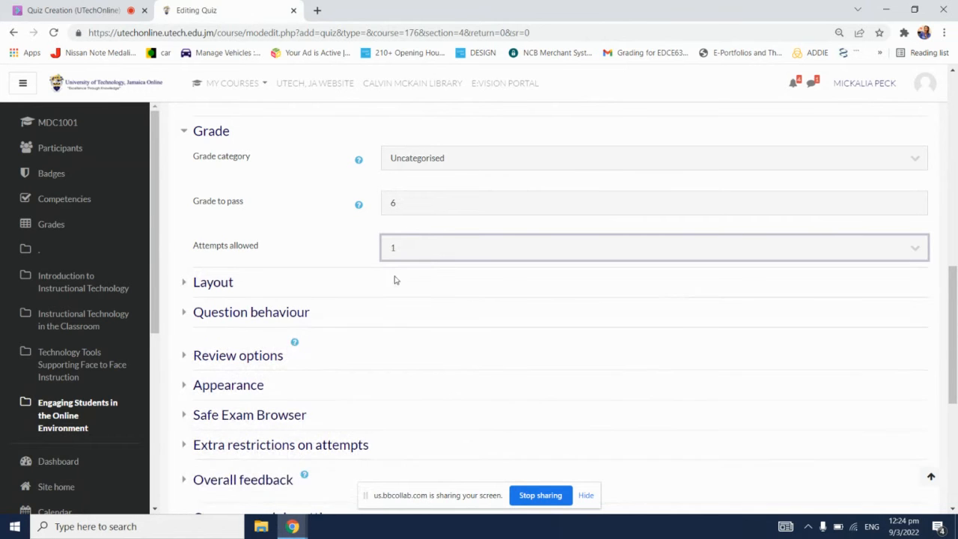
{"action": "left_click", "coordinate": [432, 250]}
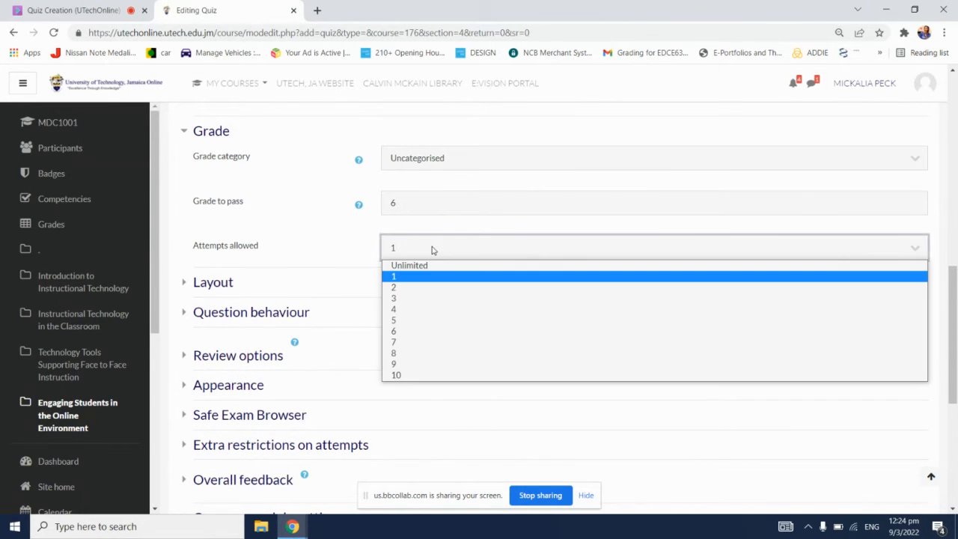
{"action": "left_click", "coordinate": [434, 265]}
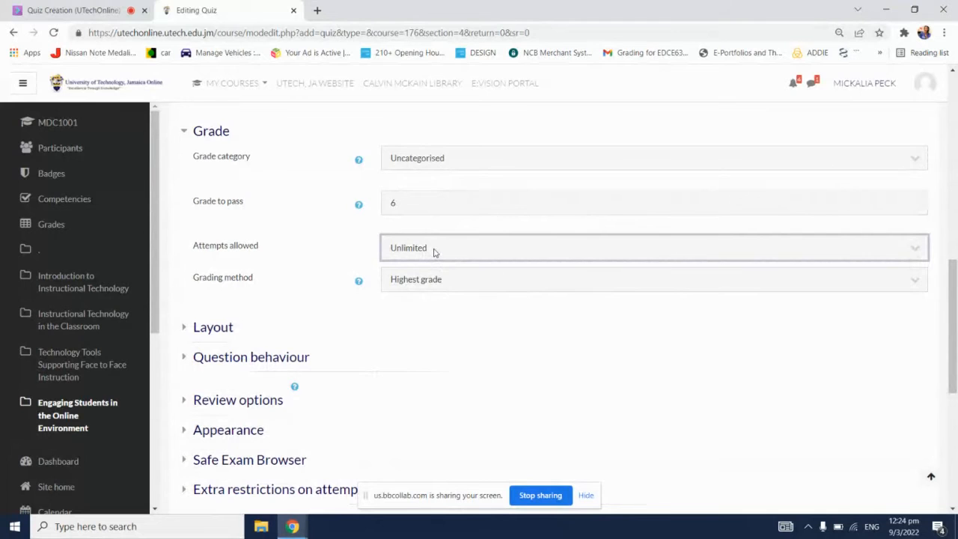
{"action": "left_click", "coordinate": [434, 252]}
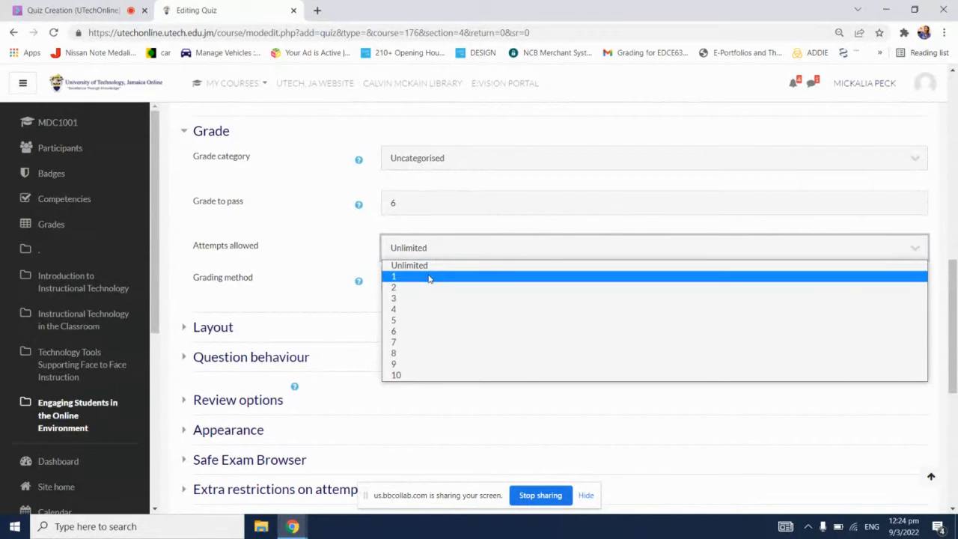
{"action": "left_click", "coordinate": [354, 247]}
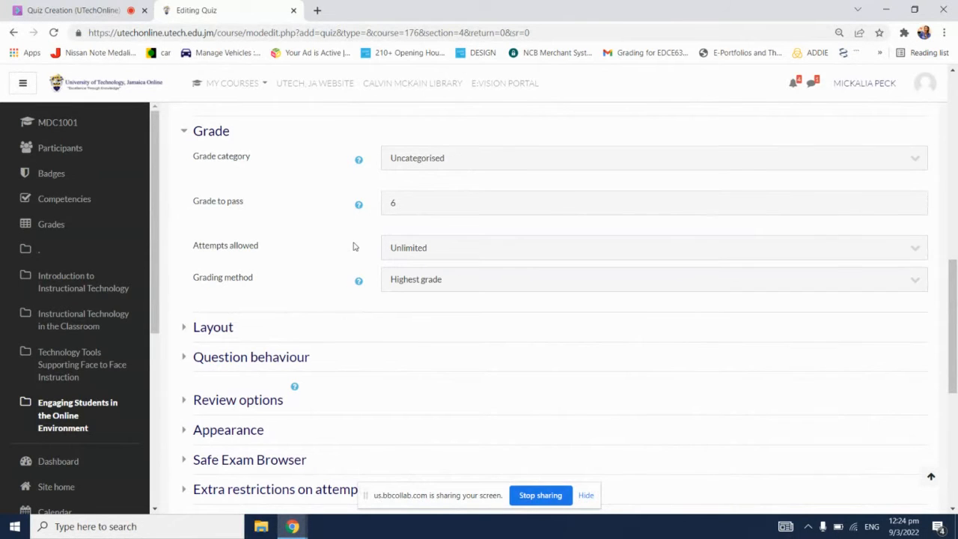
{"action": "left_click", "coordinate": [419, 251]}
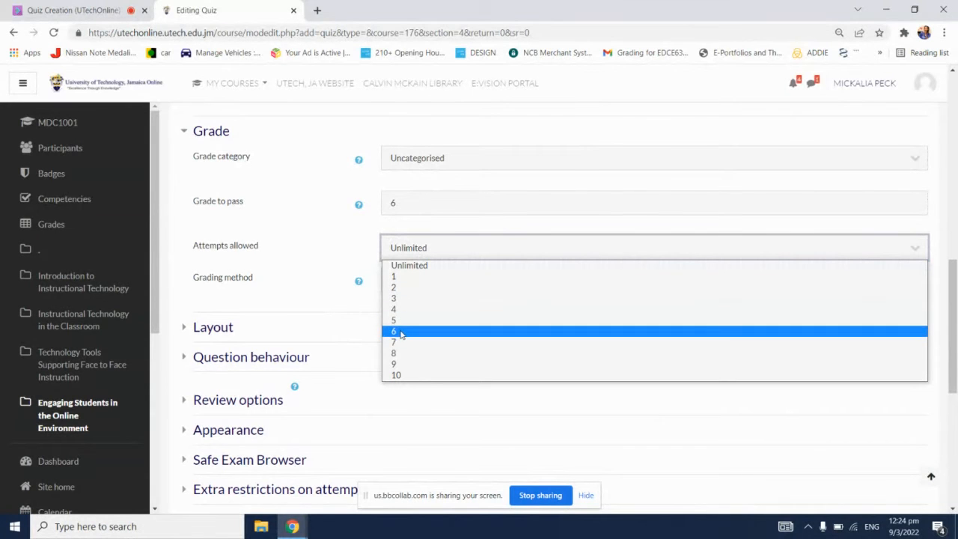
{"action": "left_click", "coordinate": [327, 237]}
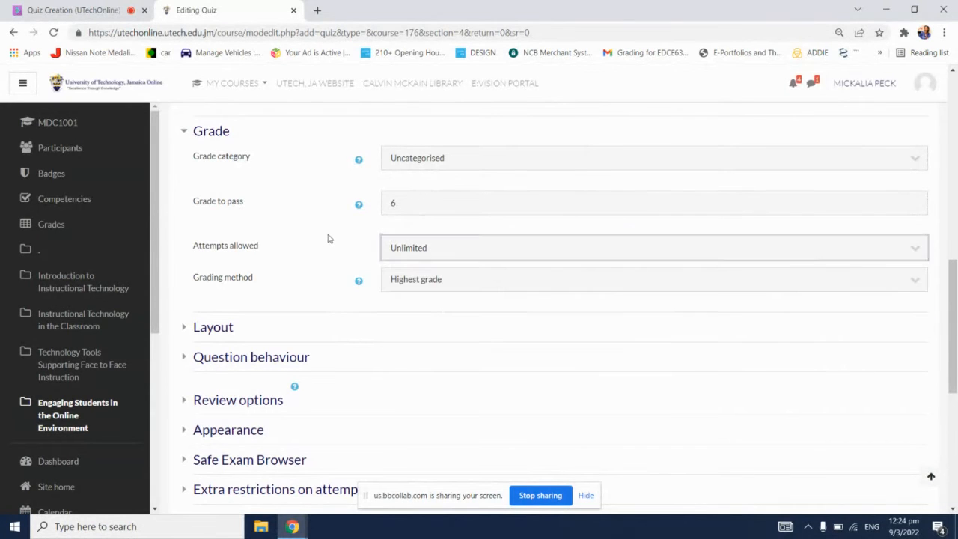
Step: Review the Grading method choices and set Attempts allowed to 1
{"action": "left_click", "coordinate": [589, 283]}
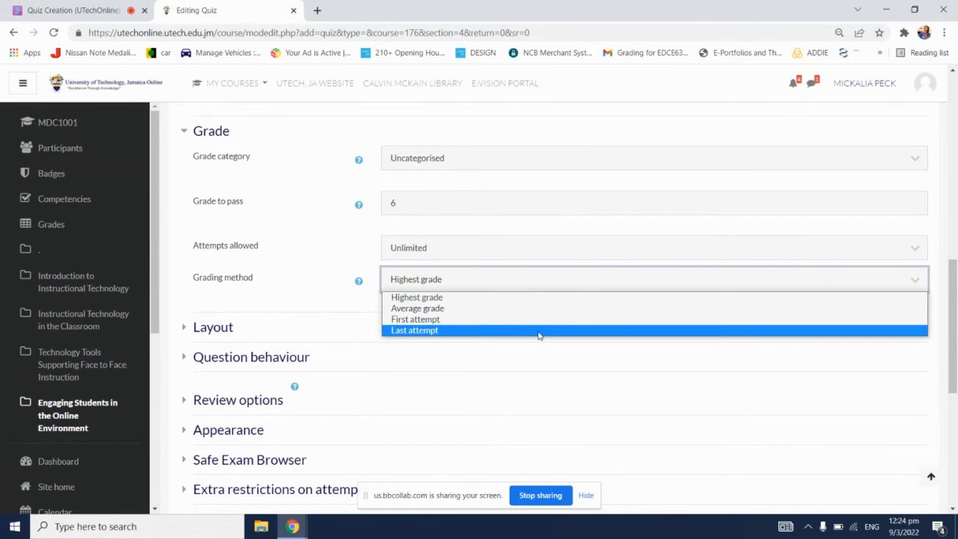
{"action": "left_click", "coordinate": [507, 250]}
{"action": "left_click", "coordinate": [503, 278]}
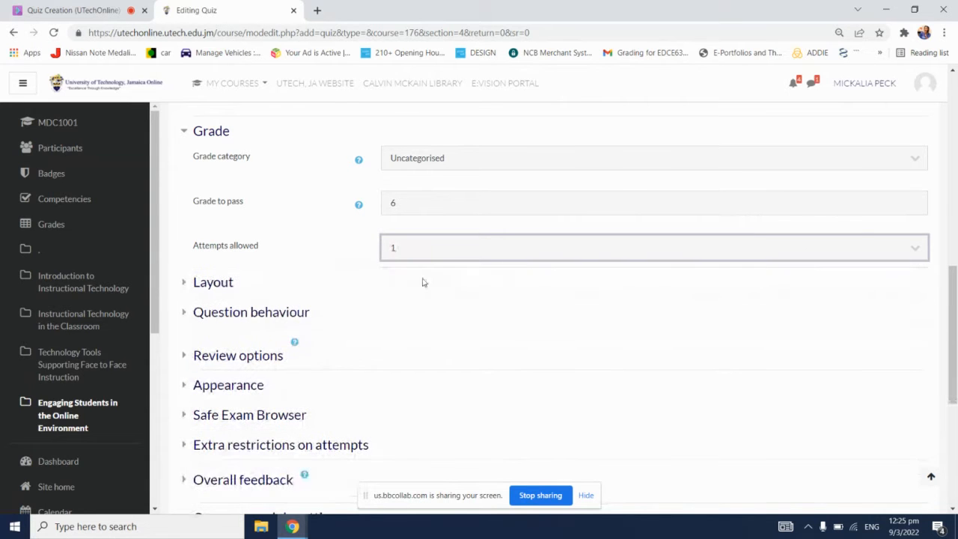
Step: Expand all Layout settings, review the New page choices and select "Every question"
{"action": "scroll", "coordinate": [326, 262], "scroll_direction": "down", "scroll_amount": 1}
{"action": "scroll", "coordinate": [326, 262], "scroll_direction": "down", "scroll_amount": 1}
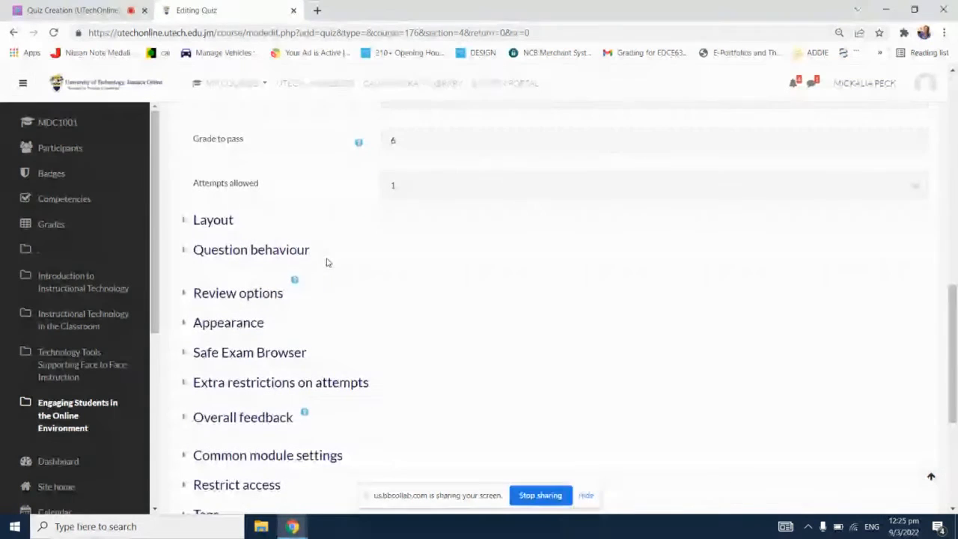
{"action": "left_click", "coordinate": [222, 225]}
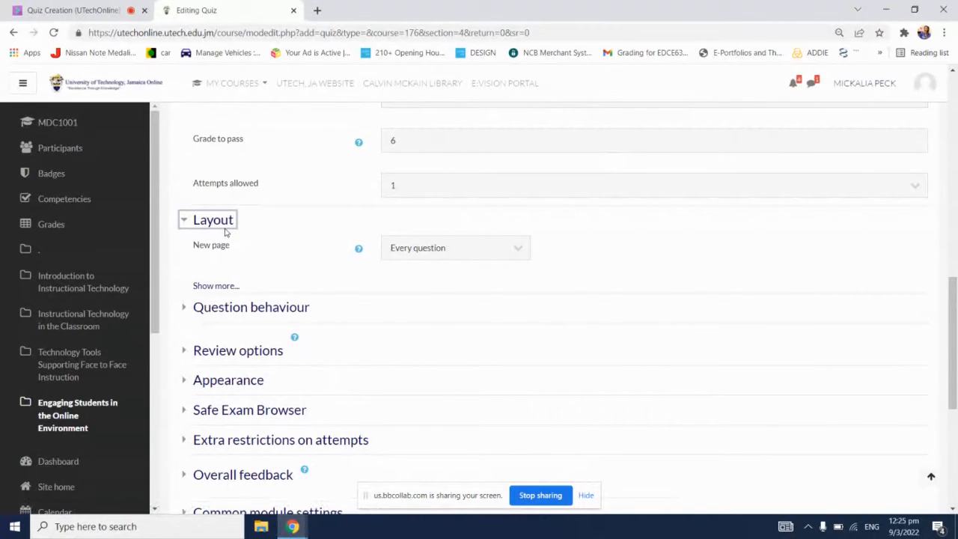
{"action": "left_click", "coordinate": [232, 287]}
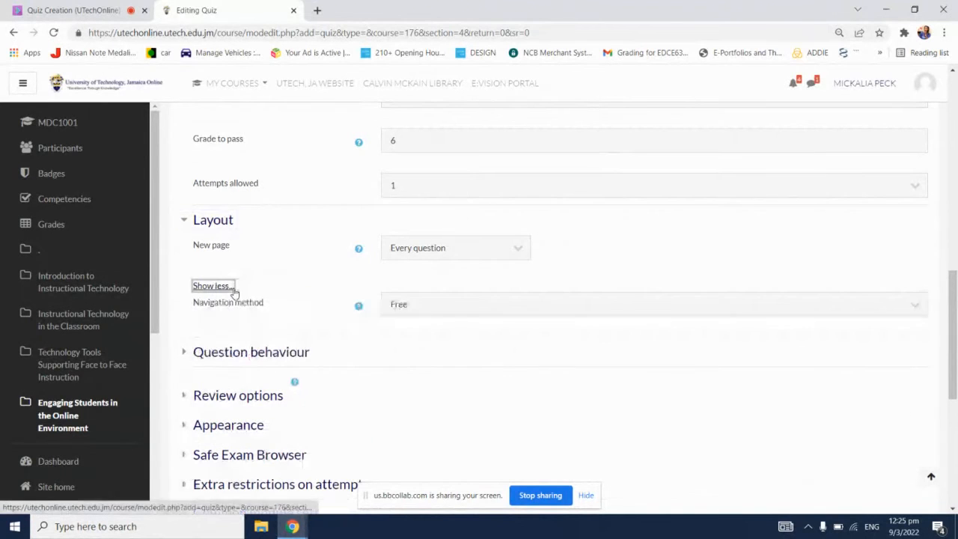
{"action": "left_click", "coordinate": [524, 246]}
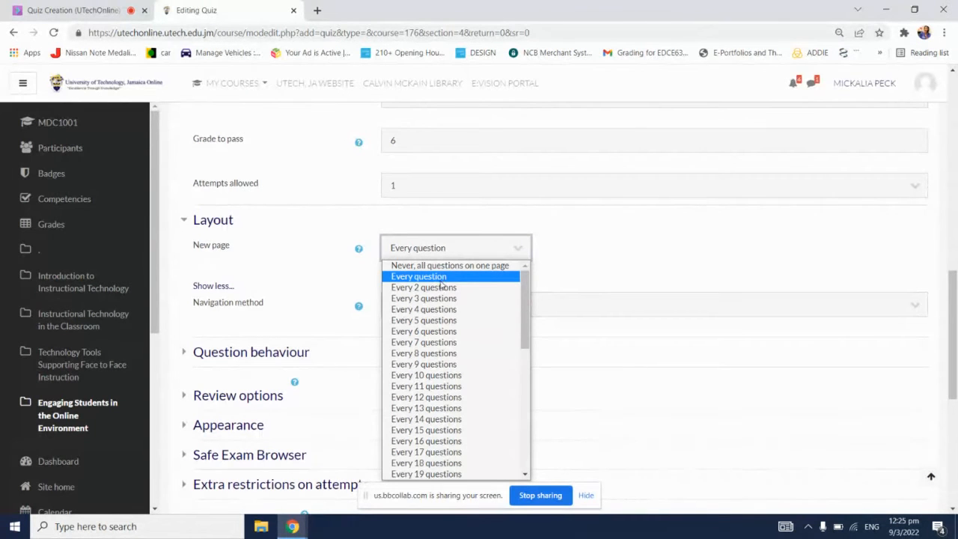
{"action": "scroll", "coordinate": [464, 376], "scroll_direction": "down", "scroll_amount": 5}
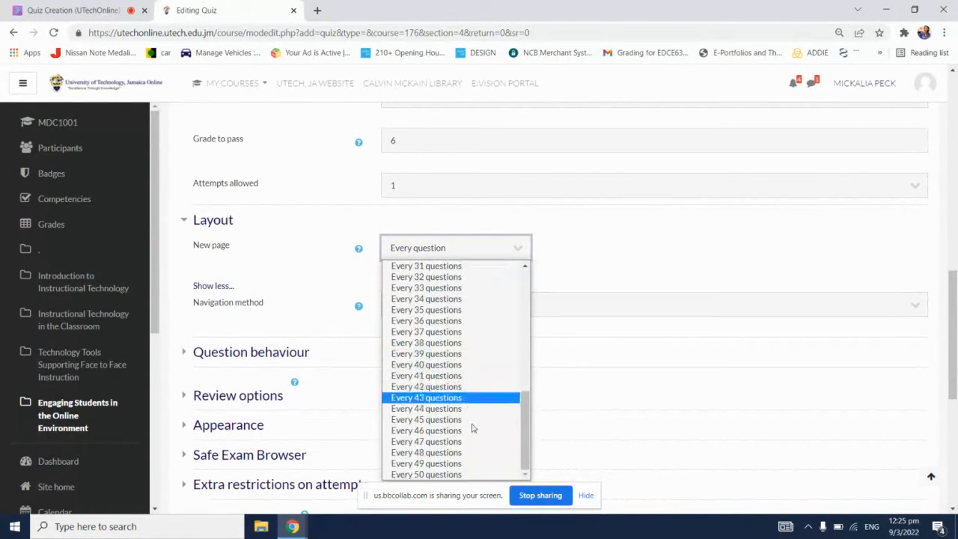
{"action": "scroll", "coordinate": [473, 451], "scroll_direction": "up", "scroll_amount": 5}
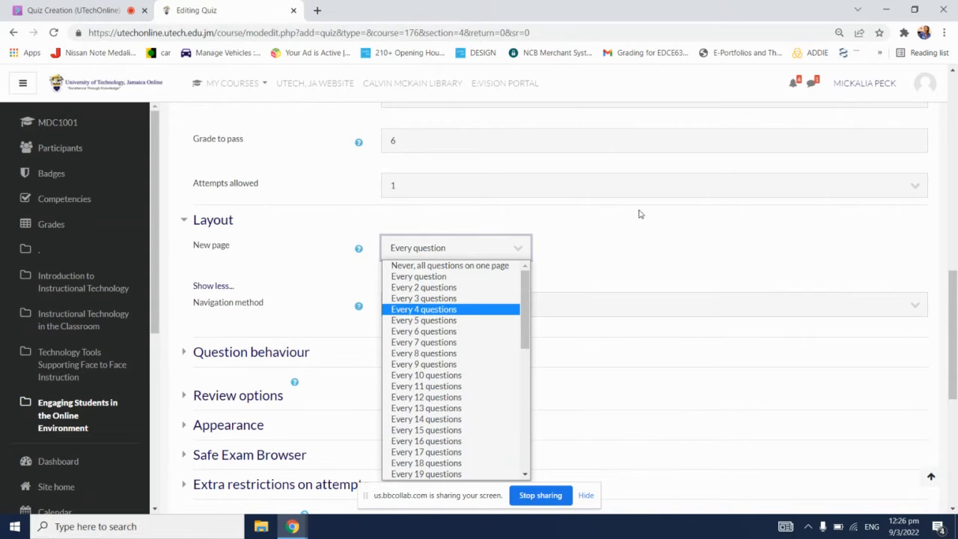
{"action": "left_click", "coordinate": [445, 279]}
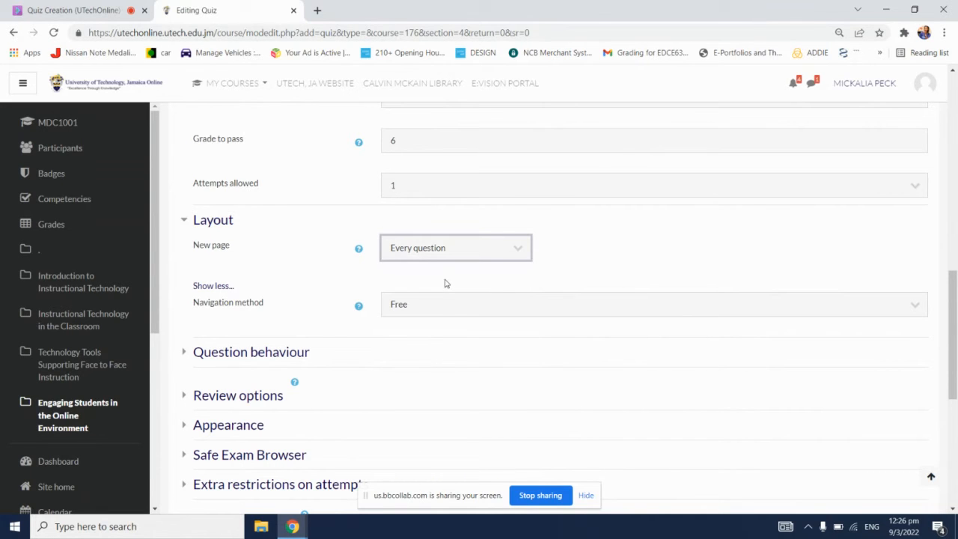
{"action": "left_click", "coordinate": [600, 247]}
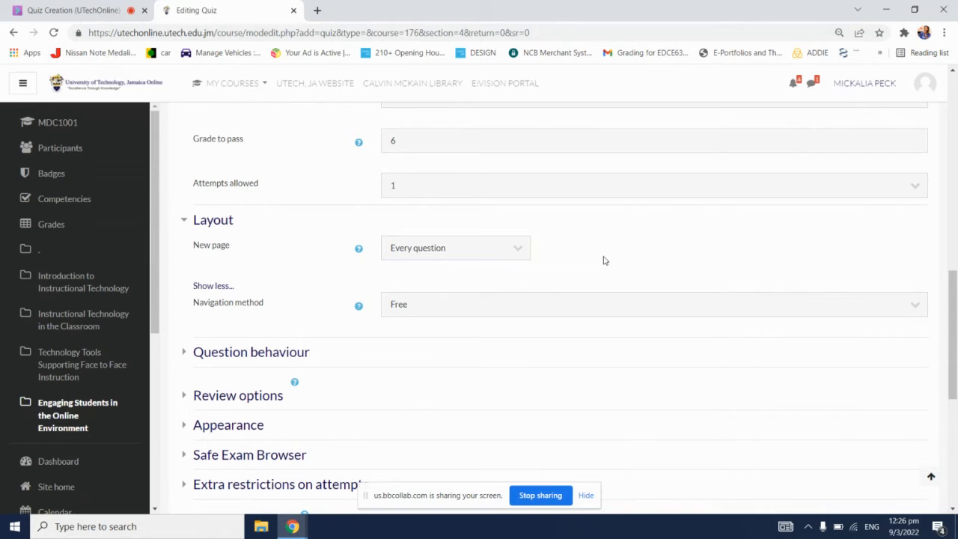
Step: Review the Navigation method choices in the Layout settings without changing the selection
{"action": "scroll", "coordinate": [610, 265], "scroll_direction": "down", "scroll_amount": 1}
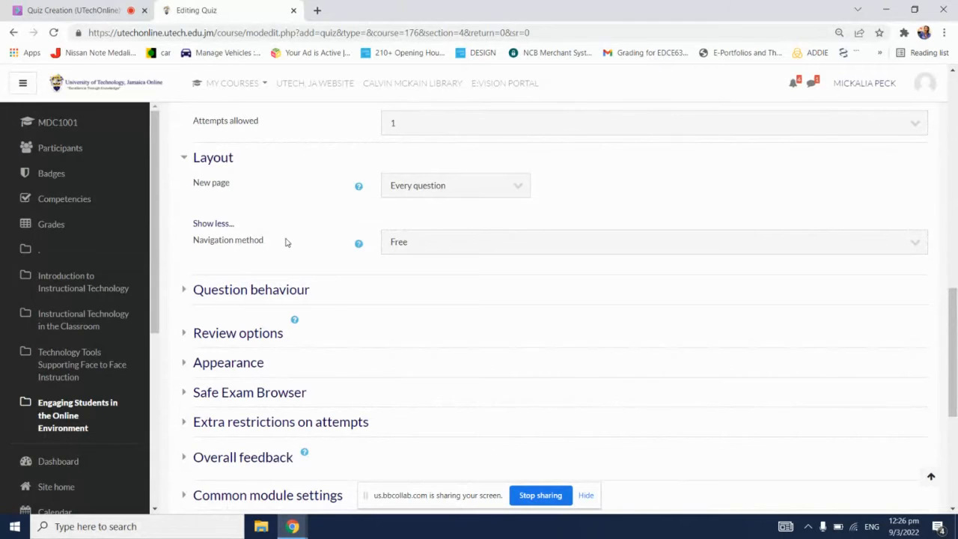
{"action": "left_click", "coordinate": [499, 241]}
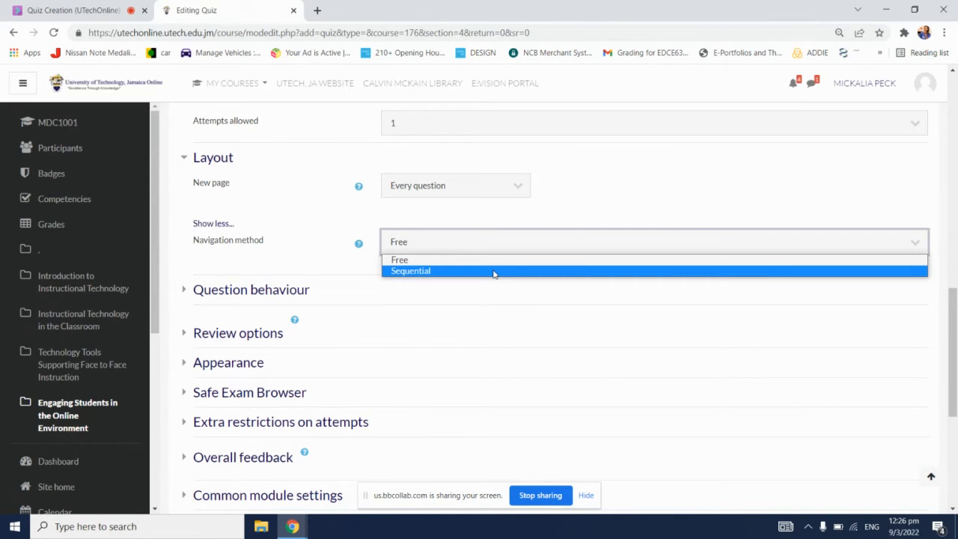
{"action": "left_click", "coordinate": [604, 171]}
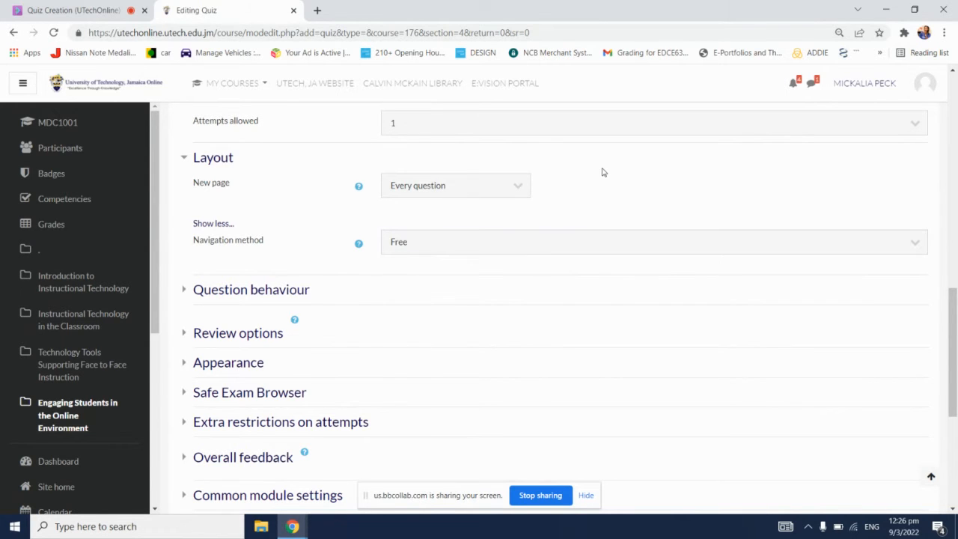
Step: Expand the Question behaviour section and check the Shuffle within questions setting
{"action": "scroll", "coordinate": [574, 301], "scroll_direction": "down", "scroll_amount": 1}
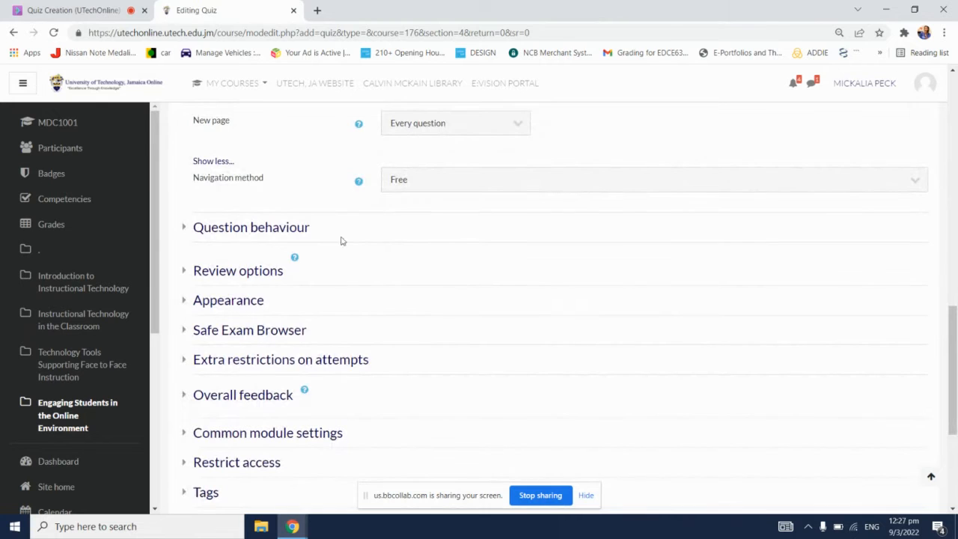
{"action": "left_click", "coordinate": [276, 235]}
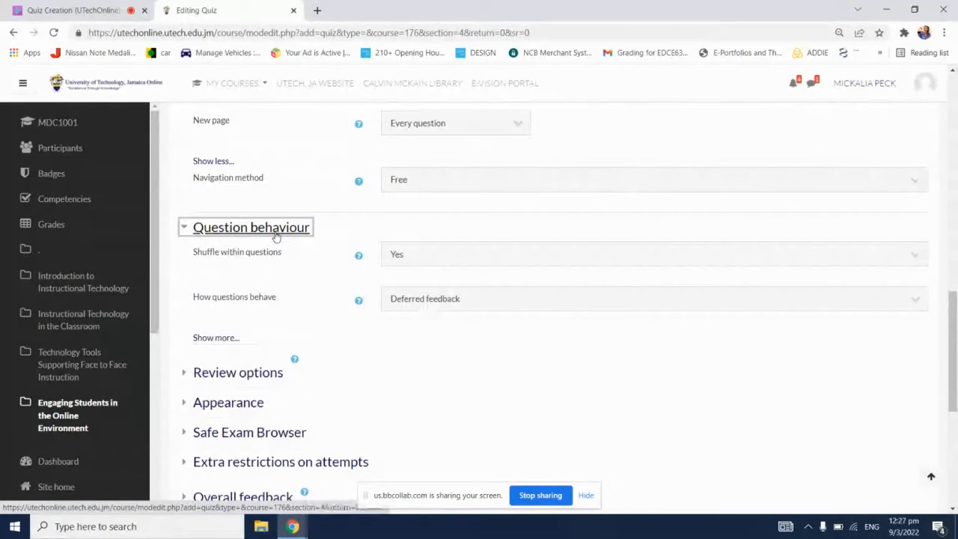
{"action": "left_click", "coordinate": [479, 255]}
{"action": "left_click", "coordinate": [480, 255]}
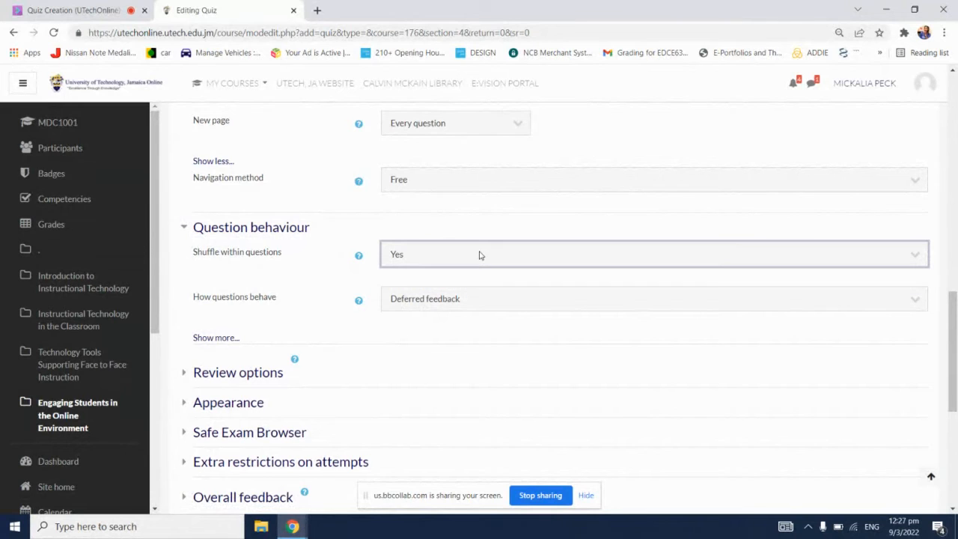
{"action": "left_click", "coordinate": [340, 231]}
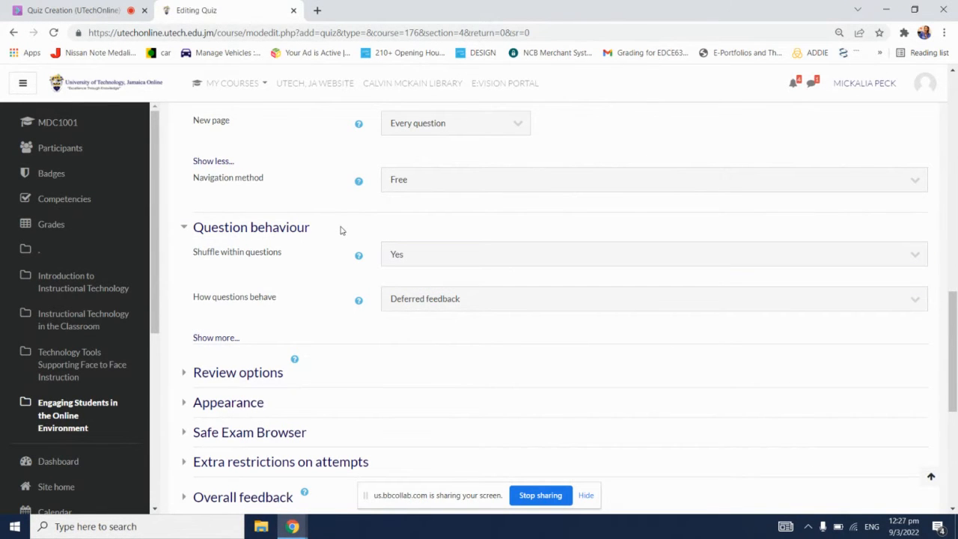
Step: Keep How questions behave set to "Deferred feedback" and expand the Review options section
{"action": "scroll", "coordinate": [274, 263], "scroll_direction": "down", "scroll_amount": 1}
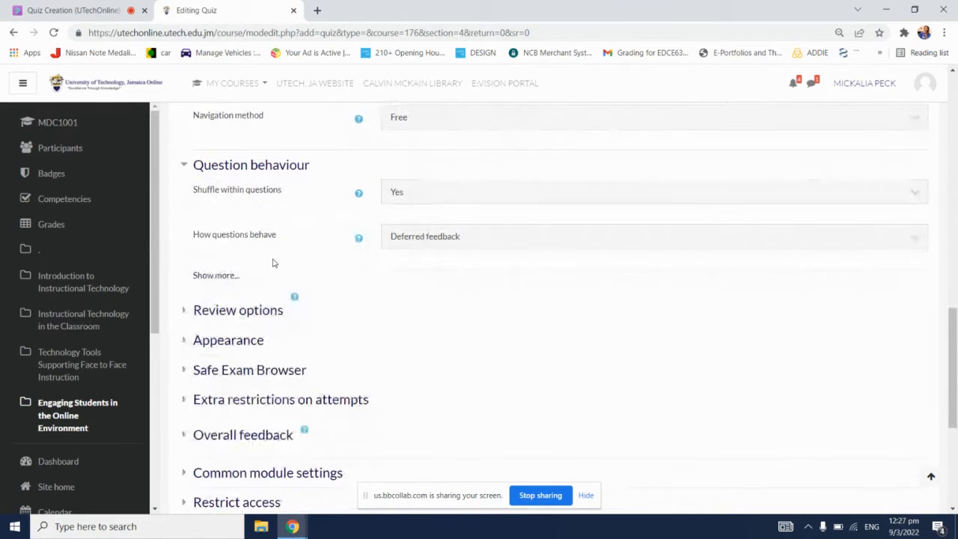
{"action": "left_click", "coordinate": [480, 234]}
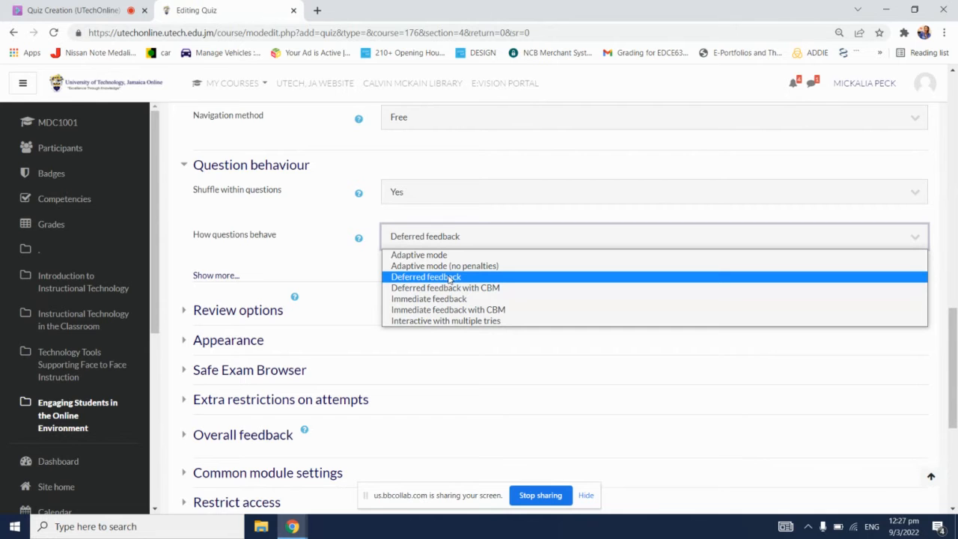
{"action": "left_click", "coordinate": [449, 278]}
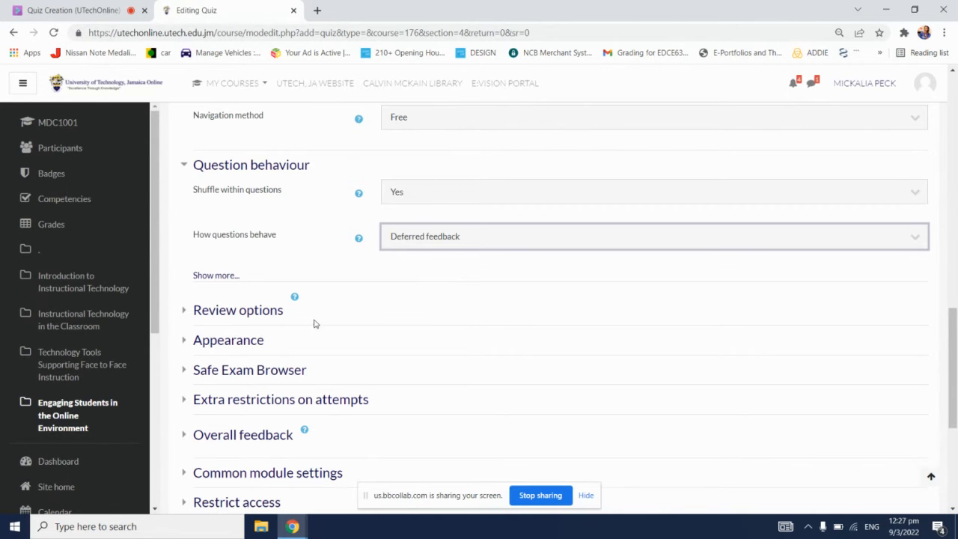
{"action": "left_click", "coordinate": [267, 315]}
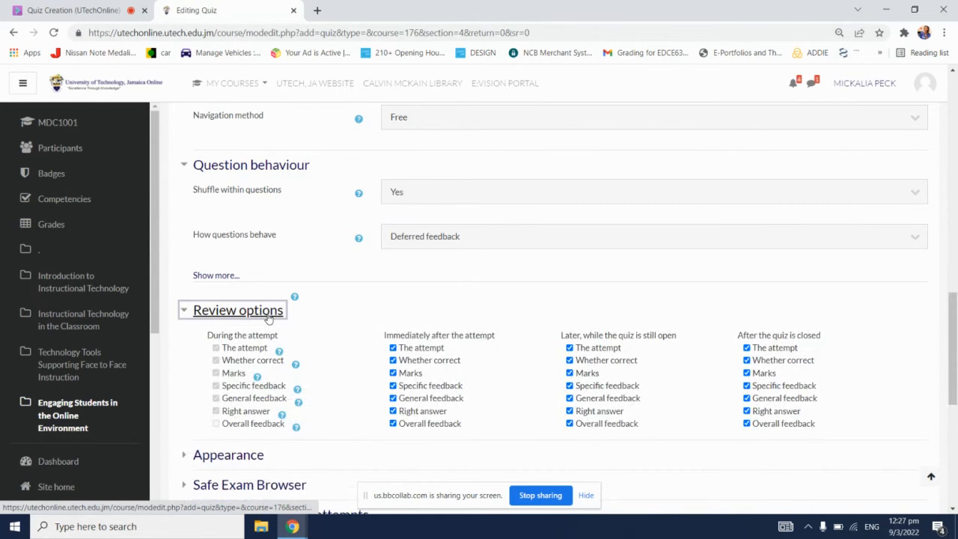
{"action": "scroll", "coordinate": [239, 277], "scroll_direction": "down", "scroll_amount": 1}
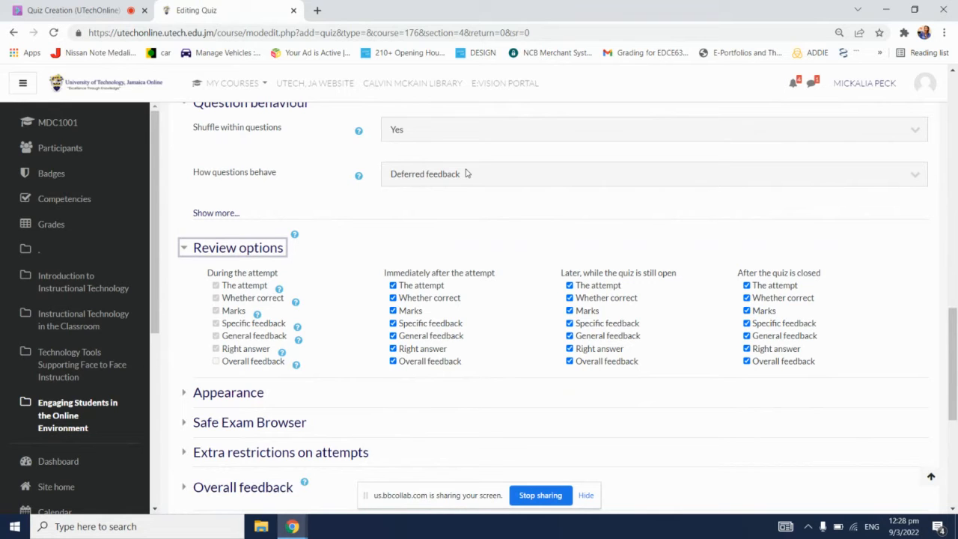
Step: Check the chat messages and the attendee list in the Blackboard Collaborate session, and return to the quiz settings
{"action": "left_click", "coordinate": [94, 10]}
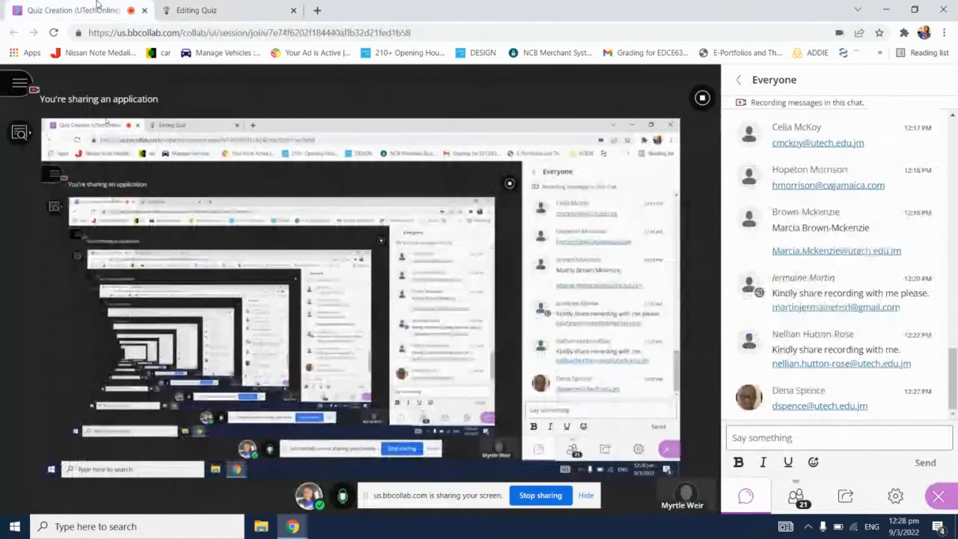
{"action": "left_click", "coordinate": [221, 7]}
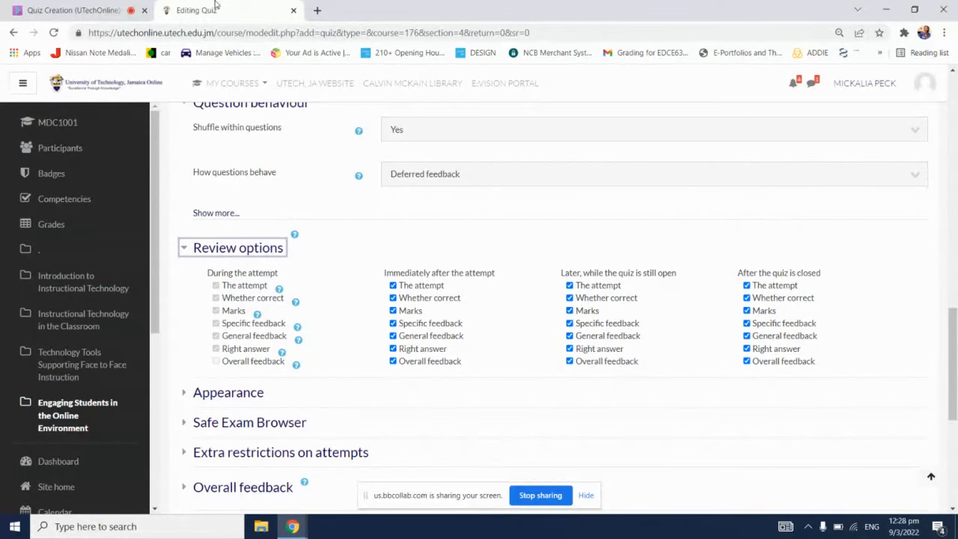
{"action": "left_click", "coordinate": [128, 7]}
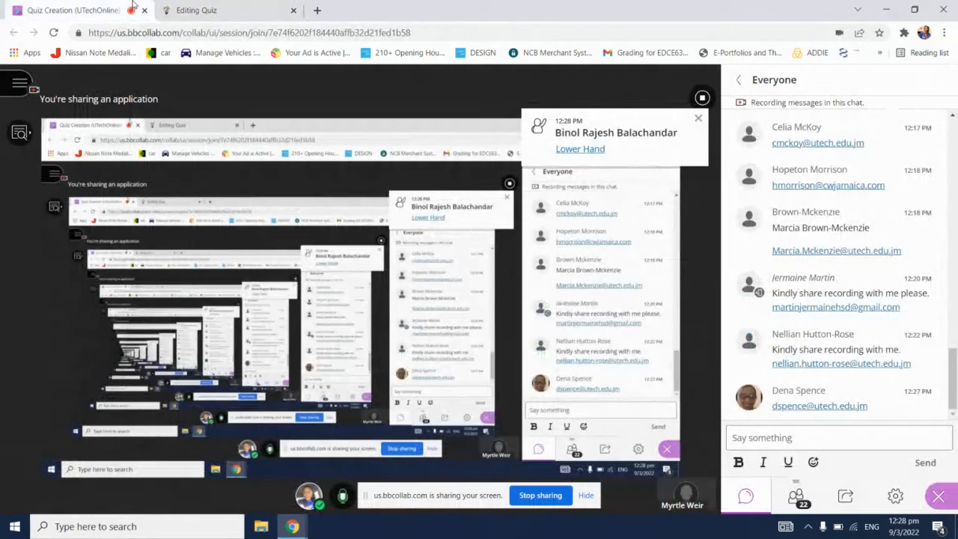
{"action": "left_click", "coordinate": [238, 4]}
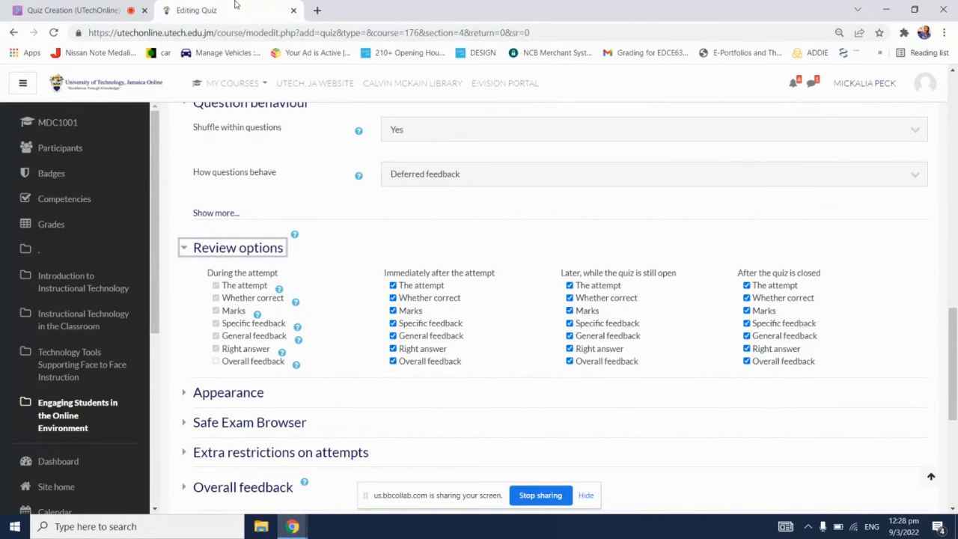
{"action": "left_click", "coordinate": [130, 6]}
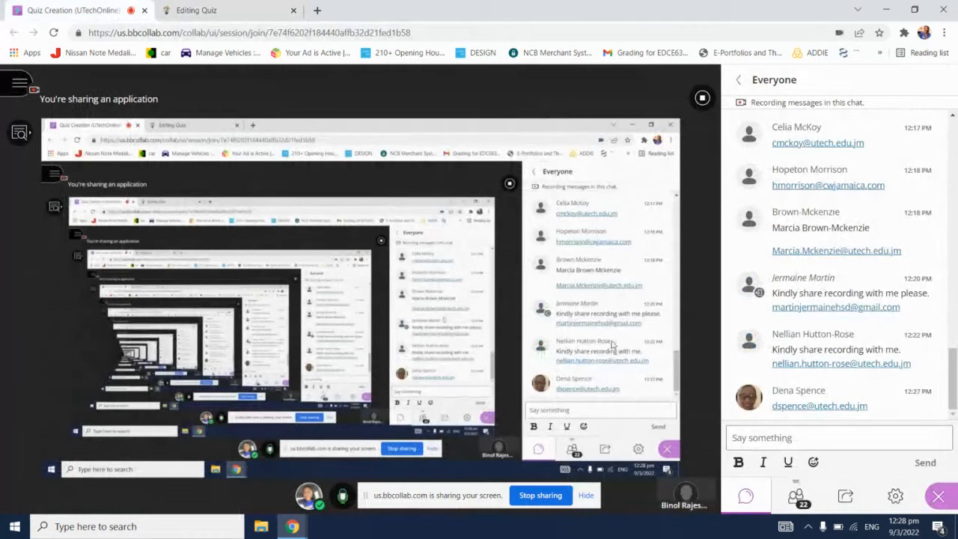
{"action": "left_click", "coordinate": [798, 497]}
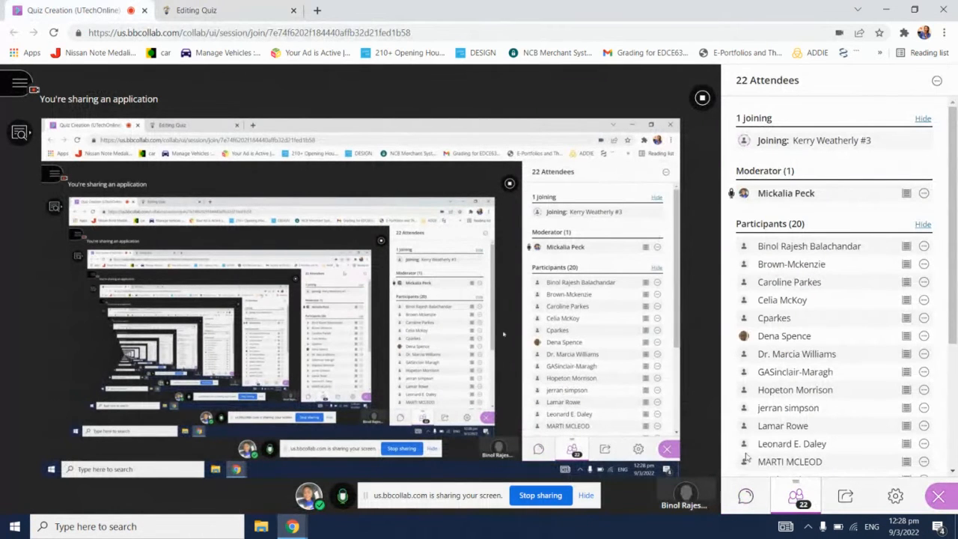
{"action": "left_click", "coordinate": [745, 497]}
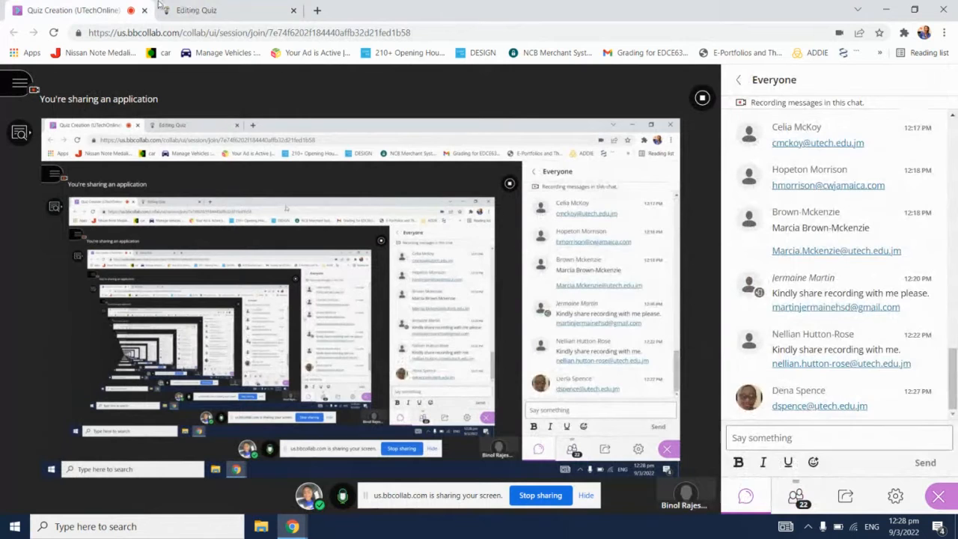
{"action": "left_click", "coordinate": [179, 9]}
Step: Disable The attempt, Marks and Overall feedback under "Immediately after the attempt" in the Review options
{"action": "scroll", "coordinate": [335, 336], "scroll_direction": "down", "scroll_amount": 1}
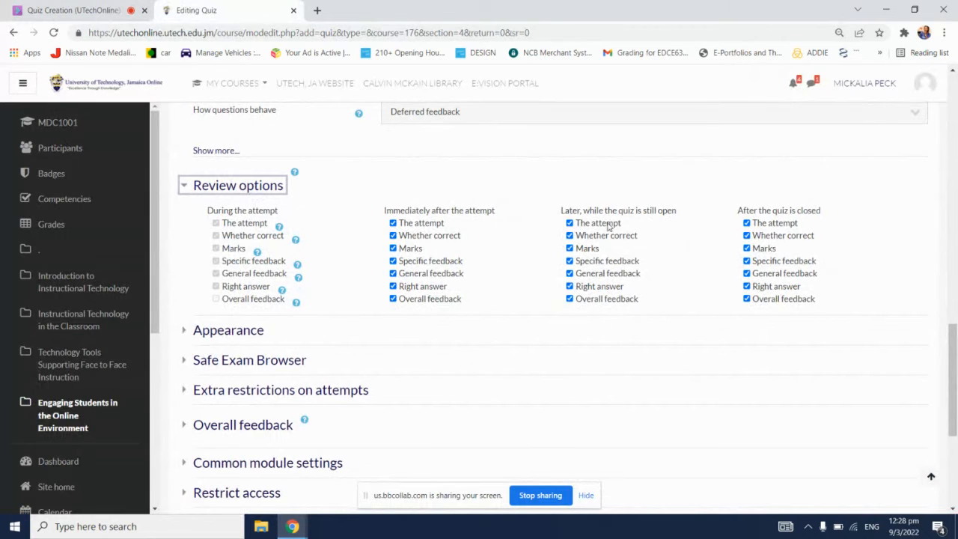
{"action": "scroll", "coordinate": [678, 229], "scroll_direction": "up", "scroll_amount": 1}
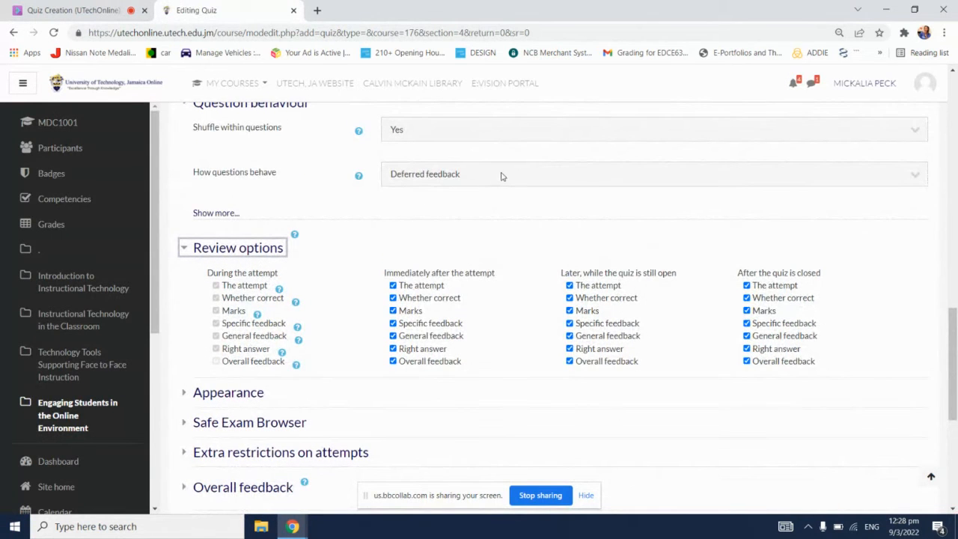
{"action": "left_click", "coordinate": [440, 288]}
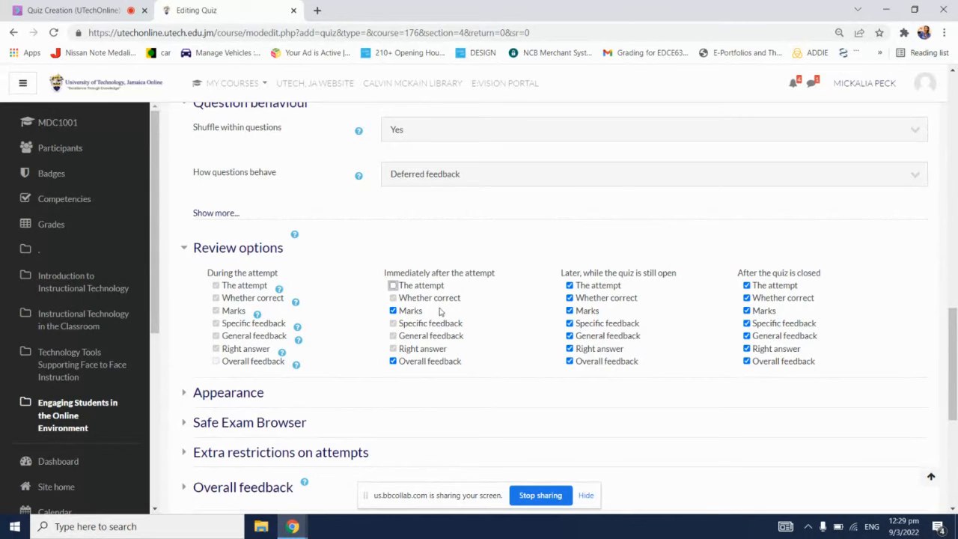
{"action": "left_click", "coordinate": [421, 314]}
{"action": "left_click", "coordinate": [442, 362]}
Step: Disable The attempt, Marks and Overall feedback under "Later, while the quiz is still open" in the Review options
{"action": "scroll", "coordinate": [581, 367], "scroll_direction": "up", "scroll_amount": 12}
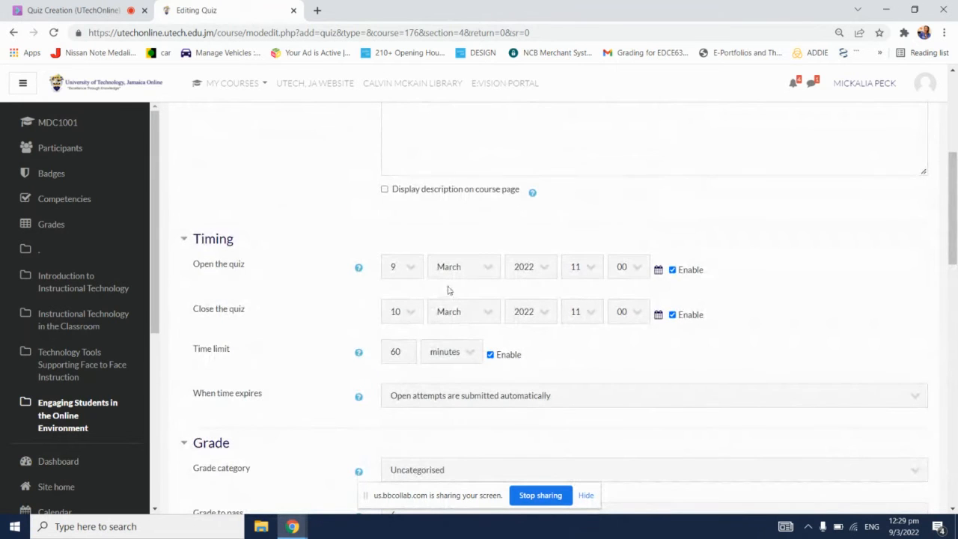
{"action": "scroll", "coordinate": [465, 339], "scroll_direction": "down", "scroll_amount": 1}
{"action": "scroll", "coordinate": [465, 339], "scroll_direction": "down", "scroll_amount": 6}
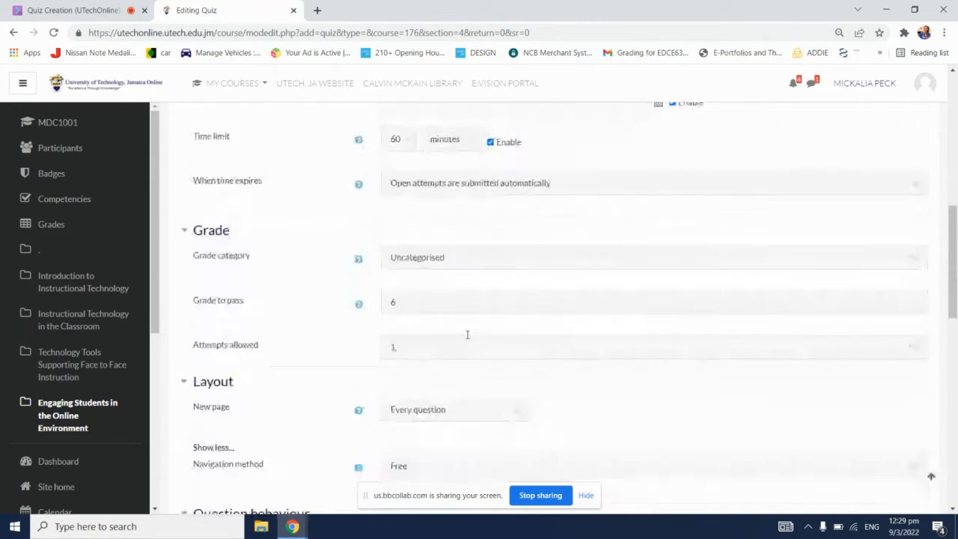
{"action": "scroll", "coordinate": [467, 346], "scroll_direction": "down", "scroll_amount": 1}
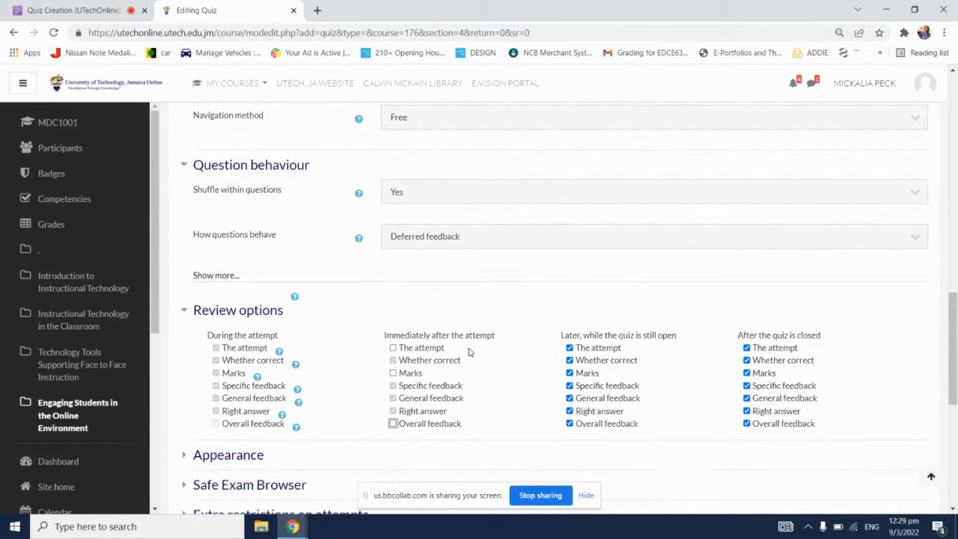
{"action": "scroll", "coordinate": [470, 356], "scroll_direction": "down", "scroll_amount": 1}
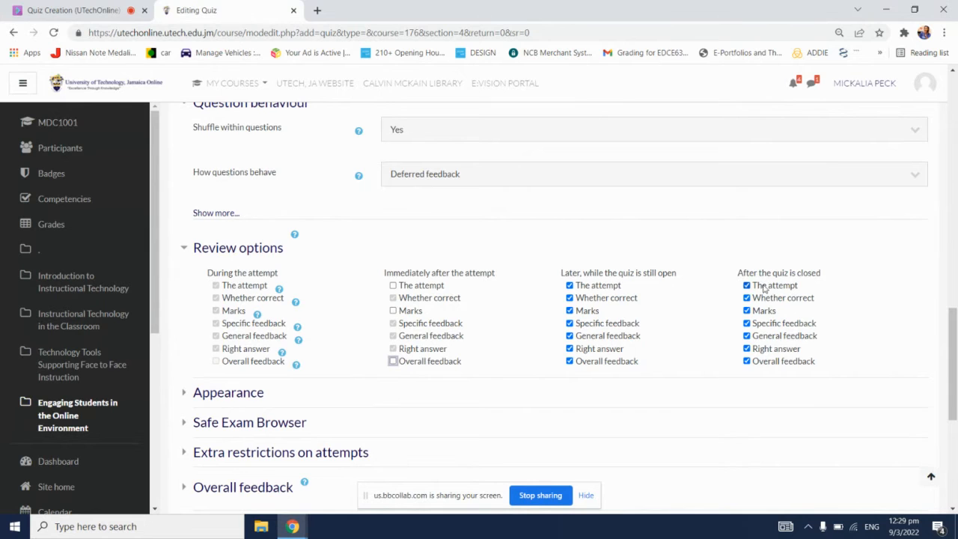
{"action": "left_click", "coordinate": [569, 285]}
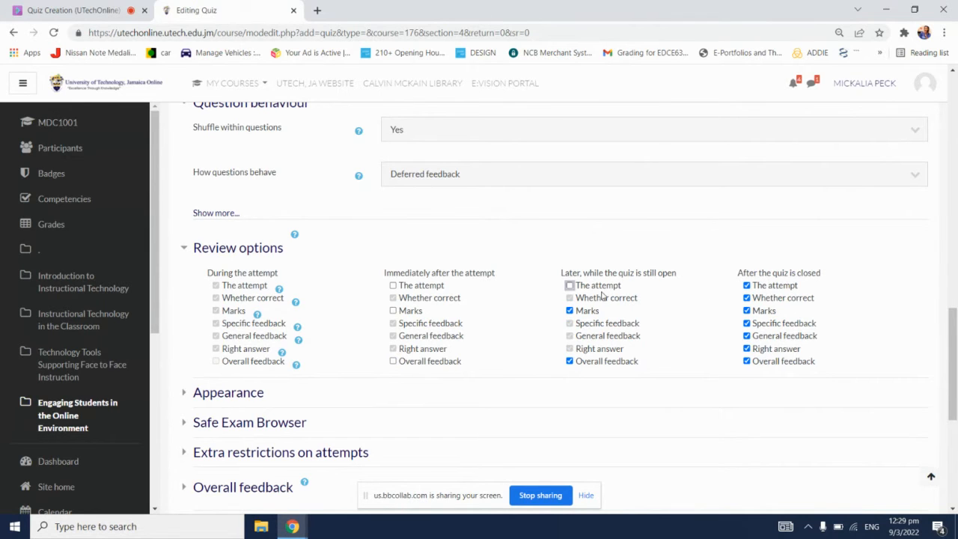
{"action": "left_click", "coordinate": [599, 310]}
{"action": "left_click", "coordinate": [613, 362]}
Step: Expand the Appearance section and review the choices for Show the user's picture without changing the selection
{"action": "left_click_drag", "start_coordinate": [952, 323], "coordinate": [952, 356]}
{"action": "left_click", "coordinate": [256, 262]}
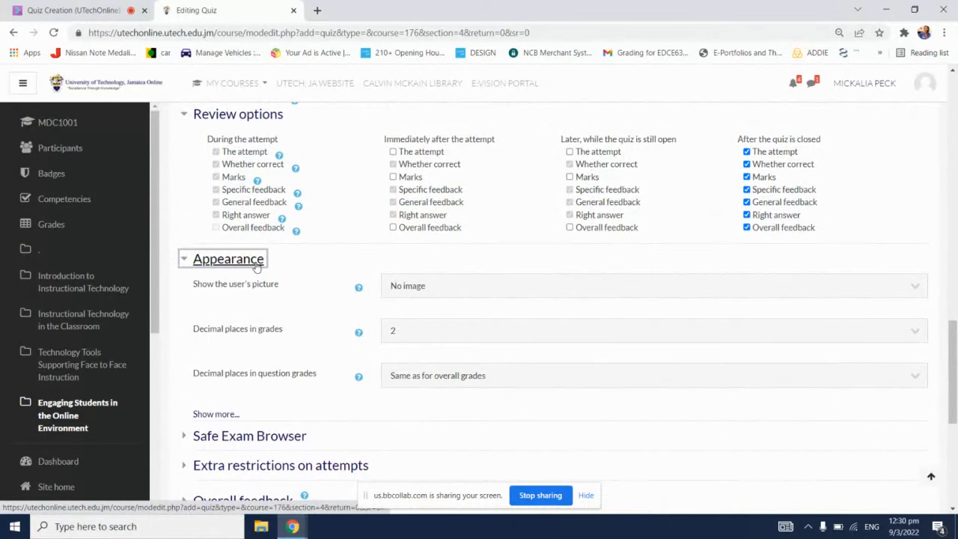
{"action": "left_click", "coordinate": [428, 287]}
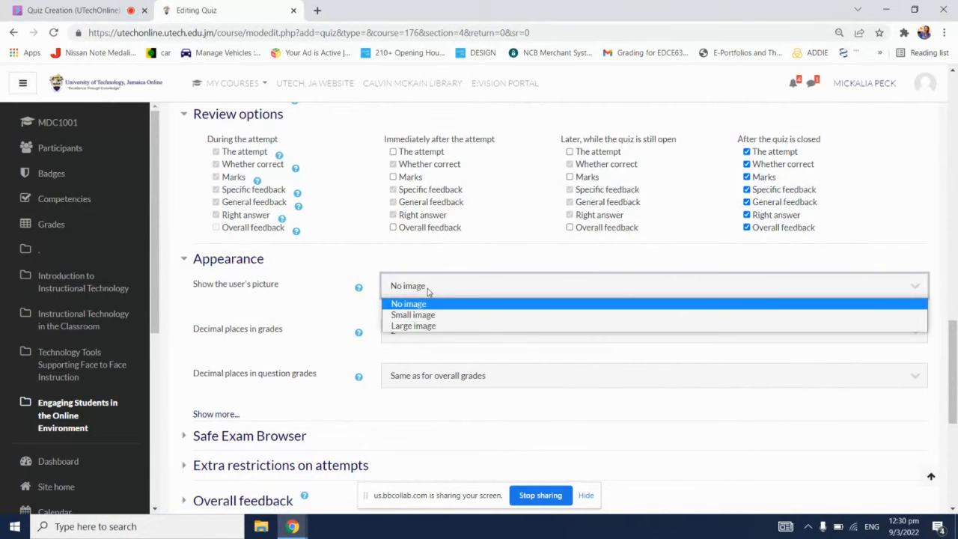
{"action": "left_click", "coordinate": [427, 288]}
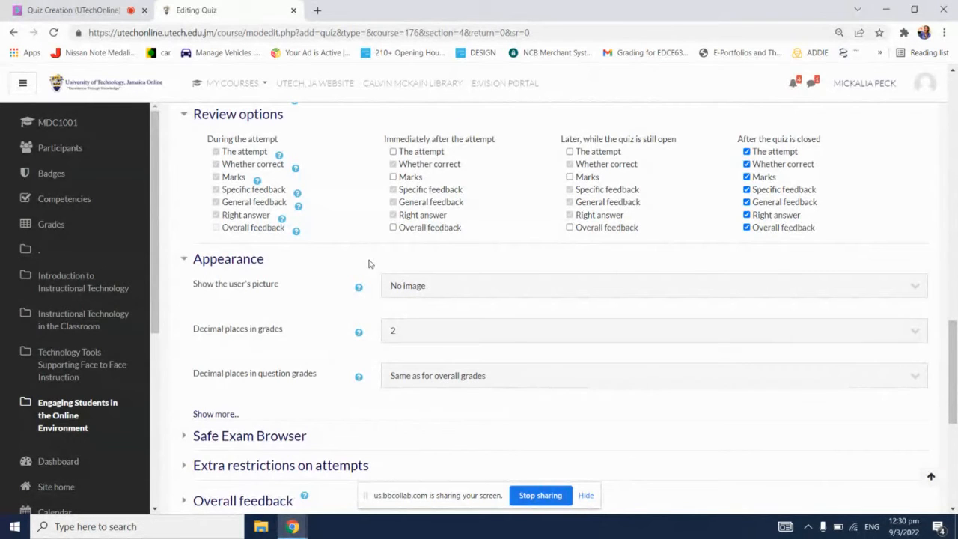
{"action": "left_click", "coordinate": [411, 291]}
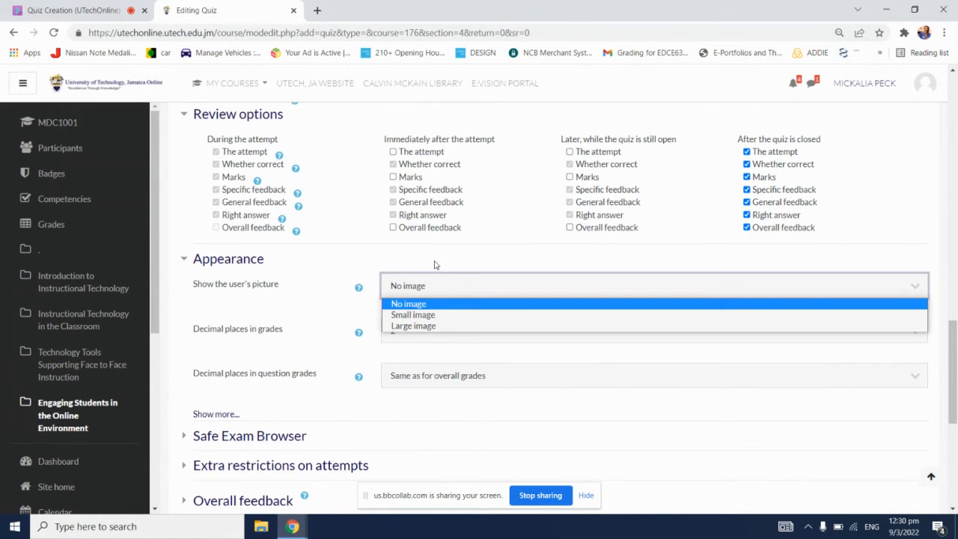
{"action": "left_click", "coordinate": [434, 265]}
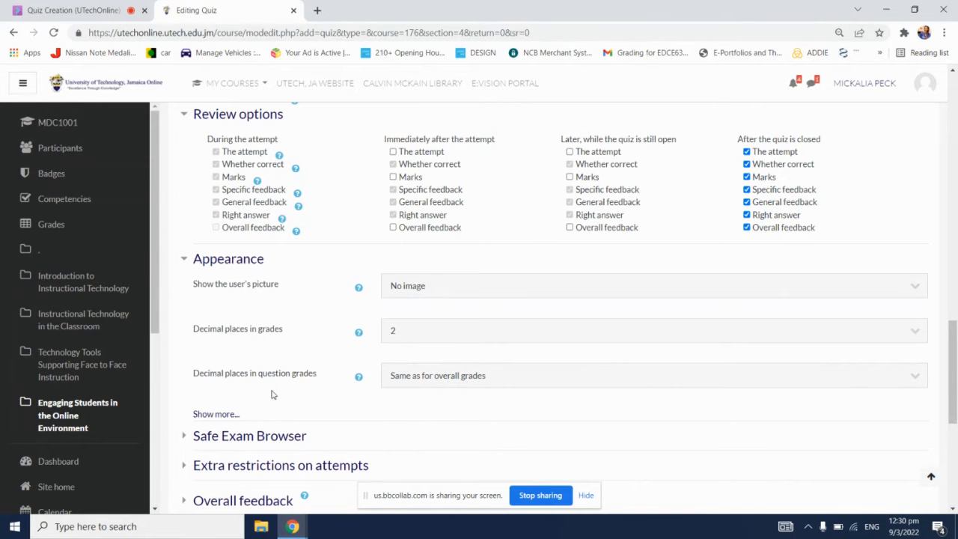
Step: Expand the Safe Exam Browser section and review the choices for requiring its use without changing the selection
{"action": "scroll", "coordinate": [498, 338], "scroll_direction": "down", "scroll_amount": 1}
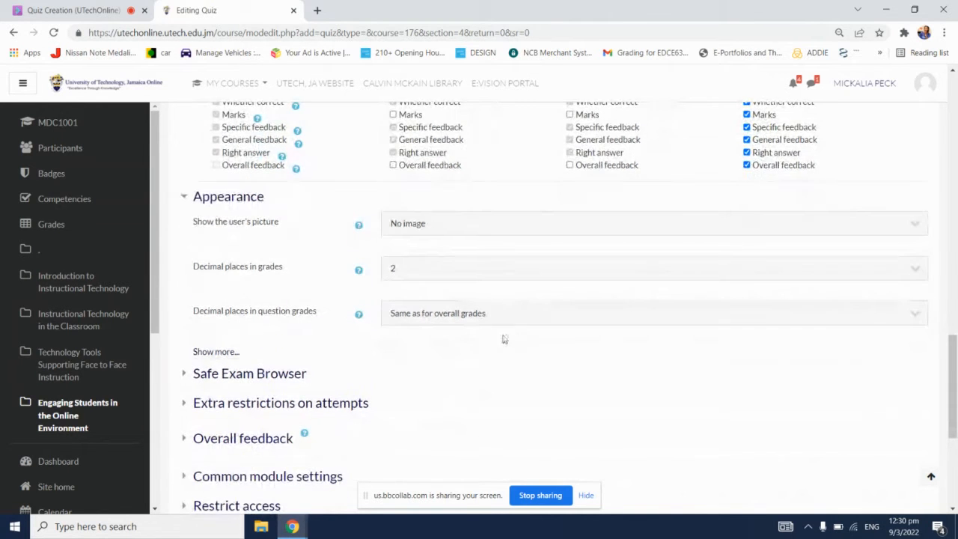
{"action": "scroll", "coordinate": [524, 333], "scroll_direction": "down", "scroll_amount": 1}
{"action": "scroll", "coordinate": [524, 332], "scroll_direction": "down", "scroll_amount": 1}
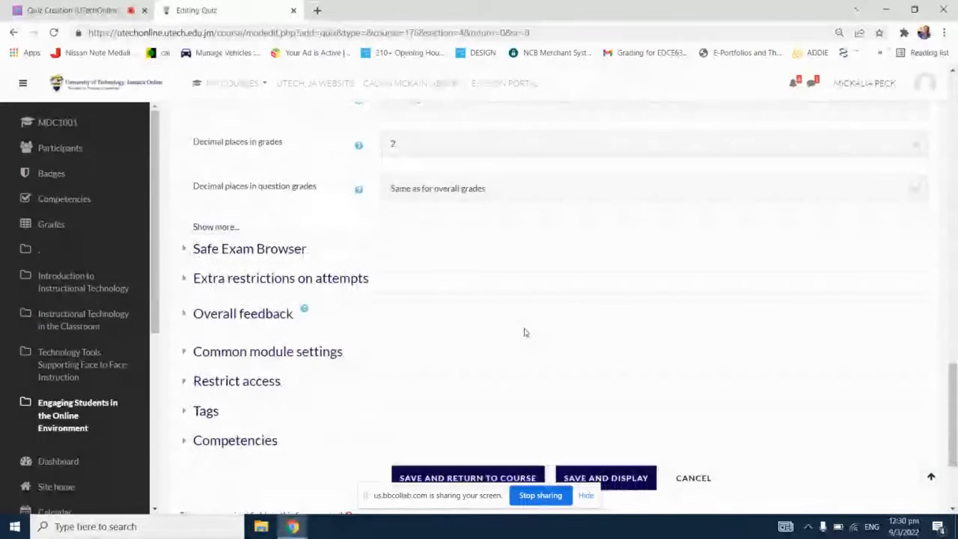
{"action": "left_click", "coordinate": [285, 251]}
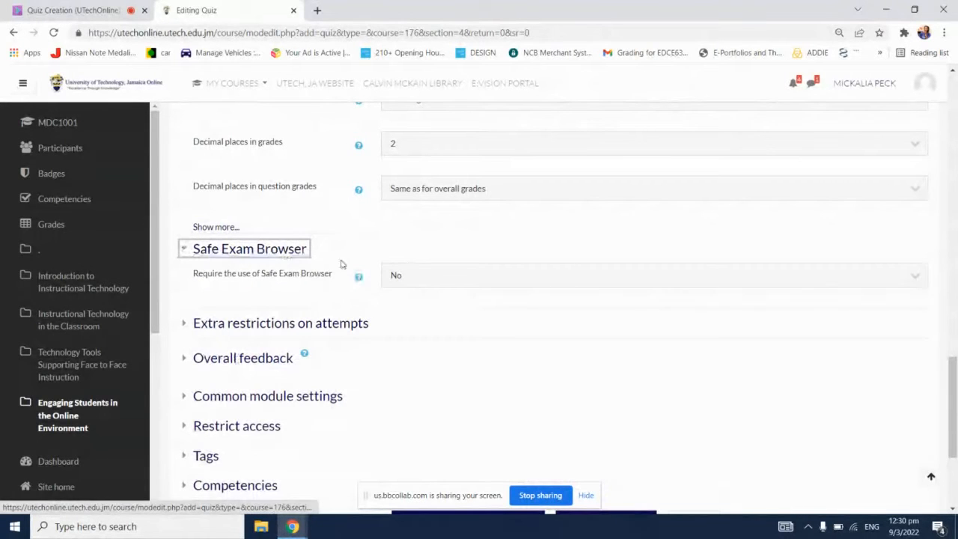
{"action": "left_click", "coordinate": [515, 275]}
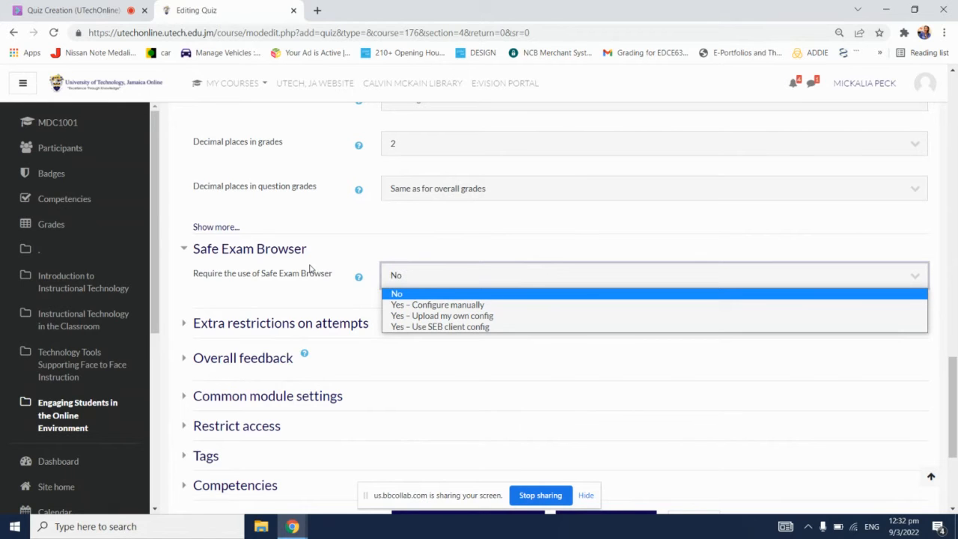
{"action": "left_click", "coordinate": [360, 238]}
Step: Check the session chat for questions and write the reminder "Check for configuration of SEB" in a new Notepad note
{"action": "left_click", "coordinate": [112, 5]}
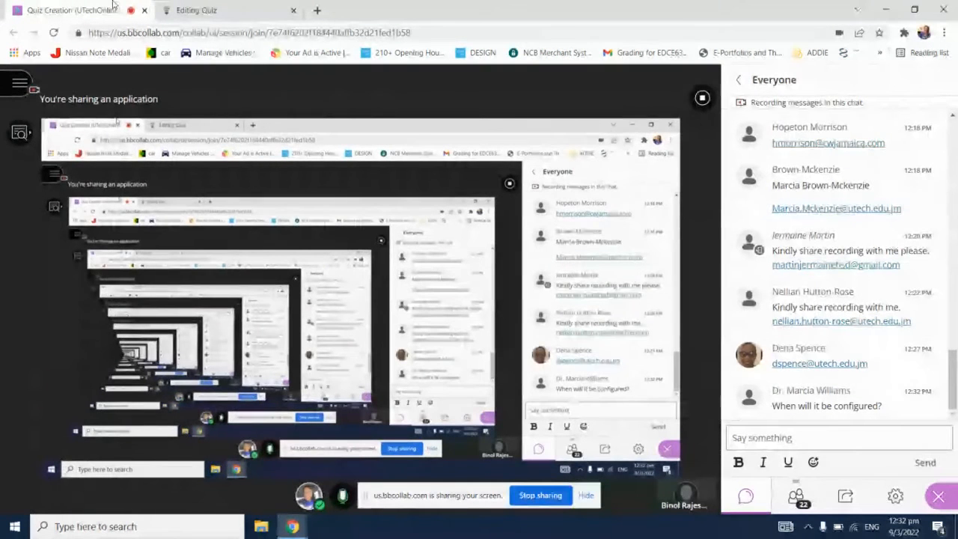
{"action": "left_click", "coordinate": [178, 6]}
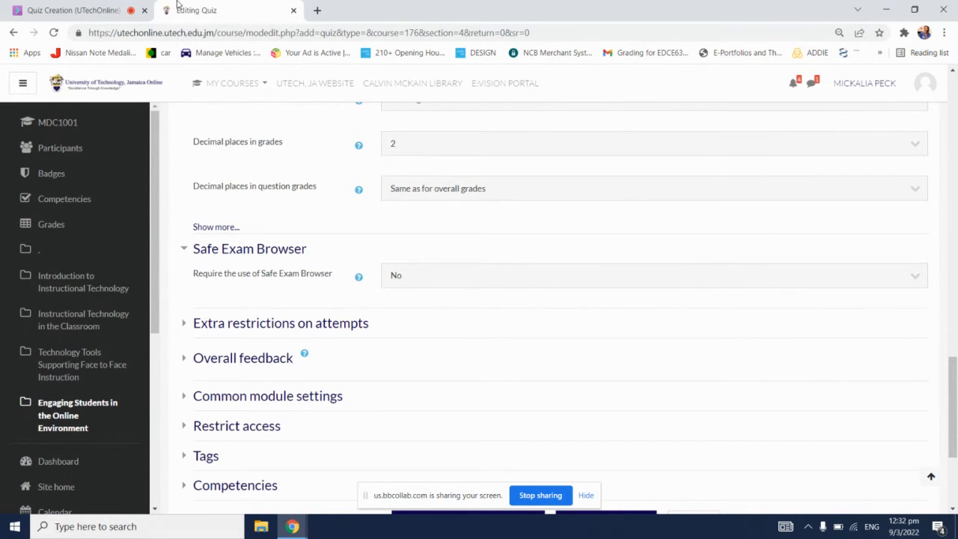
{"action": "key", "text": "super"}
{"action": "type", "text": "note"}
{"action": "key", "text": "Return"}
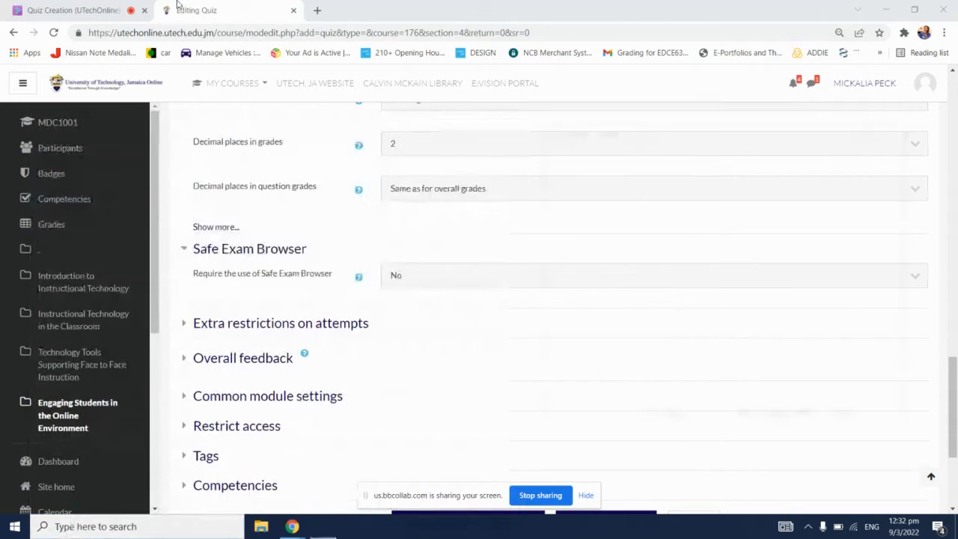
{"action": "type", "text": "Ch"}
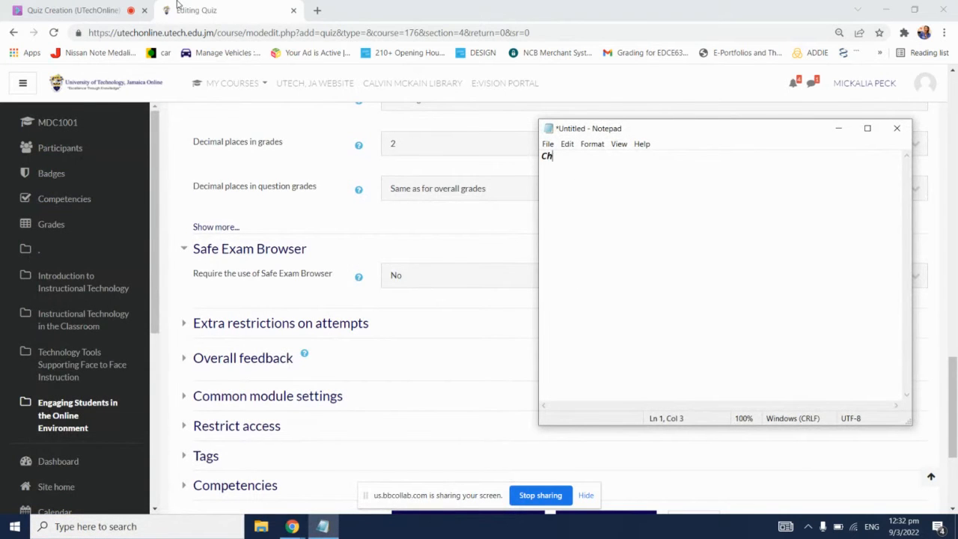
{"action": "type", "text": "eck for confi"}
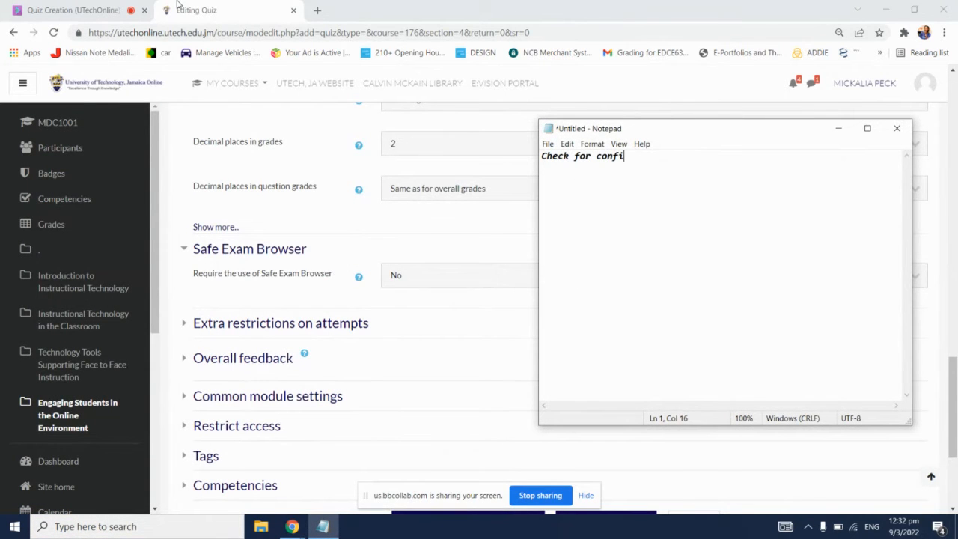
{"action": "type", "text": "guration of SEB"}
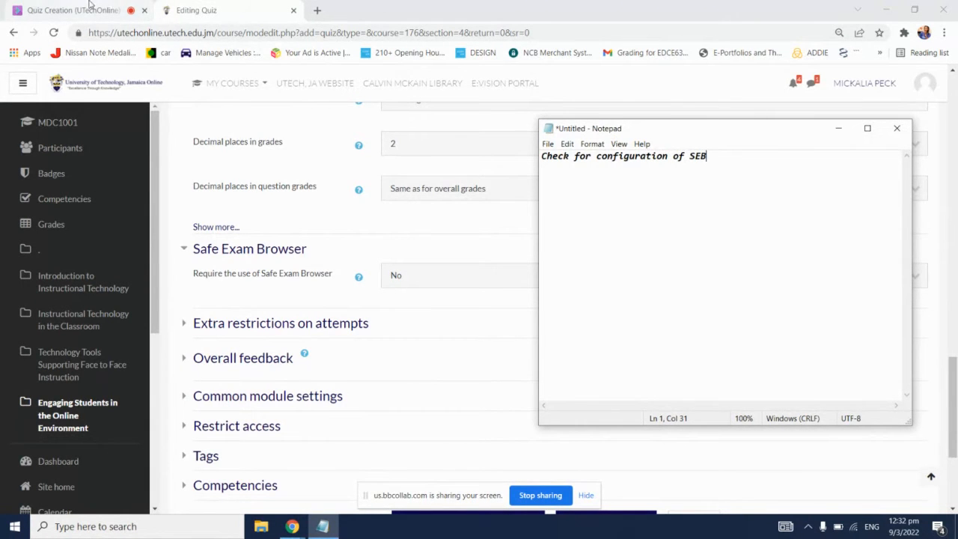
Step: Return to the quiz settings and expand the Extra restrictions on attempts section
{"action": "left_click", "coordinate": [194, 3]}
{"action": "scroll", "coordinate": [342, 207], "scroll_direction": "down", "scroll_amount": 2}
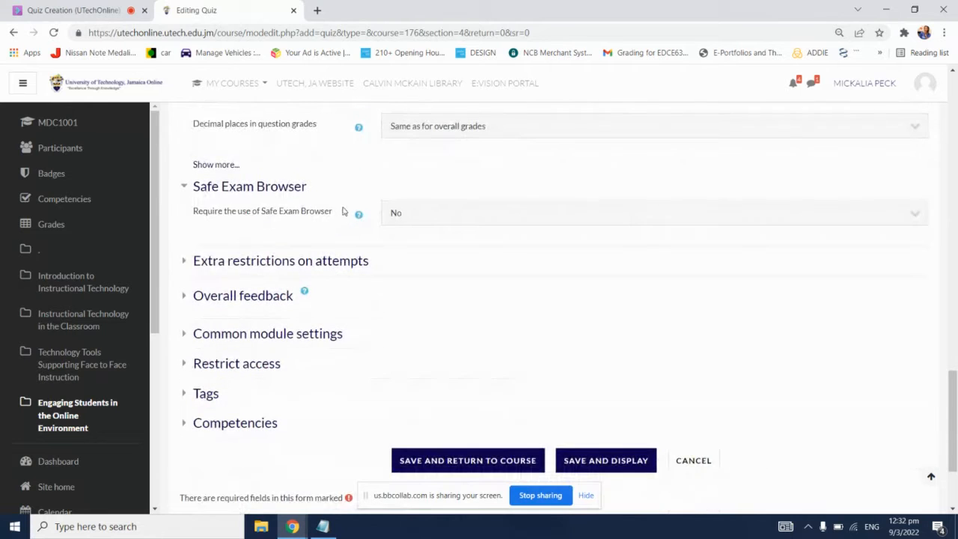
{"action": "left_click", "coordinate": [347, 265]}
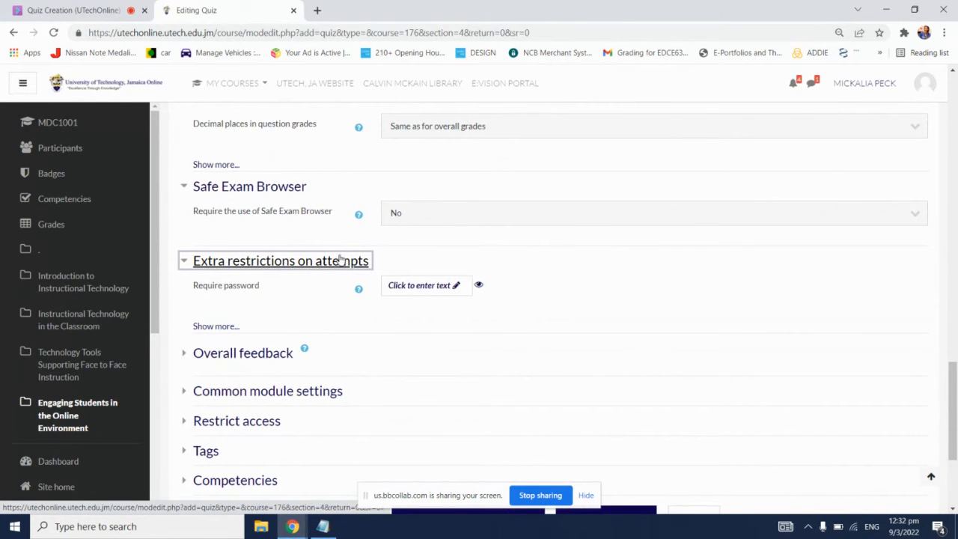
Step: Check the session chat for questions and review the Safe Exam Browser choices, keeping No selected
{"action": "left_click", "coordinate": [135, 9]}
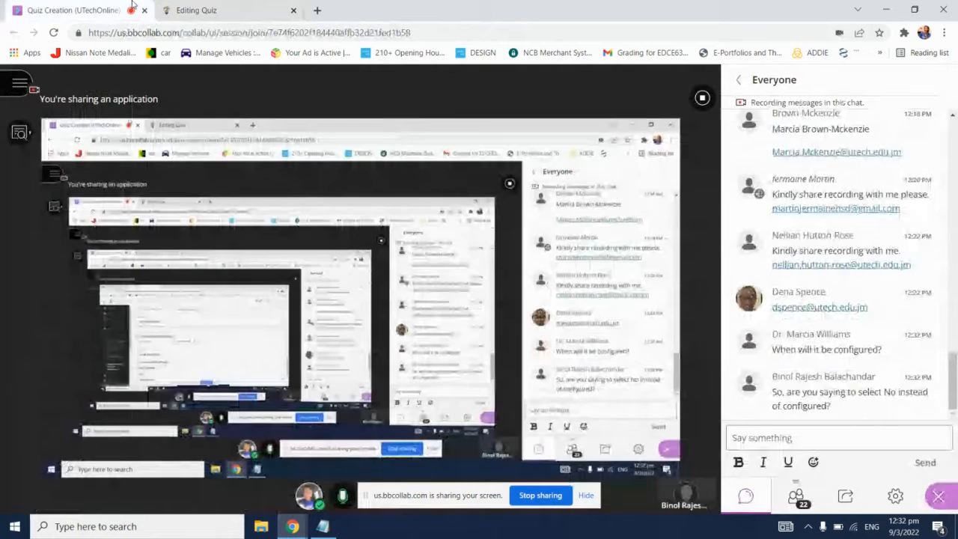
{"action": "left_click", "coordinate": [243, 6]}
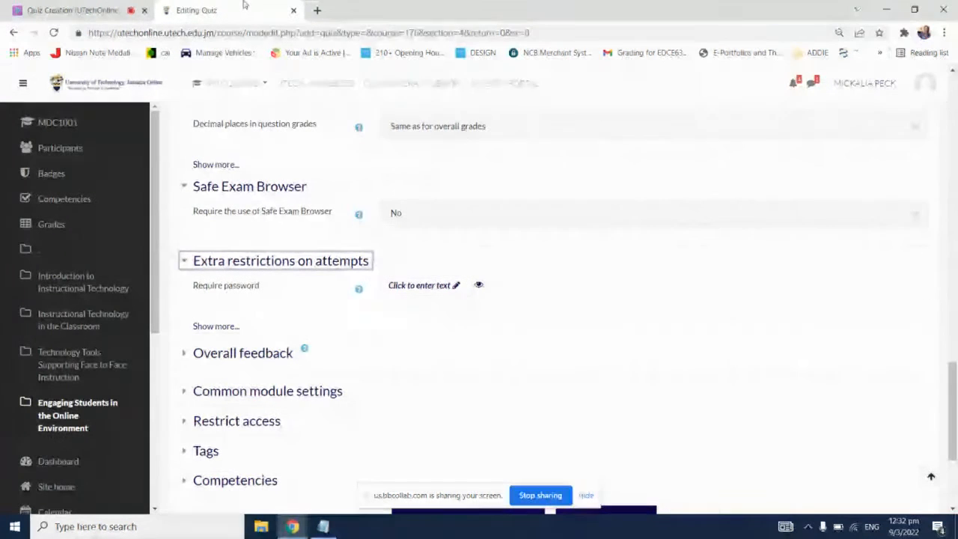
{"action": "left_click", "coordinate": [111, 5]}
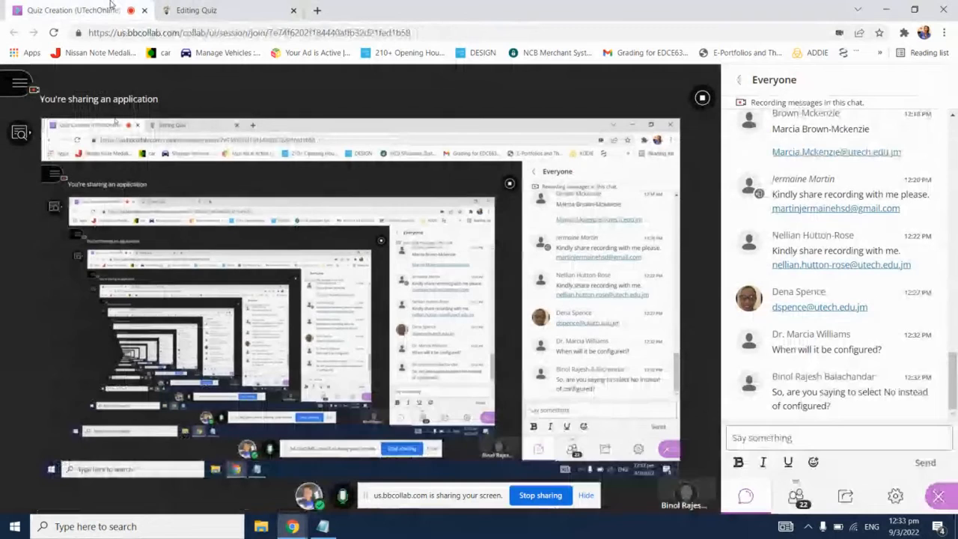
{"action": "left_click", "coordinate": [175, 8]}
{"action": "left_click", "coordinate": [405, 215]}
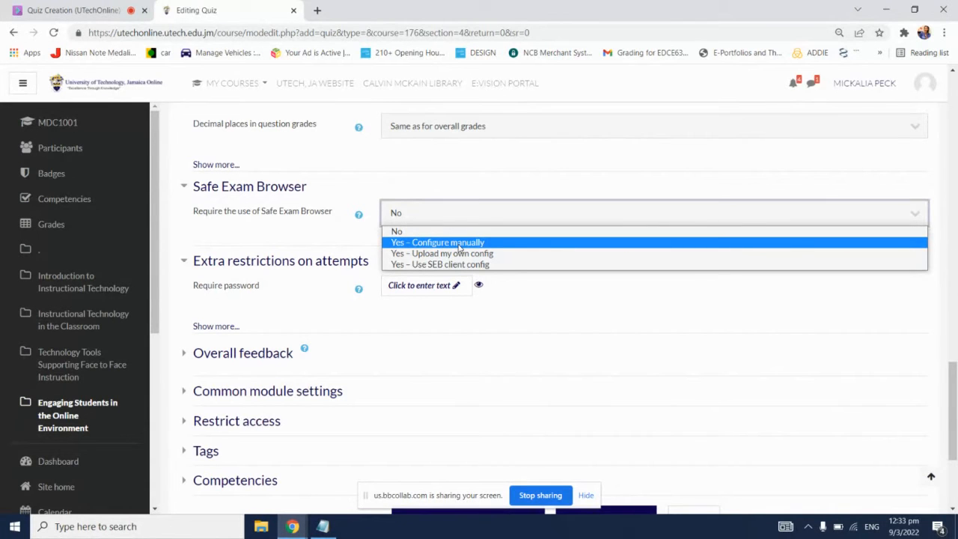
{"action": "left_click", "coordinate": [453, 232]}
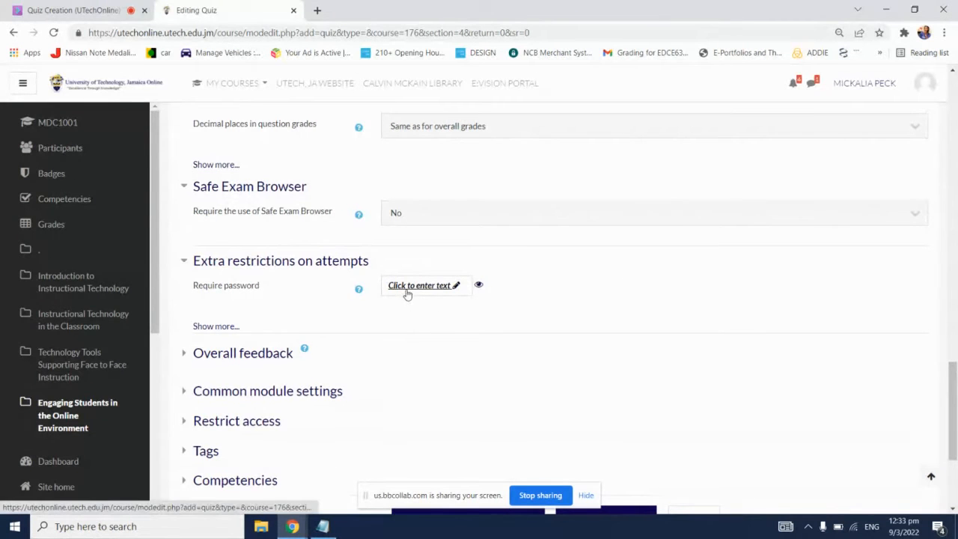
Step: Open the Require password field under Extra restrictions on attempts for editing and toggle its visibility control
{"action": "left_click", "coordinate": [456, 285]}
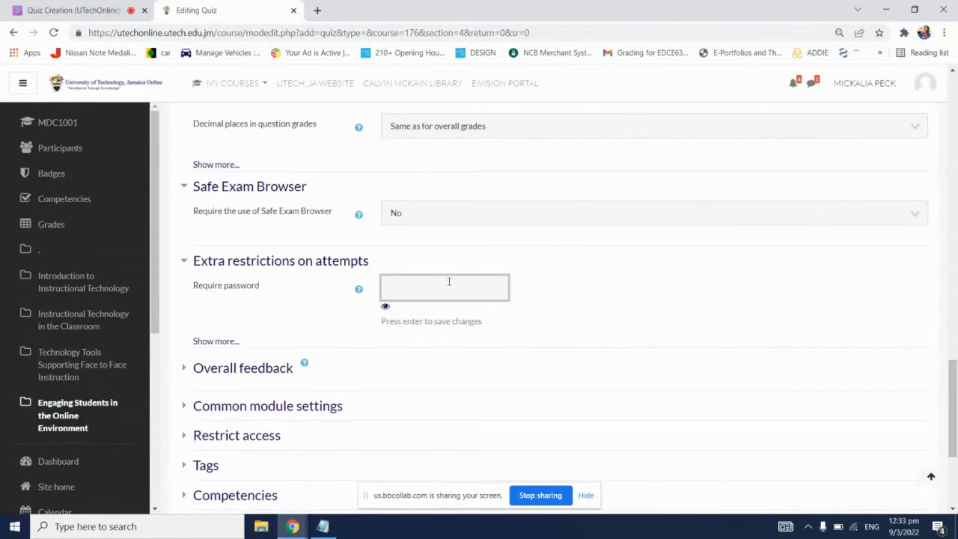
{"action": "left_click", "coordinate": [386, 306]}
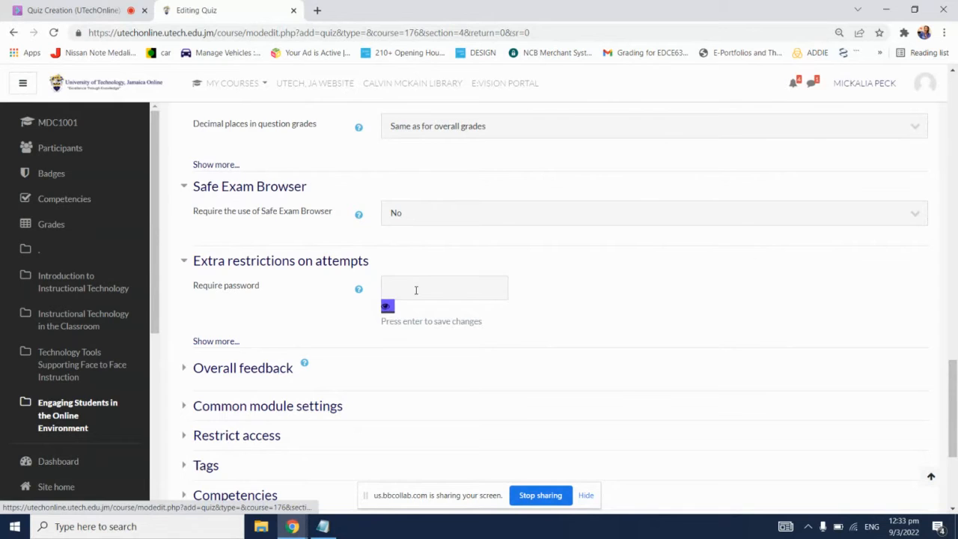
{"action": "left_click", "coordinate": [416, 290]}
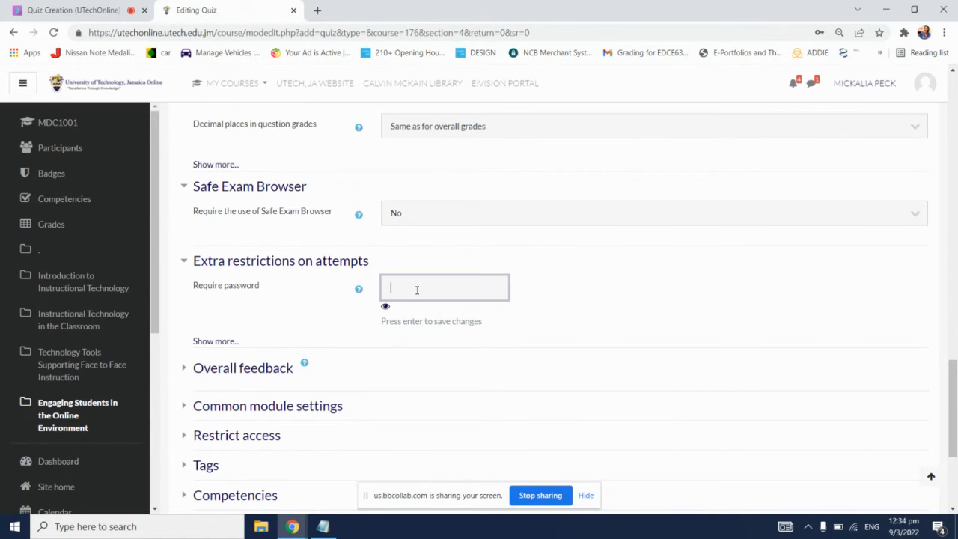
Step: Expand the Overall feedback section and examine the feedback field for the 100% grade boundary
{"action": "scroll", "coordinate": [416, 289], "scroll_direction": "down", "scroll_amount": 3}
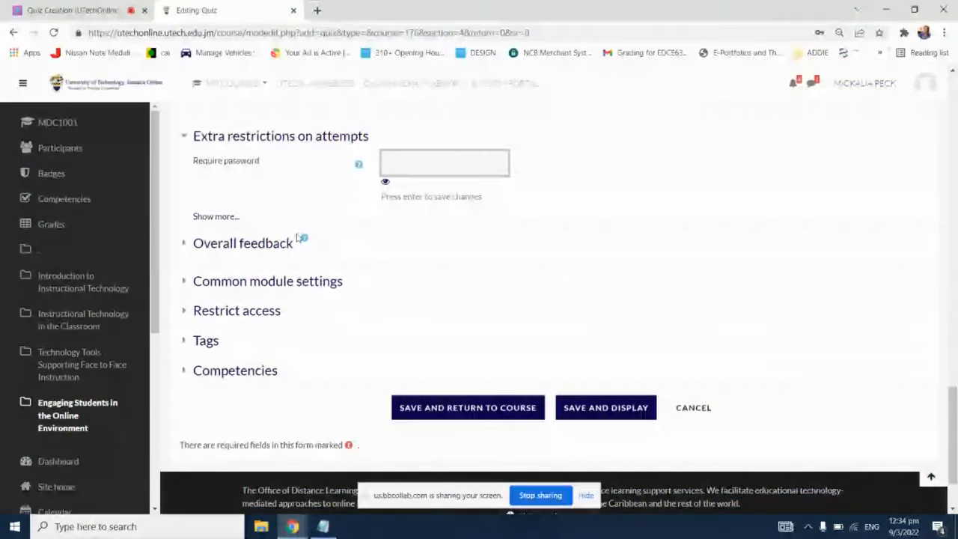
{"action": "left_click", "coordinate": [238, 245]}
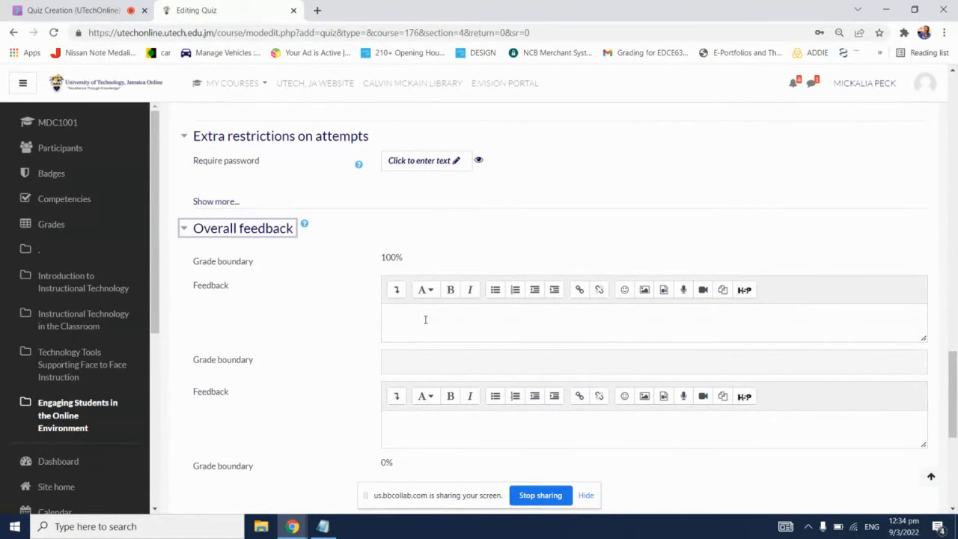
{"action": "left_click", "coordinate": [425, 320]}
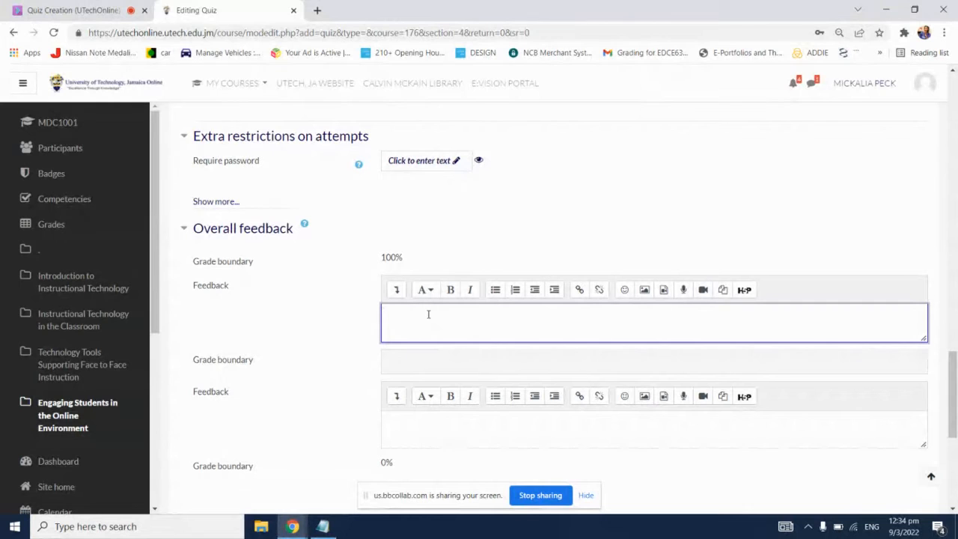
{"action": "scroll", "coordinate": [428, 313], "scroll_direction": "down", "scroll_amount": 1}
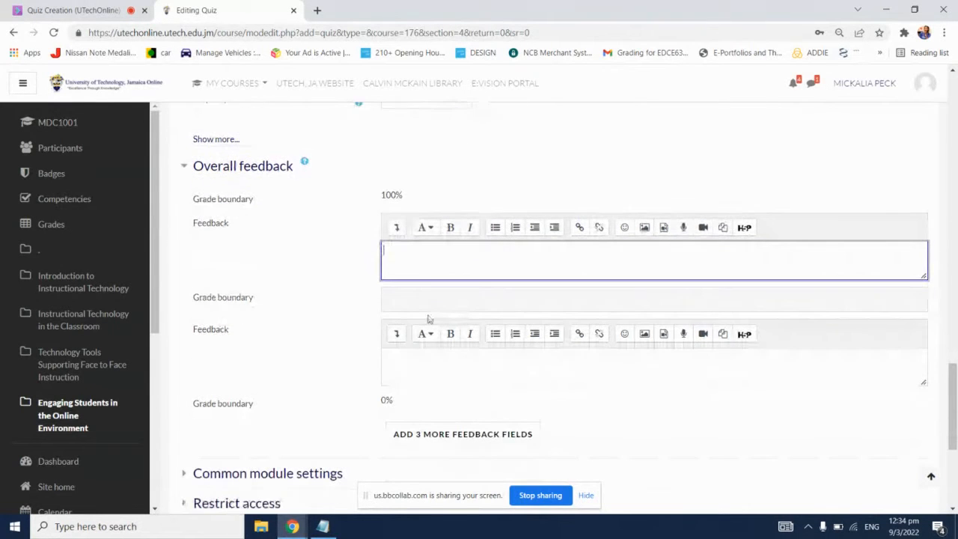
Step: Try 50 as the intermediate grade boundary under Overall feedback and clear the entry
{"action": "left_click", "coordinate": [428, 300]}
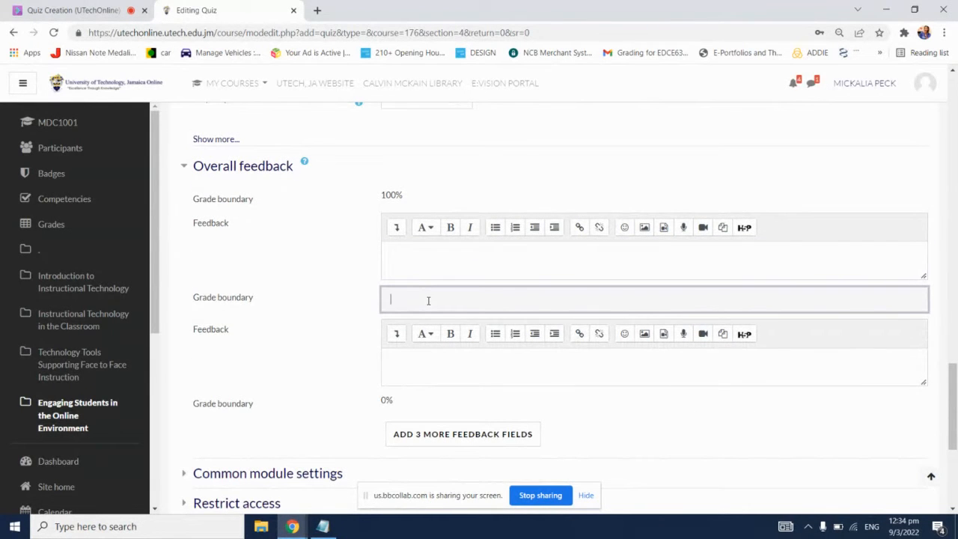
{"action": "type", "text": "50"}
{"action": "key", "text": "BackSpace"}
{"action": "key", "text": "BackSpace"}
Step: Add 3 more feedback fields to the Overall feedback section
{"action": "scroll", "coordinate": [457, 363], "scroll_direction": "down", "scroll_amount": 1}
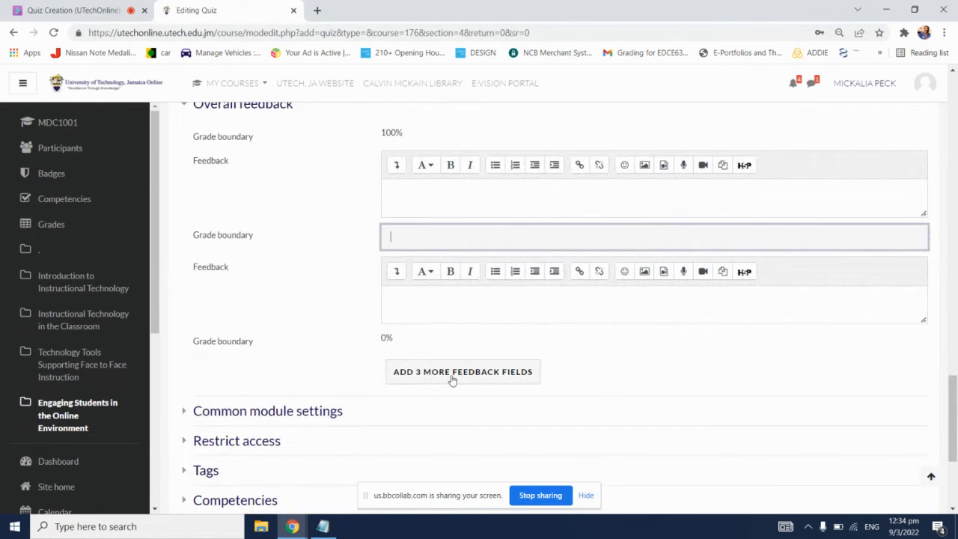
{"action": "left_click", "coordinate": [490, 379]}
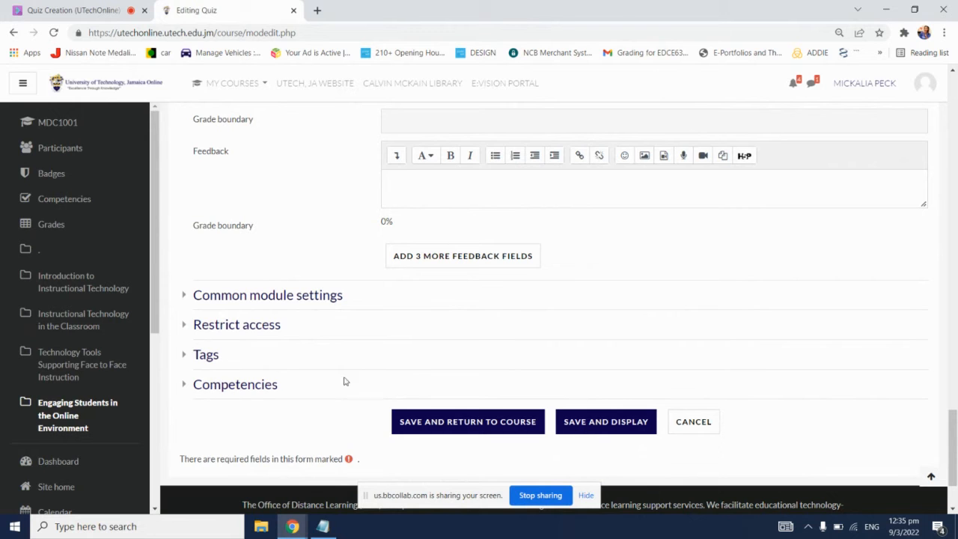
Step: Expand Restrict access and add a Group restriction requiring students to belong to "test group"
{"action": "left_click", "coordinate": [268, 328]}
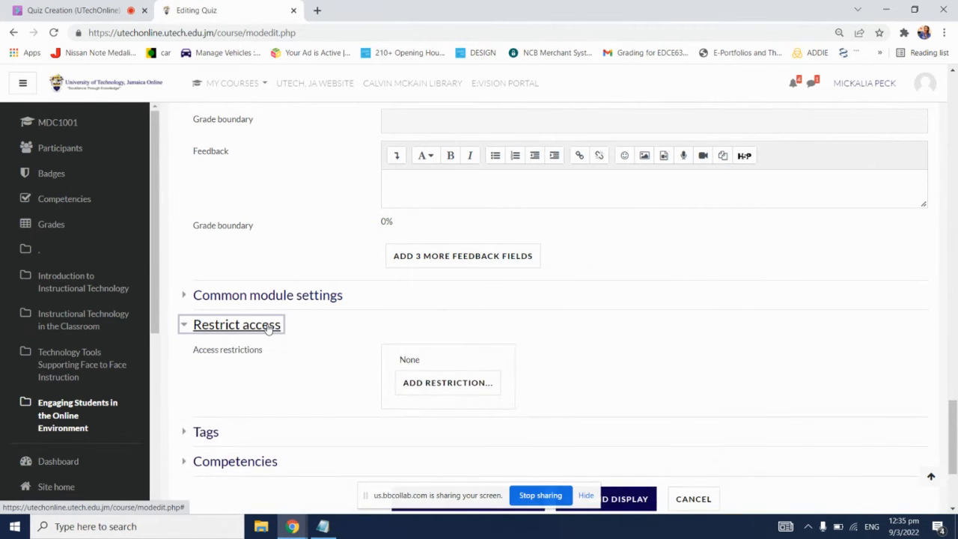
{"action": "scroll", "coordinate": [290, 342], "scroll_direction": "down", "scroll_amount": 1}
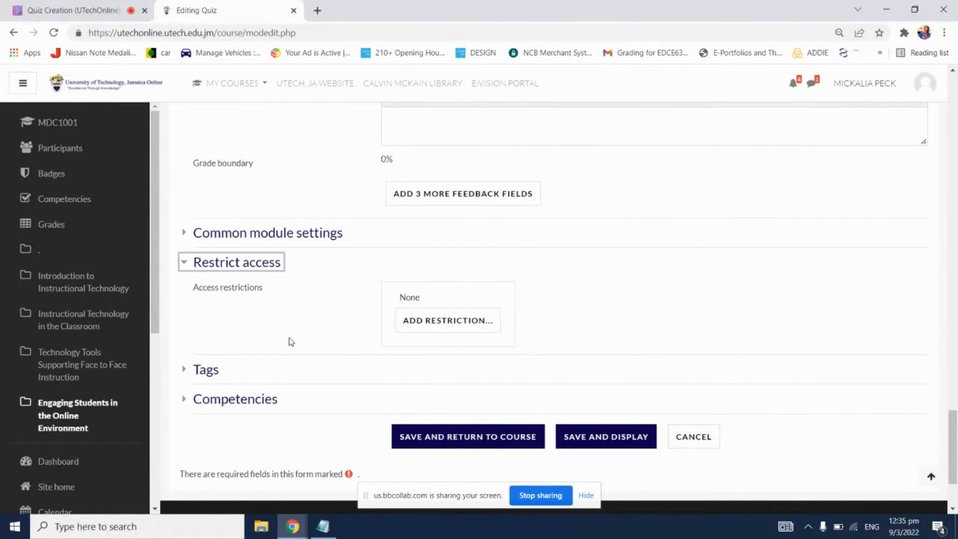
{"action": "left_click", "coordinate": [428, 322]}
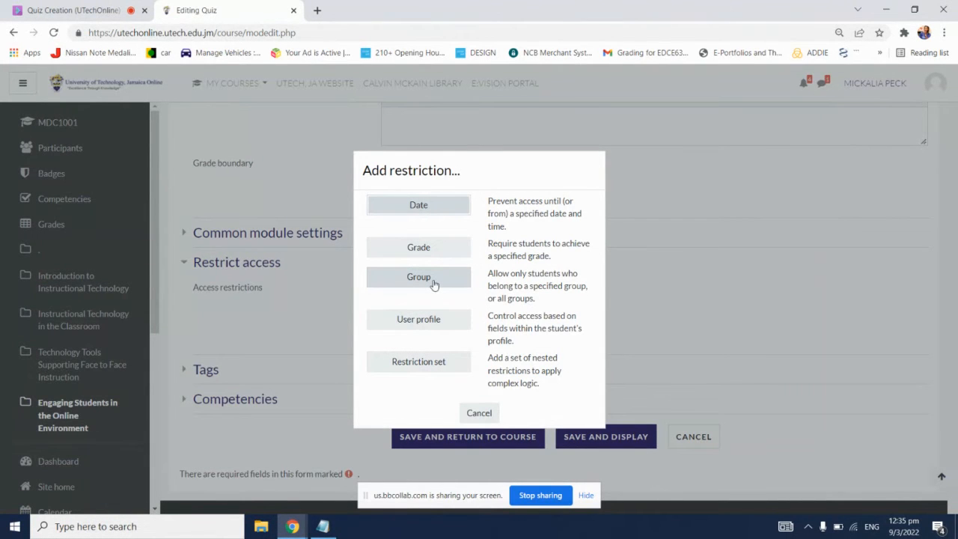
{"action": "scroll", "coordinate": [435, 288], "scroll_direction": "down", "scroll_amount": 1}
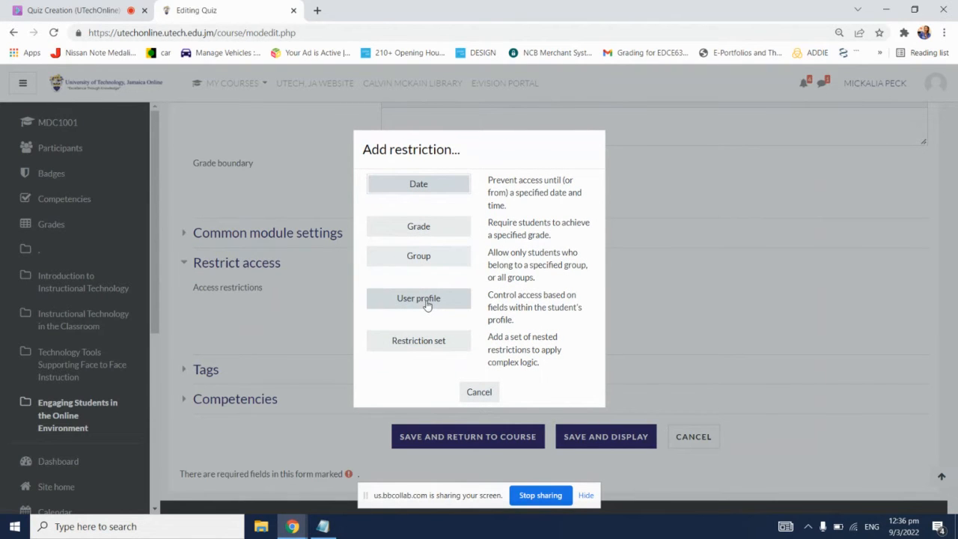
{"action": "scroll", "coordinate": [425, 302], "scroll_direction": "up", "scroll_amount": 1}
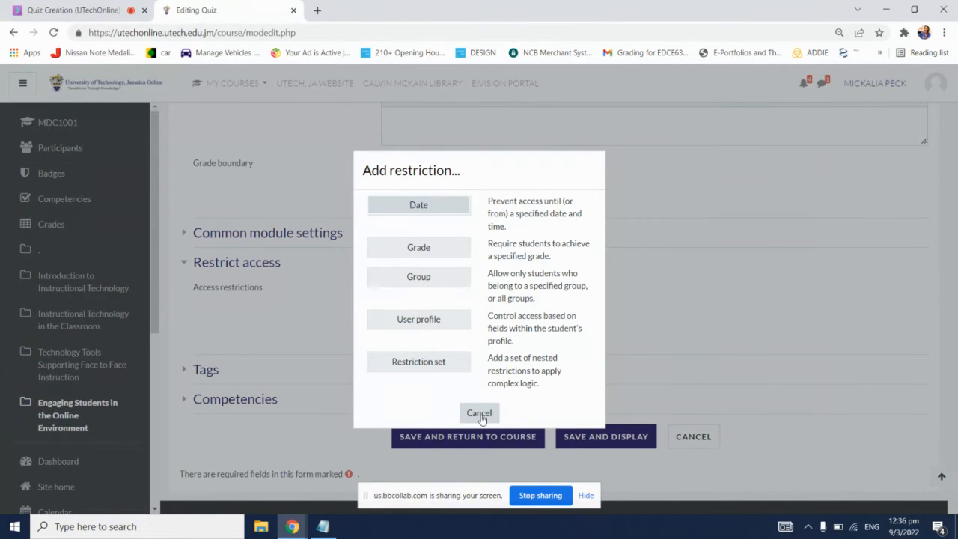
{"action": "left_click", "coordinate": [431, 278]}
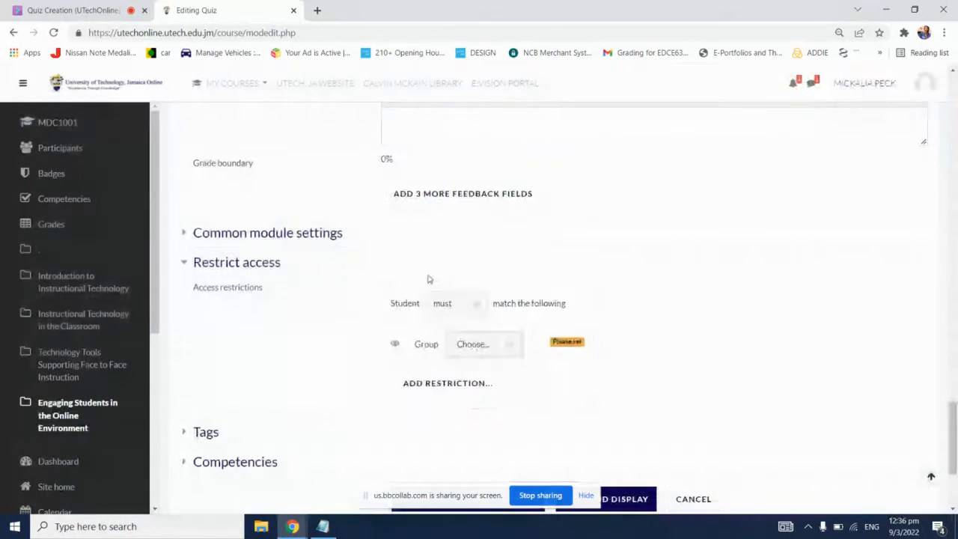
{"action": "left_click", "coordinate": [484, 343]}
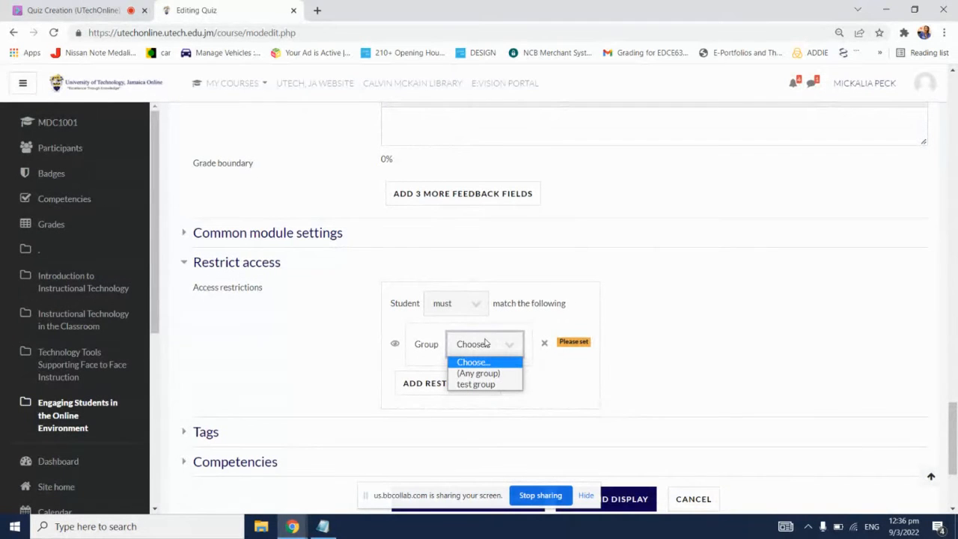
{"action": "left_click", "coordinate": [493, 384]}
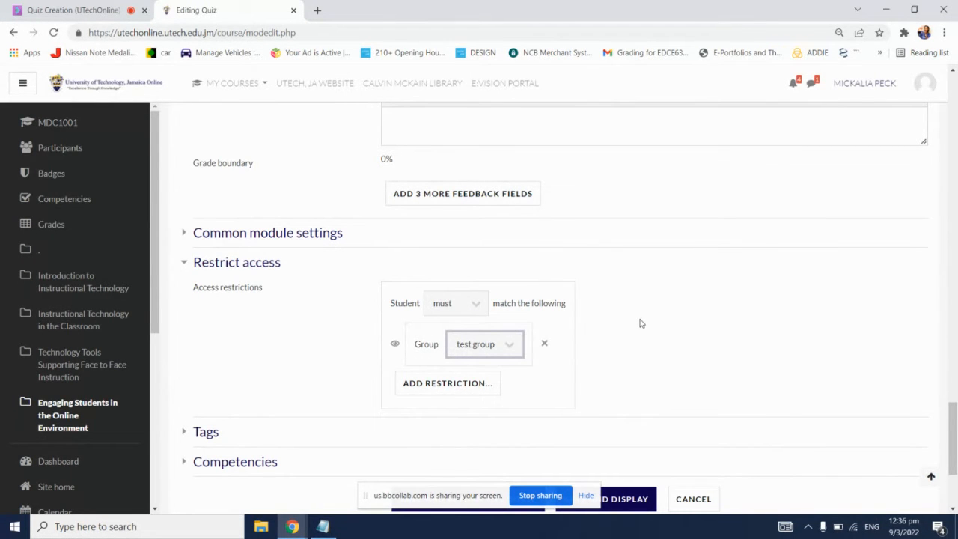
Step: Save the quiz settings and return to the course page
{"action": "scroll", "coordinate": [639, 323], "scroll_direction": "down", "scroll_amount": 1}
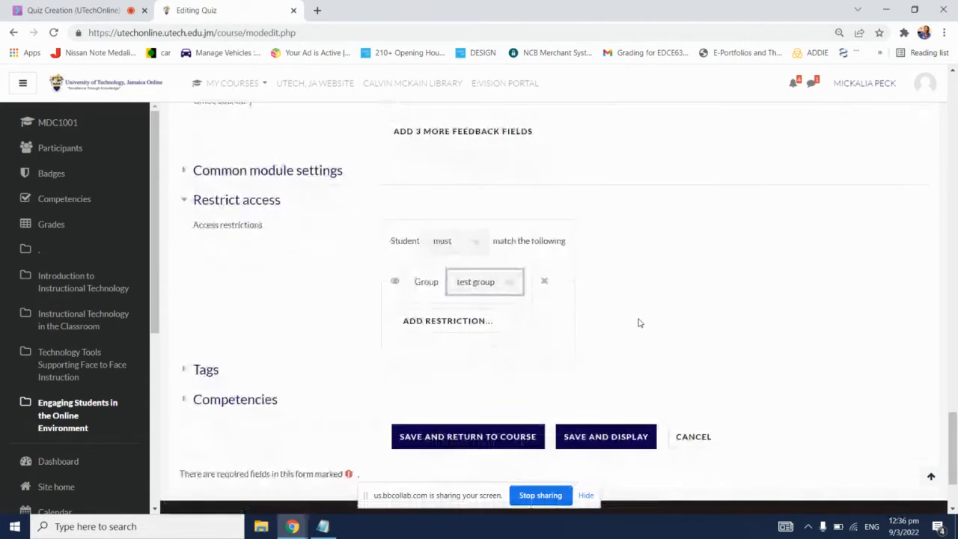
{"action": "scroll", "coordinate": [638, 323], "scroll_direction": "down", "scroll_amount": 1}
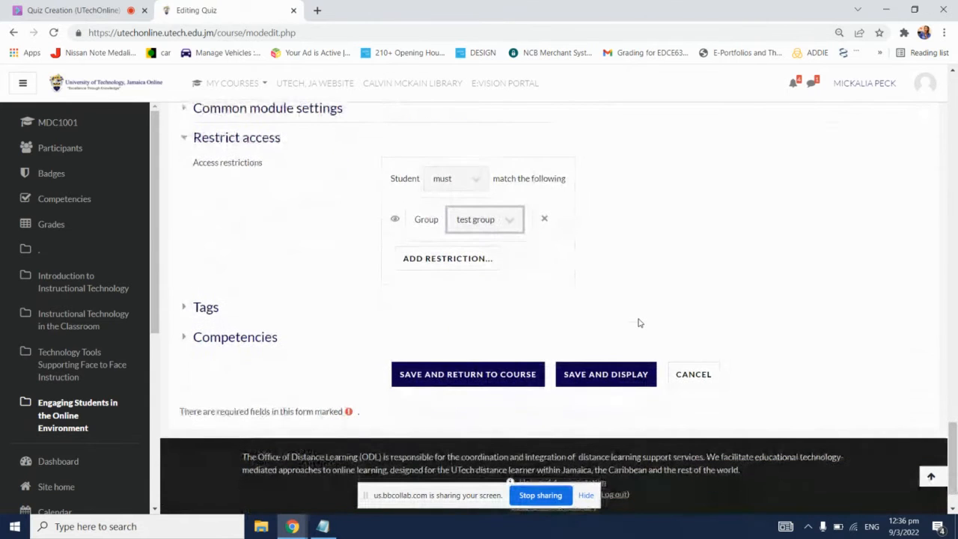
{"action": "left_click", "coordinate": [511, 382]}
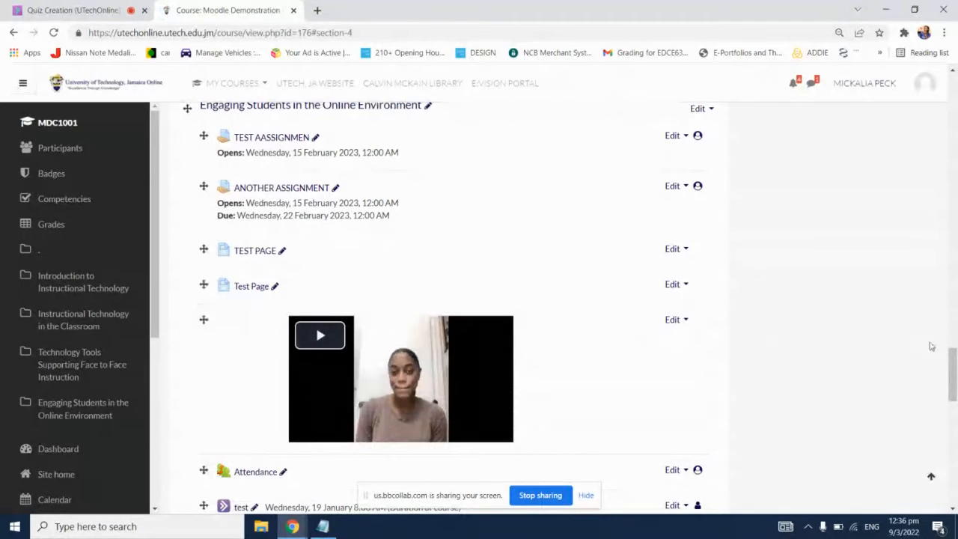
Step: Open Moodle Demonstration Quiz from the course page and review its instructions, allowed attempts, time limit and grade to pass
{"action": "left_click_drag", "start_coordinate": [949, 360], "coordinate": [945, 460]}
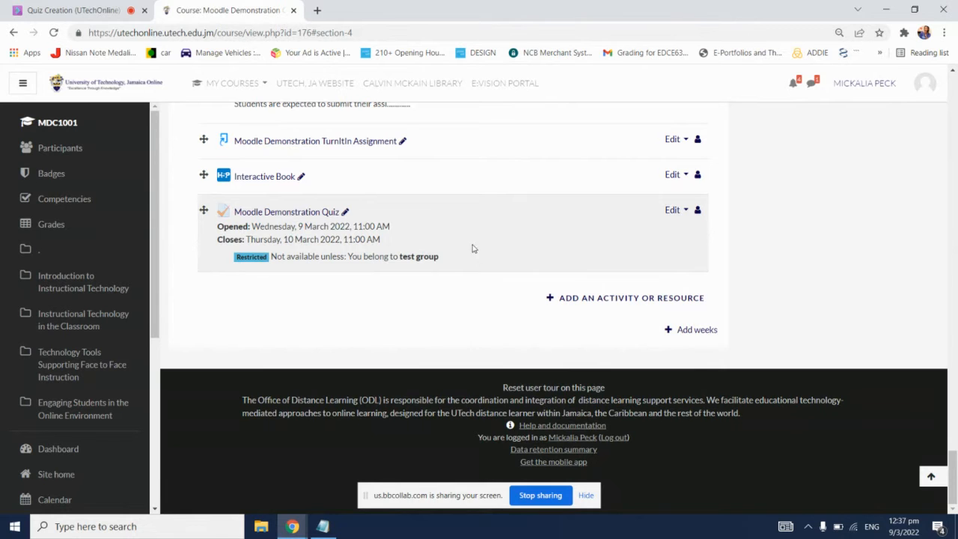
{"action": "left_click", "coordinate": [309, 212]}
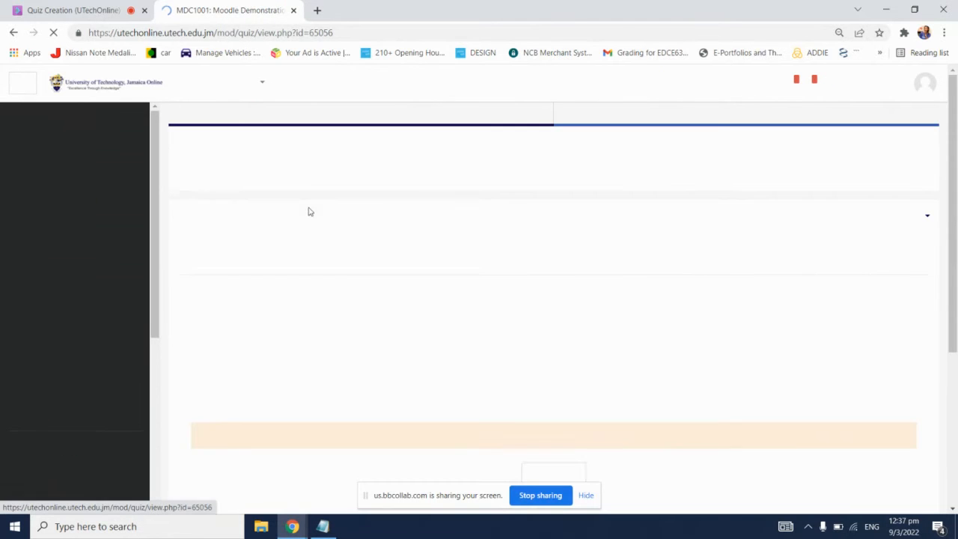
{"action": "scroll", "coordinate": [690, 235], "scroll_direction": "down", "scroll_amount": 1}
{"action": "scroll", "coordinate": [689, 235], "scroll_direction": "down", "scroll_amount": 1}
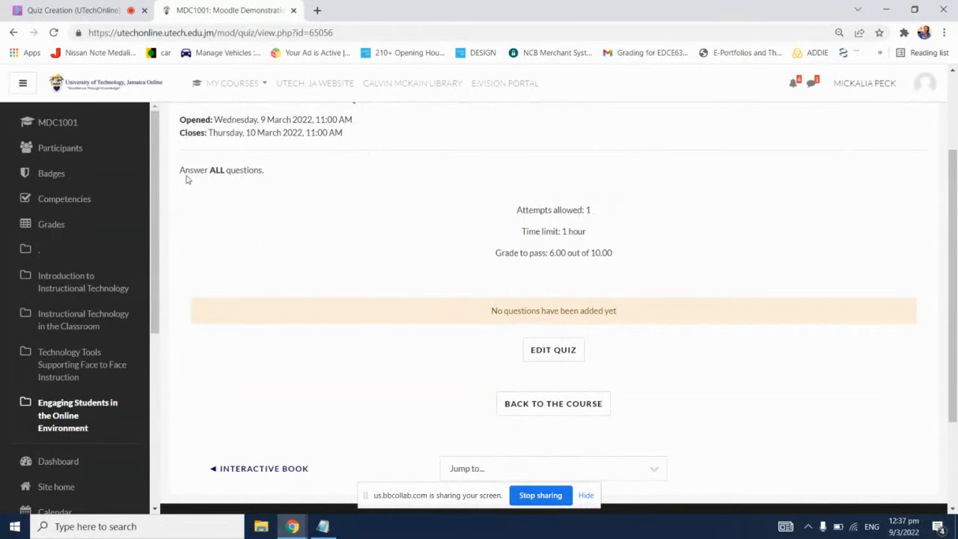
{"action": "double_click", "coordinate": [188, 172]}
{"action": "left_click", "coordinate": [189, 172]}
{"action": "triple_click", "coordinate": [188, 172]}
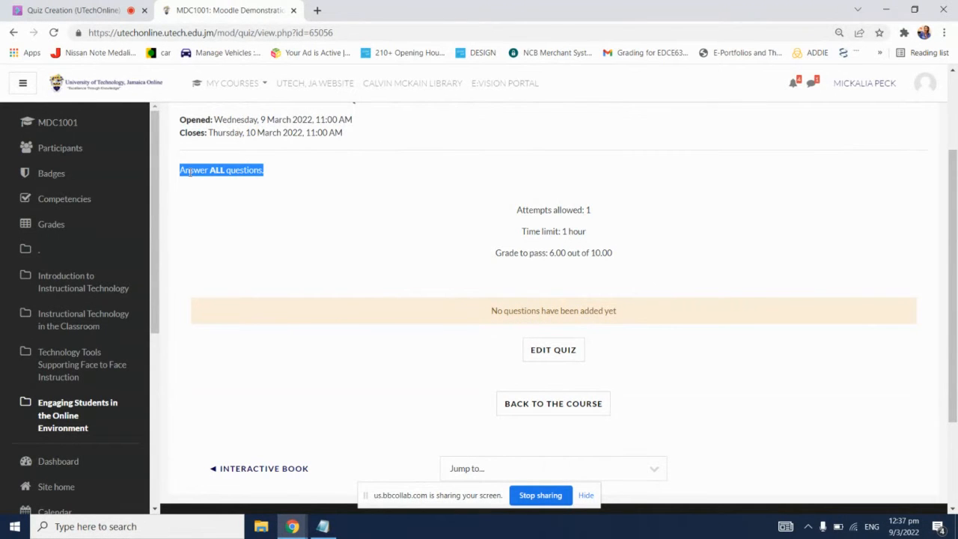
{"action": "left_click", "coordinate": [616, 202]}
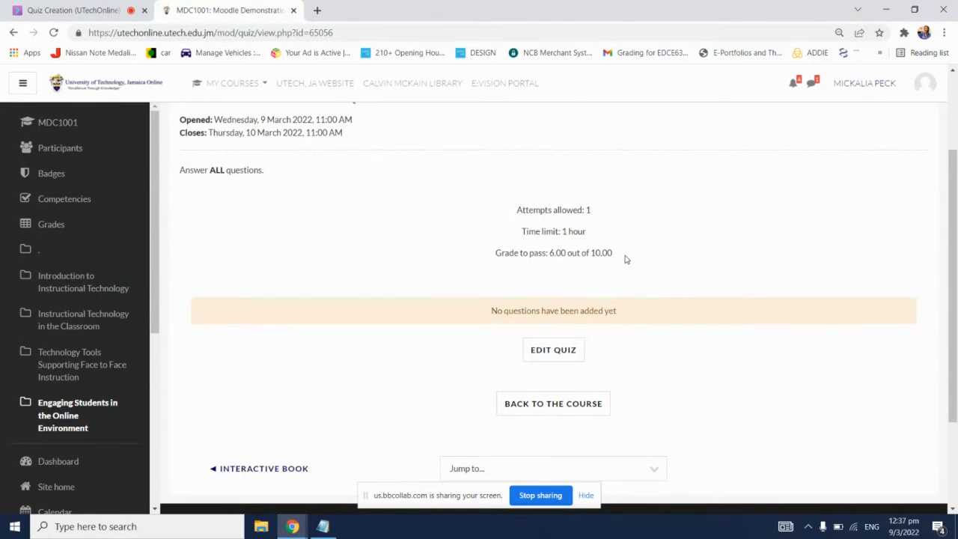
{"action": "scroll", "coordinate": [626, 259], "scroll_direction": "down", "scroll_amount": 1}
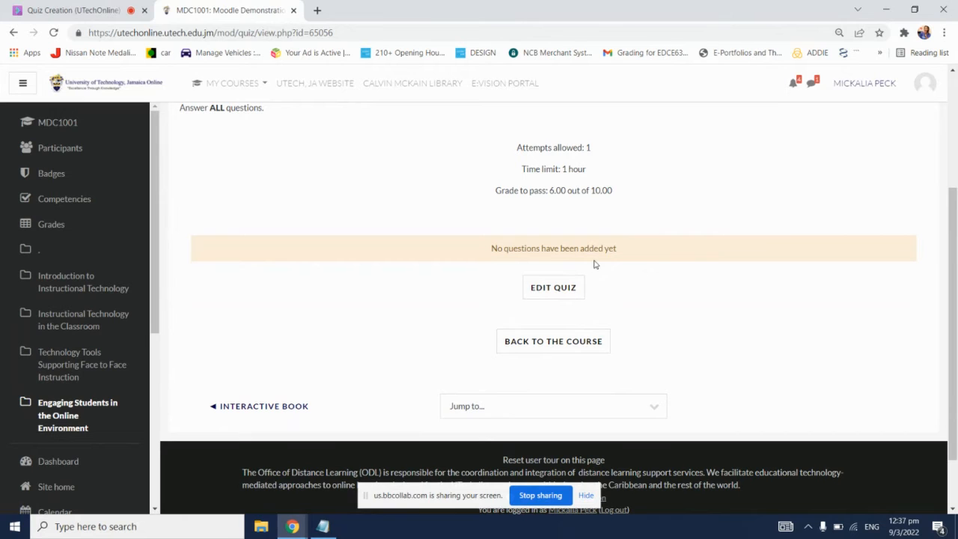
Step: Open the quiz's question editing page and check the session chat for new messages
{"action": "left_click", "coordinate": [551, 289]}
{"action": "left_click", "coordinate": [68, 8]}
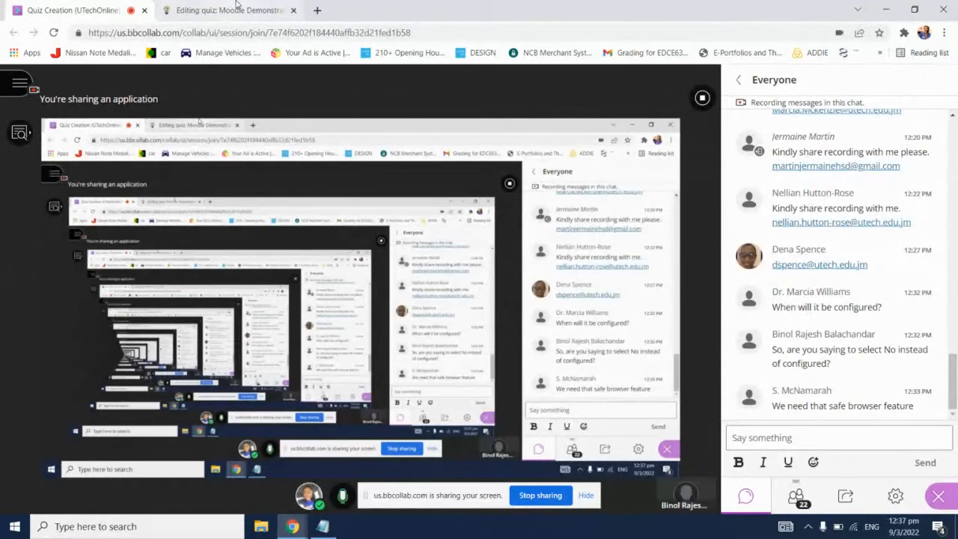
Step: Check the session chat again for new messages and return to the quiz's question editing page
{"action": "left_click", "coordinate": [233, 9]}
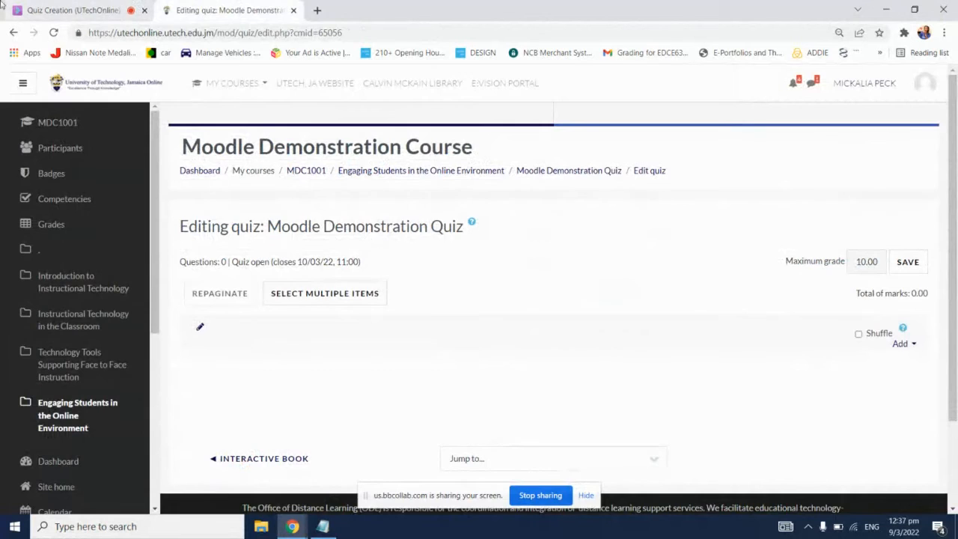
{"action": "left_click", "coordinate": [71, 9]}
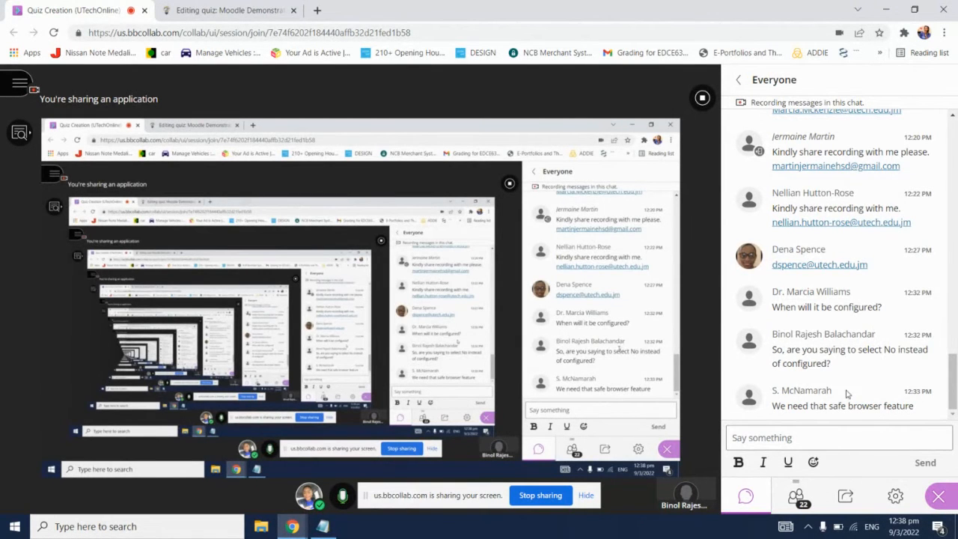
{"action": "left_click", "coordinate": [798, 498]}
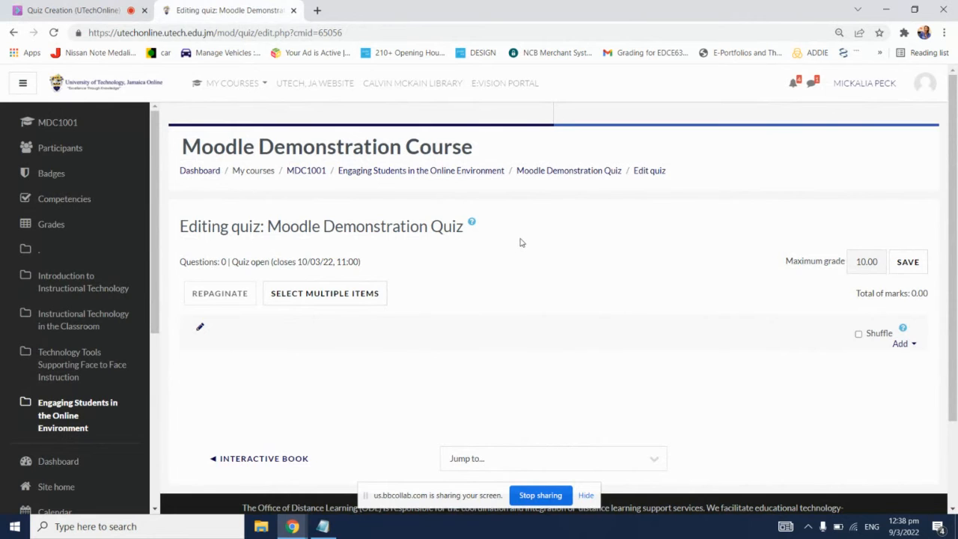
Step: Review the quiz's question editing page and the available ways of adding questions
{"action": "scroll", "coordinate": [524, 212], "scroll_direction": "down", "scroll_amount": 1}
{"action": "scroll", "coordinate": [524, 213], "scroll_direction": "up", "scroll_amount": 1}
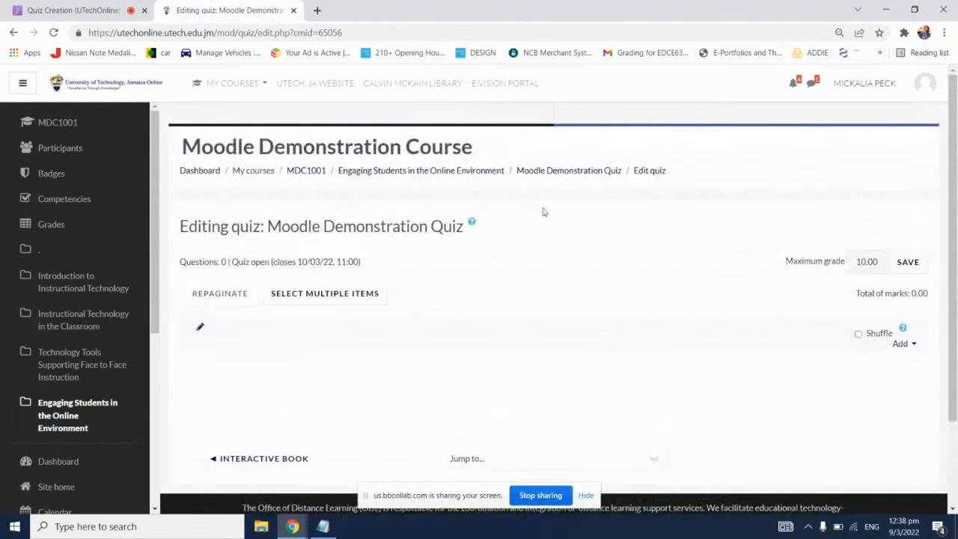
{"action": "scroll", "coordinate": [656, 222], "scroll_direction": "down", "scroll_amount": 1}
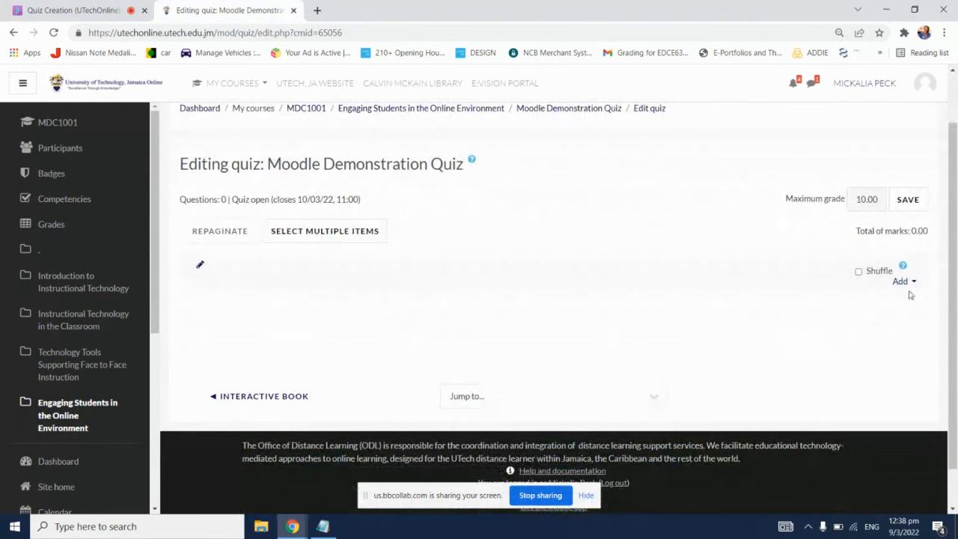
{"action": "left_click", "coordinate": [909, 287]}
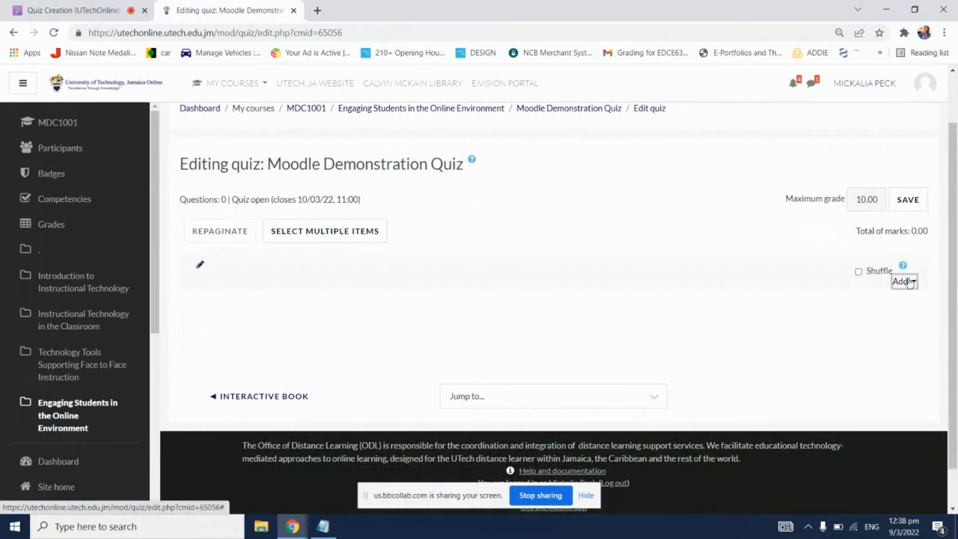
{"action": "left_click", "coordinate": [696, 339]}
Step: Start a new question for the quiz, look through the available question types and add a Multiple choice question
{"action": "left_click", "coordinate": [914, 282]}
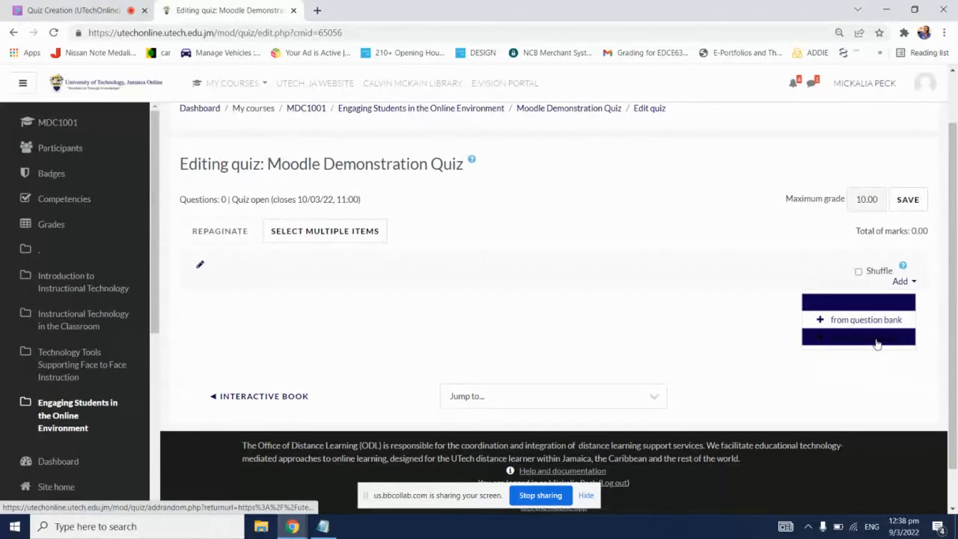
{"action": "left_click", "coordinate": [871, 303]}
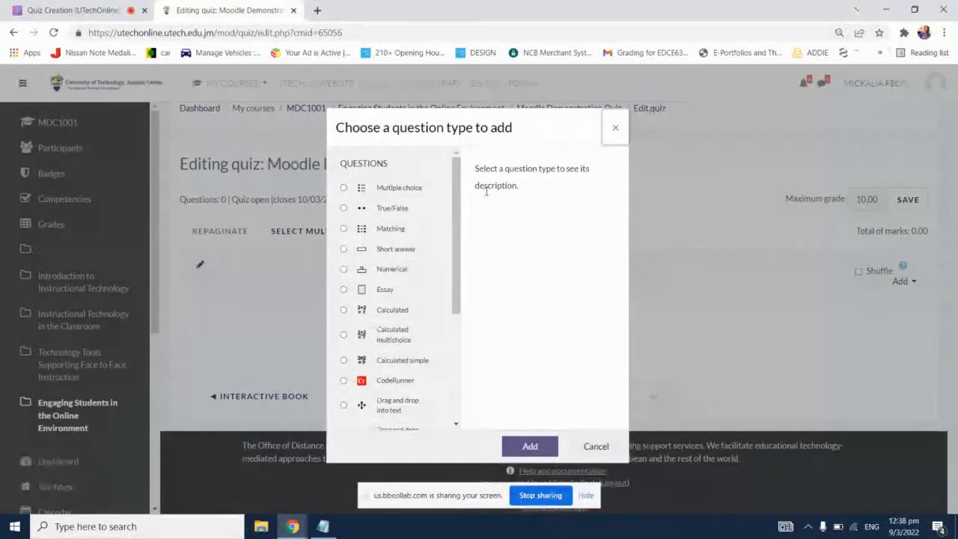
{"action": "scroll", "coordinate": [397, 291], "scroll_direction": "down", "scroll_amount": 5}
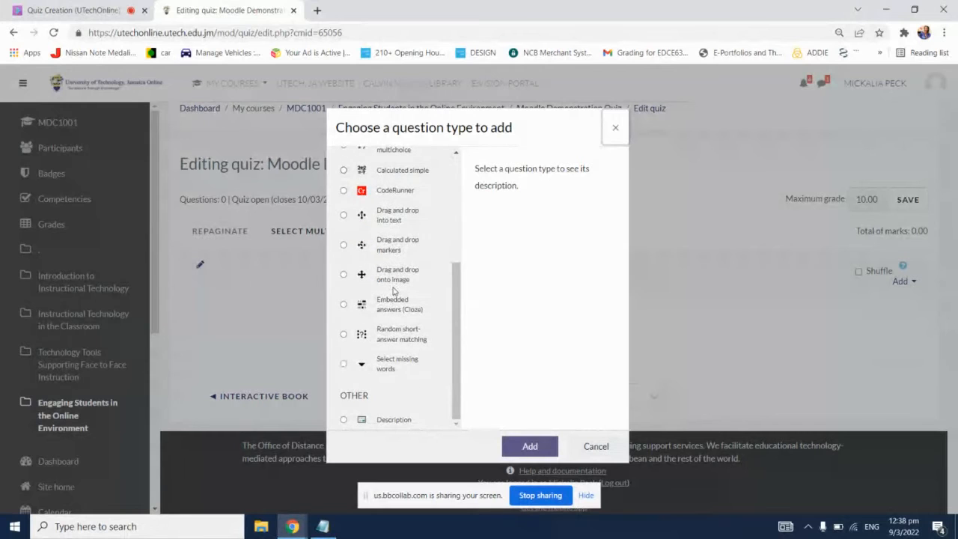
{"action": "scroll", "coordinate": [393, 291], "scroll_direction": "up", "scroll_amount": 5}
{"action": "scroll", "coordinate": [393, 290], "scroll_direction": "down", "scroll_amount": 5}
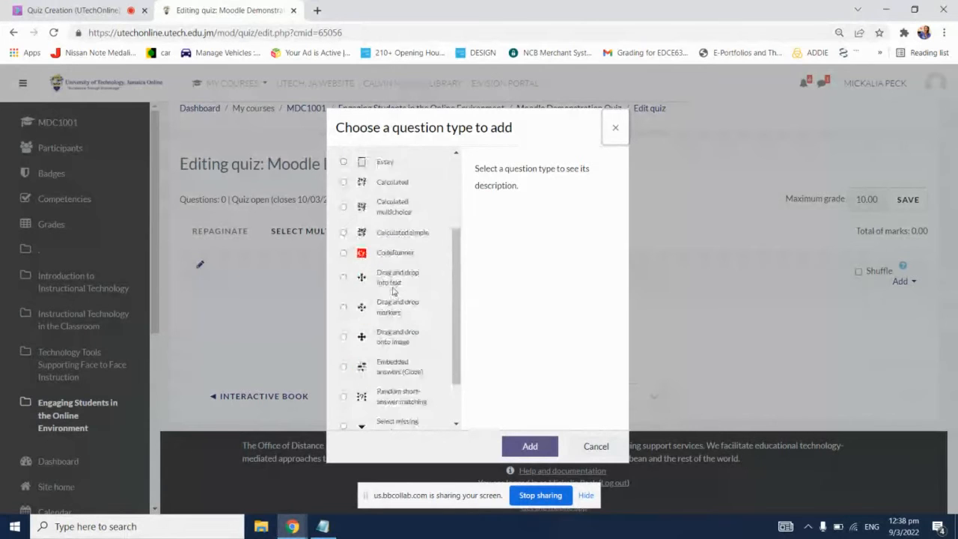
{"action": "scroll", "coordinate": [393, 290], "scroll_direction": "up", "scroll_amount": 5}
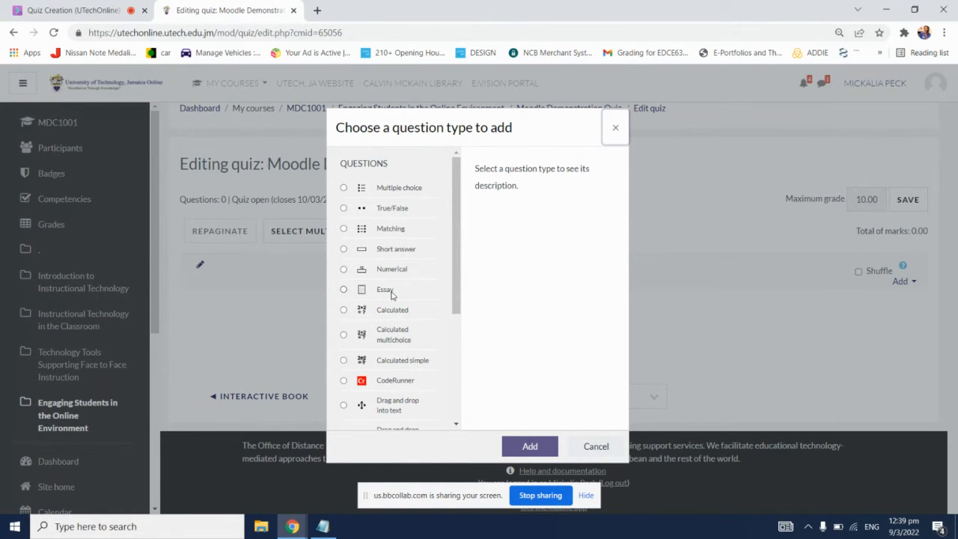
{"action": "left_click", "coordinate": [401, 192]}
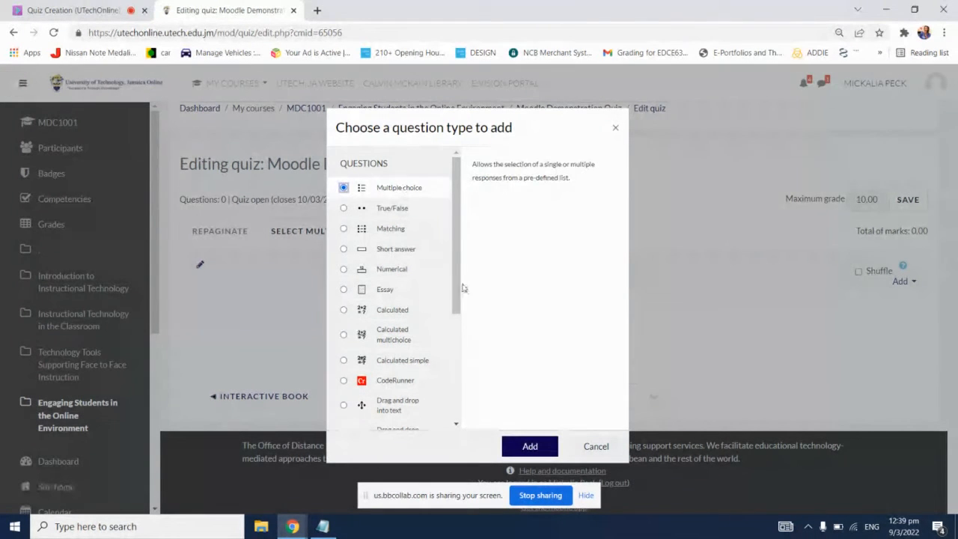
{"action": "left_click", "coordinate": [529, 446]}
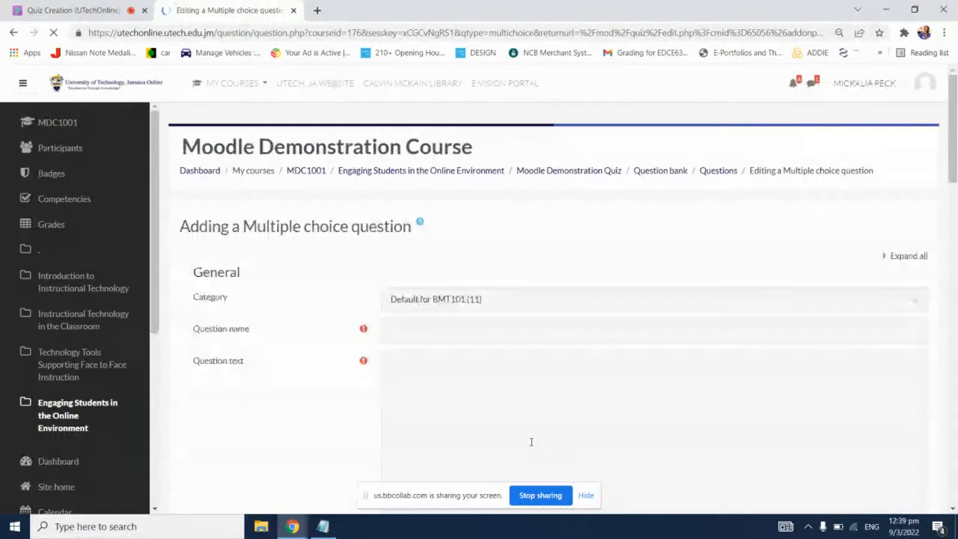
Step: Name the multiple choice question "Question 1"
{"action": "left_click", "coordinate": [493, 333]}
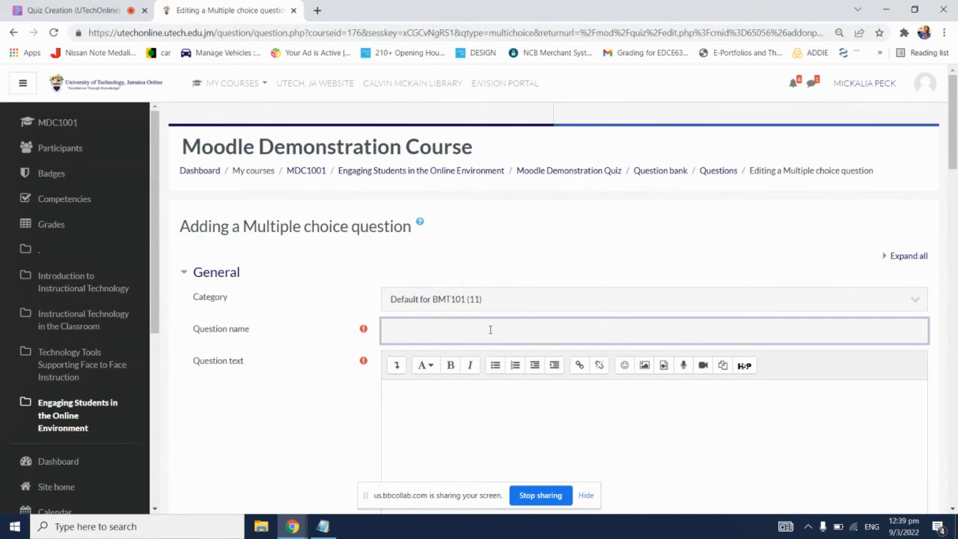
{"action": "left_click", "coordinate": [513, 401]}
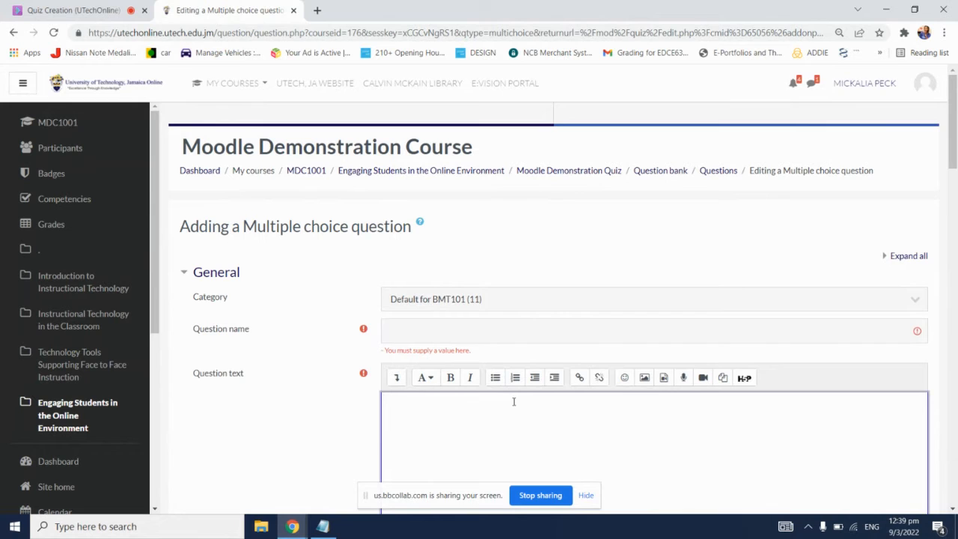
{"action": "left_click", "coordinate": [456, 328]}
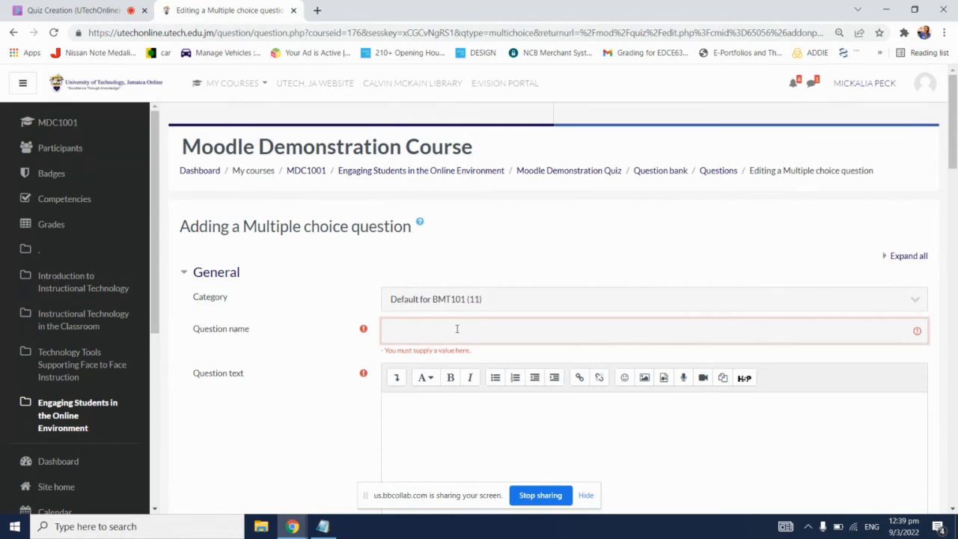
{"action": "type", "text": "Question 1"}
Step: Enter "How many parishes are there in Jamaica?" as the question text
{"action": "left_click", "coordinate": [490, 414]}
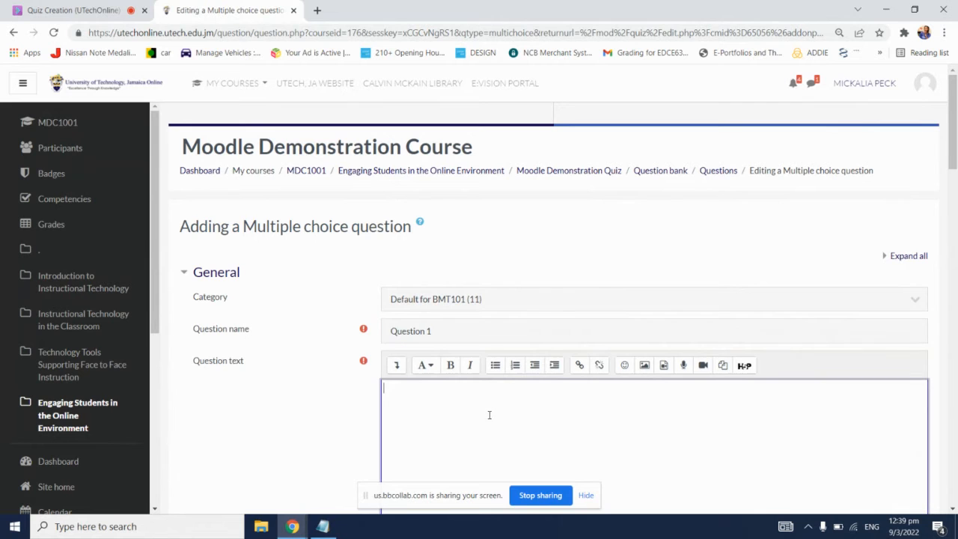
{"action": "scroll", "coordinate": [493, 412], "scroll_direction": "down", "scroll_amount": 1}
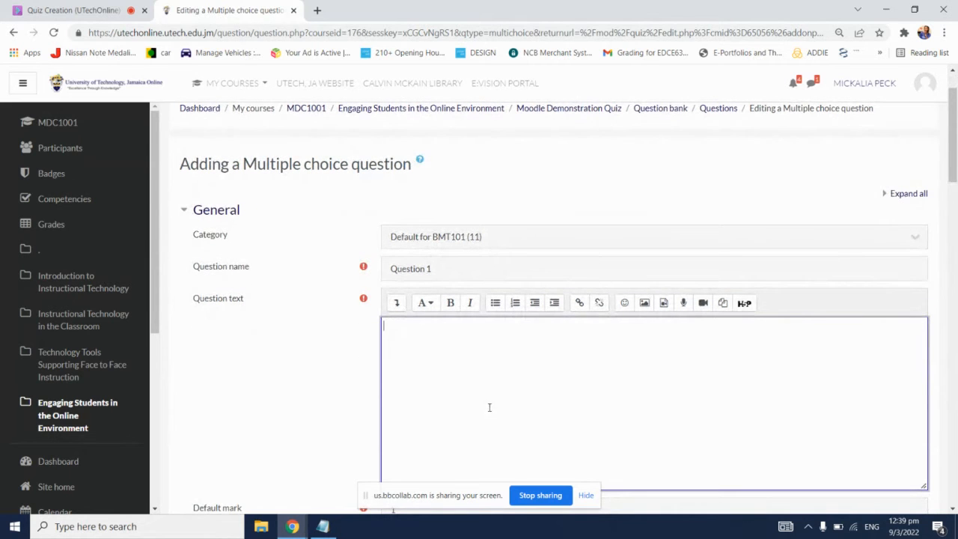
{"action": "type", "text": "Hwo"}
{"action": "key", "text": "BackSpace"}
{"action": "key", "text": "BackSpace"}
{"action": "type", "text": "ow many parishes are there i"}
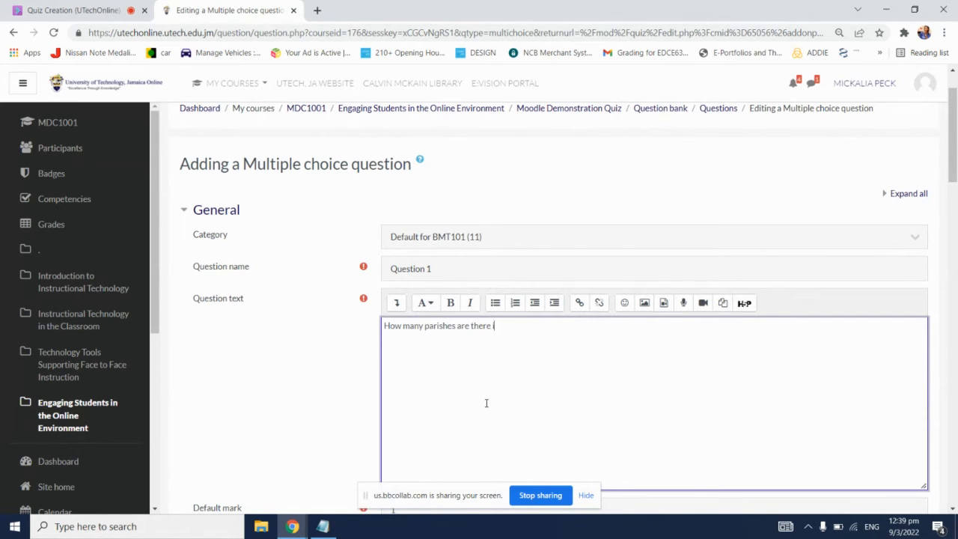
{"action": "type", "text": "n Jamaica?"}
Step: Show the additional formatting tools of the question text editor
{"action": "scroll", "coordinate": [493, 398], "scroll_direction": "down", "scroll_amount": 1}
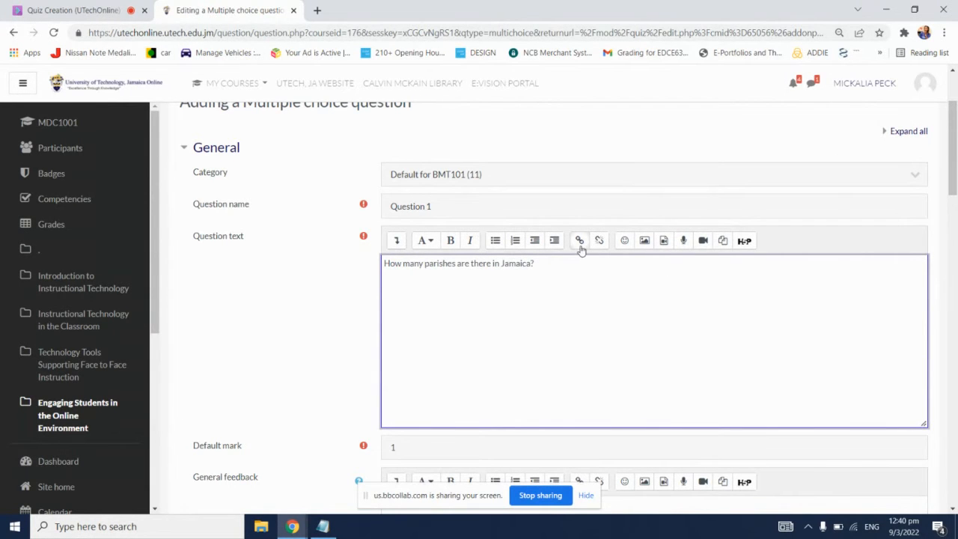
{"action": "left_click", "coordinate": [396, 240]}
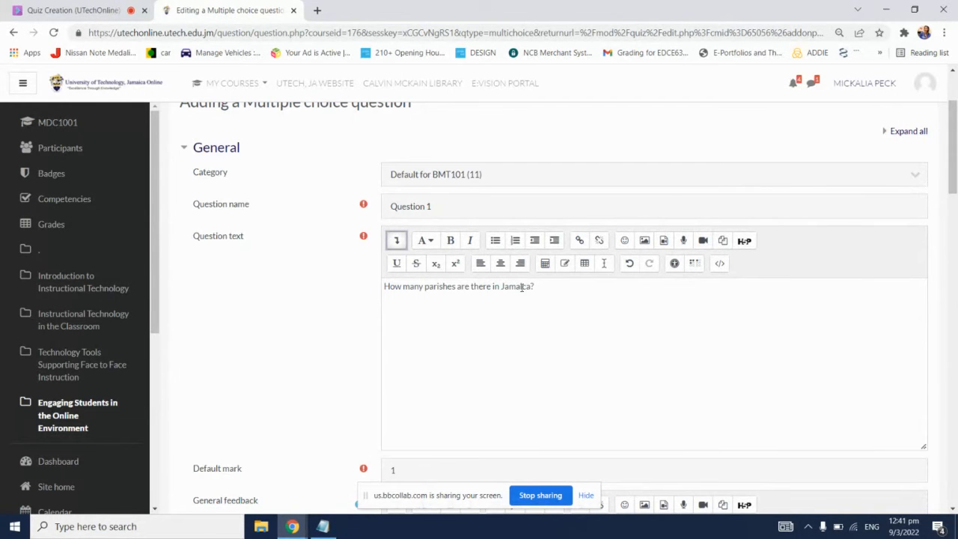
Step: Switch to the Blackboard Collaborate session, open the Everyone chat to read the latest messages, and return to the question form
{"action": "left_click", "coordinate": [112, 10]}
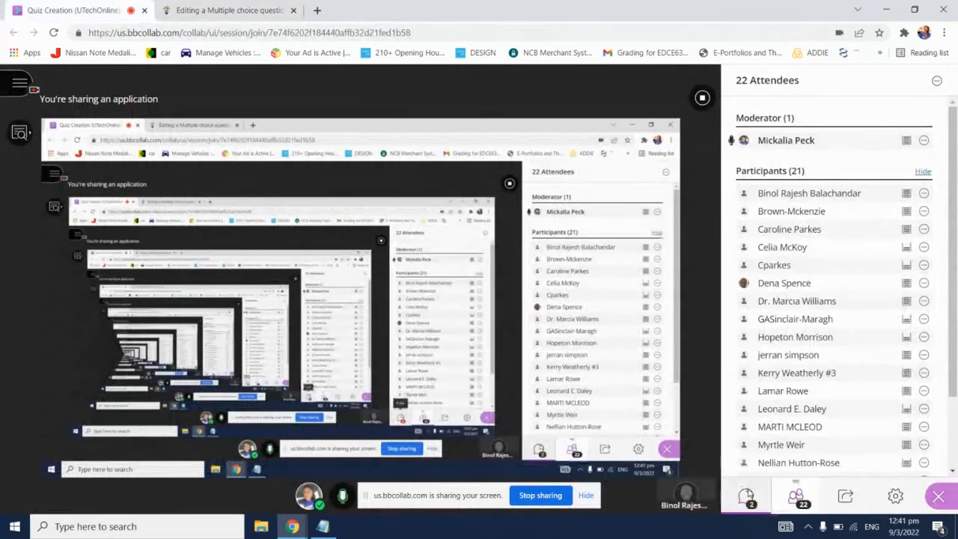
{"action": "left_click", "coordinate": [745, 496]}
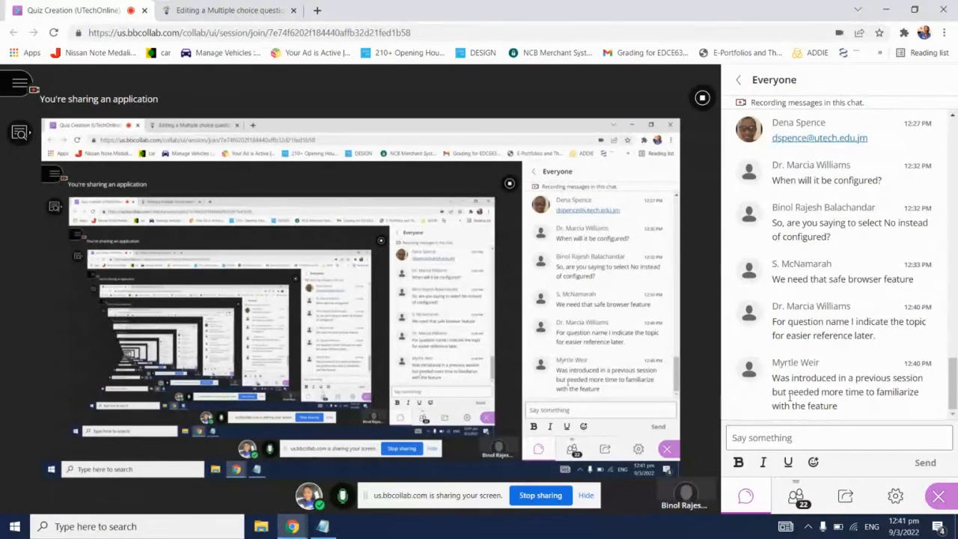
{"action": "left_click", "coordinate": [248, 6]}
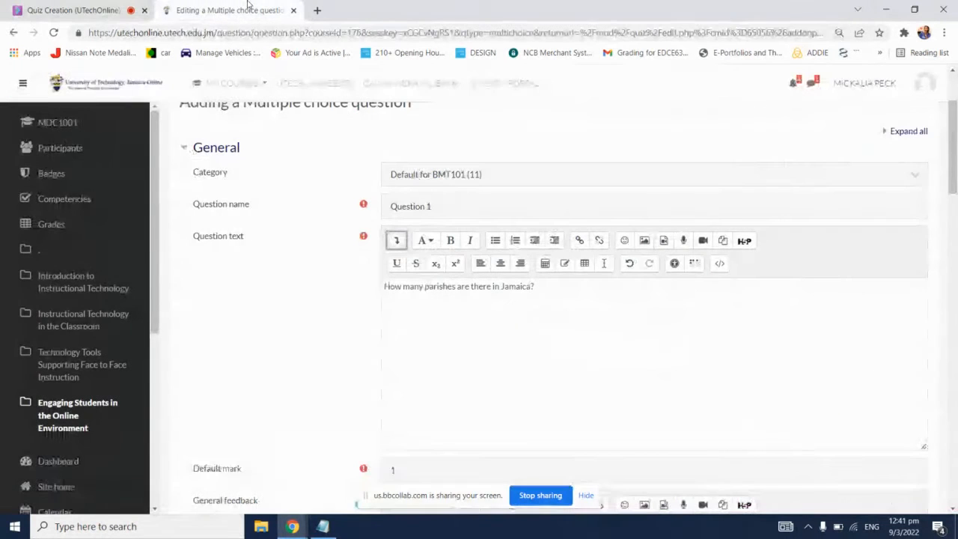
{"action": "left_click", "coordinate": [120, 8]}
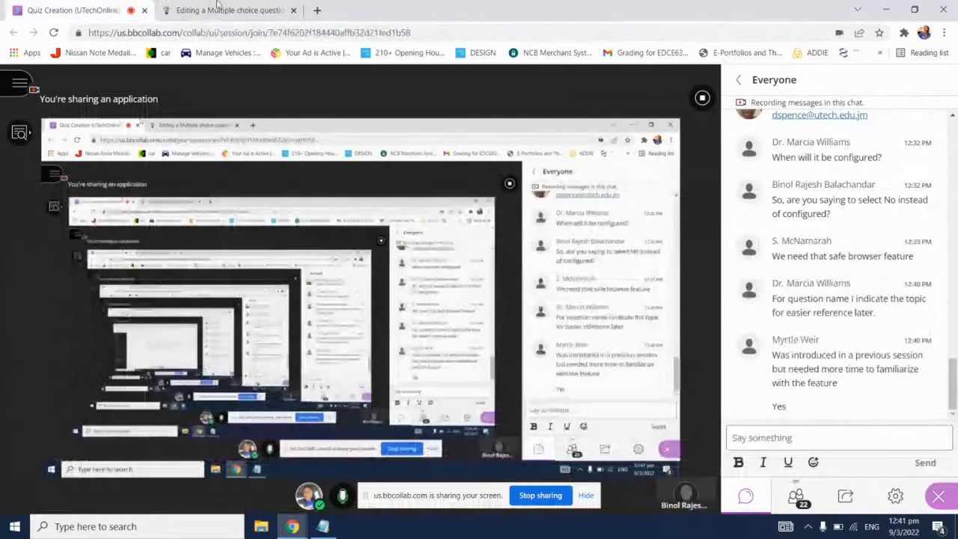
{"action": "left_click", "coordinate": [225, 10]}
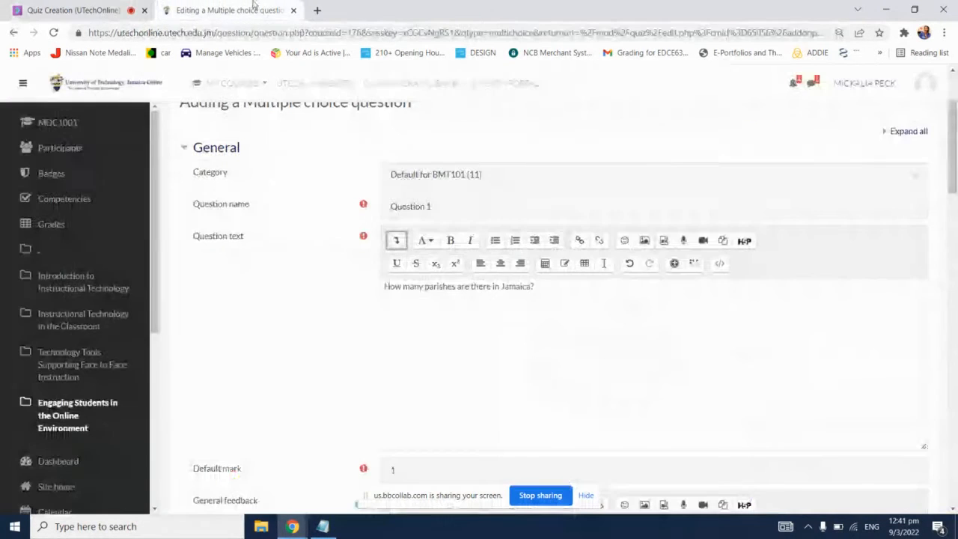
Step: Set the question's default mark to 2
{"action": "left_click", "coordinate": [607, 319]}
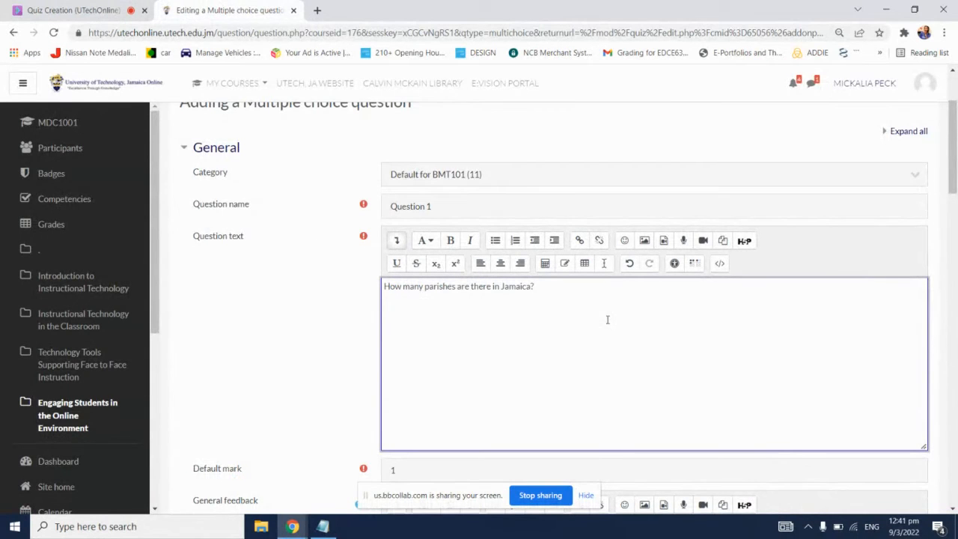
{"action": "scroll", "coordinate": [606, 319], "scroll_direction": "down", "scroll_amount": 3}
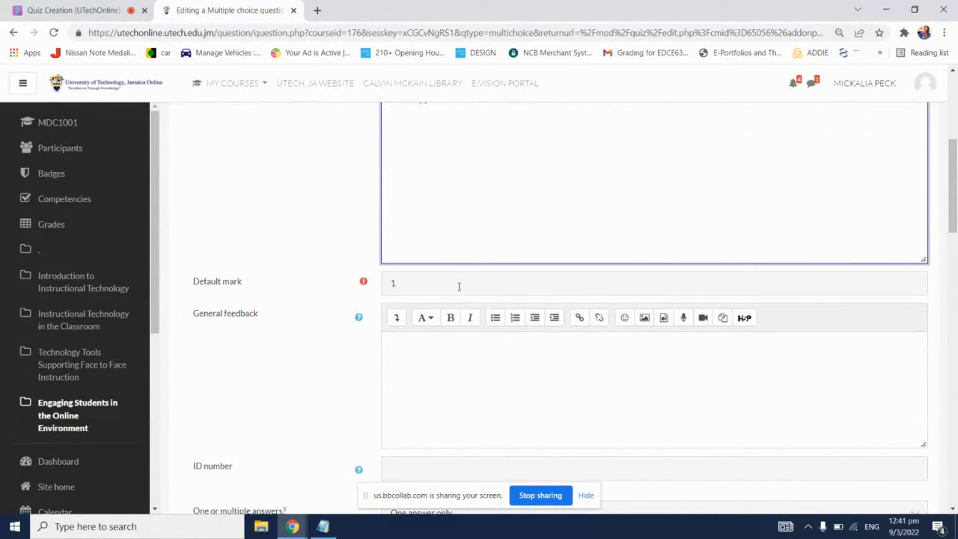
{"action": "left_click", "coordinate": [458, 287]}
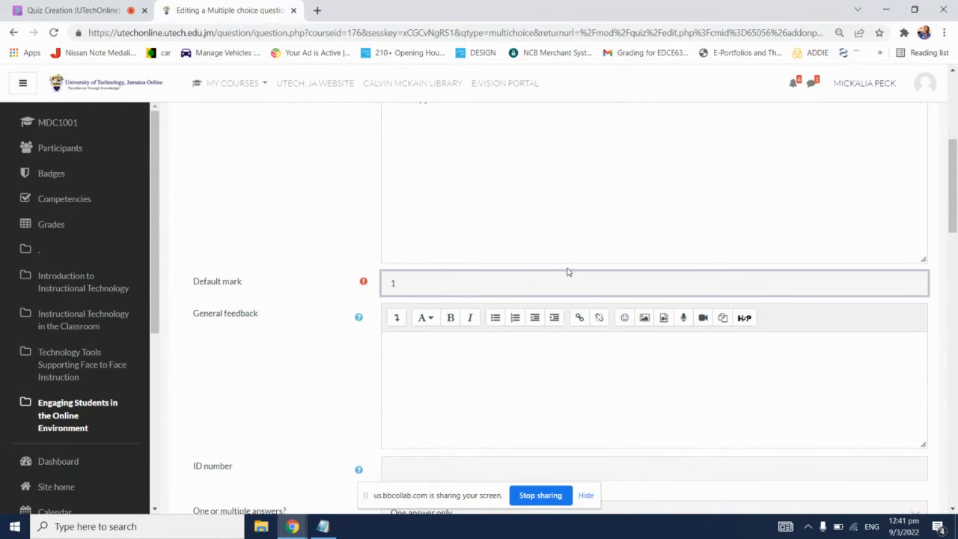
{"action": "scroll", "coordinate": [568, 272], "scroll_direction": "up", "scroll_amount": 1}
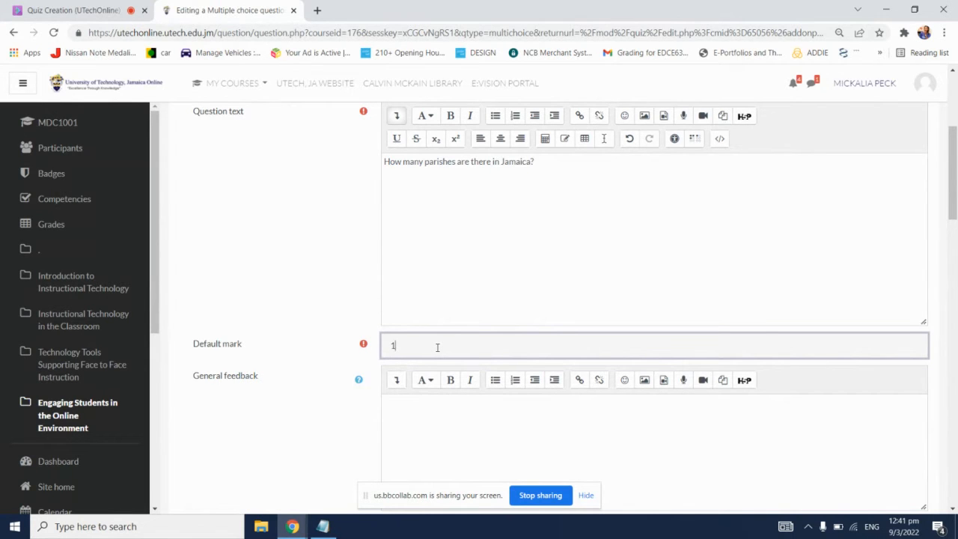
{"action": "key", "text": "BackSpace"}
{"action": "type", "text": "2"}
{"action": "scroll", "coordinate": [434, 350], "scroll_direction": "down", "scroll_amount": 1}
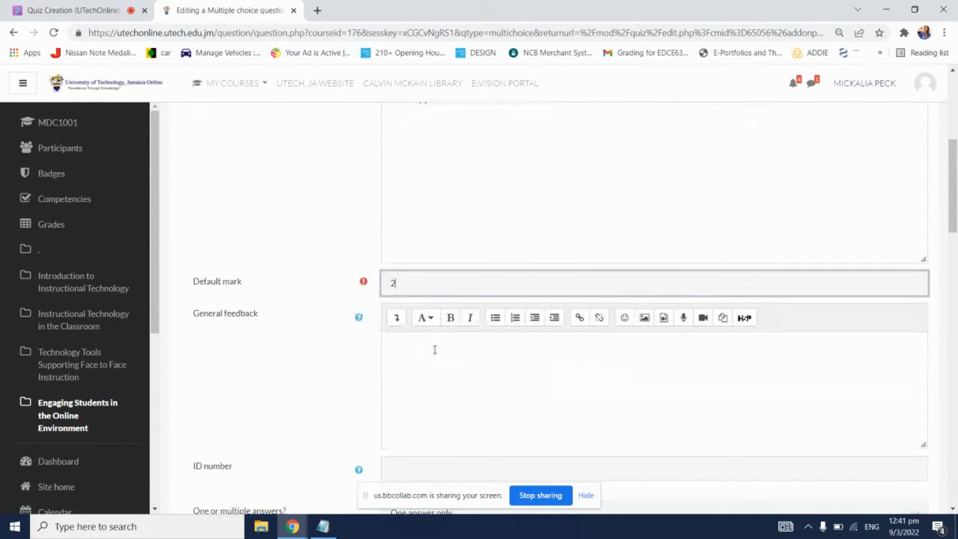
Step: Examine the general feedback field and the available options for allowing one or multiple answers
{"action": "scroll", "coordinate": [434, 350], "scroll_direction": "down", "scroll_amount": 1}
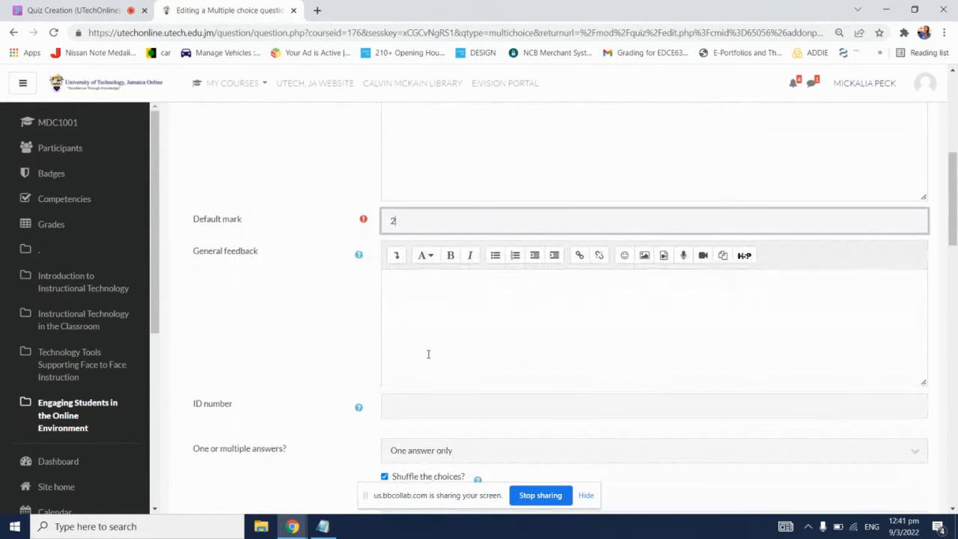
{"action": "left_click", "coordinate": [484, 291]}
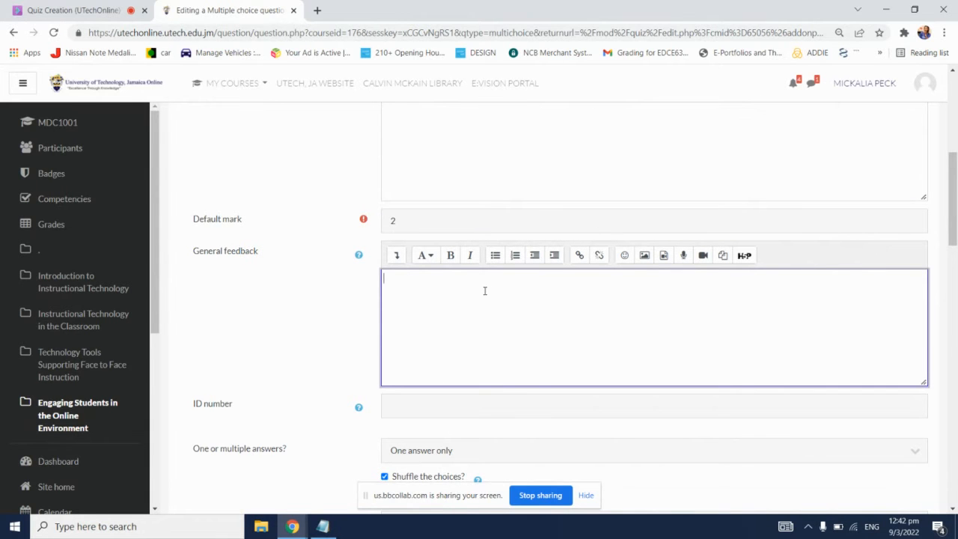
{"action": "scroll", "coordinate": [310, 337], "scroll_direction": "down", "scroll_amount": 2}
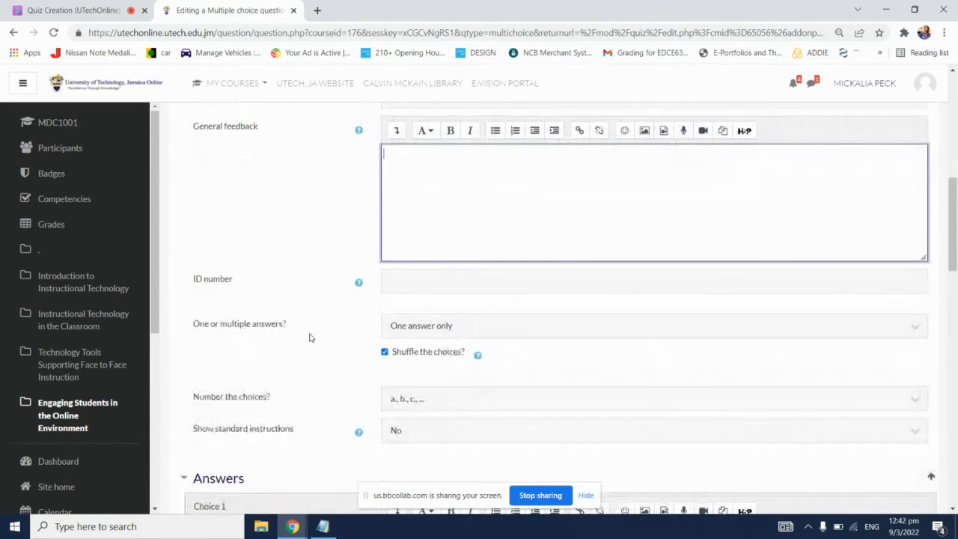
{"action": "left_click", "coordinate": [866, 332]}
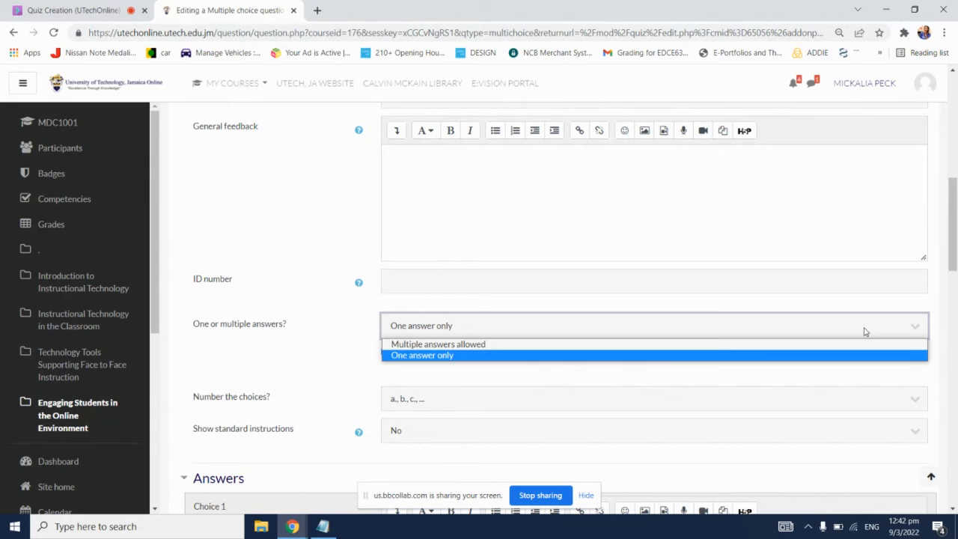
{"action": "left_click", "coordinate": [865, 332]}
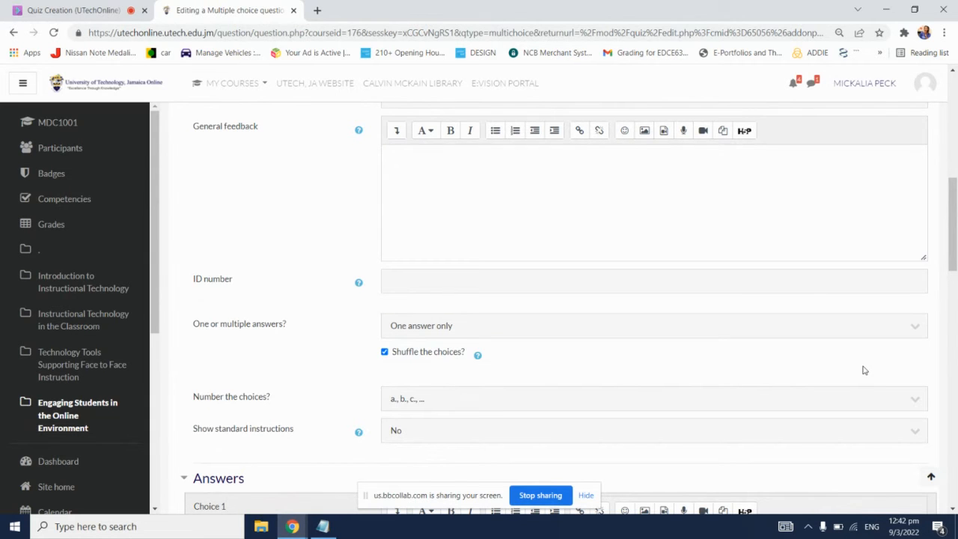
Step: Enlarge the page to examine the setting for shuffling the choices, and return it to the smaller zoom level
{"action": "scroll", "coordinate": [864, 371], "scroll_direction": "down", "scroll_amount": 1}
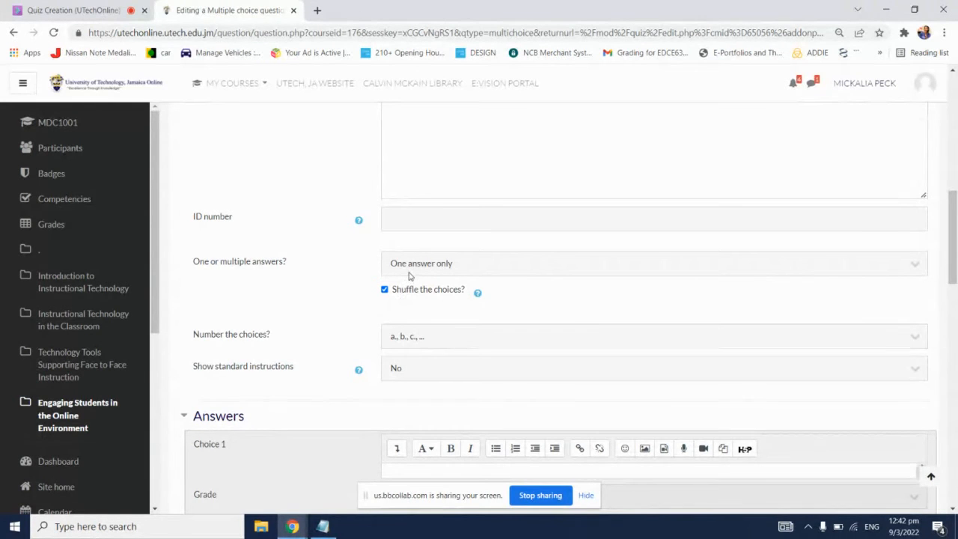
{"action": "key", "text": "ctrl+plus"}
{"action": "key", "text": "ctrl+plus"}
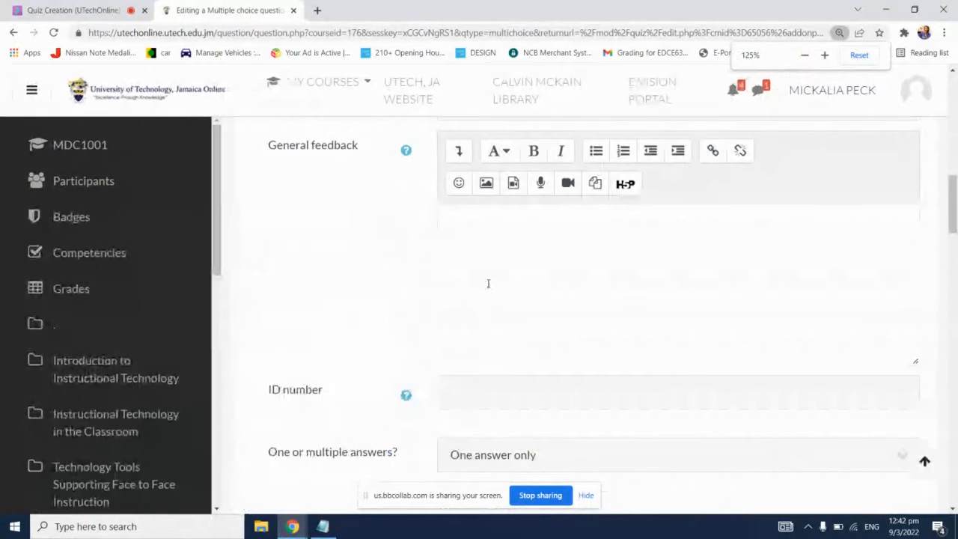
{"action": "scroll", "coordinate": [494, 288], "scroll_direction": "down", "scroll_amount": 2}
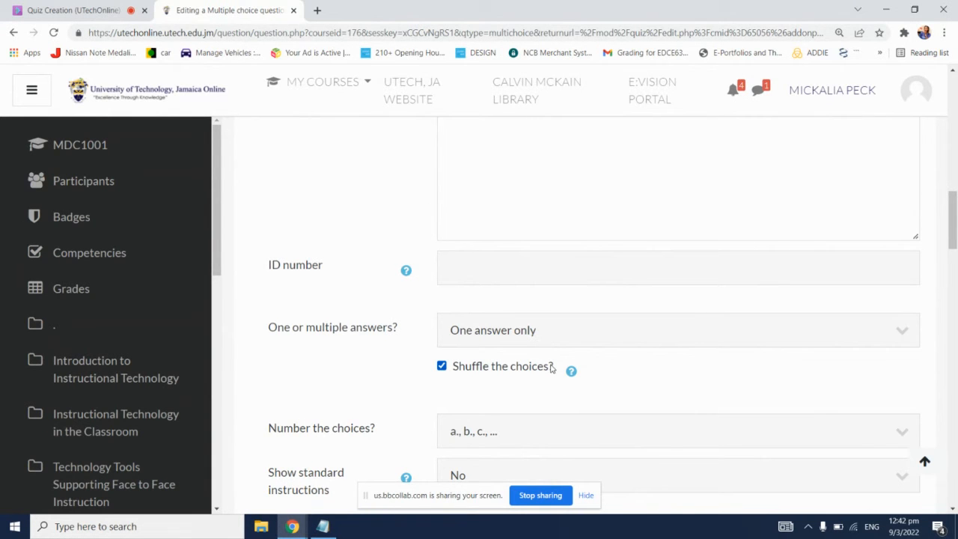
{"action": "key", "text": "ctrl+minus"}
{"action": "key", "text": "ctrl+minus"}
{"action": "key", "text": "ctrl+minus"}
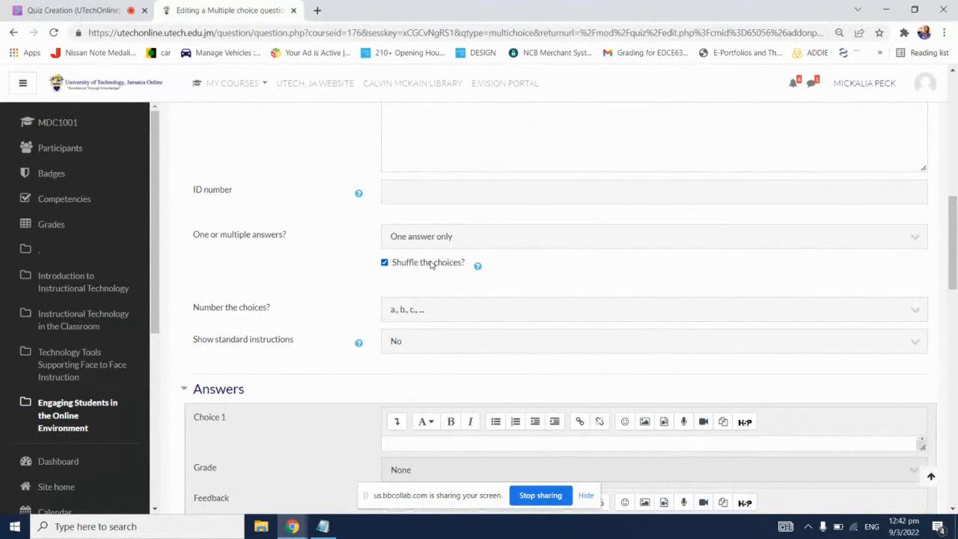
Step: Examine the available numbering styles for the answer choices and close the list without changing the style
{"action": "left_click", "coordinate": [421, 315]}
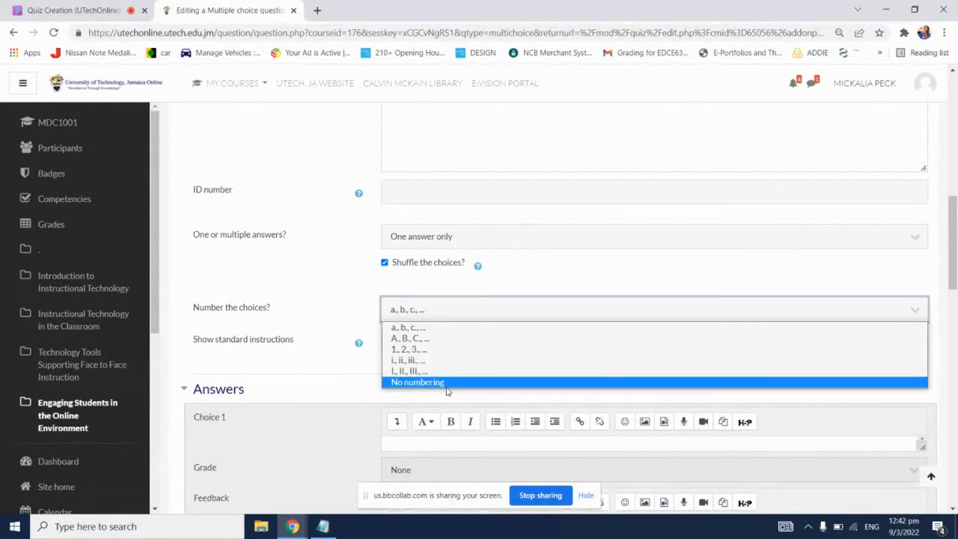
{"action": "left_click", "coordinate": [568, 257]}
{"action": "scroll", "coordinate": [645, 290], "scroll_direction": "down", "scroll_amount": 3}
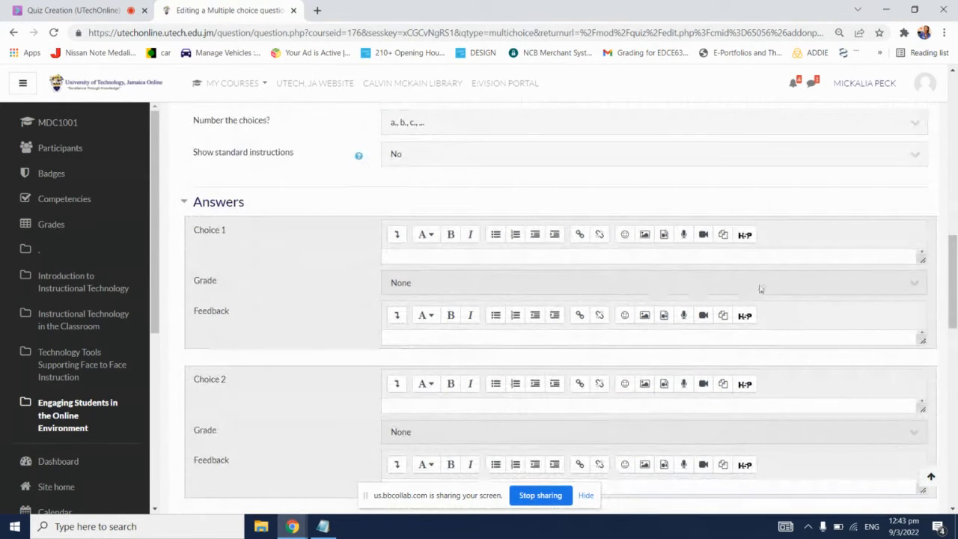
{"action": "scroll", "coordinate": [748, 293], "scroll_direction": "up", "scroll_amount": 1}
{"action": "scroll", "coordinate": [747, 296], "scroll_direction": "up", "scroll_amount": 2}
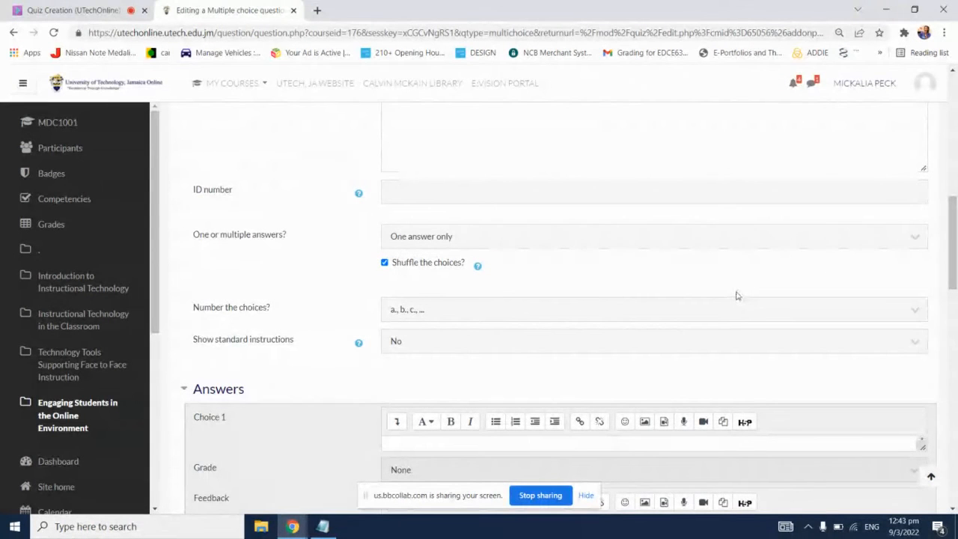
{"action": "left_click", "coordinate": [679, 311]}
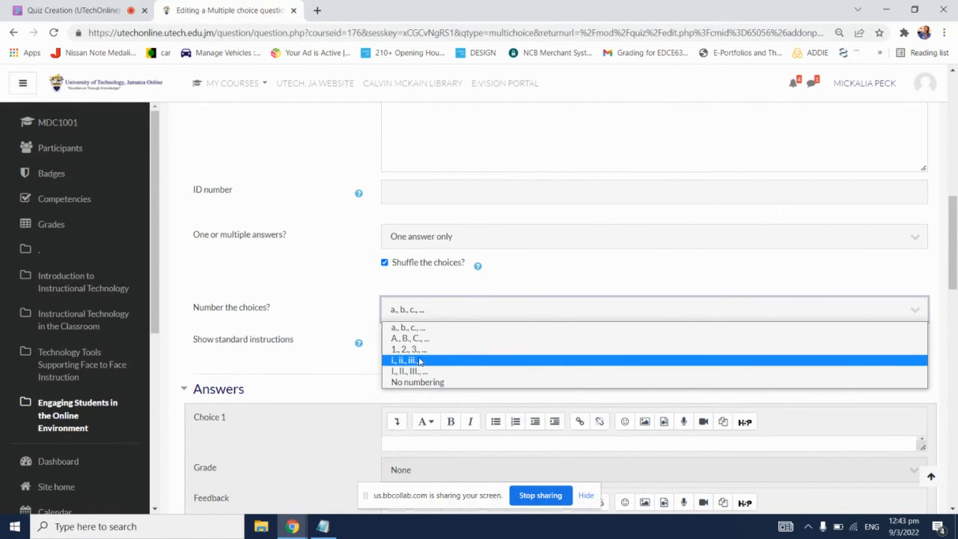
{"action": "left_click", "coordinate": [368, 267]}
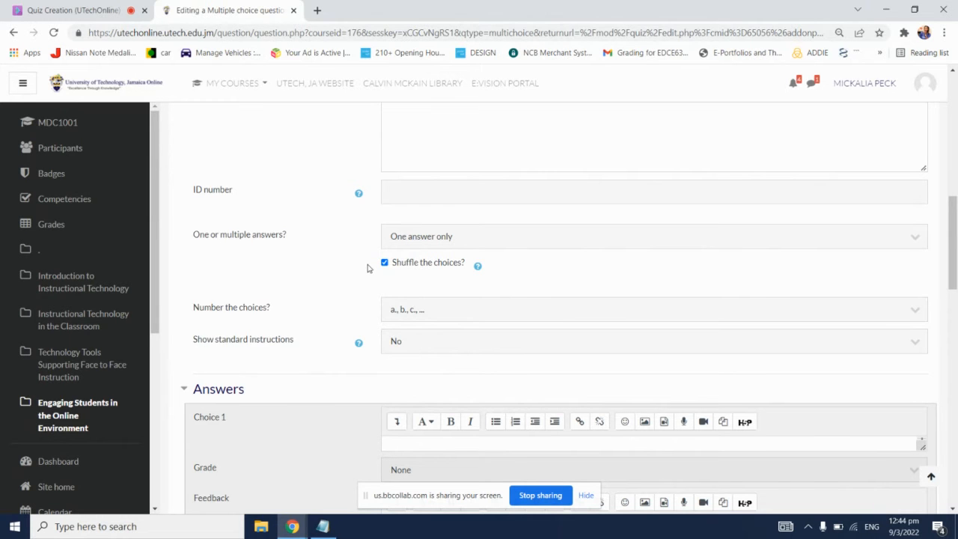
Step: Enlarge the Choice 1 answer box, enter "10" as the answer and keep its grade at None
{"action": "scroll", "coordinate": [378, 275], "scroll_direction": "down", "scroll_amount": 3}
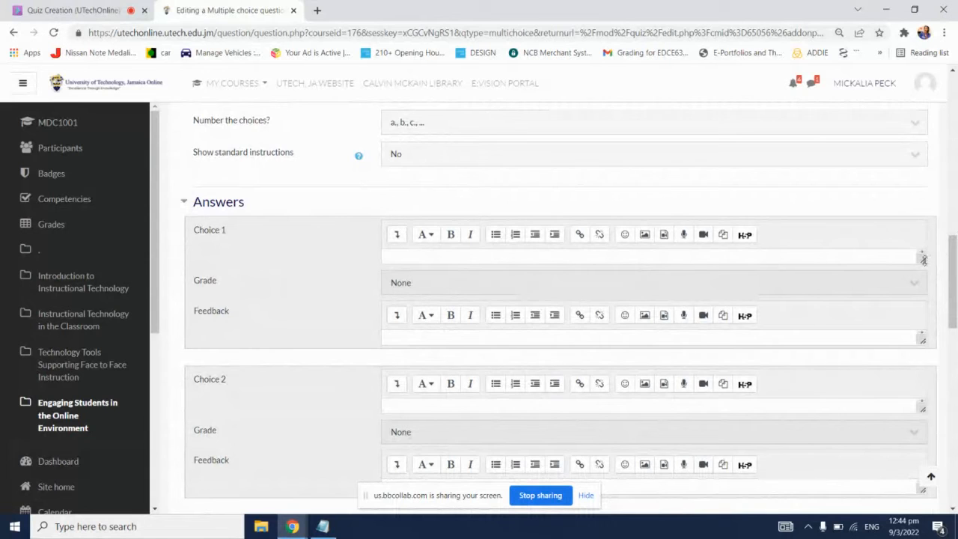
{"action": "left_click_drag", "start_coordinate": [923, 259], "coordinate": [922, 296]}
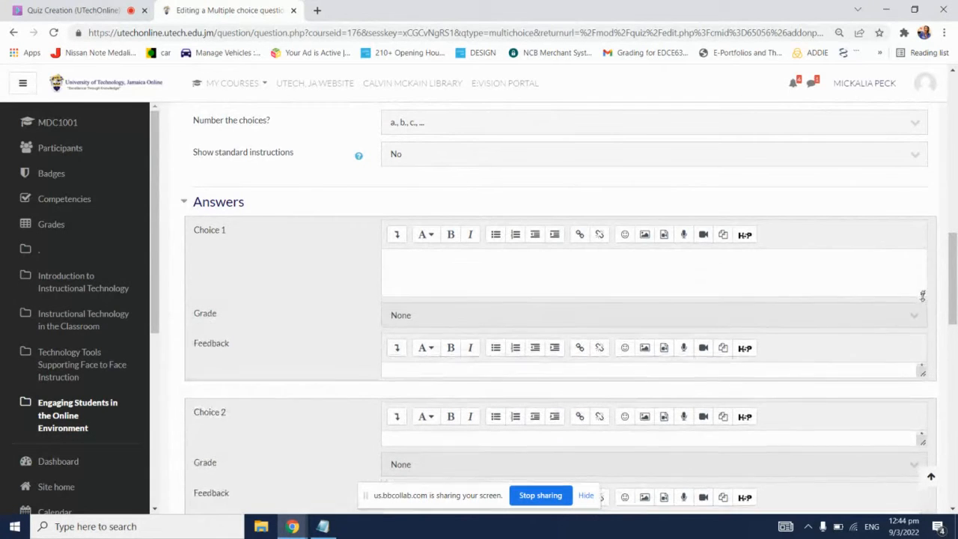
{"action": "left_click", "coordinate": [878, 282]}
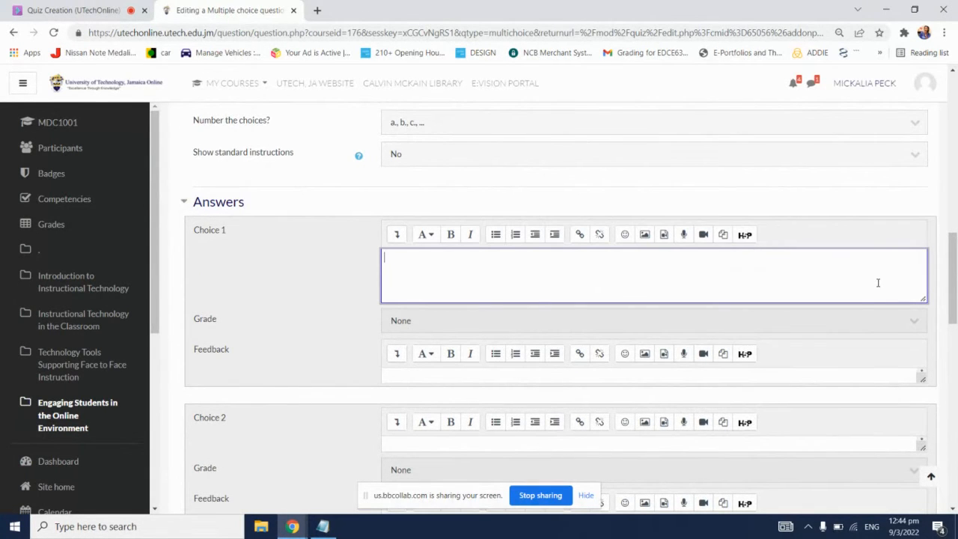
{"action": "type", "text": "10"}
{"action": "scroll", "coordinate": [875, 300], "scroll_direction": "down", "scroll_amount": 1}
{"action": "left_click", "coordinate": [903, 258]}
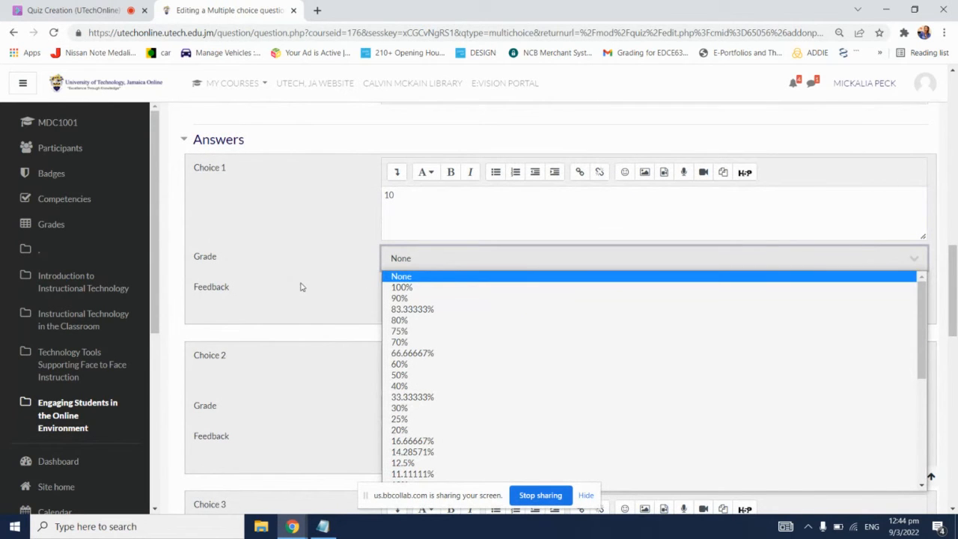
{"action": "left_click", "coordinate": [432, 276]}
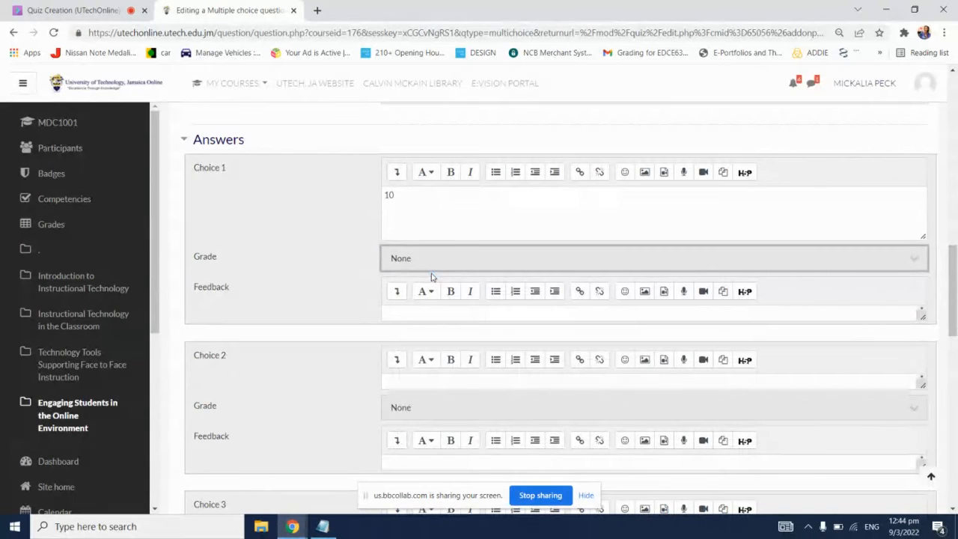
{"action": "left_click", "coordinate": [361, 293]}
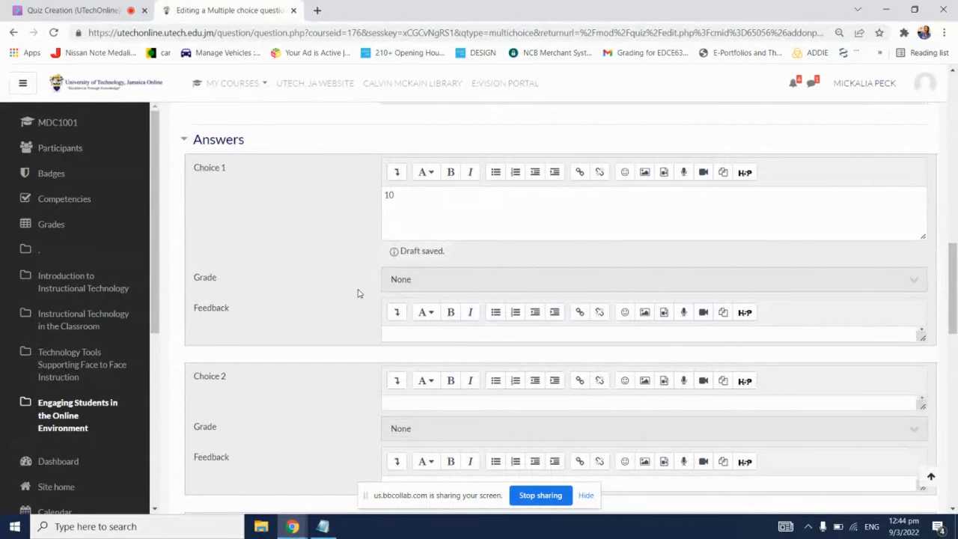
Step: Enter "12" as the answer for Choice 2
{"action": "scroll", "coordinate": [358, 293], "scroll_direction": "down", "scroll_amount": 1}
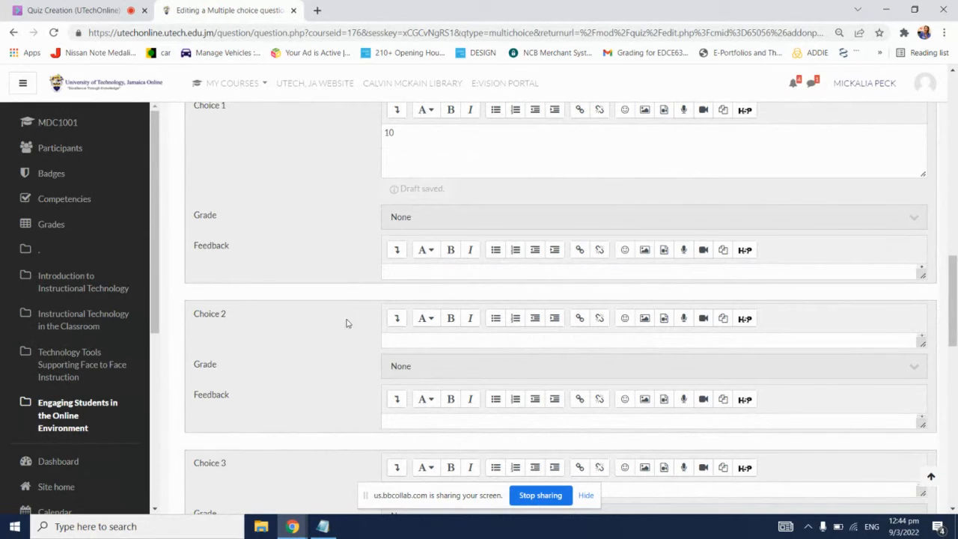
{"action": "scroll", "coordinate": [330, 336], "scroll_direction": "down", "scroll_amount": 1}
{"action": "scroll", "coordinate": [331, 337], "scroll_direction": "up", "scroll_amount": 2}
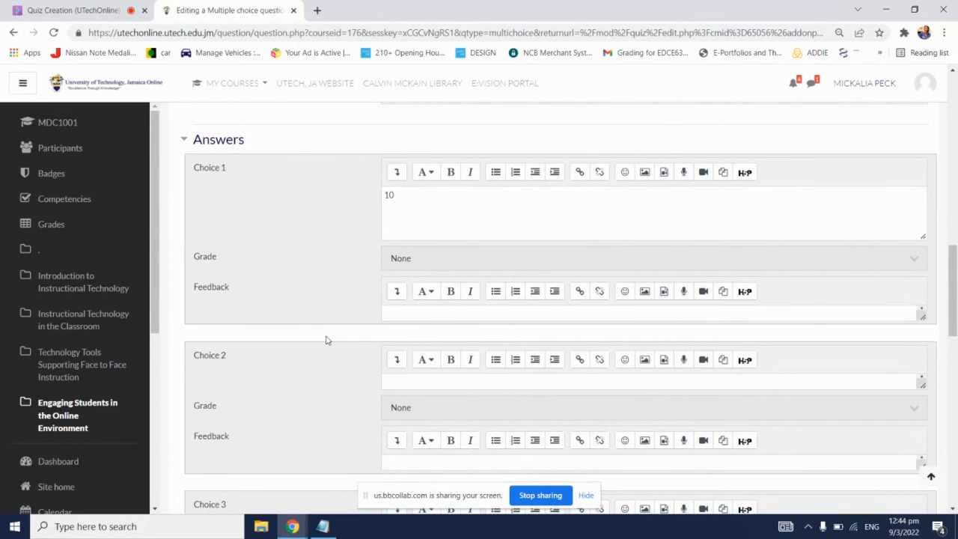
{"action": "scroll", "coordinate": [330, 338], "scroll_direction": "down", "scroll_amount": 1}
{"action": "left_click", "coordinate": [452, 318]}
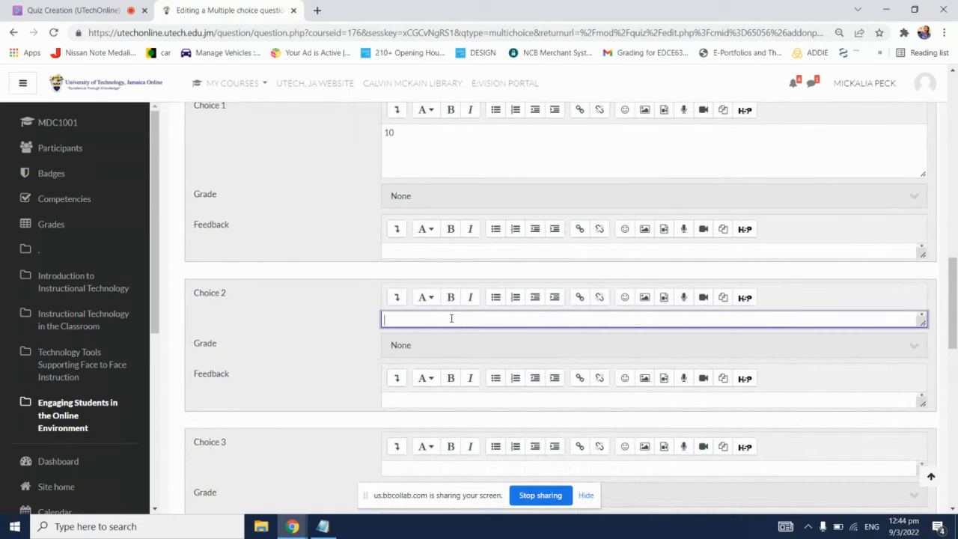
{"action": "type", "text": "12"}
Step: Enter "14" as the answer for Choice 3 and set its grade to 100%
{"action": "scroll", "coordinate": [449, 307], "scroll_direction": "down", "scroll_amount": 2}
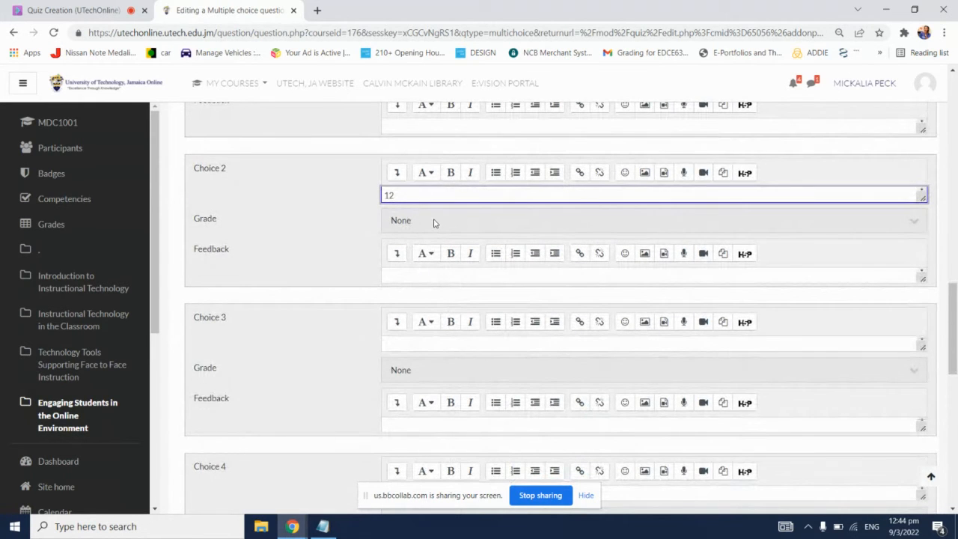
{"action": "left_click", "coordinate": [431, 346]}
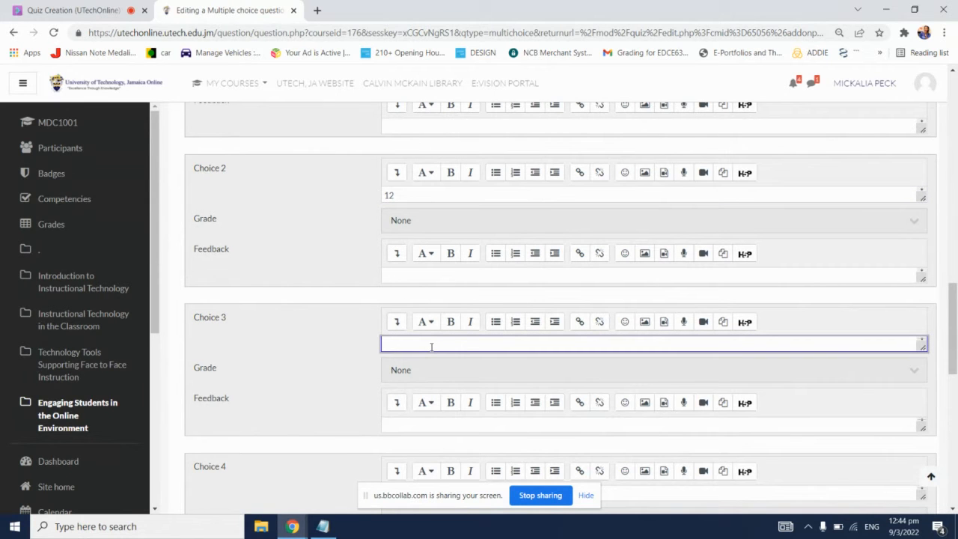
{"action": "type", "text": "14"}
{"action": "left_click", "coordinate": [314, 324]}
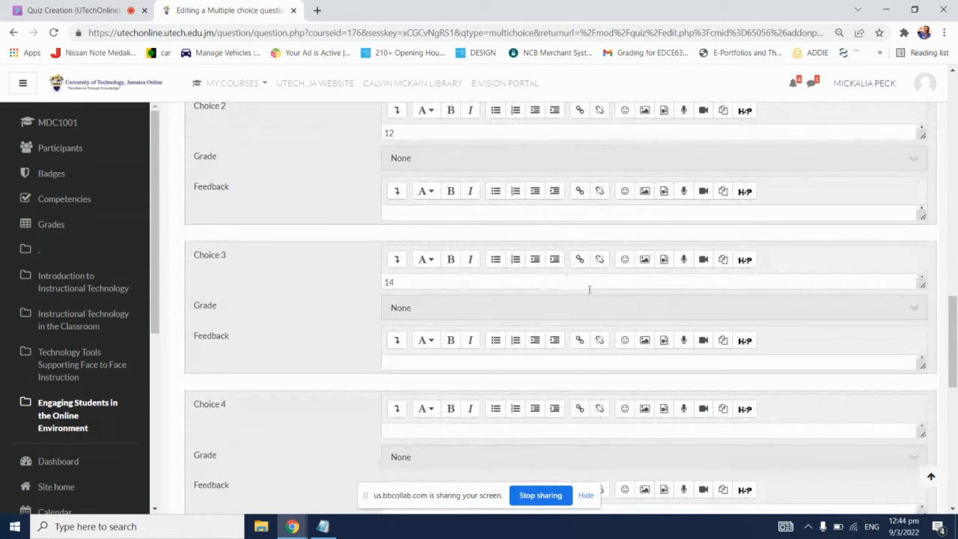
{"action": "left_click", "coordinate": [607, 313]}
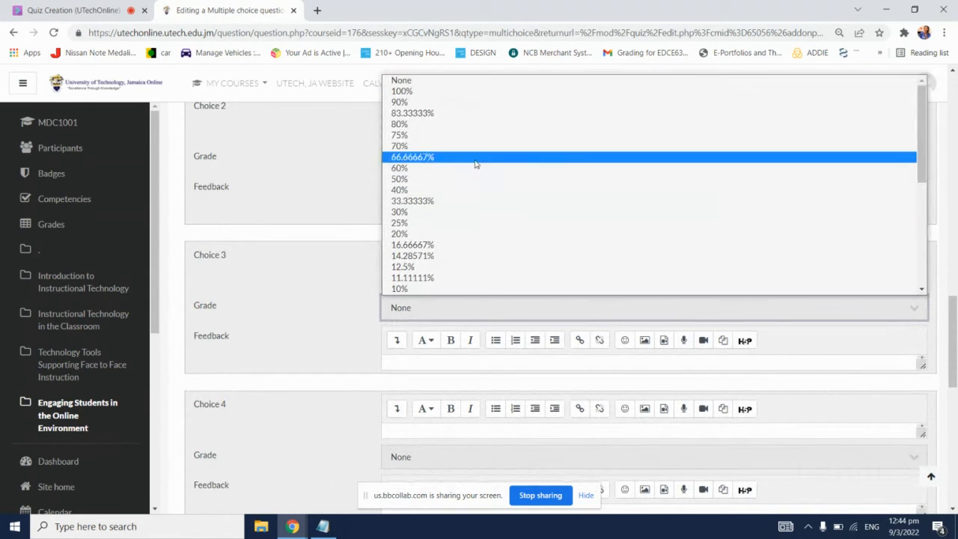
{"action": "left_click", "coordinate": [423, 93]}
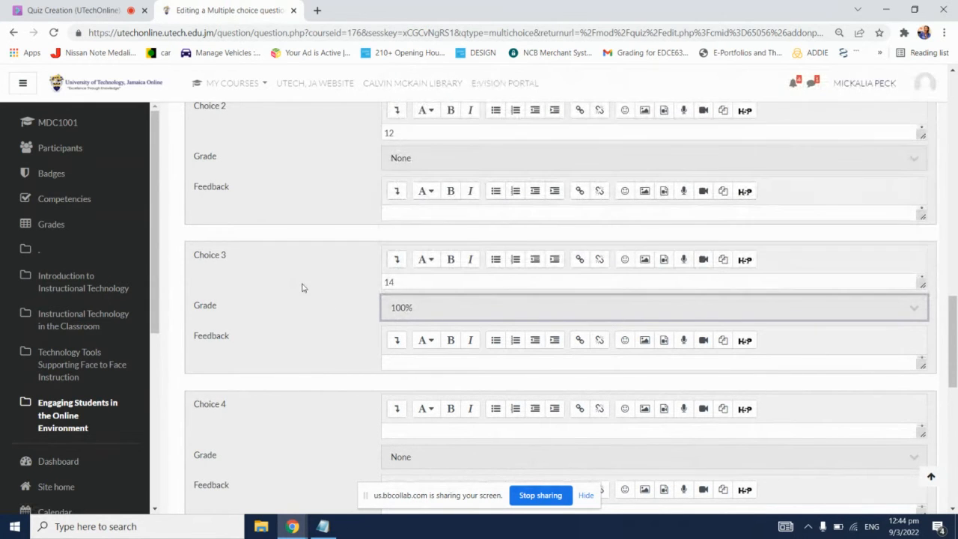
Step: Enter "16" as the answer for Choice 4, keeping its grade at None
{"action": "scroll", "coordinate": [344, 314], "scroll_direction": "down", "scroll_amount": 1}
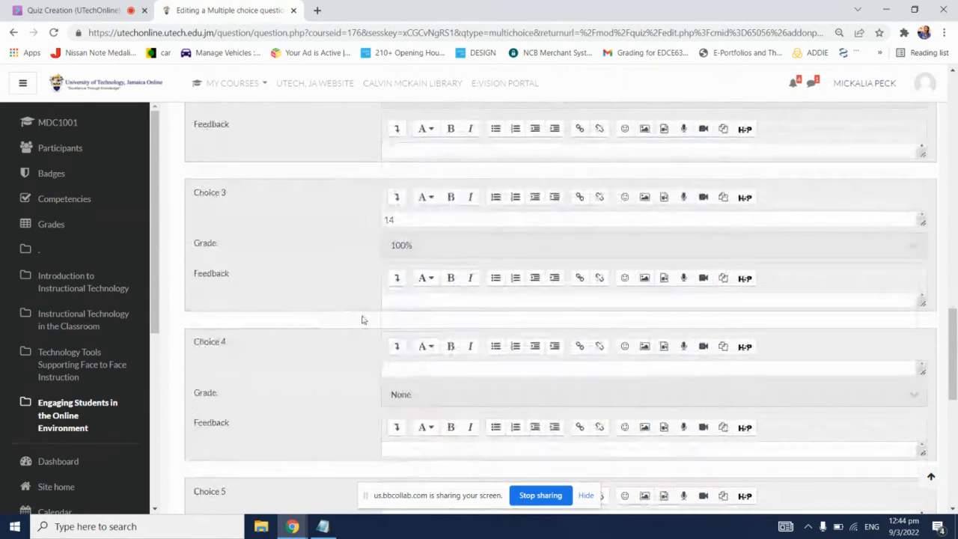
{"action": "left_click", "coordinate": [494, 372]}
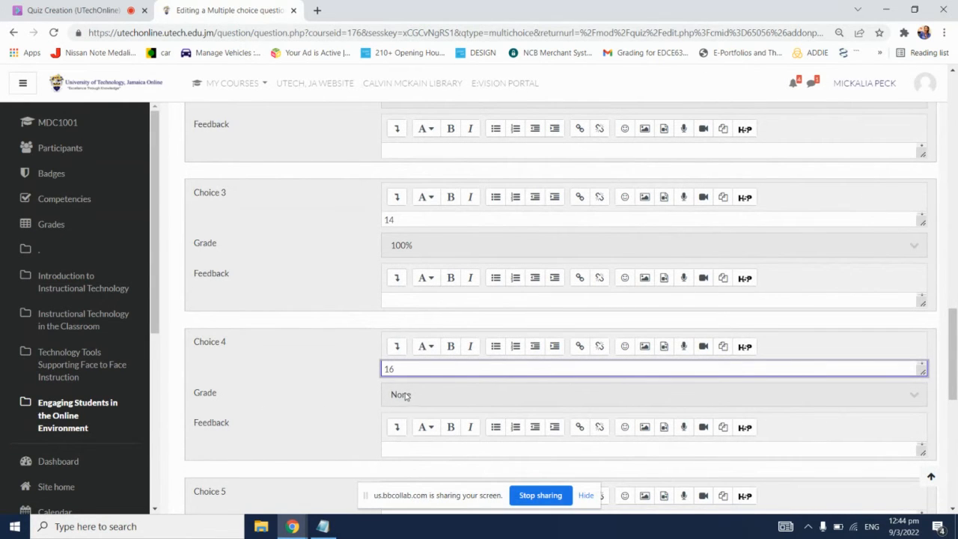
{"action": "left_click", "coordinate": [340, 370]}
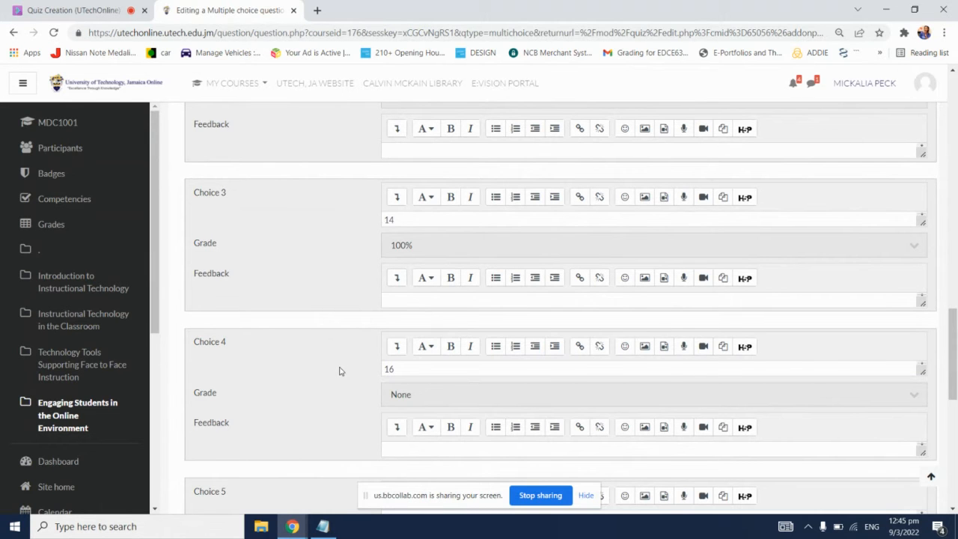
Step: Examine the available grade percentages for Choice 2 and close the list without changing the grade
{"action": "scroll", "coordinate": [339, 370], "scroll_direction": "up", "scroll_amount": 1}
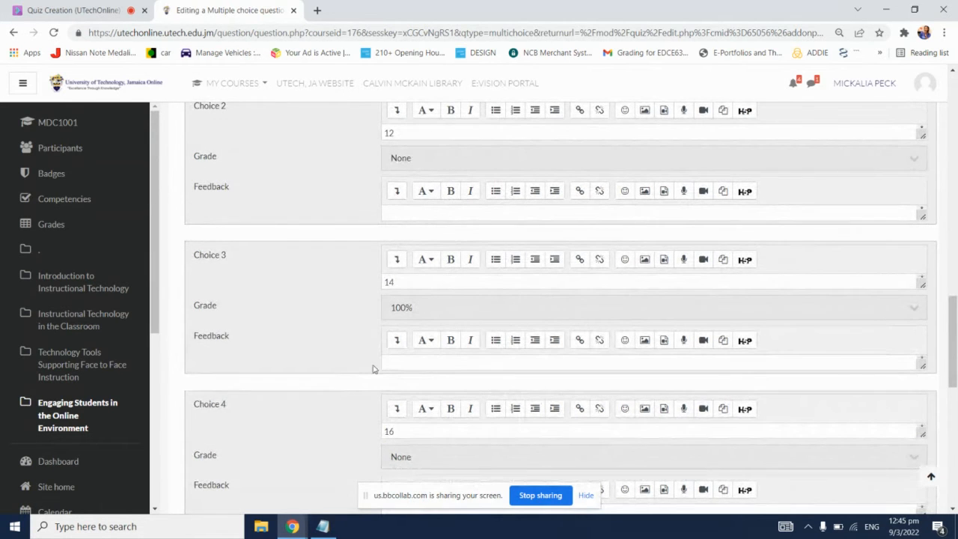
{"action": "left_click", "coordinate": [651, 157]}
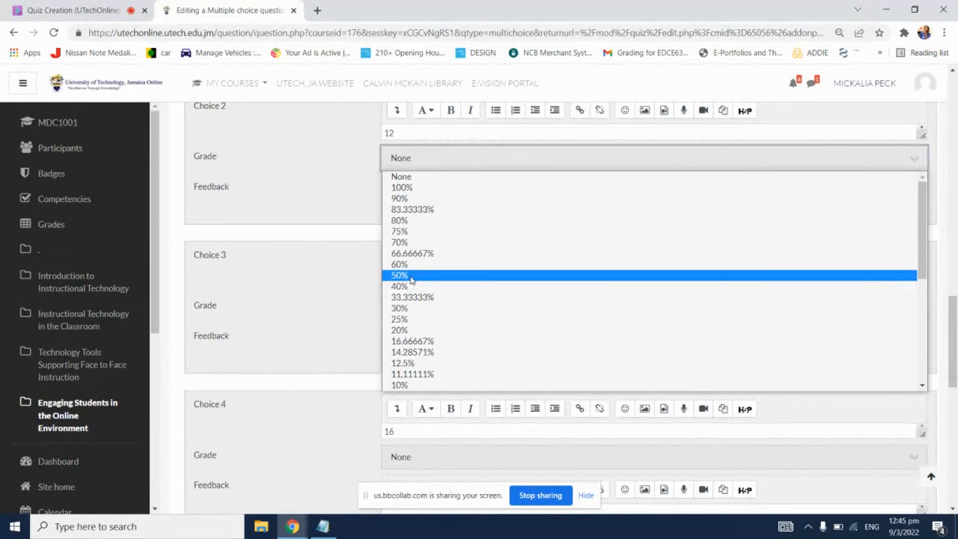
{"action": "left_click", "coordinate": [338, 145]}
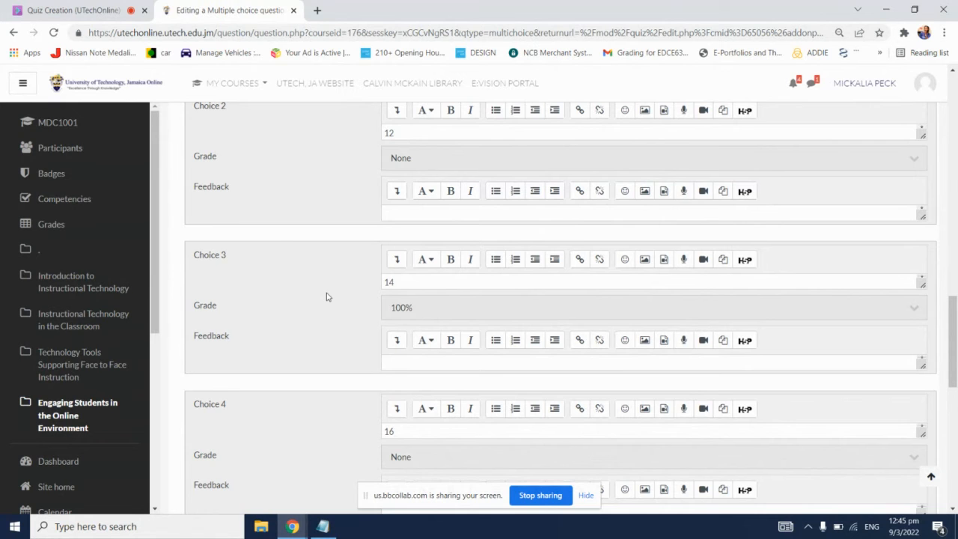
Step: Check the question's settings and answer choices, and save the multiple choice question to the quiz
{"action": "scroll", "coordinate": [321, 298], "scroll_direction": "down", "scroll_amount": 4}
{"action": "scroll", "coordinate": [324, 297], "scroll_direction": "down", "scroll_amount": 2}
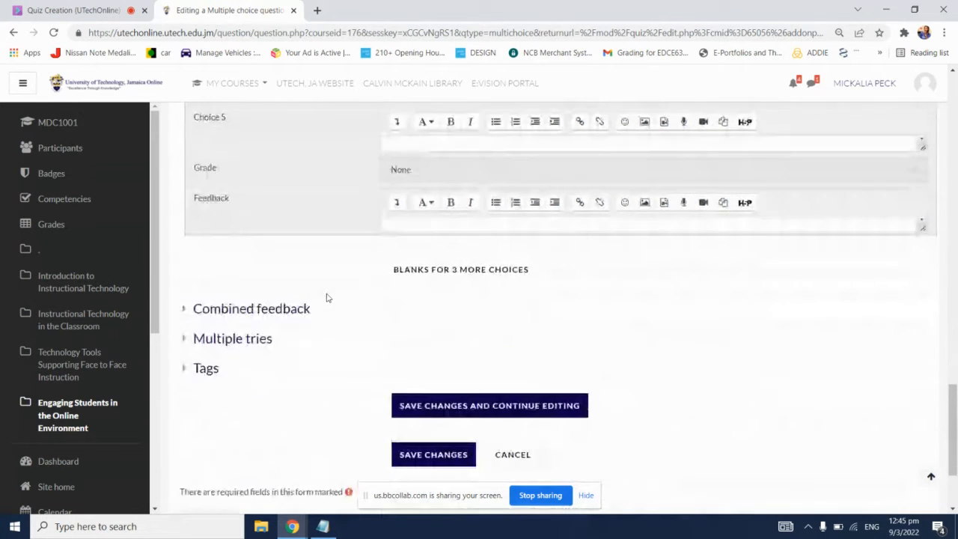
{"action": "scroll", "coordinate": [322, 299], "scroll_direction": "up", "scroll_amount": 12}
{"action": "scroll", "coordinate": [318, 305], "scroll_direction": "up", "scroll_amount": 8}
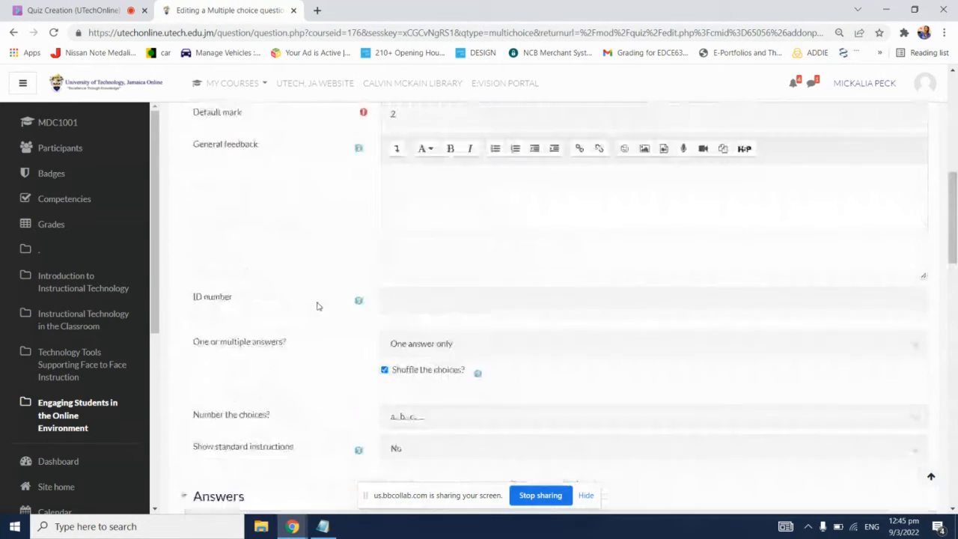
{"action": "scroll", "coordinate": [316, 310], "scroll_direction": "down", "scroll_amount": 2}
{"action": "scroll", "coordinate": [315, 310], "scroll_direction": "down", "scroll_amount": 7}
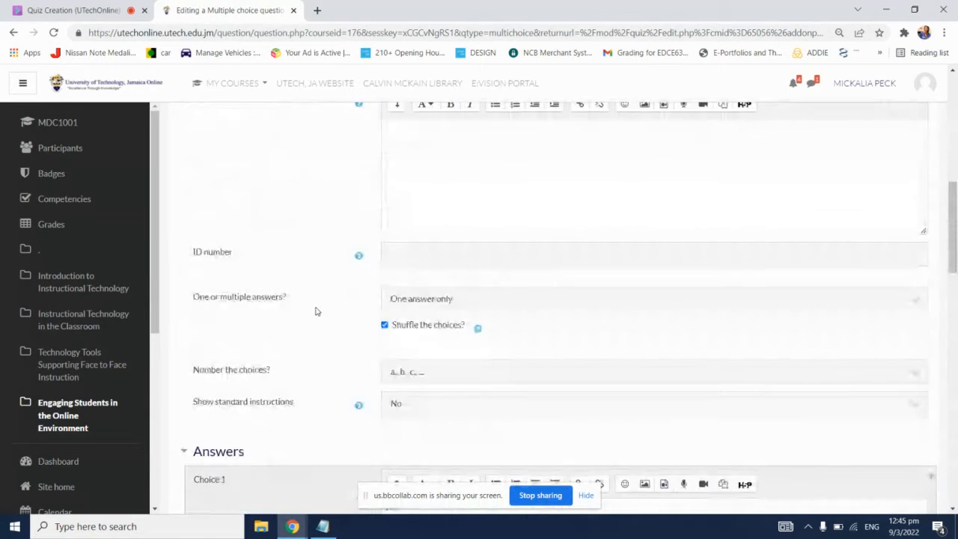
{"action": "scroll", "coordinate": [315, 311], "scroll_direction": "down", "scroll_amount": 3}
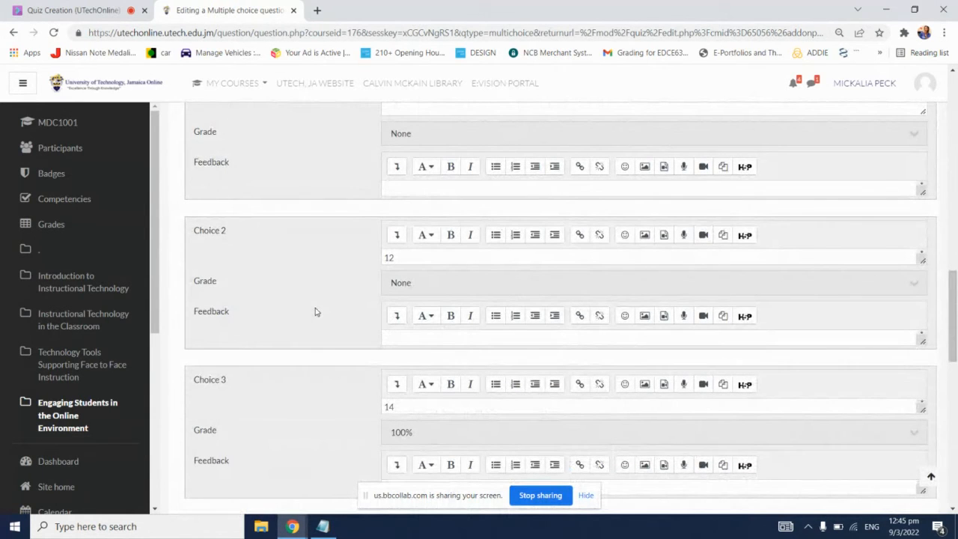
{"action": "scroll", "coordinate": [315, 311], "scroll_direction": "down", "scroll_amount": 4}
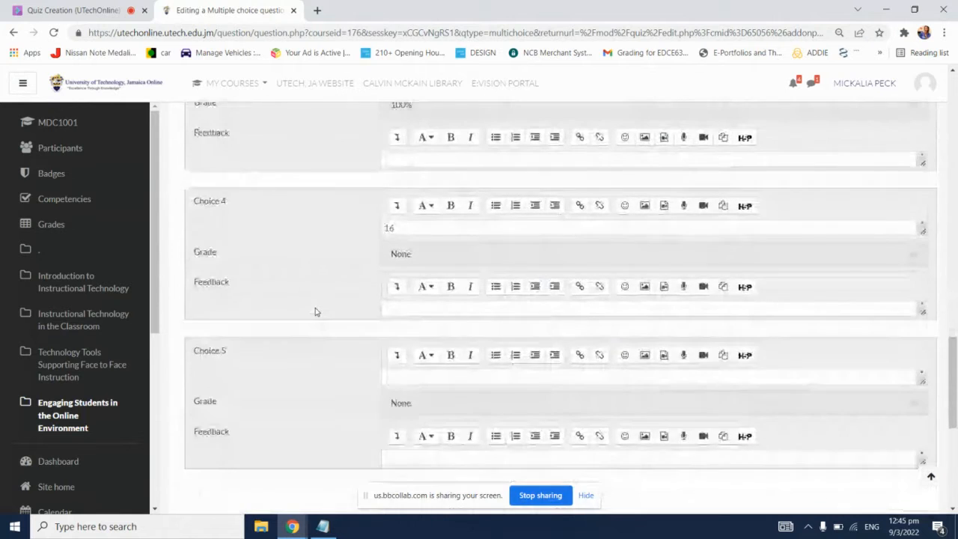
{"action": "scroll", "coordinate": [315, 311], "scroll_direction": "down", "scroll_amount": 4}
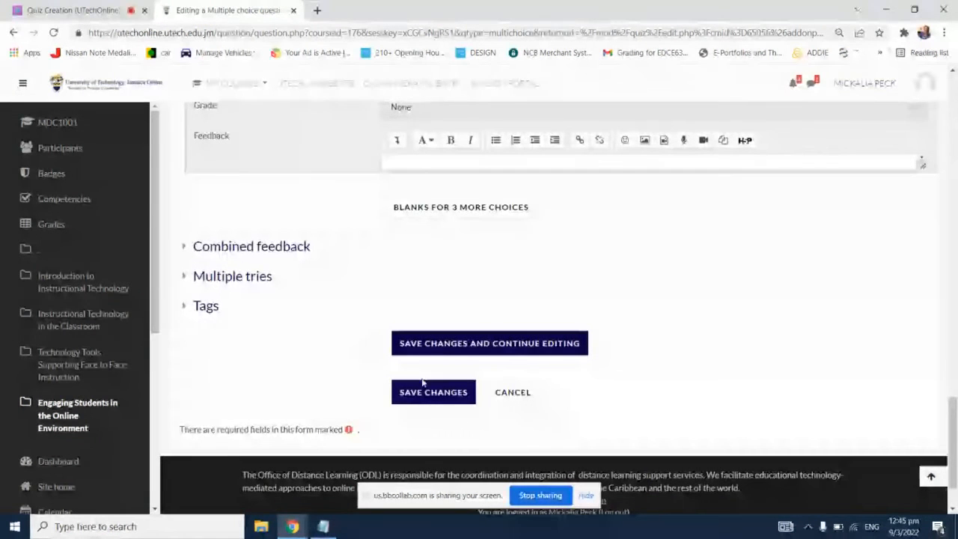
{"action": "left_click", "coordinate": [428, 390]}
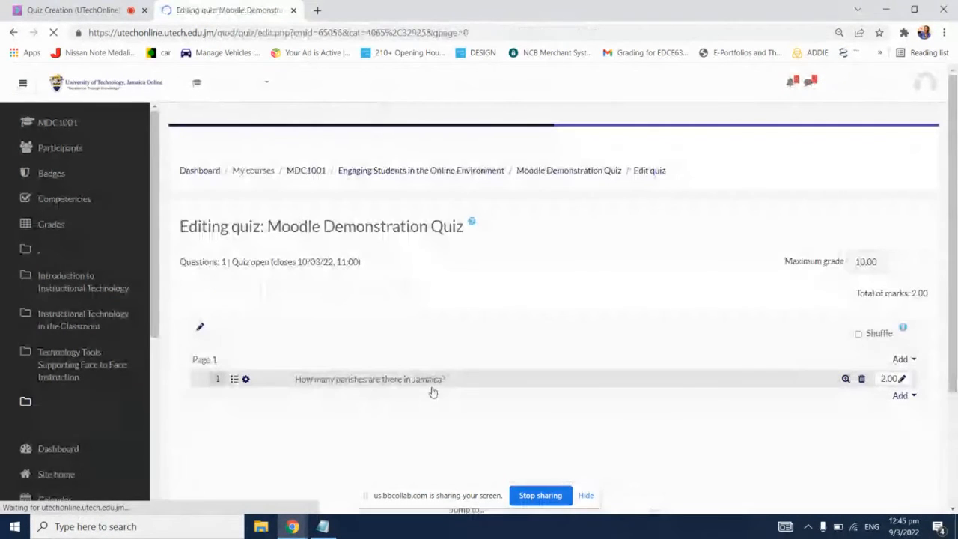
Step: Hide the side navigation and open the preview of Question 1 in a maximized window
{"action": "scroll", "coordinate": [580, 342], "scroll_direction": "down", "scroll_amount": 2}
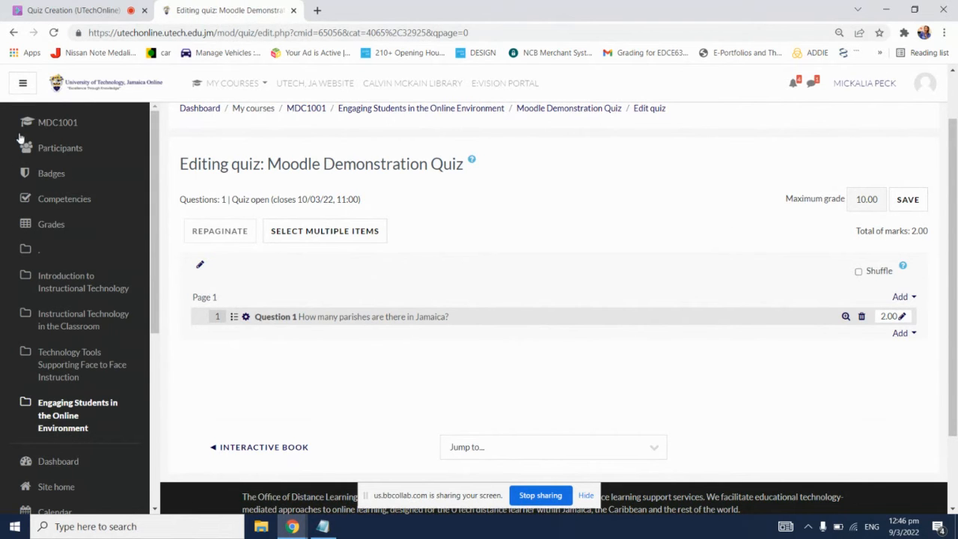
{"action": "left_click", "coordinate": [23, 84]}
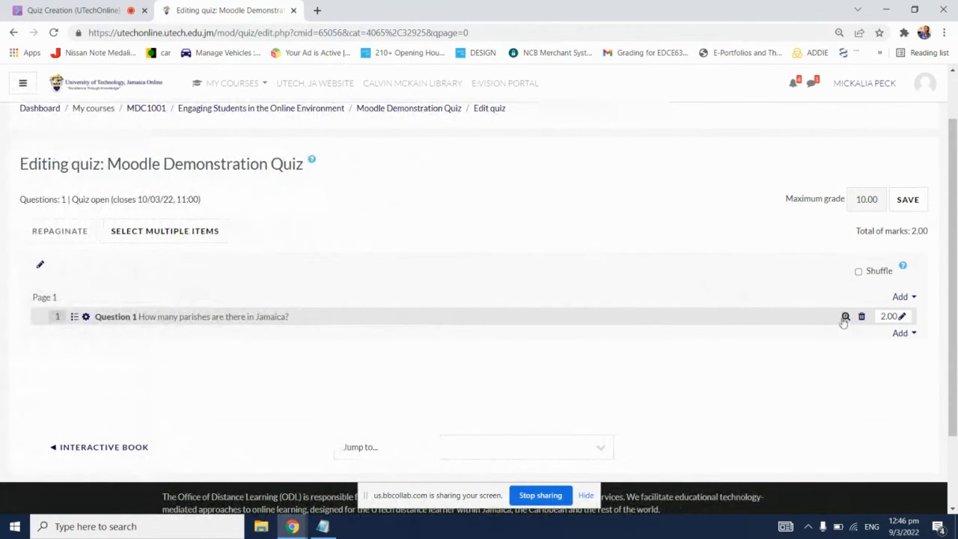
{"action": "left_click", "coordinate": [846, 318]}
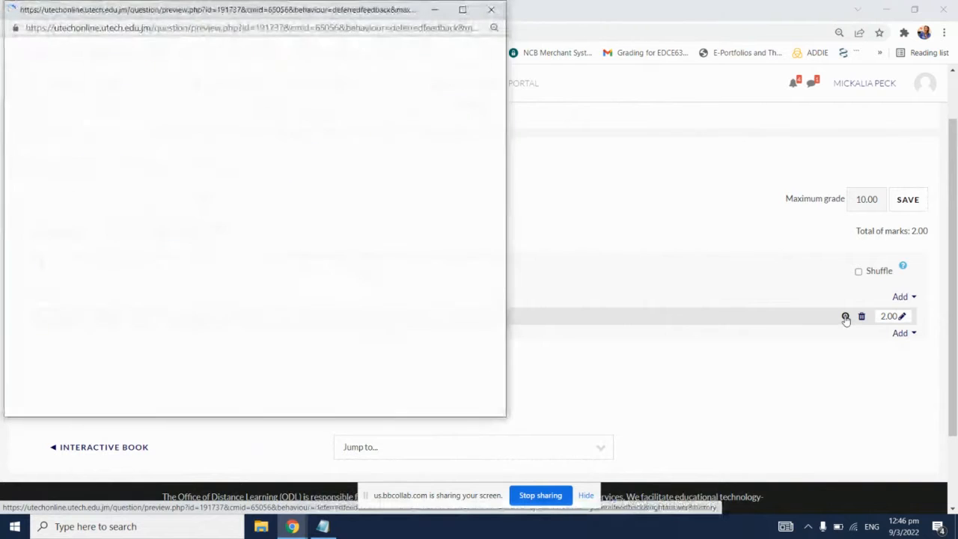
{"action": "left_click", "coordinate": [460, 9]}
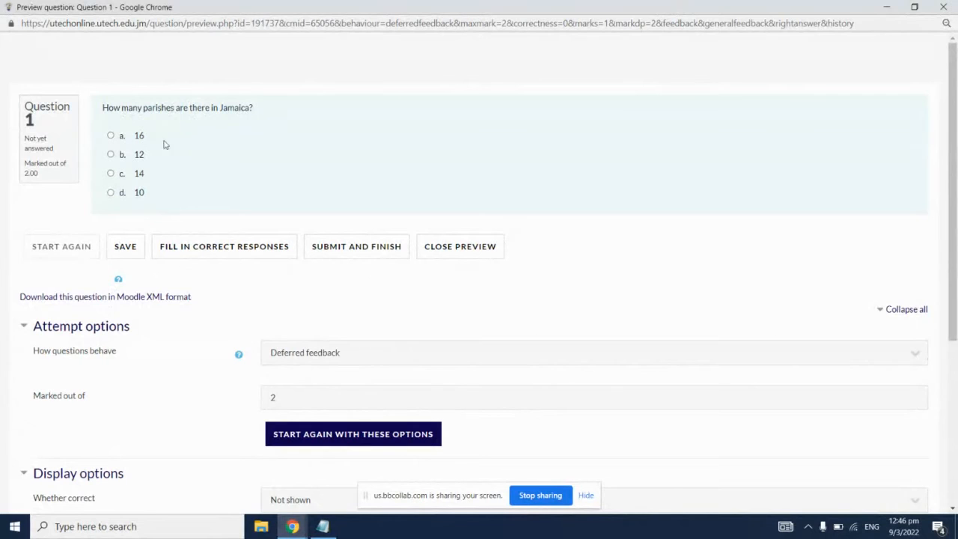
Step: Try the answers 14 and 16 in the question preview, and leave the preview without saving
{"action": "left_click", "coordinate": [111, 173]}
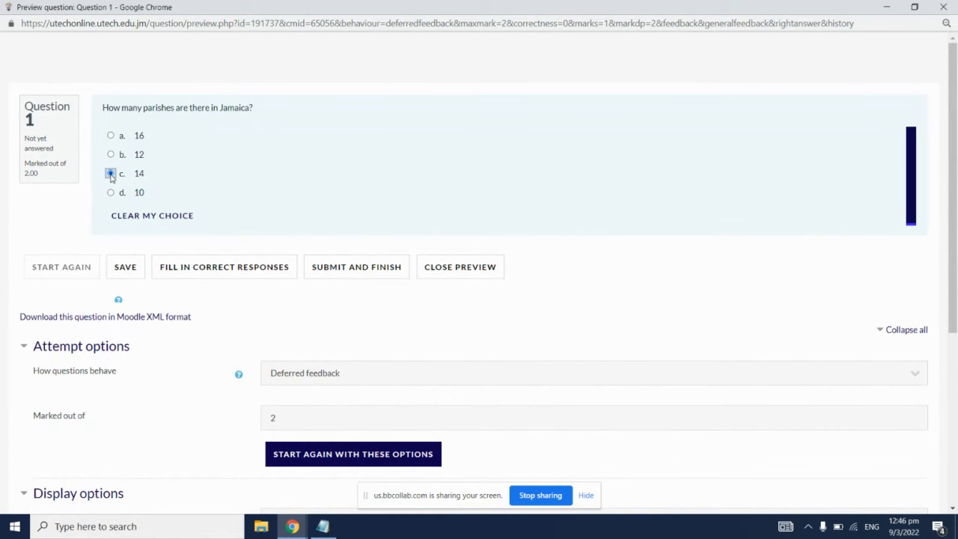
{"action": "left_click", "coordinate": [112, 136]}
{"action": "left_click", "coordinate": [942, 7]}
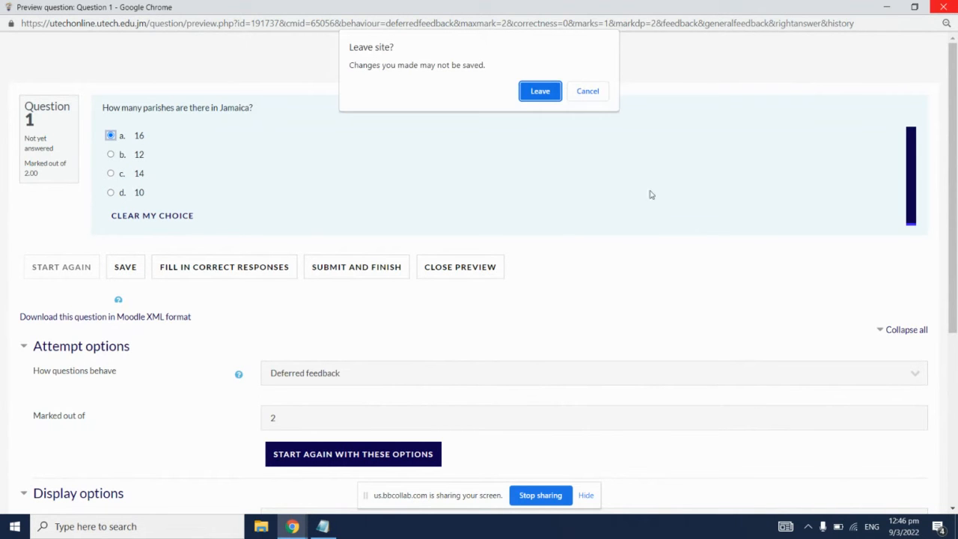
{"action": "left_click", "coordinate": [554, 93]}
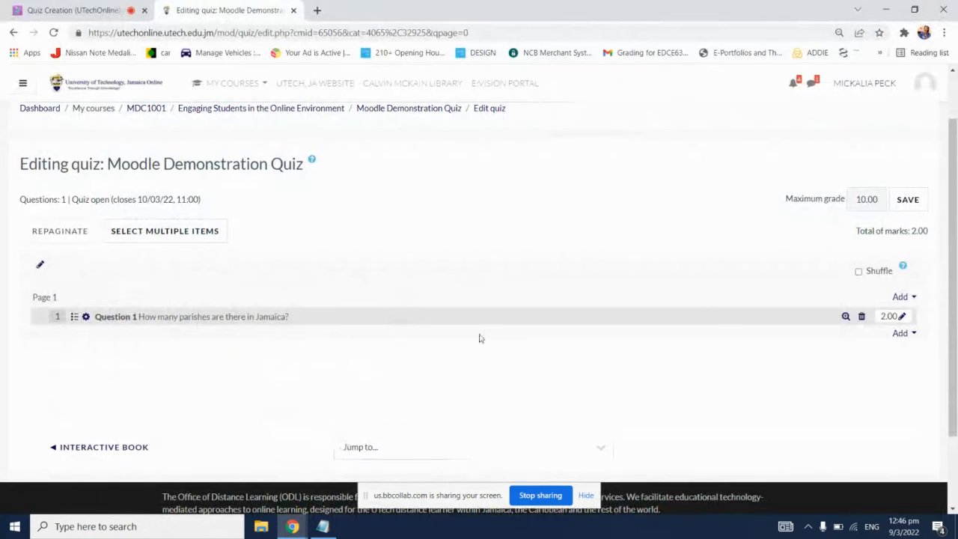
Step: Start removing the Jamaica parishes question from the quiz and decline the confirmation
{"action": "left_click", "coordinate": [862, 317]}
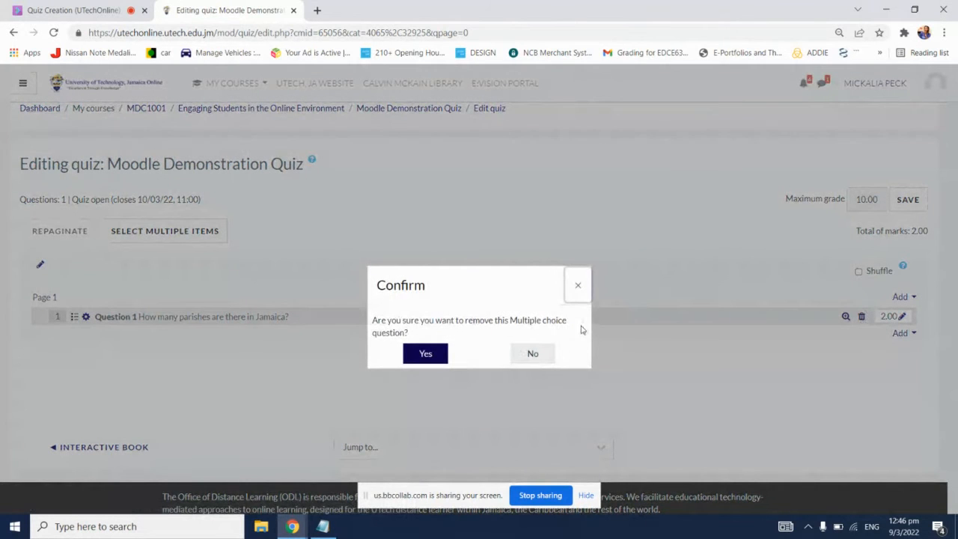
{"action": "left_click", "coordinate": [535, 353]}
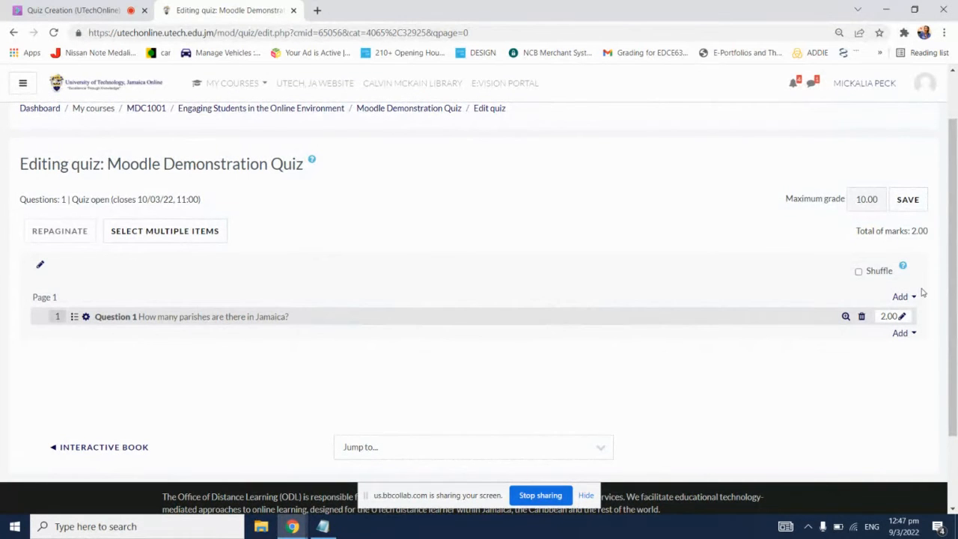
Step: Add a new True/False question to the quiz below Question 1
{"action": "left_click", "coordinate": [902, 334]}
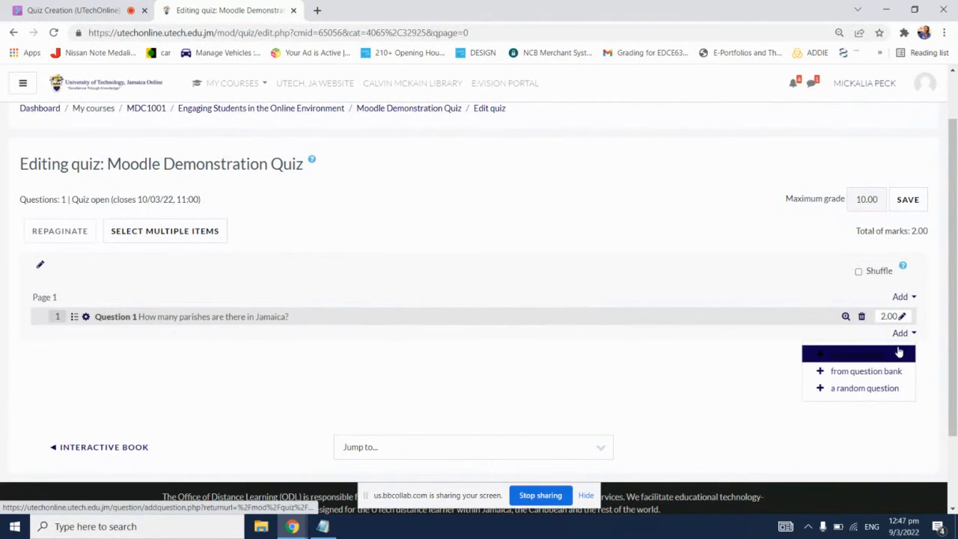
{"action": "left_click", "coordinate": [900, 352]}
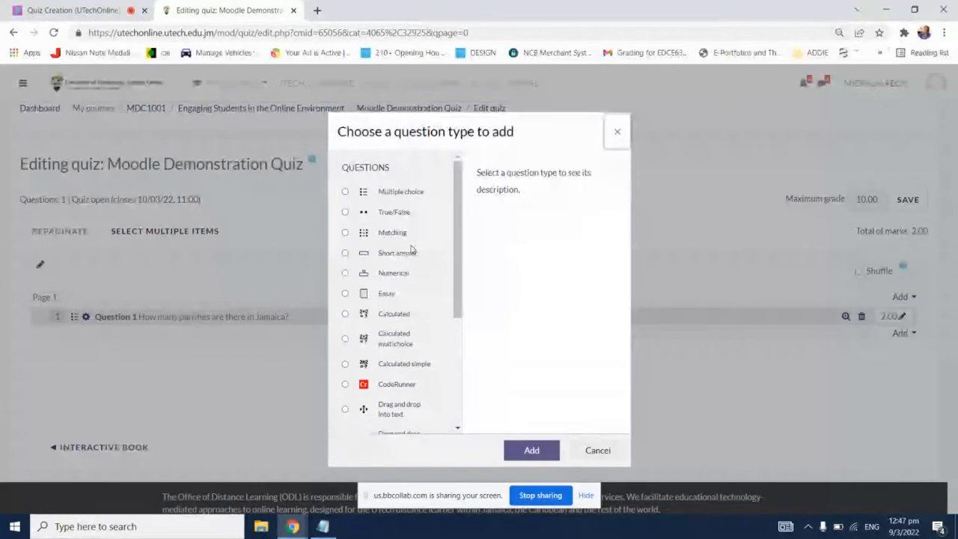
{"action": "left_click", "coordinate": [405, 215]}
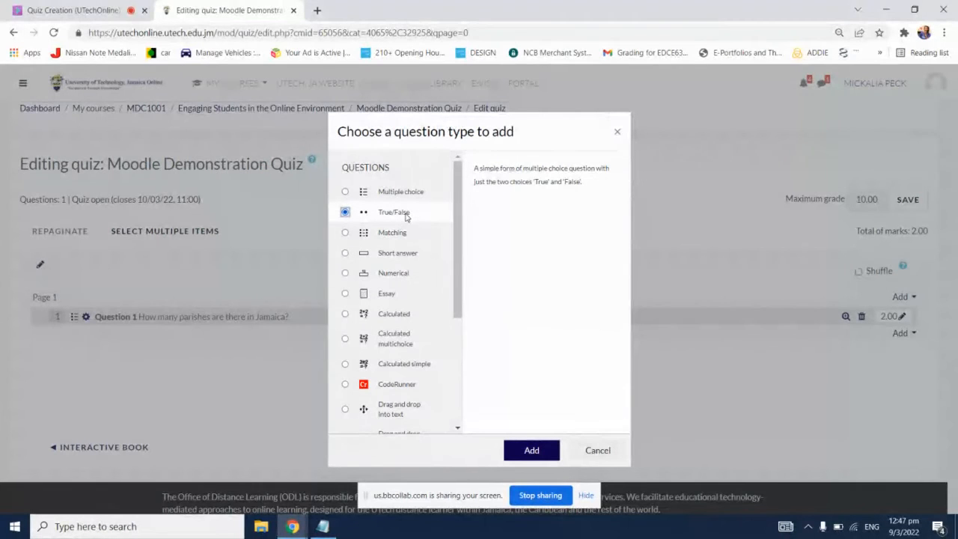
{"action": "left_click", "coordinate": [533, 449]}
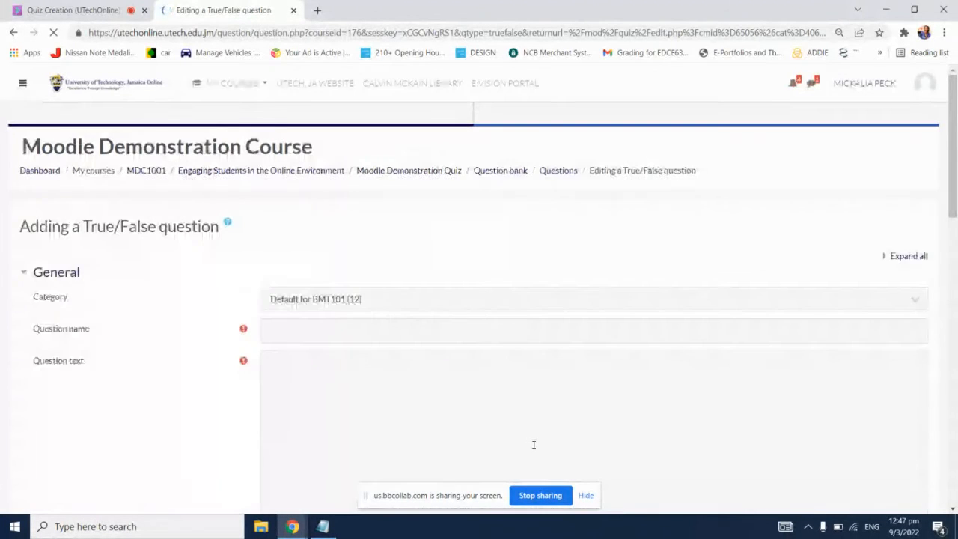
Step: Name the True/False question "Question 2" and enter "Jamaica is an island." as its question text
{"action": "left_click", "coordinate": [544, 329]}
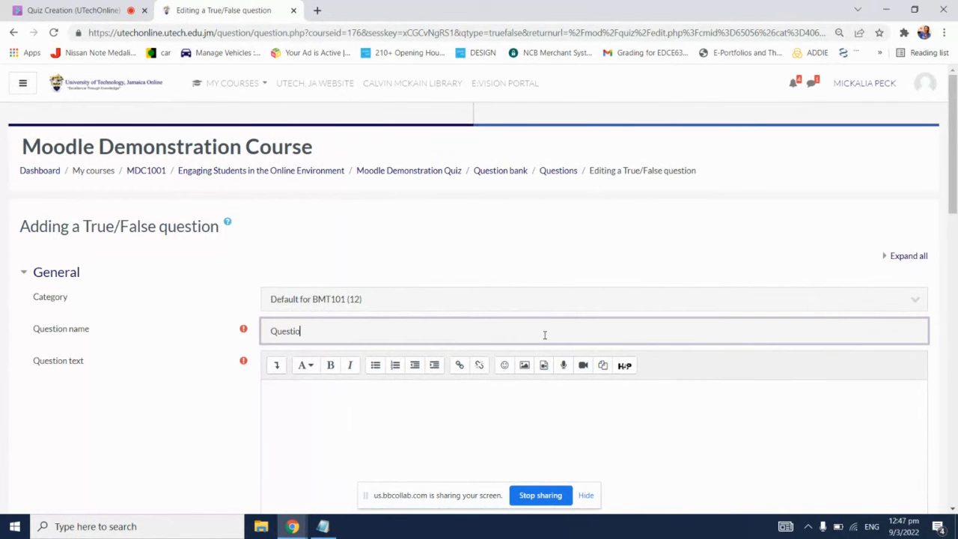
{"action": "type", "text": "Question 2"}
{"action": "scroll", "coordinate": [539, 347], "scroll_direction": "down", "scroll_amount": 1}
{"action": "left_click", "coordinate": [536, 350]}
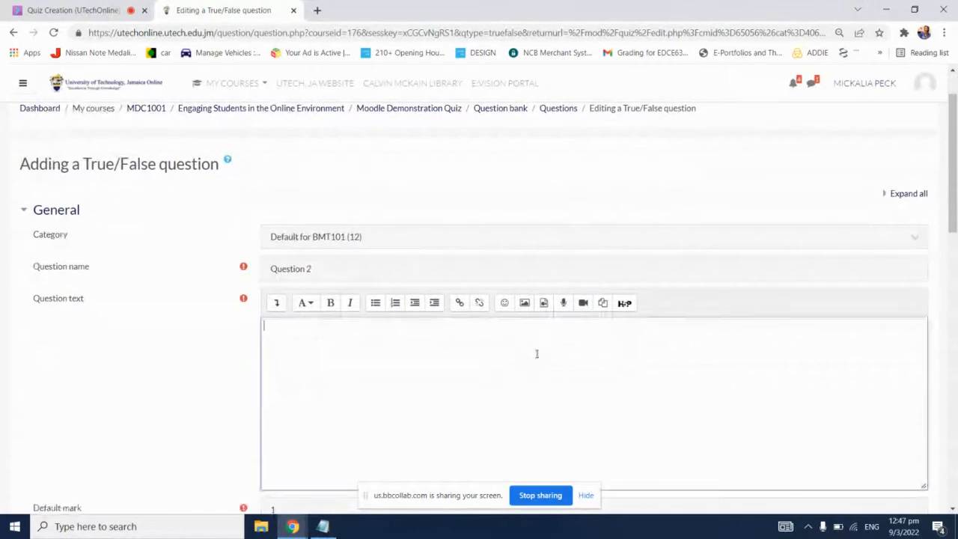
{"action": "type", "text": "Jamaica is"}
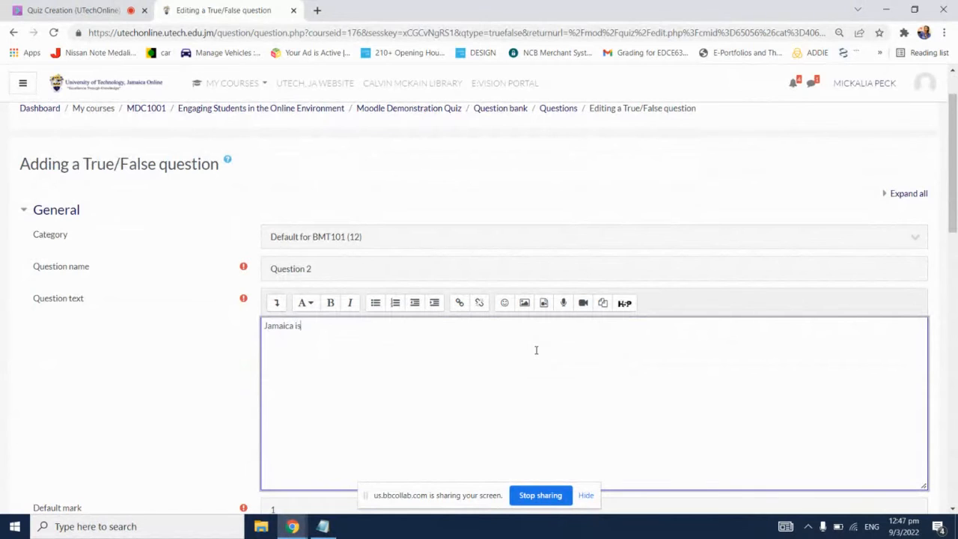
{"action": "type", "text": " an island."}
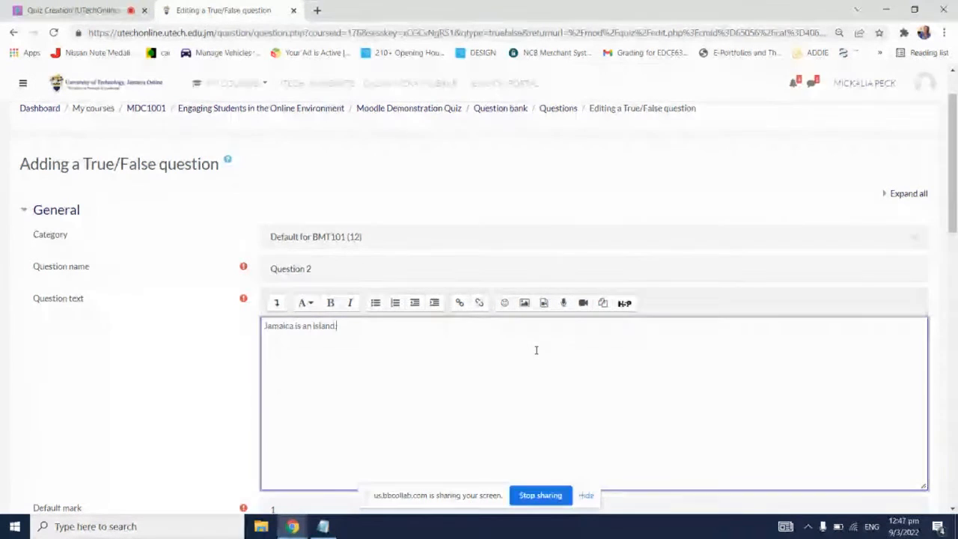
Step: Set the True/False question's correct answer to True and save the question to the quiz
{"action": "scroll", "coordinate": [539, 346], "scroll_direction": "down", "scroll_amount": 3}
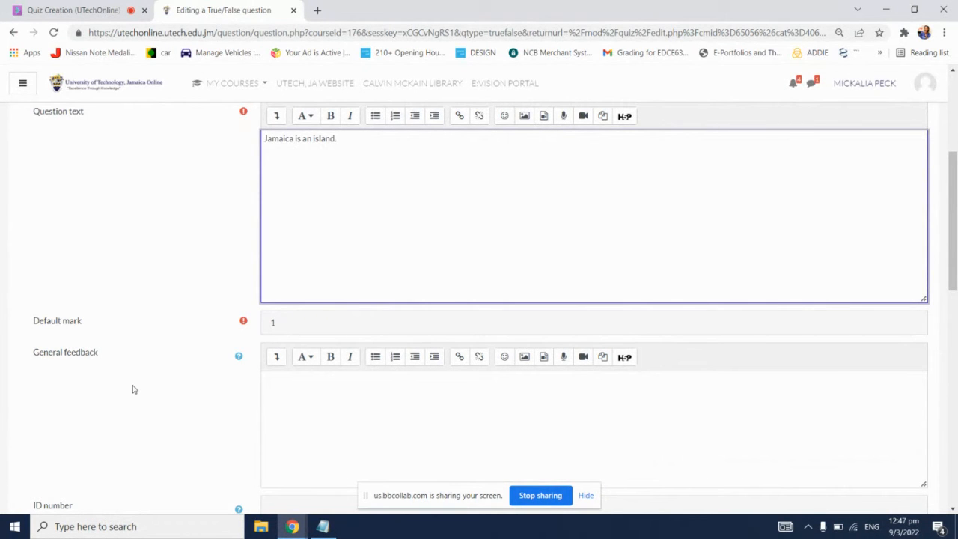
{"action": "scroll", "coordinate": [133, 390], "scroll_direction": "down", "scroll_amount": 3}
{"action": "scroll", "coordinate": [132, 389], "scroll_direction": "down", "scroll_amount": 1}
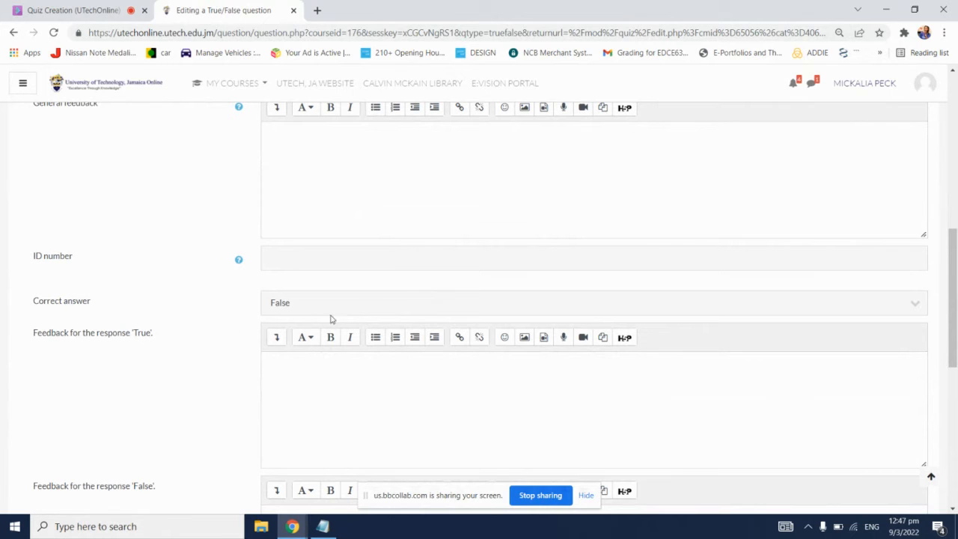
{"action": "left_click", "coordinate": [549, 305]}
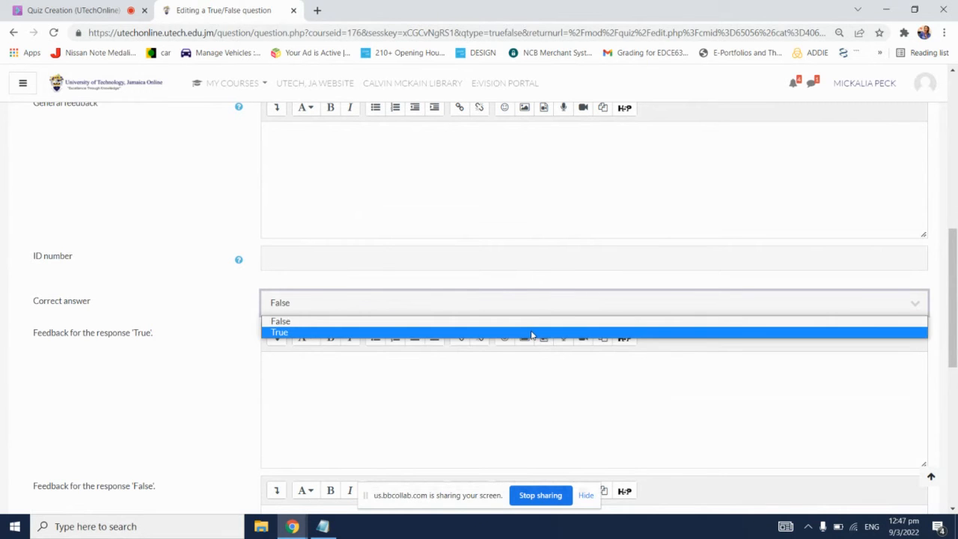
{"action": "left_click", "coordinate": [531, 334]}
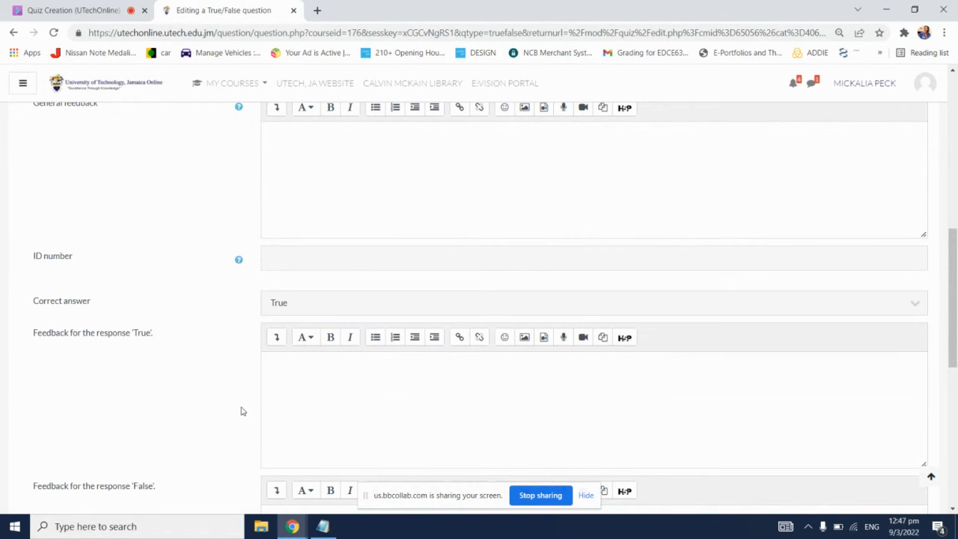
{"action": "scroll", "coordinate": [241, 410], "scroll_direction": "down", "scroll_amount": 1}
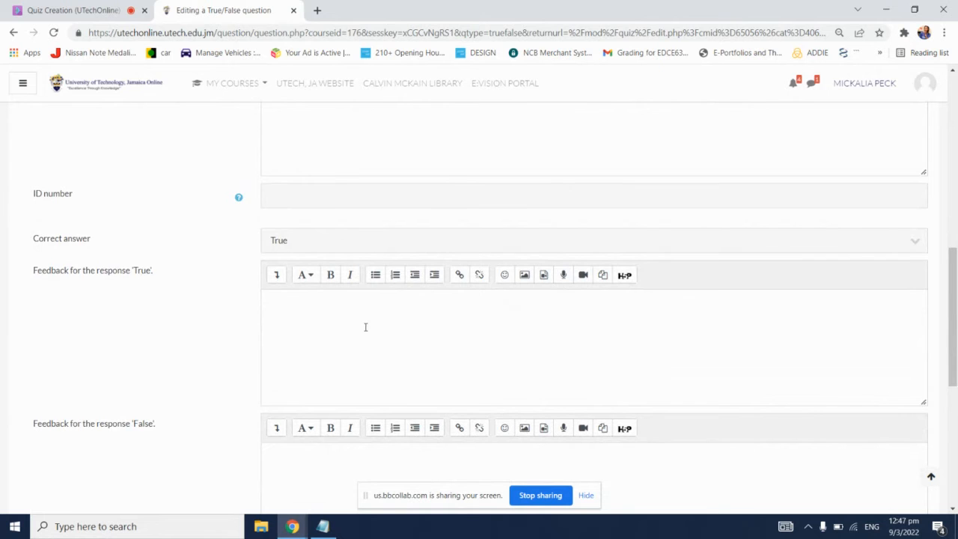
{"action": "scroll", "coordinate": [197, 379], "scroll_direction": "down", "scroll_amount": 1}
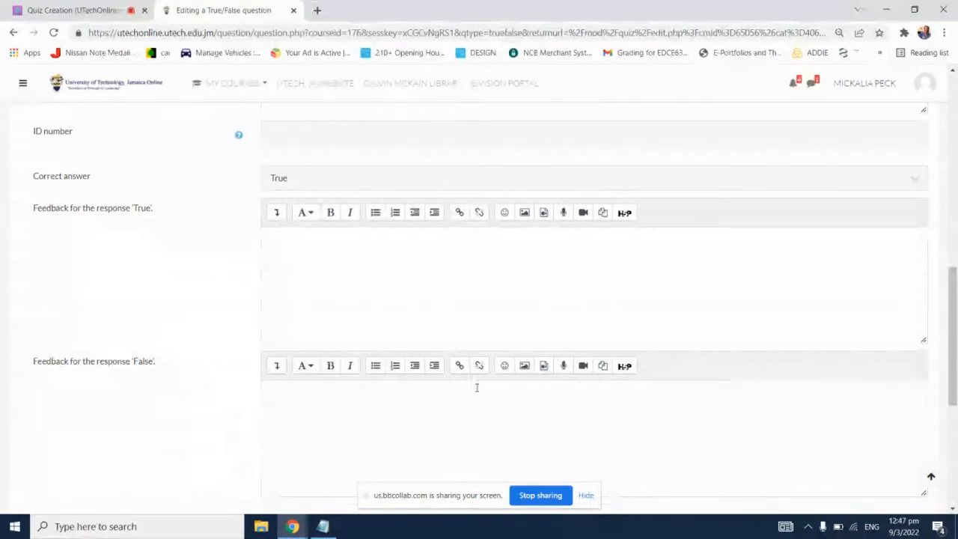
{"action": "scroll", "coordinate": [161, 321], "scroll_direction": "down", "scroll_amount": 4}
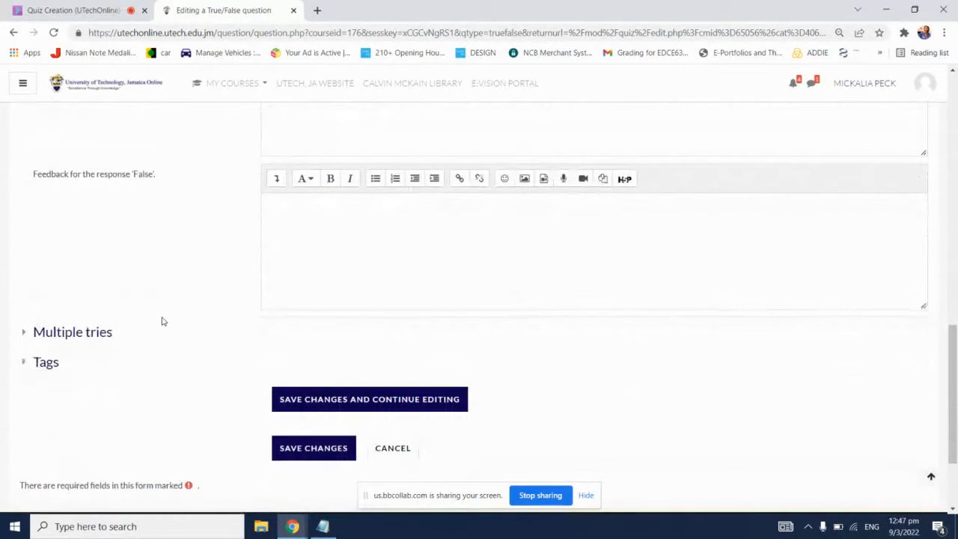
{"action": "left_click", "coordinate": [334, 386]}
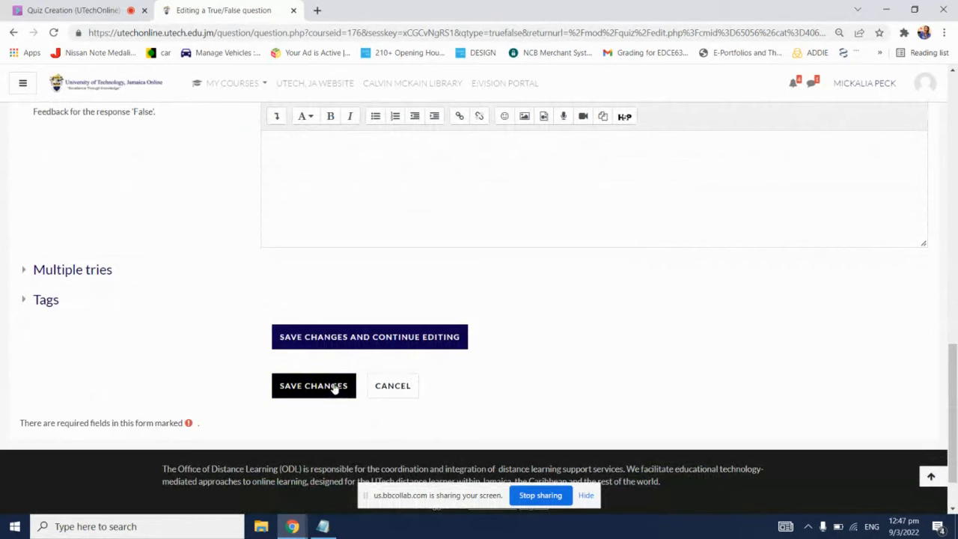
Step: Check the chat in the Blackboard Collaborate session and return to the quiz editing page to look over the quiz name
{"action": "left_click", "coordinate": [77, 6]}
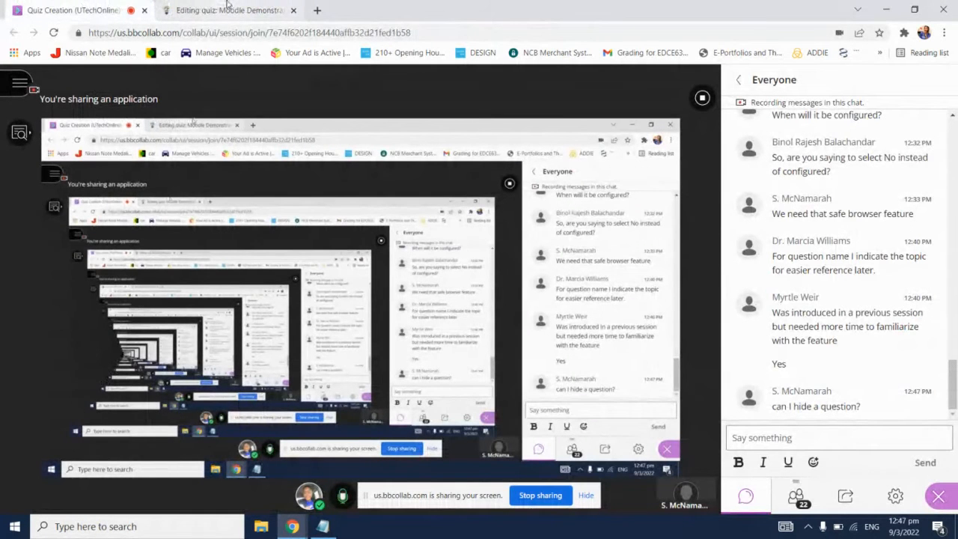
{"action": "left_click", "coordinate": [228, 6]}
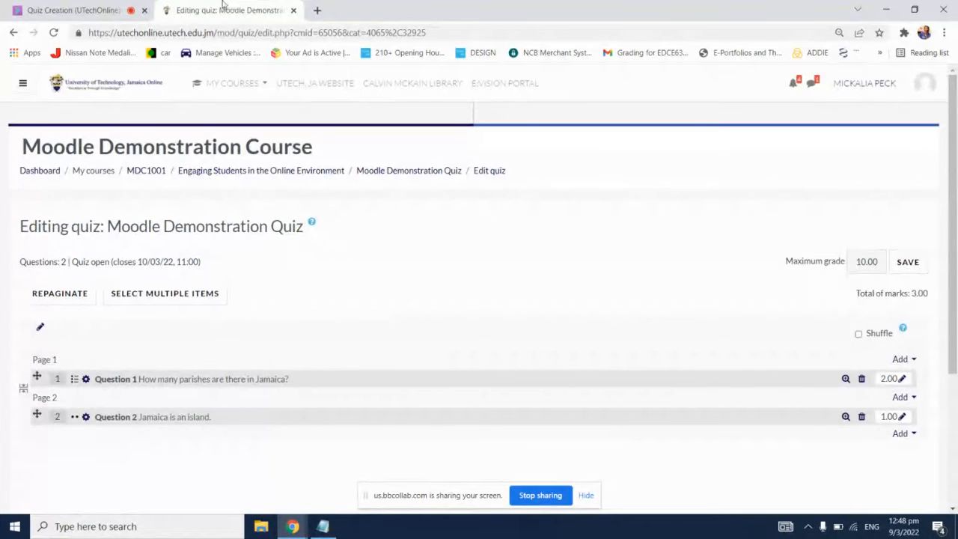
{"action": "scroll", "coordinate": [372, 342], "scroll_direction": "down", "scroll_amount": 1}
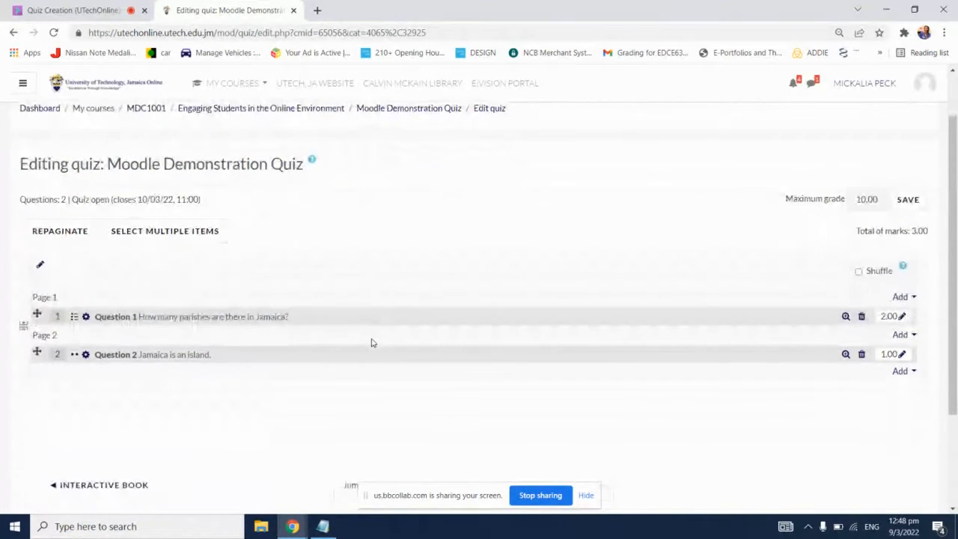
{"action": "left_click", "coordinate": [118, 8]}
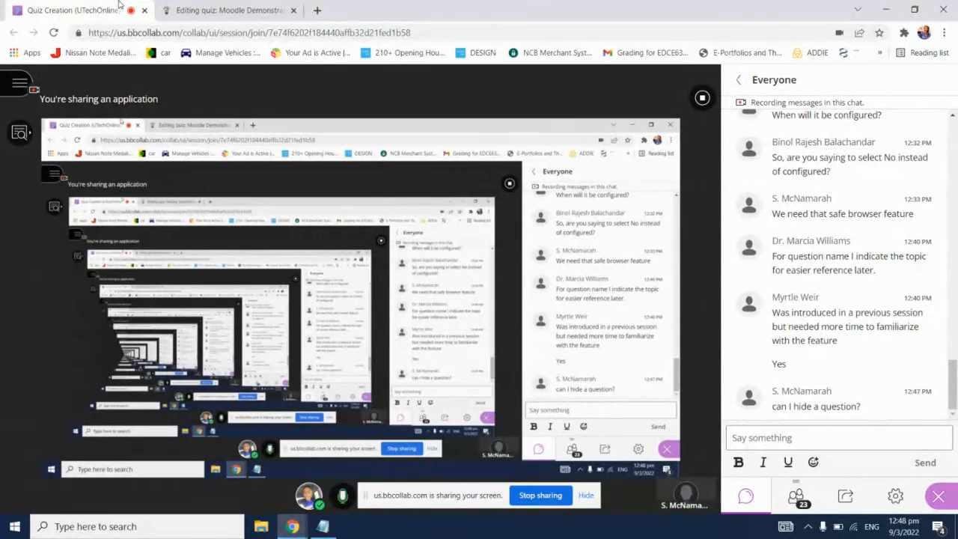
{"action": "left_click", "coordinate": [224, 9]}
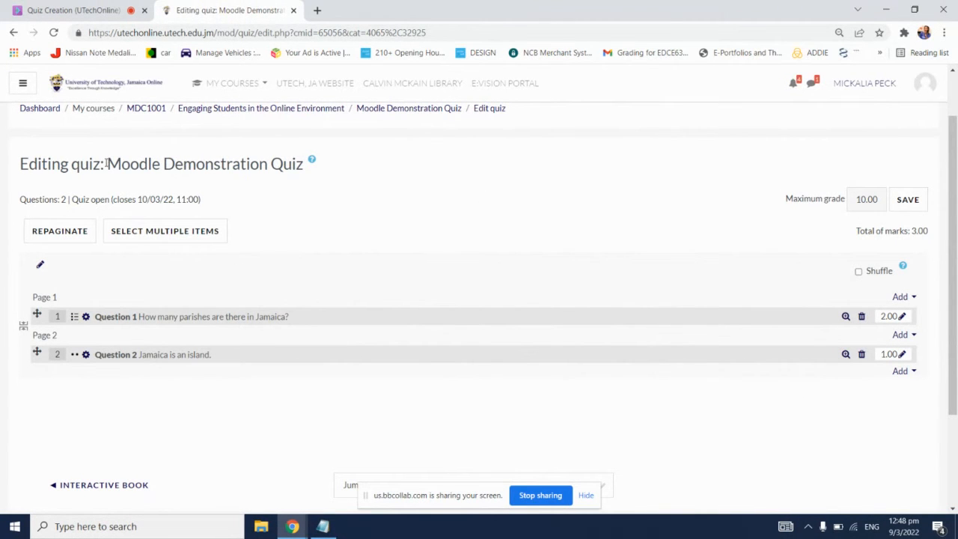
{"action": "left_click_drag", "start_coordinate": [107, 163], "coordinate": [301, 152]}
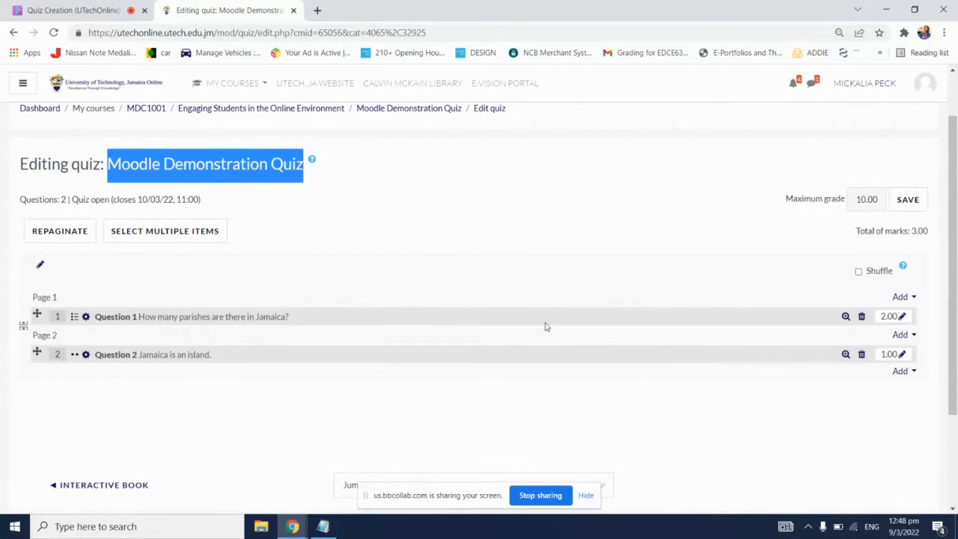
{"action": "left_click", "coordinate": [522, 160]}
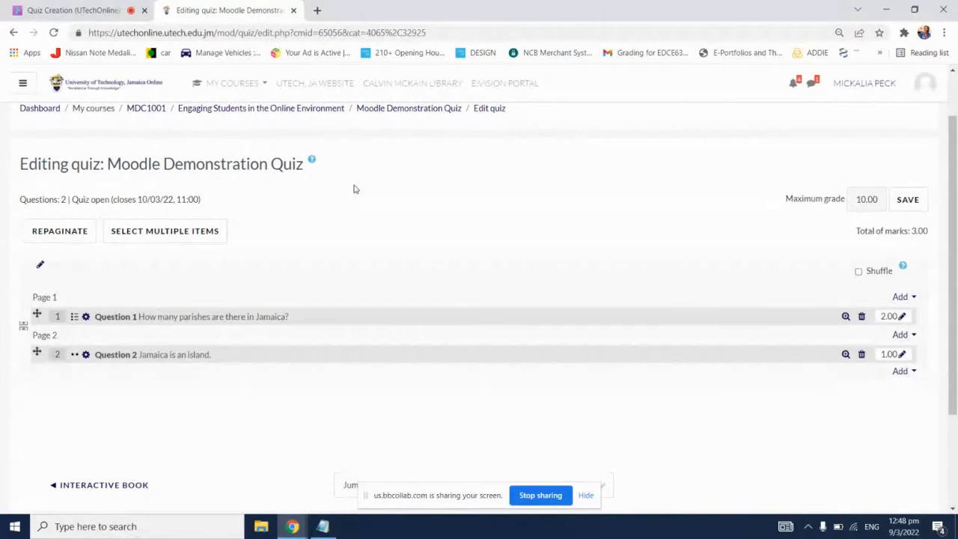
Step: Add a new Essay question to the quiz below Question 2
{"action": "left_click", "coordinate": [902, 372]}
{"action": "left_click", "coordinate": [870, 391]}
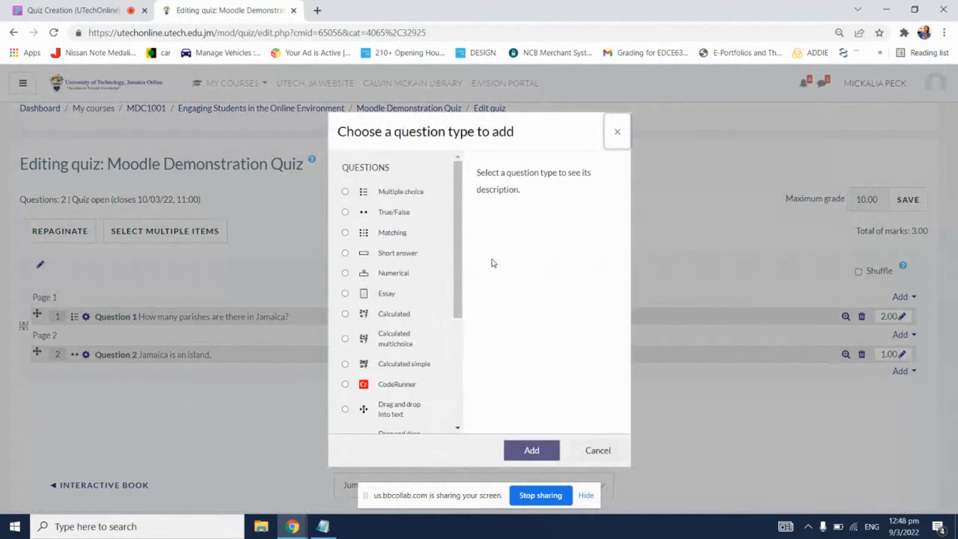
{"action": "left_click", "coordinate": [379, 298]}
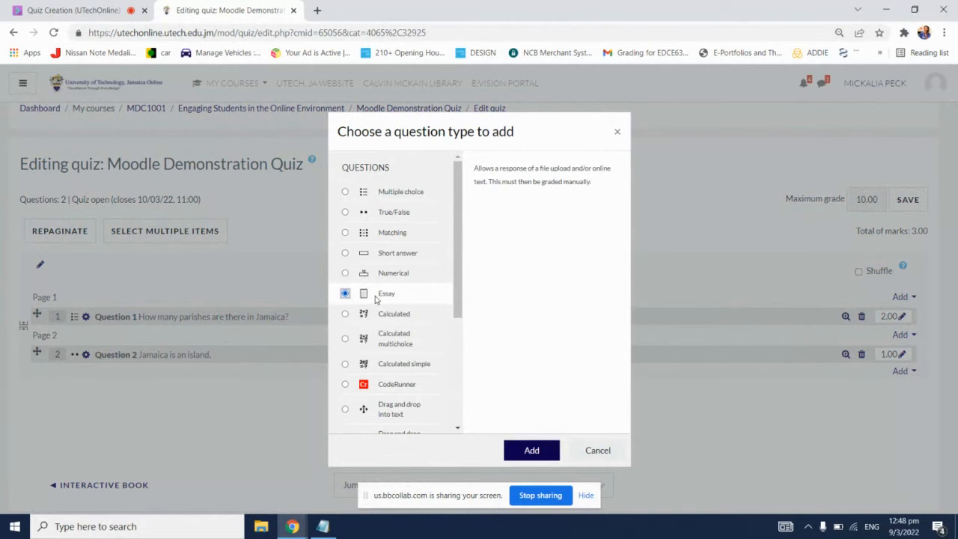
{"action": "double_click", "coordinate": [374, 297]}
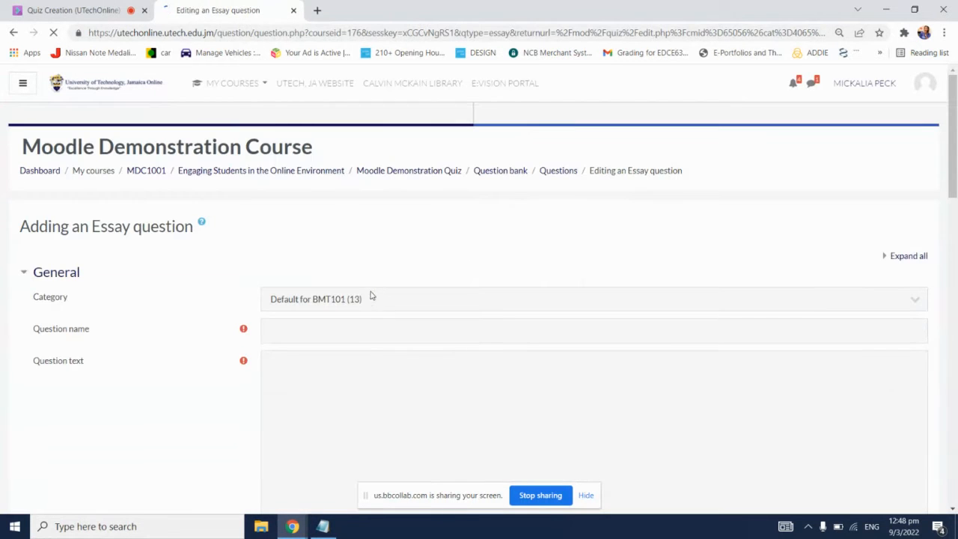
Step: Name the Essay question "Question 3"
{"action": "left_click", "coordinate": [342, 332]}
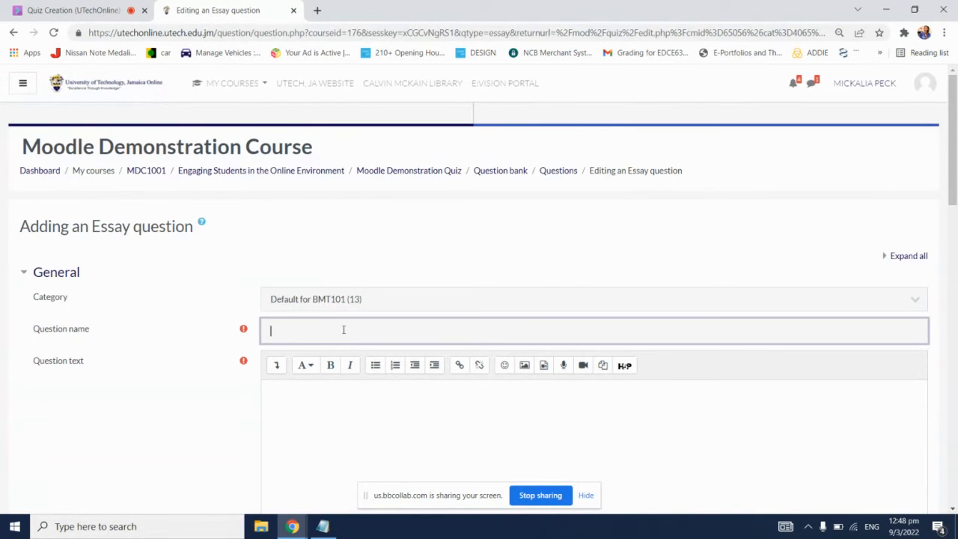
{"action": "type", "text": "Question 3w"}
{"action": "key", "text": "BackSpace"}
Step: Enter "Using 50 - 100 words, write about your experience living in Jamaica." as the Essay question's text
{"action": "left_click", "coordinate": [366, 391]}
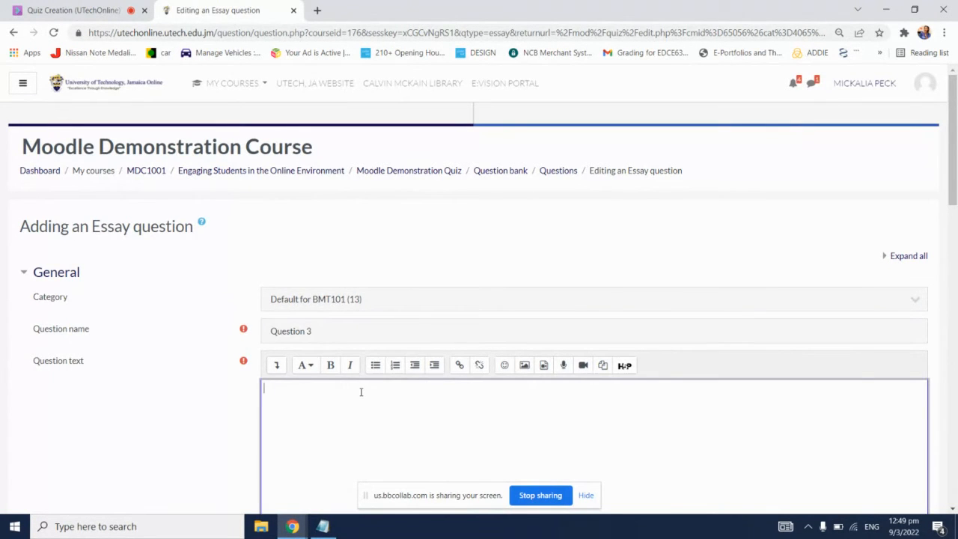
{"action": "scroll", "coordinate": [363, 392], "scroll_direction": "down", "scroll_amount": 1}
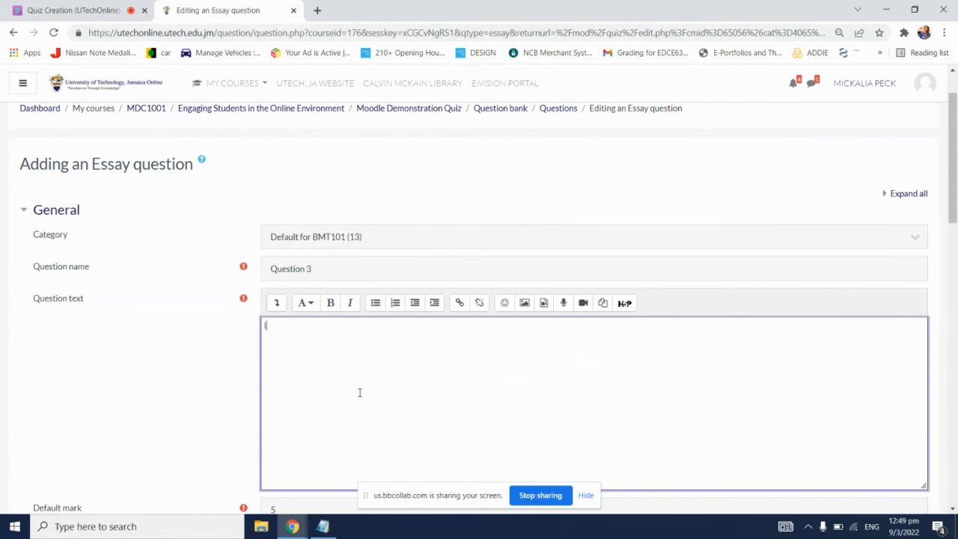
{"action": "type", "text": "n"}
{"action": "type", "text": "Using"}
{"action": "type", "text": " 50 -ml"}
{"action": "key", "text": "BackSpace"}
{"action": "key", "text": "BackSpace"}
{"action": "type", "text": "100 words."}
{"action": "type", "text": " write about y"}
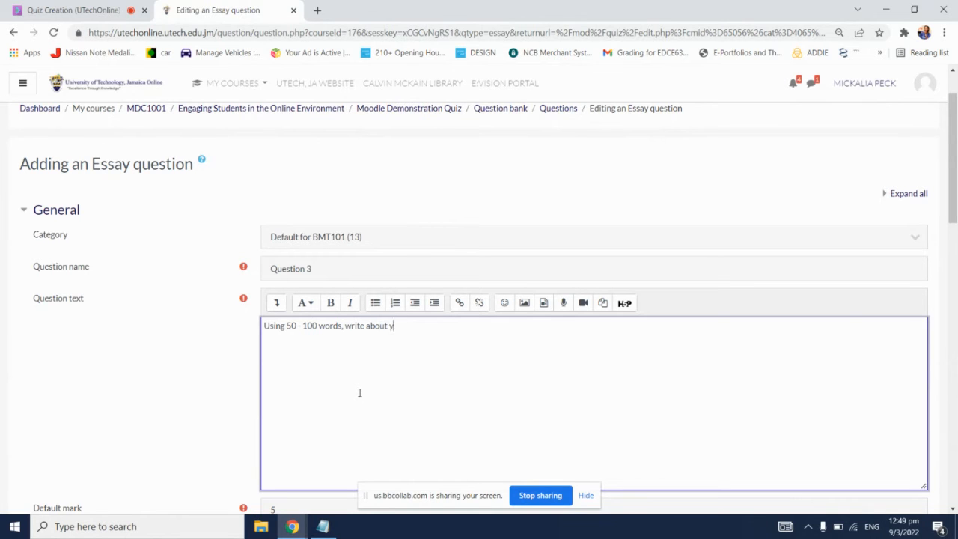
{"action": "type", "text": "our experience iliving in J"}
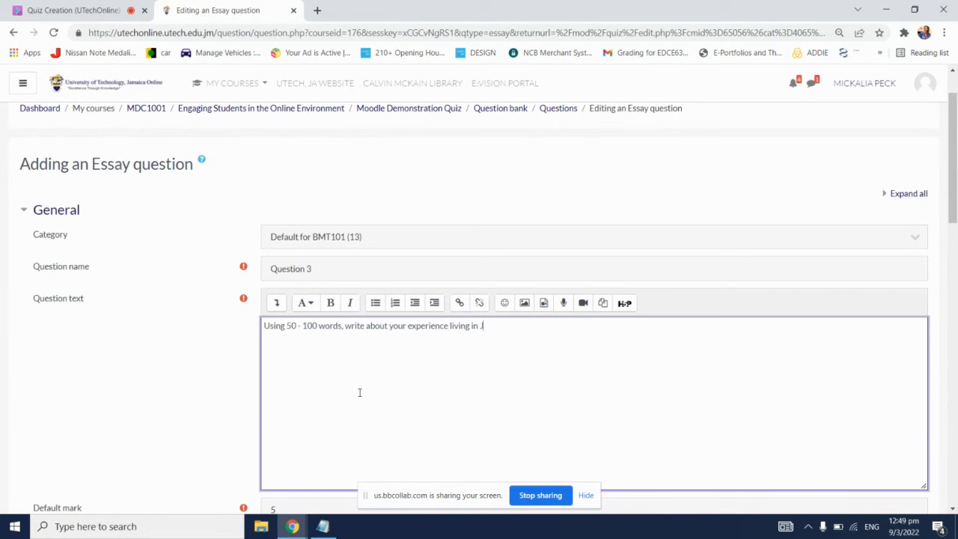
{"action": "type", "text": "amaica."}
Step: Review the Essay question's default mark and examine the available response formats, leaving the selection as it is
{"action": "scroll", "coordinate": [161, 320], "scroll_direction": "down", "scroll_amount": 2}
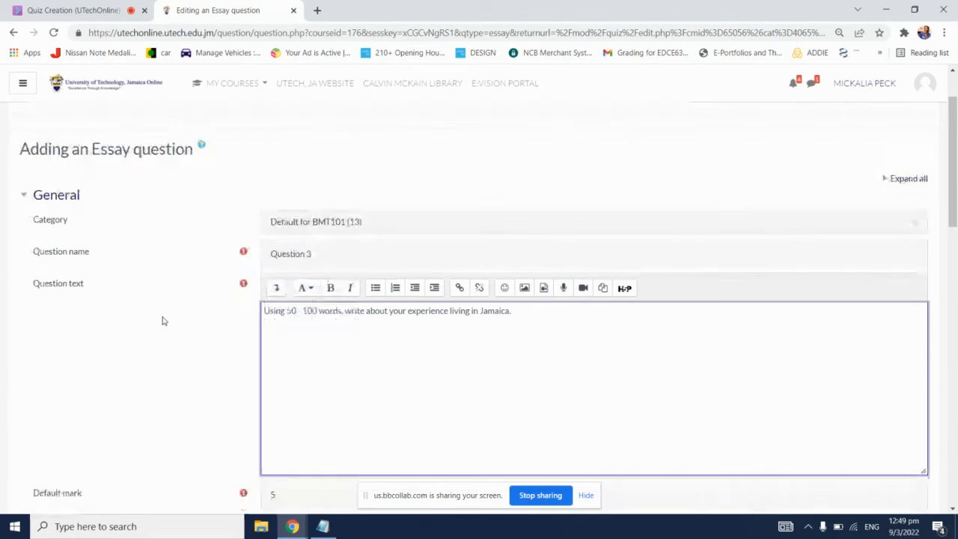
{"action": "scroll", "coordinate": [161, 321], "scroll_direction": "down", "scroll_amount": 2}
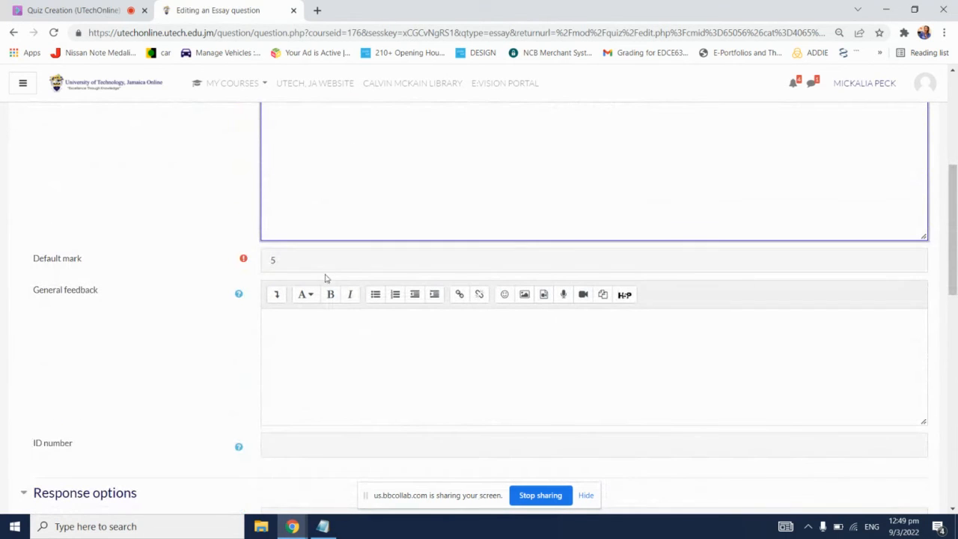
{"action": "left_click", "coordinate": [327, 260]}
{"action": "scroll", "coordinate": [320, 312], "scroll_direction": "up", "scroll_amount": 3}
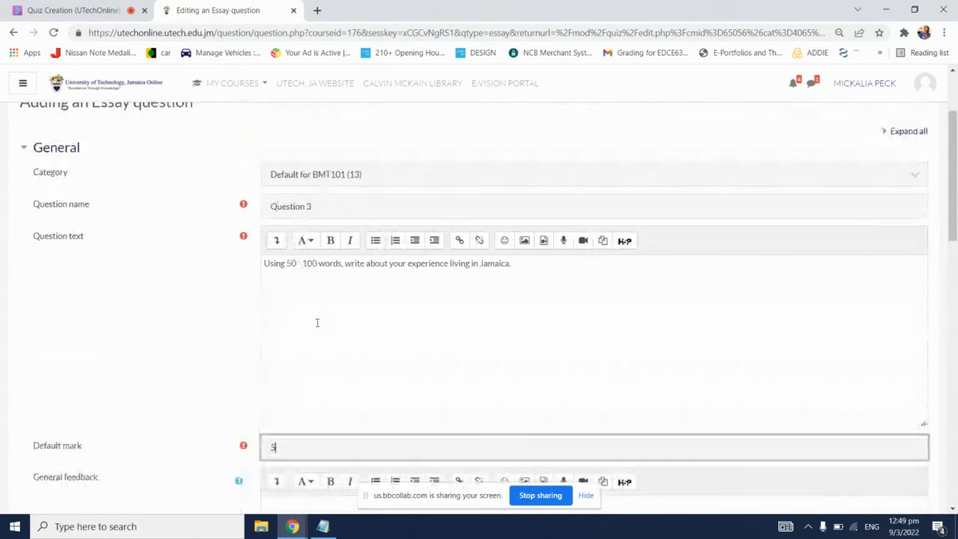
{"action": "scroll", "coordinate": [315, 324], "scroll_direction": "down", "scroll_amount": 2}
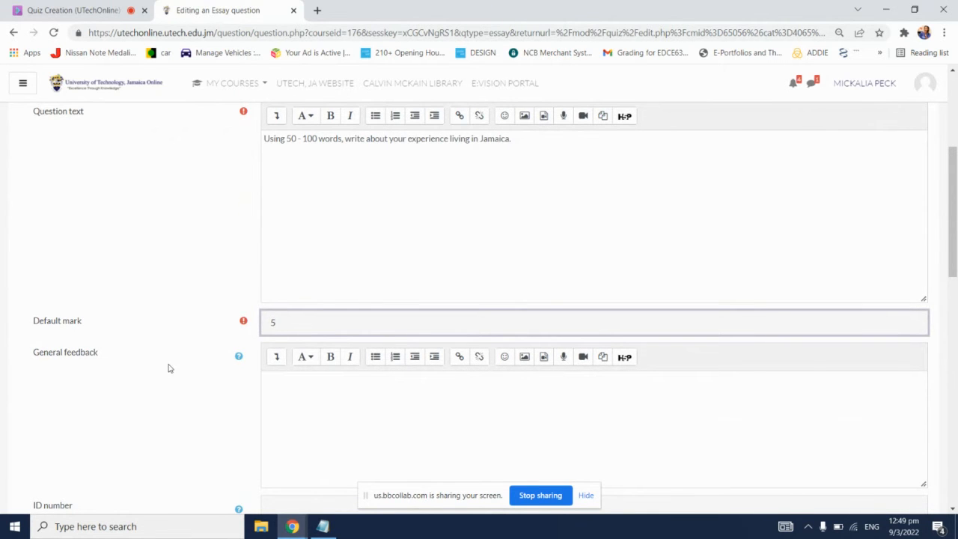
{"action": "scroll", "coordinate": [171, 367], "scroll_direction": "down", "scroll_amount": 1}
{"action": "scroll", "coordinate": [168, 365], "scroll_direction": "down", "scroll_amount": 4}
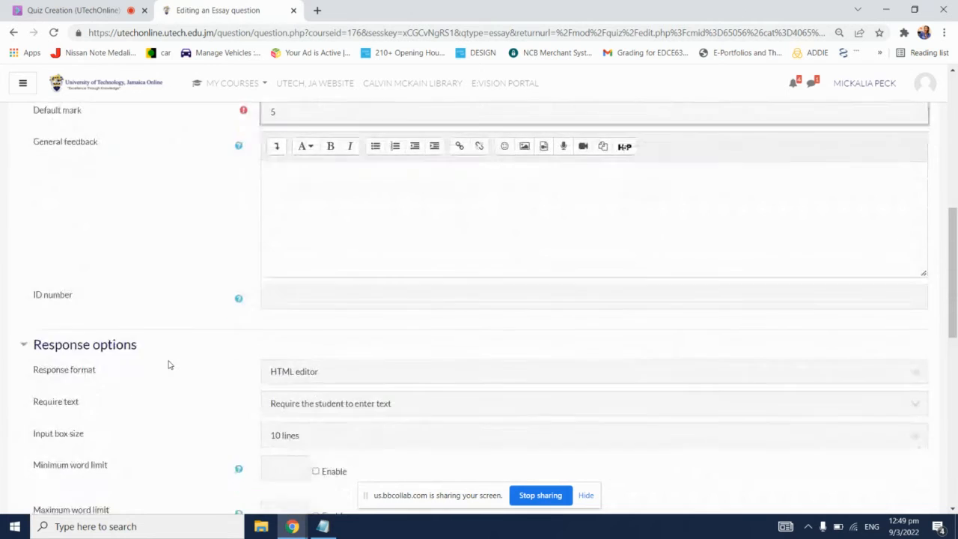
{"action": "scroll", "coordinate": [169, 364], "scroll_direction": "down", "scroll_amount": 1}
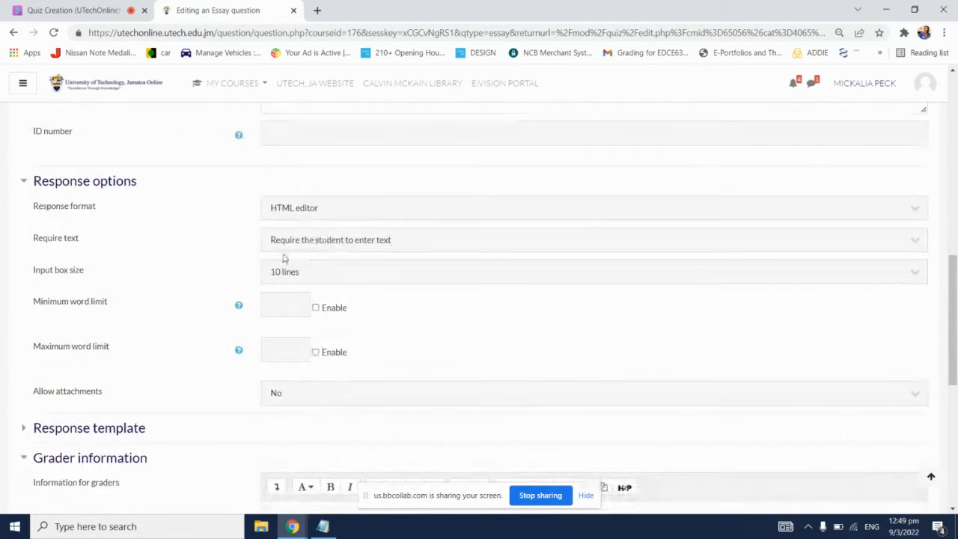
{"action": "left_click", "coordinate": [389, 214]}
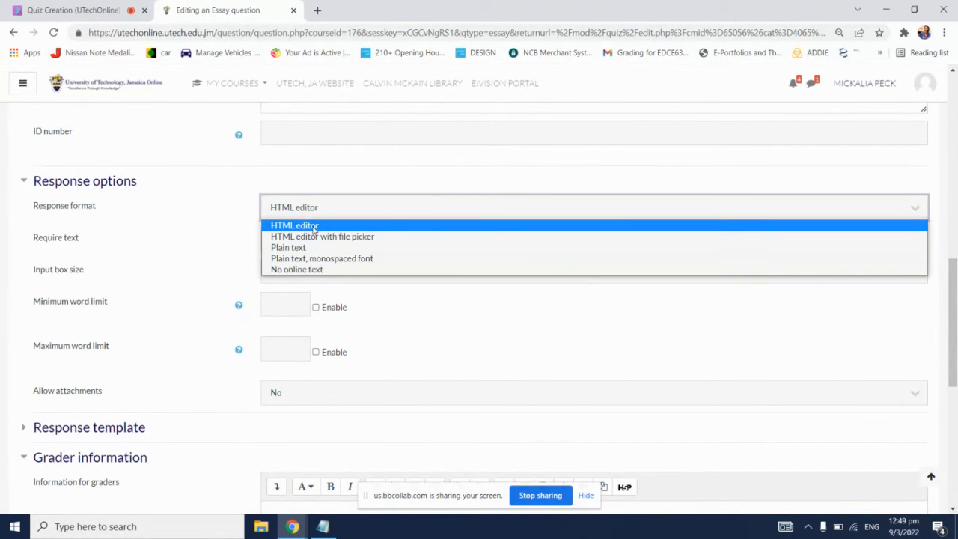
{"action": "left_click", "coordinate": [246, 190]}
Step: Expand the general feedback editor's toolbar to examine its formatting tools, and compare them with the response format choices
{"action": "scroll", "coordinate": [252, 221], "scroll_direction": "up", "scroll_amount": 3}
{"action": "scroll", "coordinate": [250, 222], "scroll_direction": "up", "scroll_amount": 2}
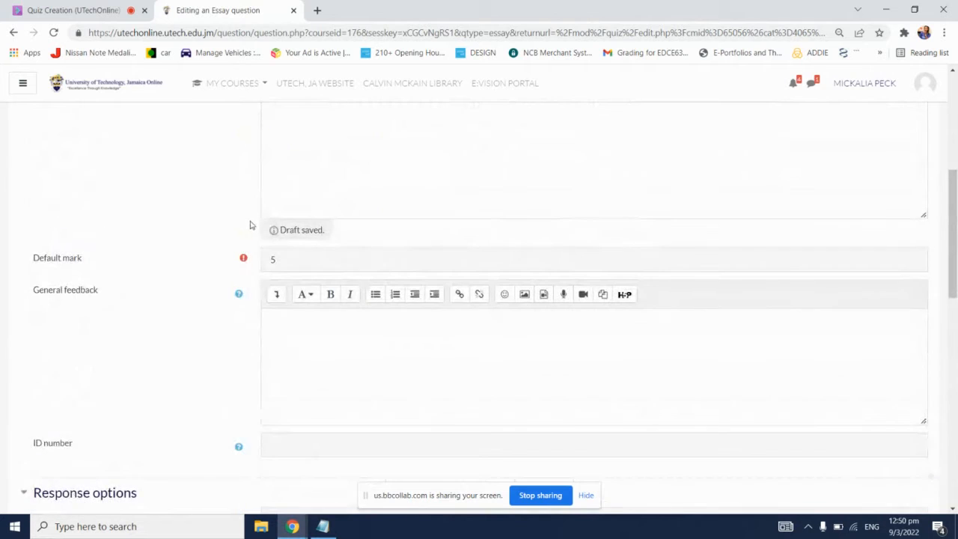
{"action": "scroll", "coordinate": [352, 262], "scroll_direction": "down", "scroll_amount": 1}
{"action": "left_click", "coordinate": [338, 259]}
{"action": "left_click", "coordinate": [276, 232]}
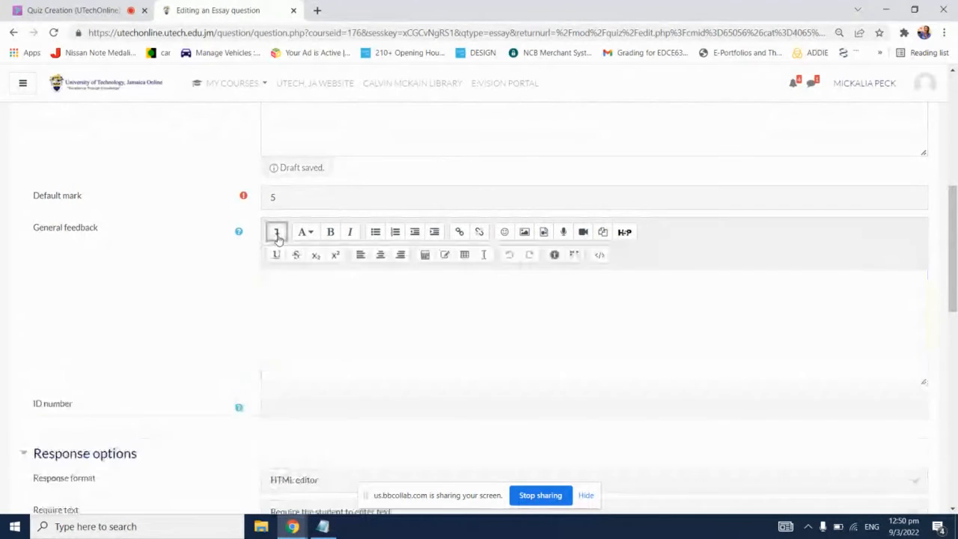
{"action": "scroll", "coordinate": [455, 272], "scroll_direction": "down", "scroll_amount": 1}
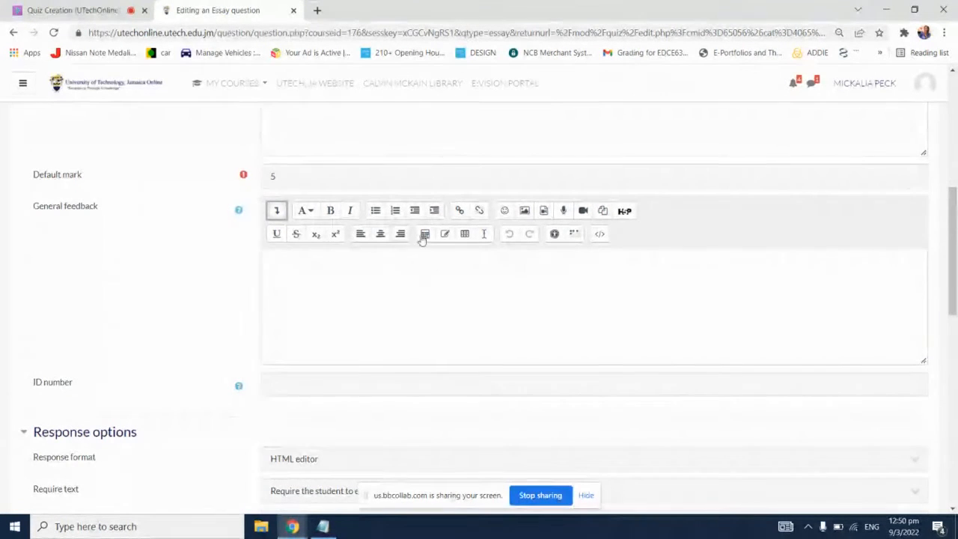
{"action": "scroll", "coordinate": [466, 291], "scroll_direction": "down", "scroll_amount": 1}
{"action": "left_click", "coordinate": [366, 395]}
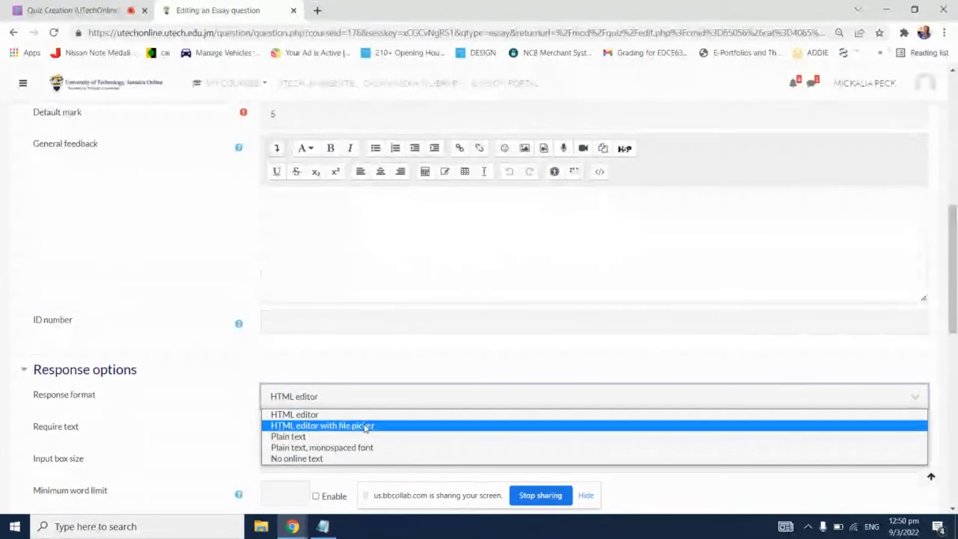
{"action": "left_click", "coordinate": [488, 221]}
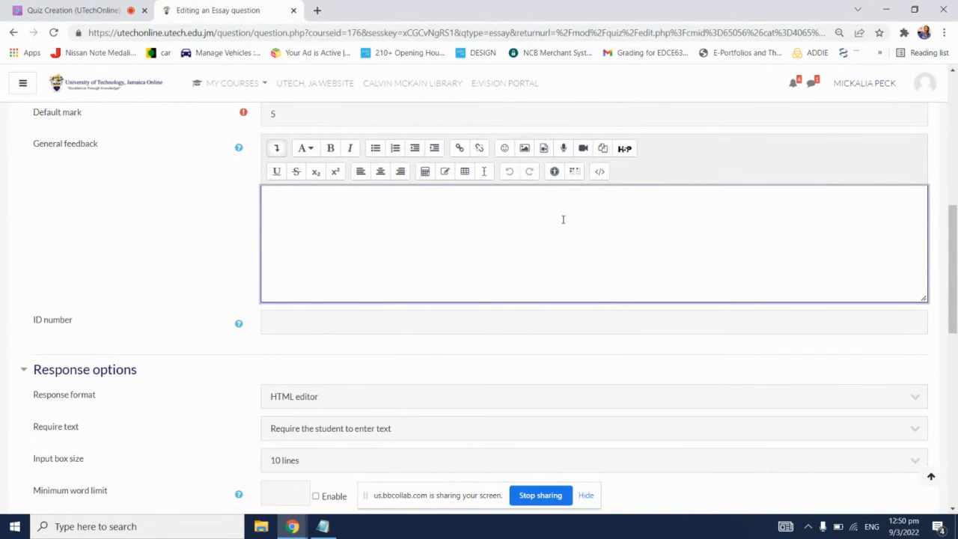
Step: Try Plain text as the Essay question's response format, and return it to HTML editor
{"action": "left_click", "coordinate": [669, 394]}
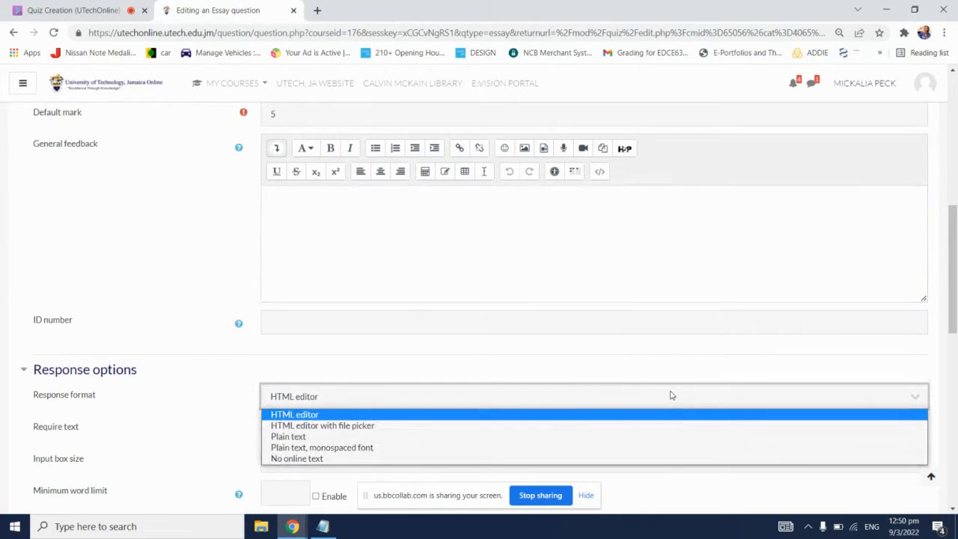
{"action": "left_click", "coordinate": [340, 440]}
{"action": "left_click", "coordinate": [359, 242]}
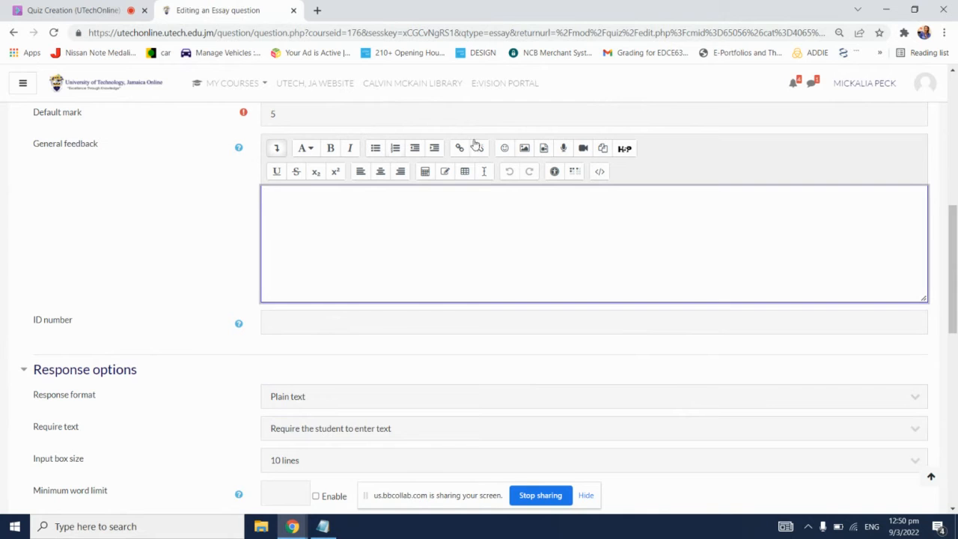
{"action": "left_click", "coordinate": [452, 395]}
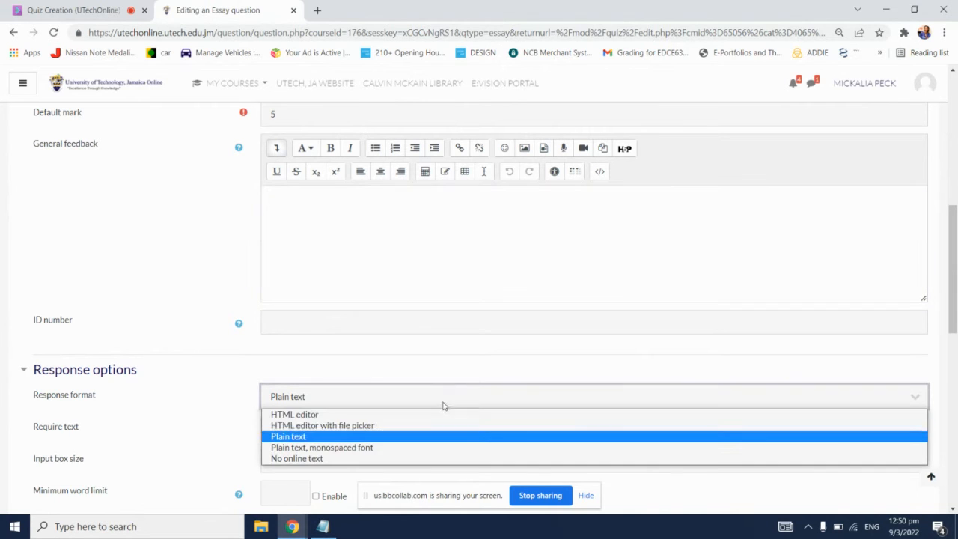
{"action": "left_click", "coordinate": [308, 415]}
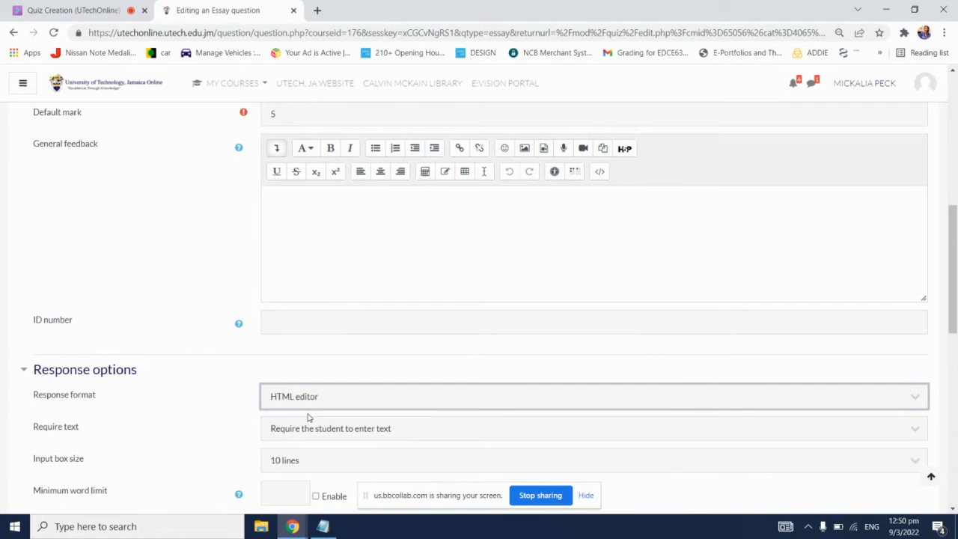
{"action": "left_click", "coordinate": [178, 284]}
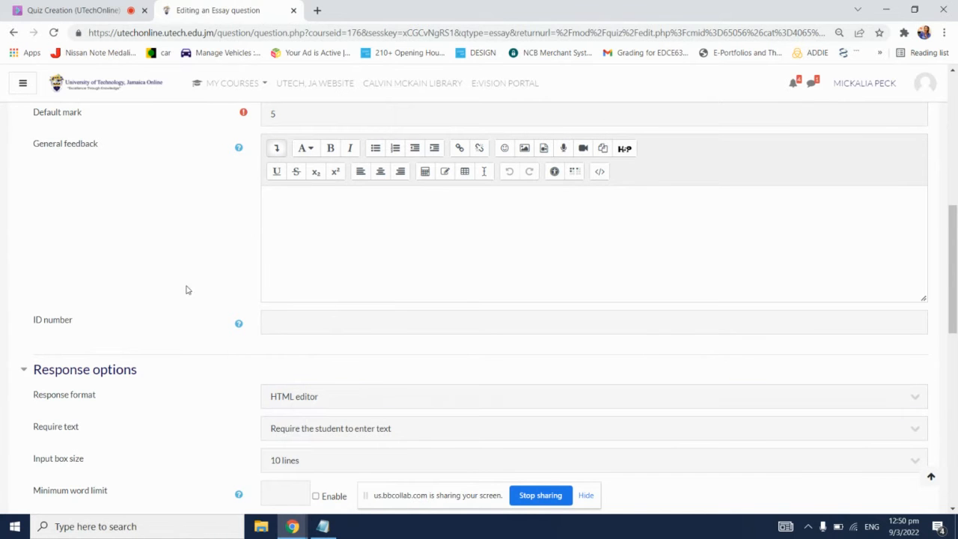
Step: Examine the Require text choices, keeping "Require the student to enter text" selected for the Essay question
{"action": "scroll", "coordinate": [193, 308], "scroll_direction": "down", "scroll_amount": 3}
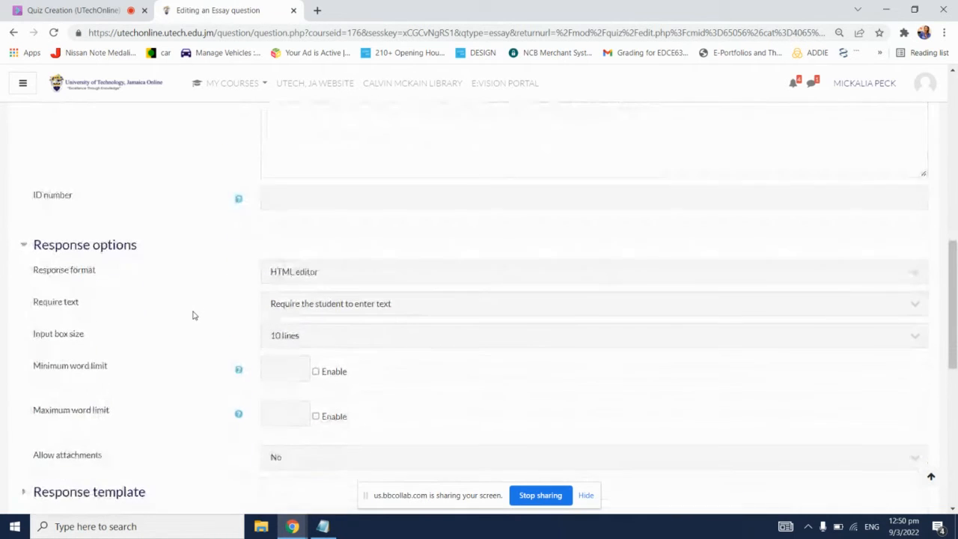
{"action": "left_click", "coordinate": [410, 301]}
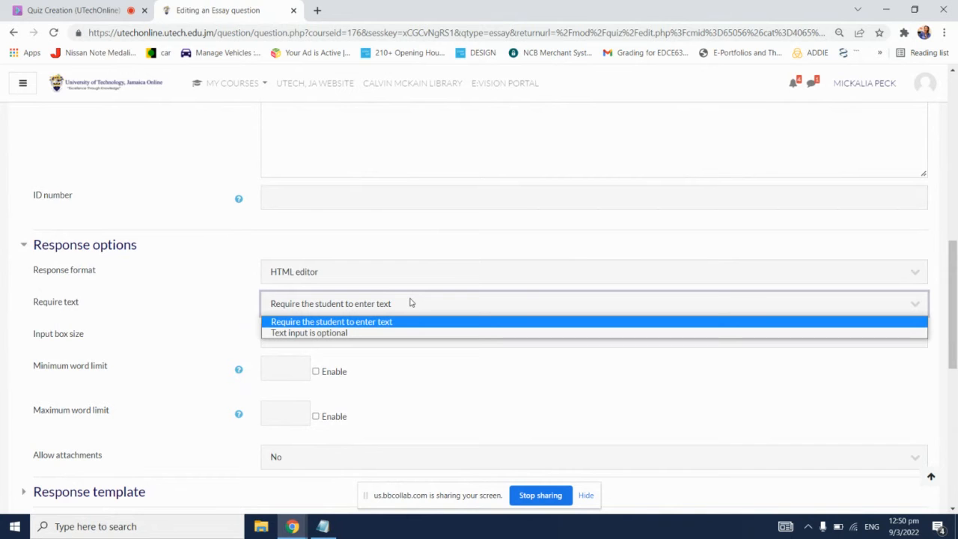
{"action": "left_click", "coordinate": [413, 323]}
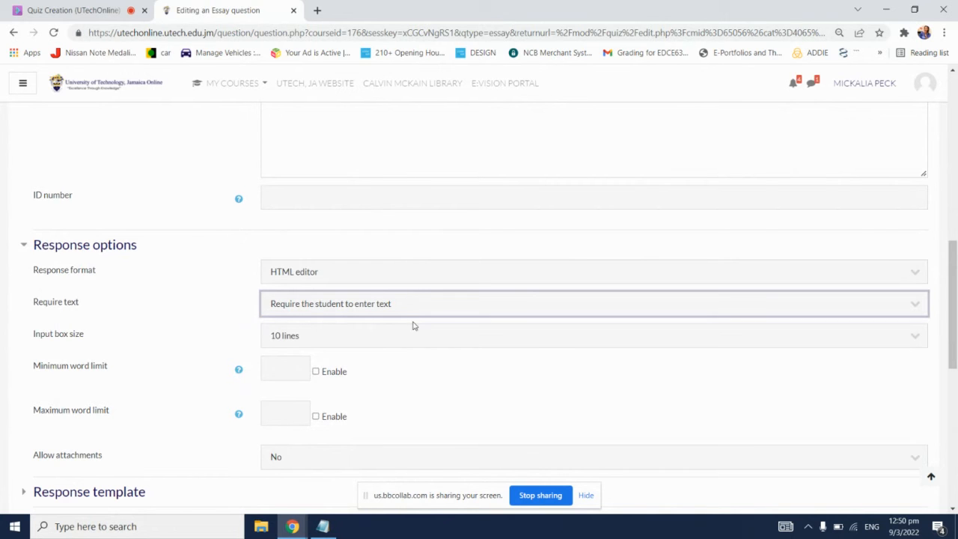
{"action": "scroll", "coordinate": [431, 250], "scroll_direction": "up", "scroll_amount": 2}
{"action": "left_click", "coordinate": [431, 251]}
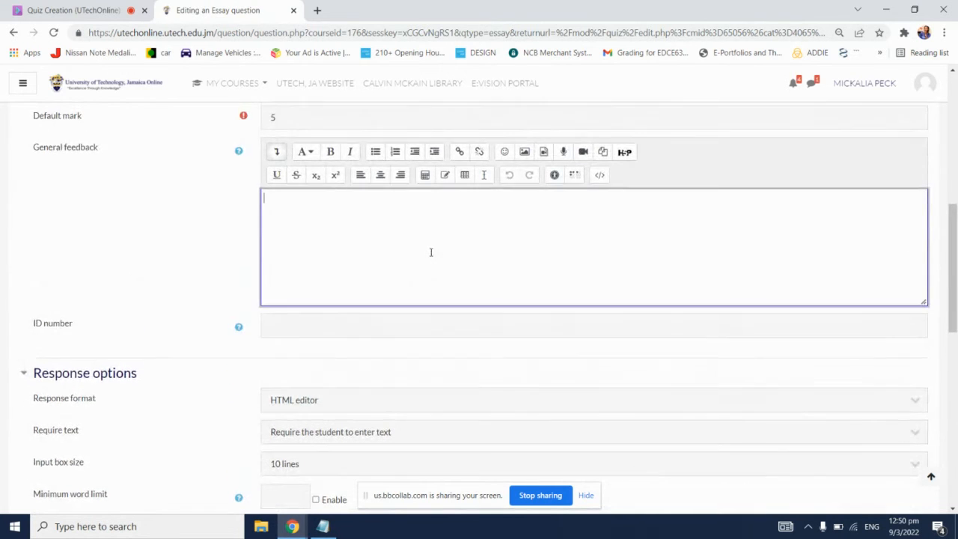
{"action": "scroll", "coordinate": [431, 251], "scroll_direction": "up", "scroll_amount": 4}
Step: Set the Essay question's input box size to 40 lines
{"action": "scroll", "coordinate": [431, 255], "scroll_direction": "down", "scroll_amount": 5}
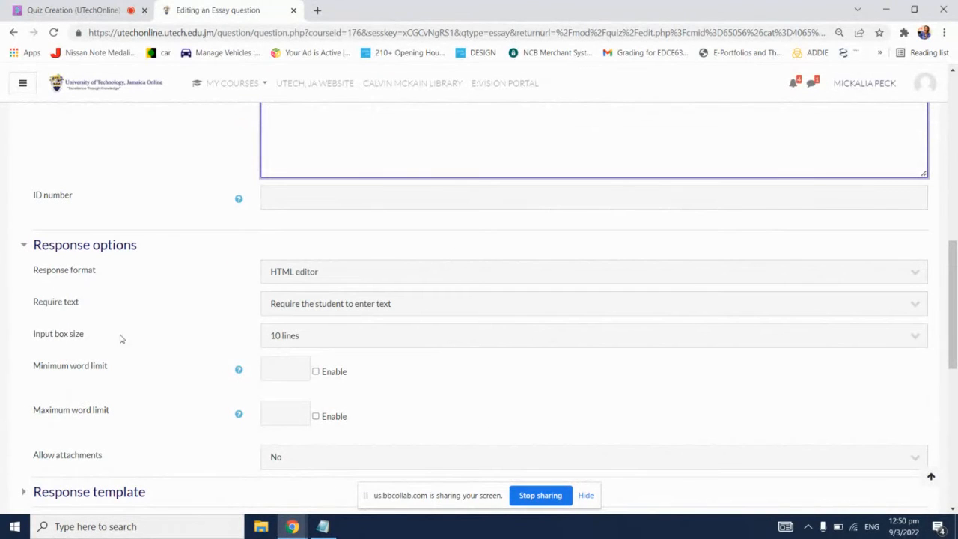
{"action": "left_click", "coordinate": [558, 334]}
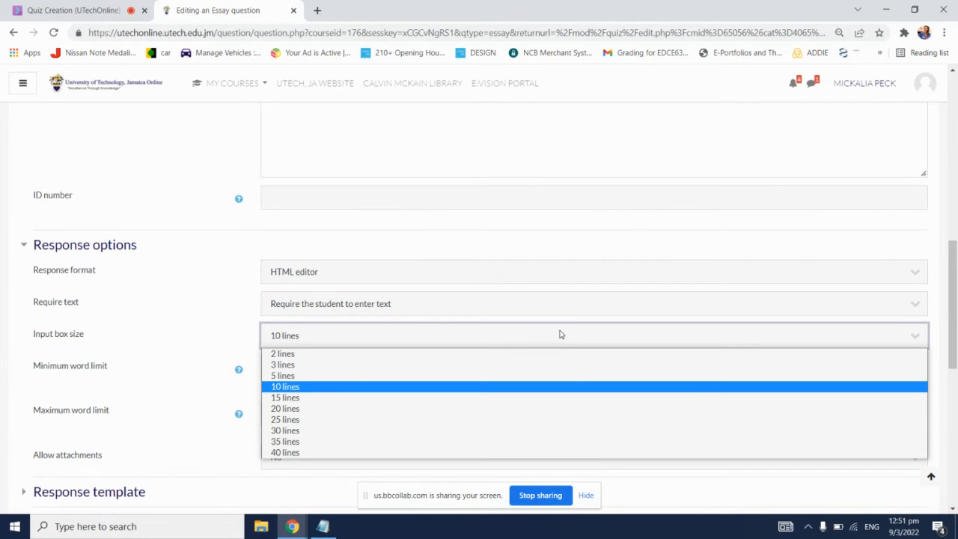
{"action": "left_click", "coordinate": [355, 454]}
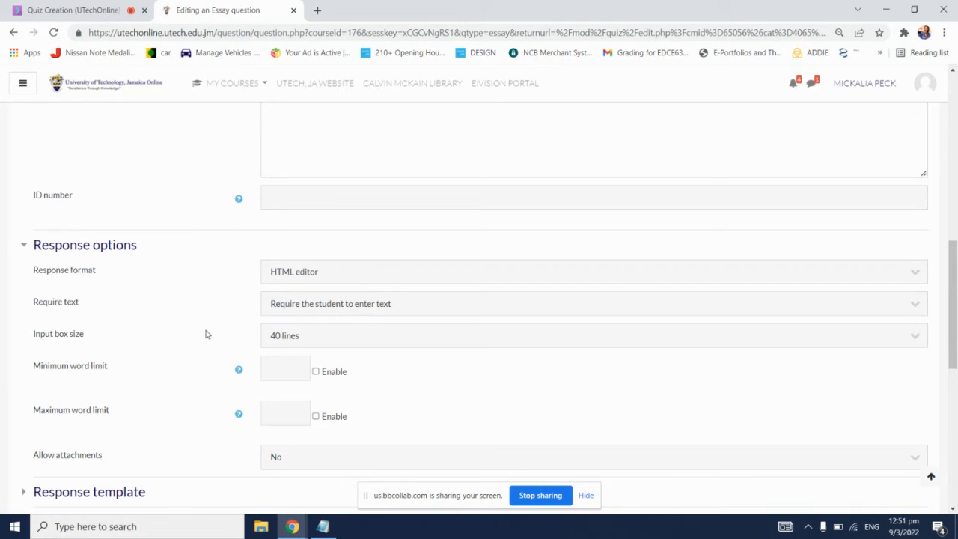
{"action": "scroll", "coordinate": [206, 335], "scroll_direction": "down", "scroll_amount": 1}
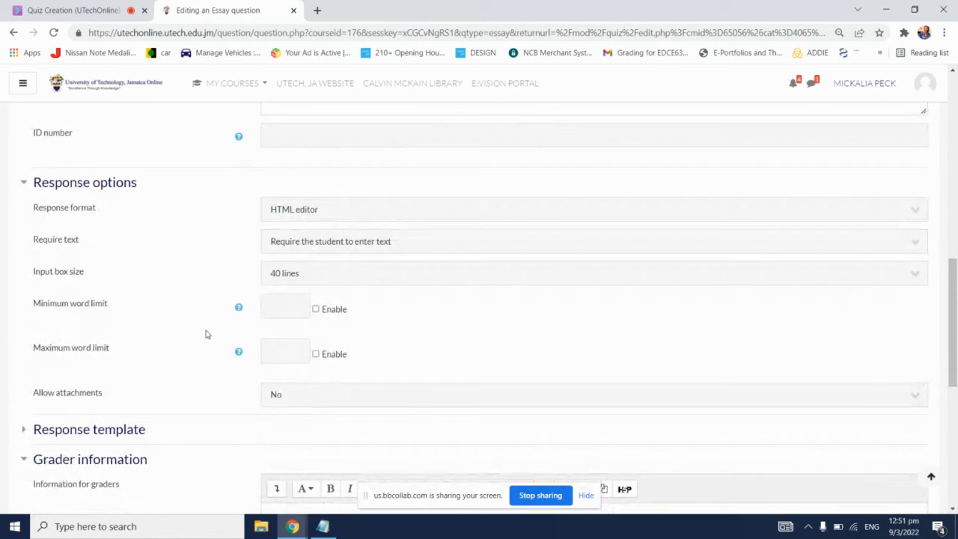
{"action": "left_click", "coordinate": [294, 281]}
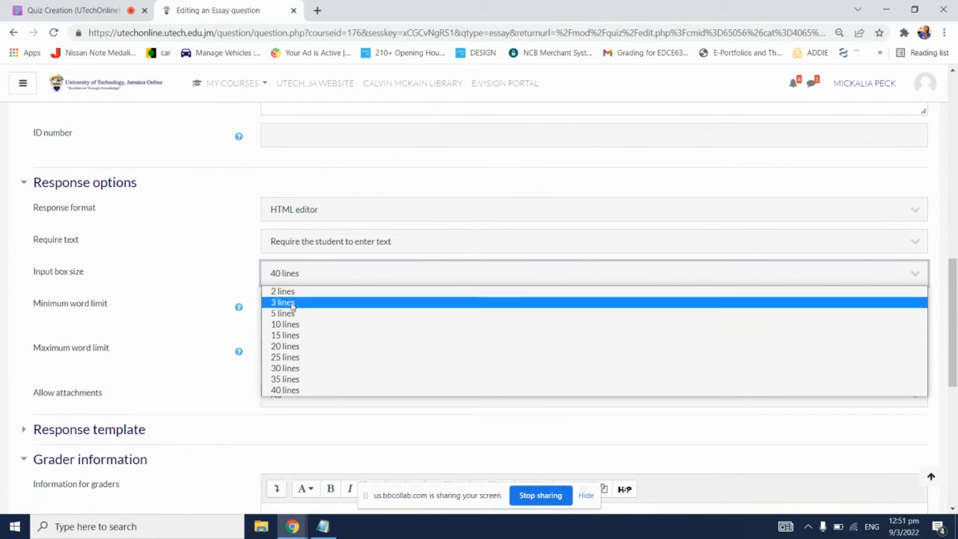
{"action": "left_click", "coordinate": [218, 263]}
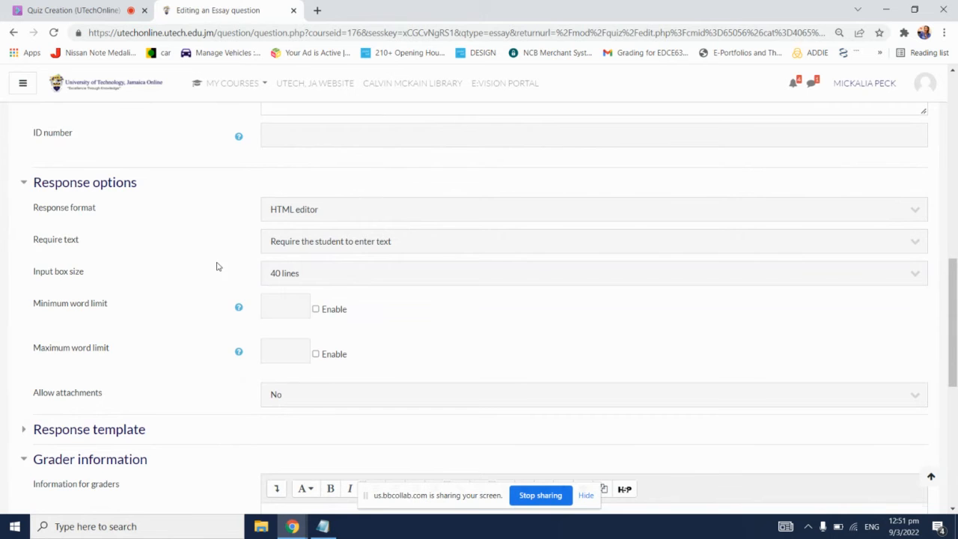
Step: Enable both word limits for the Essay question, with a minimum of 50 and a maximum of 100 words
{"action": "scroll", "coordinate": [217, 266], "scroll_direction": "up", "scroll_amount": 6}
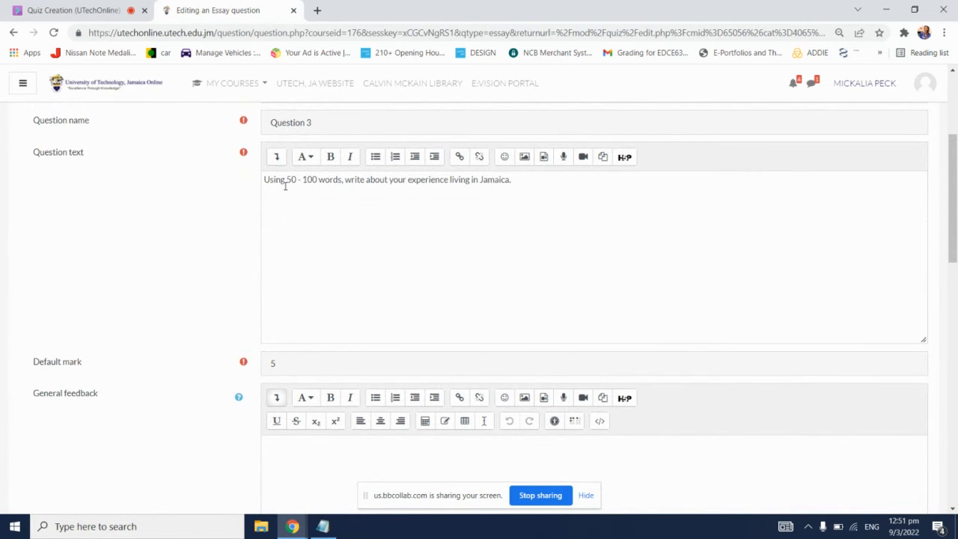
{"action": "scroll", "coordinate": [225, 303], "scroll_direction": "down", "scroll_amount": 5}
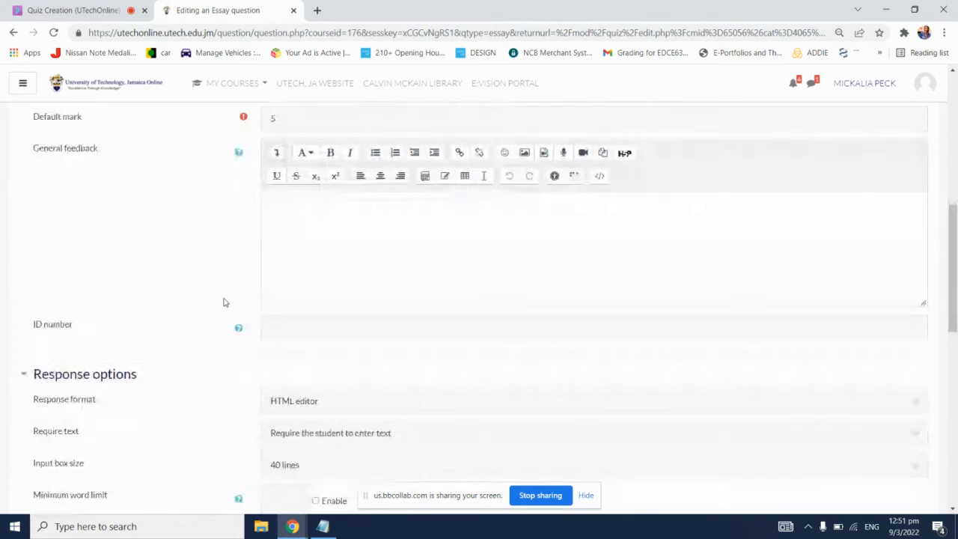
{"action": "scroll", "coordinate": [223, 302], "scroll_direction": "down", "scroll_amount": 1}
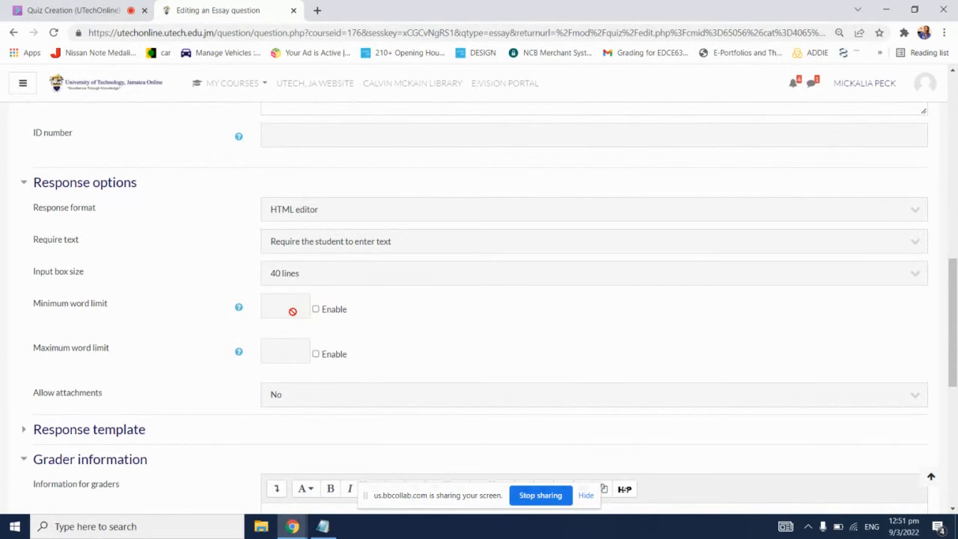
{"action": "left_click", "coordinate": [315, 309]}
{"action": "left_click", "coordinate": [293, 301]}
{"action": "type", "text": "50"}
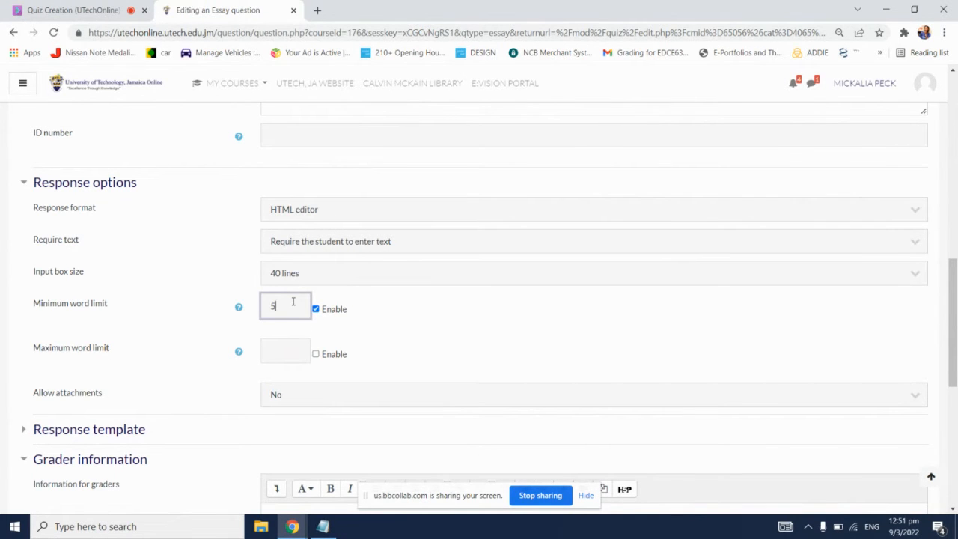
{"action": "left_click", "coordinate": [337, 357]}
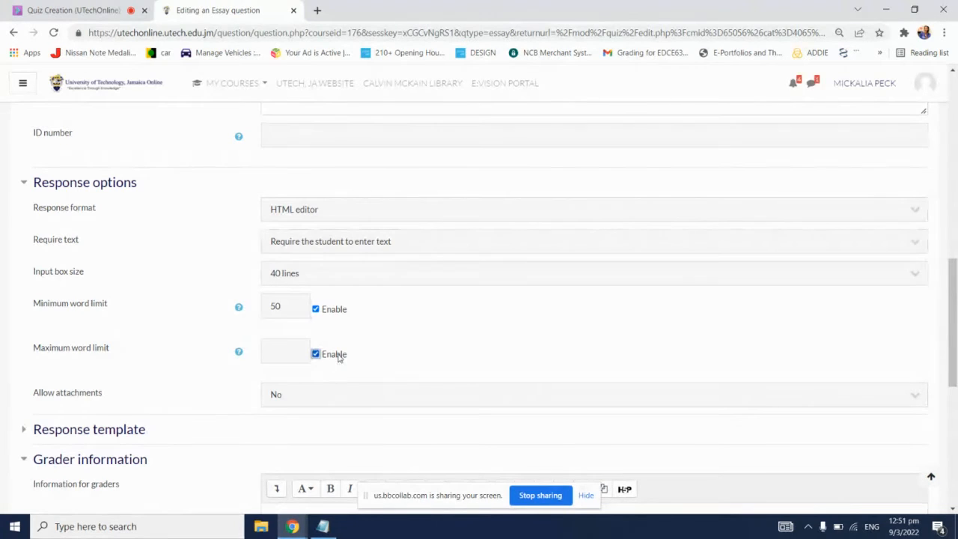
{"action": "left_click", "coordinate": [299, 359]}
{"action": "type", "text": "100"}
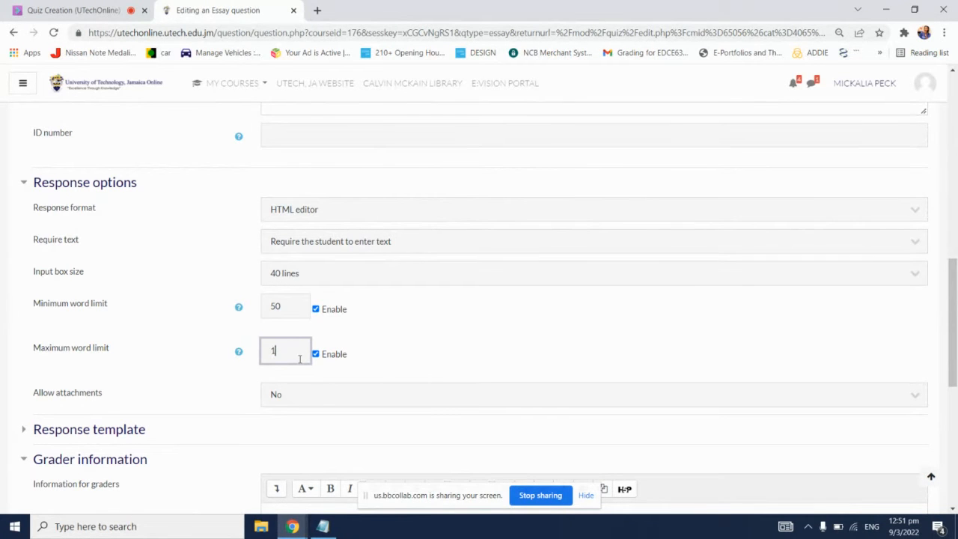
{"action": "left_click", "coordinate": [377, 337]}
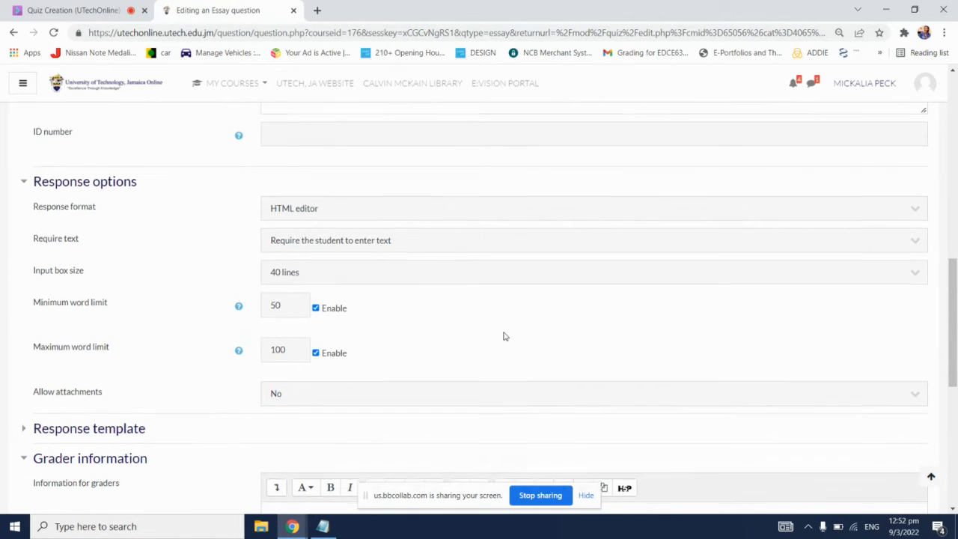
Step: Review the Essay question's settings from the question text to the grader information, and save the question to the quiz
{"action": "scroll", "coordinate": [524, 337], "scroll_direction": "down", "scroll_amount": 1}
{"action": "scroll", "coordinate": [548, 338], "scroll_direction": "down", "scroll_amount": 1}
{"action": "scroll", "coordinate": [574, 327], "scroll_direction": "down", "scroll_amount": 2}
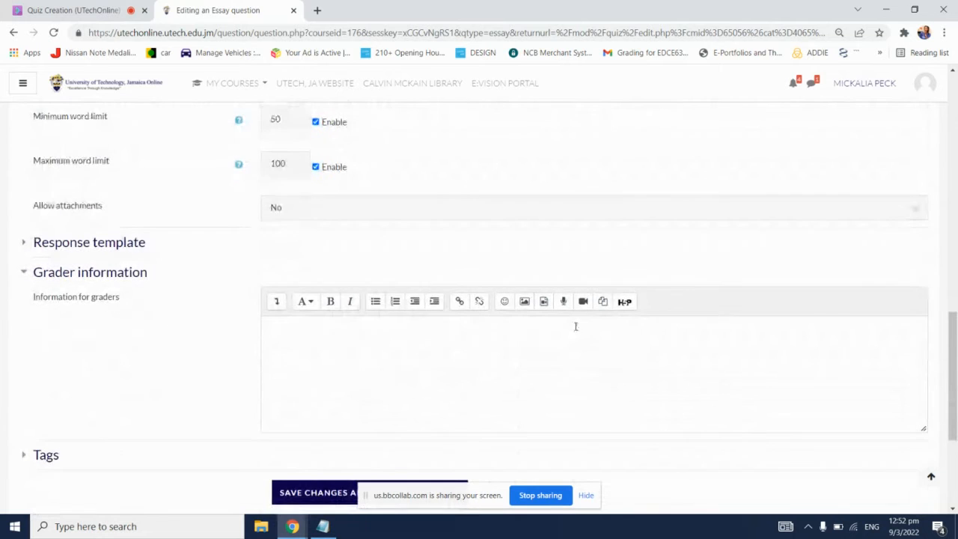
{"action": "scroll", "coordinate": [577, 330], "scroll_direction": "up", "scroll_amount": 7}
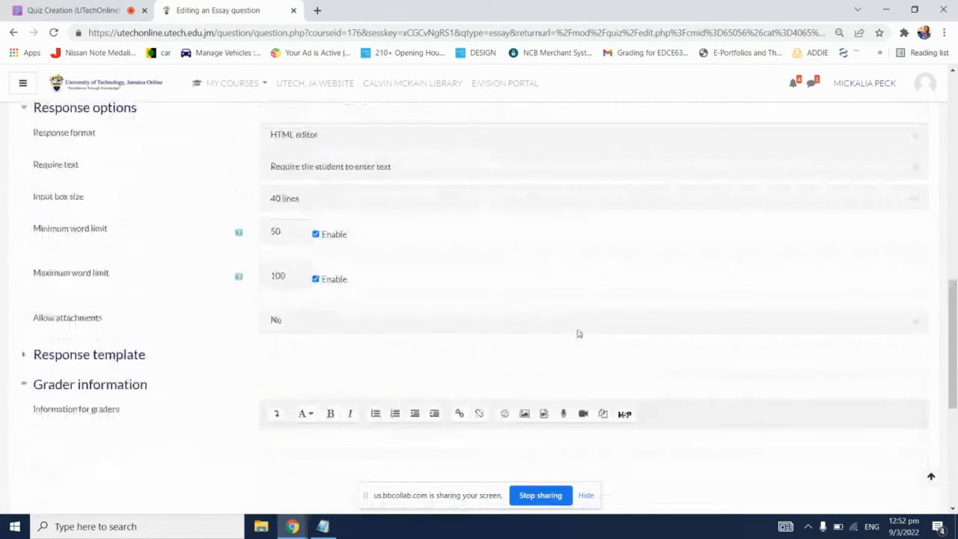
{"action": "scroll", "coordinate": [577, 334], "scroll_direction": "up", "scroll_amount": 5}
{"action": "scroll", "coordinate": [580, 335], "scroll_direction": "down", "scroll_amount": 4}
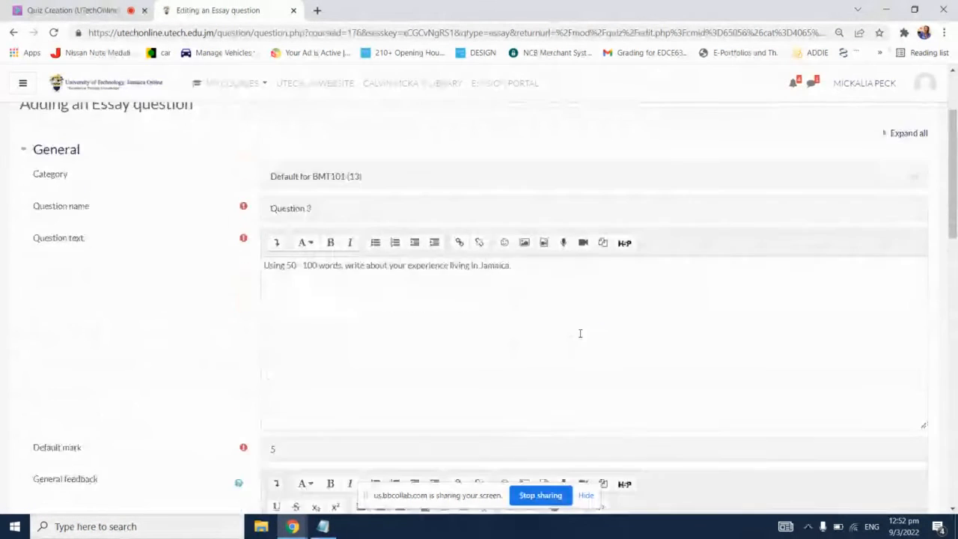
{"action": "scroll", "coordinate": [582, 338], "scroll_direction": "down", "scroll_amount": 5}
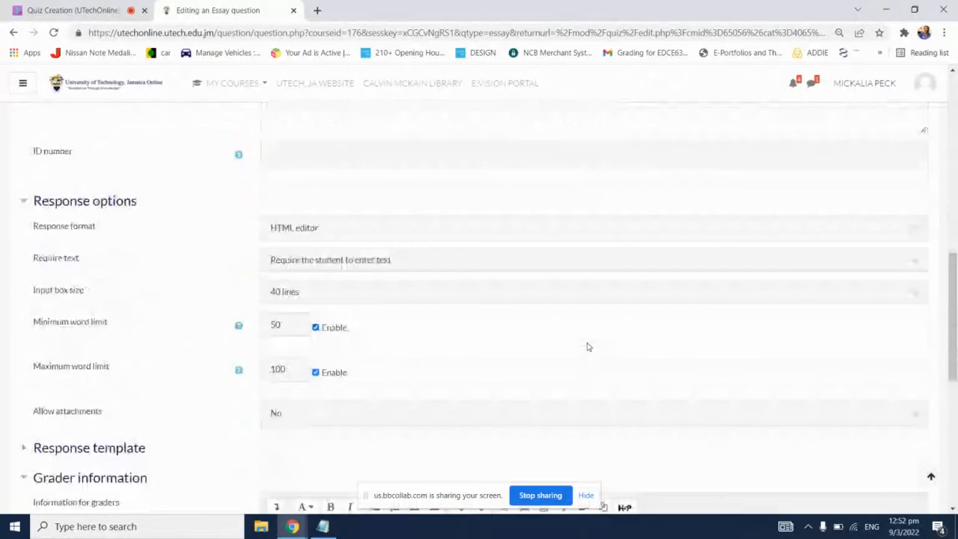
{"action": "scroll", "coordinate": [587, 348], "scroll_direction": "down", "scroll_amount": 5}
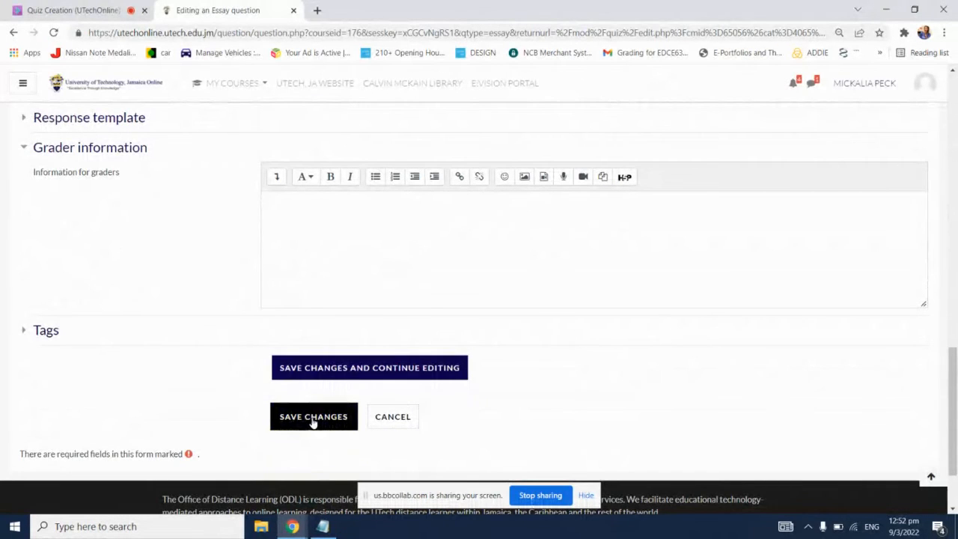
{"action": "left_click", "coordinate": [312, 420]}
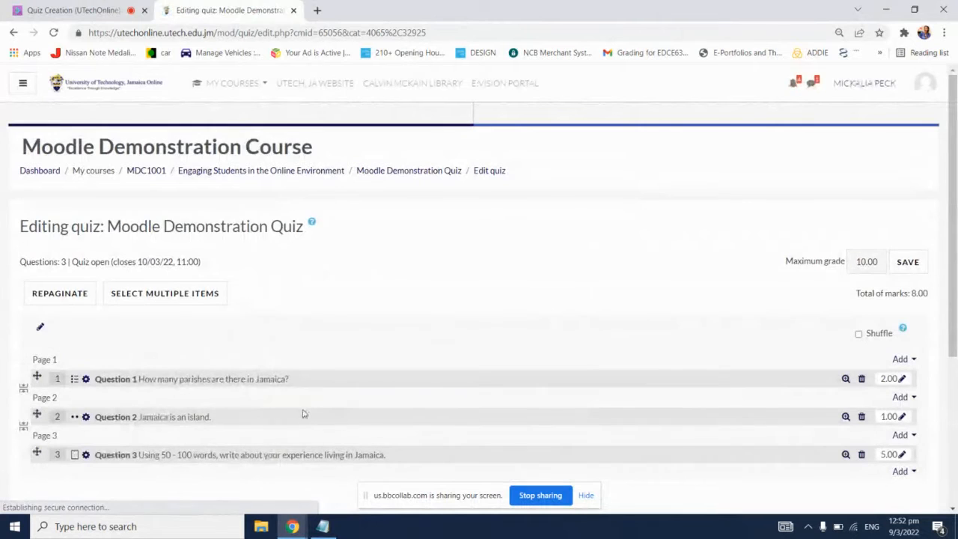
Step: Preview Question 3 from the quiz's question list in a maximized window and look over the response box
{"action": "scroll", "coordinate": [315, 425], "scroll_direction": "down", "scroll_amount": 2}
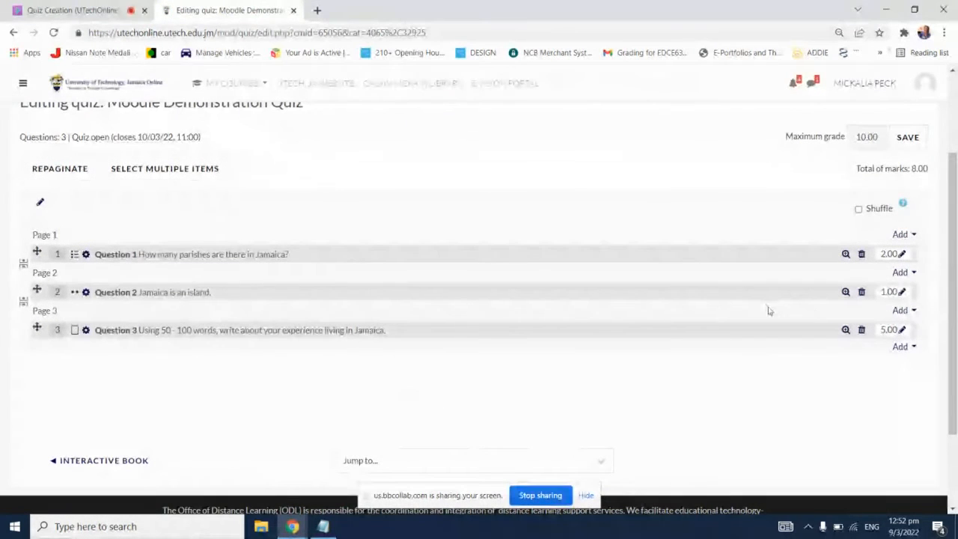
{"action": "left_click", "coordinate": [845, 331]}
{"action": "left_click", "coordinate": [461, 11]}
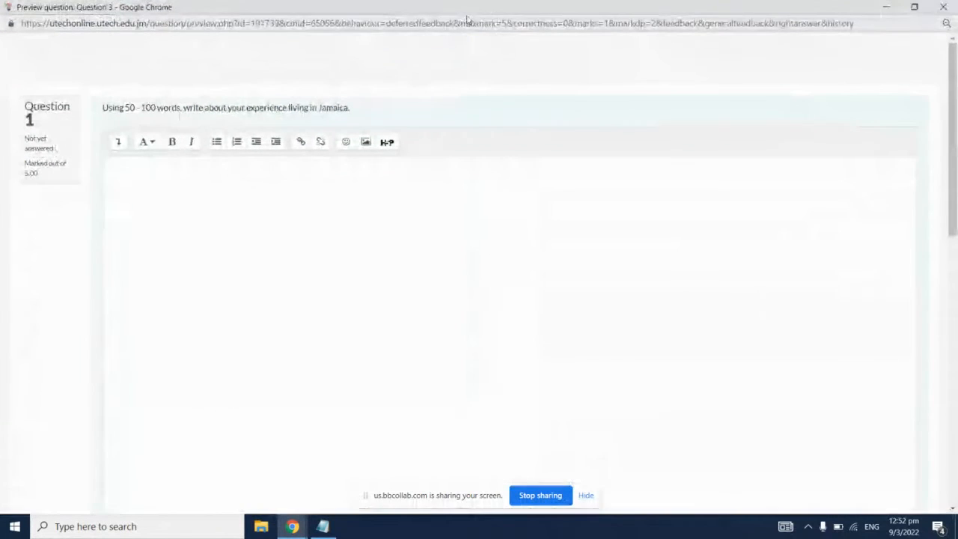
{"action": "scroll", "coordinate": [711, 318], "scroll_direction": "down", "scroll_amount": 4}
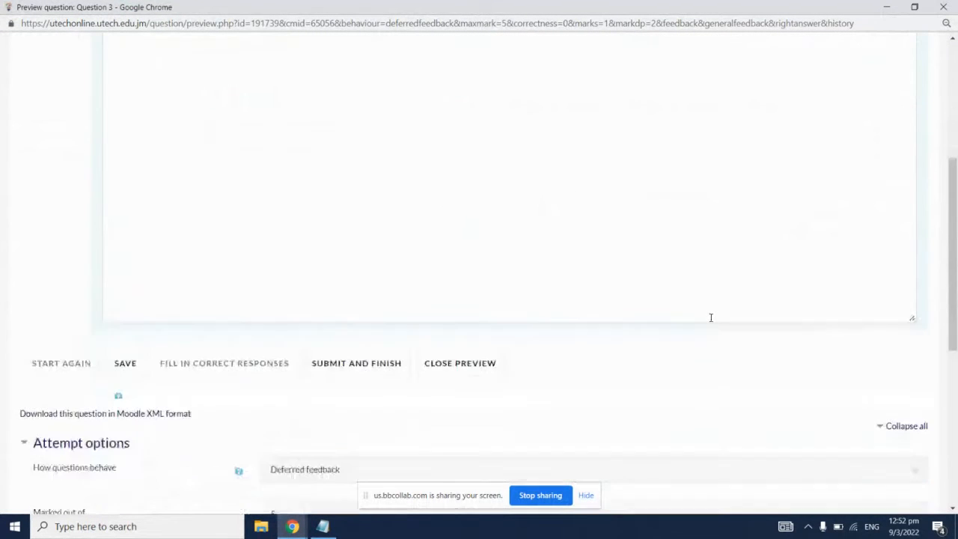
{"action": "scroll", "coordinate": [712, 321], "scroll_direction": "up", "scroll_amount": 5}
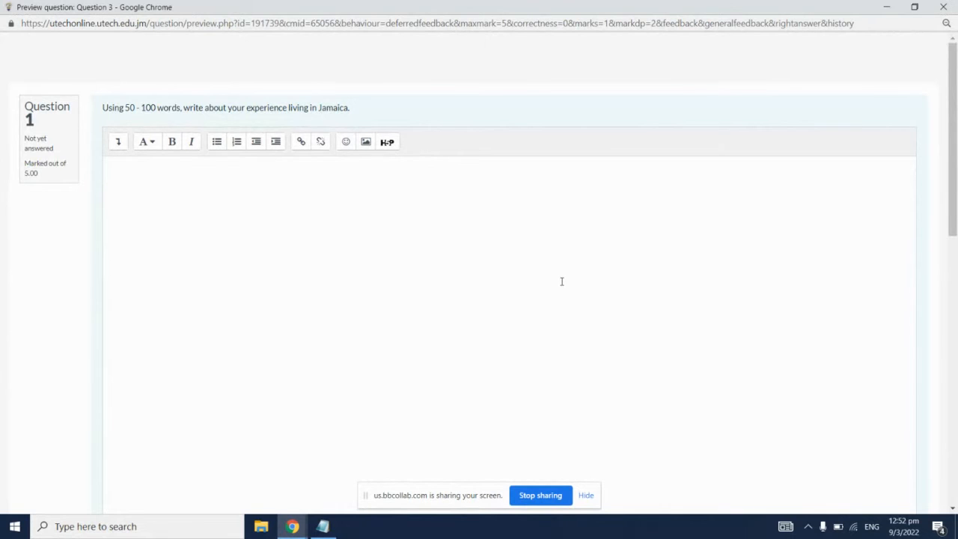
Step: Expand the response editor's toolbar in the Question 3 preview and examine the tools and preview options offered
{"action": "left_click", "coordinate": [446, 205]}
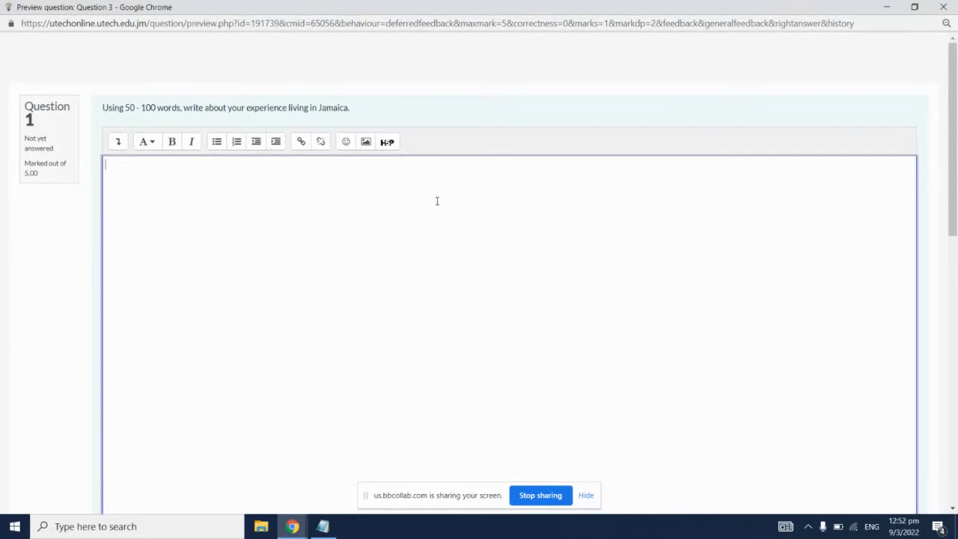
{"action": "left_click", "coordinate": [116, 144]}
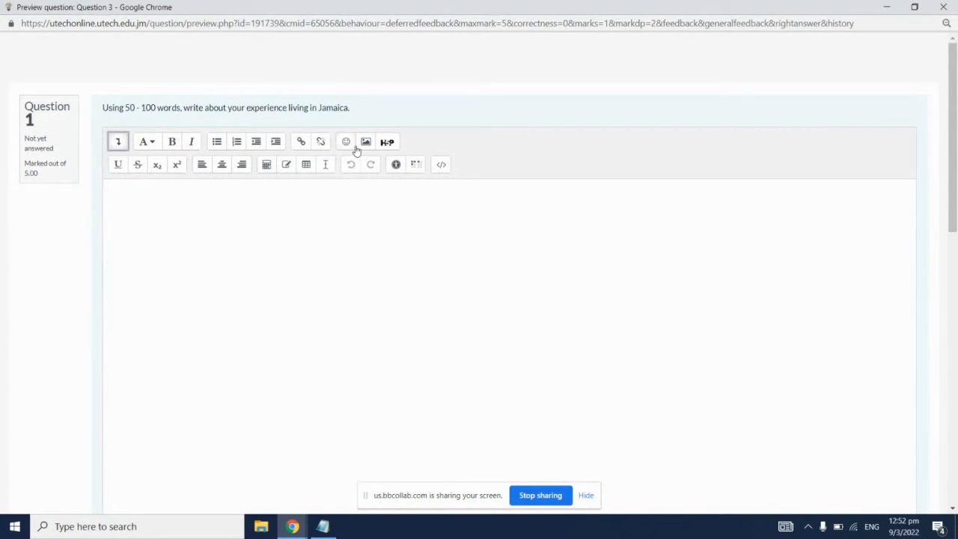
{"action": "scroll", "coordinate": [387, 214], "scroll_direction": "down", "scroll_amount": 5}
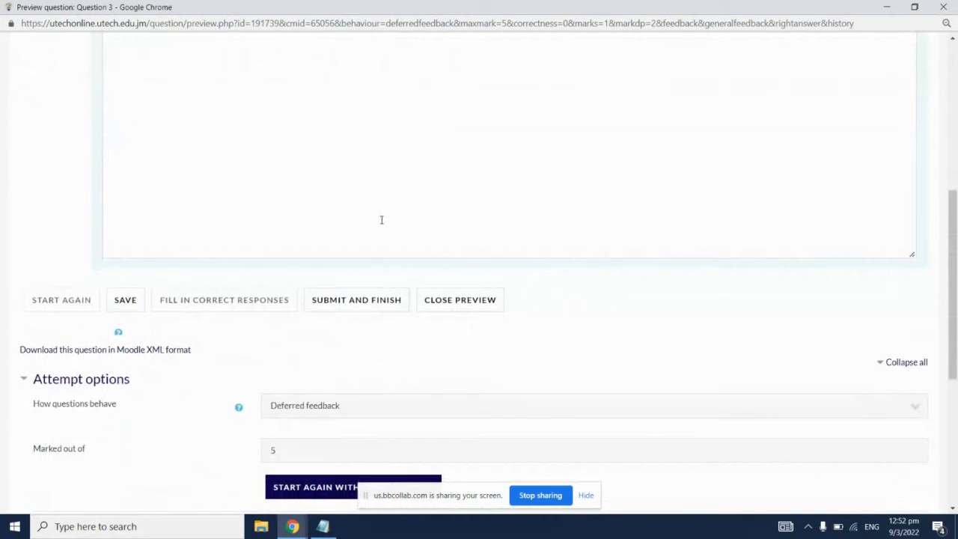
Step: Check the mark allocation beside the Question 3 preview and close the preview
{"action": "scroll", "coordinate": [380, 224], "scroll_direction": "up", "scroll_amount": 5}
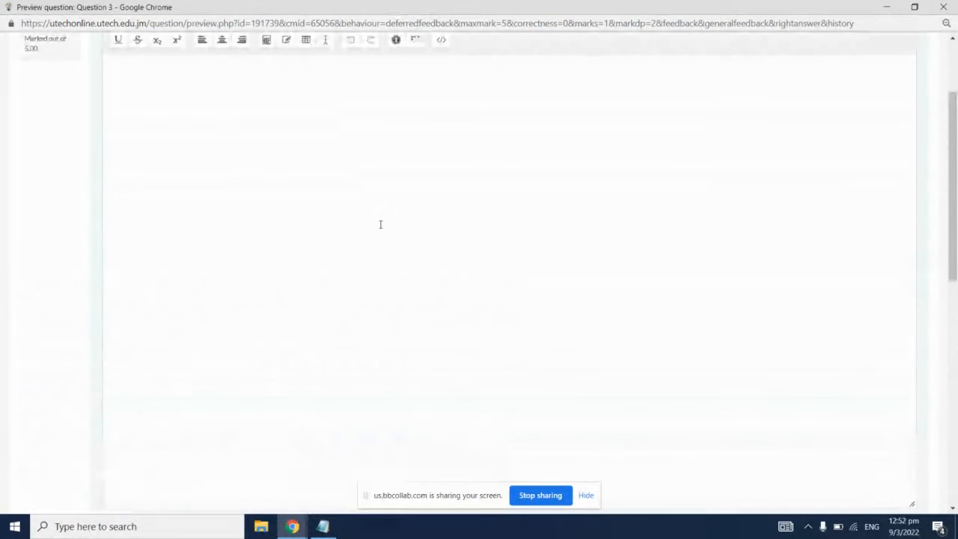
{"action": "scroll", "coordinate": [380, 224], "scroll_direction": "up", "scroll_amount": 1}
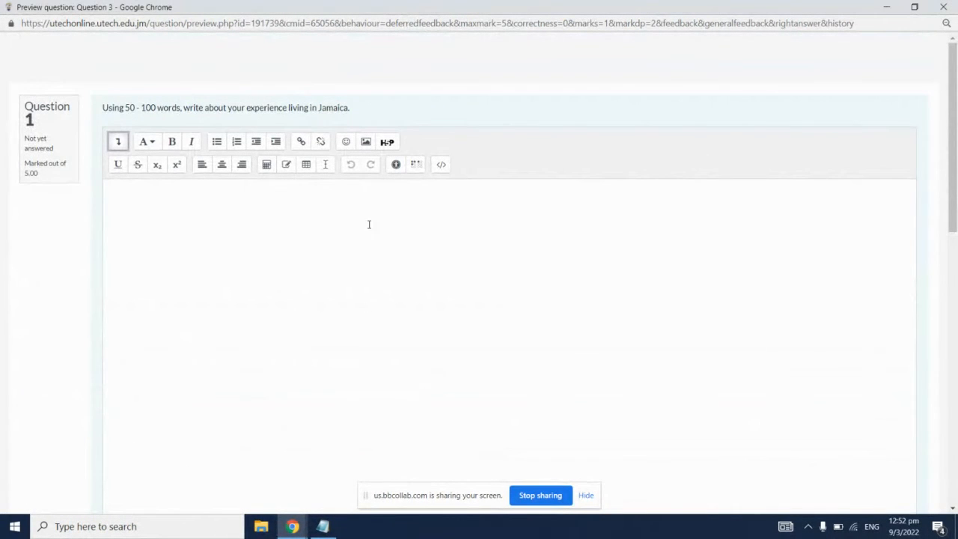
{"action": "left_click_drag", "start_coordinate": [47, 178], "coordinate": [25, 171]}
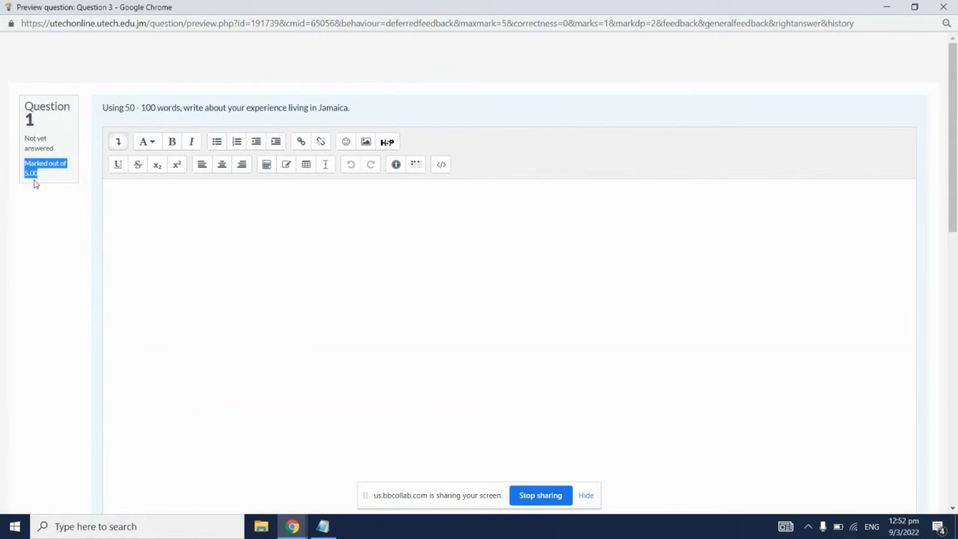
{"action": "left_click", "coordinate": [57, 179]}
{"action": "left_click", "coordinate": [943, 7]}
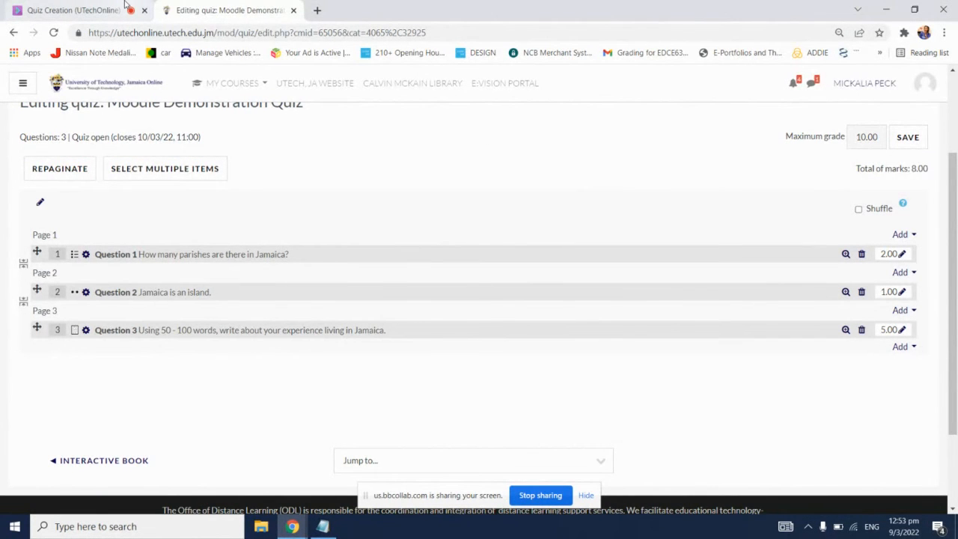
Step: Check the Bb Collaborate session's chat for new questions and return to the quiz editing page
{"action": "left_click", "coordinate": [83, 9]}
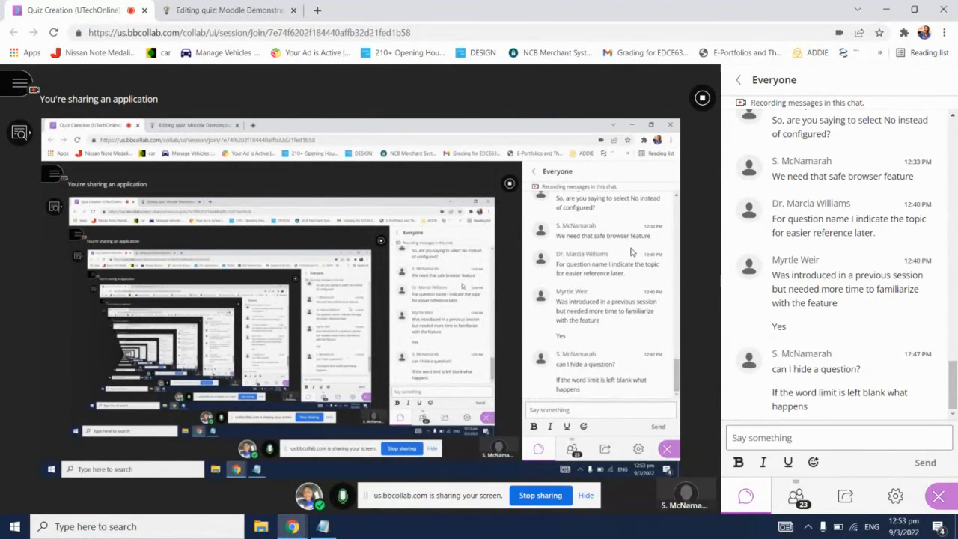
{"action": "left_click", "coordinate": [210, 7]}
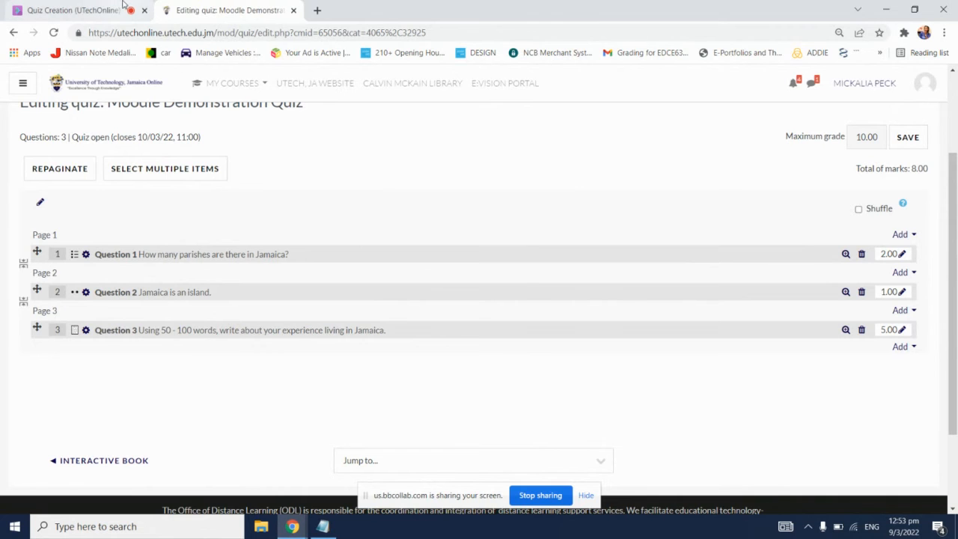
{"action": "left_click", "coordinate": [120, 4]}
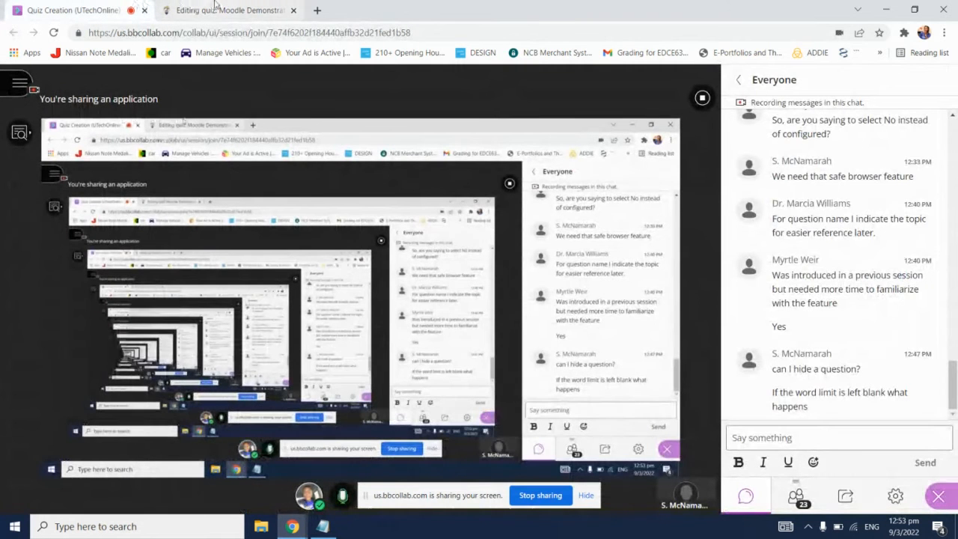
{"action": "left_click", "coordinate": [215, 10]}
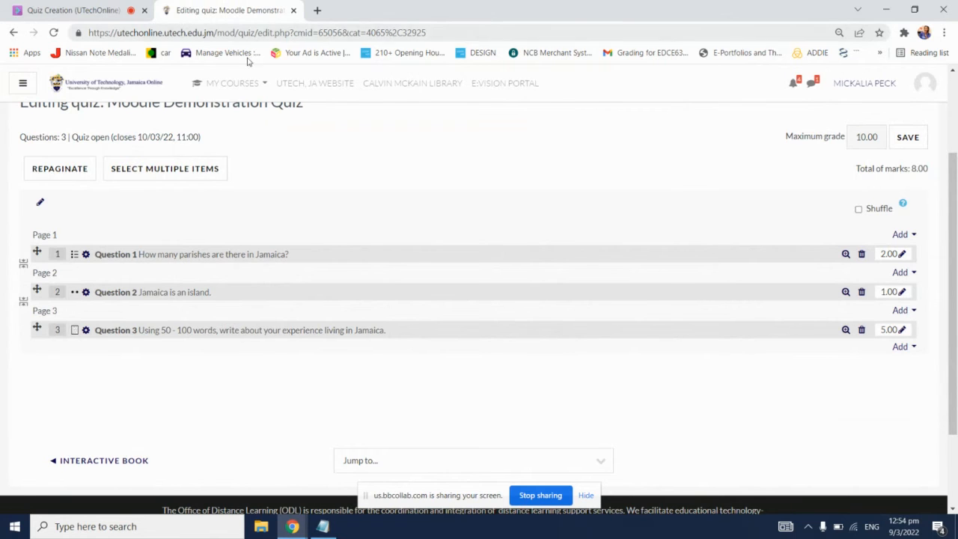
Step: Open a new blank Notepad document and place its window over the quiz editing page
{"action": "left_click", "coordinate": [2, 522]}
{"action": "type", "text": "note"}
{"action": "key", "text": "Return"}
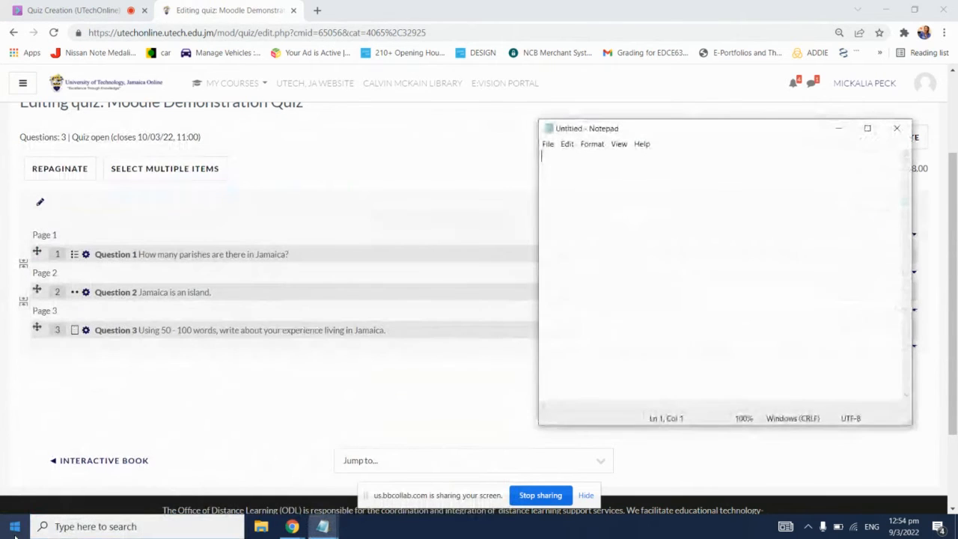
{"action": "left_click_drag", "start_coordinate": [712, 138], "coordinate": [692, 124]}
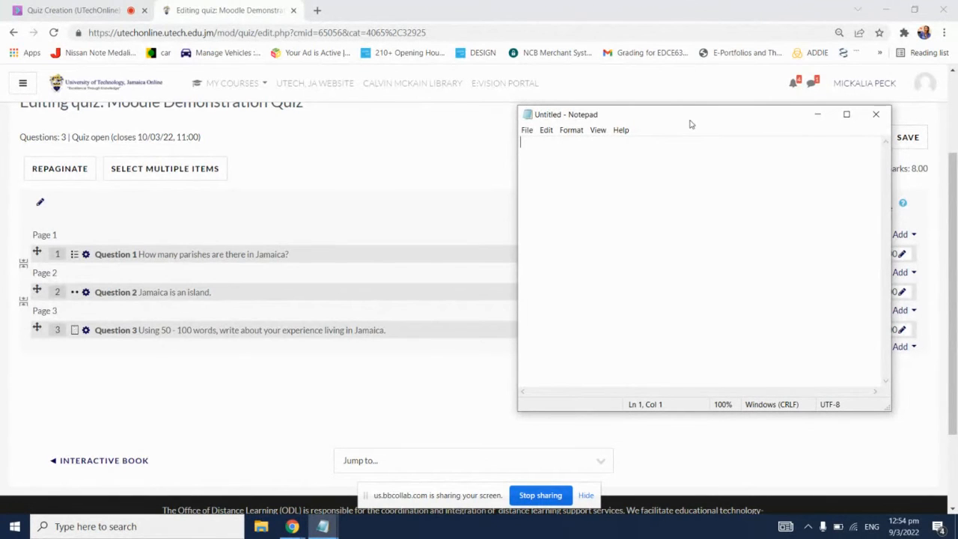
Step: Review the Bb Collaborate session's chat and attendee list, and return to the quiz editing page
{"action": "left_click", "coordinate": [118, 6]}
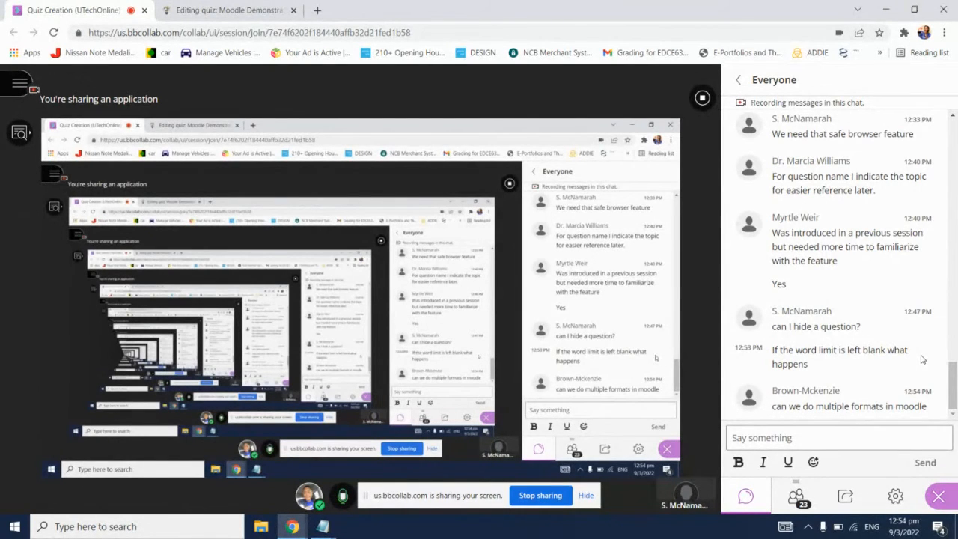
{"action": "left_click", "coordinate": [796, 502]}
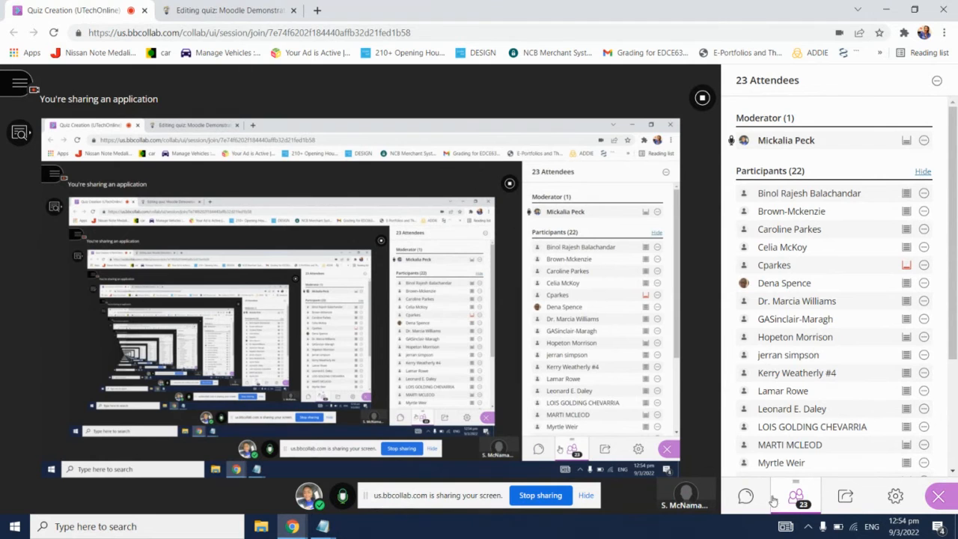
{"action": "left_click", "coordinate": [747, 496]}
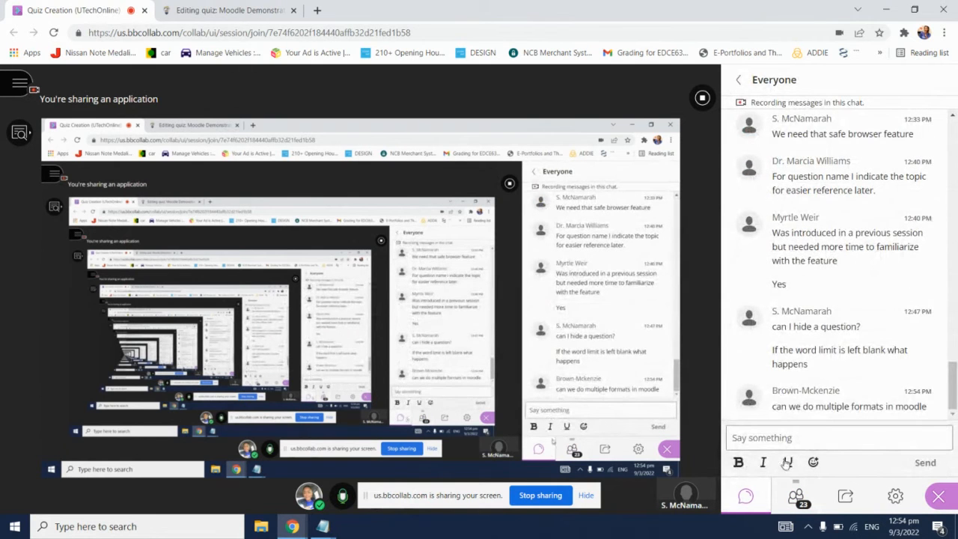
{"action": "left_click", "coordinate": [798, 496]}
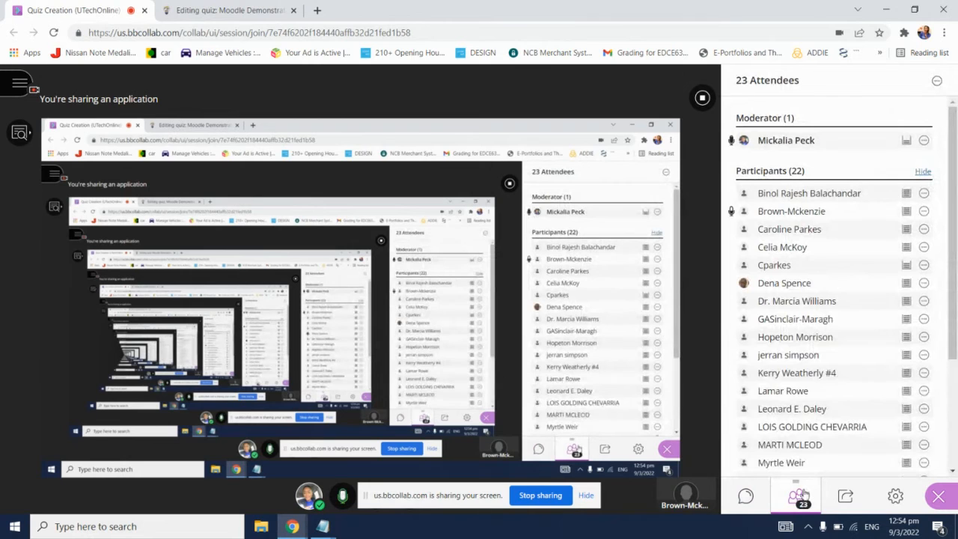
{"action": "left_click", "coordinate": [764, 494]}
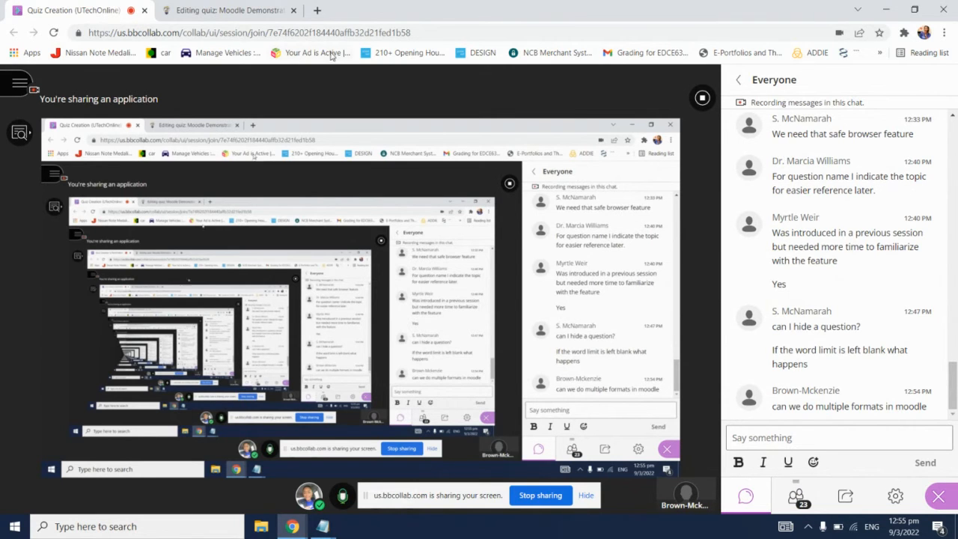
{"action": "left_click", "coordinate": [252, 6]}
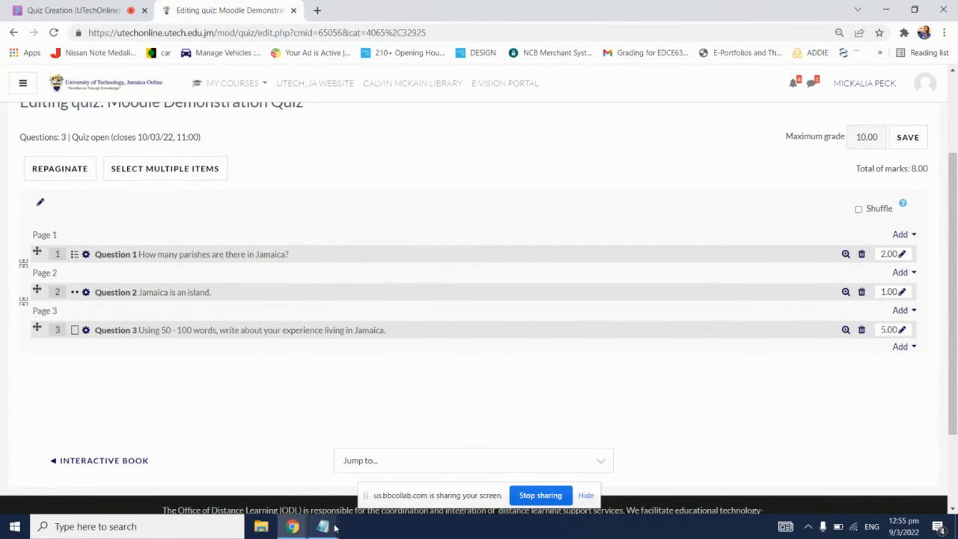
Step: Write the question "What is the correct answer for this question?" as the first line of the blank Notepad document
{"action": "mouse_move", "coordinate": [323, 523]}
{"action": "left_click", "coordinate": [376, 481]}
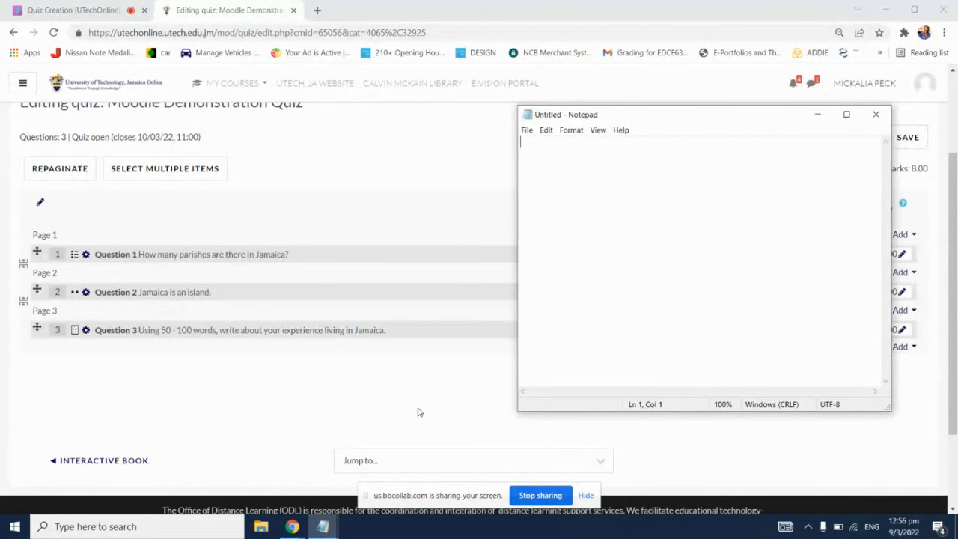
{"action": "type", "text": "What"}
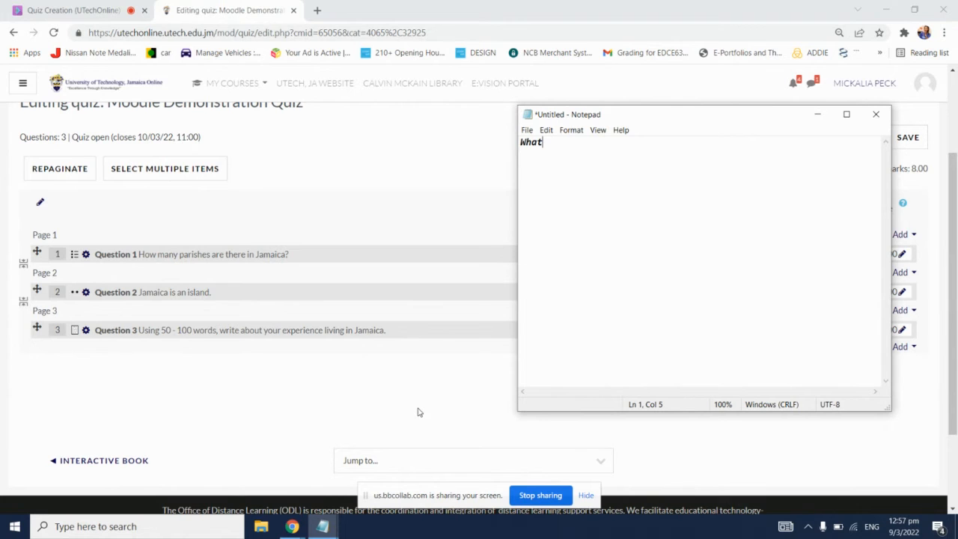
{"action": "type", "text": " is the correct answer"}
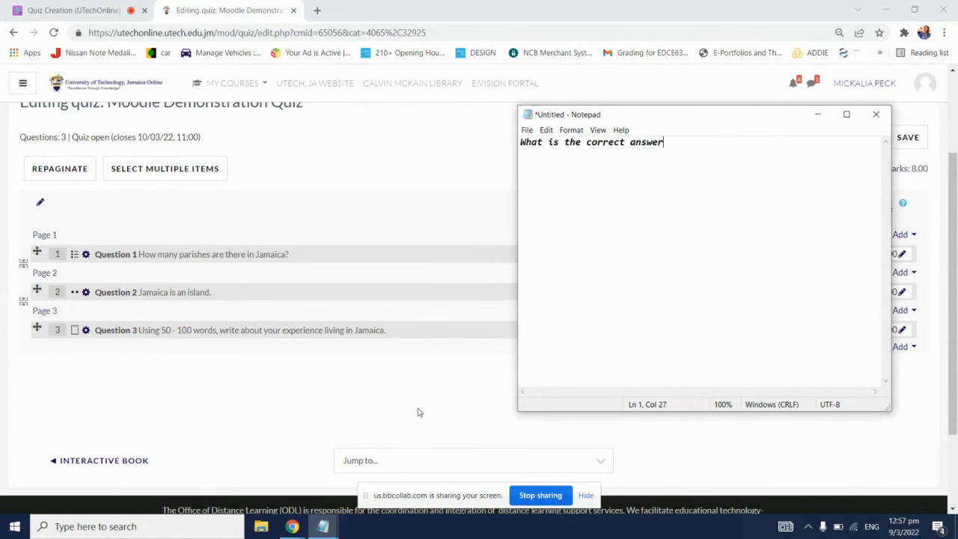
{"action": "type", "text": " for this questi"}
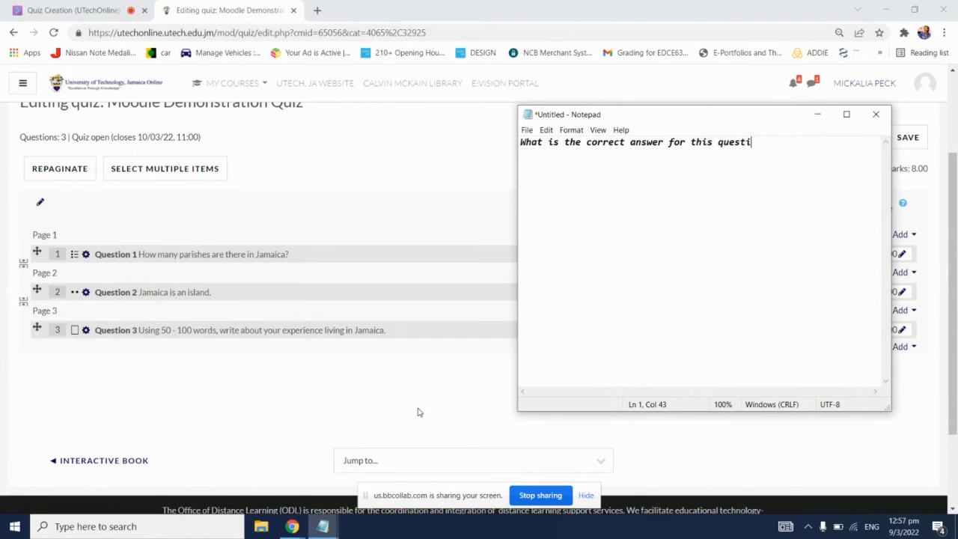
{"action": "type", "text": "on?"}
{"action": "key", "text": "Return"}
Step: Add the answer options "A. This option" and "B. Maybe this option" on separate lines below the question
{"action": "type", "text": "A. "}
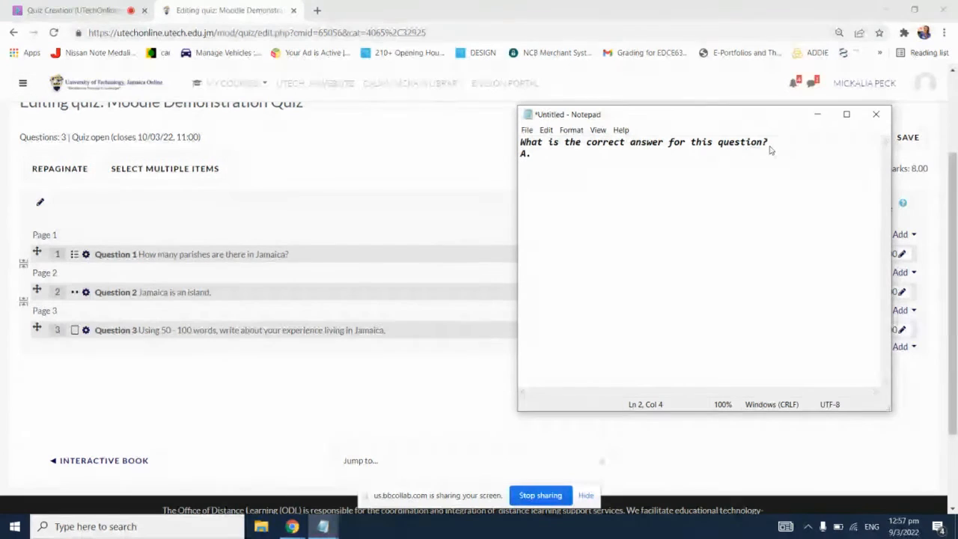
{"action": "type", "text": "This "}
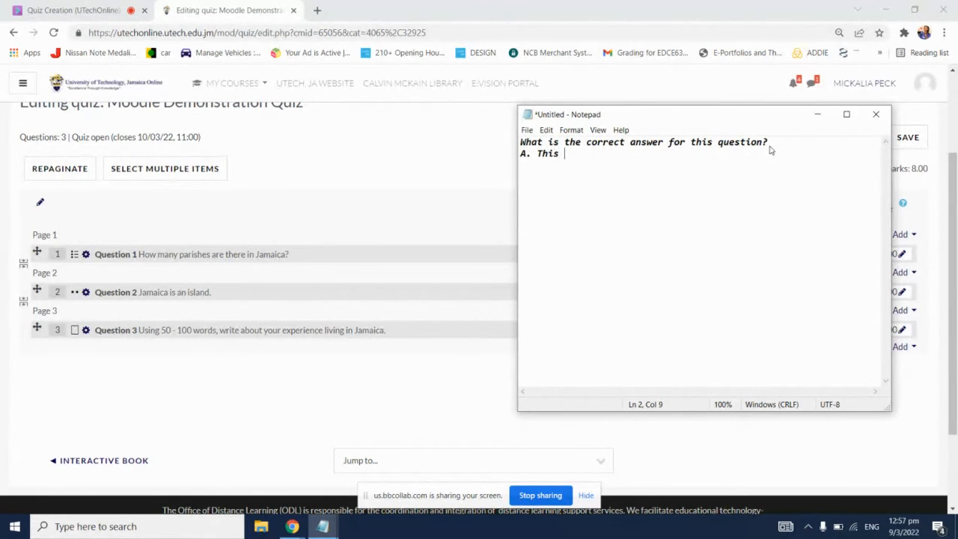
{"action": "type", "text": "option"}
{"action": "key", "text": "Return"}
{"action": "type", "text": "B. Maybe this option"}
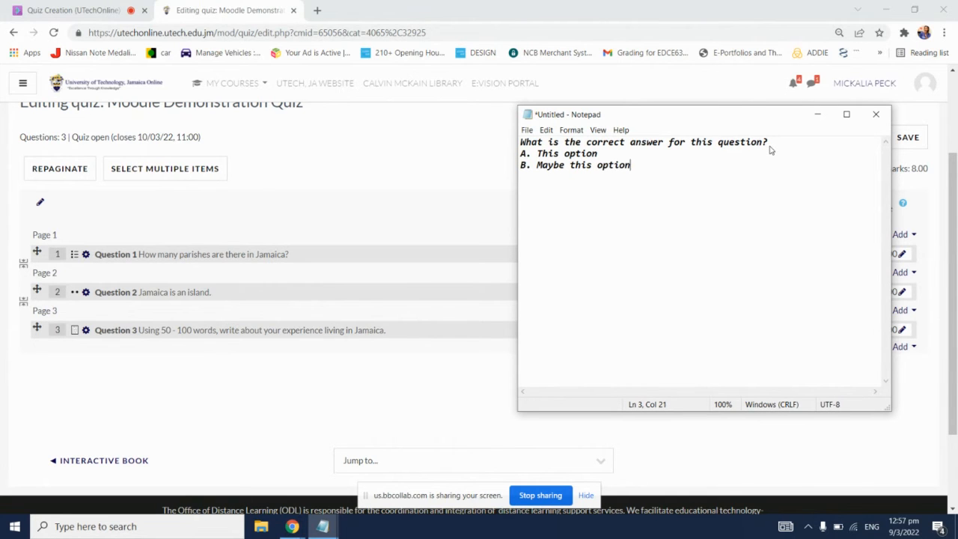
Step: Add a third answer option on its own line reading "C. Possibly this option"
{"action": "key", "text": "Return"}
{"action": "type", "text": "C. Possibly this optio"}
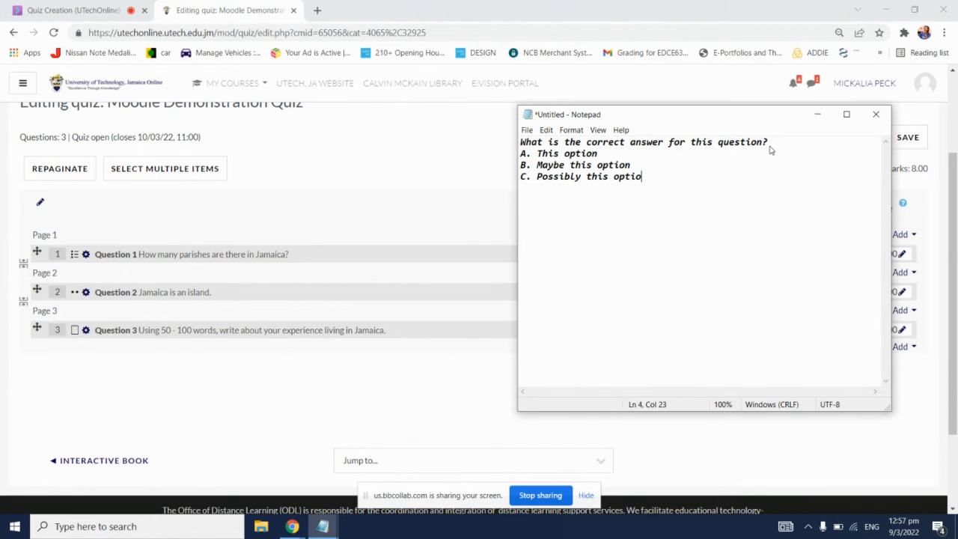
{"action": "type", "text": "n"}
Step: Add the last option "D. Must be this option" and, below it, the line "ANSWER: D"
{"action": "key", "text": "Return"}
{"action": "type", "text": "D. This is"}
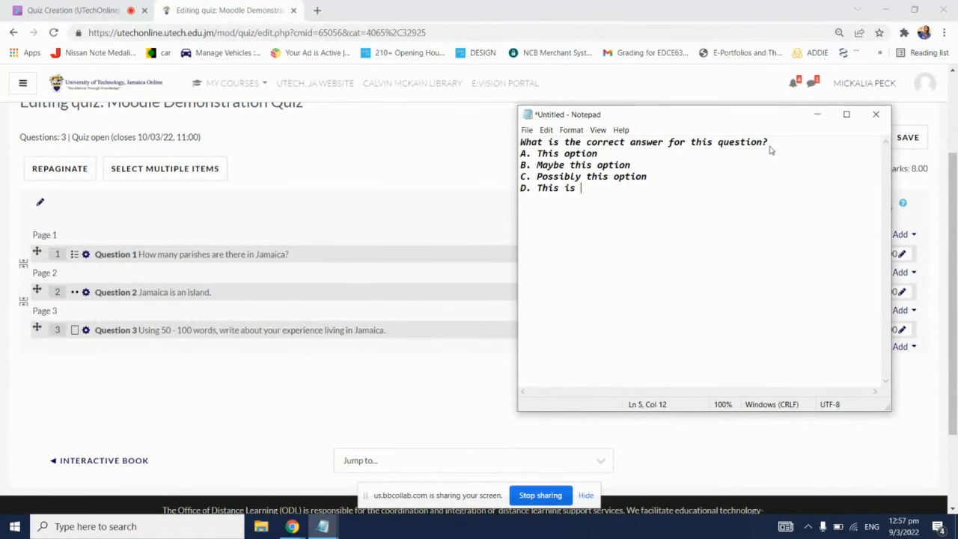
{"action": "key", "text": "BackSpace"}
{"action": "key", "text": "BackSpace"}
{"action": "key", "text": "BackSpace"}
{"action": "key", "text": "BackSpace"}
{"action": "key", "text": "BackSpace"}
{"action": "key", "text": "BackSpace"}
{"action": "key", "text": "BackSpace"}
{"action": "key", "text": "BackSpace"}
{"action": "type", "text": "Must be thi"}
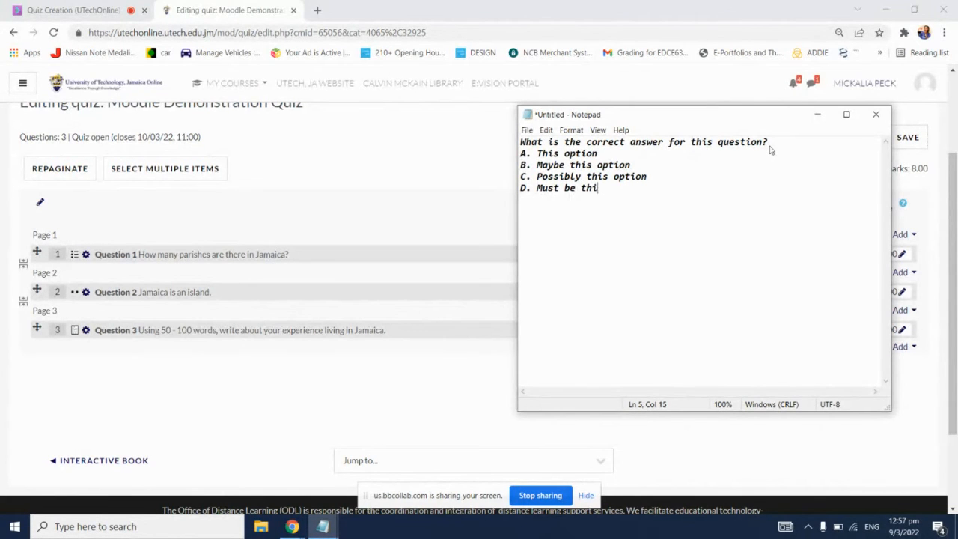
{"action": "type", "text": "s option"}
{"action": "key", "text": "Return"}
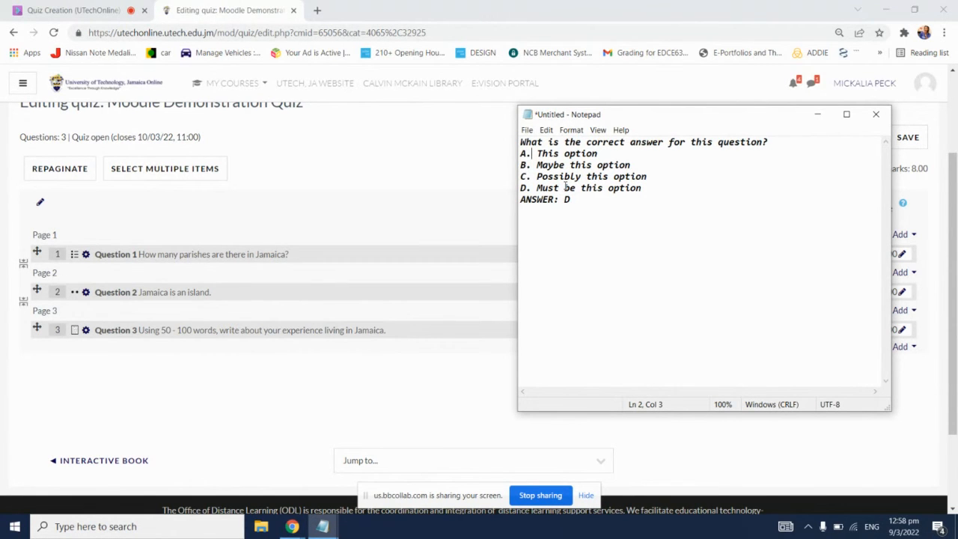
Step: Check the Bb Collaborate chat and bring the Notepad document with the sample question back over the quiz page
{"action": "left_click", "coordinate": [73, 10]}
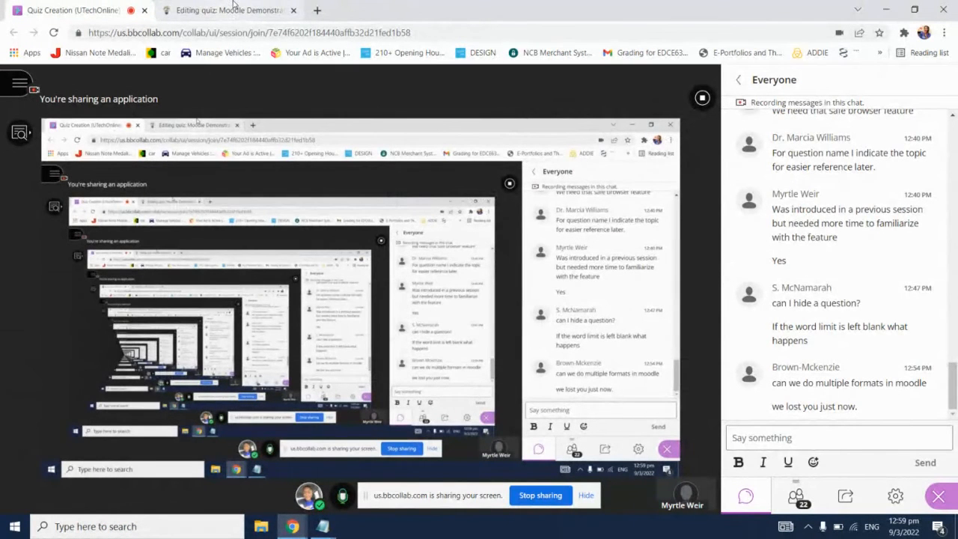
{"action": "left_click", "coordinate": [233, 6]}
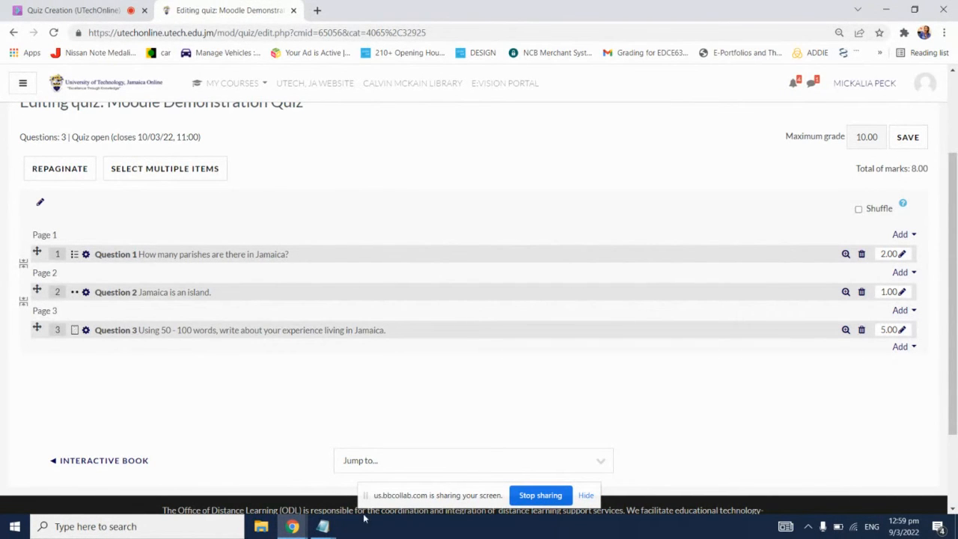
{"action": "mouse_move", "coordinate": [331, 528]}
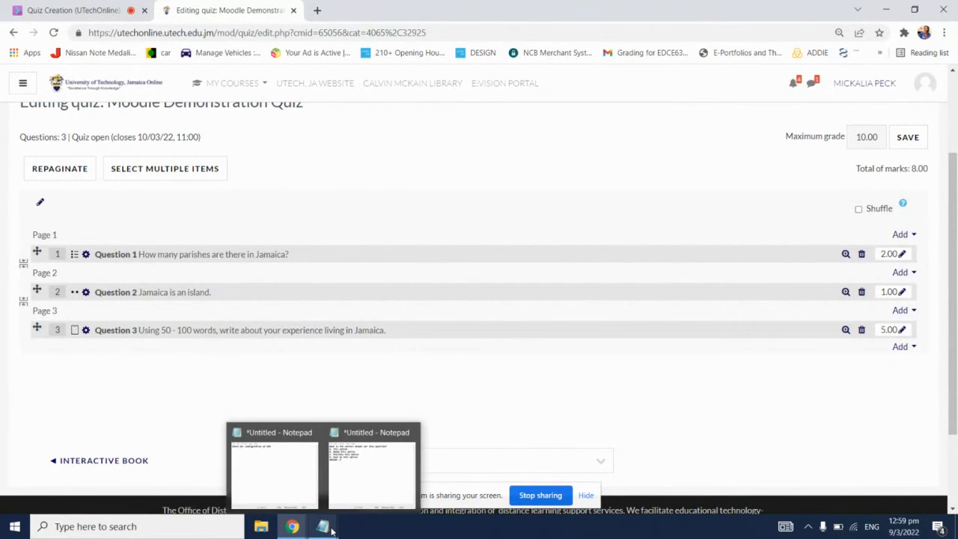
{"action": "left_click", "coordinate": [378, 475]}
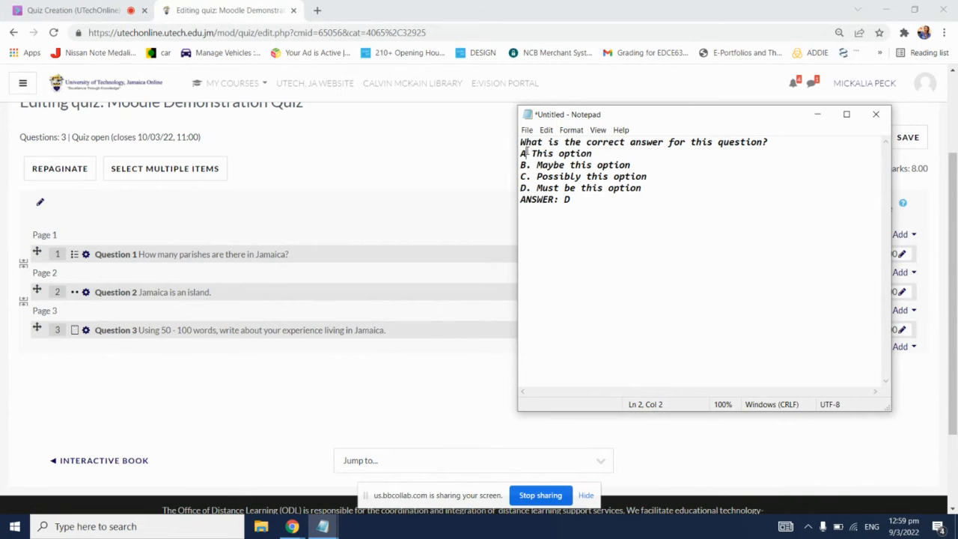
Step: Try closing parentheses in place of the periods after option letters A and B
{"action": "key", "text": "BackSpace"}
{"action": "type", "text": ")"}
{"action": "key", "text": "BackSpace"}
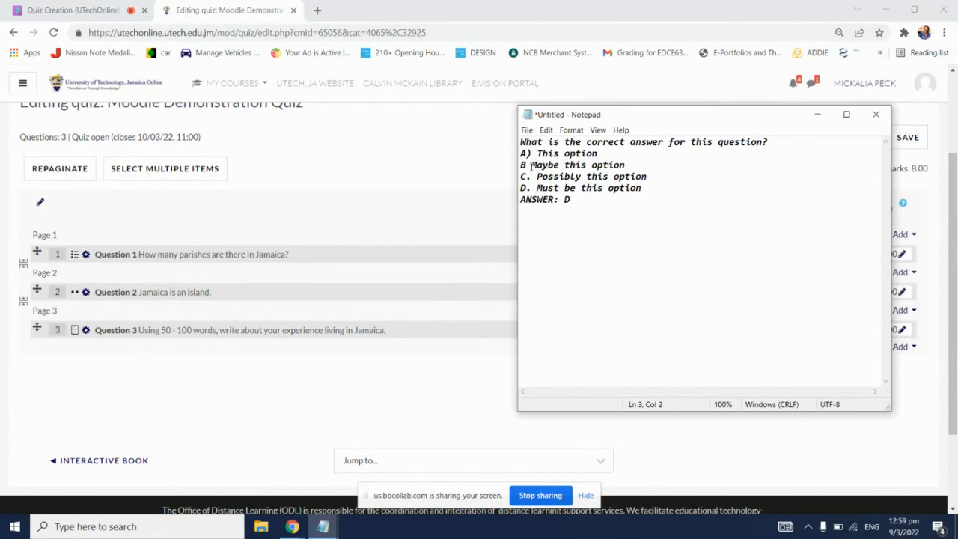
{"action": "type", "text": ")"}
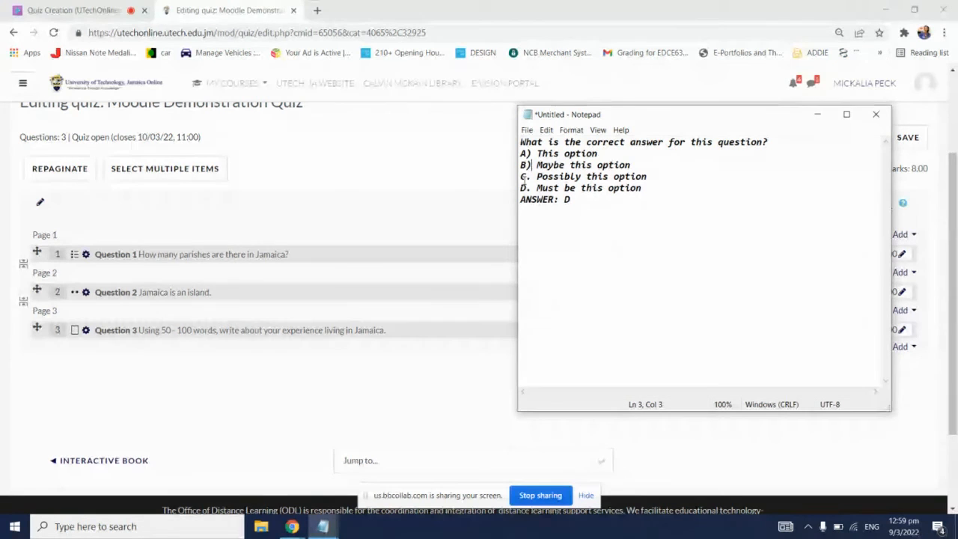
Step: Restore the periods after option letters B and A
{"action": "key", "text": "BackSpace"}
{"action": "type", "text": "."}
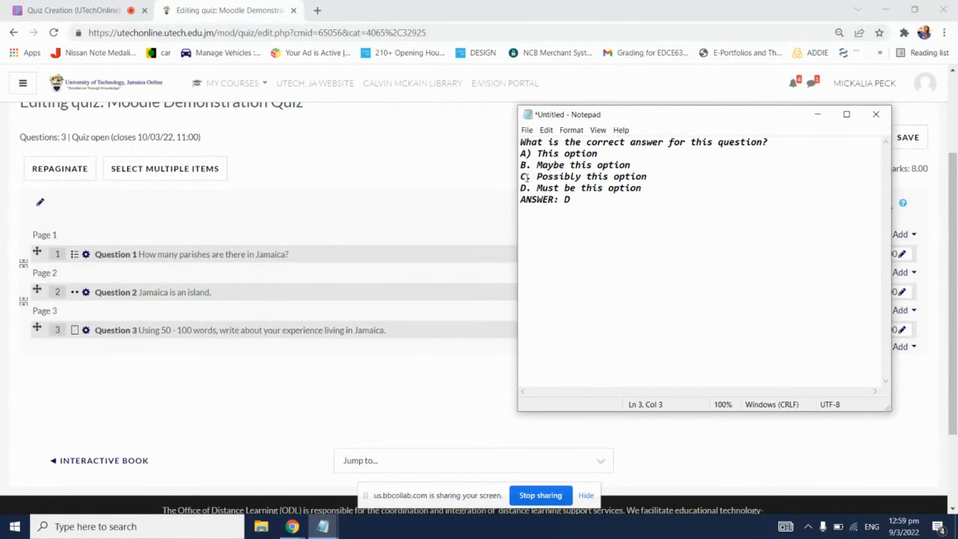
{"action": "left_click", "coordinate": [528, 153]}
{"action": "key", "text": "Delete"}
{"action": "type", "text": "."}
Step: Try adding blank lines below the "ANSWER: D" line and remove them
{"action": "left_click", "coordinate": [587, 198]}
{"action": "key", "text": "Return"}
{"action": "key", "text": "Return"}
{"action": "key", "text": "BackSpace"}
{"action": "key", "text": "BackSpace"}
Step: Move the Notepad window so that it no longer covers the quiz's question marks
{"action": "left_click_drag", "start_coordinate": [669, 122], "coordinate": [569, 115]}
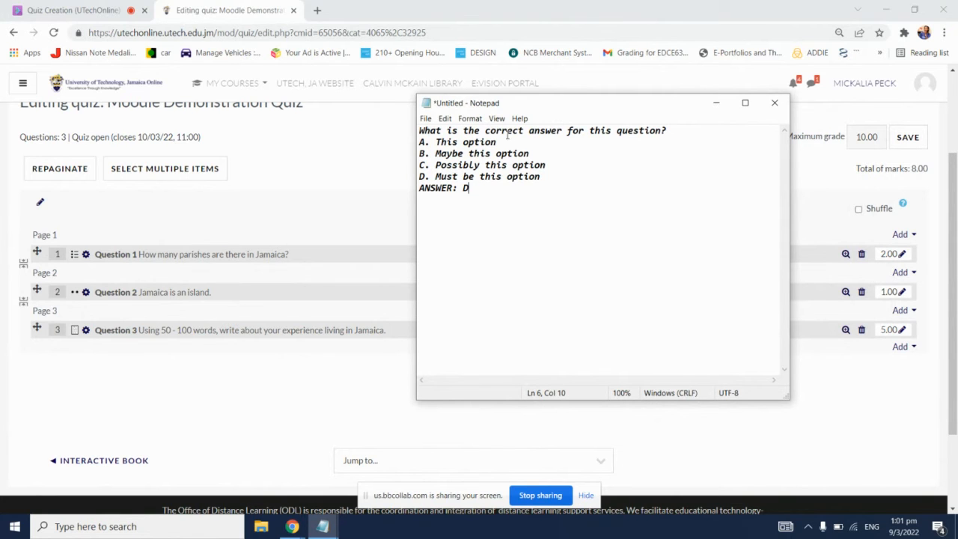
Step: Save the question as a text document named MoodleDemoQuiz in the UTech folder
{"action": "left_click", "coordinate": [426, 120]}
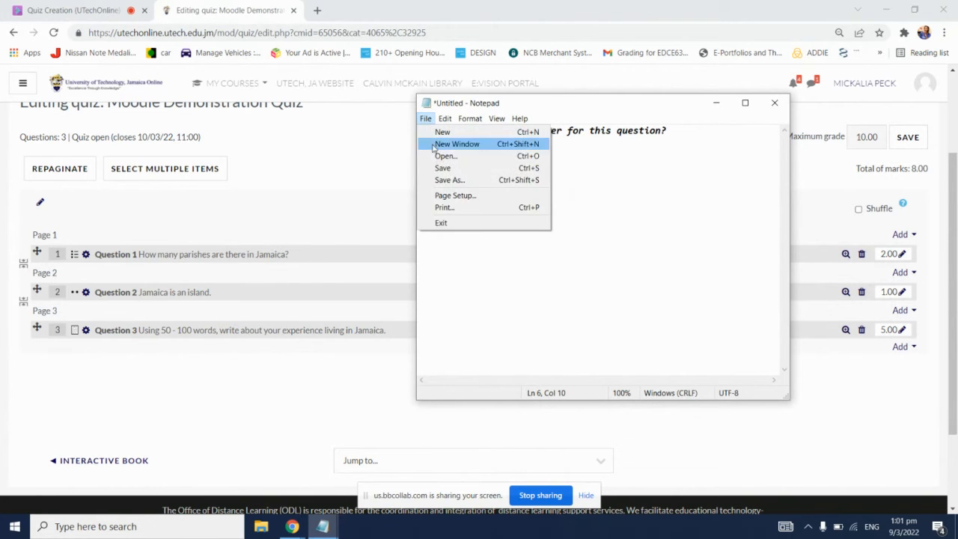
{"action": "left_click", "coordinate": [453, 178]}
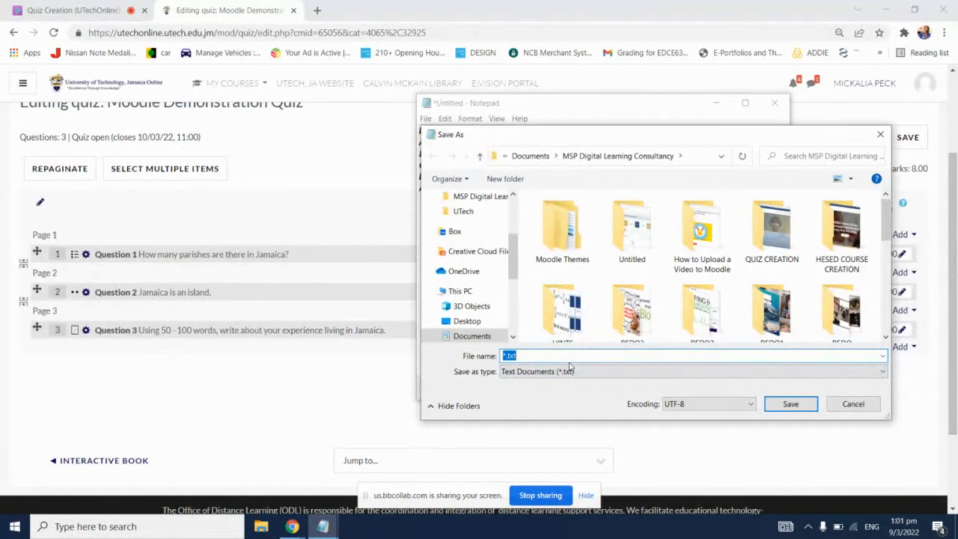
{"action": "type", "text": "MoodleDemoQuiz"}
{"action": "left_click", "coordinate": [603, 373]}
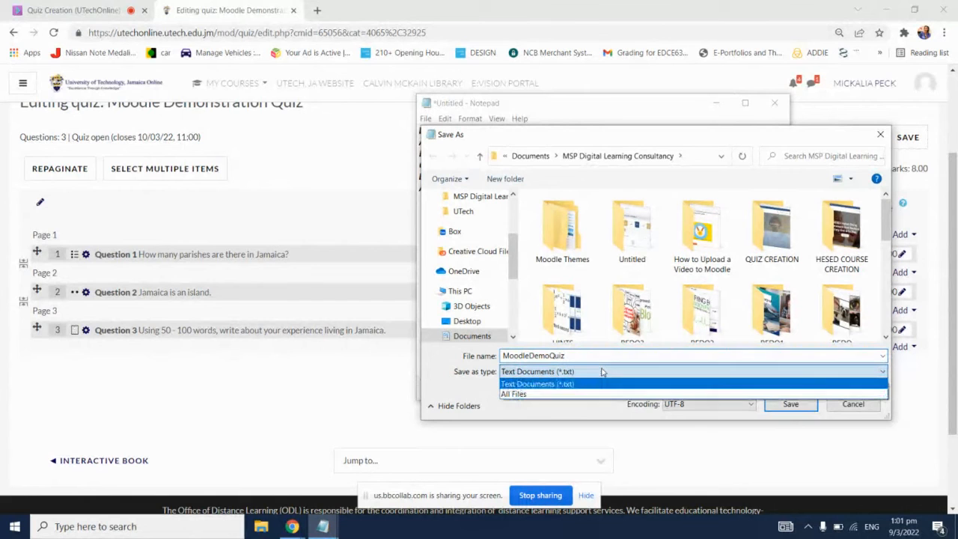
{"action": "left_click", "coordinate": [581, 385]}
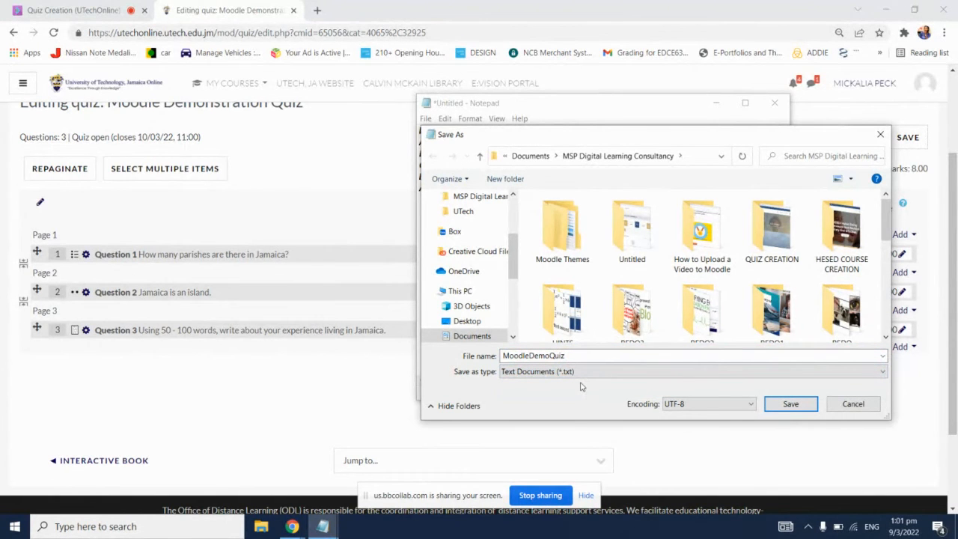
{"action": "left_click", "coordinate": [465, 211]}
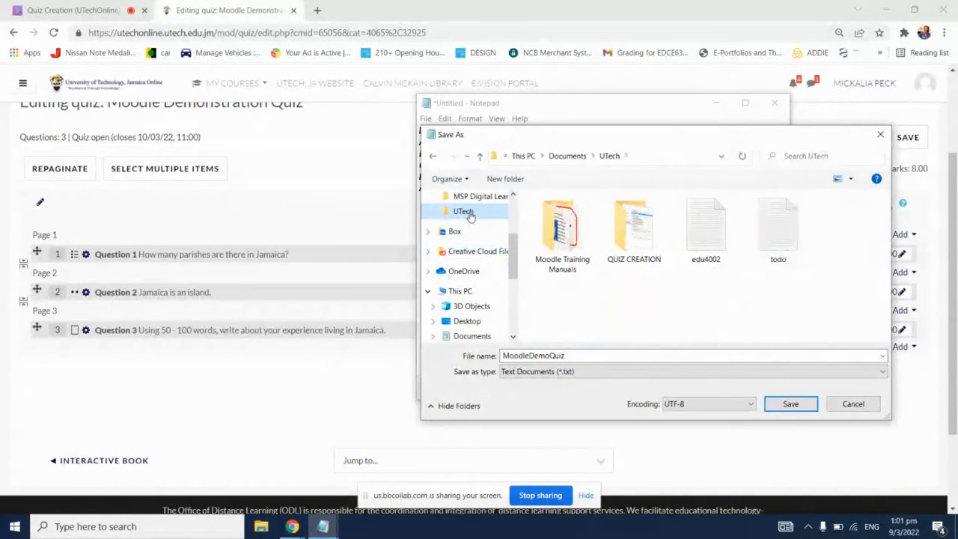
{"action": "left_click", "coordinate": [790, 404]}
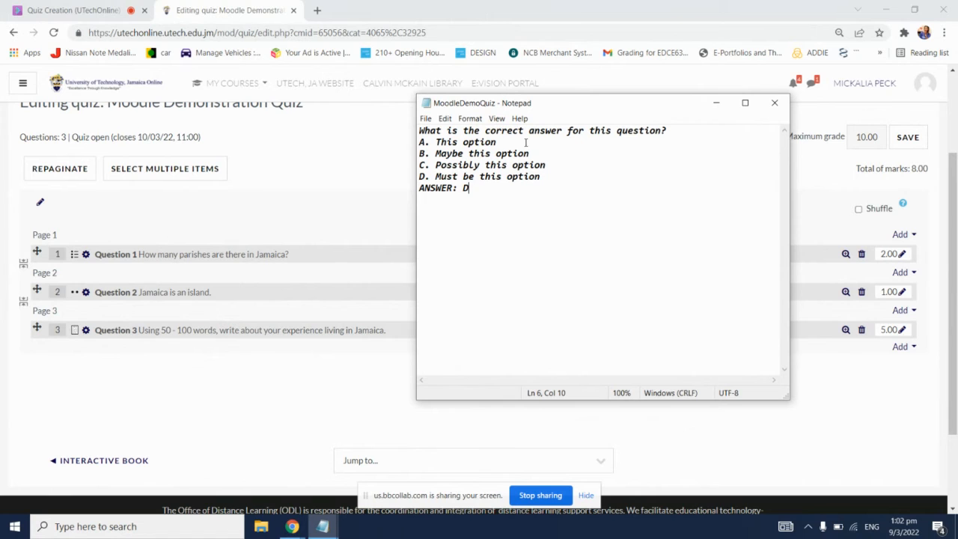
Step: Close the saved question file and open a new blank Notepad document
{"action": "left_click", "coordinate": [778, 106]}
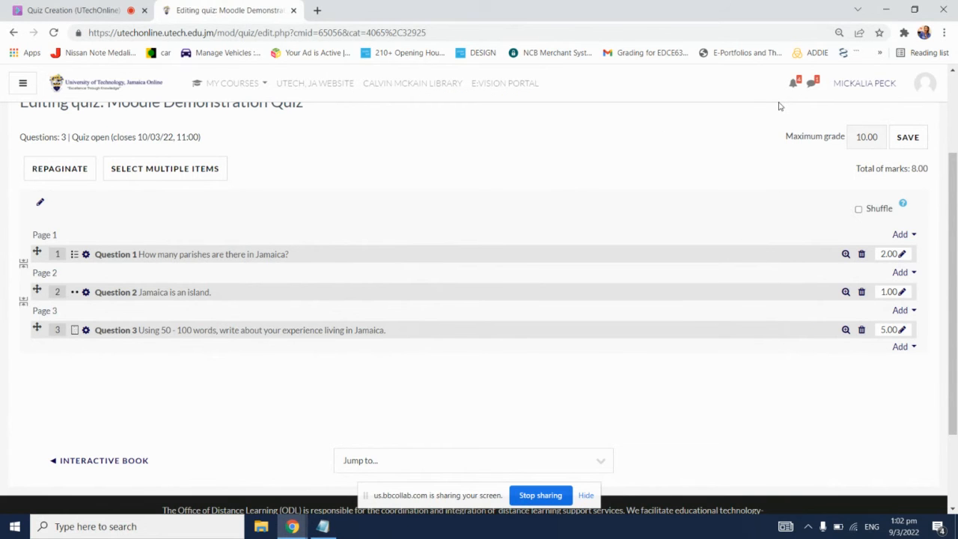
{"action": "key", "text": "super"}
{"action": "type", "text": "notepad"}
{"action": "key", "text": "Return"}
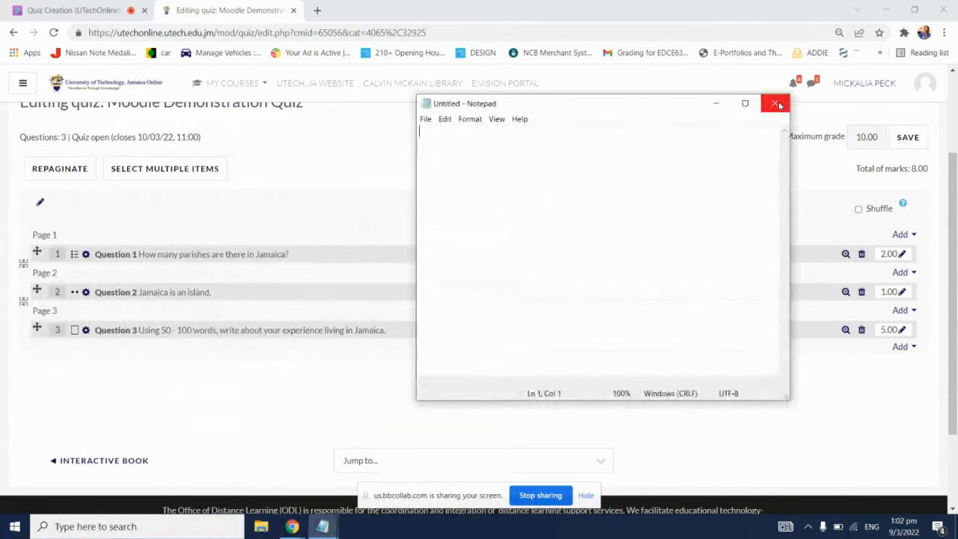
Step: Switch to the Collaborate session to lower the participant's raised hand and check the attendee list, returning to the blank Notepad document
{"action": "left_click", "coordinate": [125, 6]}
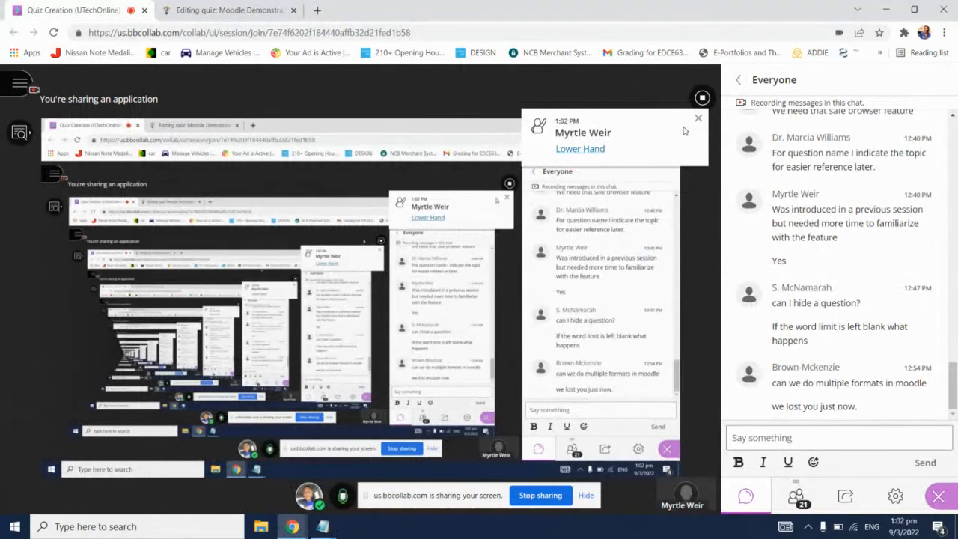
{"action": "left_click", "coordinate": [595, 150]}
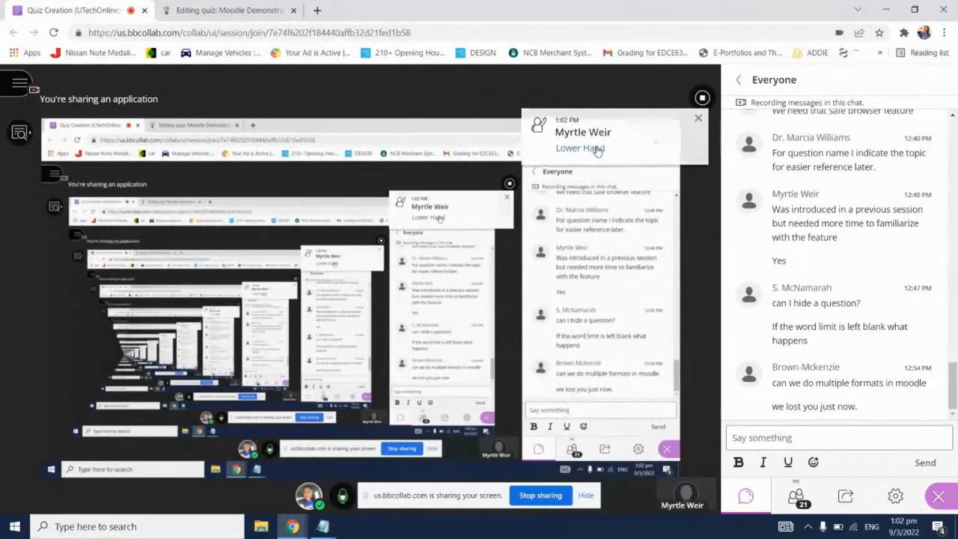
{"action": "left_click", "coordinate": [795, 494]}
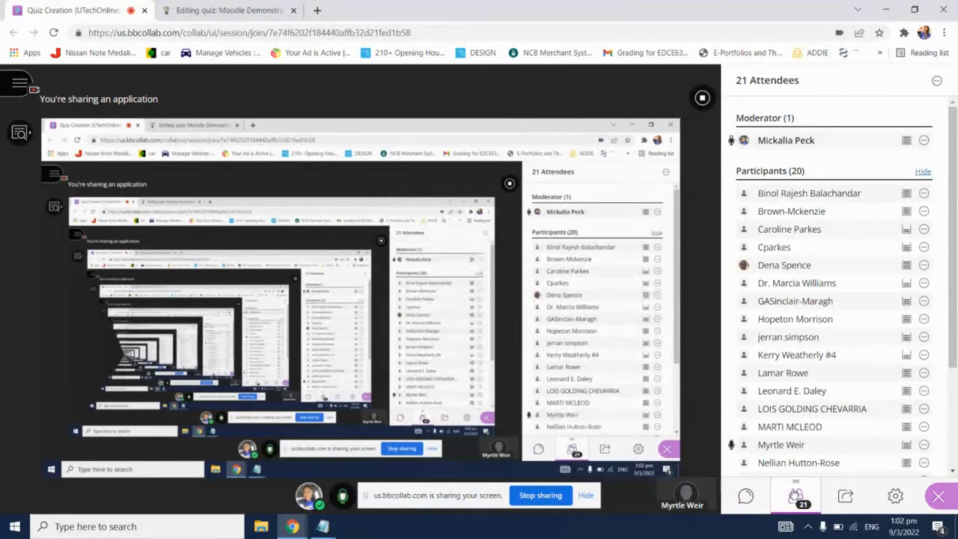
{"action": "left_click", "coordinate": [745, 495]}
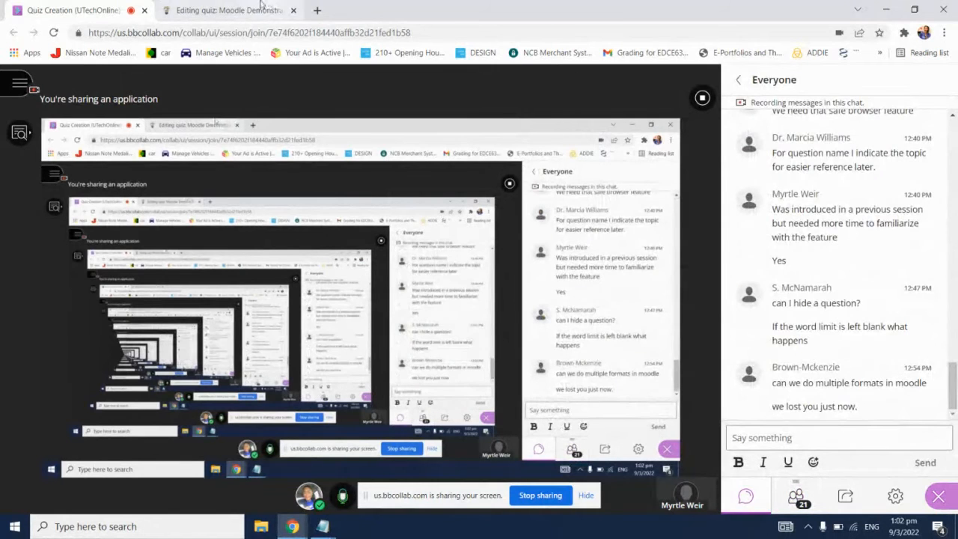
{"action": "left_click", "coordinate": [260, 6]}
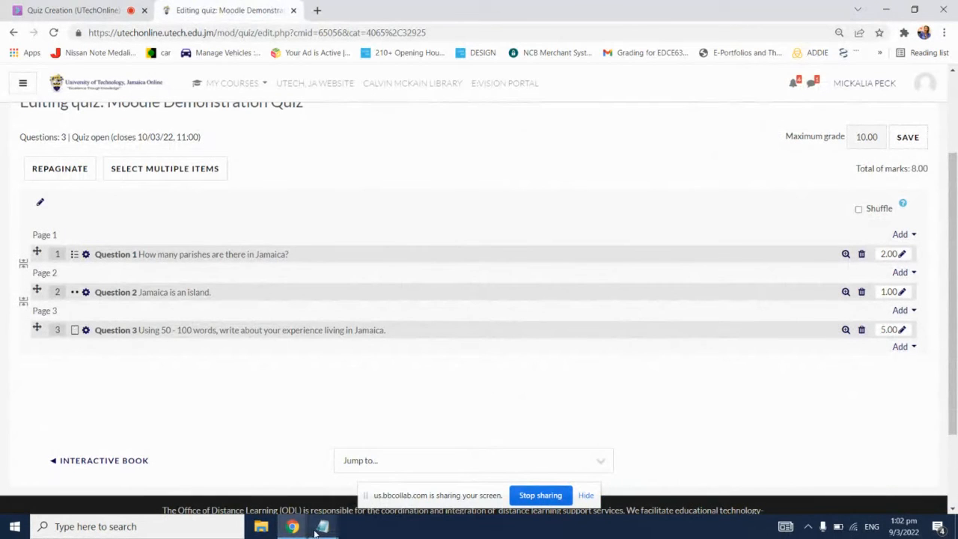
{"action": "mouse_move", "coordinate": [316, 527]}
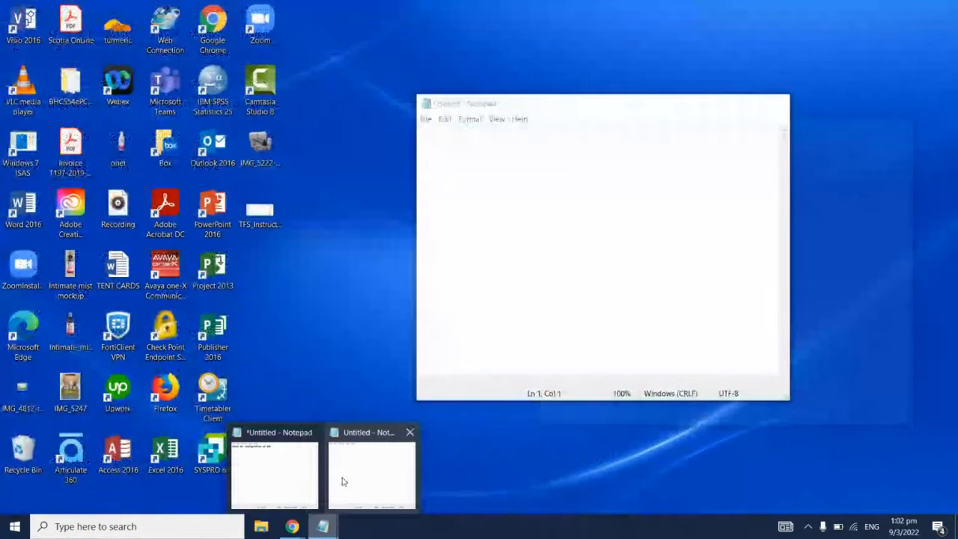
{"action": "left_click", "coordinate": [342, 481]}
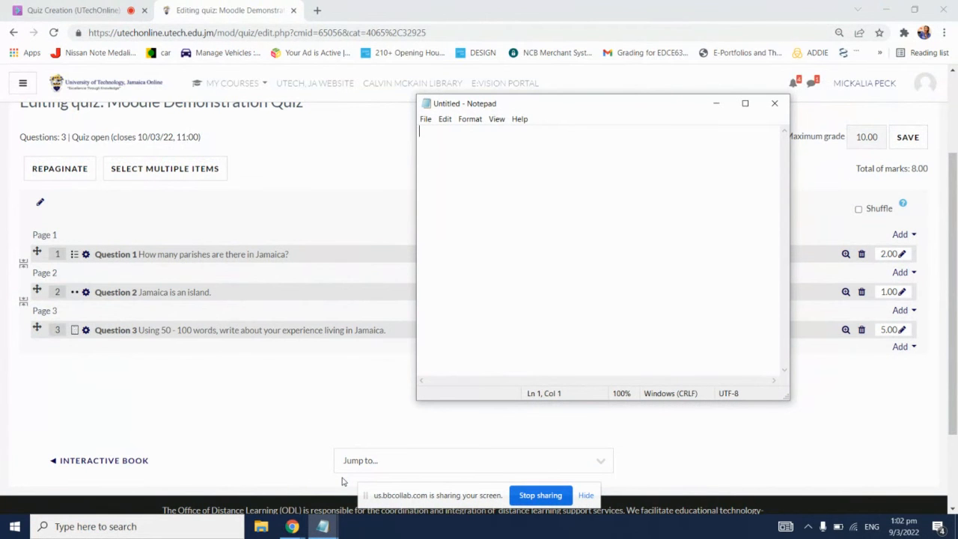
Step: Check the Collaborate session's attendees and chat once more, returning to the blank Notepad document
{"action": "left_click", "coordinate": [56, 10]}
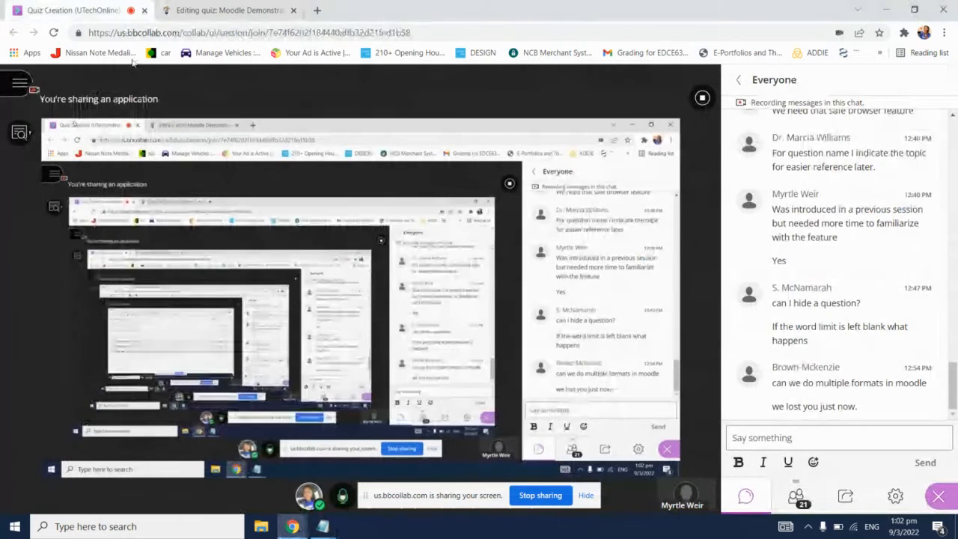
{"action": "left_click", "coordinate": [799, 496]}
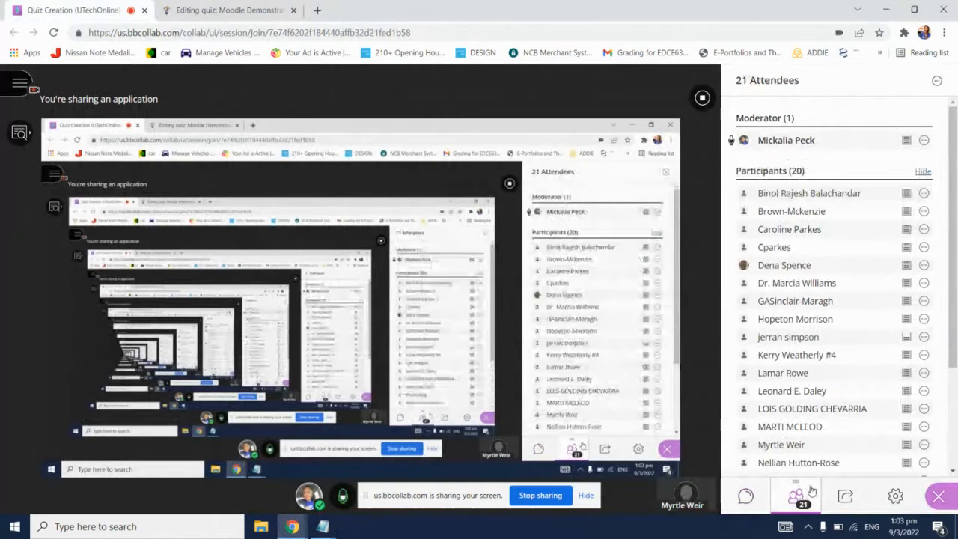
{"action": "left_click", "coordinate": [746, 494]}
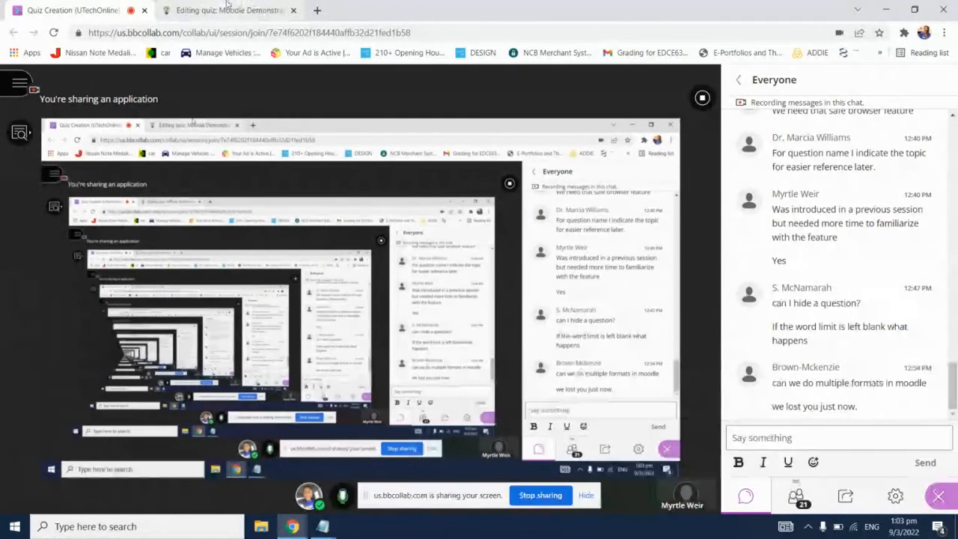
{"action": "left_click", "coordinate": [226, 7]}
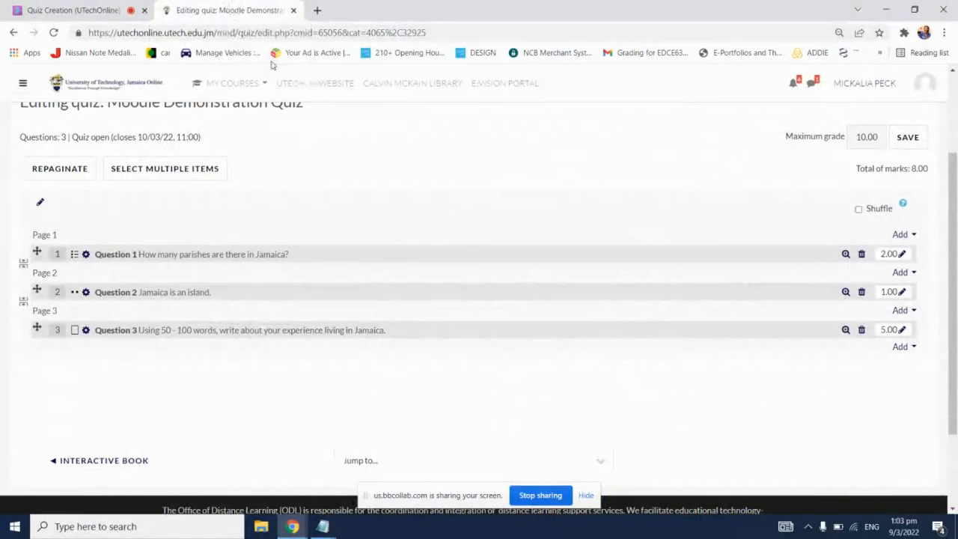
{"action": "mouse_move", "coordinate": [323, 526]}
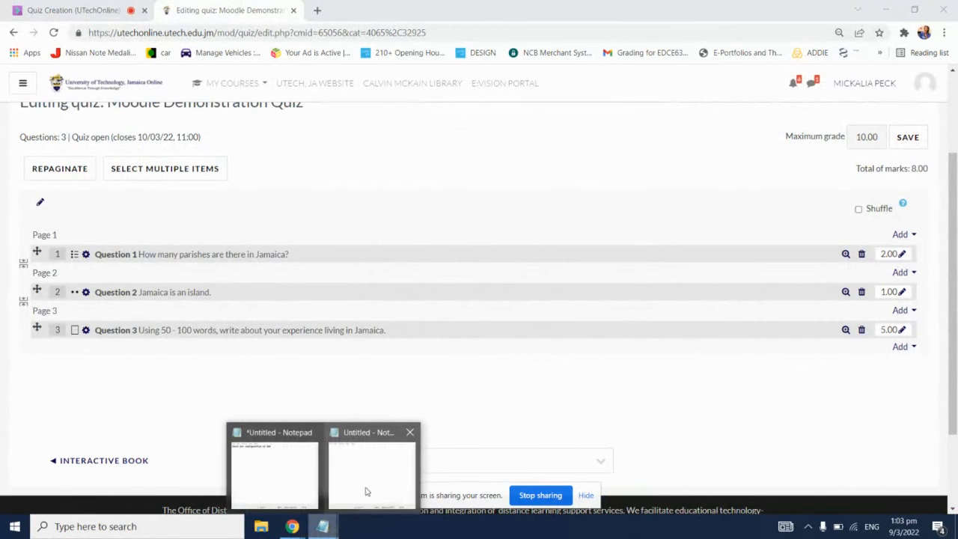
{"action": "left_click", "coordinate": [370, 480]}
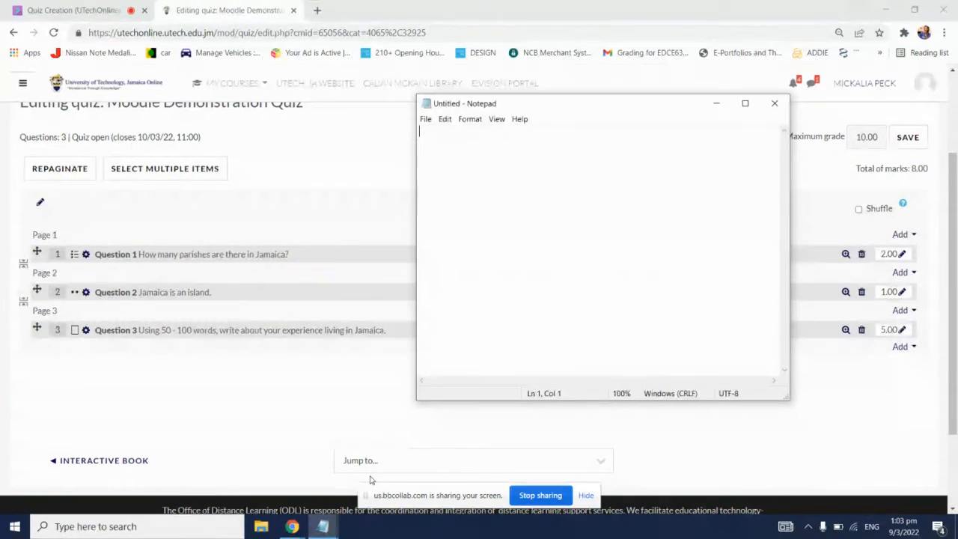
{"action": "type", "text": "W"}
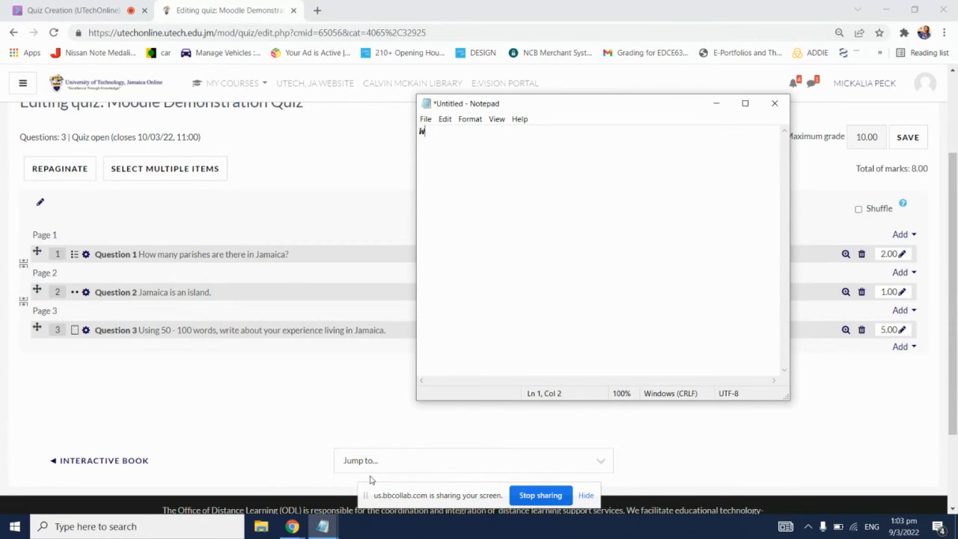
{"action": "key", "text": "BackSpace"}
{"action": "type", "text": "1."}
{"action": "key", "text": "BackSpace"}
{"action": "key", "text": "BackSpace"}
Step: Enter the question "What is Moodle?" with an opening curly brace on the line below it
{"action": "type", "text": "What is Moodle?"}
{"action": "key", "text": "Return"}
{"action": "type", "text": "{"}
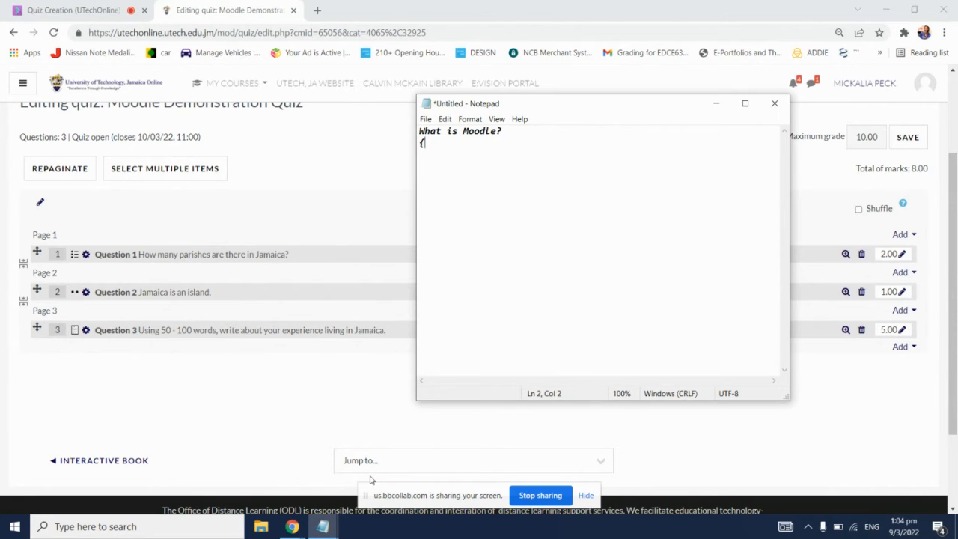
Step: Add the wrong answer "~Moodle is just a website" on a new line below the opening brace
{"action": "key", "text": "Return"}
{"action": "type", "text": "~"}
{"action": "type", "text": "Moodle is "}
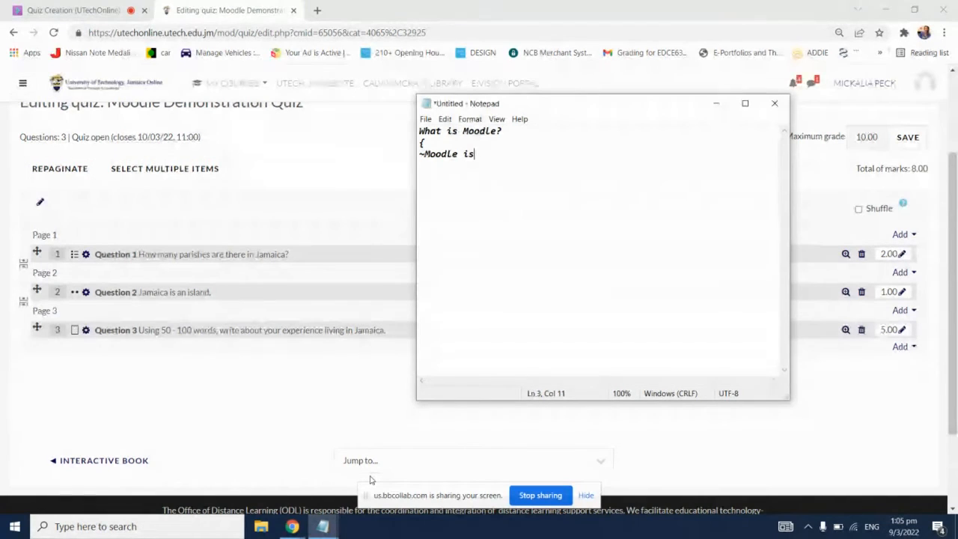
{"action": "type", "text": "just a website"}
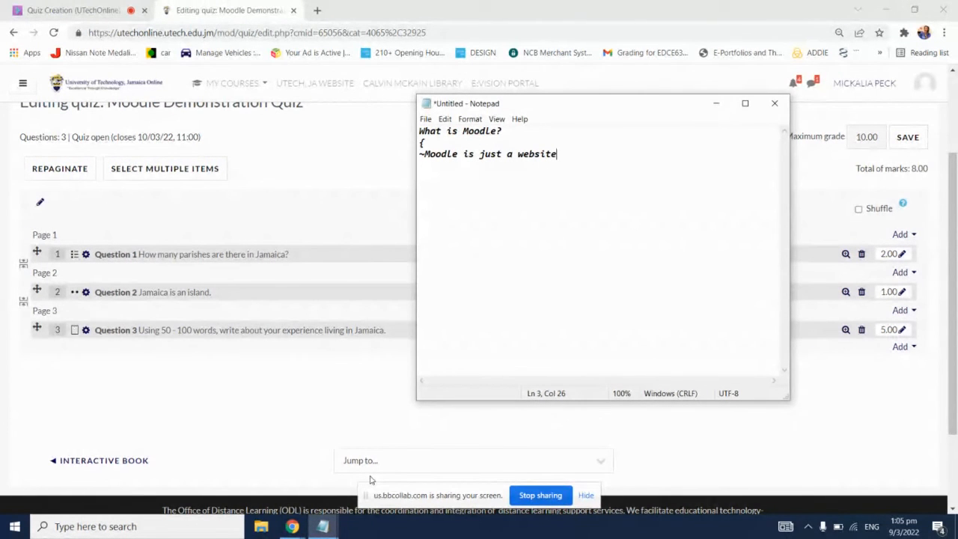
Step: Add a second wrong answer line reading "~Moodle is used only for forum discussions"
{"action": "key", "text": "Return"}
{"action": "type", "text": "~Moodle is used only f"}
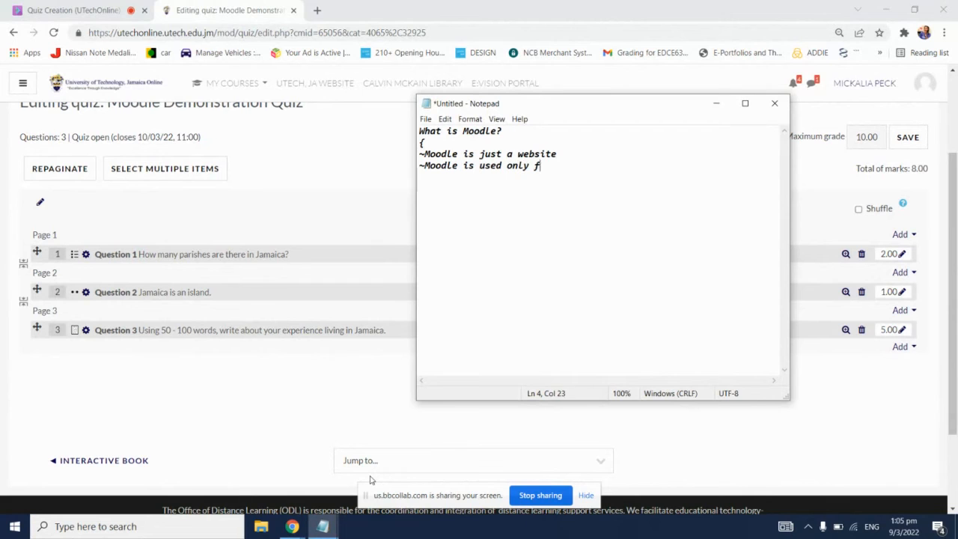
{"action": "type", "text": "or forum discussions"}
Step: Add a third wrong answer line reading "~Moodle is only used to facilitate video conferencing"
{"action": "key", "text": "Return"}
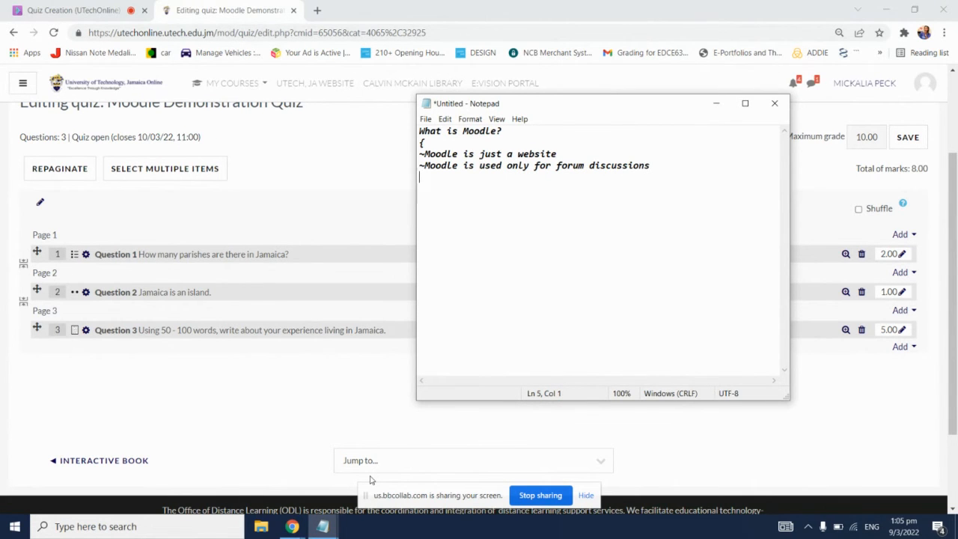
{"action": "type", "text": "~Moodle is only use"}
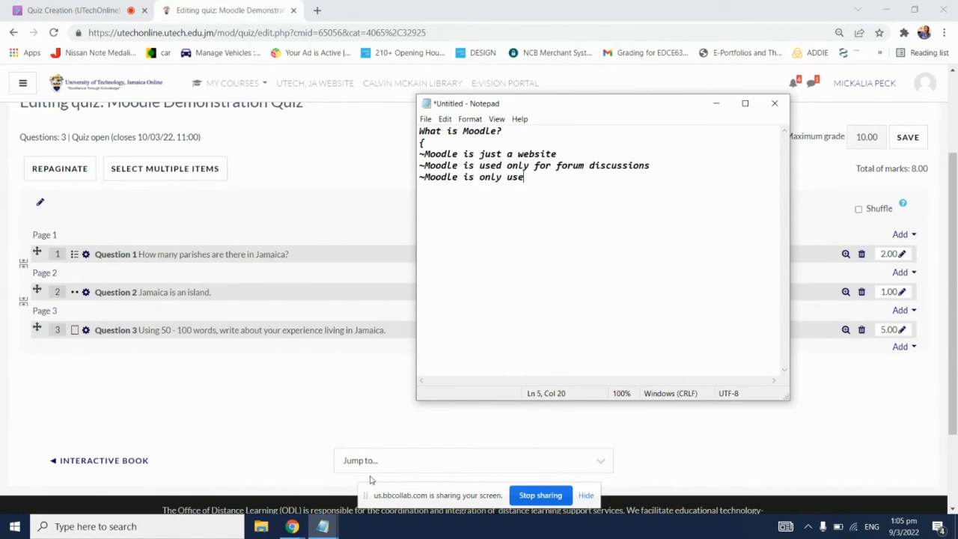
{"action": "type", "text": "d to facilitate video conferen"}
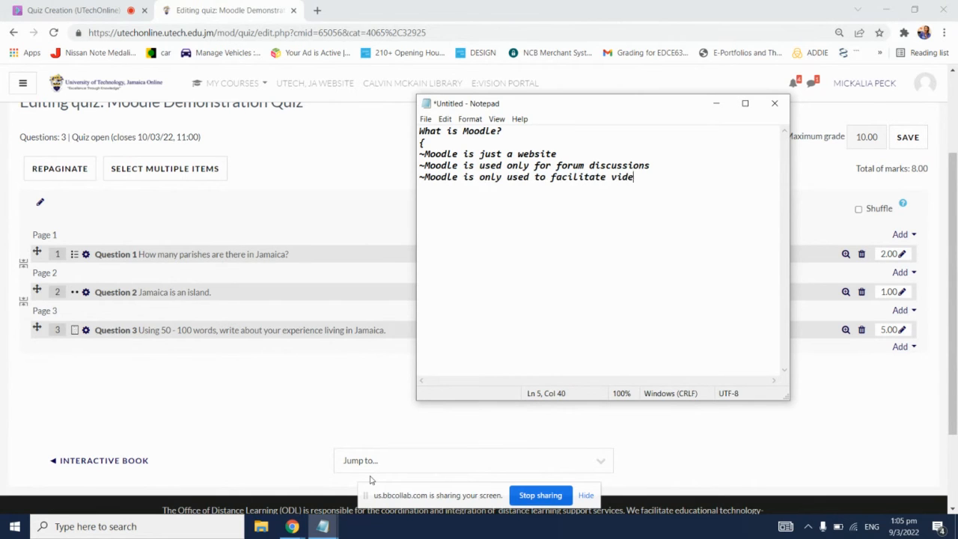
{"action": "type", "text": "cing"}
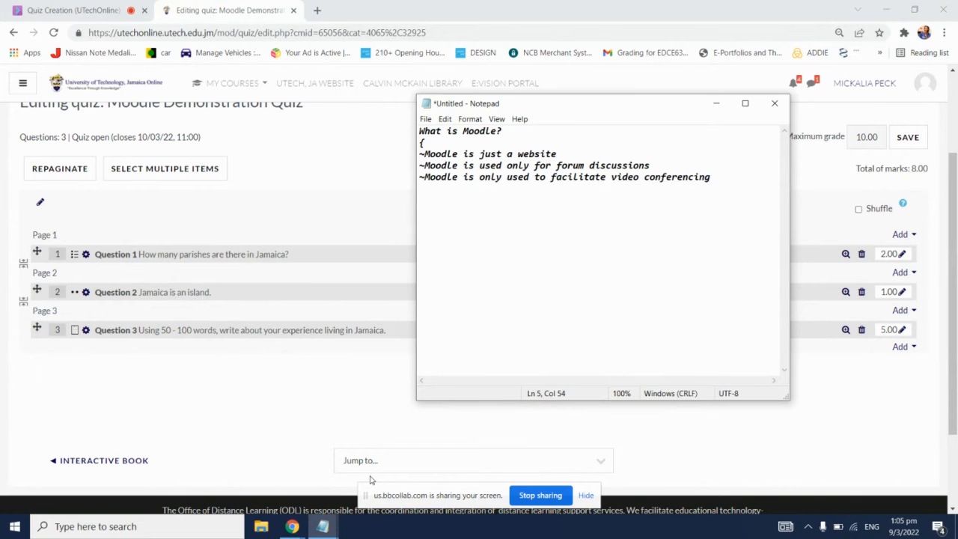
Step: Add the correct answer line "=Moodle is a Learning Management System" and end the answer block with a closing curly brace
{"action": "key", "text": "Return"}
{"action": "type", "text": "=Moodle is a Learning Mana"}
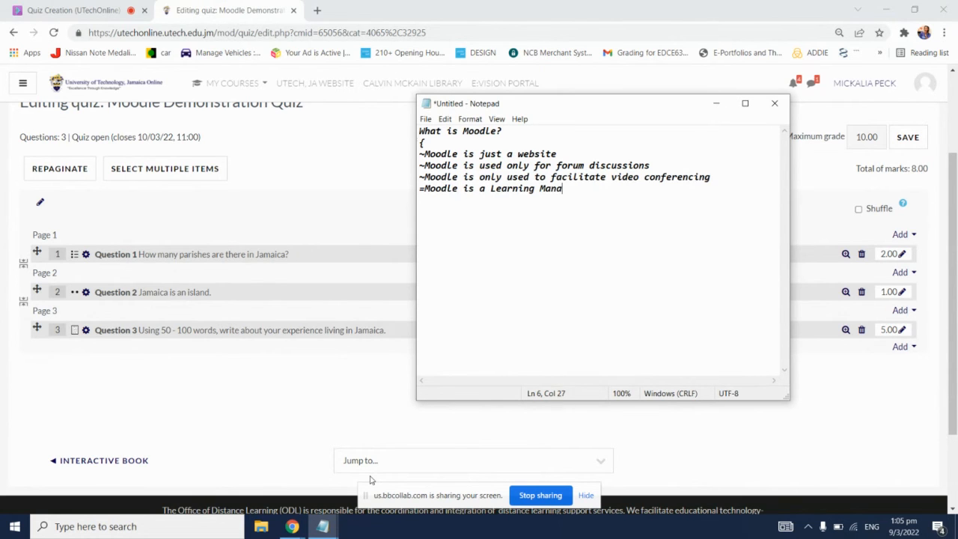
{"action": "type", "text": "gement System"}
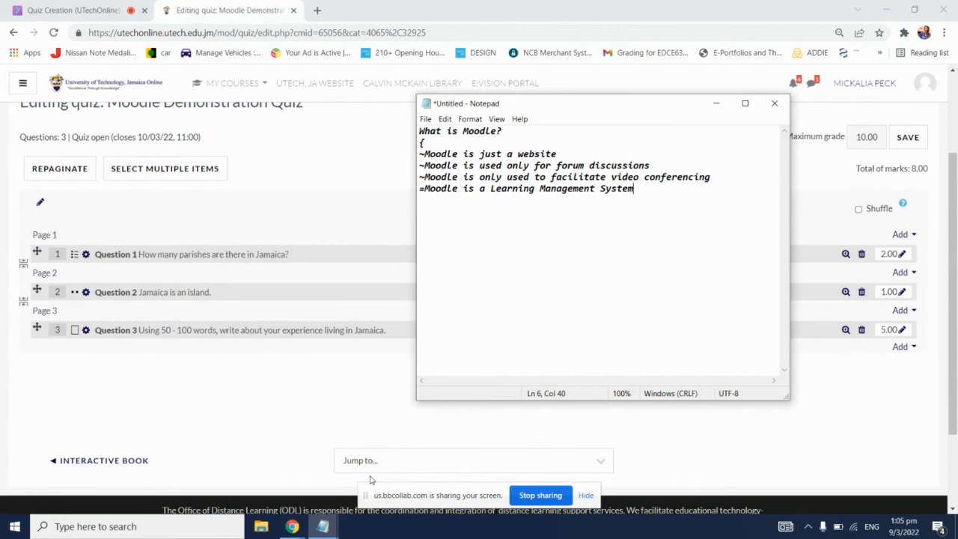
{"action": "key", "text": "Return"}
{"action": "type", "text": "}"}
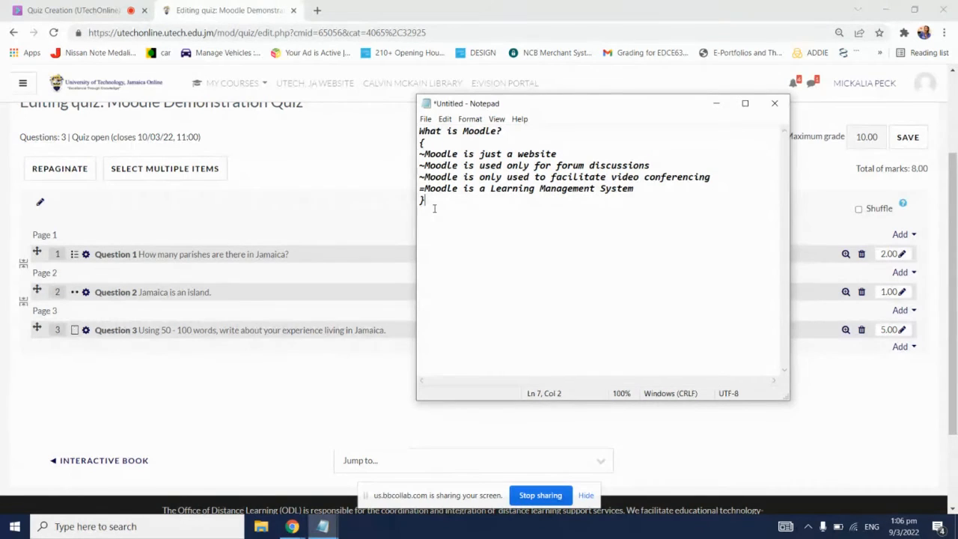
Step: Add the essay question "In your own words, explain what an LMS is. {}" below the first question, separated by a blank line
{"action": "key", "text": "Return"}
{"action": "key", "text": "Return"}
{"action": "type", "text": "bbyv"}
{"action": "left_click", "coordinate": [423, 211]}
{"action": "double_click", "coordinate": [429, 223]}
{"action": "type", "text": "In your own words, explain "}
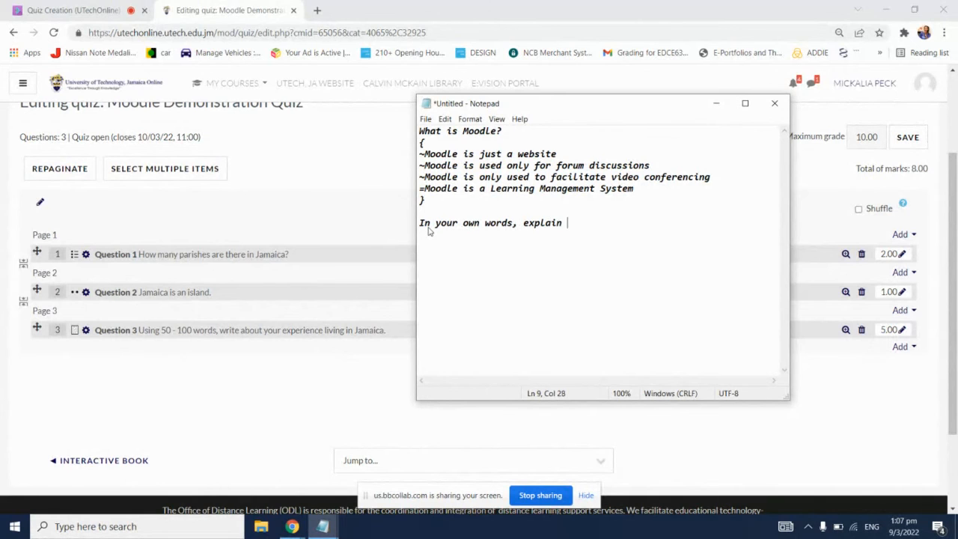
{"action": "type", "text": "what an LMS is"}
{"action": "type", "text": ". {}"}
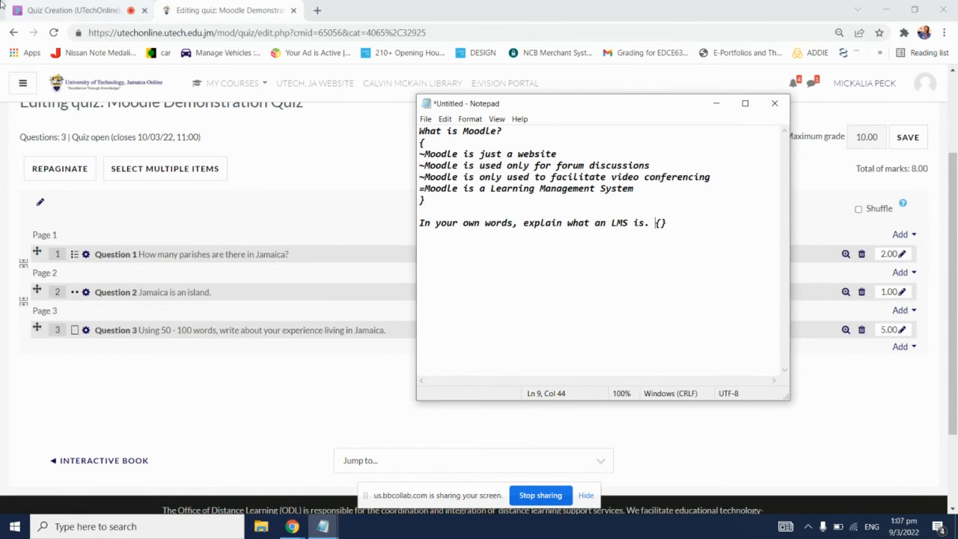
Step: Check the chat and attendee list of the Collaborate session, and return to the Notepad question file
{"action": "left_click", "coordinate": [32, 7]}
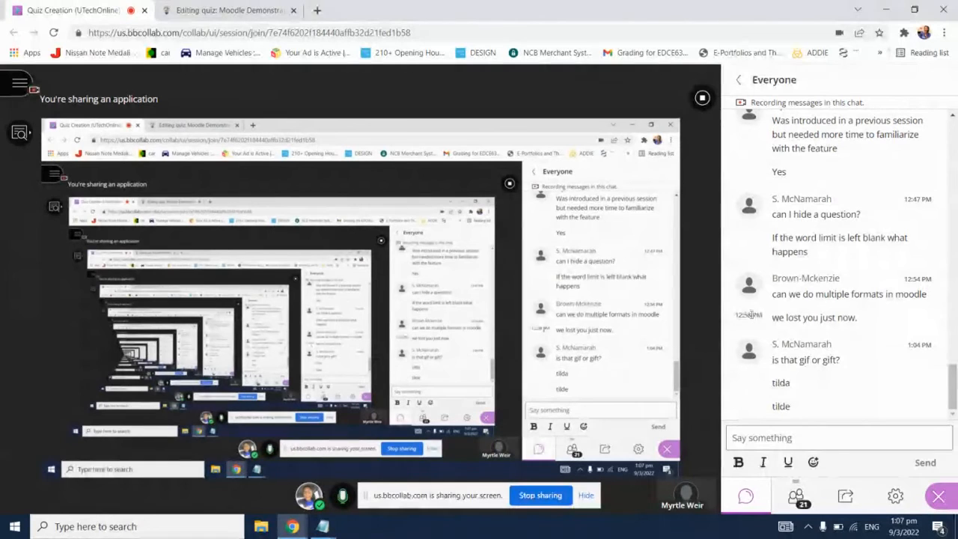
{"action": "left_click", "coordinate": [796, 496]}
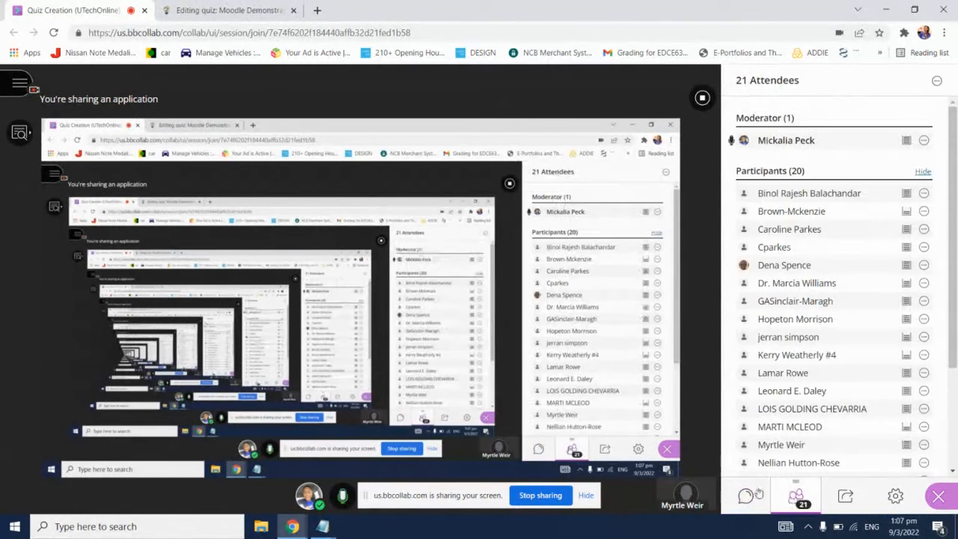
{"action": "left_click", "coordinate": [232, 10]}
{"action": "mouse_move", "coordinate": [324, 530]}
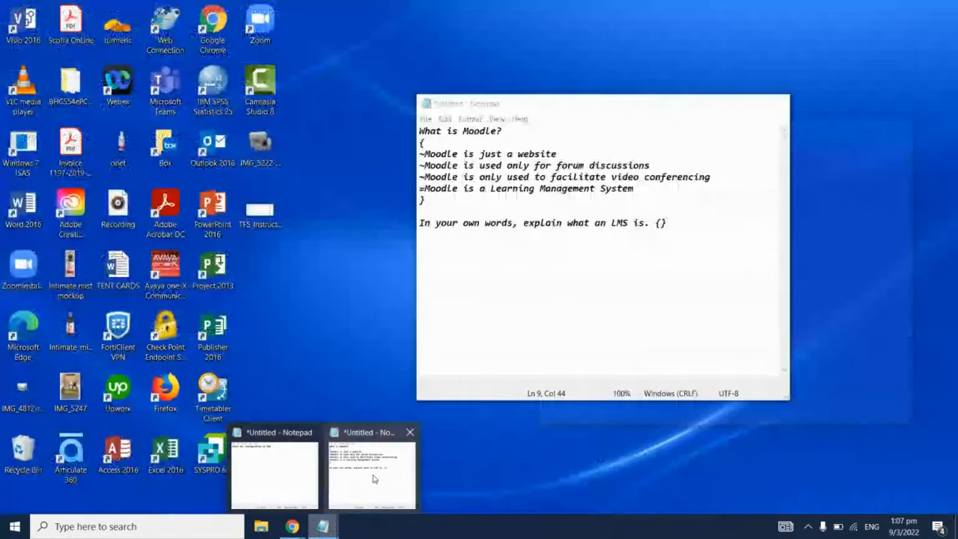
{"action": "left_click", "coordinate": [368, 449]}
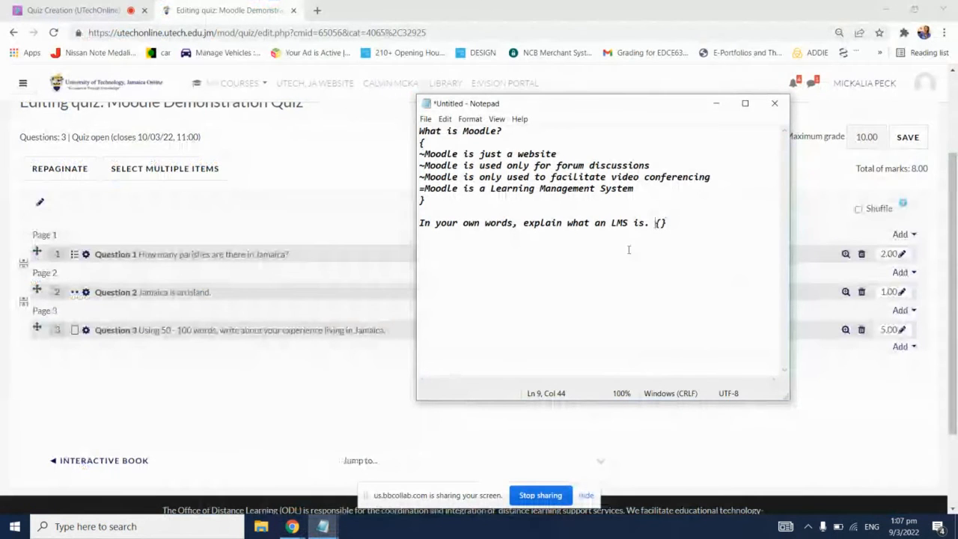
Step: Add the true/false statement "Moodle is just a website." below the essay question, separated by a blank line
{"action": "left_click", "coordinate": [675, 220]}
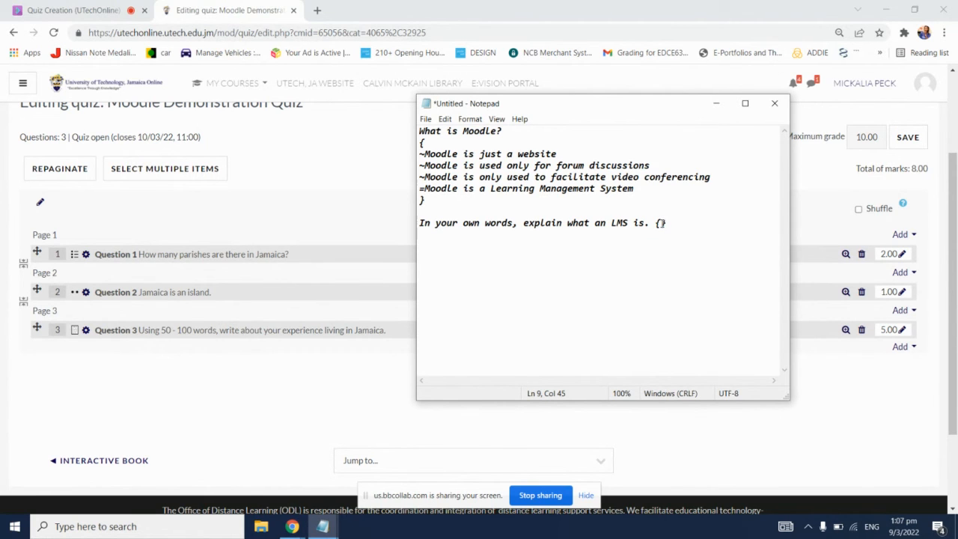
{"action": "left_click", "coordinate": [656, 225]}
{"action": "key", "text": "Return"}
{"action": "key", "text": "Return"}
{"action": "type", "text": "Moodle is "}
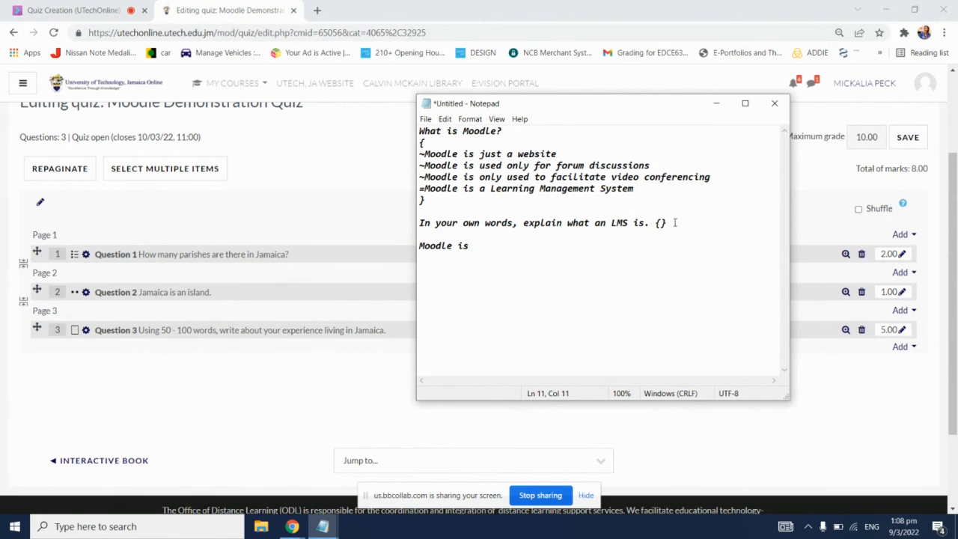
{"action": "type", "text": "just a website"}
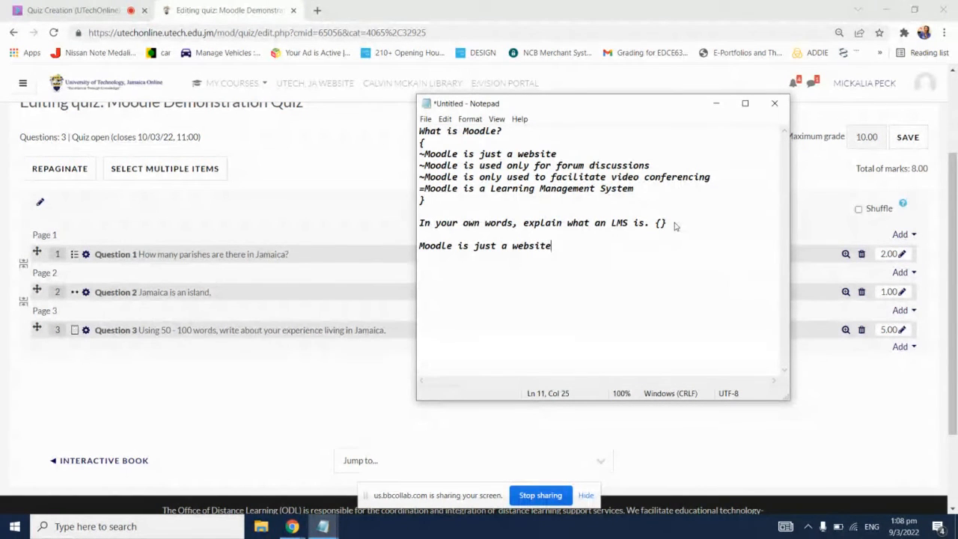
{"action": "type", "text": "."}
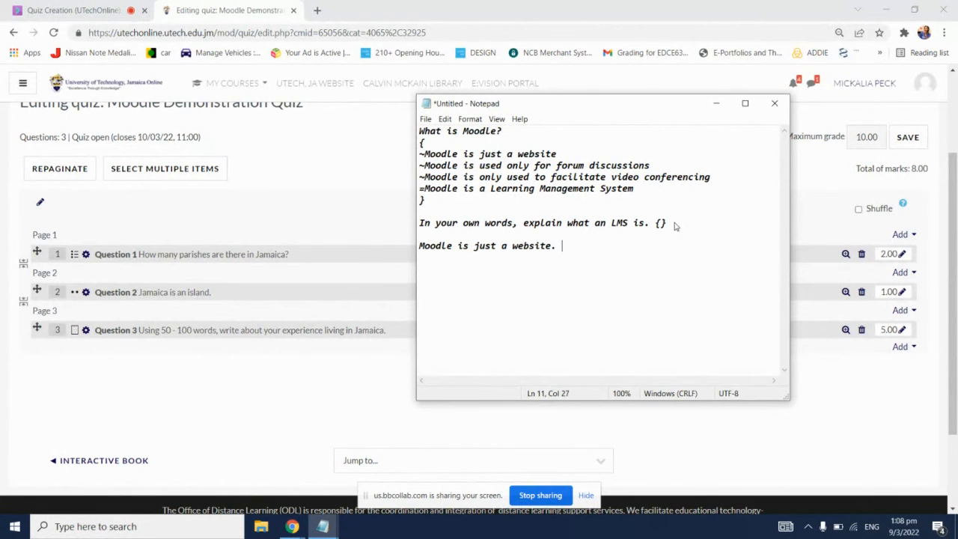
{"action": "type", "text": " {F}"}
Step: Mark the statement "Moodle is just a website." as false by appending "{F}" to it
{"action": "left_click", "coordinate": [423, 234]}
{"action": "left_click", "coordinate": [420, 131]}
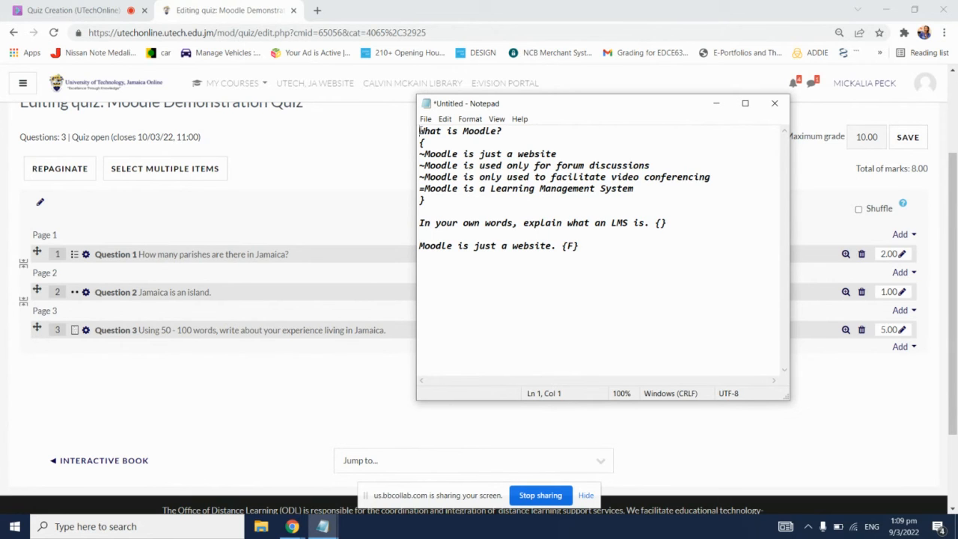
{"action": "left_click", "coordinate": [420, 245]}
Step: Save the question file as the text document MoodleDemoQuiz1 in the UTech folder and close it
{"action": "left_click", "coordinate": [425, 119]}
{"action": "left_click", "coordinate": [449, 180]}
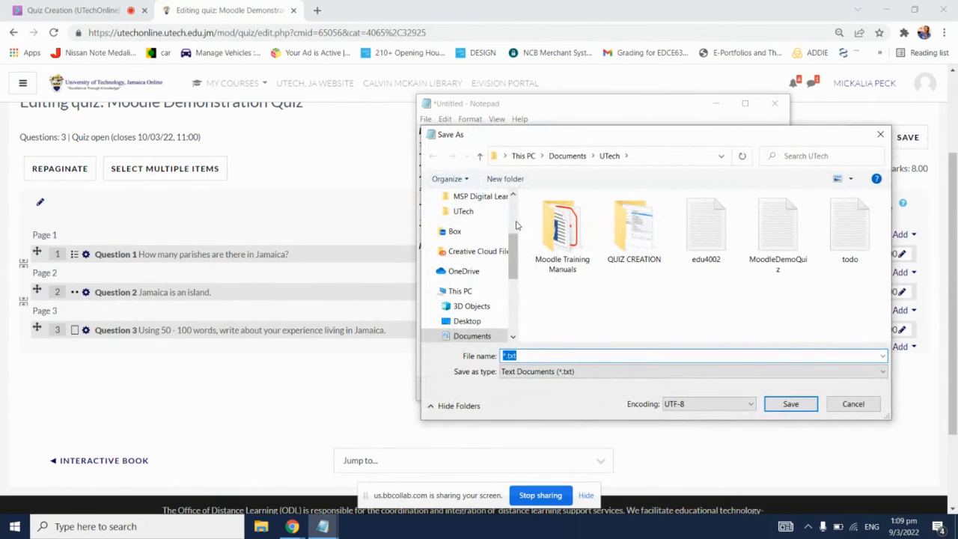
{"action": "type", "text": "Mo"}
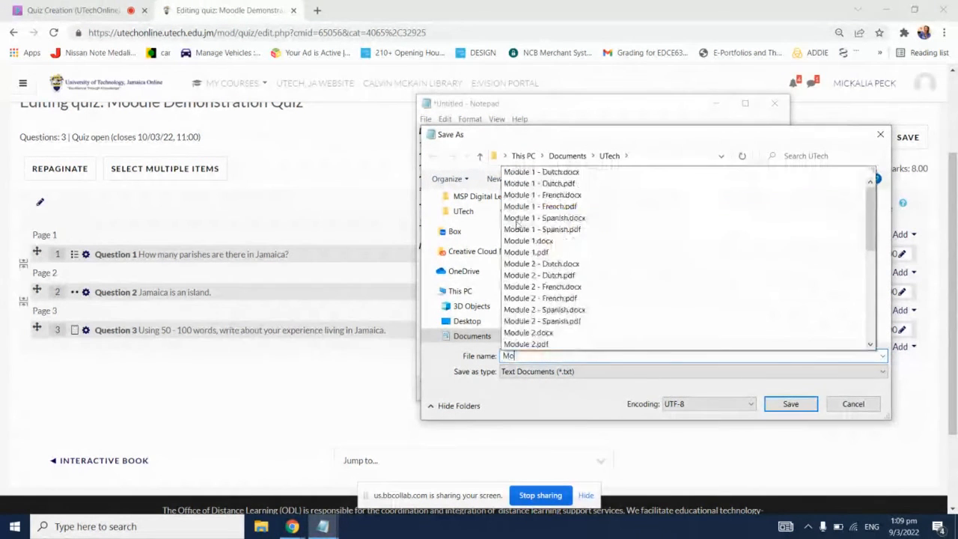
{"action": "type", "text": "odleDem"}
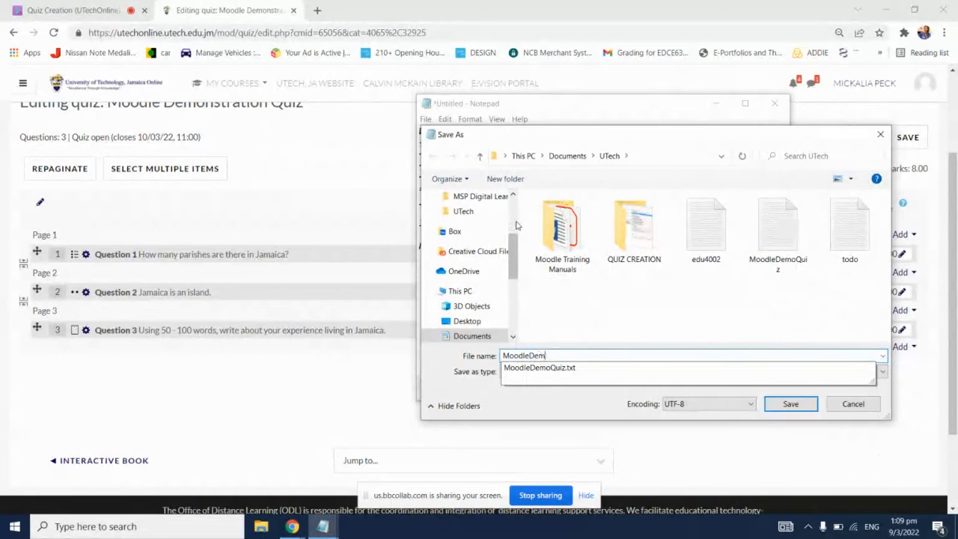
{"action": "type", "text": "oQuiz1"}
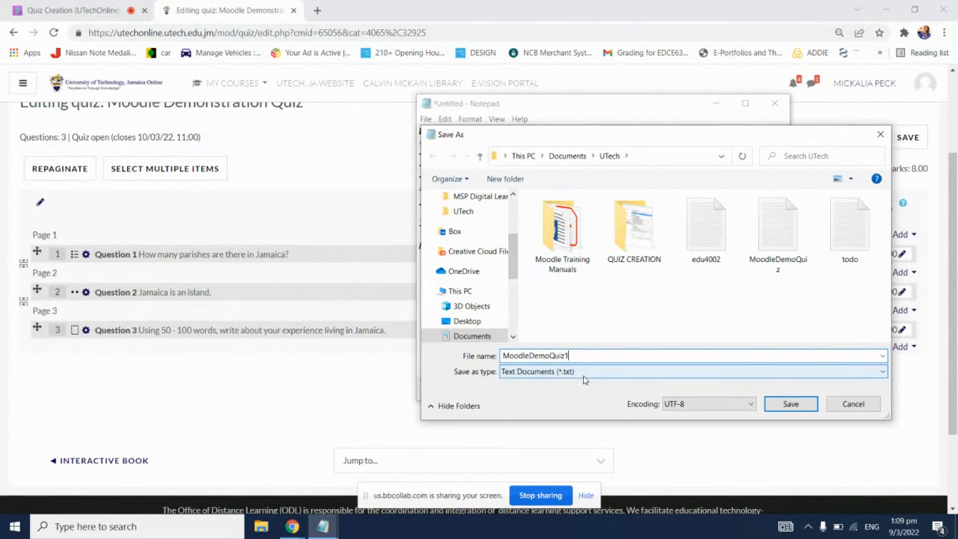
{"action": "left_click", "coordinate": [780, 403]}
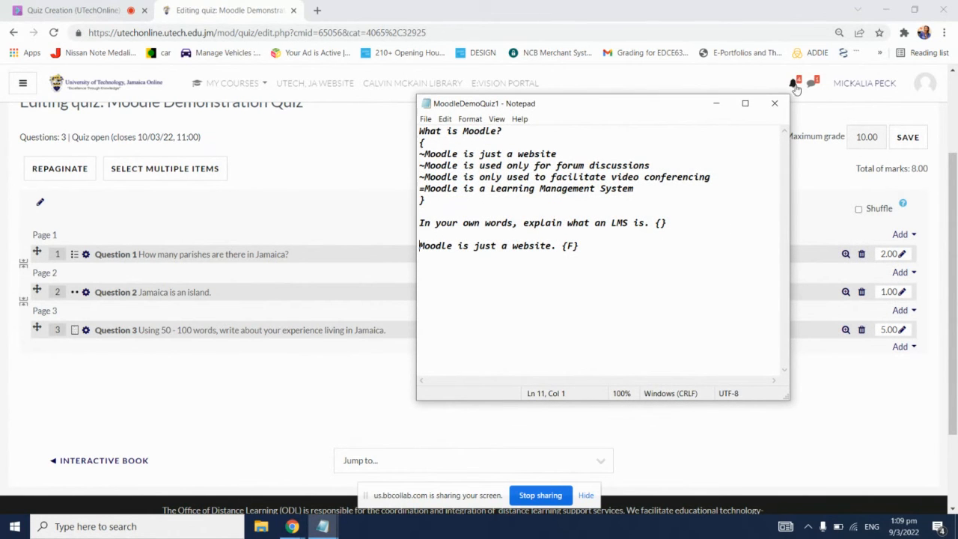
{"action": "left_click", "coordinate": [775, 104]}
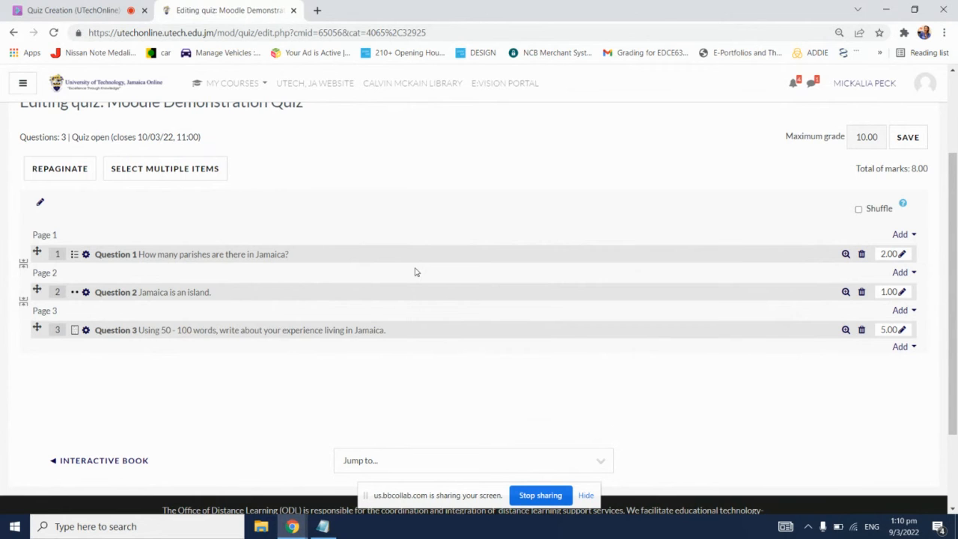
Step: Open the MDC1001 course page in a separate browser tab from the quiz editing page and switch to it
{"action": "scroll", "coordinate": [416, 273], "scroll_direction": "up", "scroll_amount": 1}
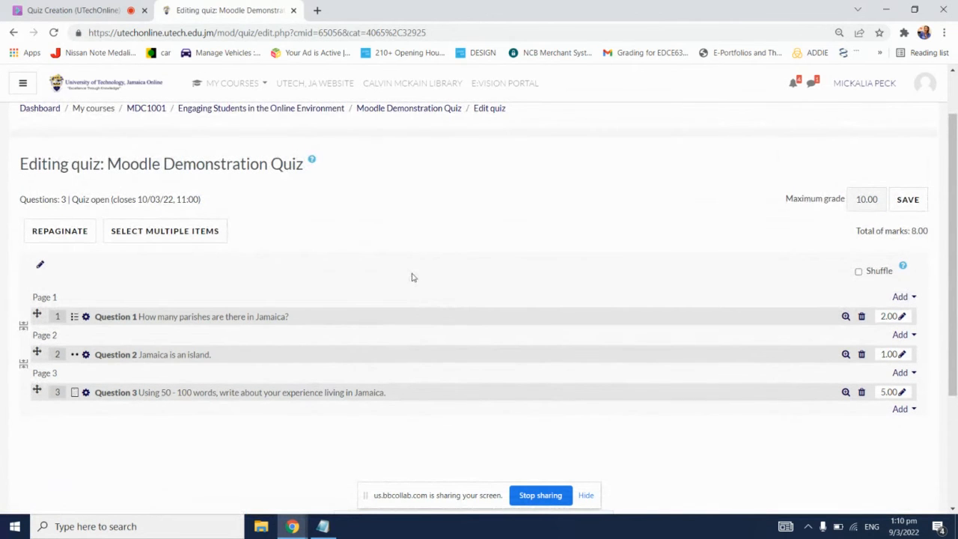
{"action": "scroll", "coordinate": [286, 274], "scroll_direction": "up", "scroll_amount": 1}
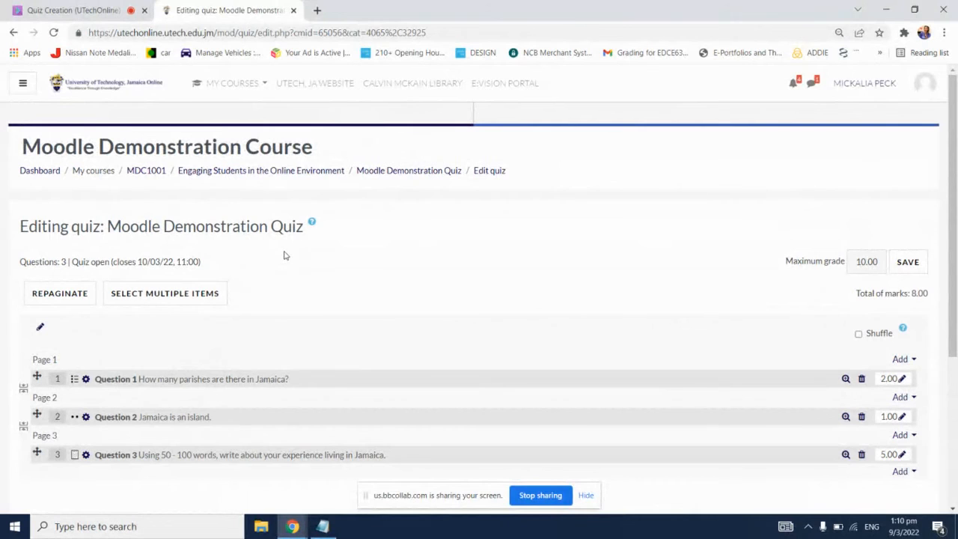
{"action": "right_click", "coordinate": [144, 171]}
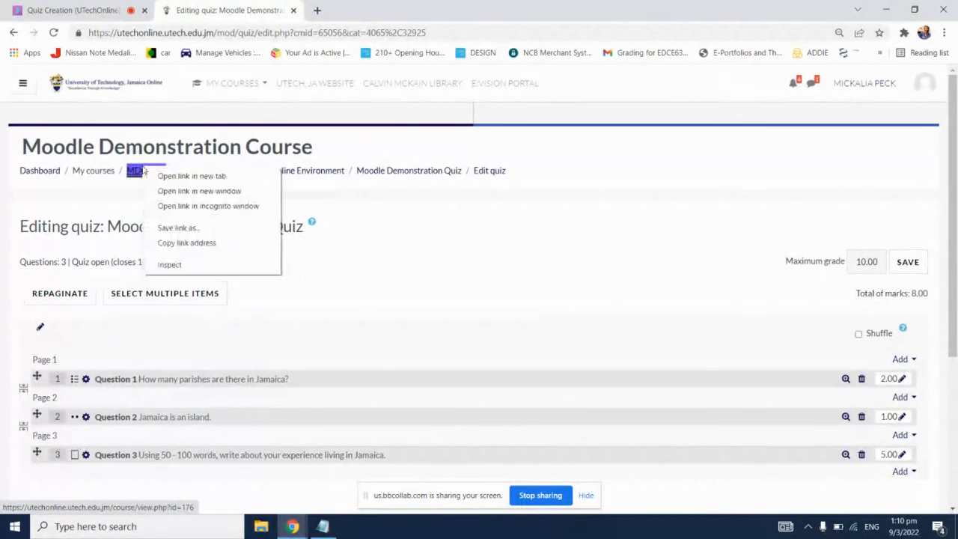
{"action": "left_click", "coordinate": [192, 176]}
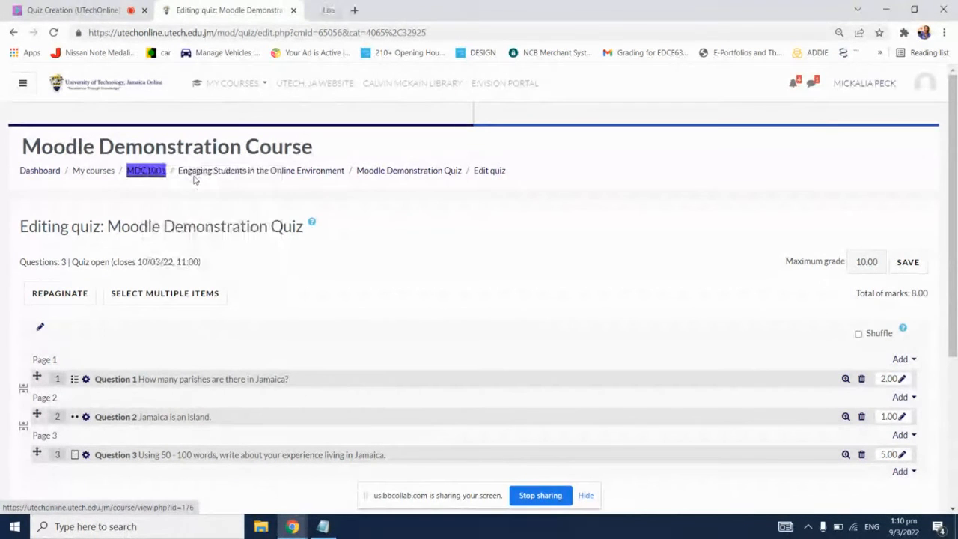
{"action": "left_click", "coordinate": [359, 9]}
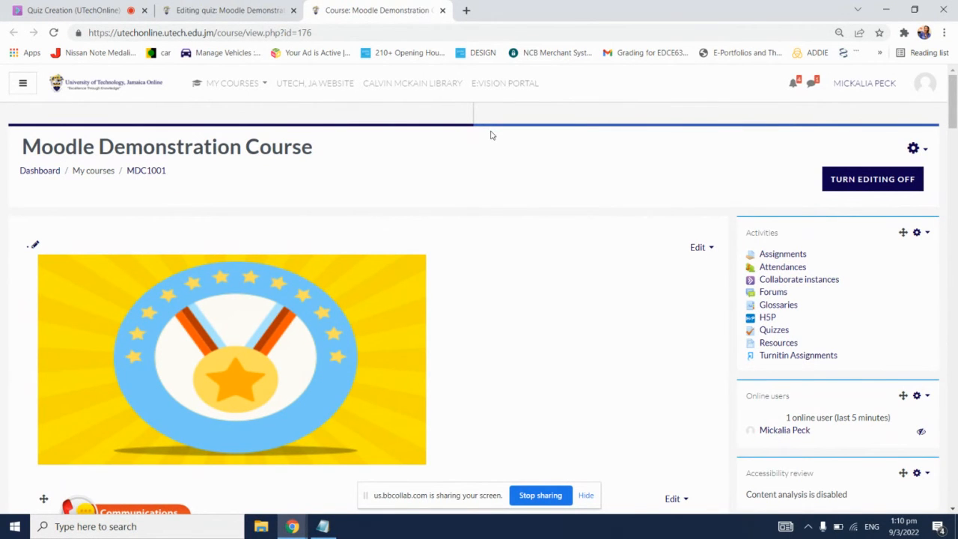
Step: Read the new chat message in the Collaborate session and return to the course page
{"action": "left_click", "coordinate": [99, 8]}
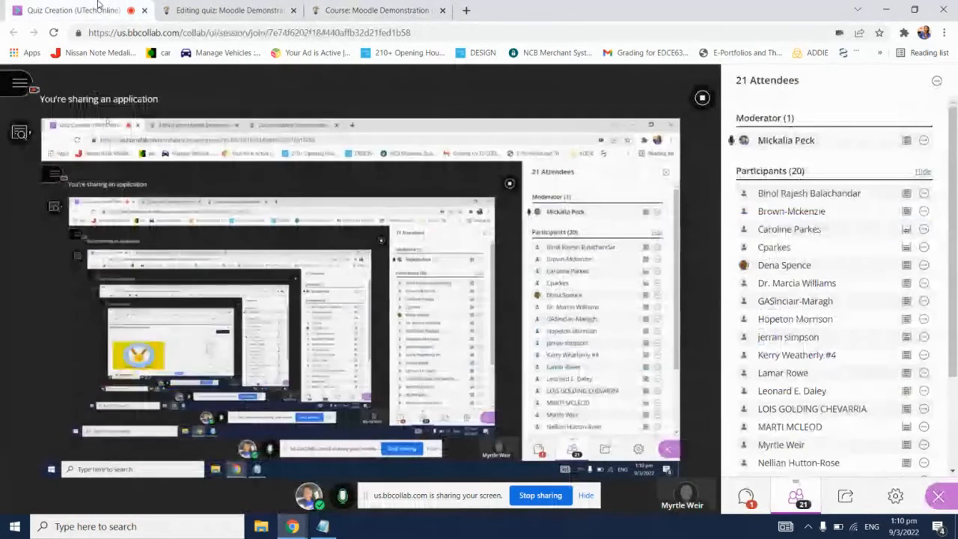
{"action": "left_click", "coordinate": [747, 497]}
{"action": "mouse_move", "coordinate": [782, 521]}
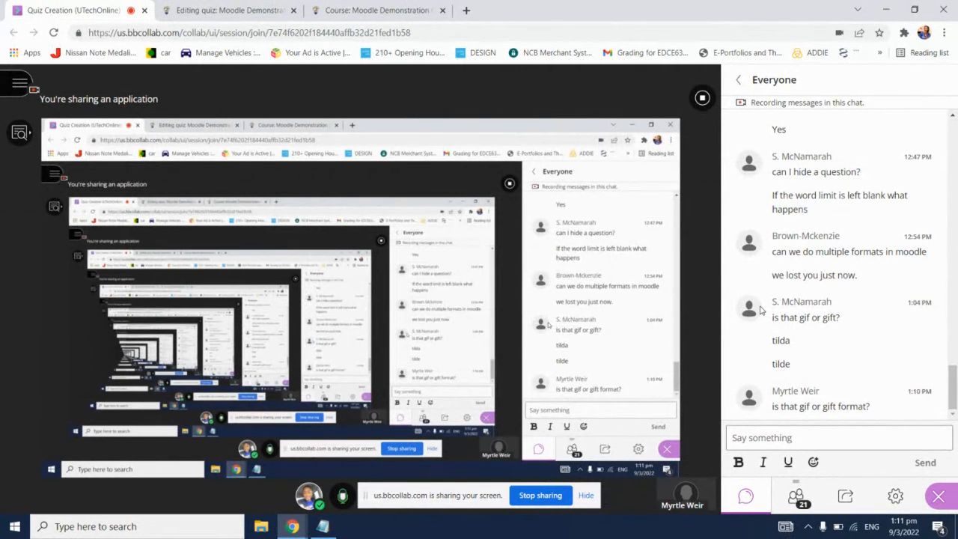
{"action": "left_click", "coordinate": [353, 8]}
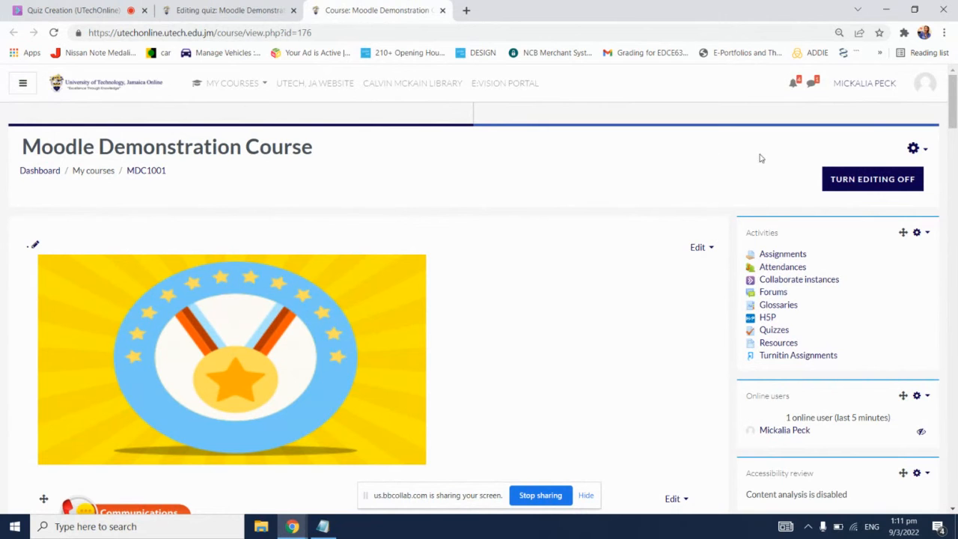
Step: Open the full administration page of Moodle Demonstration Course and examine its Question bank options
{"action": "left_click", "coordinate": [915, 148]}
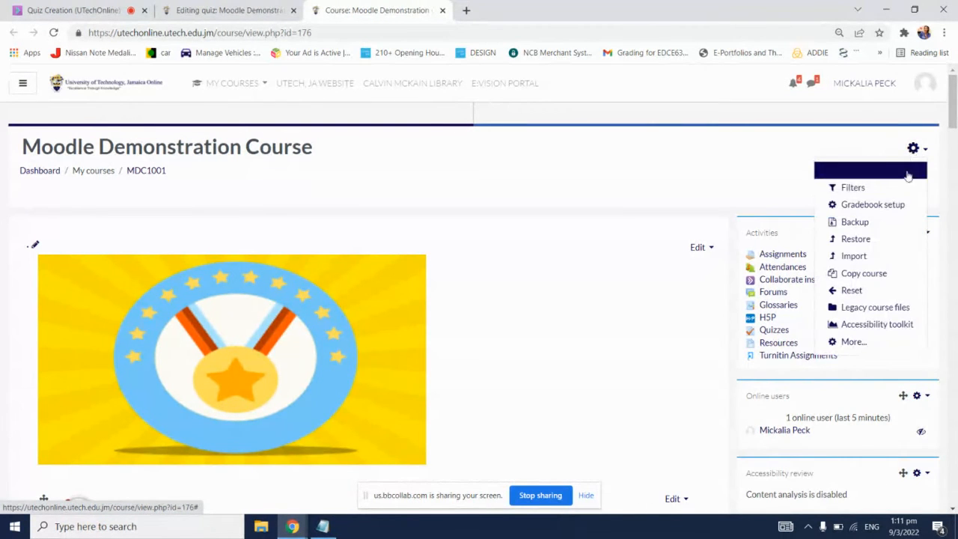
{"action": "left_click", "coordinate": [859, 341]}
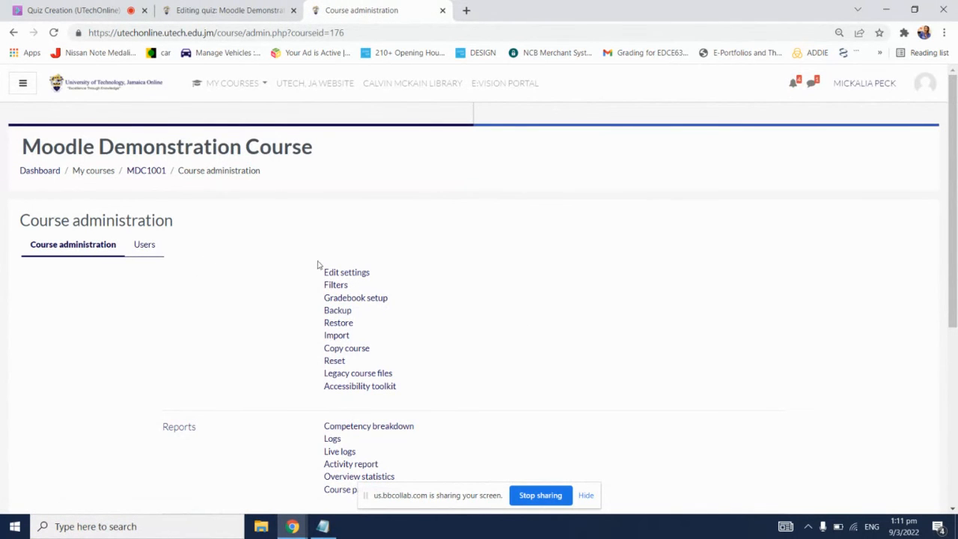
{"action": "scroll", "coordinate": [649, 259], "scroll_direction": "down", "scroll_amount": 1}
{"action": "scroll", "coordinate": [649, 258], "scroll_direction": "down", "scroll_amount": 3}
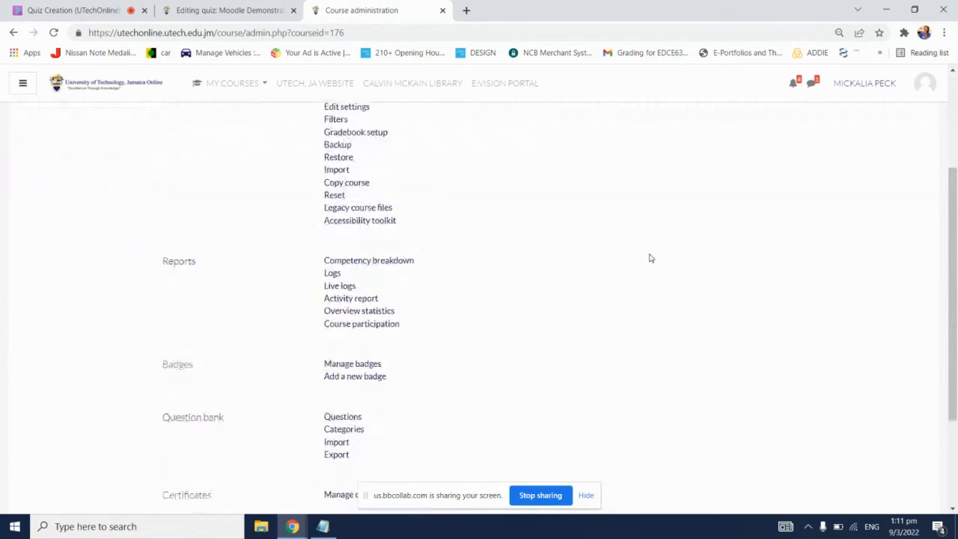
{"action": "scroll", "coordinate": [649, 258], "scroll_direction": "down", "scroll_amount": 1}
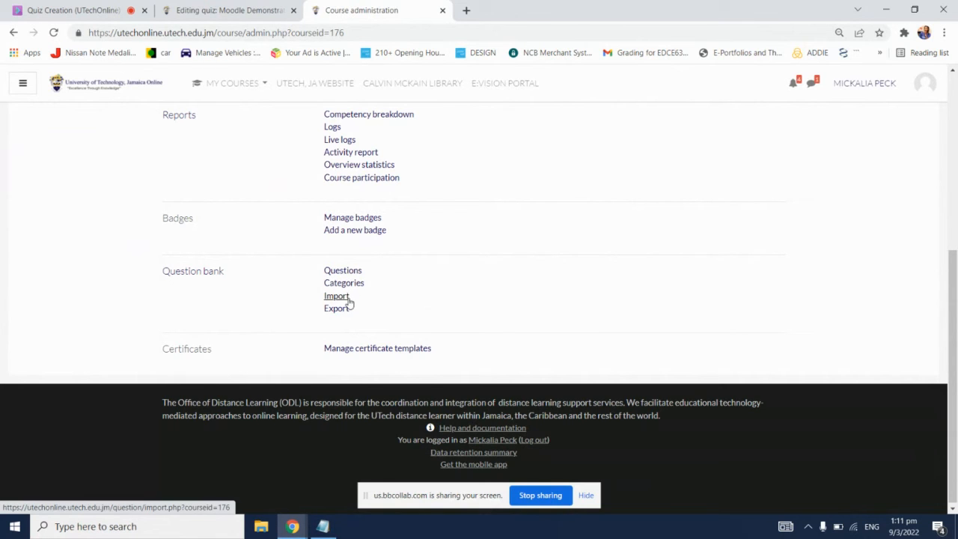
Step: Check the Collaborate session chat and return from course administration to the MDC1001 course home page
{"action": "left_click", "coordinate": [95, 9]}
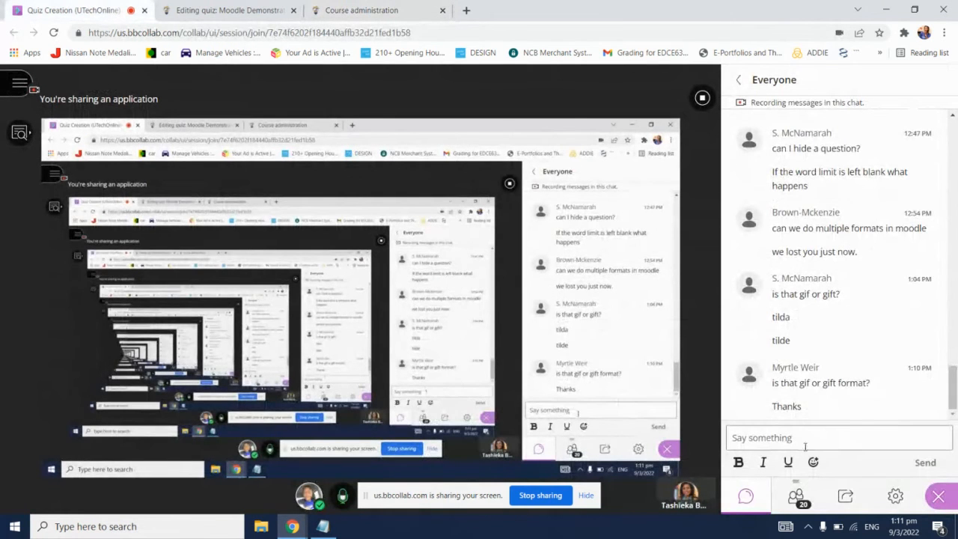
{"action": "left_click", "coordinate": [269, 10]}
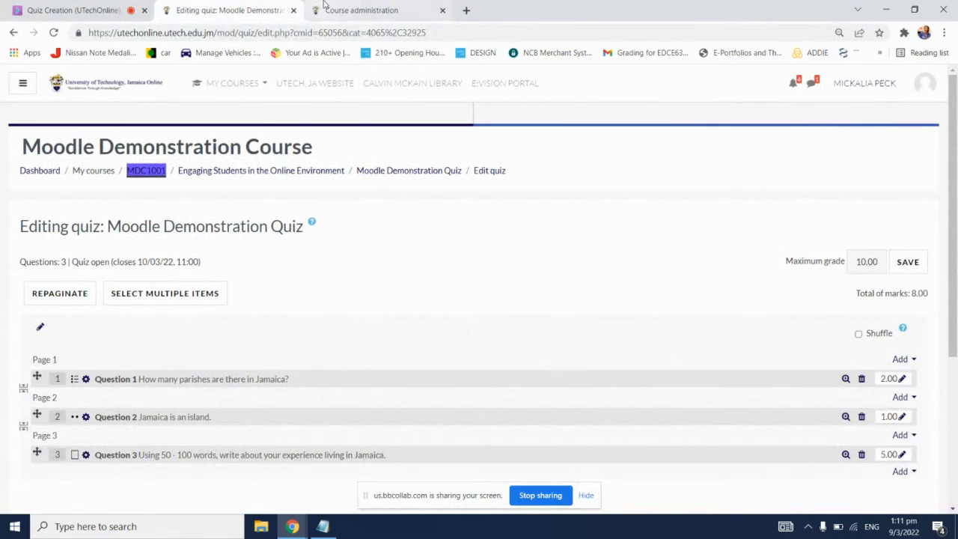
{"action": "left_click", "coordinate": [323, 10]}
{"action": "scroll", "coordinate": [539, 264], "scroll_direction": "up", "scroll_amount": 5}
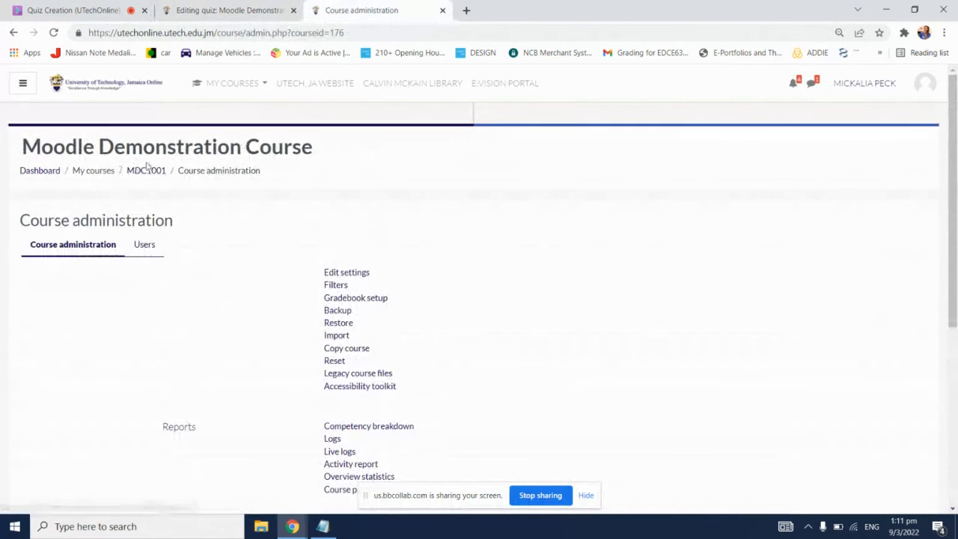
{"action": "left_click", "coordinate": [146, 169]}
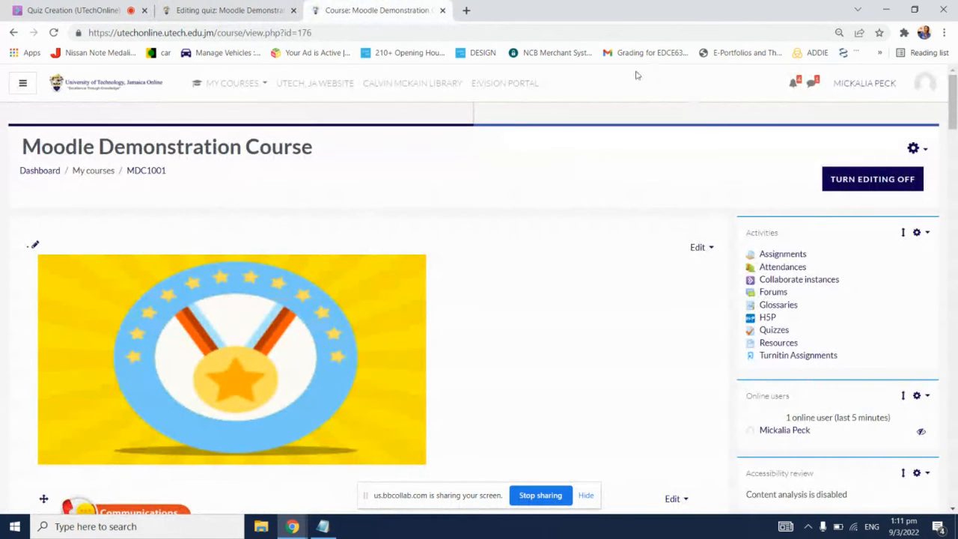
{"action": "left_click", "coordinate": [219, 9]}
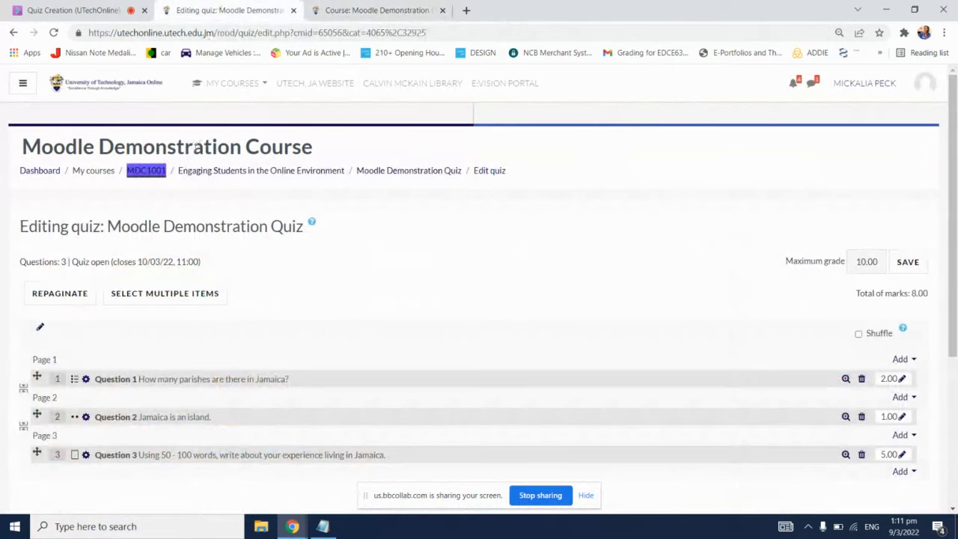
{"action": "right_click", "coordinate": [148, 170]}
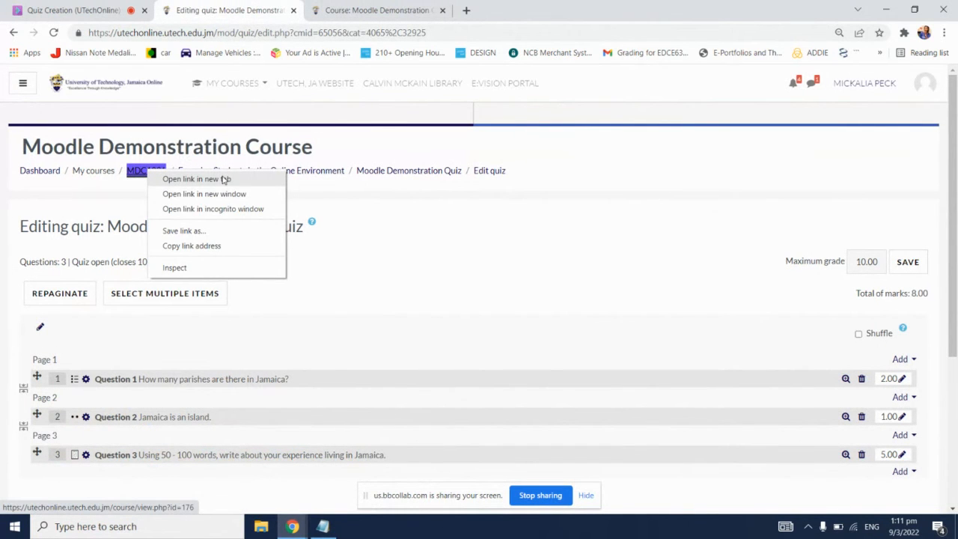
{"action": "left_click_drag", "start_coordinate": [617, 131], "coordinate": [591, 139]}
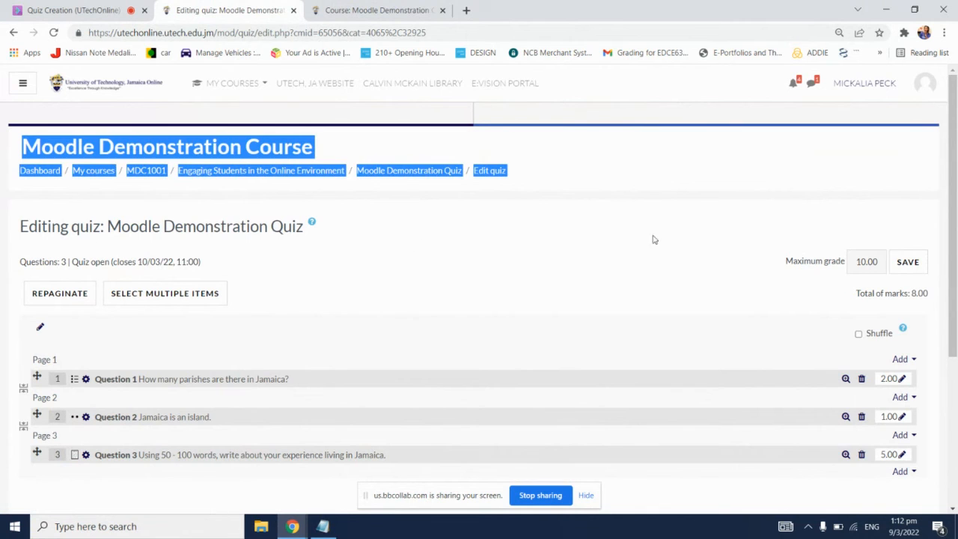
Step: Switch to the MDC1001 course page and open the question bank's Categories page from the full course administration
{"action": "left_click", "coordinate": [498, 288]}
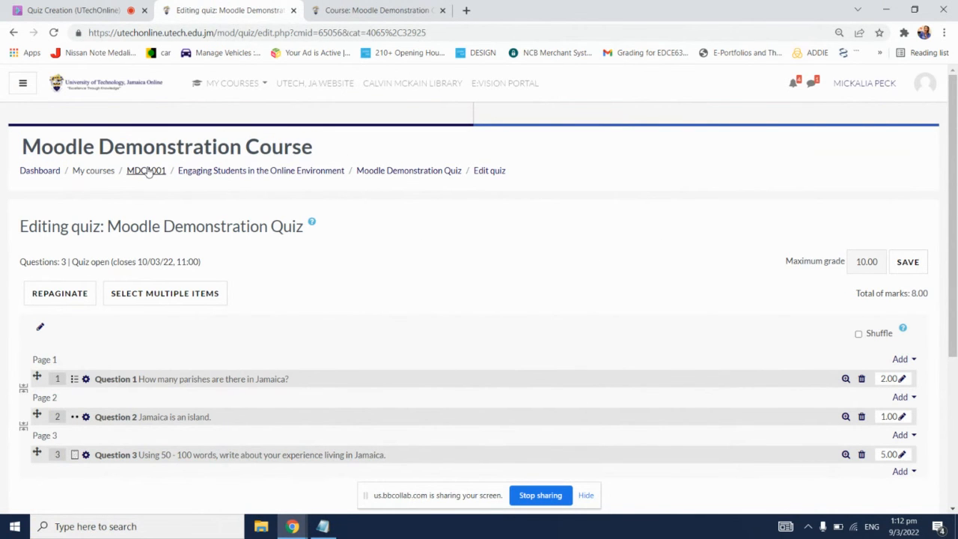
{"action": "left_click", "coordinate": [344, 9]}
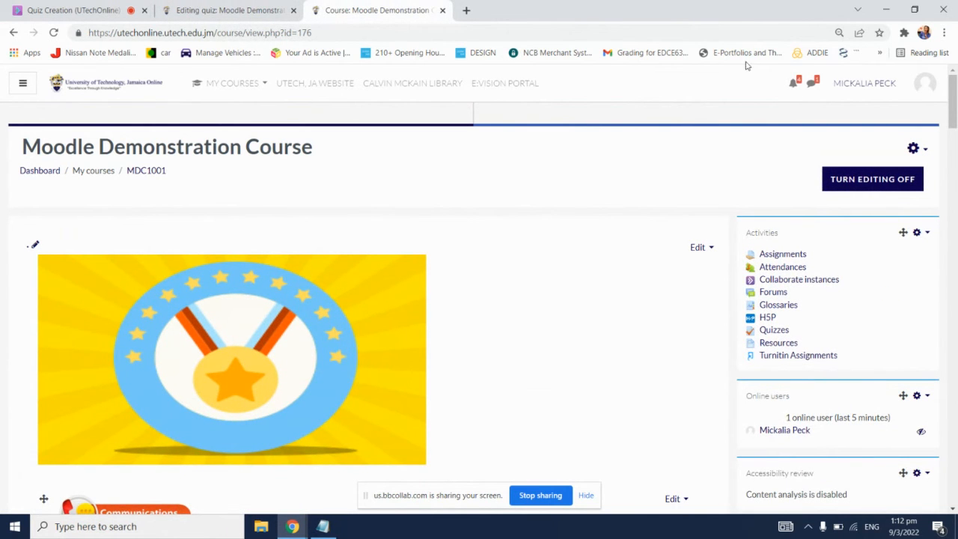
{"action": "left_click", "coordinate": [914, 148]}
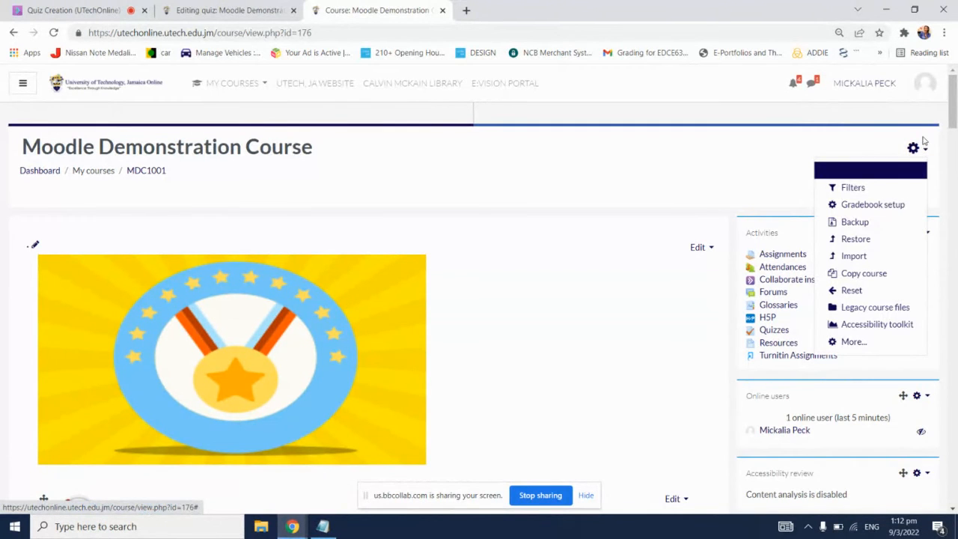
{"action": "left_click", "coordinate": [861, 342]}
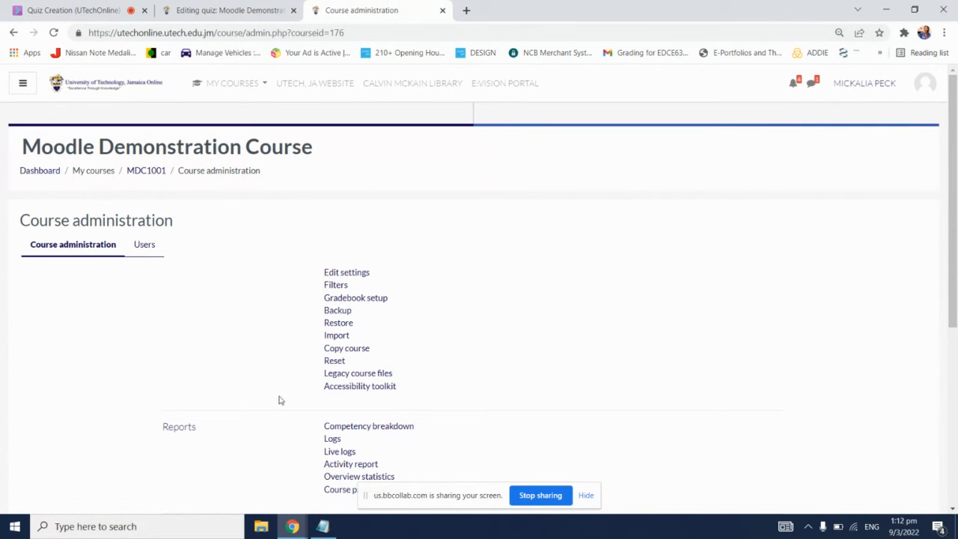
{"action": "scroll", "coordinate": [612, 250], "scroll_direction": "down", "scroll_amount": 3}
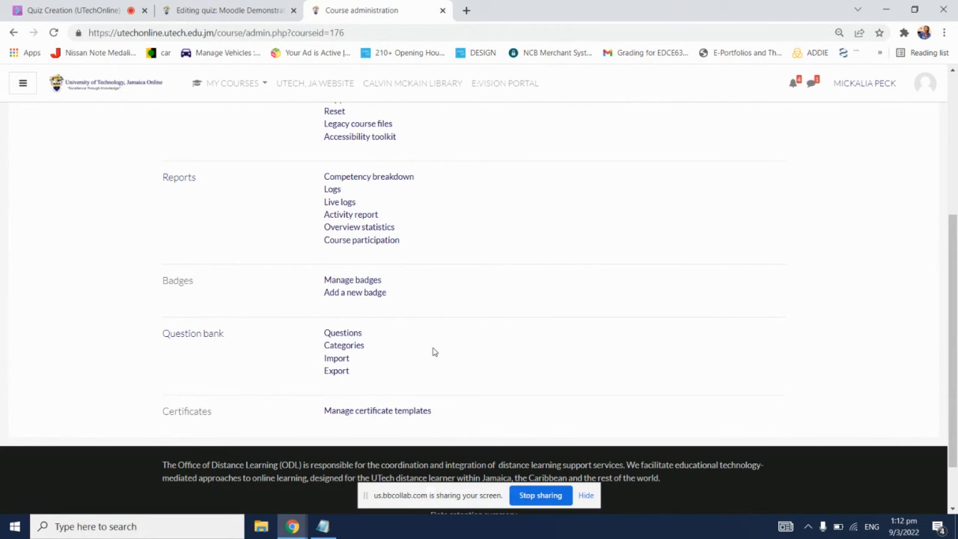
{"action": "left_click", "coordinate": [346, 346]}
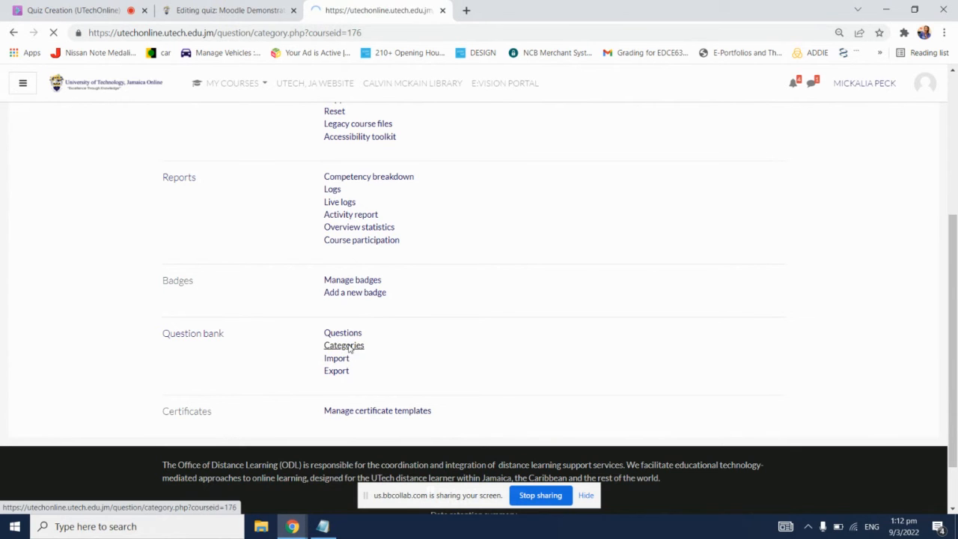
Step: Set the parent category of the new question category to Top for Moodle Demonstration Course
{"action": "scroll", "coordinate": [462, 278], "scroll_direction": "down", "scroll_amount": 5}
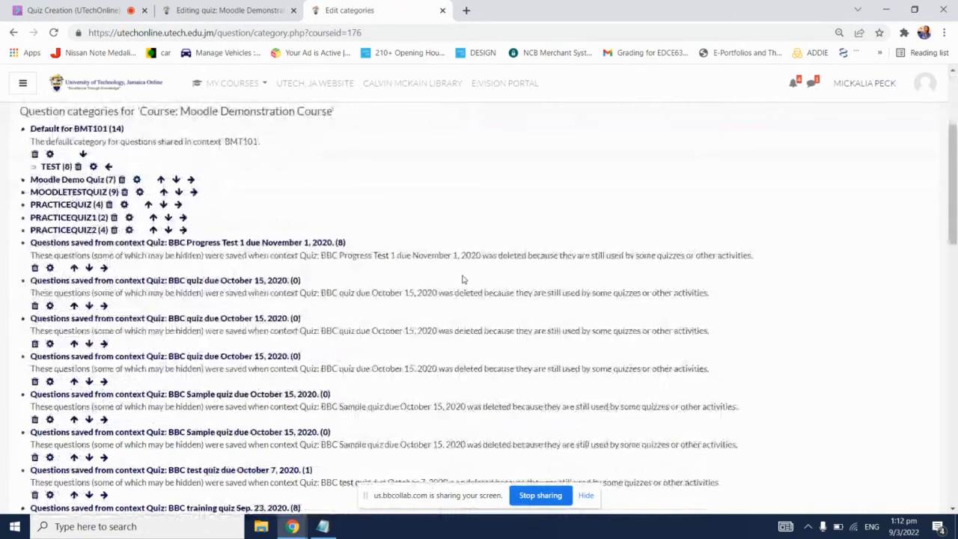
{"action": "scroll", "coordinate": [462, 278], "scroll_direction": "down", "scroll_amount": 12}
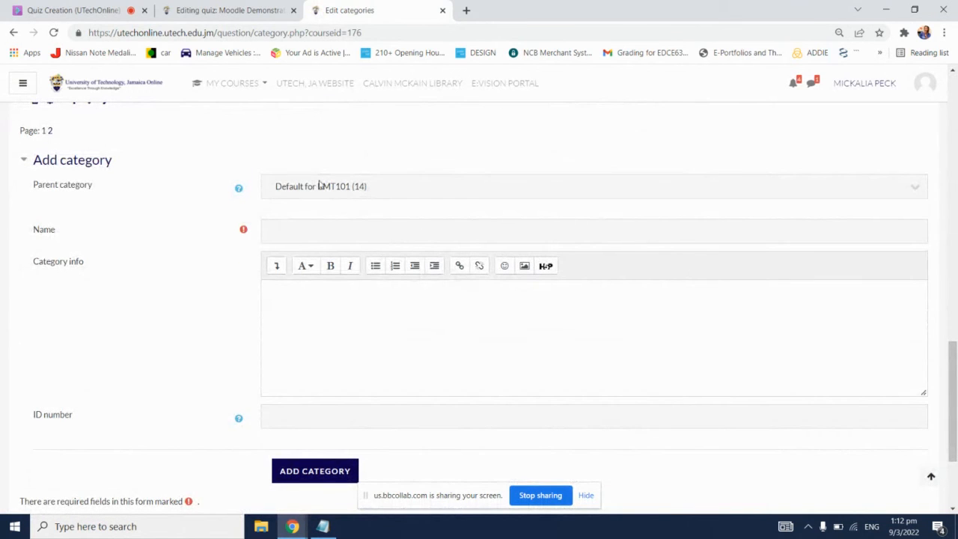
{"action": "left_click", "coordinate": [417, 189]}
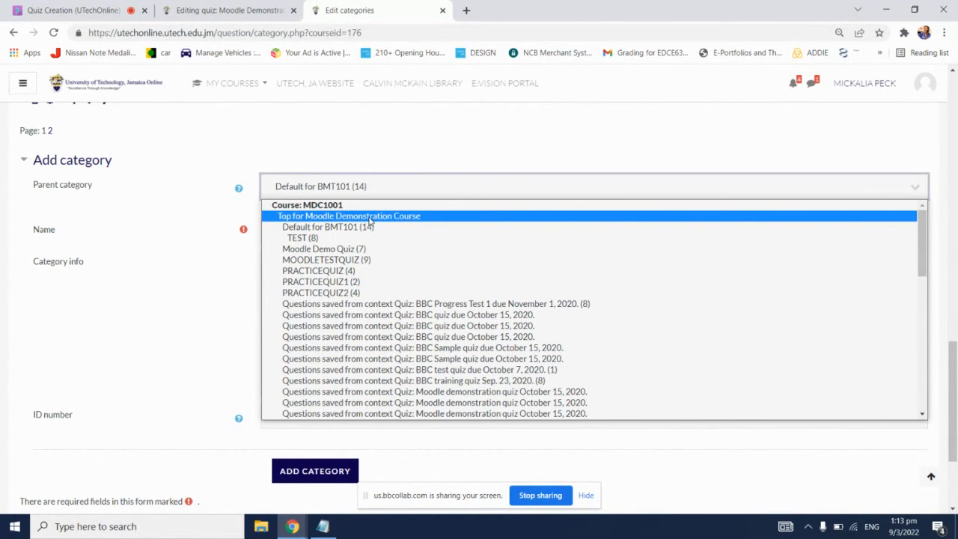
{"action": "left_click", "coordinate": [326, 217]}
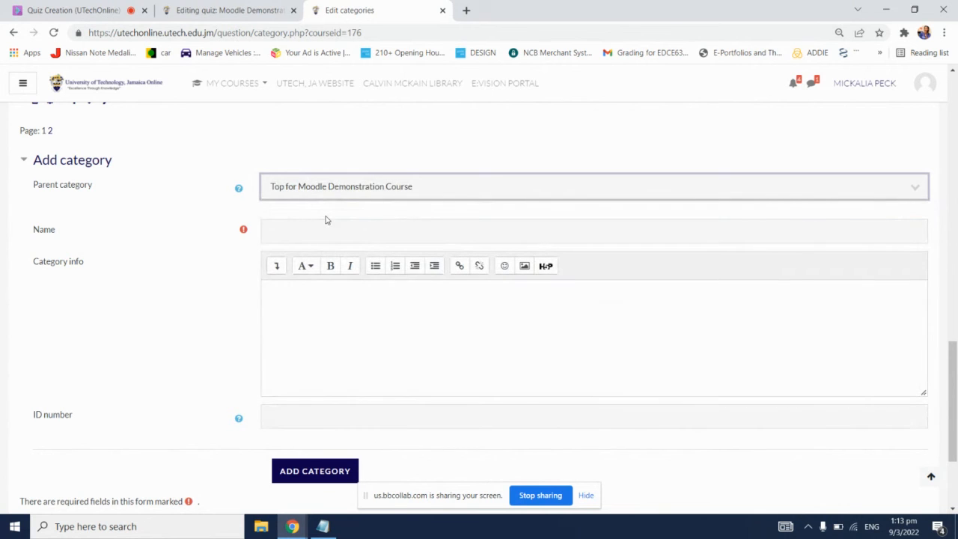
{"action": "left_click", "coordinate": [332, 188]}
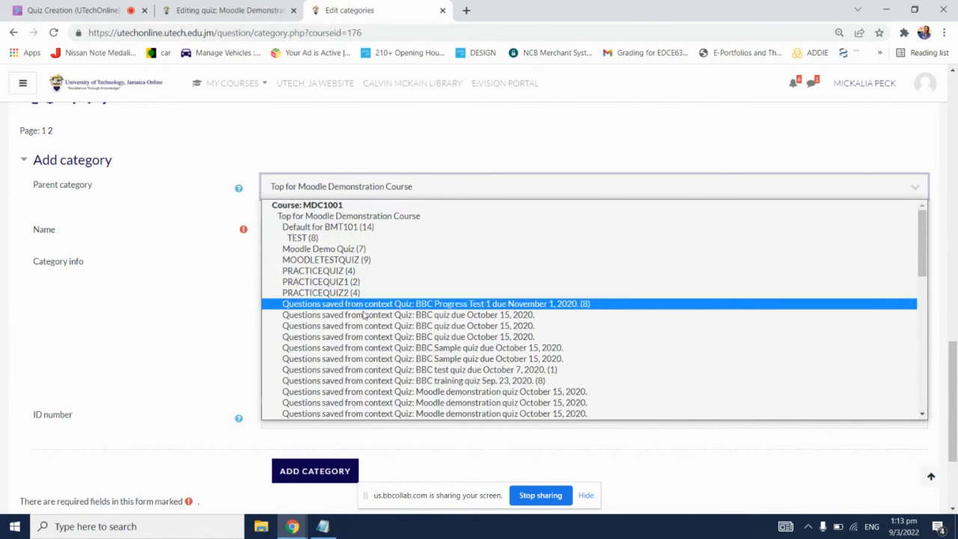
{"action": "scroll", "coordinate": [389, 338], "scroll_direction": "down", "scroll_amount": 10}
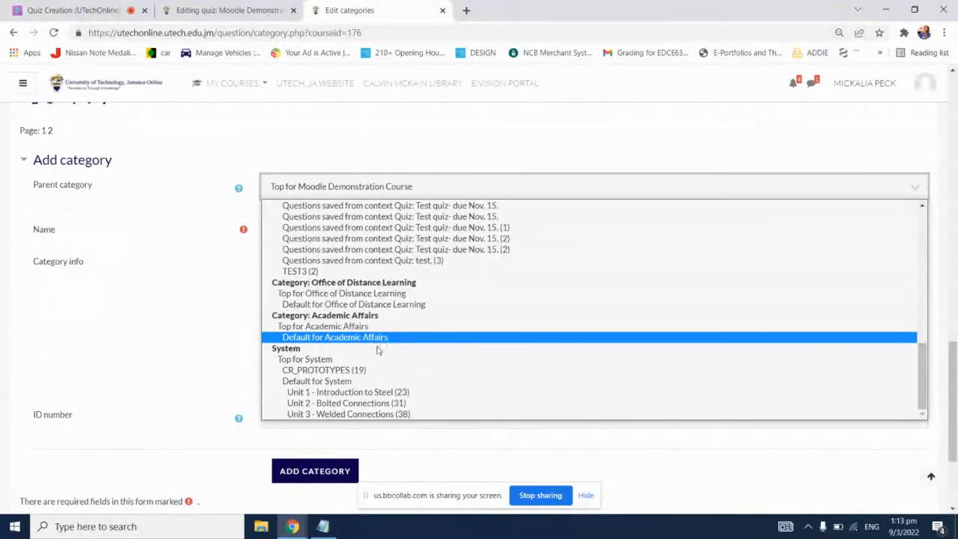
{"action": "scroll", "coordinate": [389, 353], "scroll_direction": "up", "scroll_amount": 10}
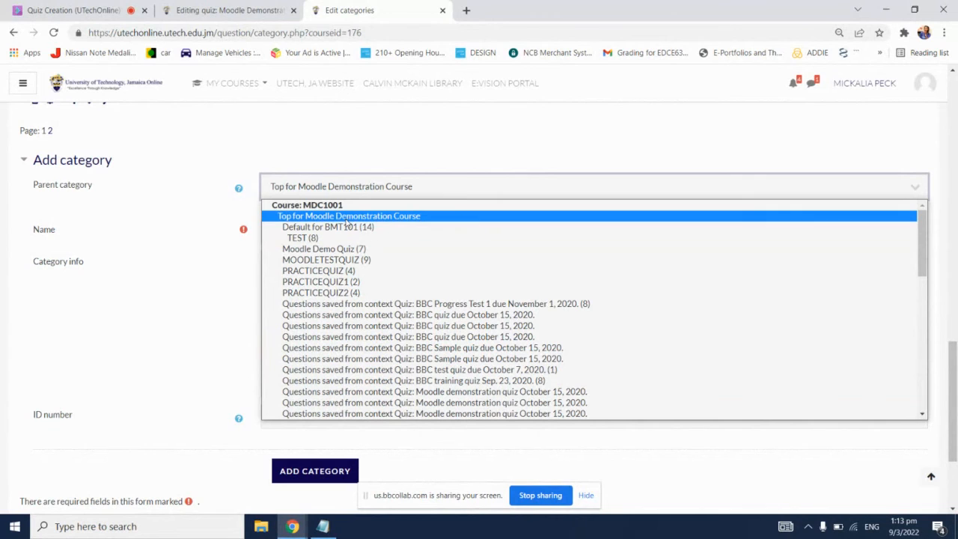
{"action": "left_click", "coordinate": [355, 219]}
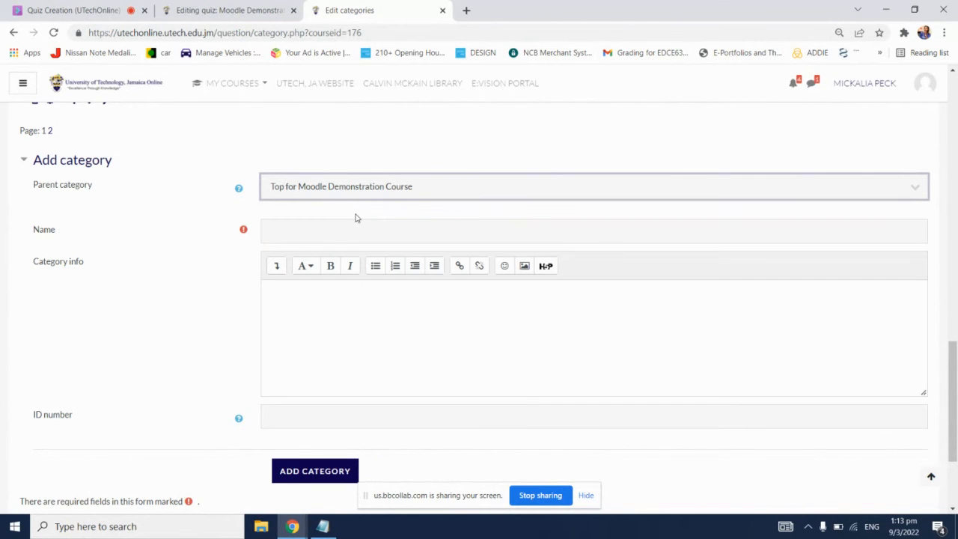
{"action": "left_click", "coordinate": [178, 232]}
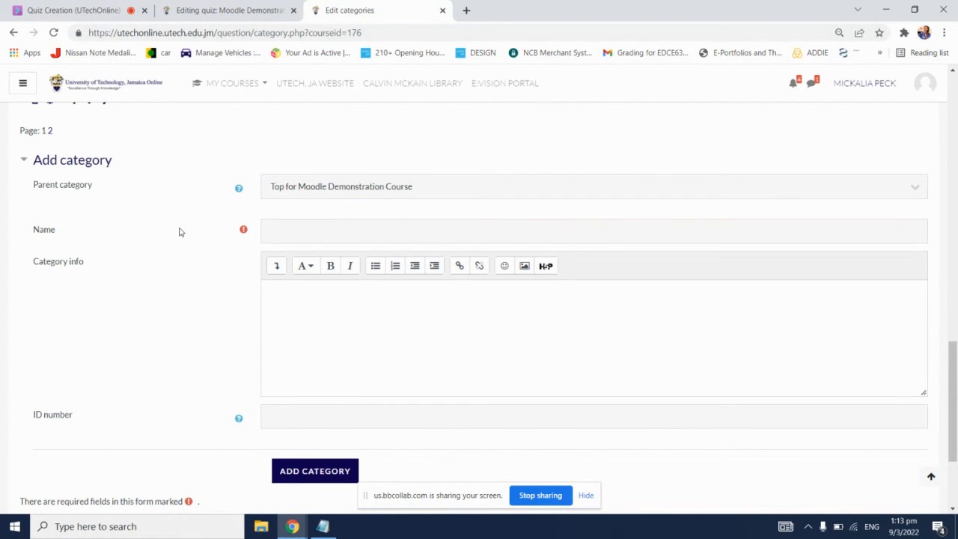
Step: Name the new question category MoodleDemoQuiz and add it to the course
{"action": "left_click", "coordinate": [332, 232]}
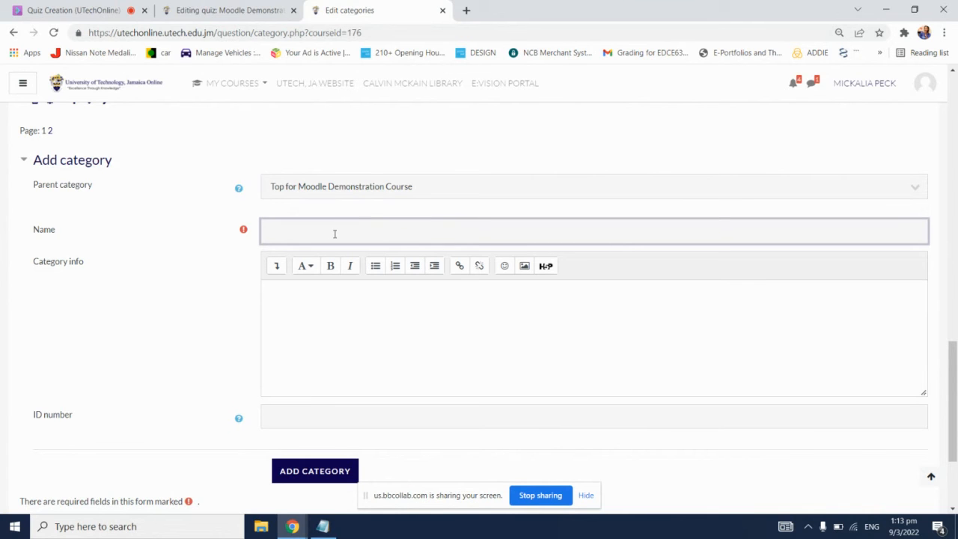
{"action": "type", "text": "MoodleDemoQuiz"}
{"action": "scroll", "coordinate": [403, 344], "scroll_direction": "down", "scroll_amount": 1}
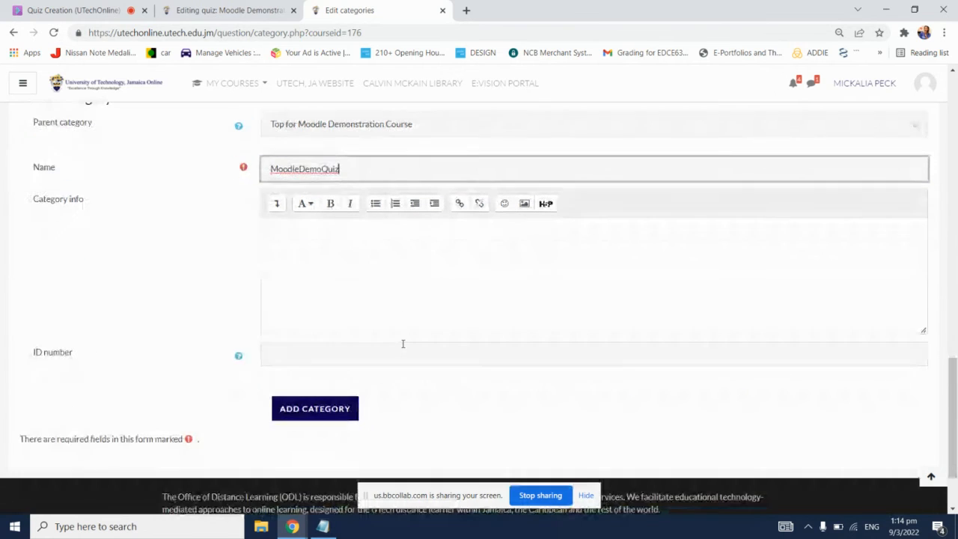
{"action": "left_click", "coordinate": [320, 413]}
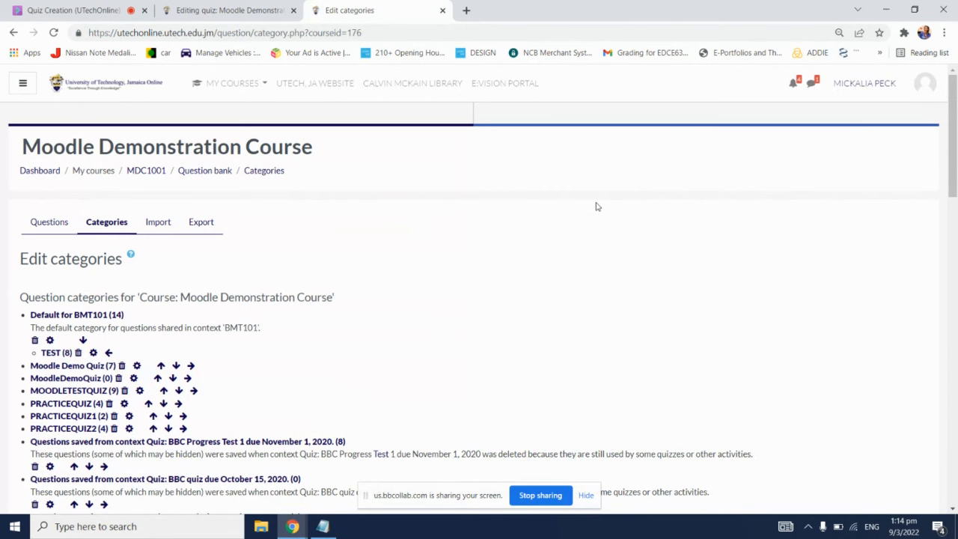
Step: Start a second question category with Top for Moodle Demonstration Course as its parent
{"action": "scroll", "coordinate": [595, 208], "scroll_direction": "down", "scroll_amount": 4}
{"action": "scroll", "coordinate": [592, 208], "scroll_direction": "down", "scroll_amount": 10}
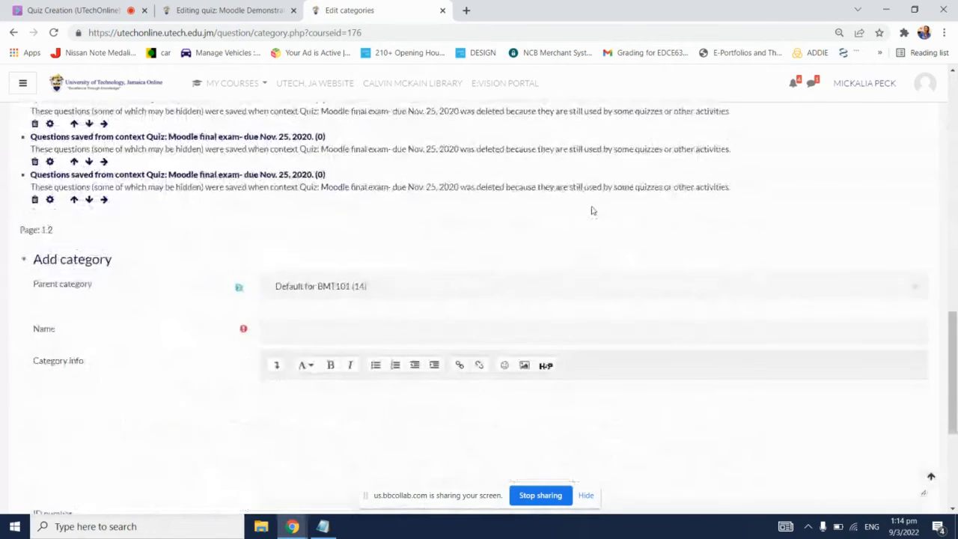
{"action": "left_click", "coordinate": [496, 232]}
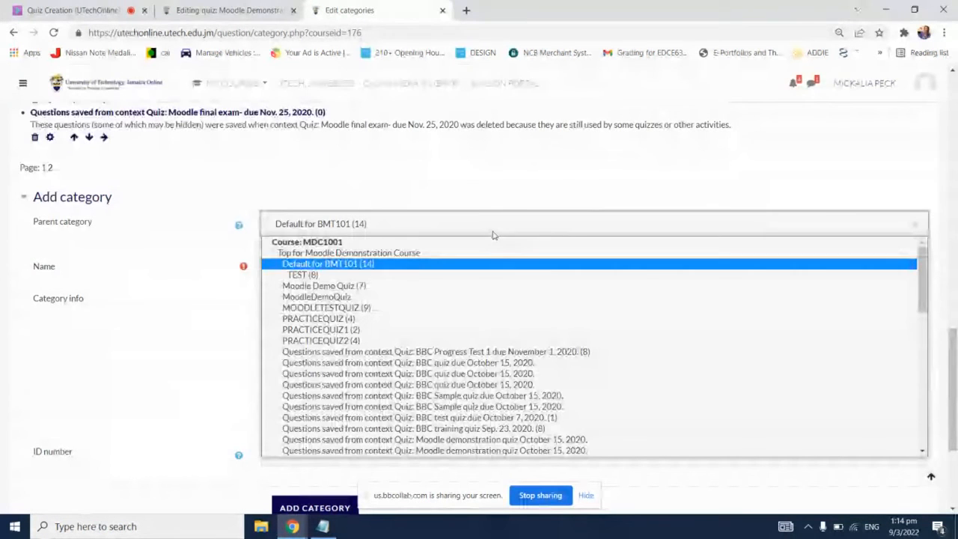
{"action": "left_click", "coordinate": [350, 255]}
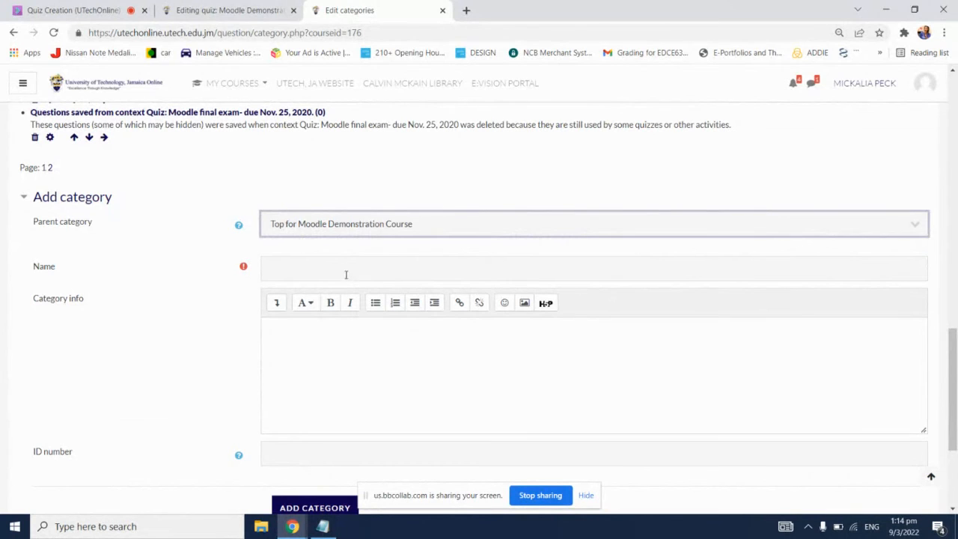
Step: Name the second question category MoodleDemoQuiz1 and add it to the course
{"action": "left_click", "coordinate": [344, 267]}
{"action": "type", "text": "Qui"}
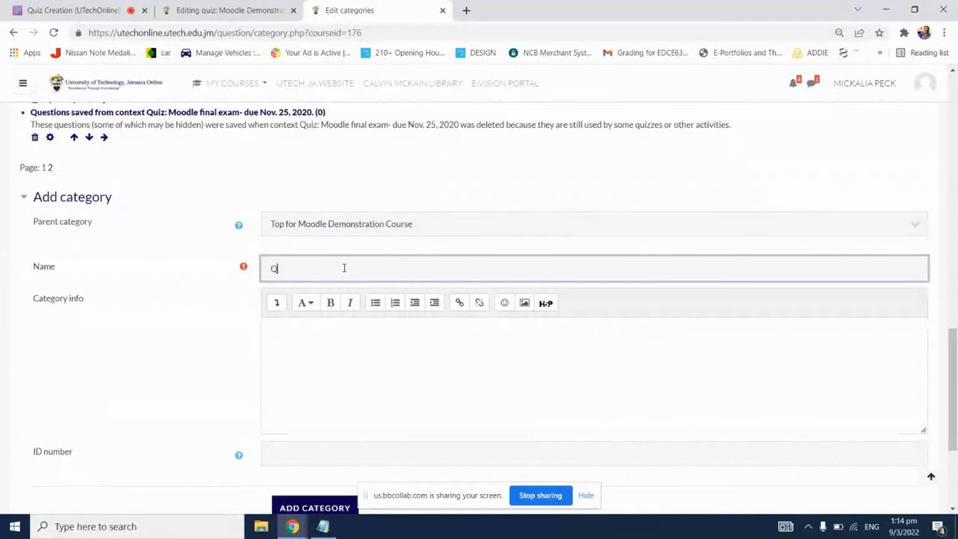
{"action": "key", "text": "BackSpace"}
{"action": "key", "text": "BackSpace"}
{"action": "key", "text": "BackSpace"}
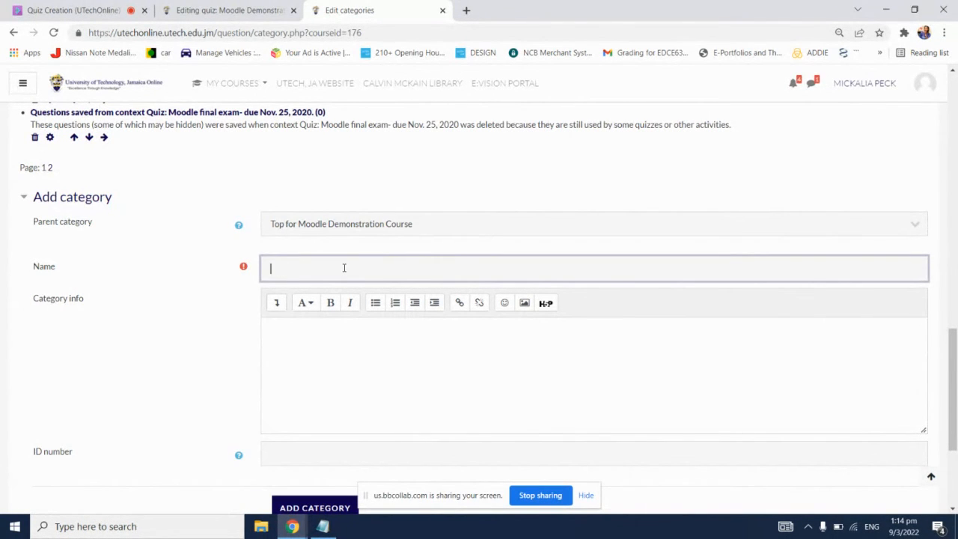
{"action": "type", "text": "MoodleDemoQuiz"}
{"action": "type", "text": "1"}
{"action": "scroll", "coordinate": [171, 303], "scroll_direction": "down", "scroll_amount": 2}
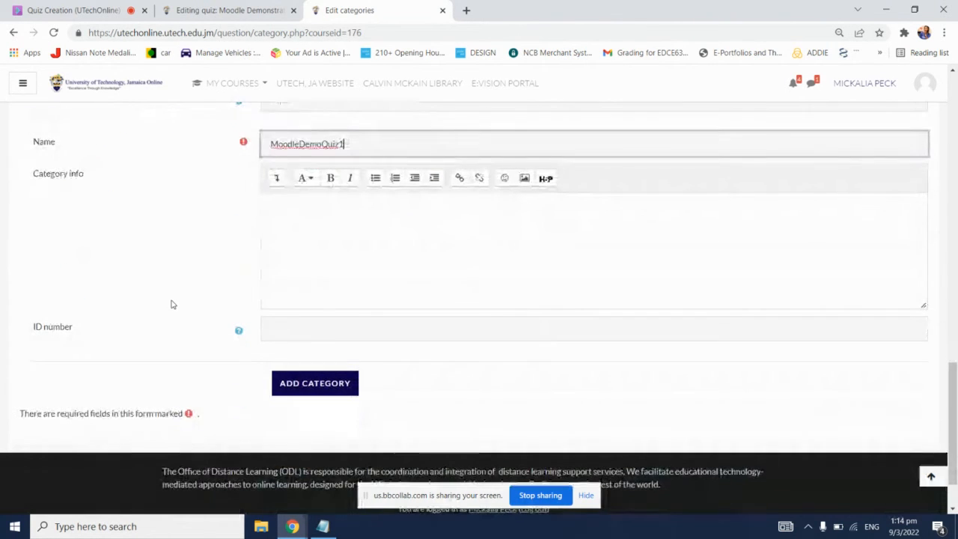
{"action": "left_click", "coordinate": [311, 383]}
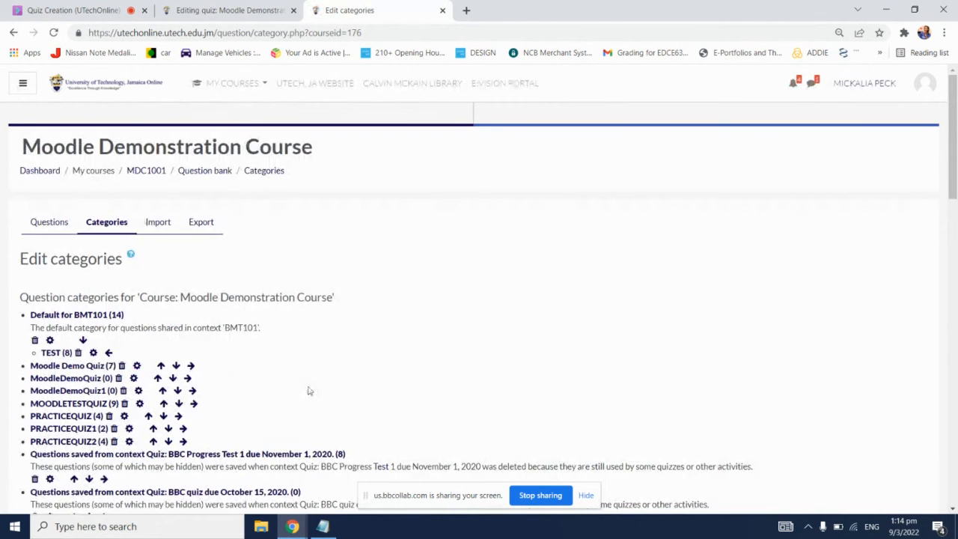
Step: Review the MoodleDemoQuiz and MoodleDemoQuiz1 entries in the category list and open the question import page
{"action": "scroll", "coordinate": [337, 363], "scroll_direction": "down", "scroll_amount": 1}
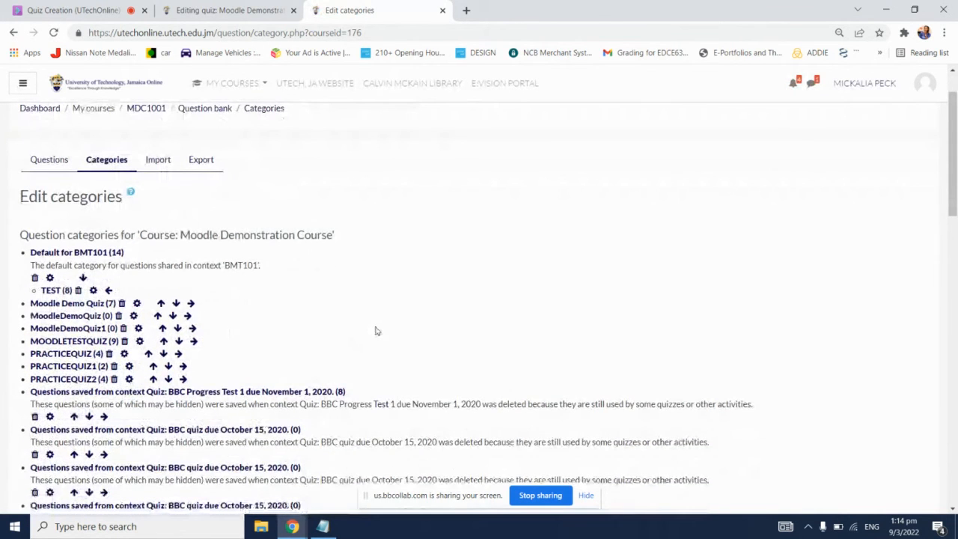
{"action": "scroll", "coordinate": [374, 329], "scroll_direction": "down", "scroll_amount": 1}
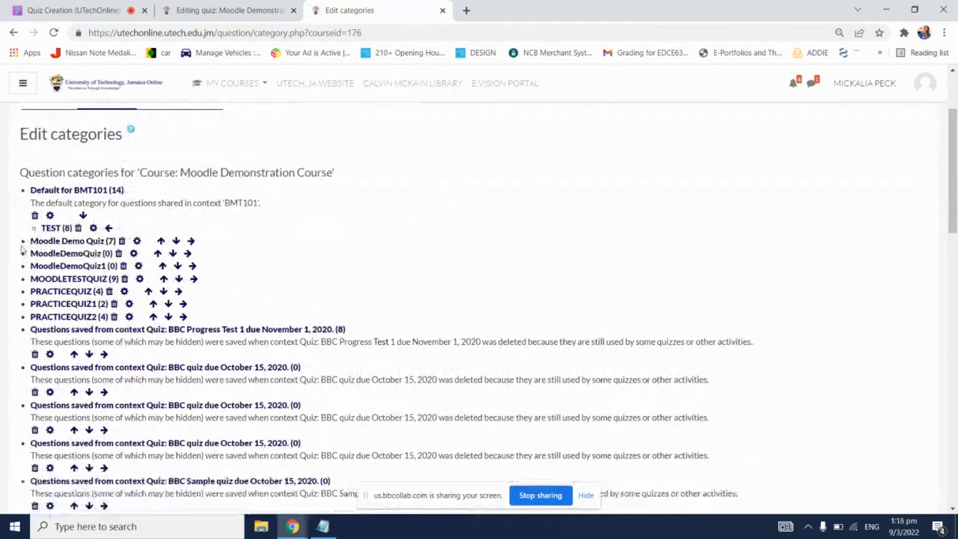
{"action": "left_click_drag", "start_coordinate": [20, 253], "coordinate": [124, 260]}
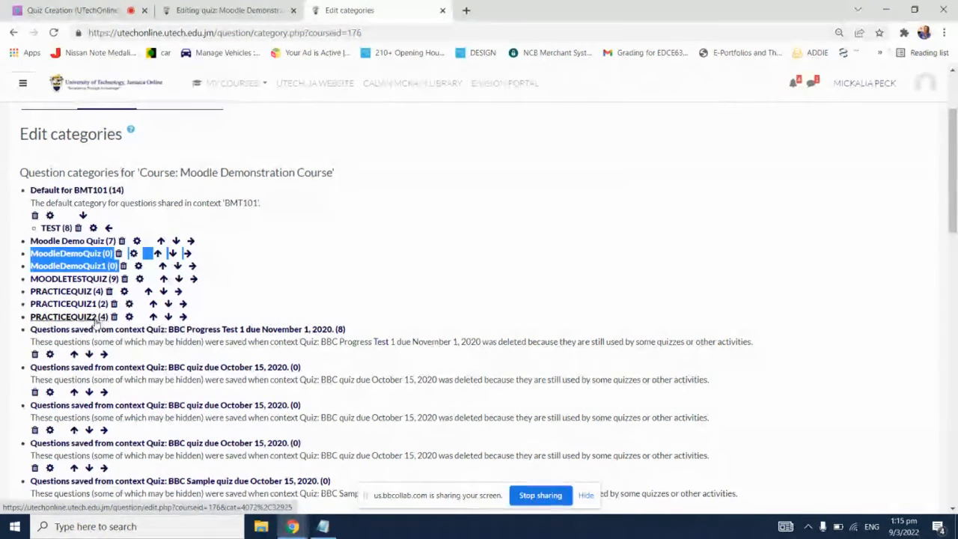
{"action": "left_click", "coordinate": [384, 205]}
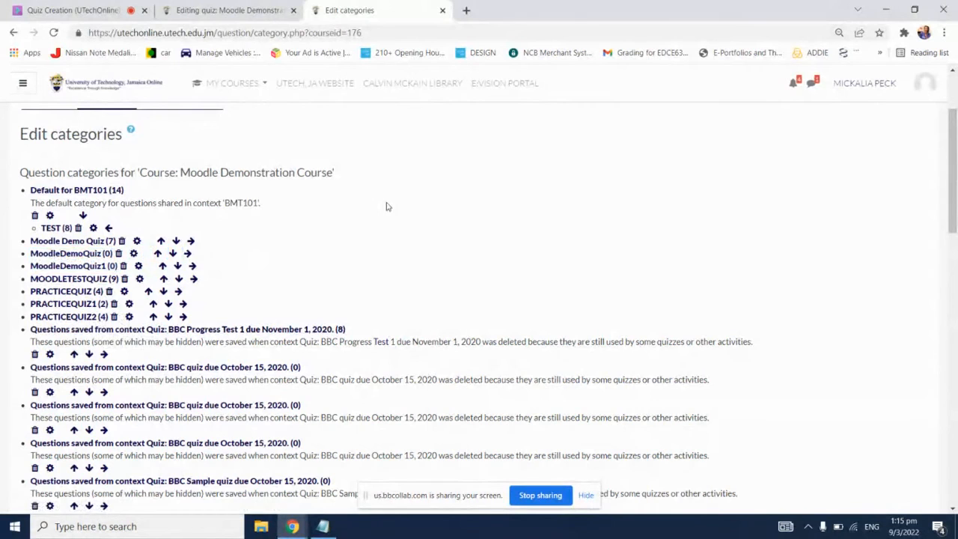
{"action": "scroll", "coordinate": [425, 172], "scroll_direction": "up", "scroll_amount": 1}
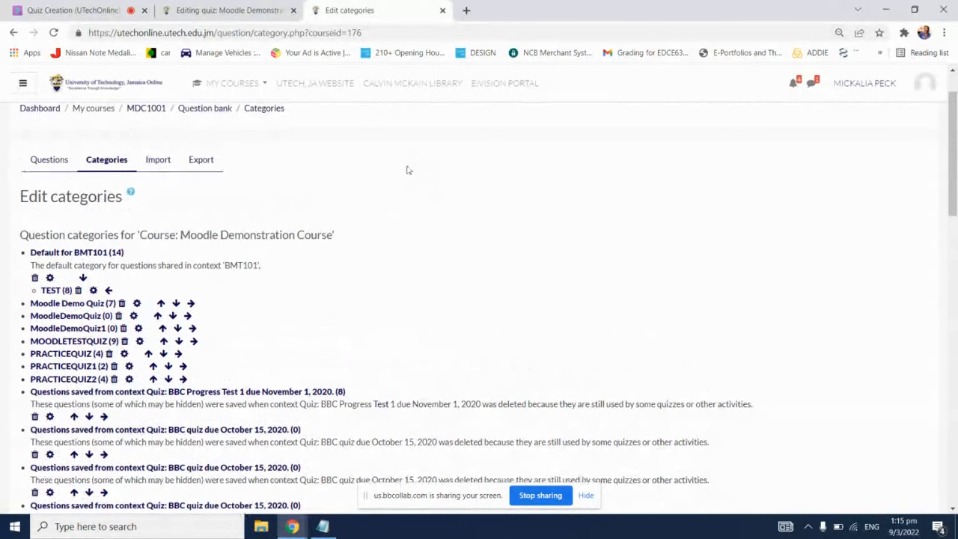
{"action": "left_click", "coordinate": [156, 161]}
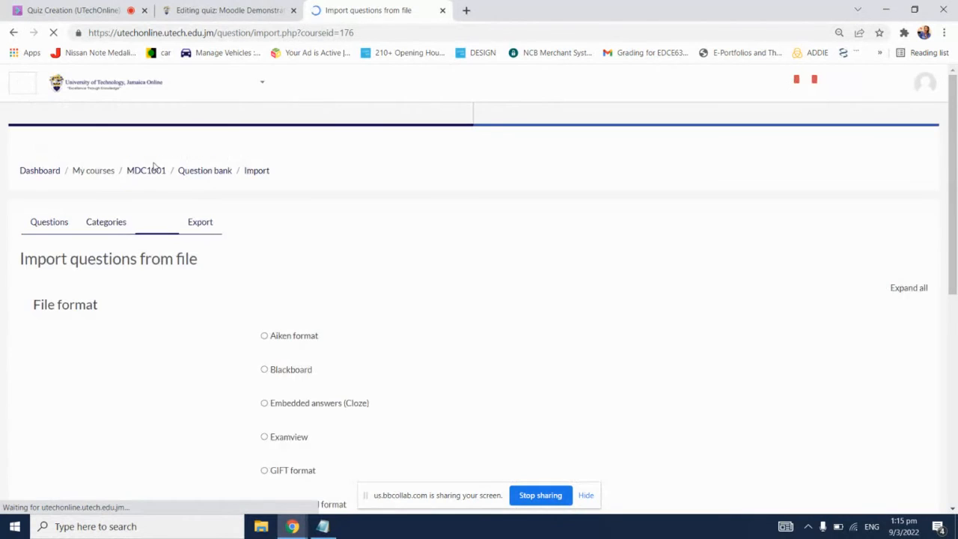
Step: Choose Aiken format for the question import and set MoodleDemoQuiz as the import category
{"action": "scroll", "coordinate": [506, 291], "scroll_direction": "down", "scroll_amount": 2}
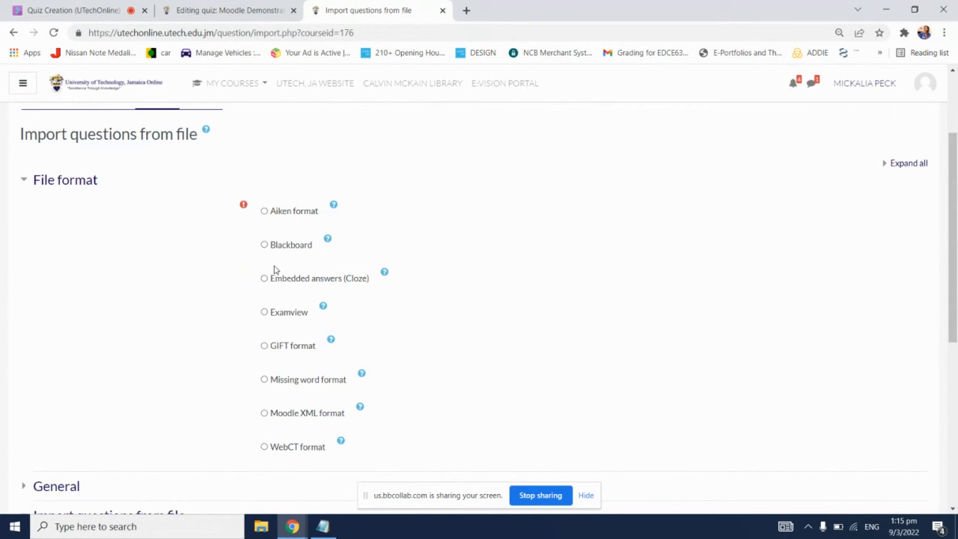
{"action": "left_click", "coordinate": [304, 215]}
{"action": "scroll", "coordinate": [466, 258], "scroll_direction": "down", "scroll_amount": 3}
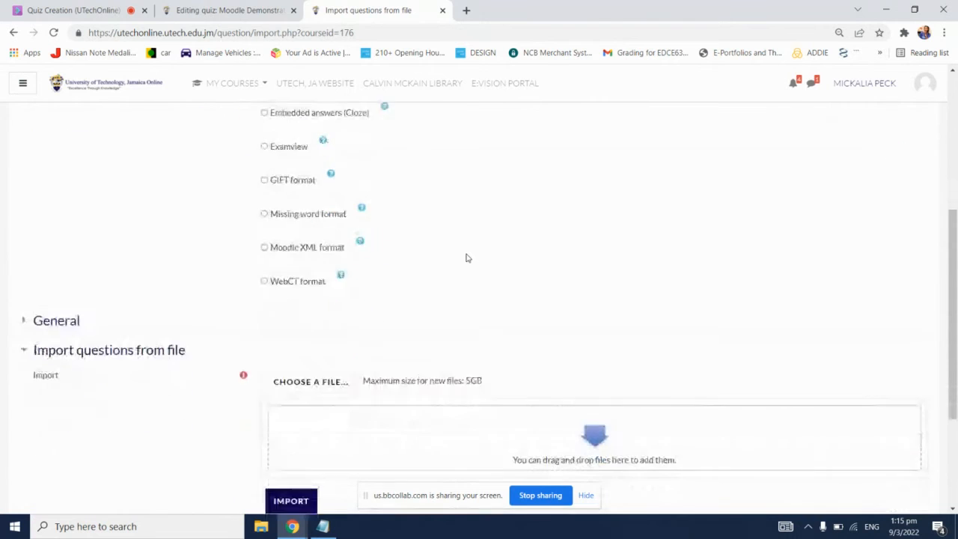
{"action": "left_click", "coordinate": [65, 237]}
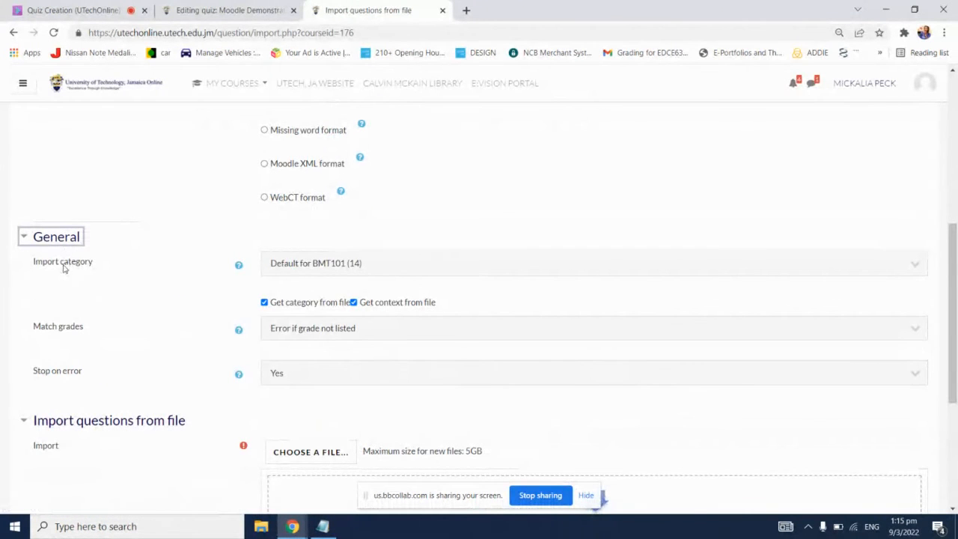
{"action": "left_click", "coordinate": [412, 265]}
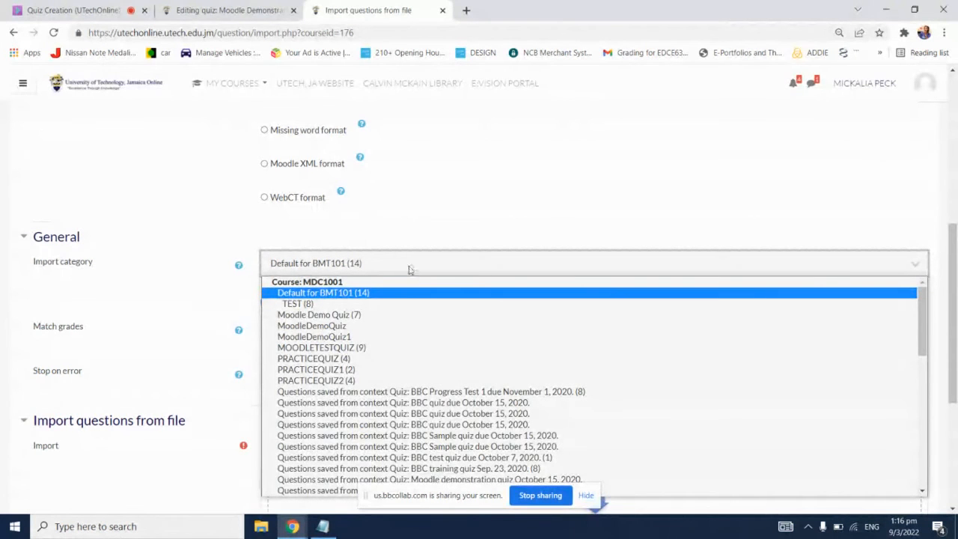
{"action": "left_click", "coordinate": [330, 327]}
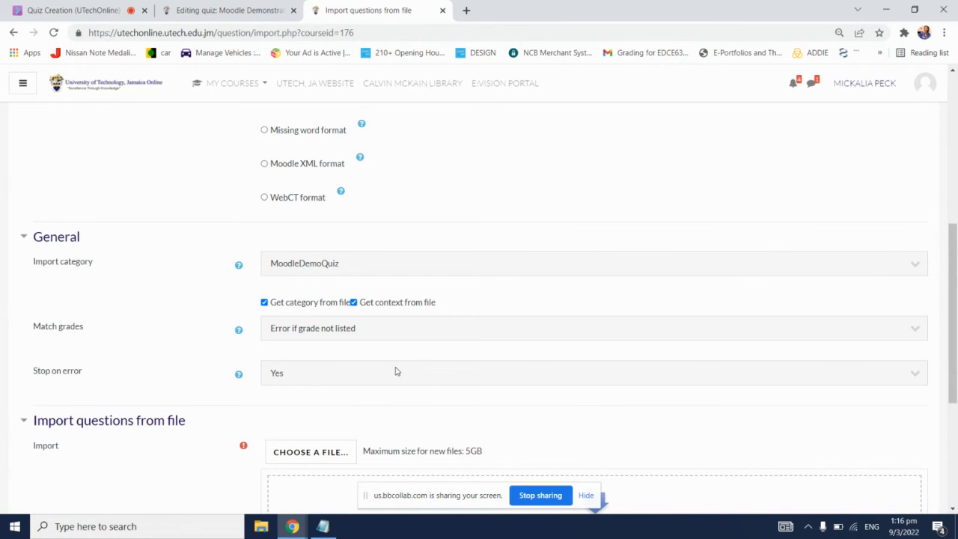
Step: Start uploading a file for the import and browse to the UTech folder in Documents
{"action": "scroll", "coordinate": [397, 365], "scroll_direction": "down", "scroll_amount": 2}
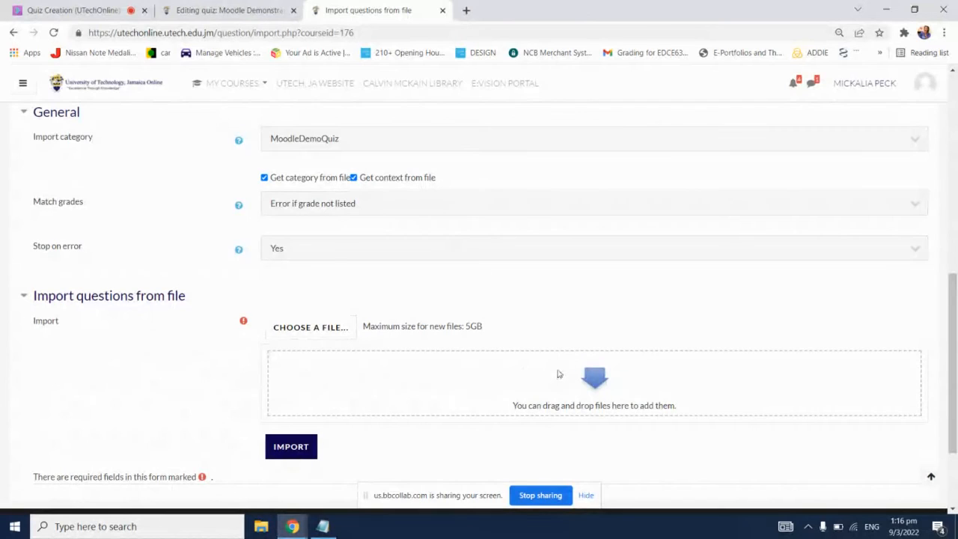
{"action": "left_click", "coordinate": [345, 335]}
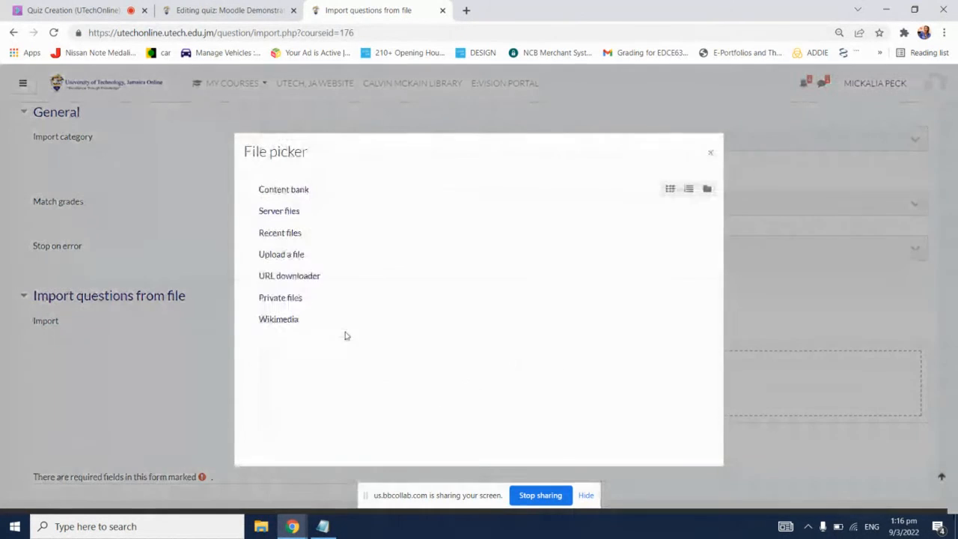
{"action": "left_click", "coordinate": [285, 257]}
{"action": "left_click", "coordinate": [396, 249]}
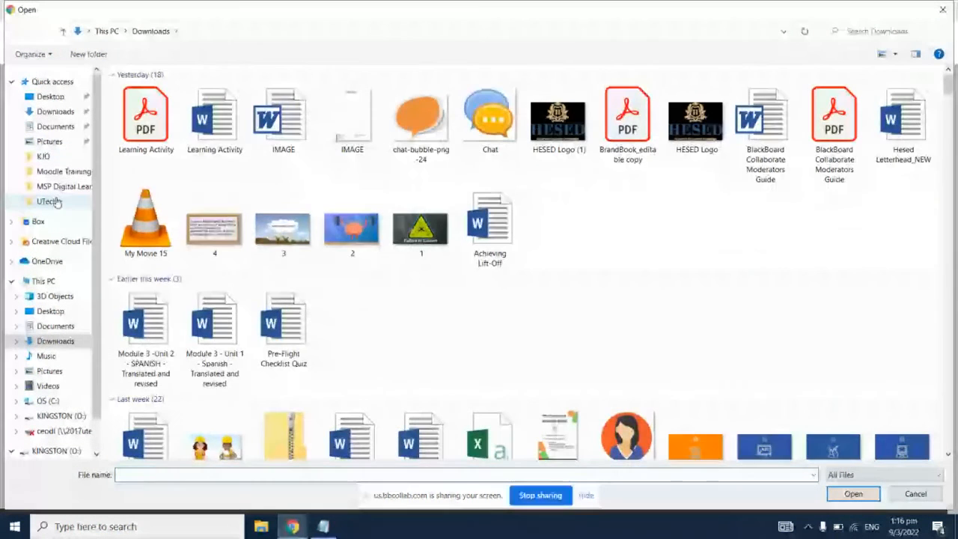
{"action": "left_click", "coordinate": [49, 202]}
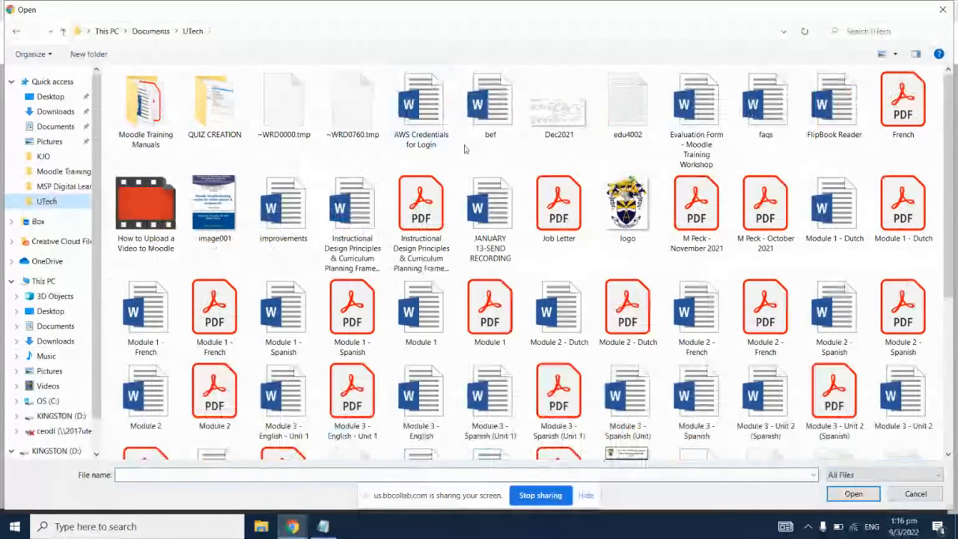
Step: Pick MoodleDemoQuiz.txt in the UTech folder and upload it as the question import file
{"action": "left_click", "coordinate": [596, 110]}
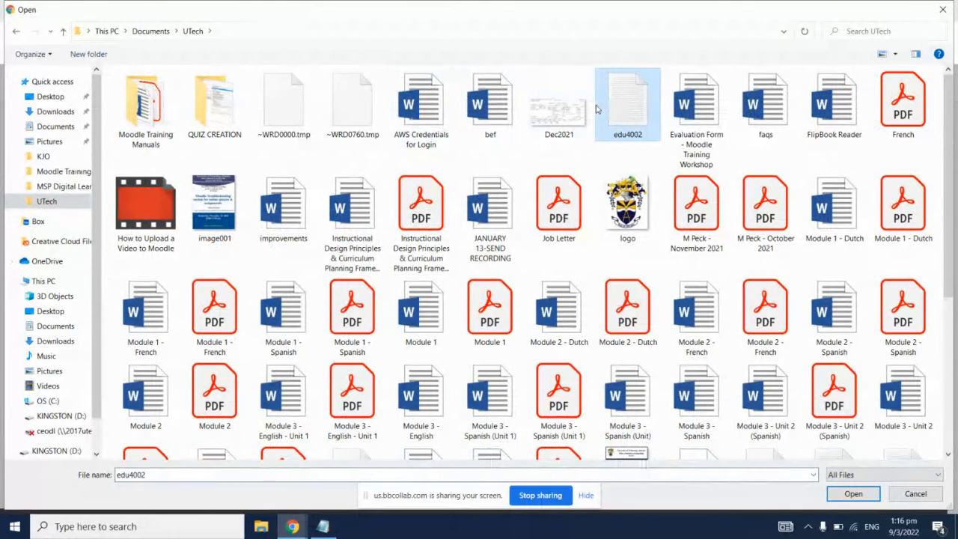
{"action": "key", "text": "m"}
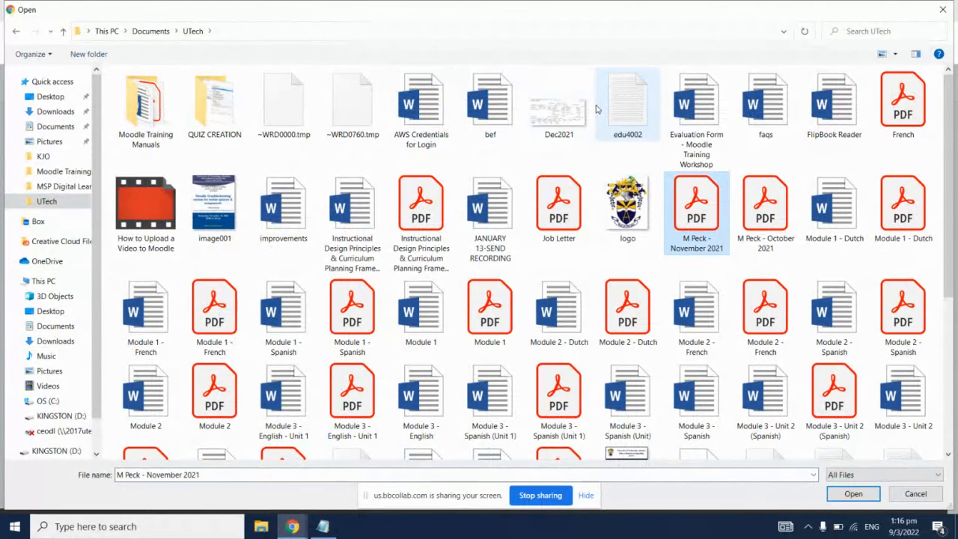
{"action": "key", "text": "m"}
{"action": "key", "text": "m"}
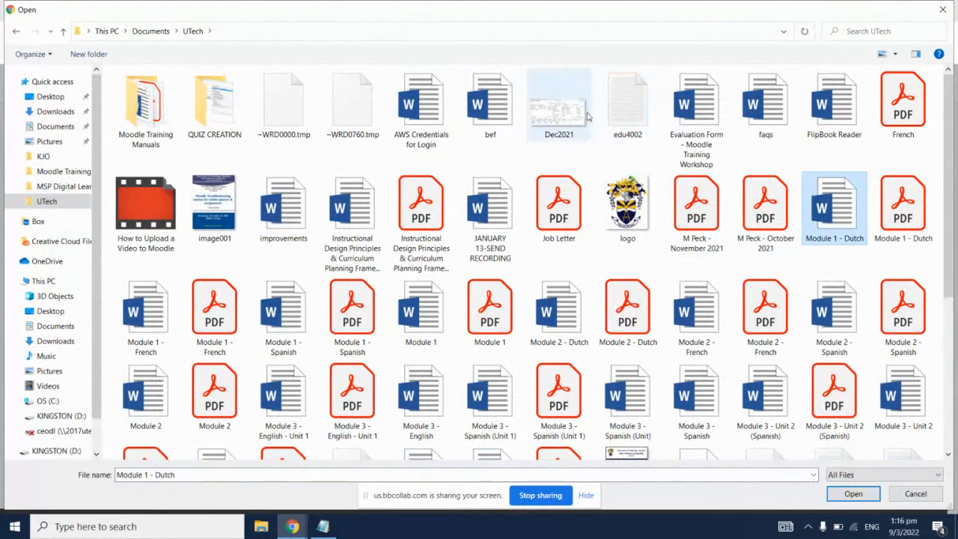
{"action": "scroll", "coordinate": [588, 116], "scroll_direction": "down", "scroll_amount": 3}
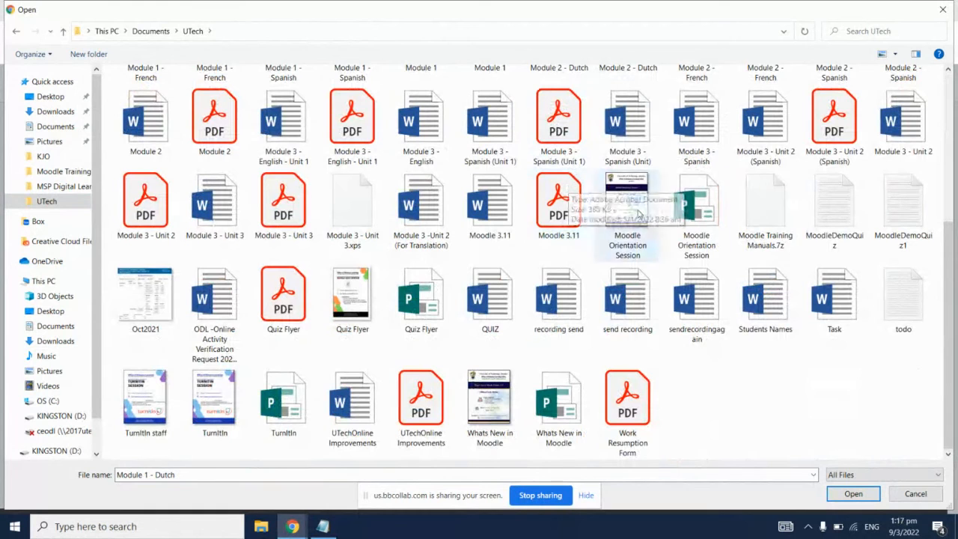
{"action": "double_click", "coordinate": [832, 211]}
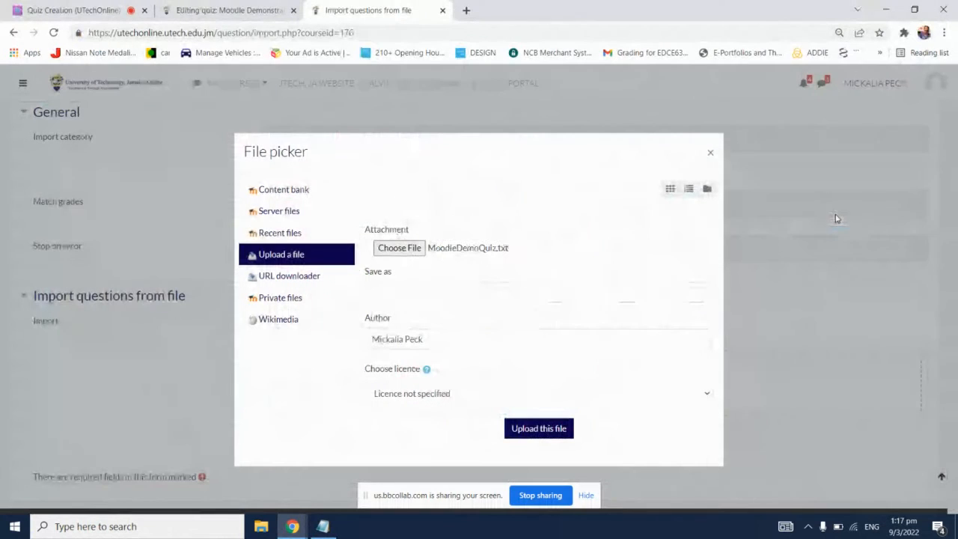
{"action": "left_click", "coordinate": [563, 432]}
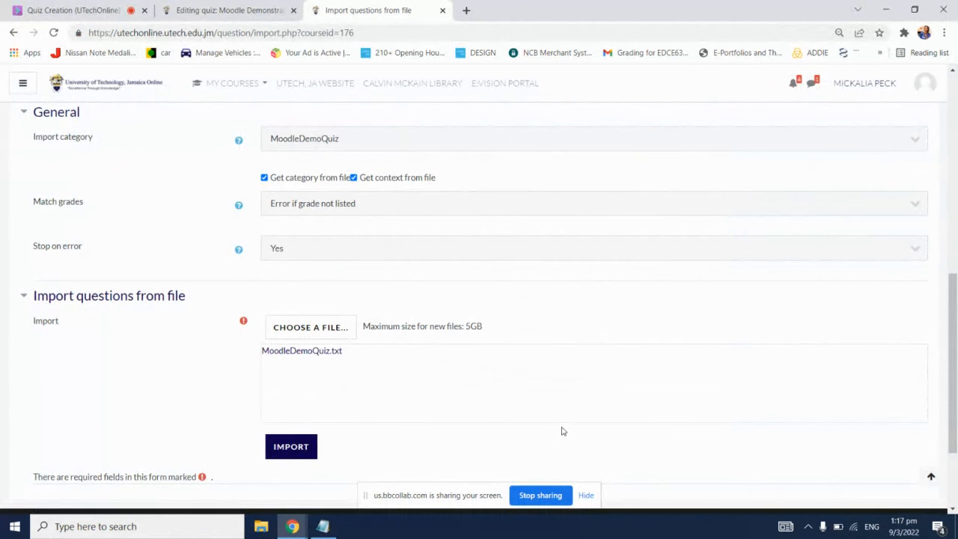
Step: Import the questions from the uploaded file and check the question list of the MoodleDemoQuiz category
{"action": "left_click", "coordinate": [292, 447]}
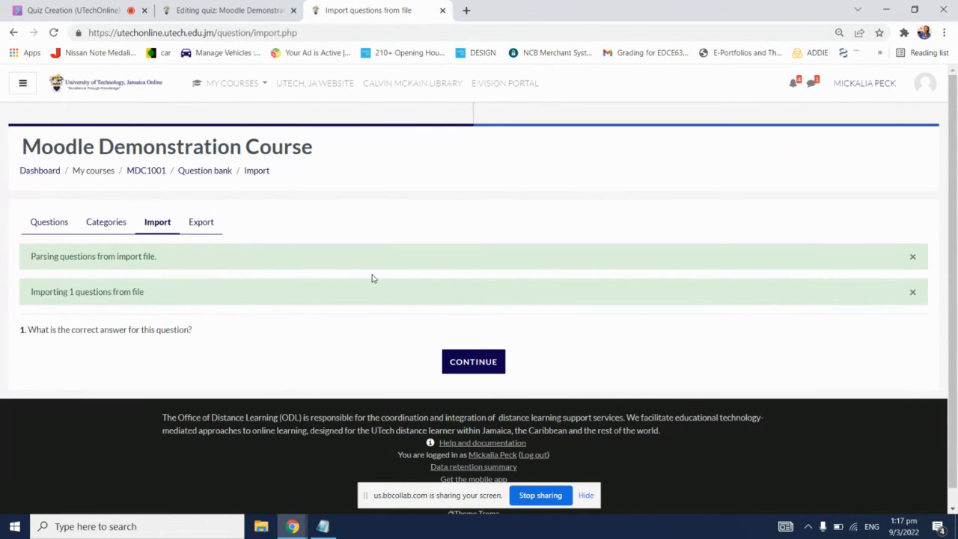
{"action": "left_click", "coordinate": [487, 366]}
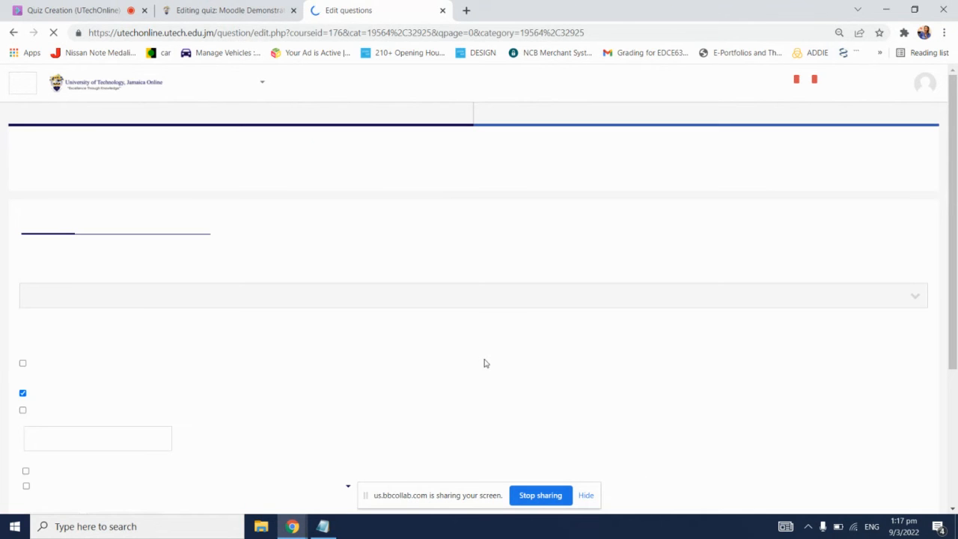
{"action": "scroll", "coordinate": [485, 365], "scroll_direction": "down", "scroll_amount": 3}
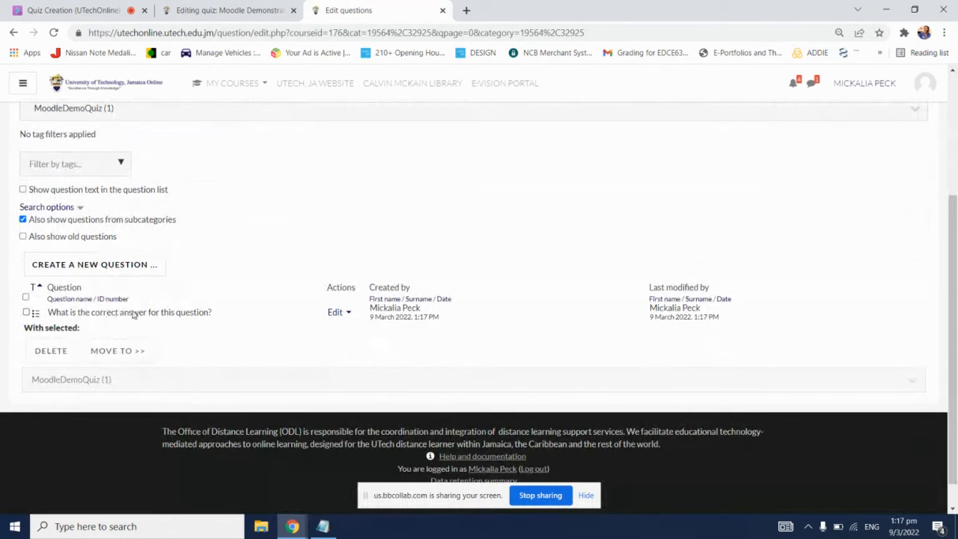
{"action": "scroll", "coordinate": [277, 324], "scroll_direction": "up", "scroll_amount": 1}
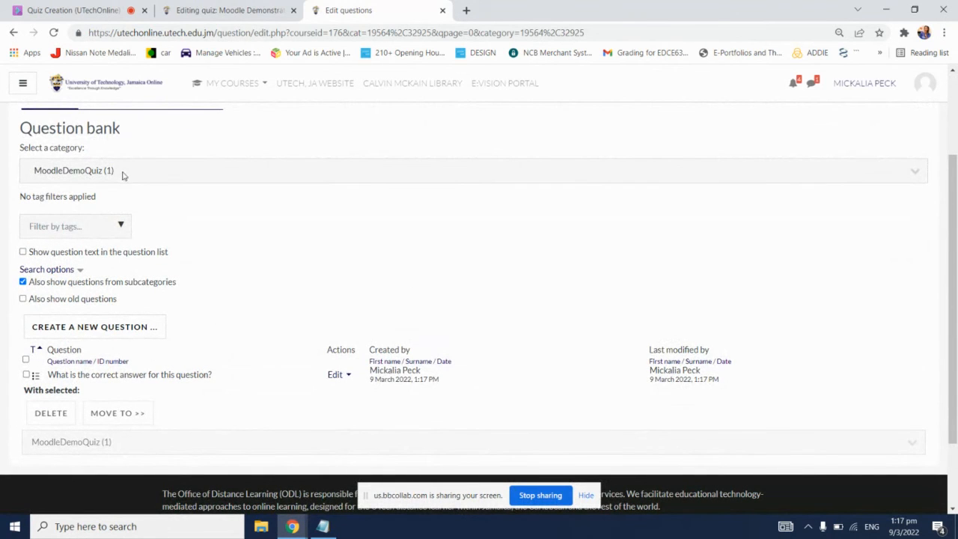
{"action": "scroll", "coordinate": [293, 281], "scroll_direction": "down", "scroll_amount": 2}
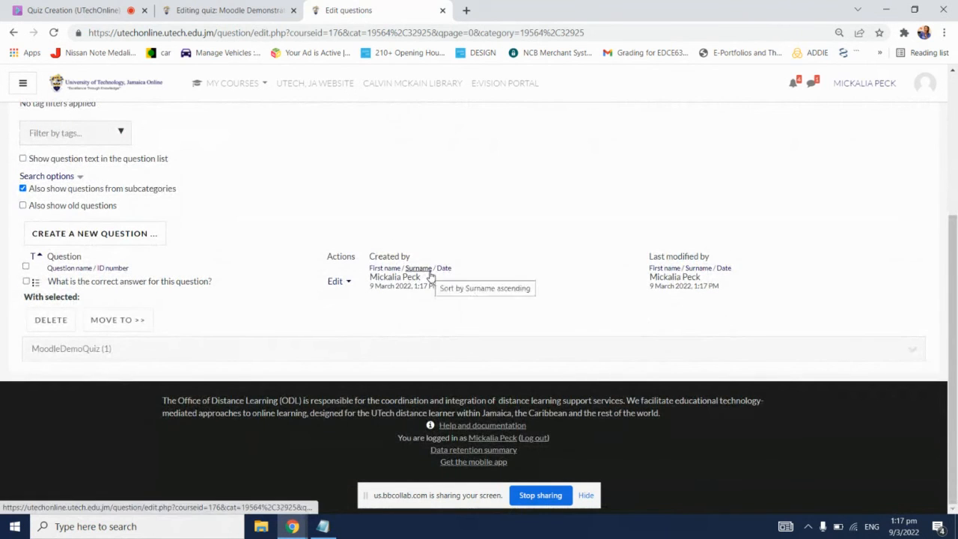
{"action": "scroll", "coordinate": [477, 224], "scroll_direction": "up", "scroll_amount": 2}
{"action": "scroll", "coordinate": [478, 234], "scroll_direction": "up", "scroll_amount": 1}
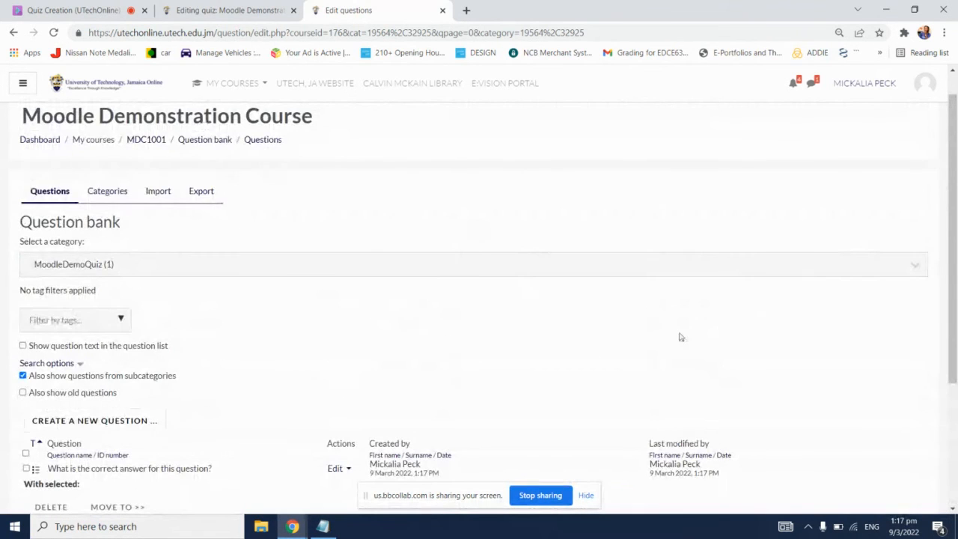
{"action": "scroll", "coordinate": [680, 336], "scroll_direction": "down", "scroll_amount": 1}
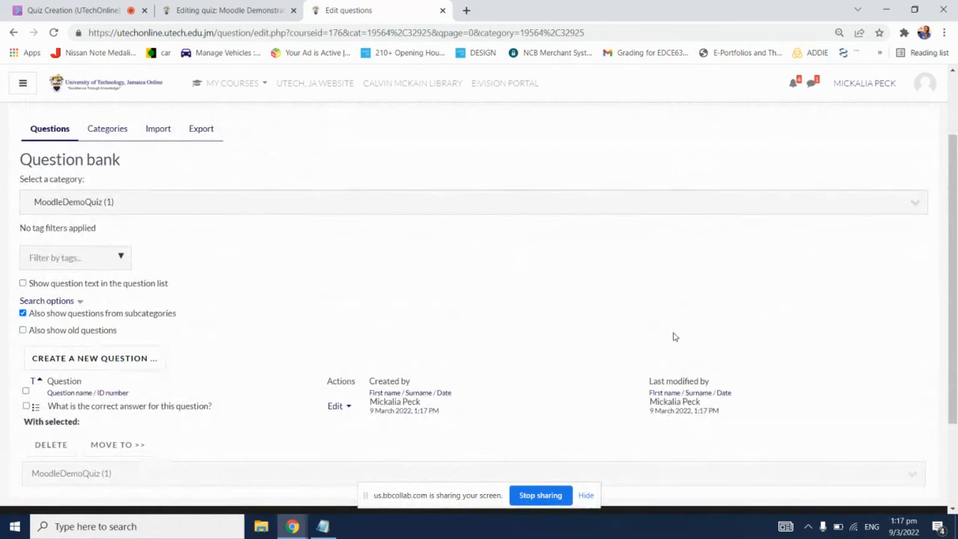
Step: Preview the imported question "What is the correct answer for this question?" and close the preview
{"action": "left_click", "coordinate": [340, 408]}
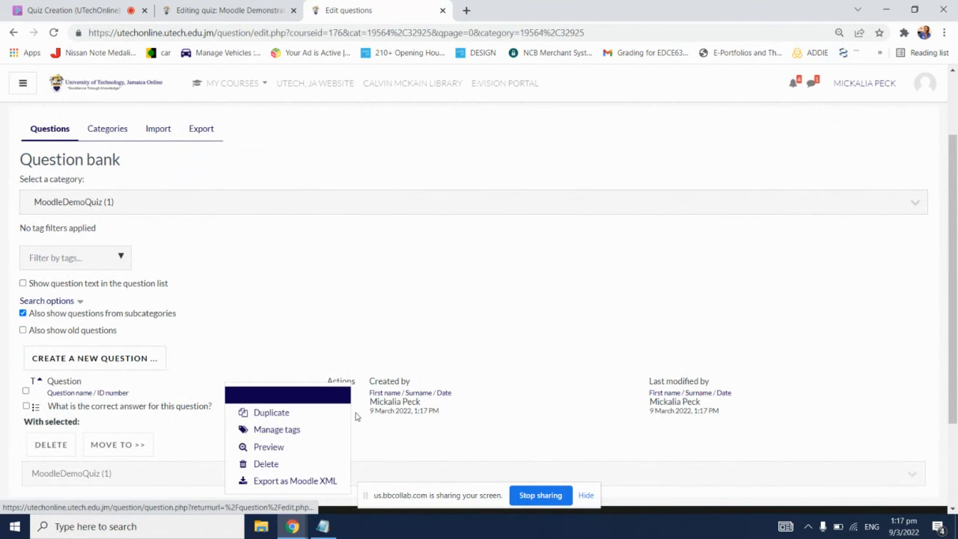
{"action": "left_click", "coordinate": [279, 452]}
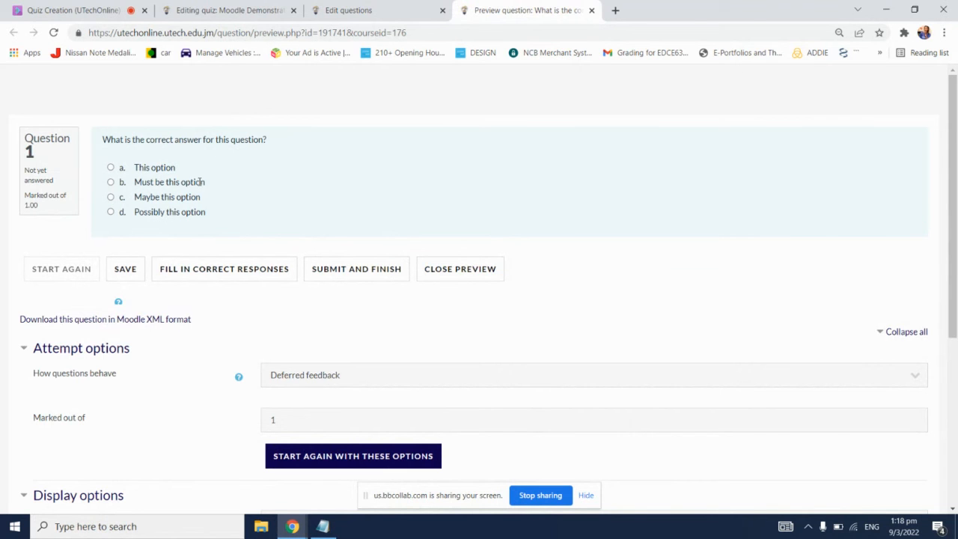
{"action": "left_click", "coordinate": [591, 9]}
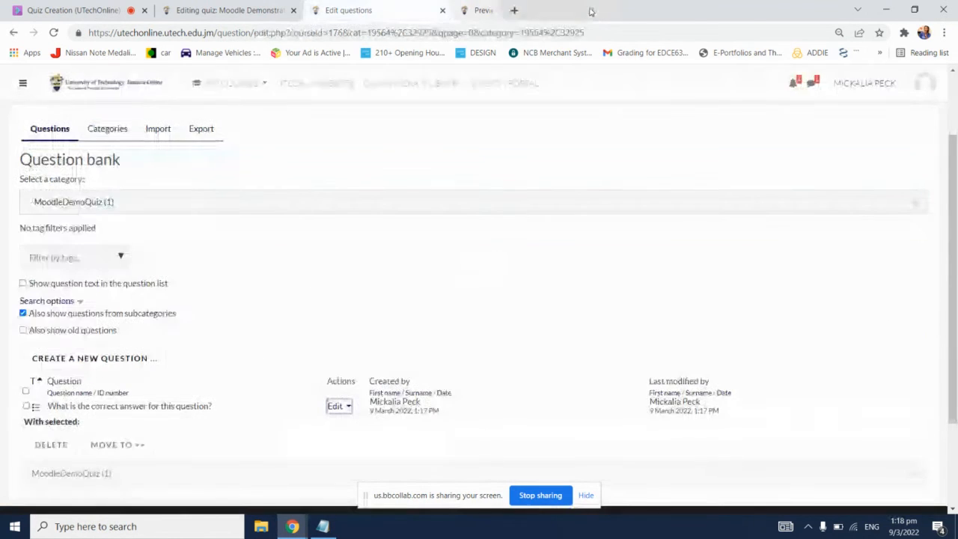
{"action": "left_click", "coordinate": [349, 408]}
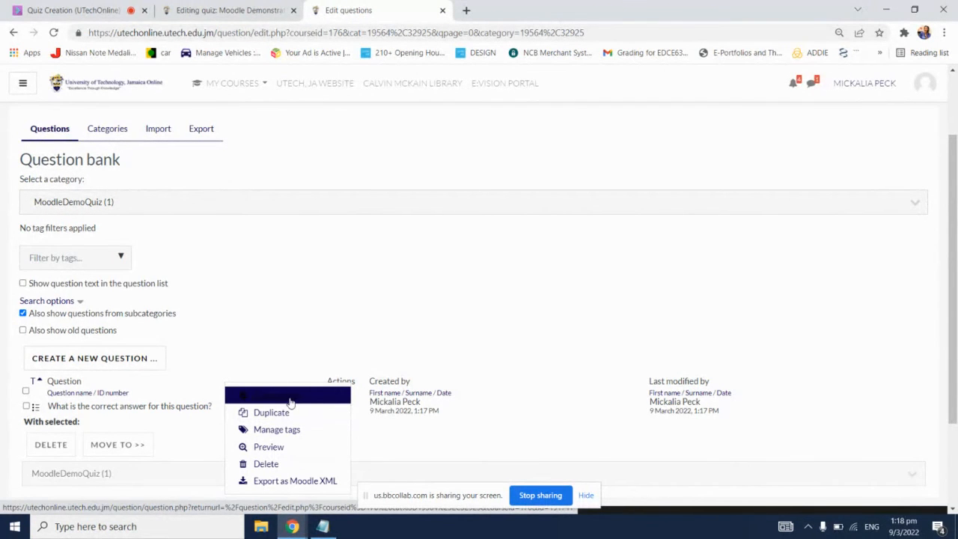
{"action": "key", "text": "Escape"}
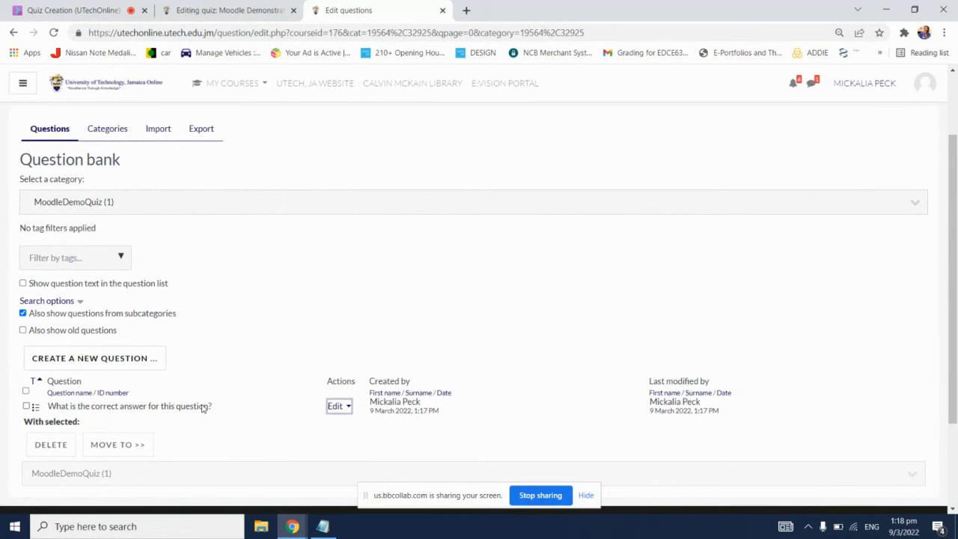
{"action": "left_click", "coordinate": [185, 408]}
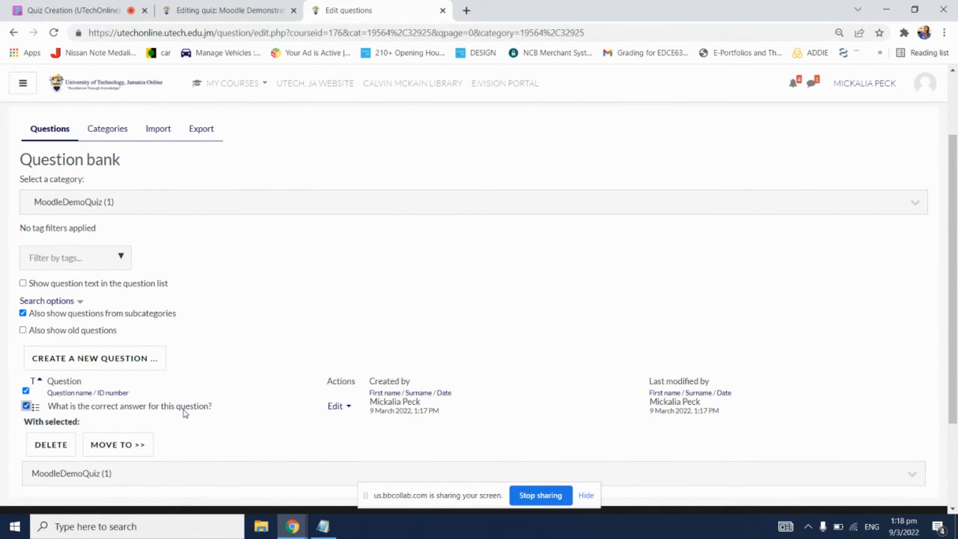
{"action": "left_click", "coordinate": [185, 408]}
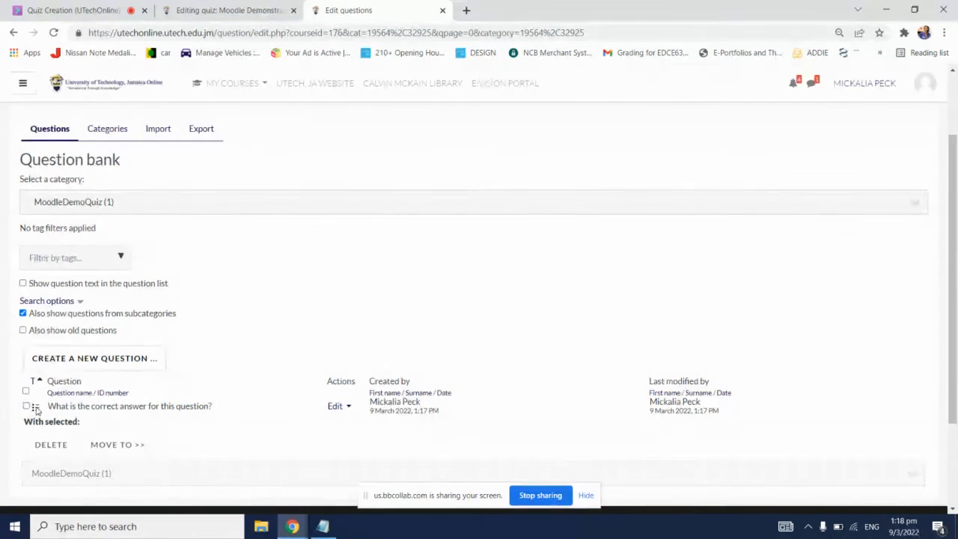
Step: Open the imported question "What is the correct answer for this question?" for editing from the MoodleDemoQuiz category
{"action": "left_click", "coordinate": [78, 408]}
{"action": "scroll", "coordinate": [196, 363], "scroll_direction": "down", "scroll_amount": 1}
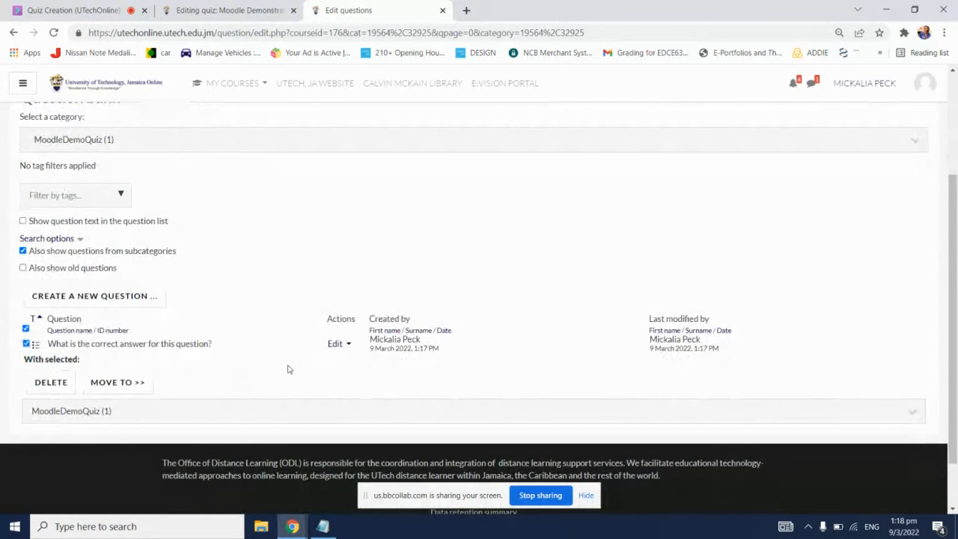
{"action": "left_click", "coordinate": [335, 346]}
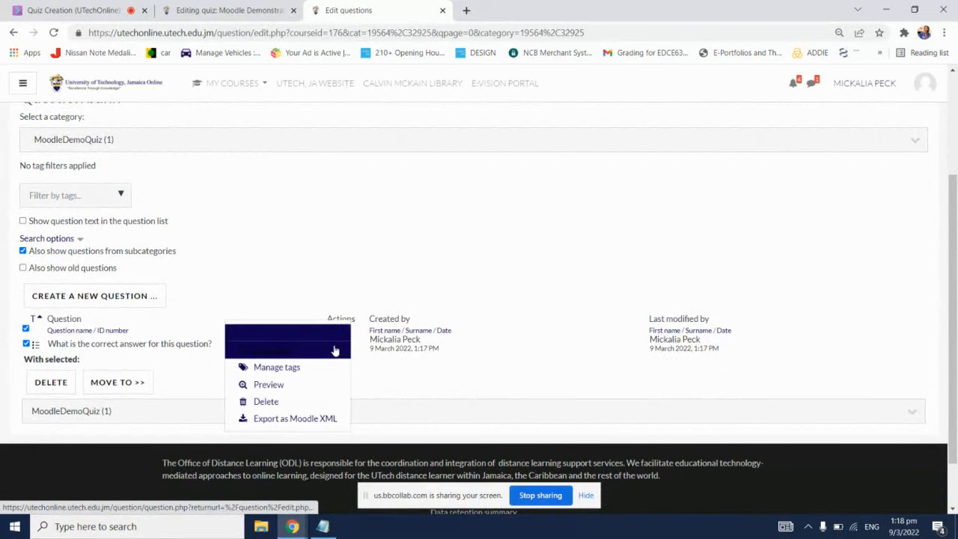
{"action": "left_click", "coordinate": [276, 338]}
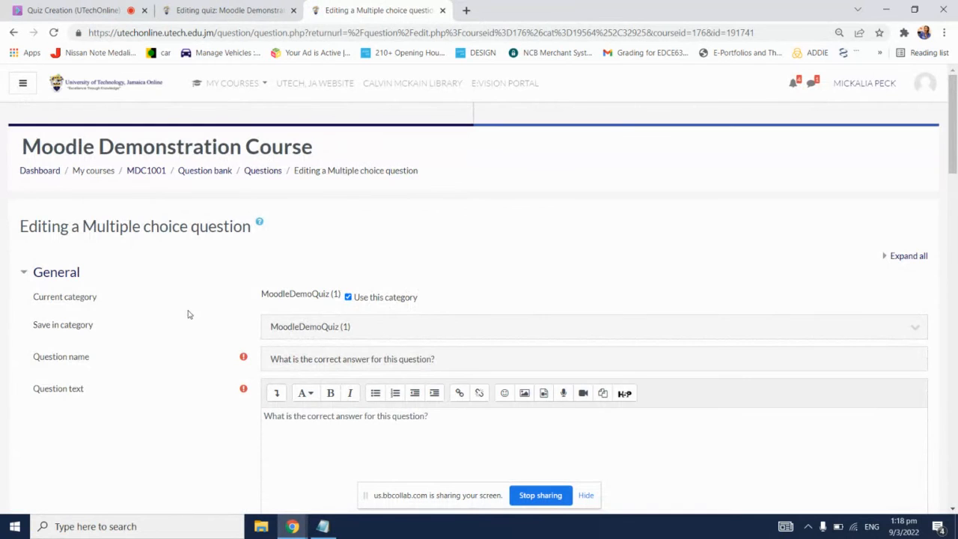
Step: Set the multiple choice question's default mark to 2
{"action": "scroll", "coordinate": [188, 312], "scroll_direction": "down", "scroll_amount": 2}
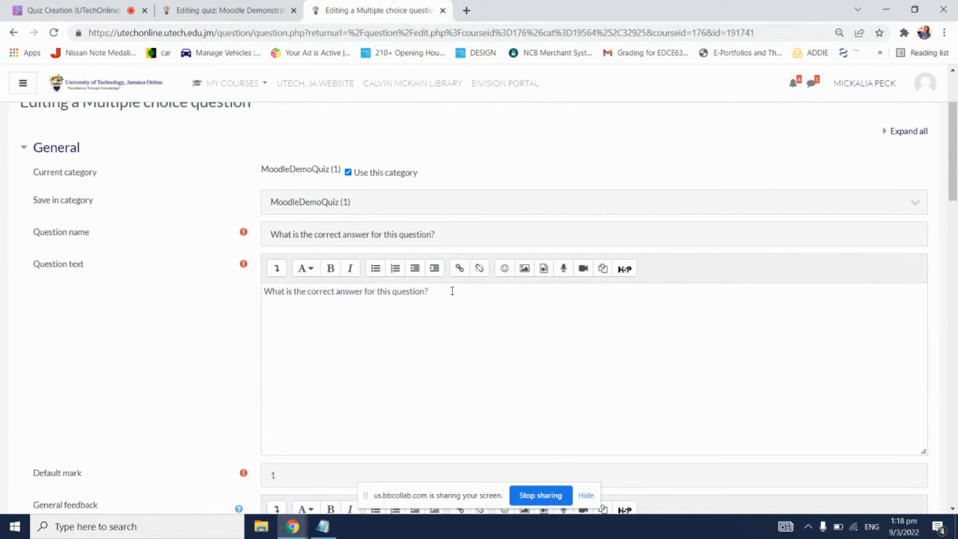
{"action": "scroll", "coordinate": [235, 311], "scroll_direction": "down", "scroll_amount": 2}
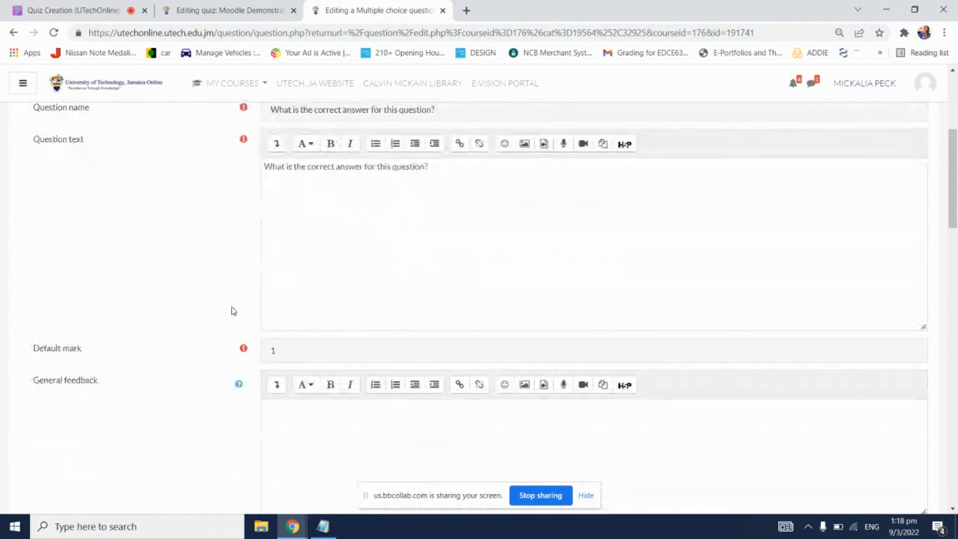
{"action": "scroll", "coordinate": [199, 315], "scroll_direction": "down", "scroll_amount": 1}
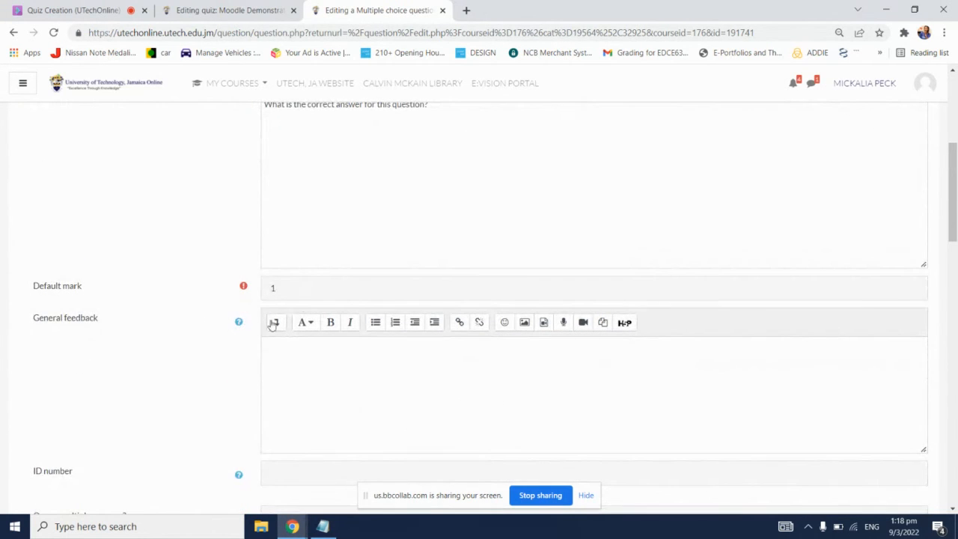
{"action": "left_click", "coordinate": [302, 292]}
{"action": "key", "text": "BackSpace"}
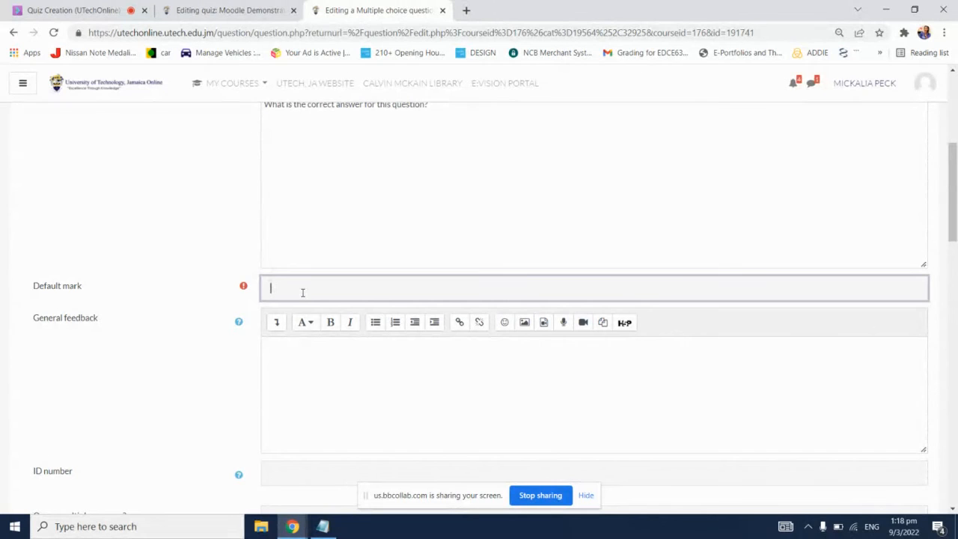
{"action": "scroll", "coordinate": [120, 316], "scroll_direction": "down", "scroll_amount": 4}
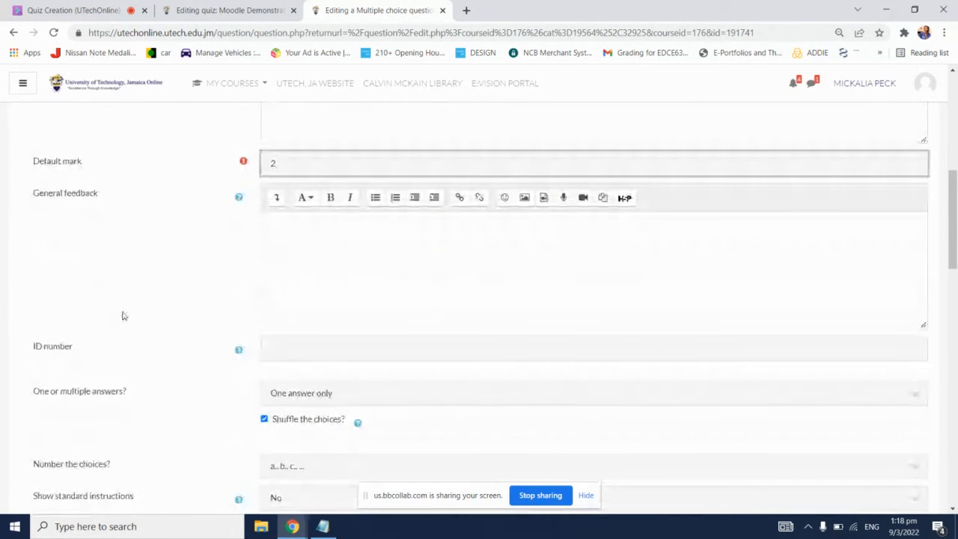
Step: Review the question's answer choices and grades, and save the changes to return to the question bank
{"action": "scroll", "coordinate": [142, 306], "scroll_direction": "down", "scroll_amount": 5}
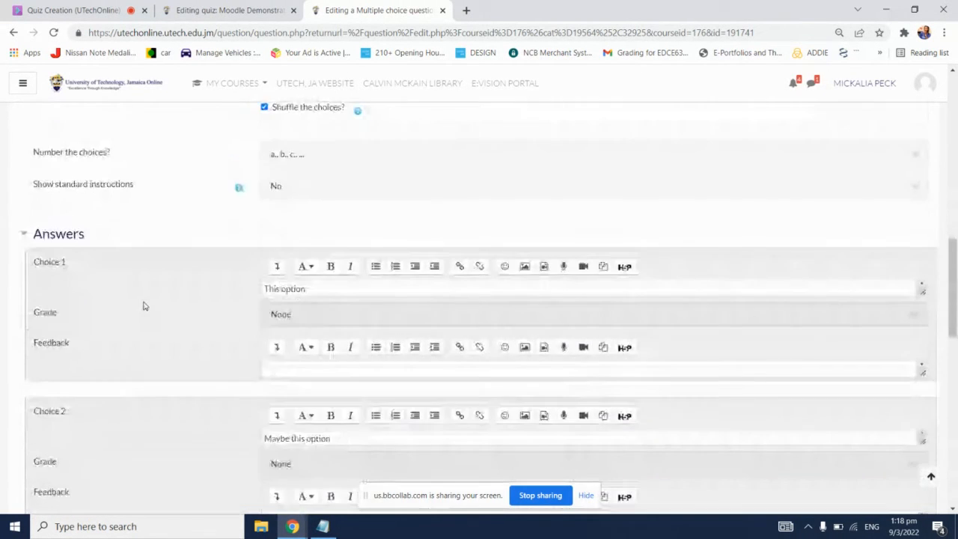
{"action": "scroll", "coordinate": [147, 305], "scroll_direction": "down", "scroll_amount": 4}
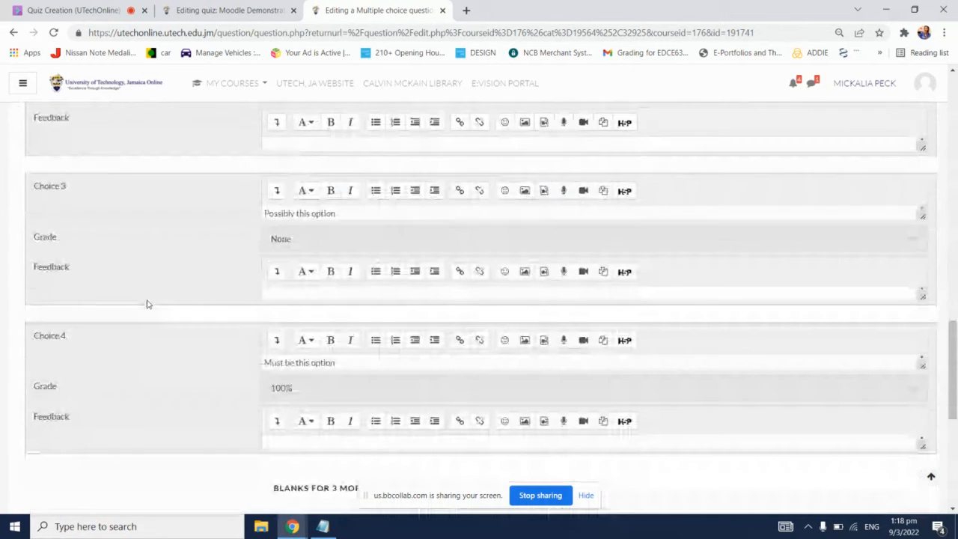
{"action": "scroll", "coordinate": [148, 303], "scroll_direction": "up", "scroll_amount": 5}
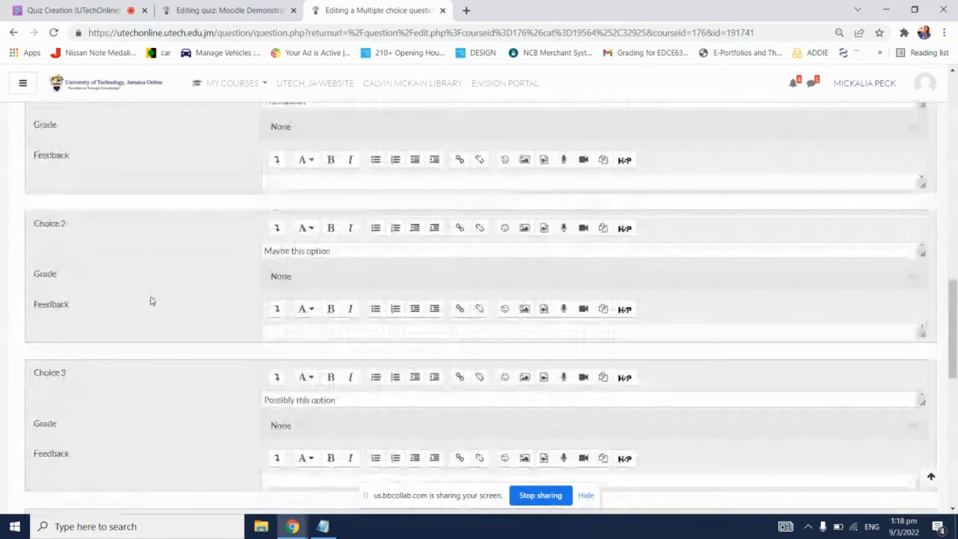
{"action": "scroll", "coordinate": [151, 298], "scroll_direction": "down", "scroll_amount": 6}
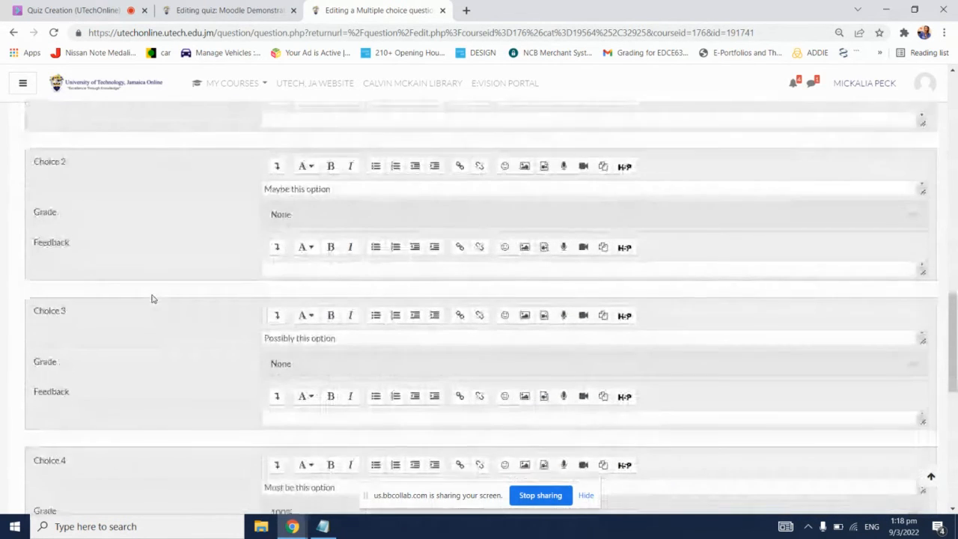
{"action": "scroll", "coordinate": [151, 298], "scroll_direction": "down", "scroll_amount": 3}
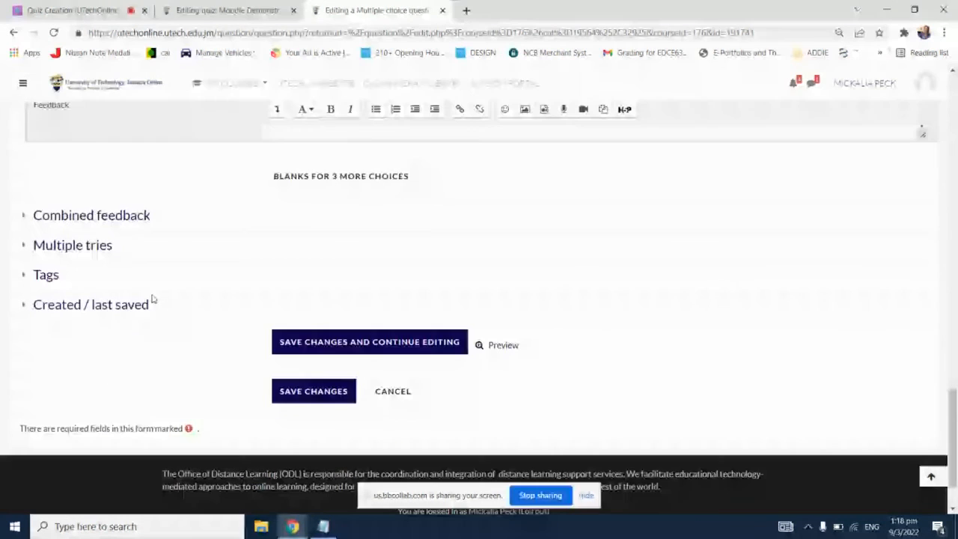
{"action": "left_click", "coordinate": [321, 389]}
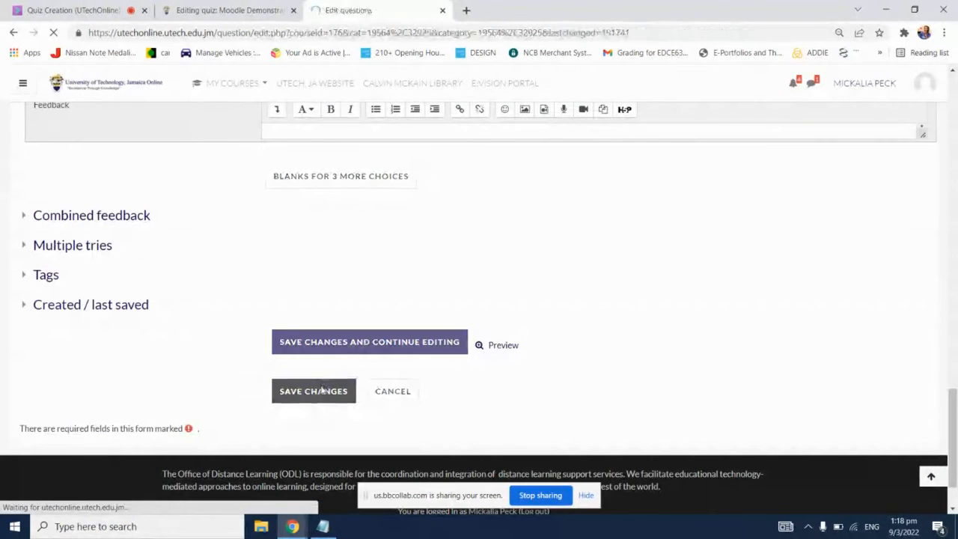
{"action": "scroll", "coordinate": [344, 379], "scroll_direction": "down", "scroll_amount": 2}
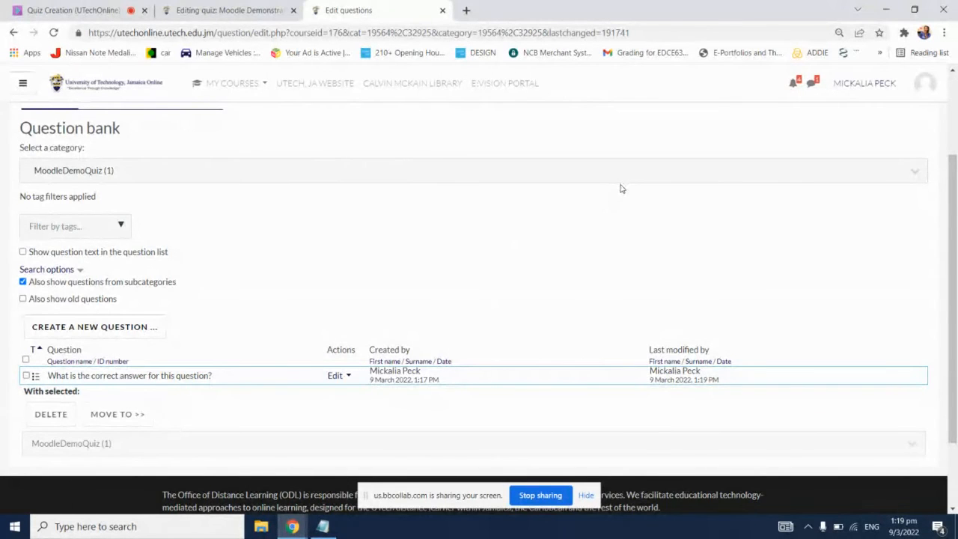
{"action": "scroll", "coordinate": [620, 190], "scroll_direction": "up", "scroll_amount": 1}
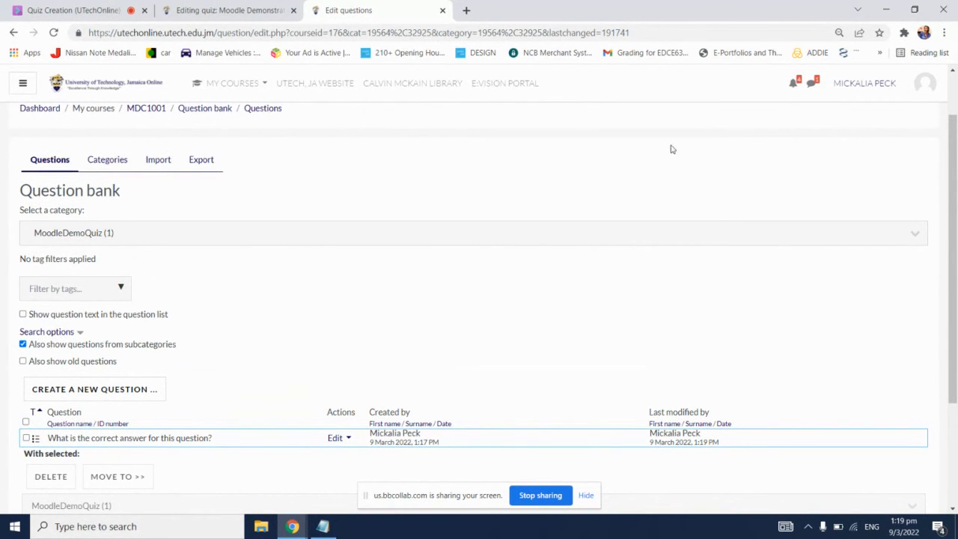
Step: Open the question import page, check the question list of Moodle Demonstration Quiz, and return to the import page
{"action": "left_click", "coordinate": [159, 164]}
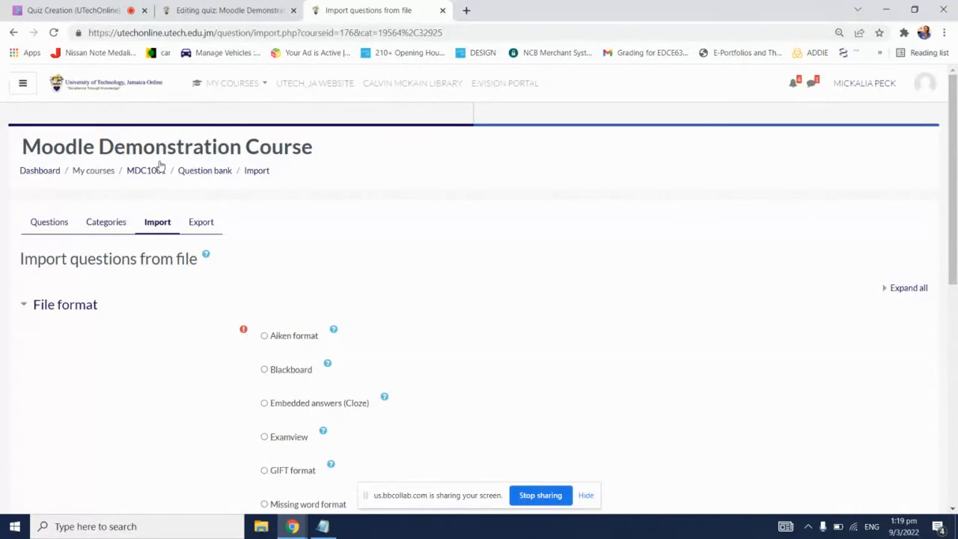
{"action": "left_click", "coordinate": [228, 11]}
{"action": "scroll", "coordinate": [340, 267], "scroll_direction": "down", "scroll_amount": 1}
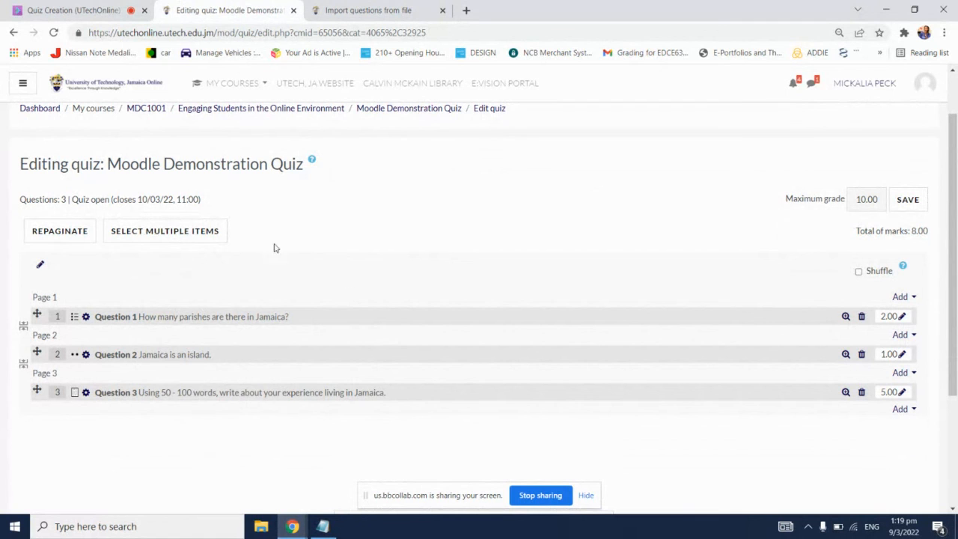
{"action": "left_click", "coordinate": [390, 10]}
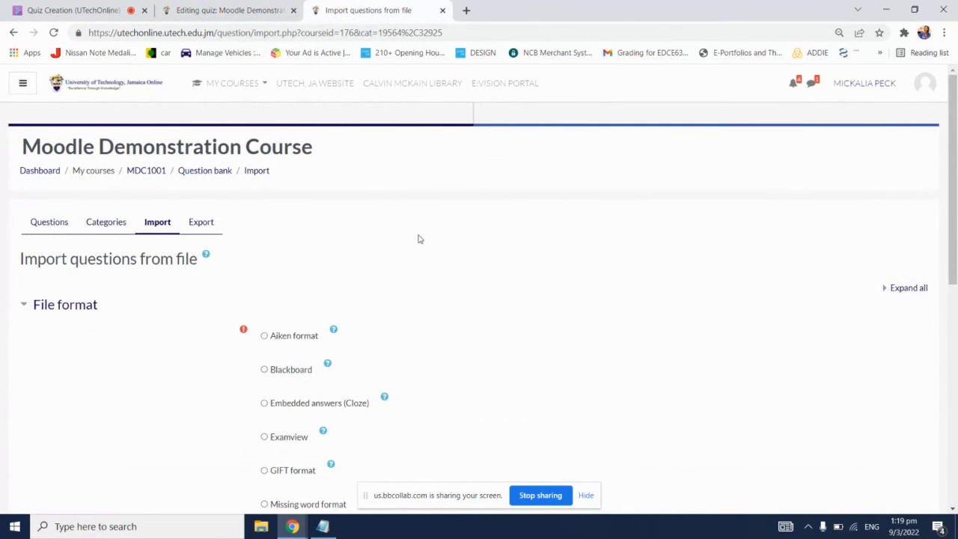
Step: Choose GIFT format for the question import and set the import category to MoodleDemoQuiz1
{"action": "scroll", "coordinate": [419, 239], "scroll_direction": "down", "scroll_amount": 2}
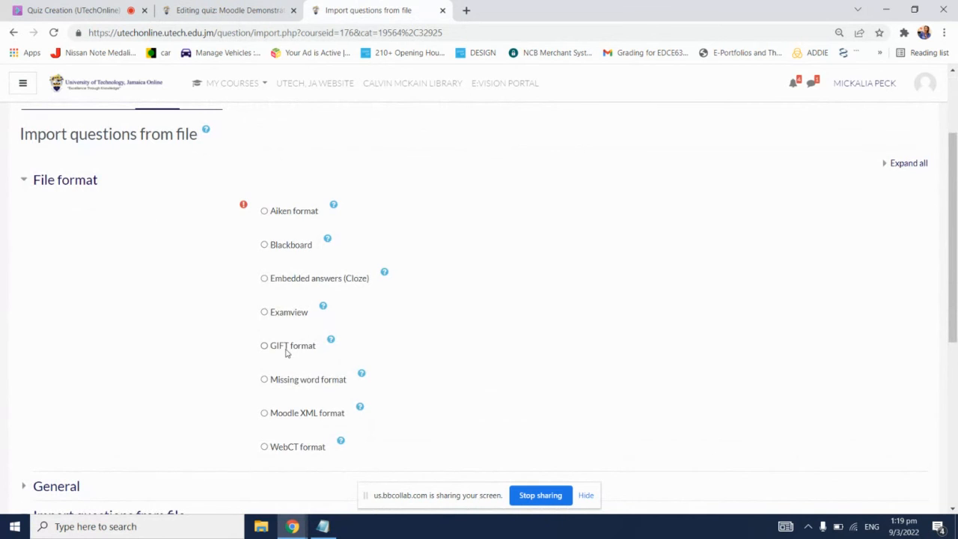
{"action": "left_click", "coordinate": [284, 349]}
{"action": "scroll", "coordinate": [464, 260], "scroll_direction": "down", "scroll_amount": 2}
{"action": "scroll", "coordinate": [463, 259], "scroll_direction": "down", "scroll_amount": 1}
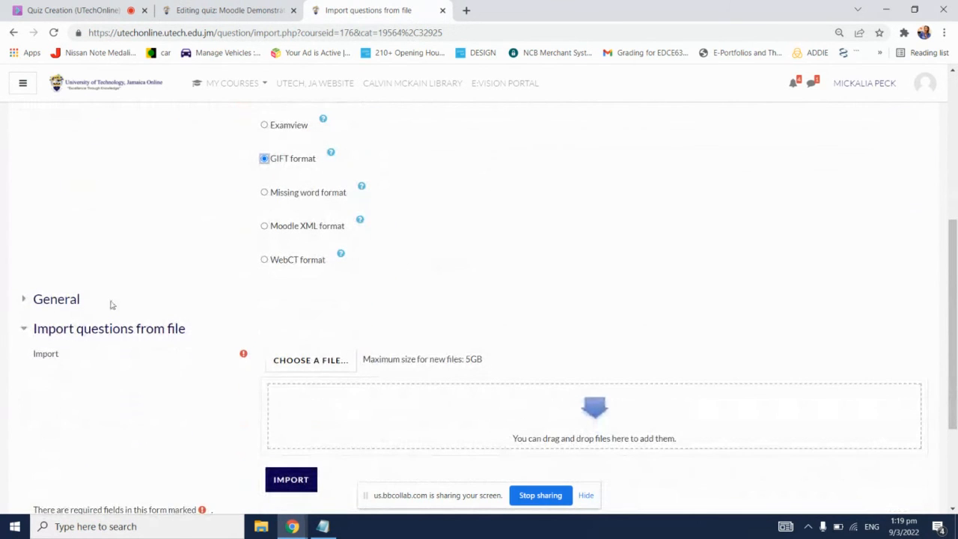
{"action": "left_click", "coordinate": [50, 300]}
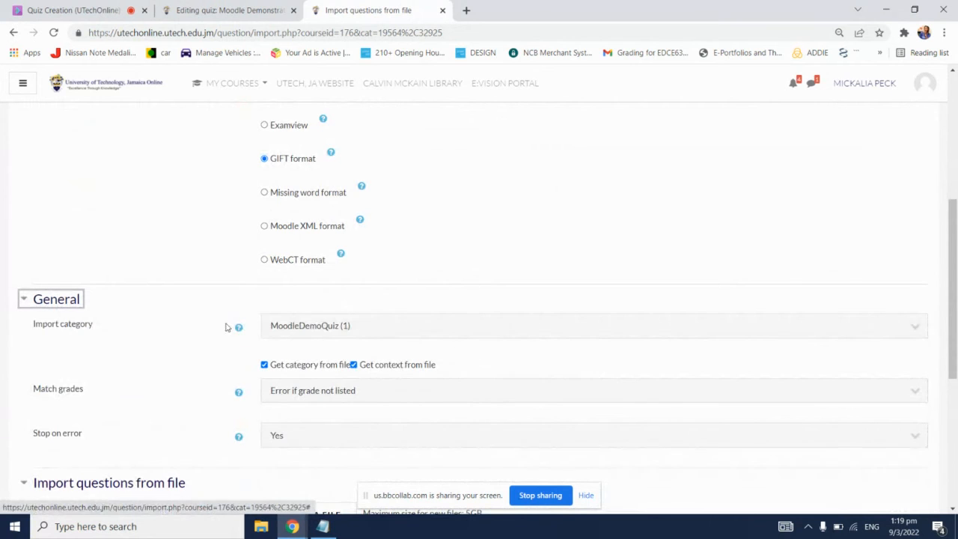
{"action": "left_click", "coordinate": [320, 330]}
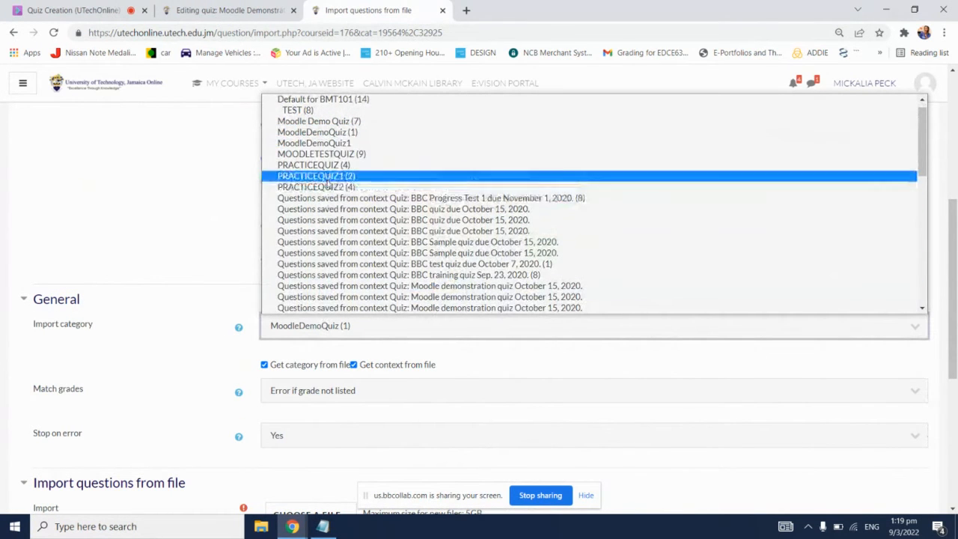
{"action": "left_click", "coordinate": [332, 146]}
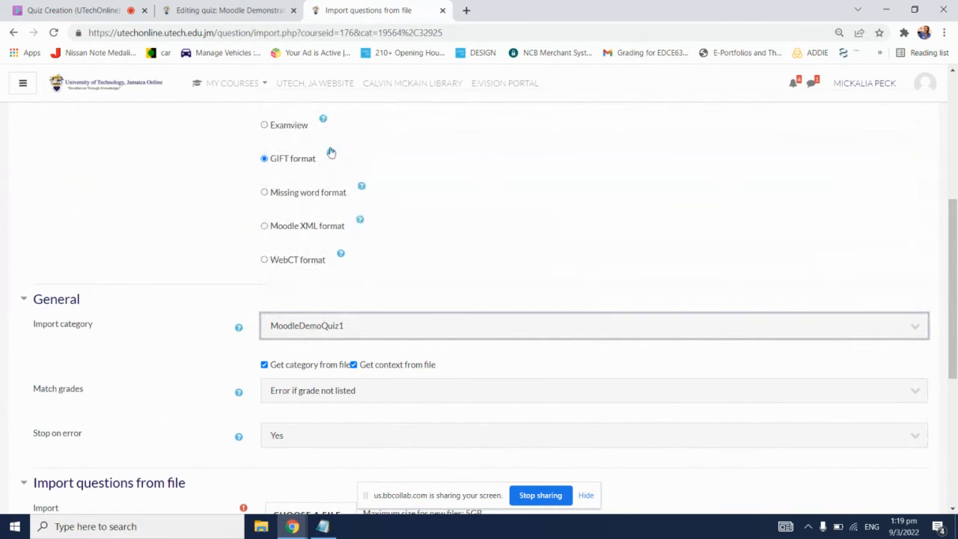
{"action": "scroll", "coordinate": [178, 287], "scroll_direction": "down", "scroll_amount": 1}
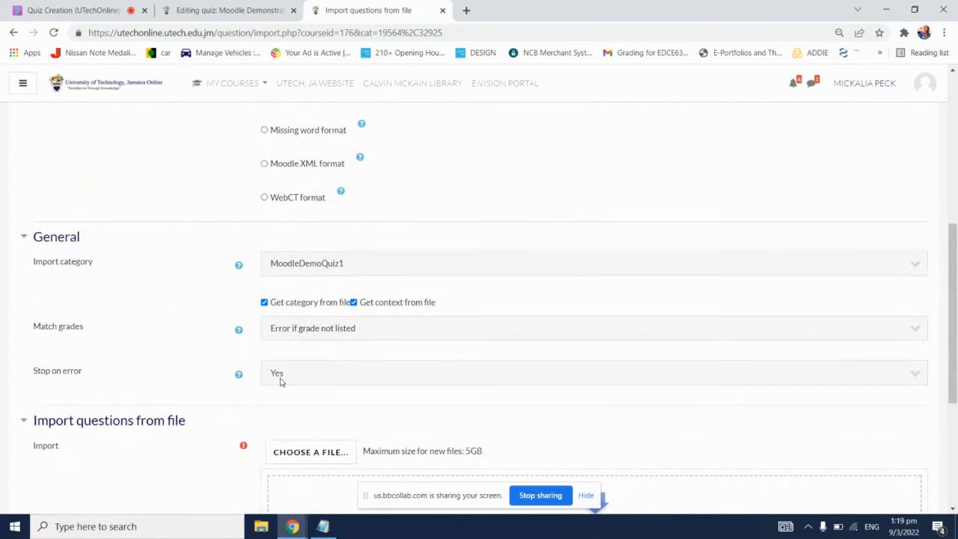
{"action": "scroll", "coordinate": [152, 279], "scroll_direction": "down", "scroll_amount": 2}
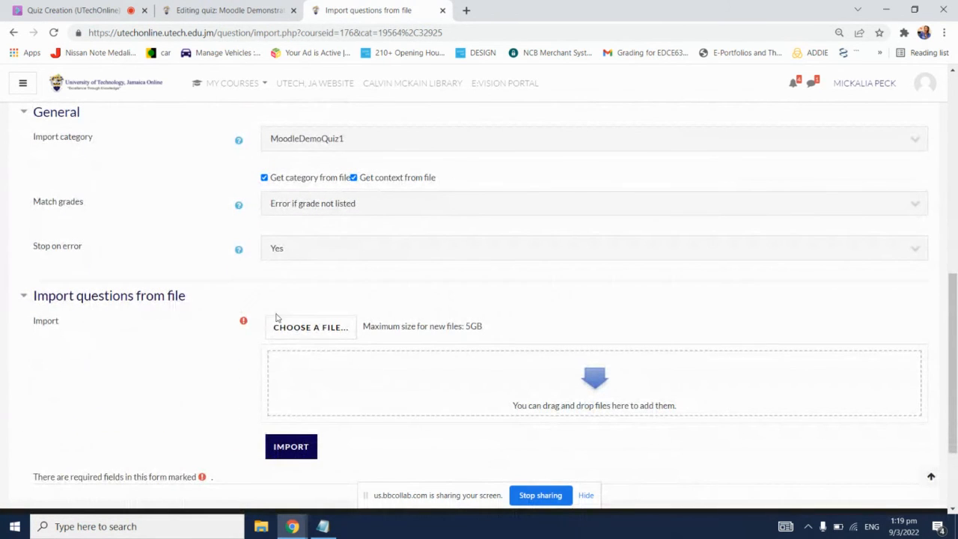
Step: Switch to the Blackboard Collaborate session, lower the participant's raised hand, and return to the question import form
{"action": "left_click", "coordinate": [69, 7]}
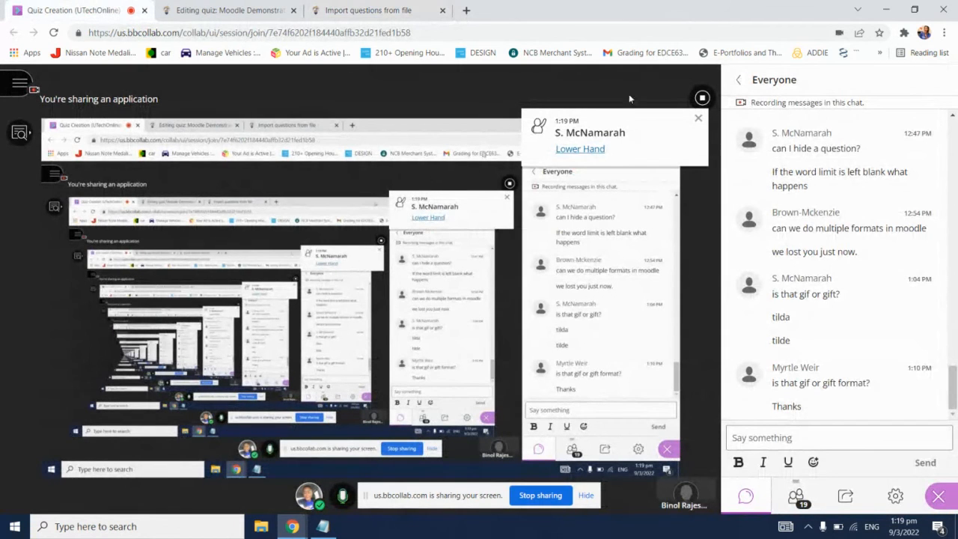
{"action": "left_click", "coordinate": [583, 149]}
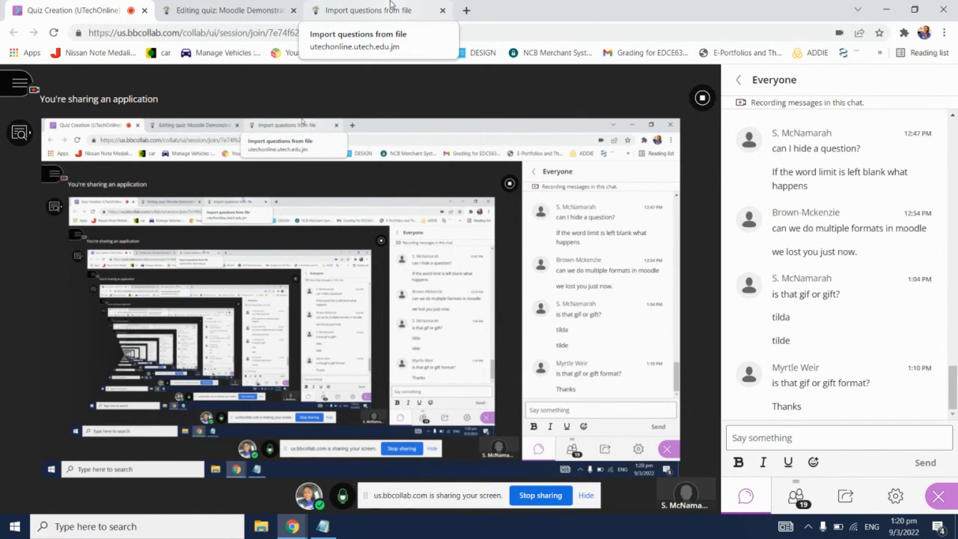
{"action": "left_click", "coordinate": [390, 6]}
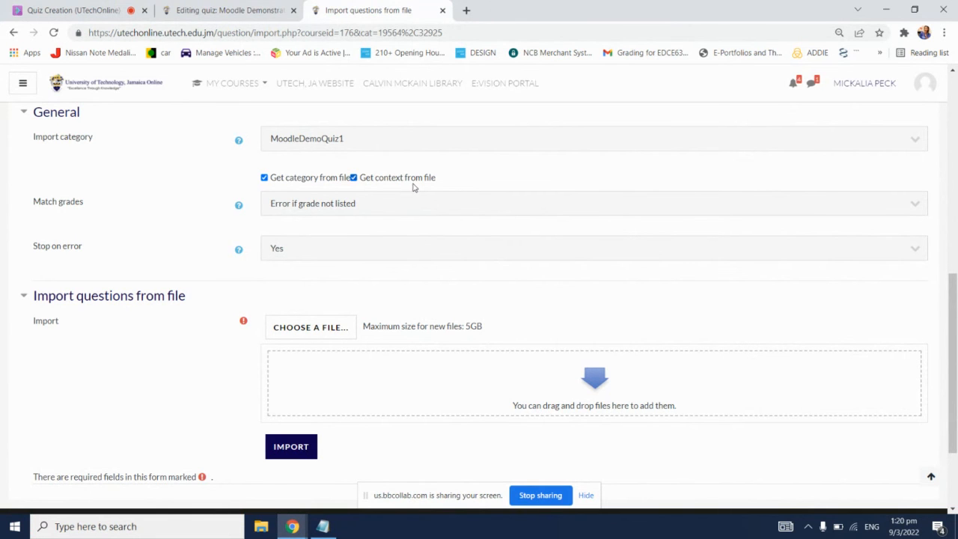
{"action": "scroll", "coordinate": [413, 188], "scroll_direction": "up", "scroll_amount": 3}
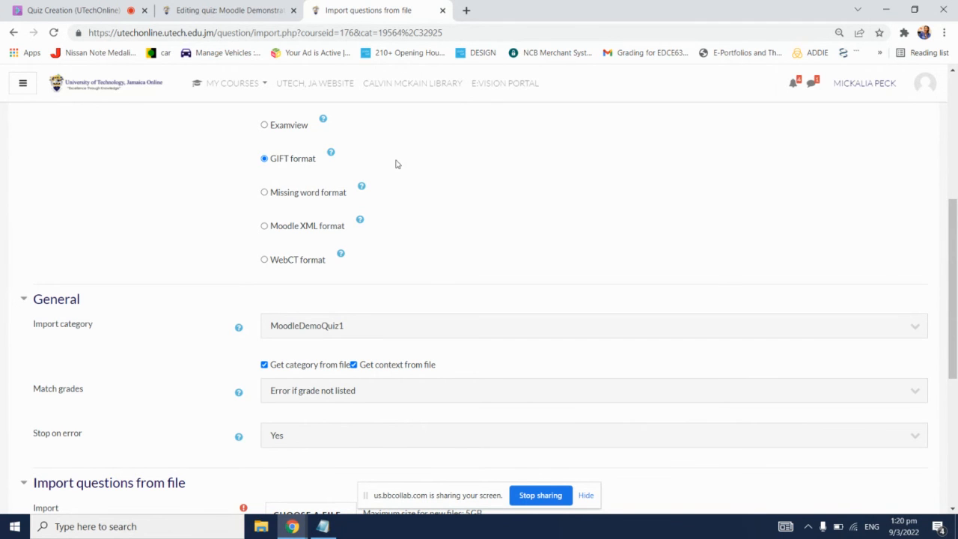
{"action": "left_click", "coordinate": [14, 6]}
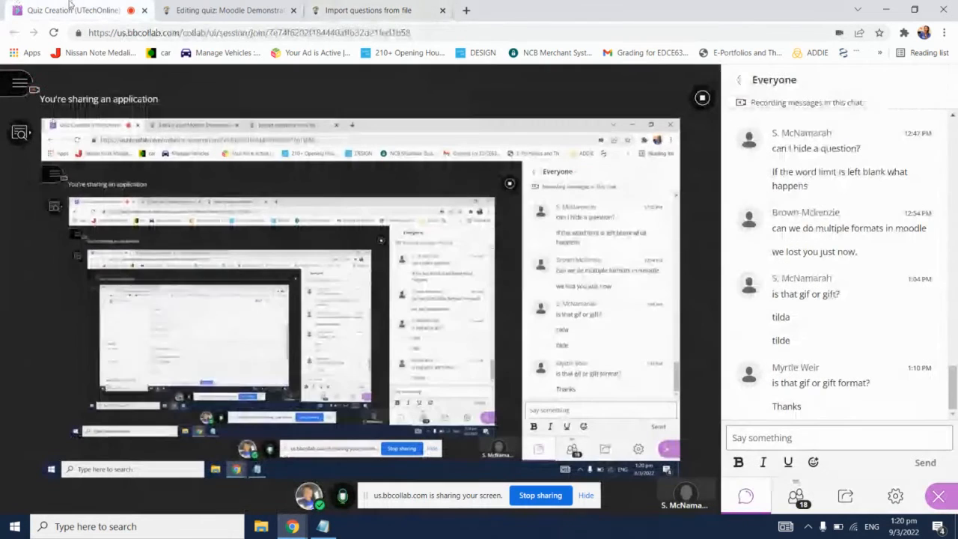
{"action": "left_click", "coordinate": [362, 6]}
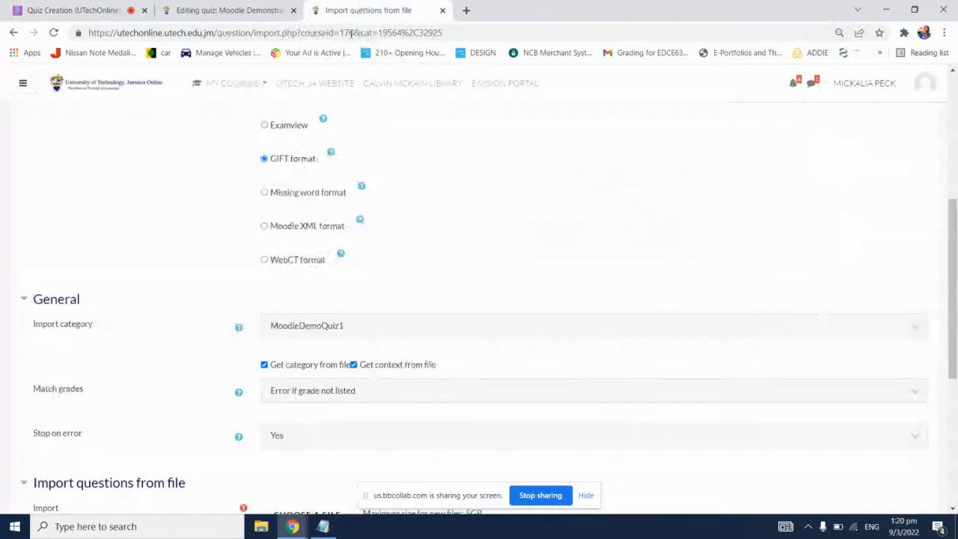
Step: Upload the file MoodleDemoQuiz1.txt from the UTech documents folder as the question import file
{"action": "scroll", "coordinate": [379, 313], "scroll_direction": "down", "scroll_amount": 2}
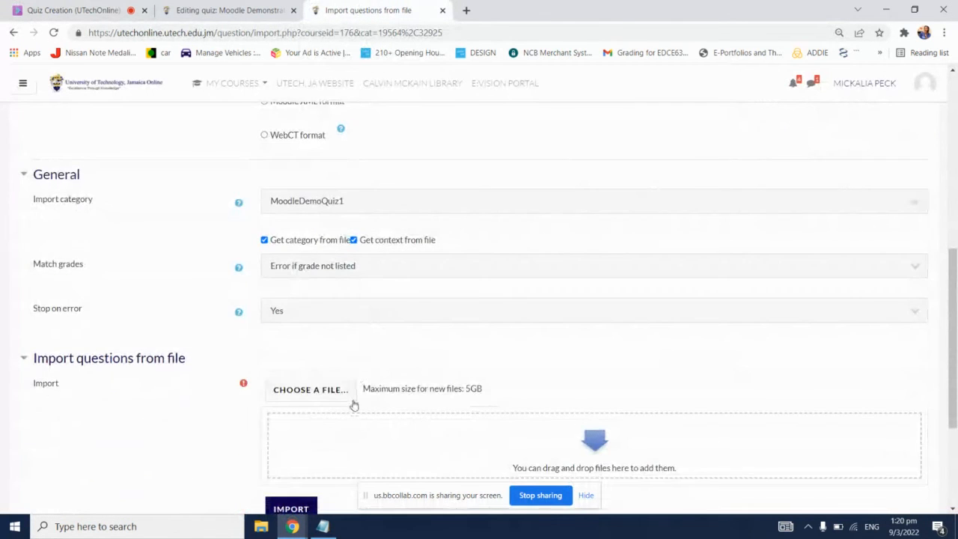
{"action": "scroll", "coordinate": [350, 389], "scroll_direction": "down", "scroll_amount": 1}
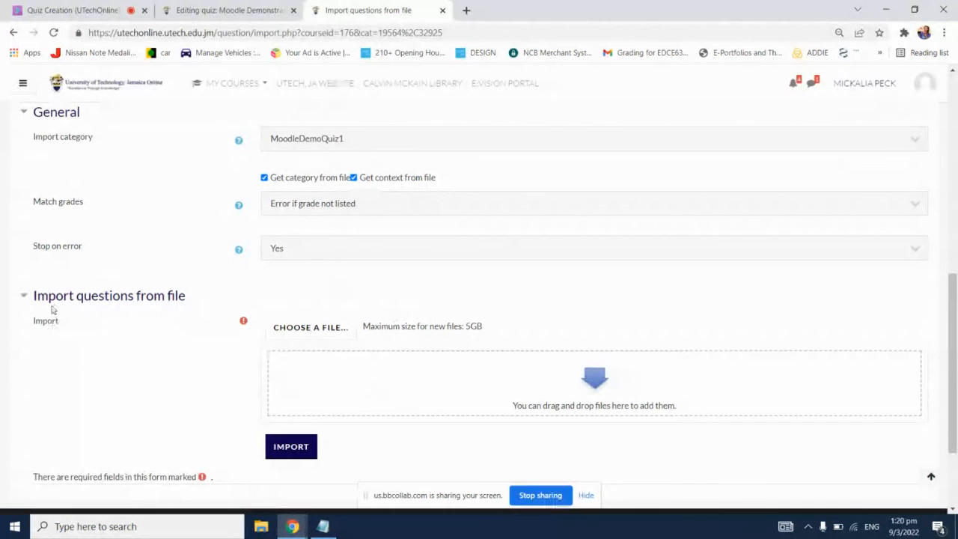
{"action": "left_click", "coordinate": [327, 330]}
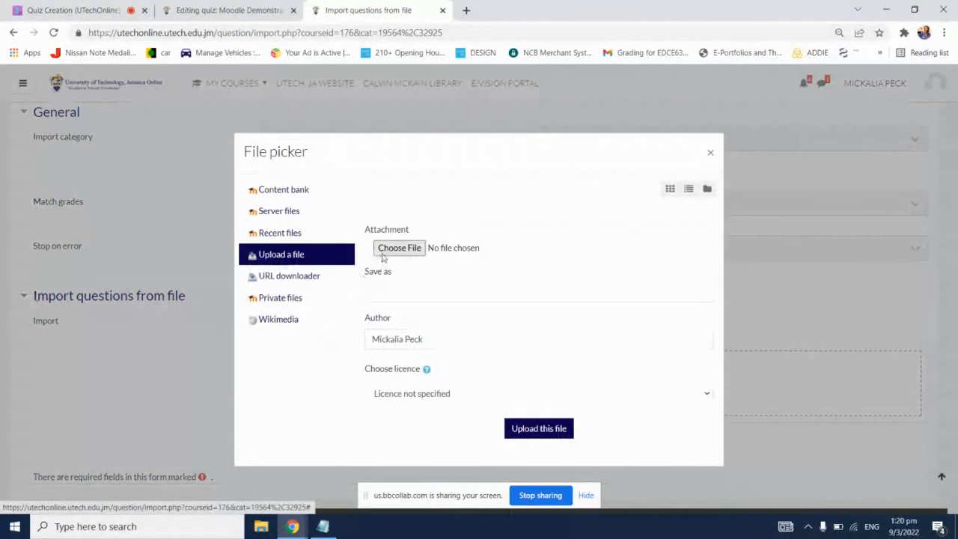
{"action": "left_click", "coordinate": [390, 248]}
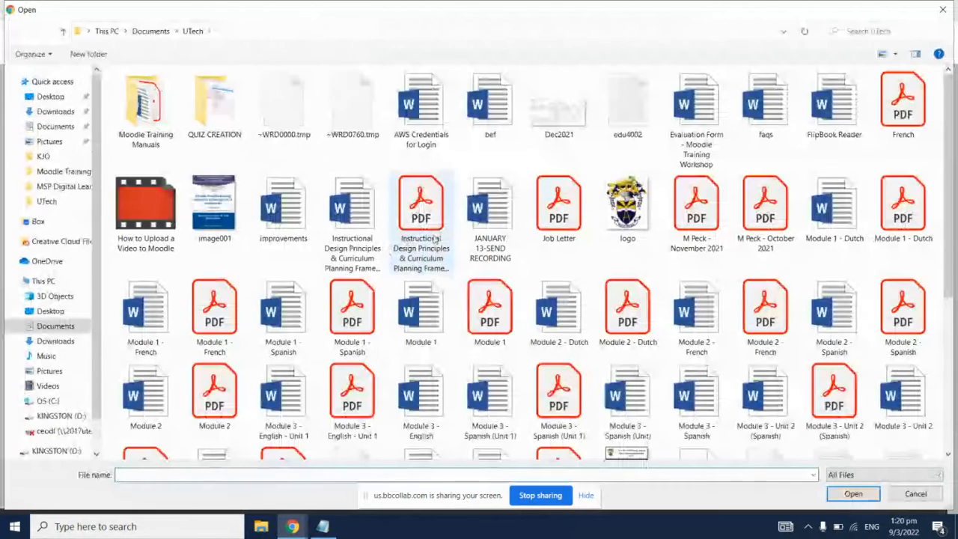
{"action": "left_click", "coordinate": [435, 239]}
{"action": "key", "text": "m"}
{"action": "key", "text": "m"}
{"action": "key", "text": "m"}
{"action": "key", "text": "m"}
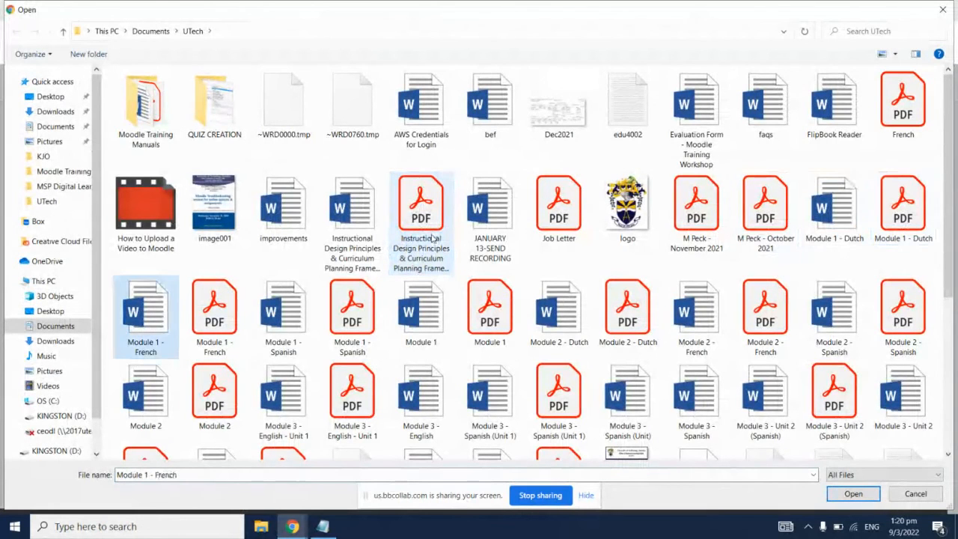
{"action": "scroll", "coordinate": [643, 321], "scroll_direction": "down", "scroll_amount": 3}
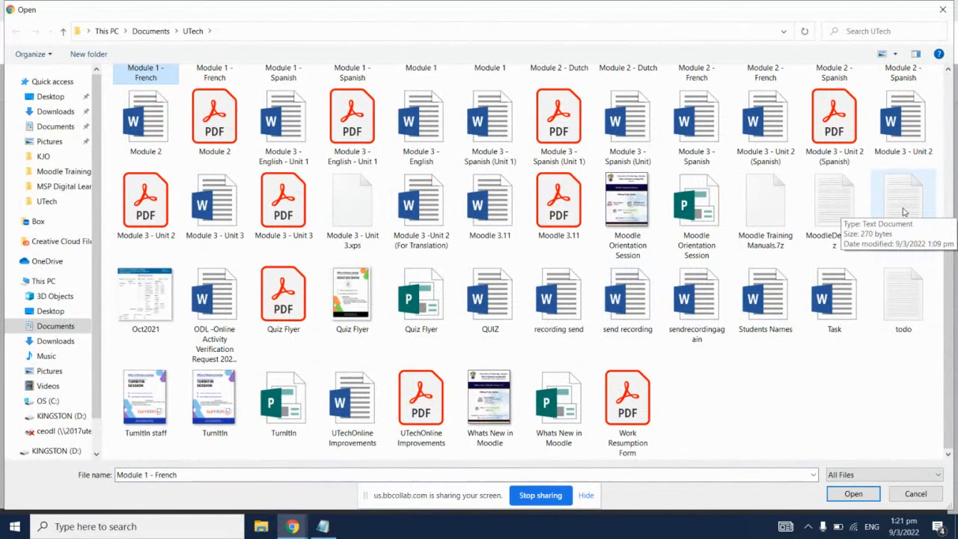
{"action": "double_click", "coordinate": [904, 212]}
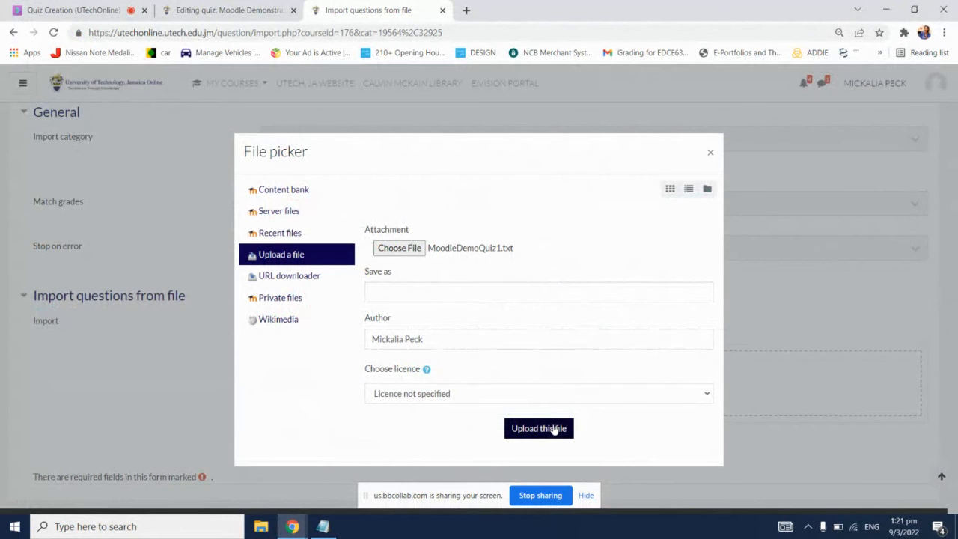
{"action": "left_click", "coordinate": [553, 429]}
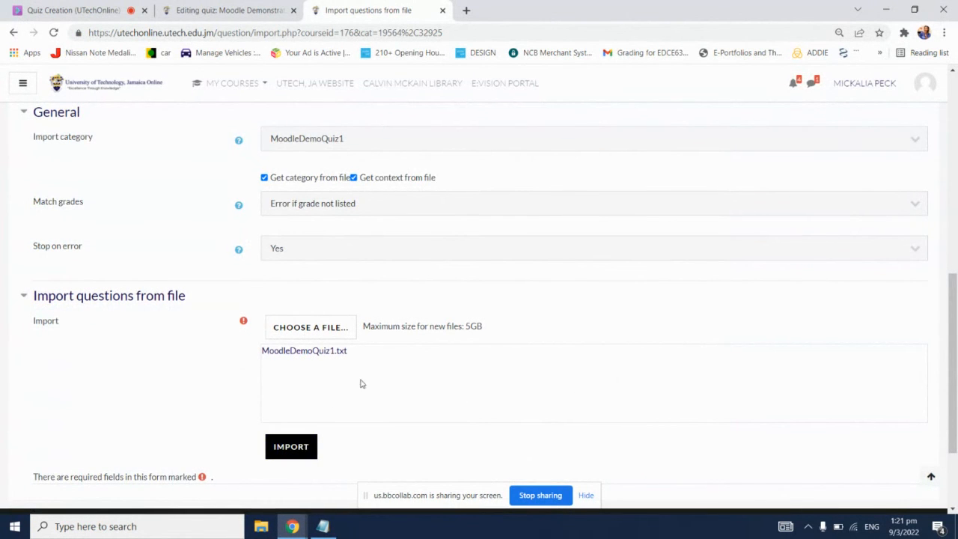
Step: Import the questions from the uploaded file and continue to the question bank
{"action": "scroll", "coordinate": [363, 382], "scroll_direction": "up", "scroll_amount": 3}
{"action": "scroll", "coordinate": [330, 419], "scroll_direction": "down", "scroll_amount": 3}
{"action": "left_click", "coordinate": [290, 447]}
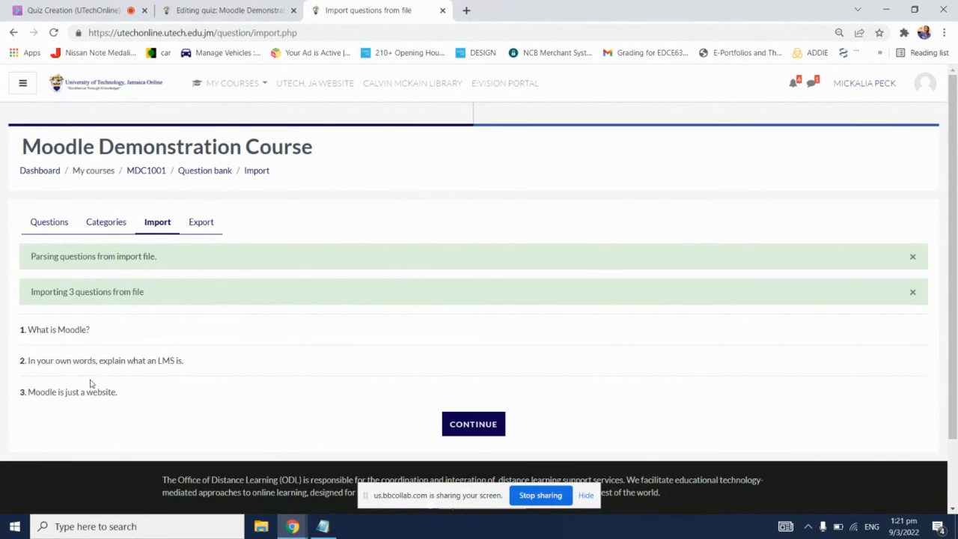
{"action": "left_click", "coordinate": [463, 425]}
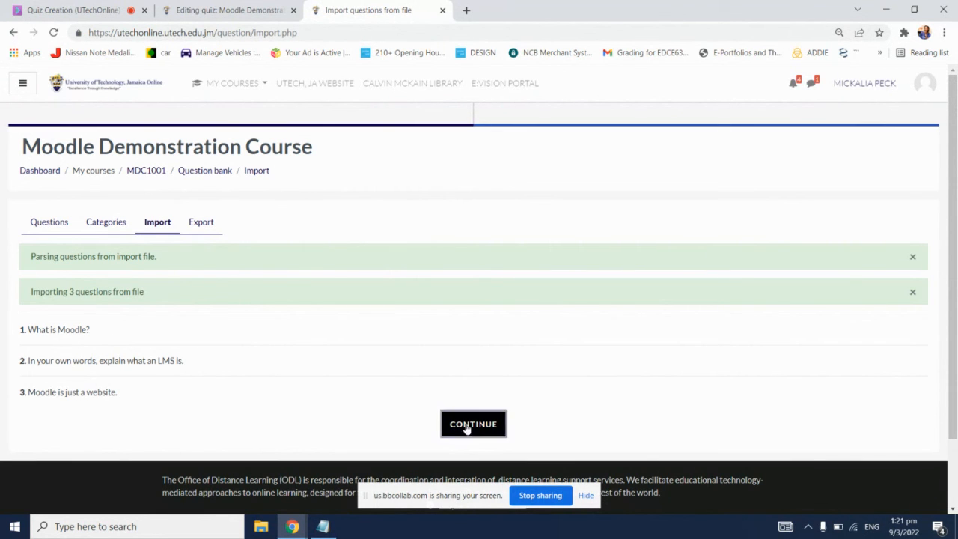
Step: Check the imported questions in MoodleDemoQuiz1, then return to the refreshed quiz editing page and close the question bank page
{"action": "scroll", "coordinate": [471, 411], "scroll_direction": "down", "scroll_amount": 2}
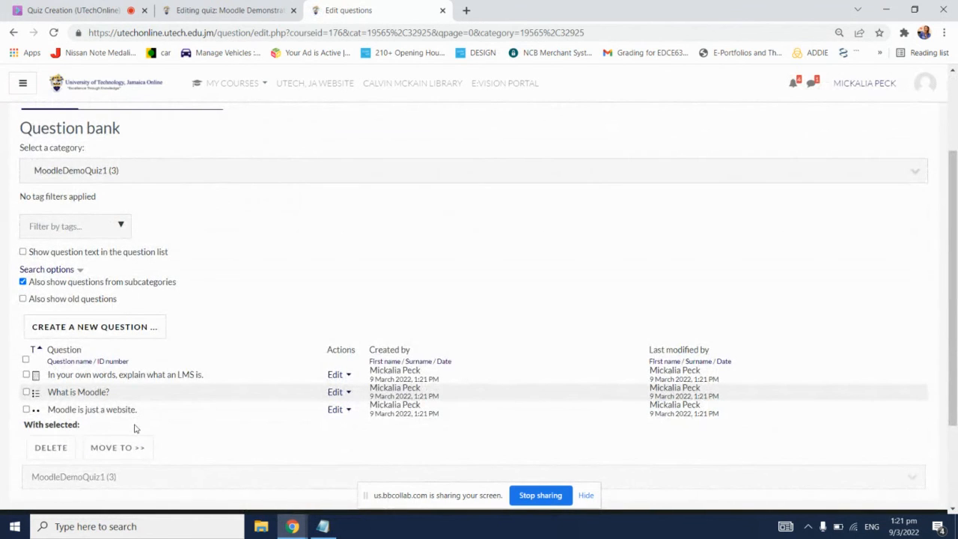
{"action": "scroll", "coordinate": [134, 427], "scroll_direction": "up", "scroll_amount": 1}
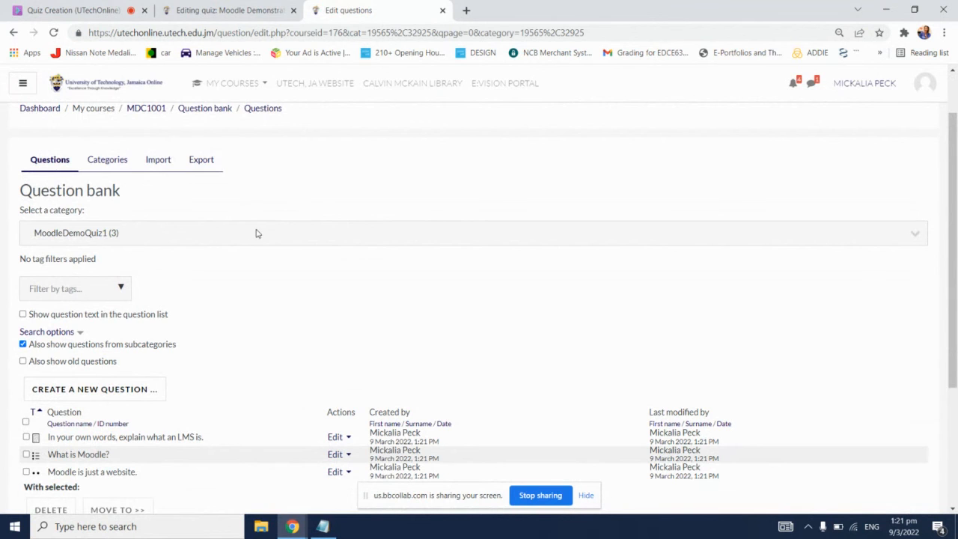
{"action": "scroll", "coordinate": [374, 280], "scroll_direction": "down", "scroll_amount": 1}
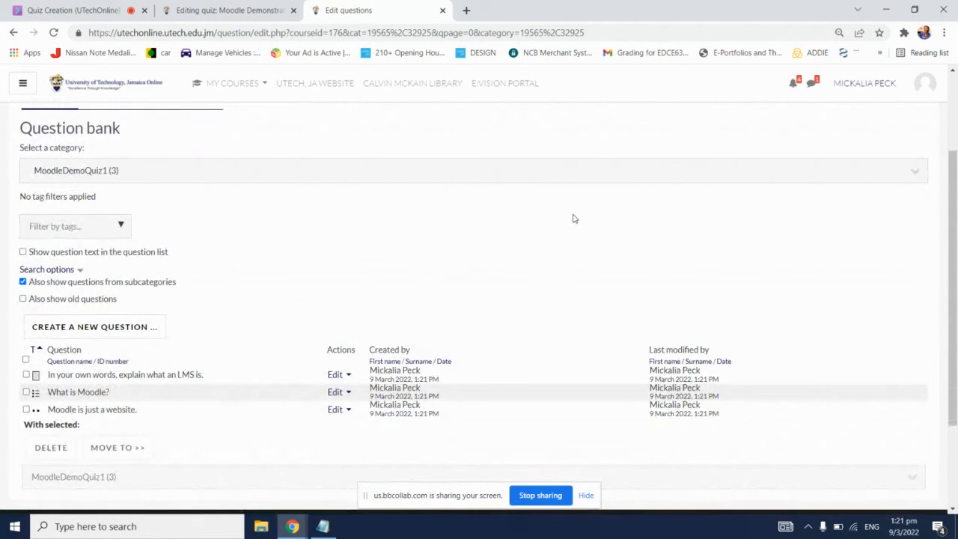
{"action": "scroll", "coordinate": [573, 217], "scroll_direction": "up", "scroll_amount": 2}
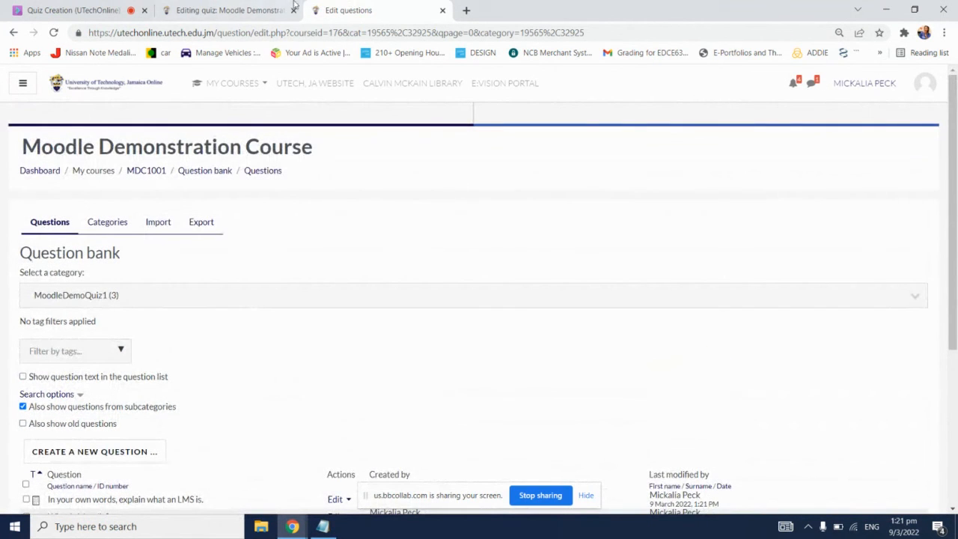
{"action": "left_click", "coordinate": [259, 11]}
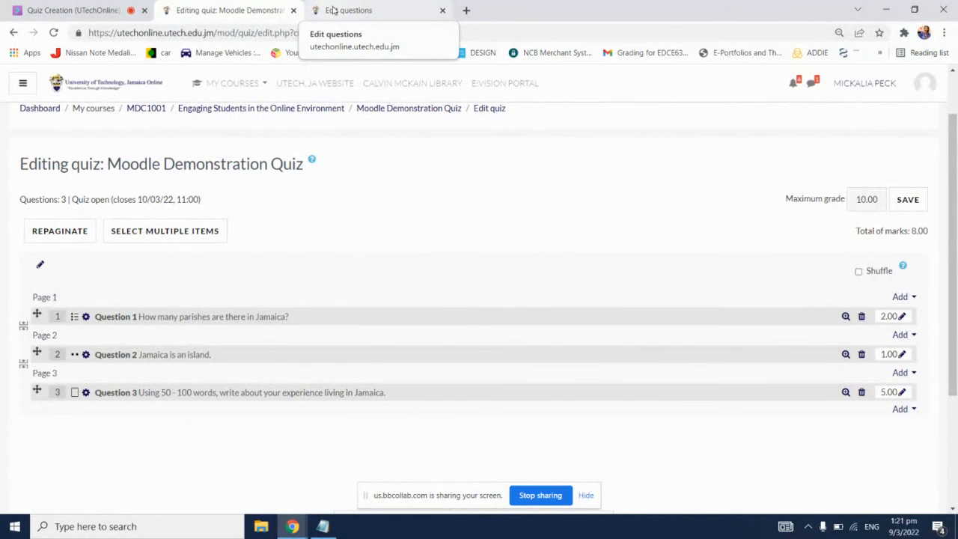
{"action": "left_click", "coordinate": [53, 32]}
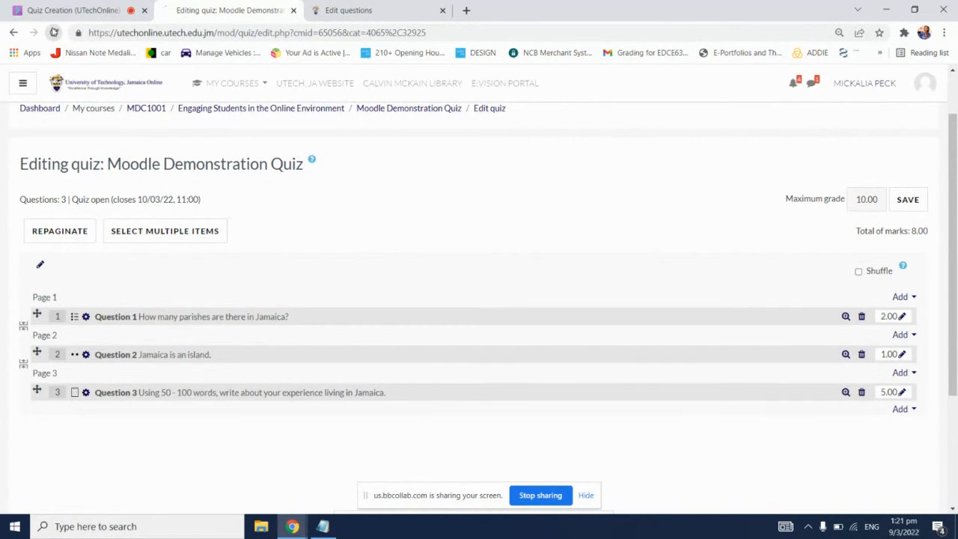
{"action": "left_click", "coordinate": [442, 10]}
Step: Add "What is the correct answer for this question?" from the question bank category MoodleDemoQuiz to the end of the quiz
{"action": "scroll", "coordinate": [582, 172], "scroll_direction": "down", "scroll_amount": 1}
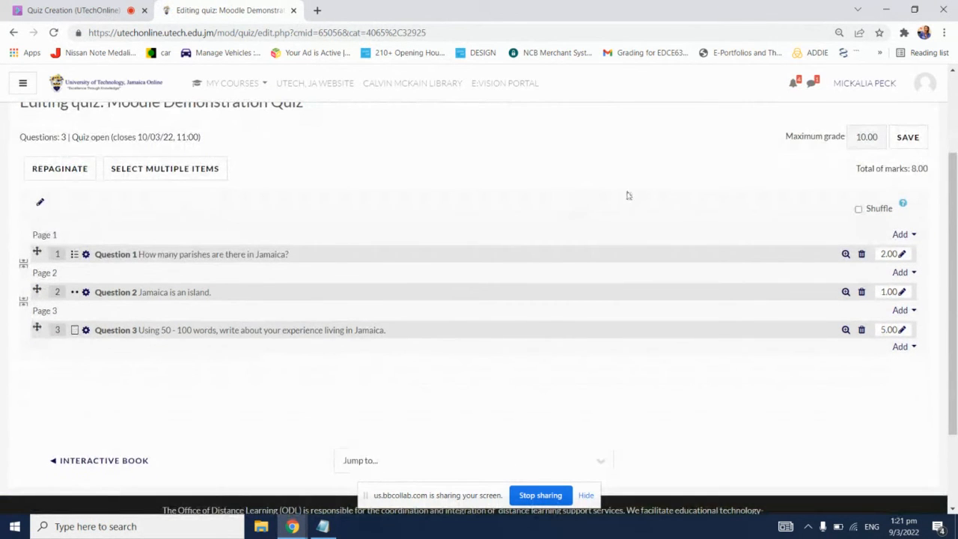
{"action": "left_click", "coordinate": [902, 348]}
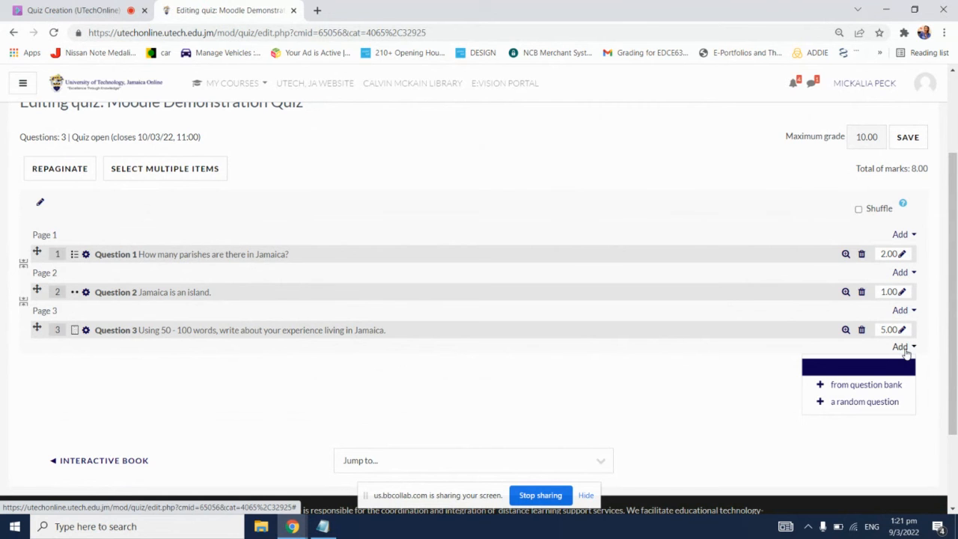
{"action": "left_click", "coordinate": [879, 385]}
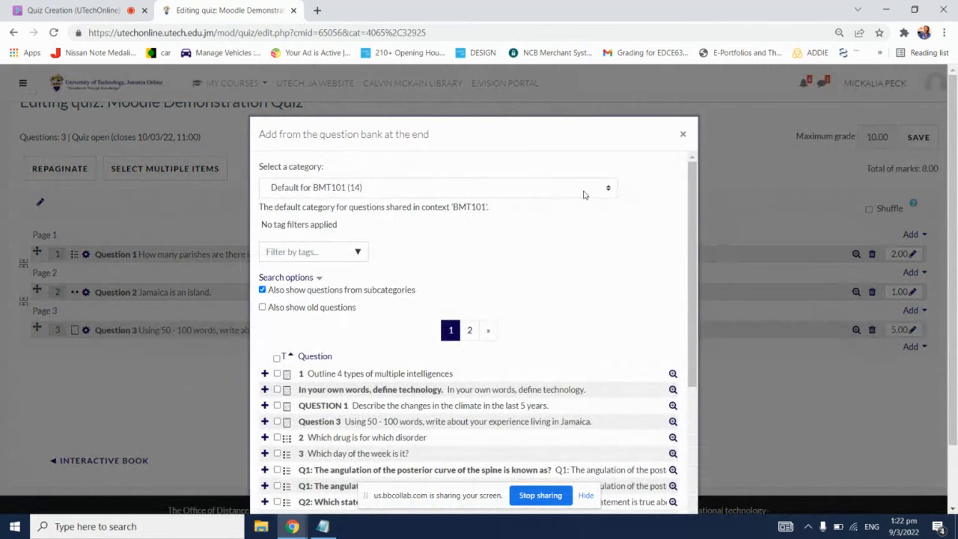
{"action": "left_click", "coordinate": [577, 191]}
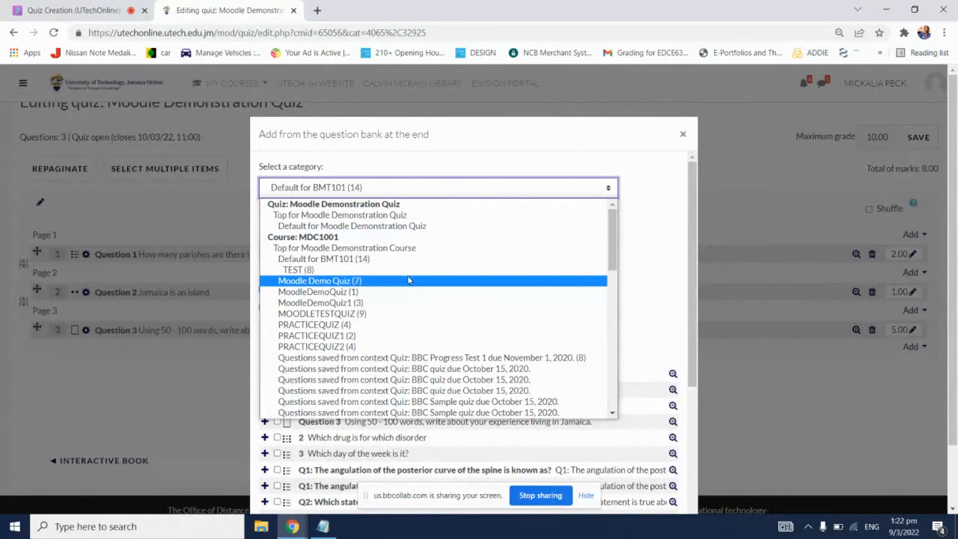
{"action": "left_click", "coordinate": [348, 292]}
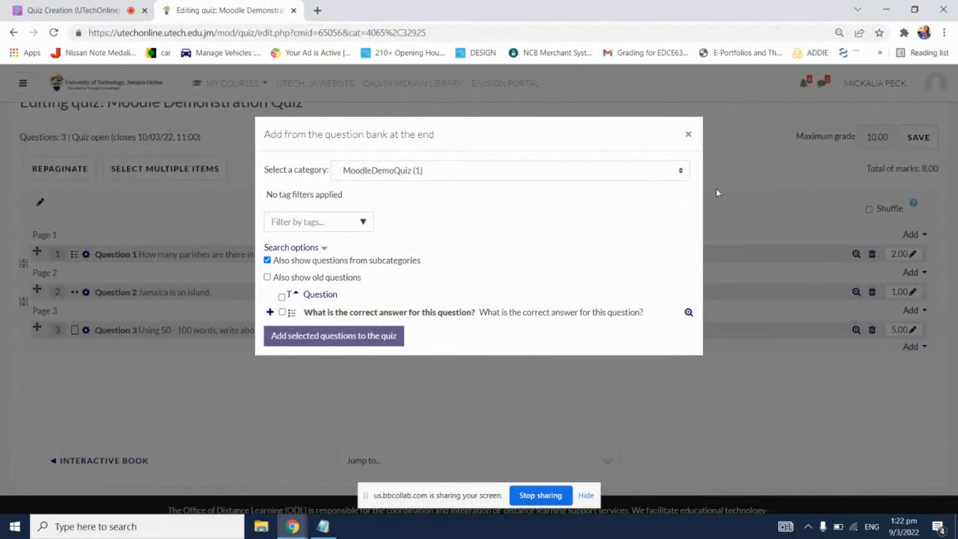
{"action": "left_click", "coordinate": [282, 313]}
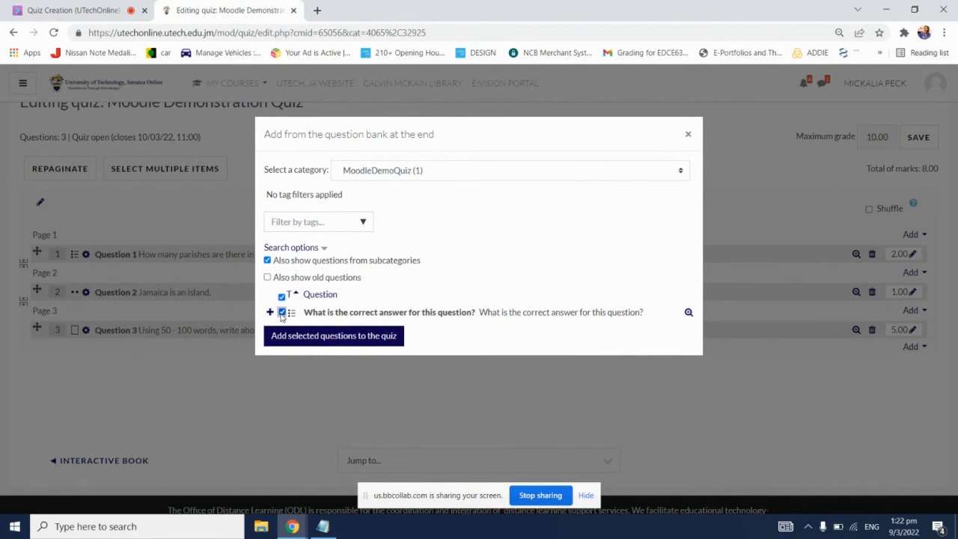
{"action": "left_click", "coordinate": [353, 335]}
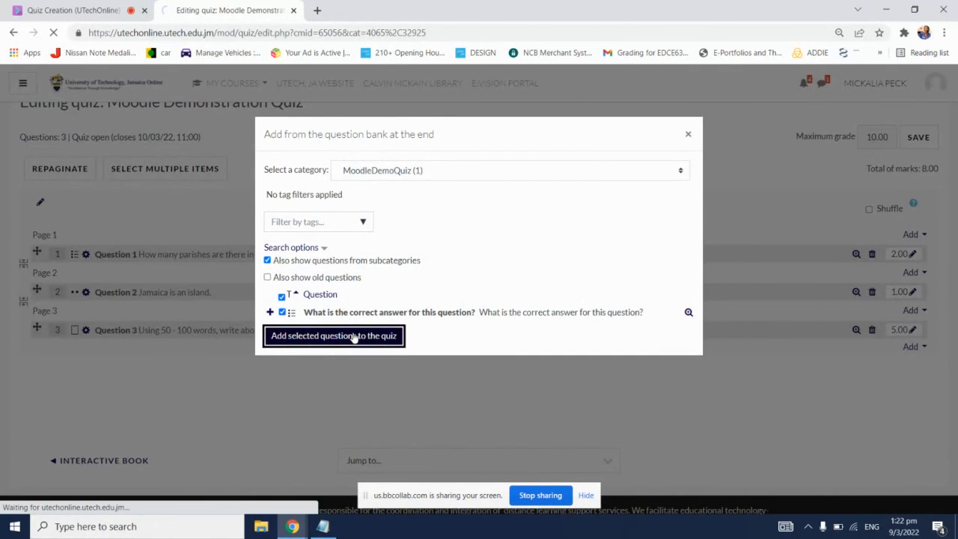
Step: Add "What is Moodle?" and "Moodle is just a website." from the question bank category MoodleDemoQuiz1 to the end of the quiz
{"action": "scroll", "coordinate": [445, 313], "scroll_direction": "down", "scroll_amount": 2}
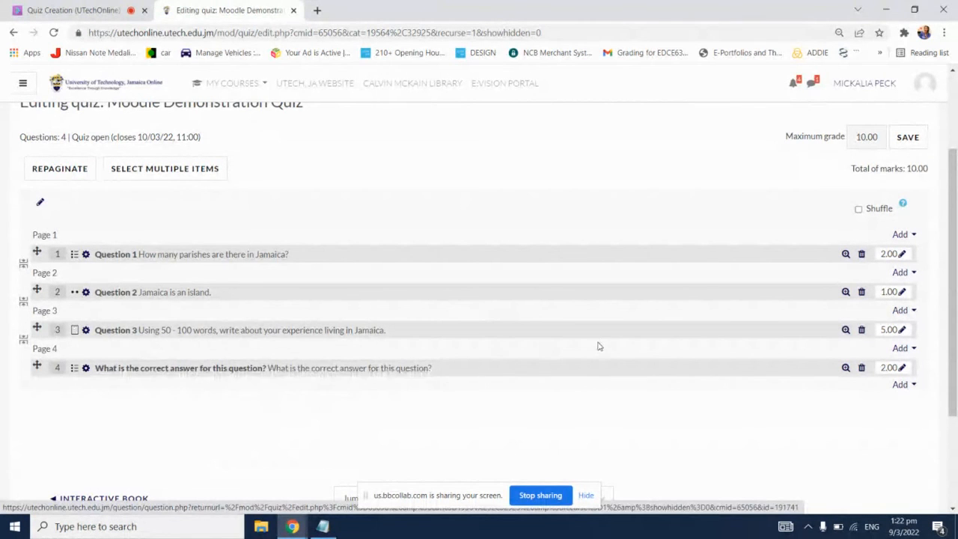
{"action": "left_click", "coordinate": [905, 387]}
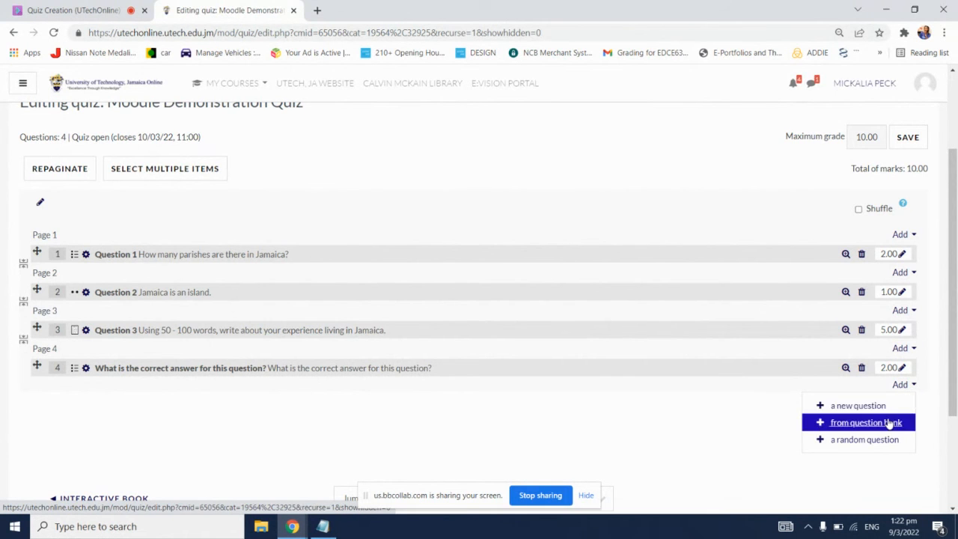
{"action": "left_click", "coordinate": [891, 424]}
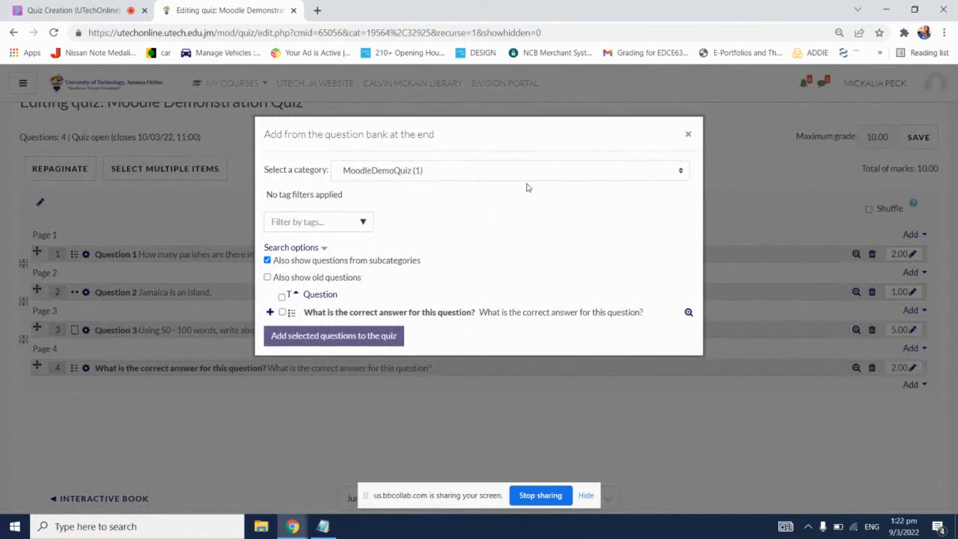
{"action": "left_click", "coordinate": [512, 173]}
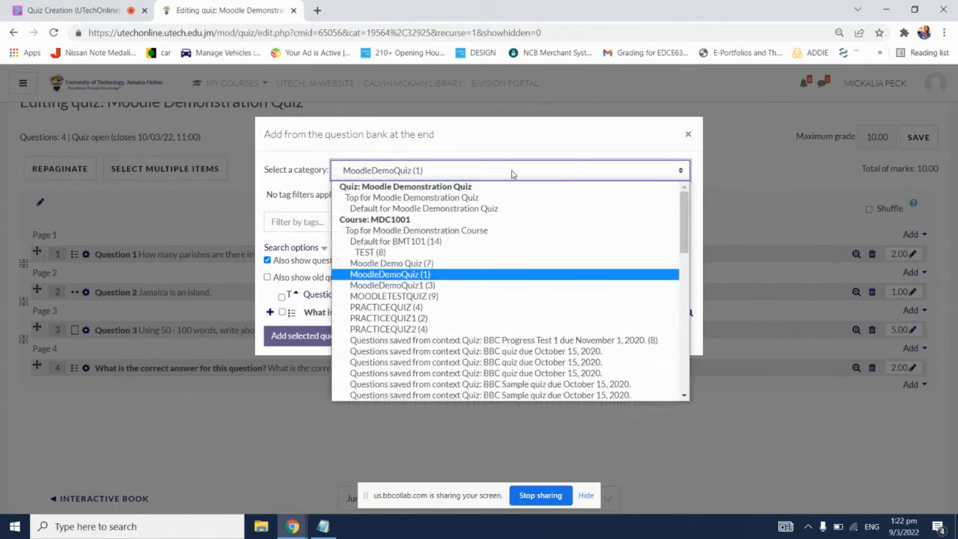
{"action": "left_click", "coordinate": [421, 286]}
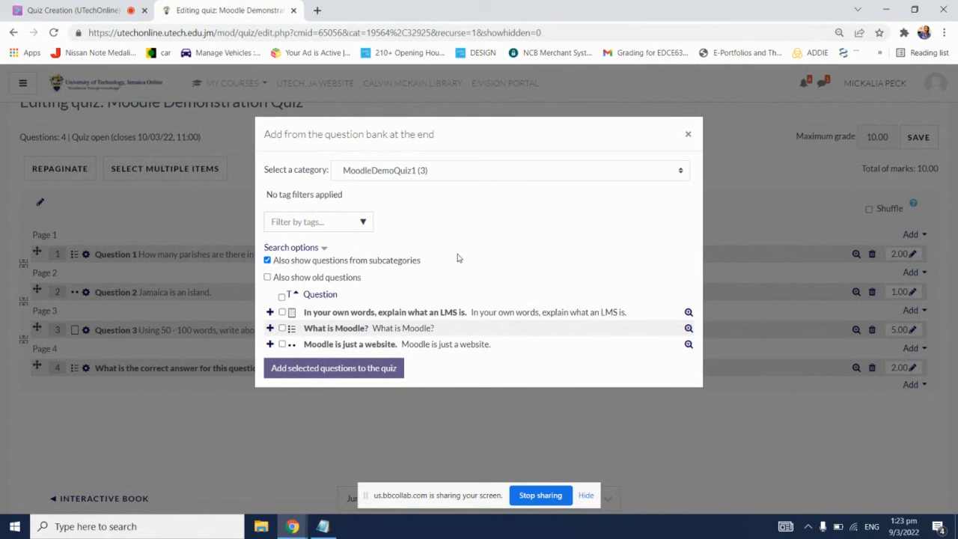
{"action": "left_click", "coordinate": [282, 298]}
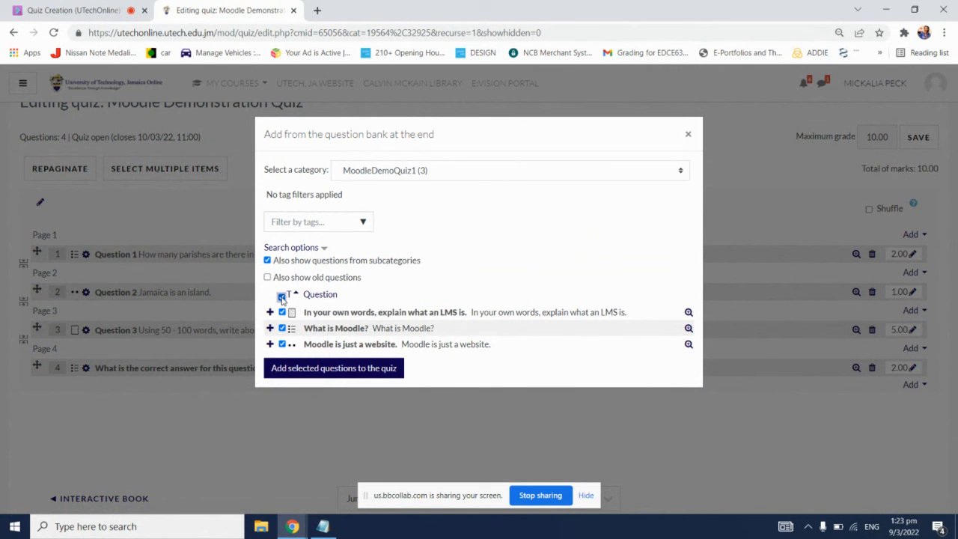
{"action": "left_click", "coordinate": [282, 298]}
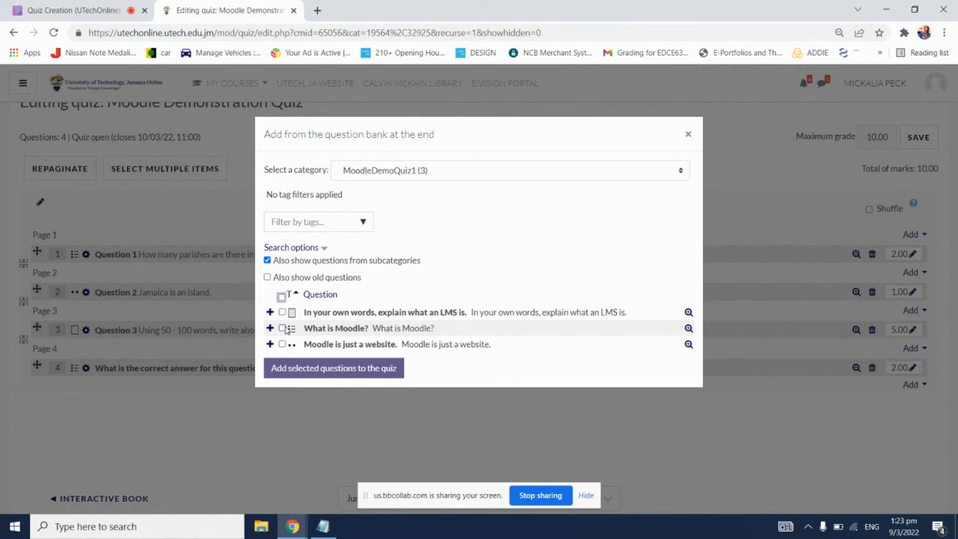
{"action": "left_click", "coordinate": [282, 328]}
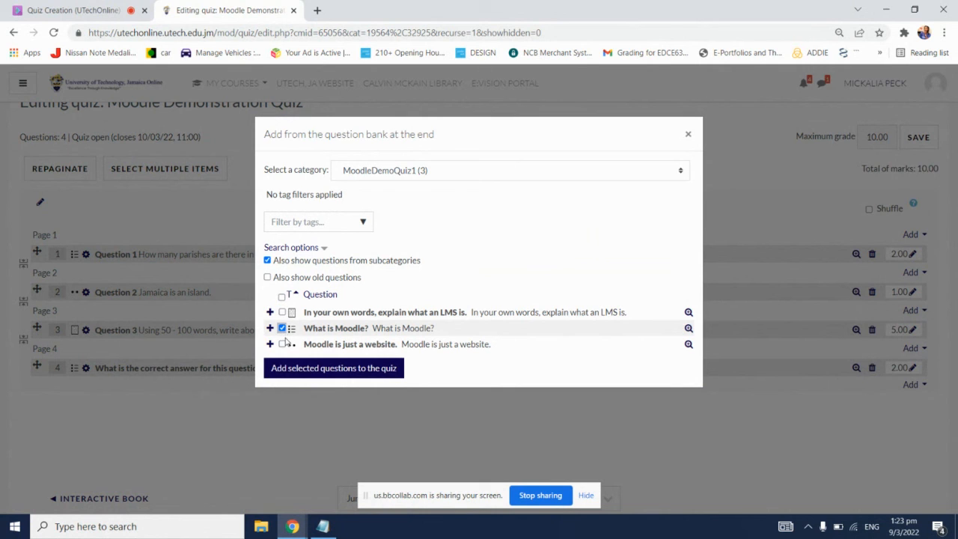
{"action": "left_click", "coordinate": [282, 344]}
{"action": "left_click", "coordinate": [388, 370]}
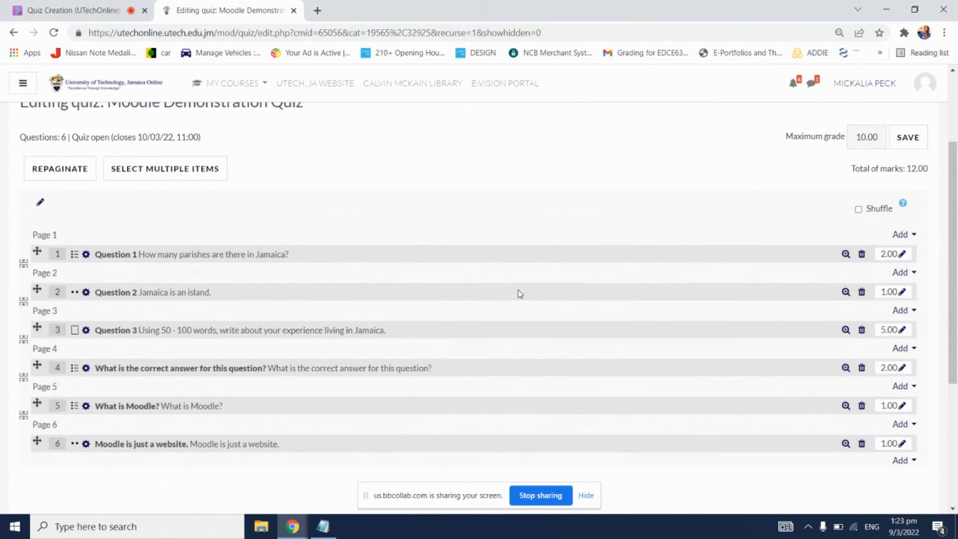
Step: Add three random questions from the existing category MOODLETESTQUIZ to the end of the quiz
{"action": "scroll", "coordinate": [518, 292], "scroll_direction": "down", "scroll_amount": 1}
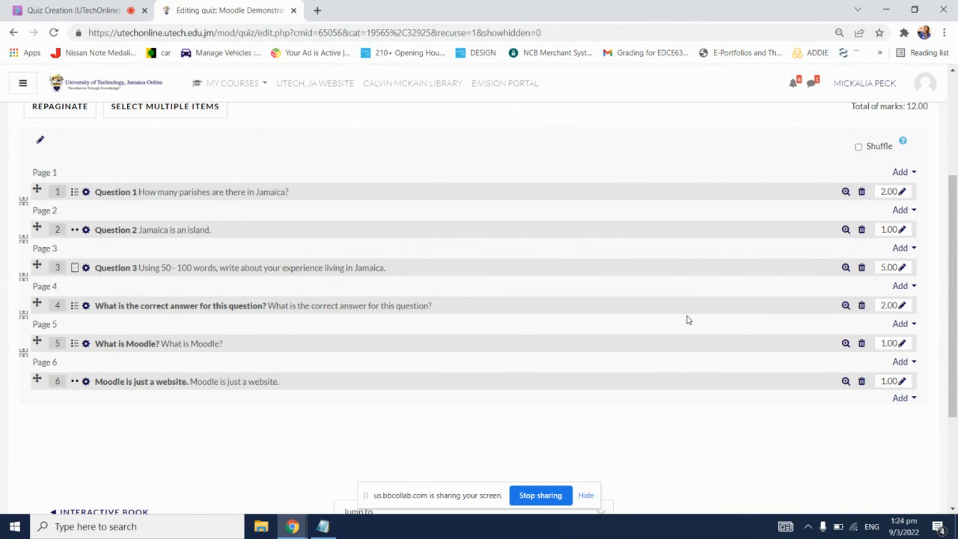
{"action": "left_click", "coordinate": [905, 400]}
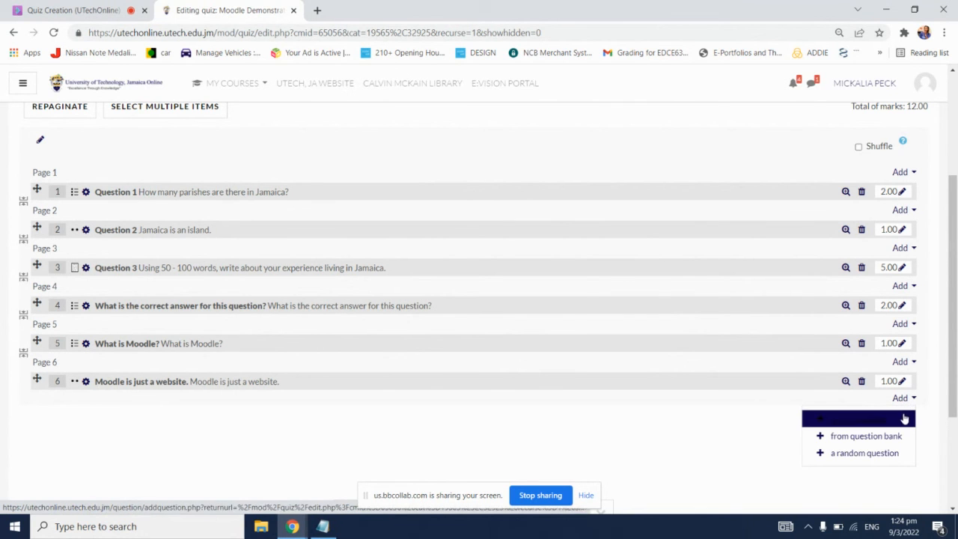
{"action": "left_click", "coordinate": [868, 453]}
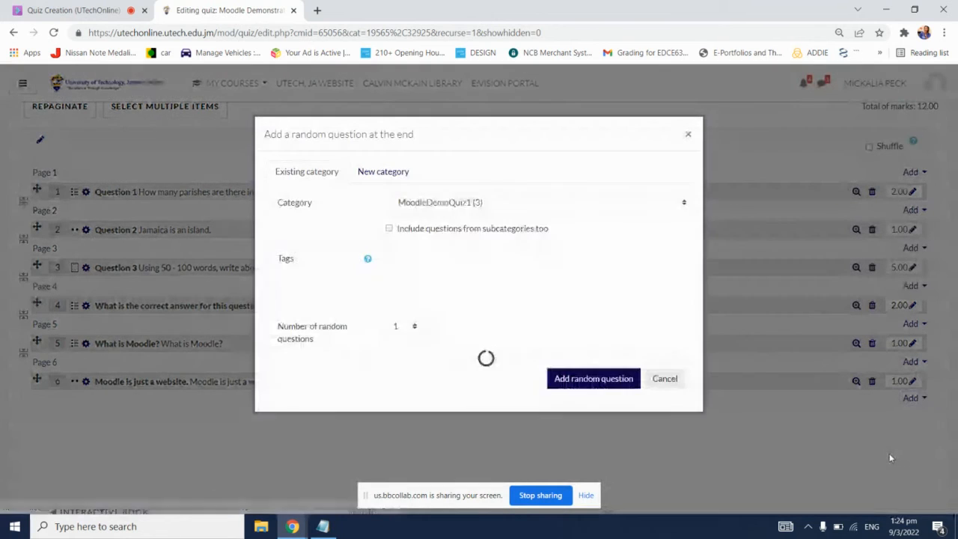
{"action": "left_click", "coordinate": [645, 206]}
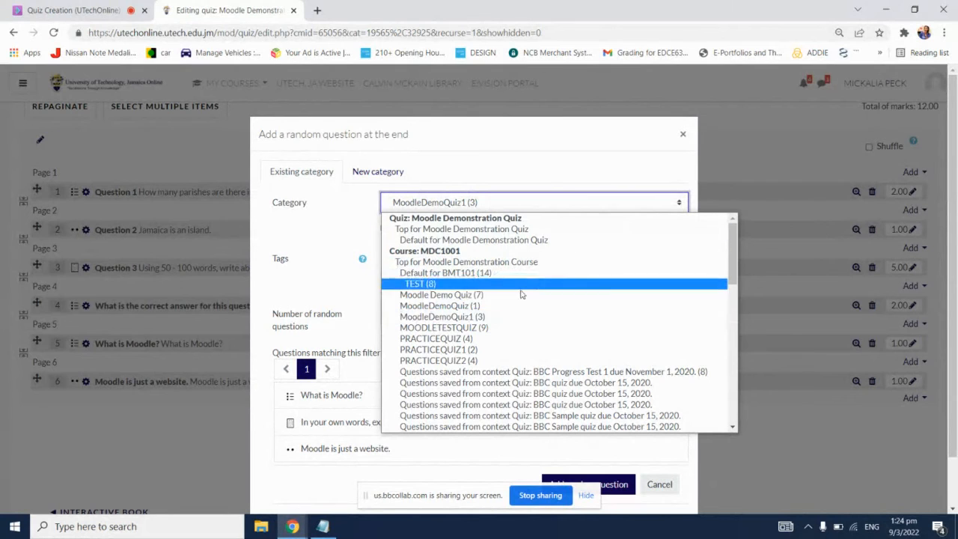
{"action": "left_click", "coordinate": [488, 334]}
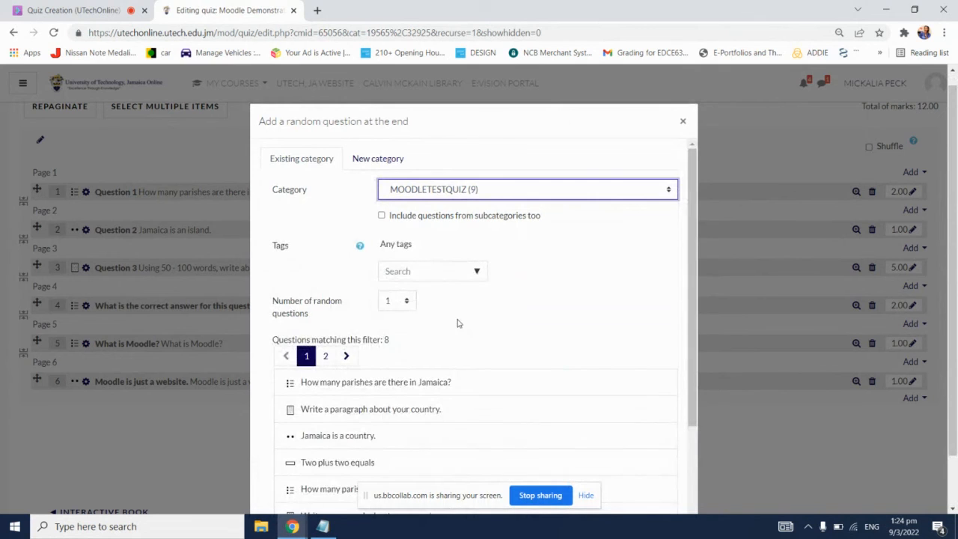
{"action": "scroll", "coordinate": [455, 322], "scroll_direction": "down", "scroll_amount": 1}
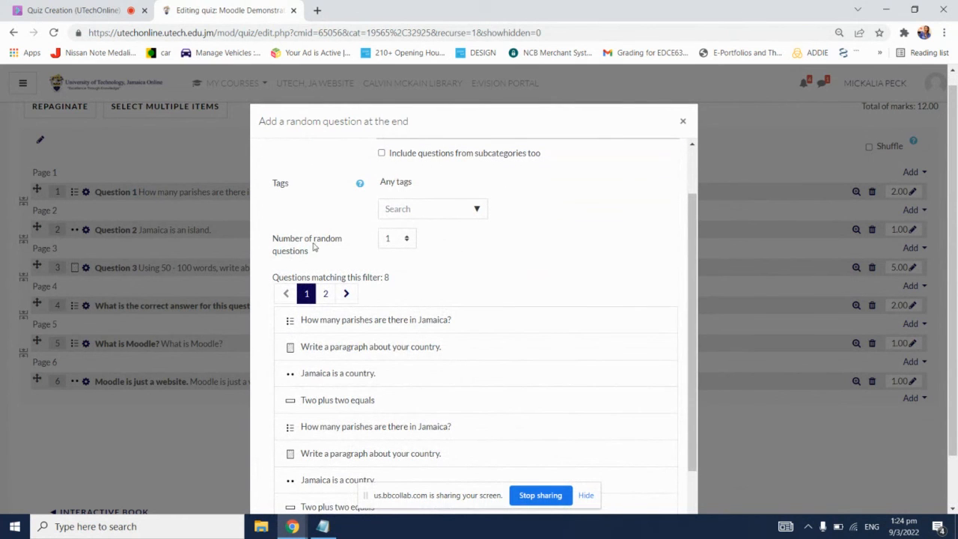
{"action": "left_click", "coordinate": [394, 239]}
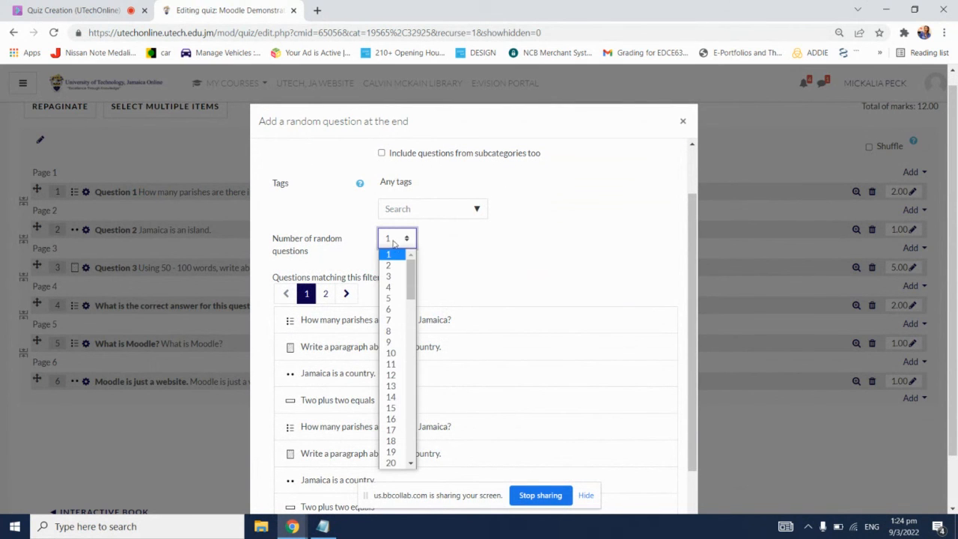
{"action": "left_click", "coordinate": [396, 276]}
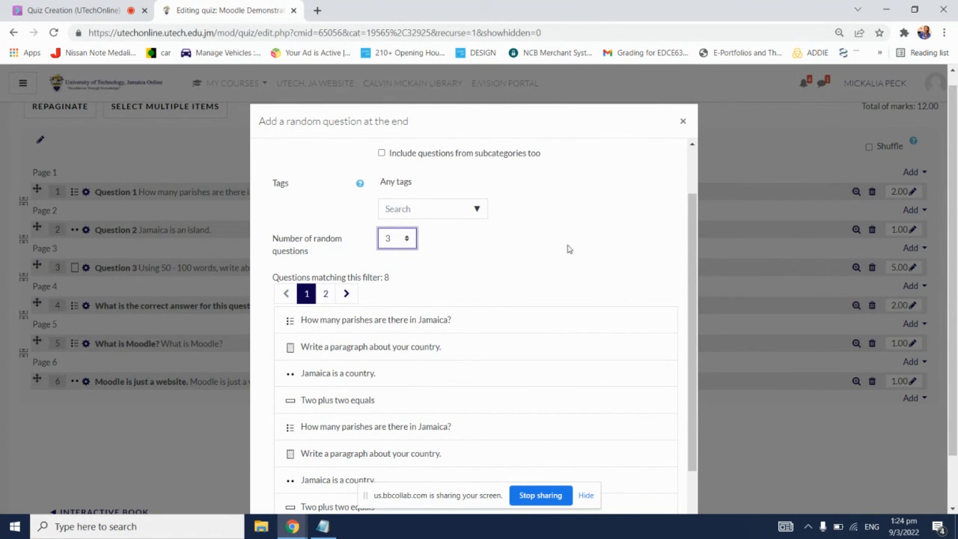
{"action": "scroll", "coordinate": [569, 248], "scroll_direction": "down", "scroll_amount": 3}
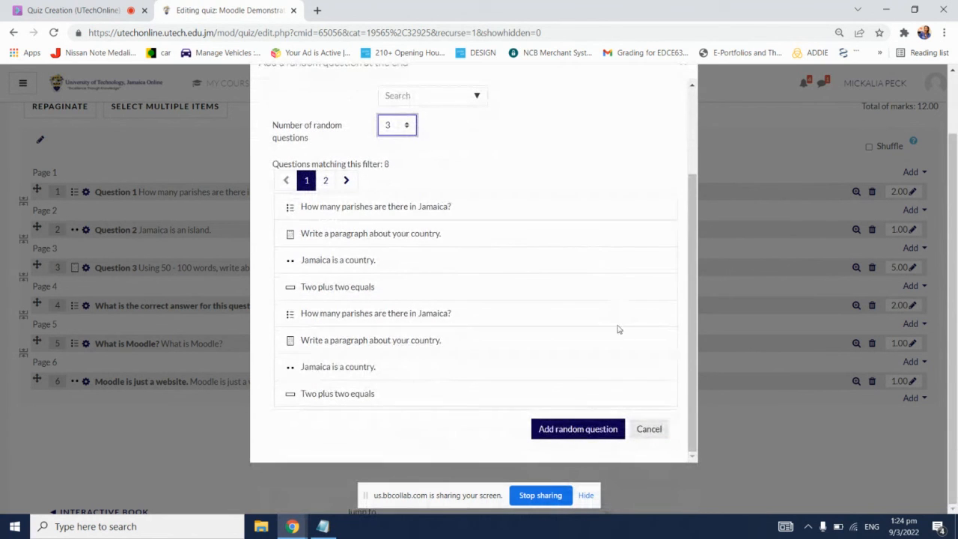
{"action": "left_click", "coordinate": [582, 437]}
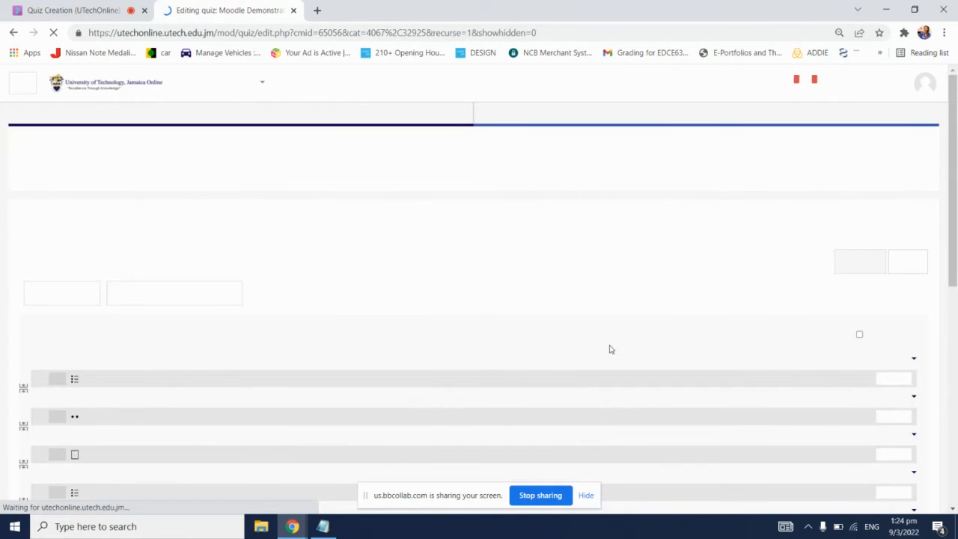
{"action": "scroll", "coordinate": [637, 318], "scroll_direction": "down", "scroll_amount": 3}
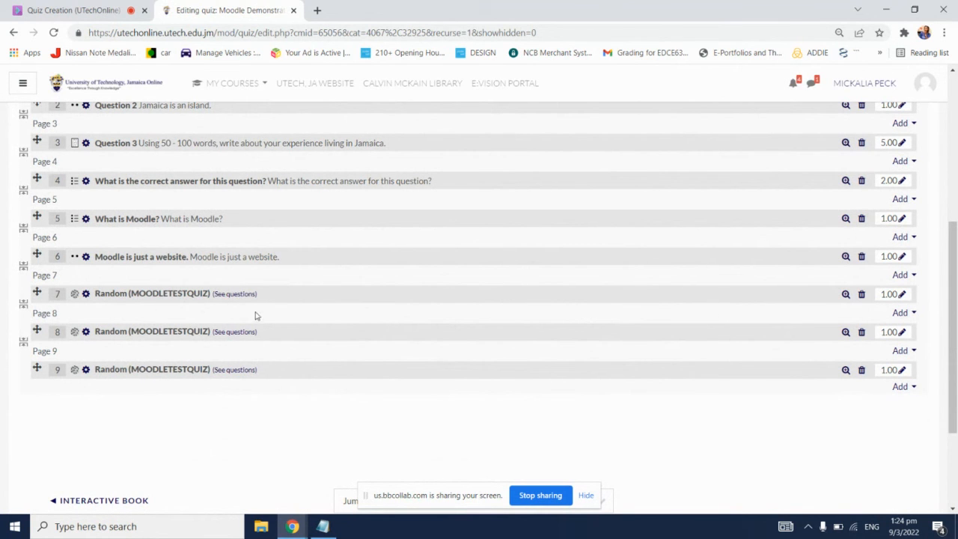
Step: View the question bank questions behind the first random MOODLETESTQUIZ question, and return to the quiz editing page
{"action": "left_click", "coordinate": [238, 294]}
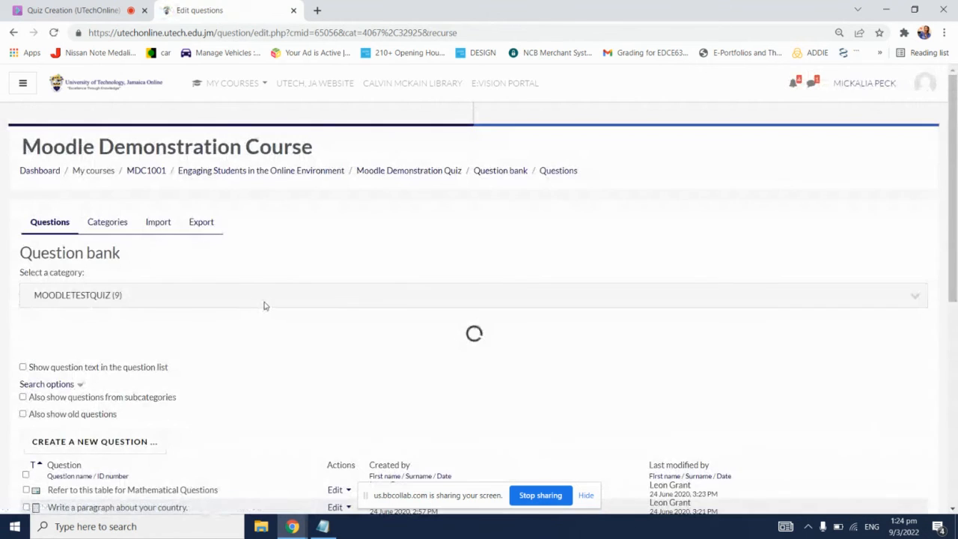
{"action": "scroll", "coordinate": [263, 306], "scroll_direction": "down", "scroll_amount": 3}
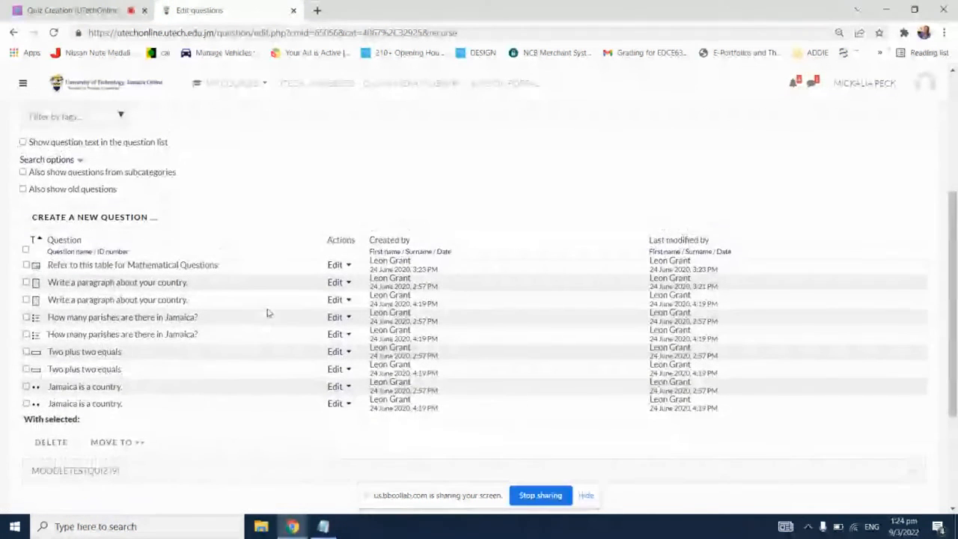
{"action": "scroll", "coordinate": [268, 312], "scroll_direction": "up", "scroll_amount": 3}
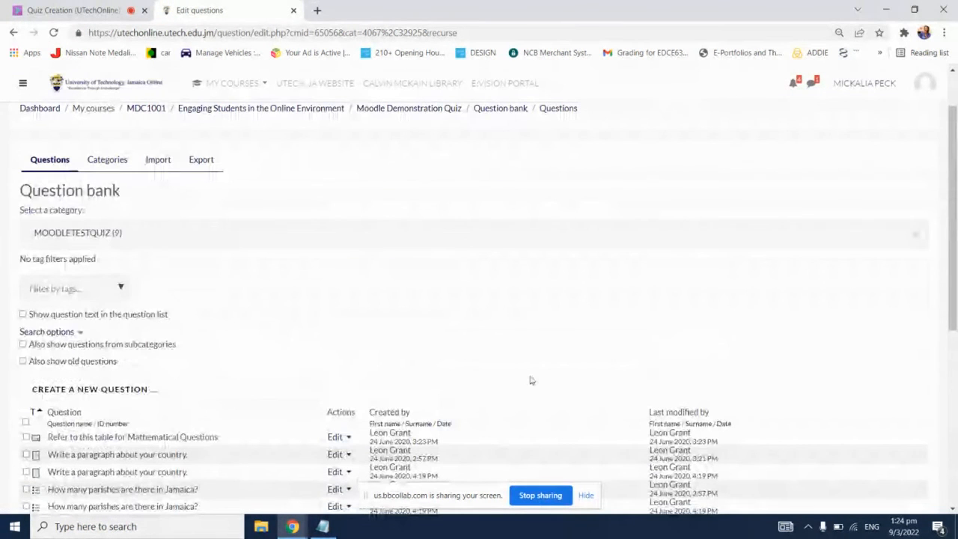
{"action": "left_click", "coordinate": [12, 33]}
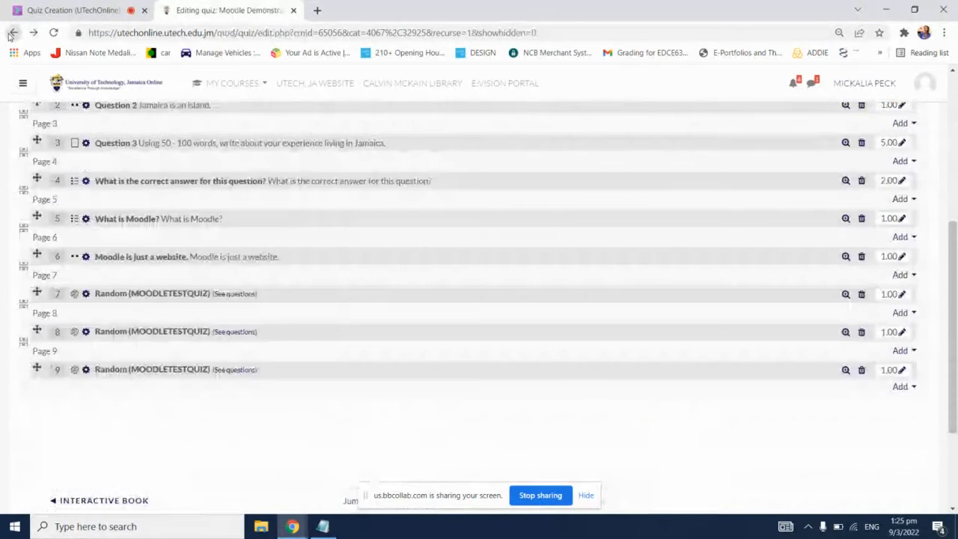
{"action": "scroll", "coordinate": [442, 374], "scroll_direction": "up", "scroll_amount": 2}
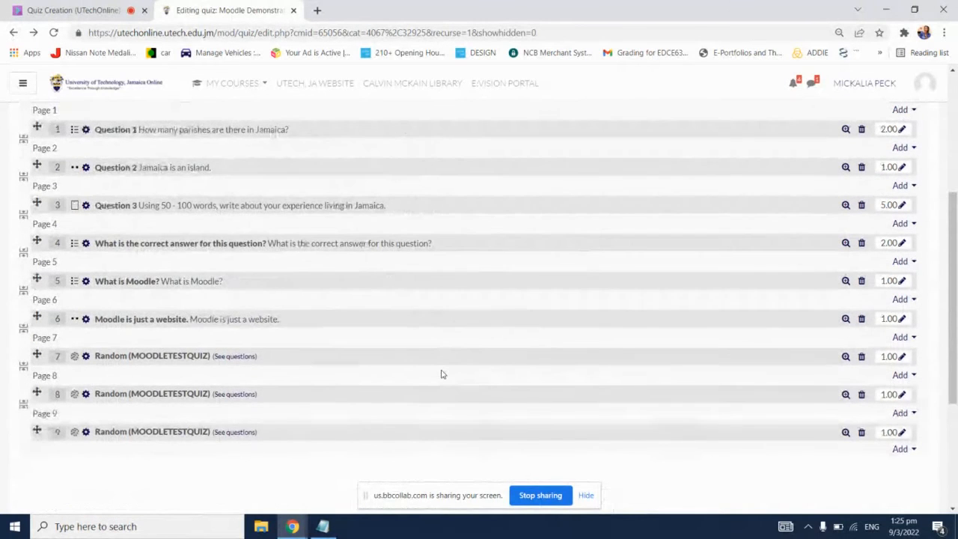
{"action": "scroll", "coordinate": [441, 375], "scroll_direction": "down", "scroll_amount": 1}
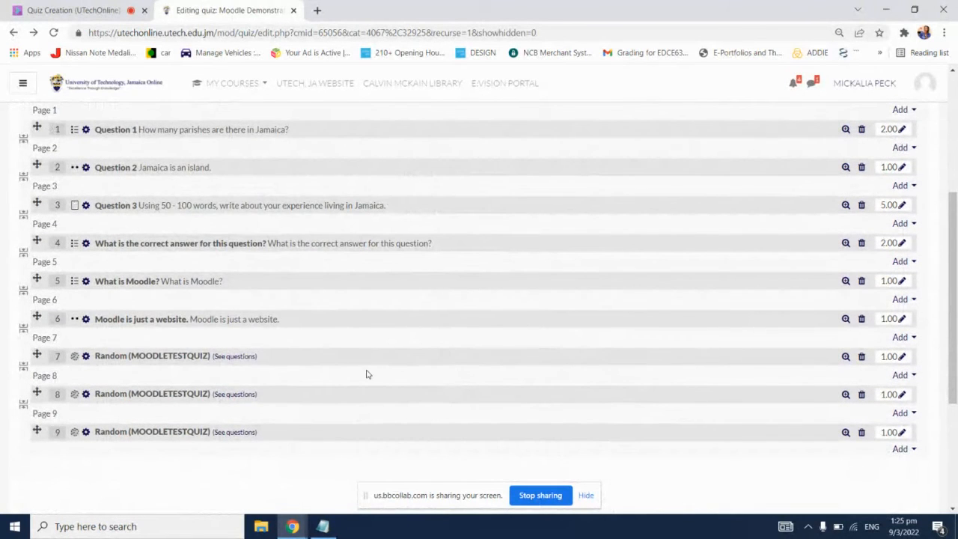
Step: Add two random questions from the existing category PRACTICEQUIZ2 to the end of the quiz
{"action": "scroll", "coordinate": [677, 359], "scroll_direction": "down", "scroll_amount": 1}
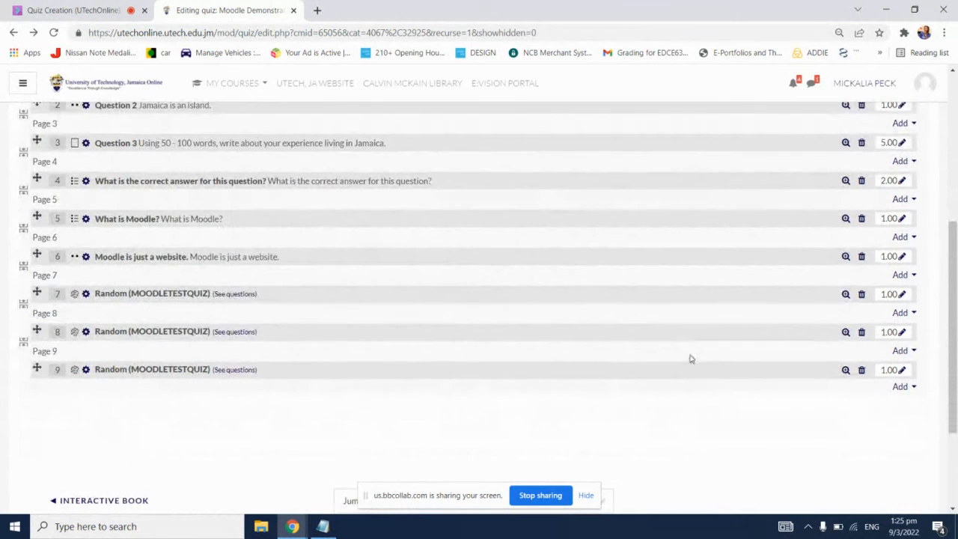
{"action": "left_click", "coordinate": [901, 387]}
{"action": "left_click", "coordinate": [876, 443]}
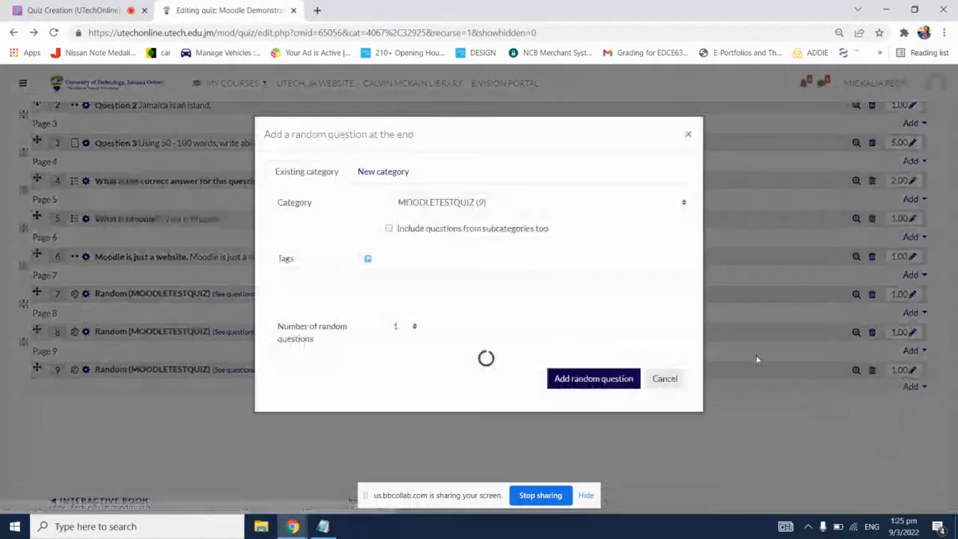
{"action": "left_click", "coordinate": [516, 206]}
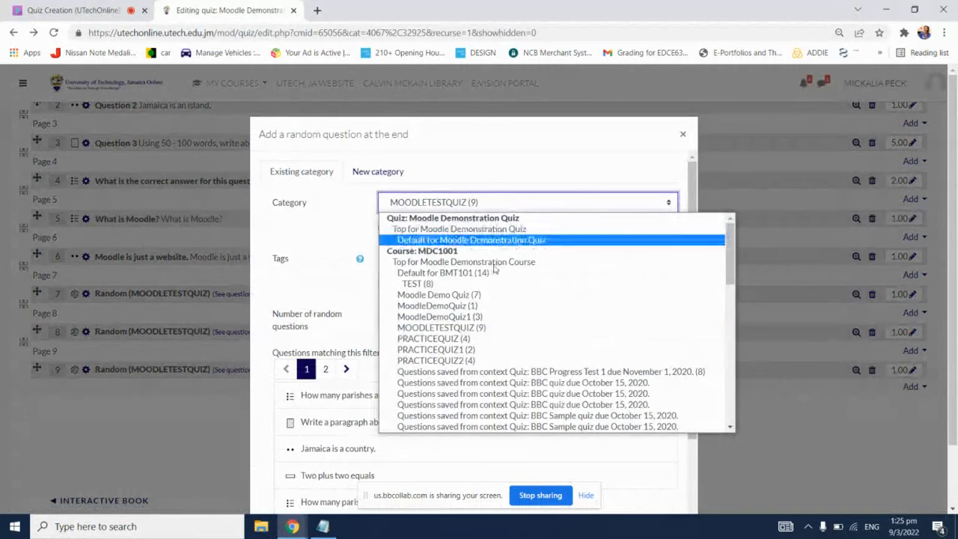
{"action": "left_click", "coordinate": [472, 360]}
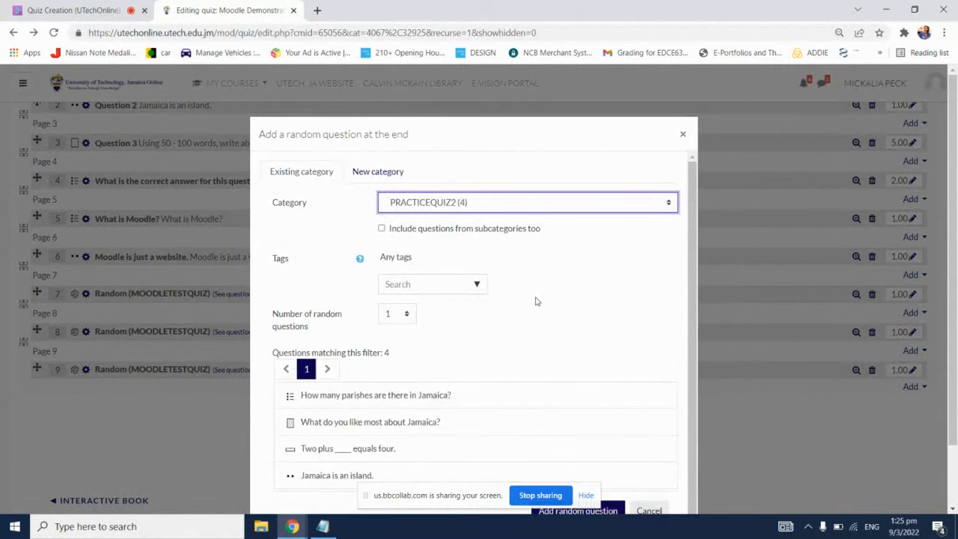
{"action": "scroll", "coordinate": [494, 344], "scroll_direction": "down", "scroll_amount": 1}
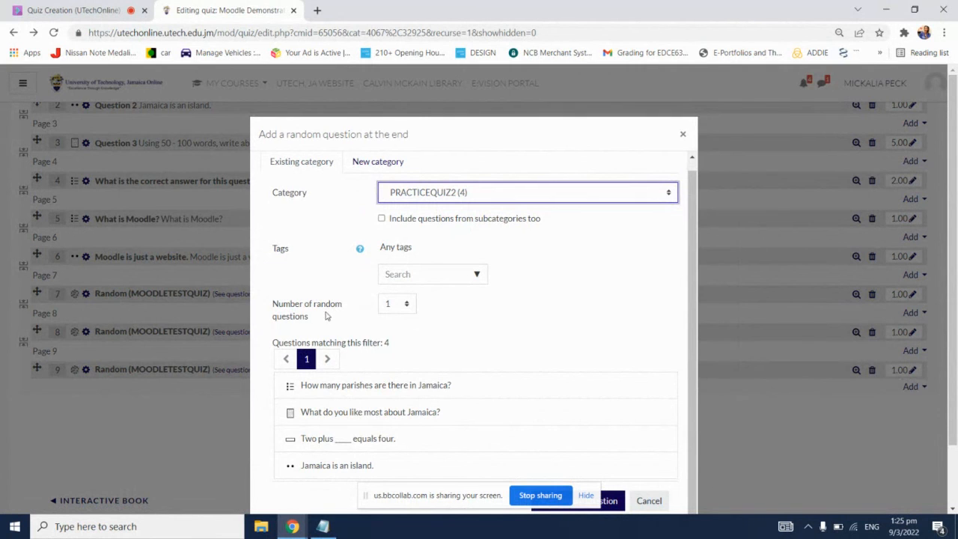
{"action": "left_click", "coordinate": [407, 304]}
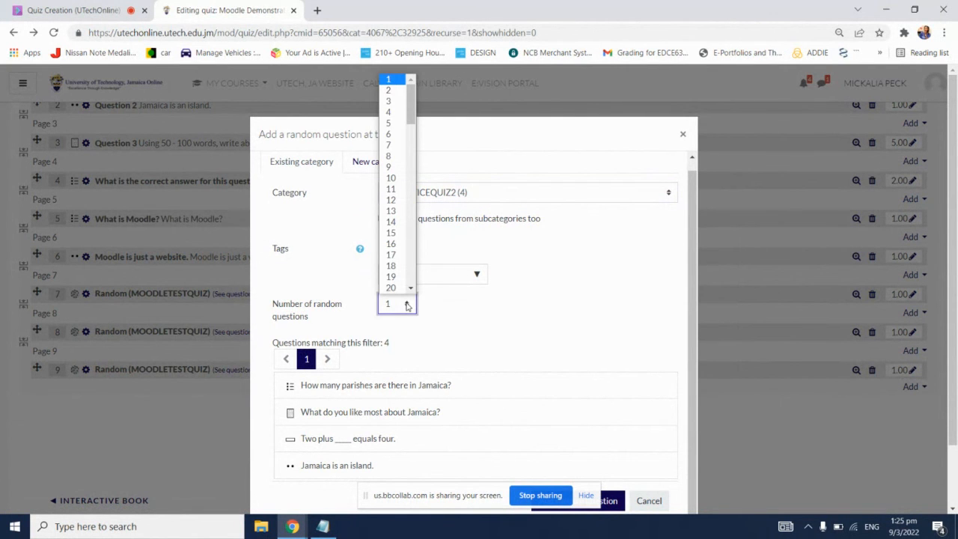
{"action": "left_click", "coordinate": [390, 90]}
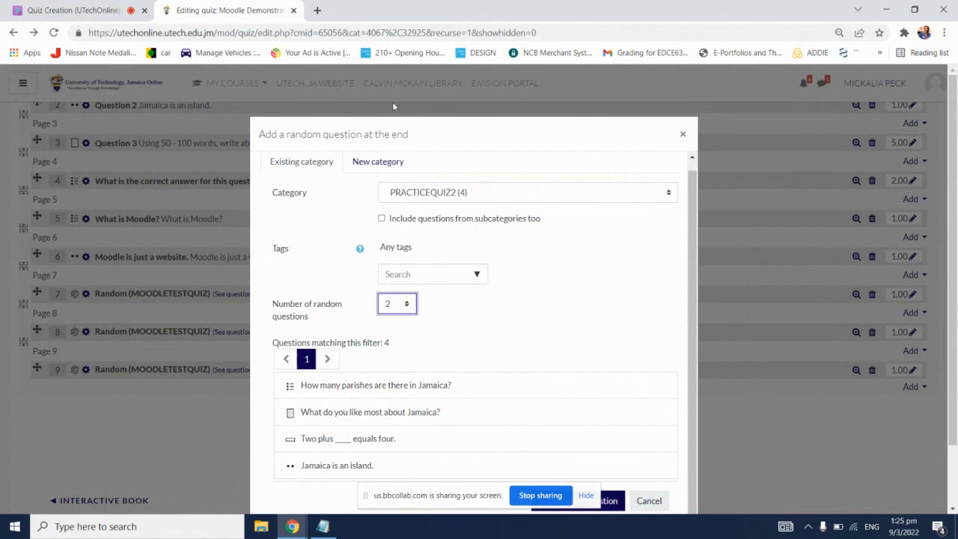
{"action": "left_click", "coordinate": [556, 250]}
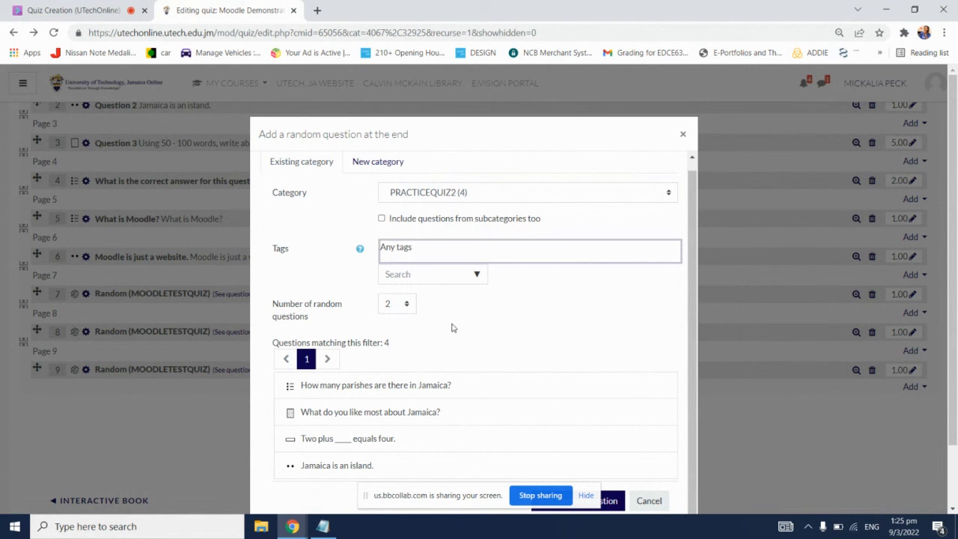
{"action": "scroll", "coordinate": [486, 344], "scroll_direction": "down", "scroll_amount": 2}
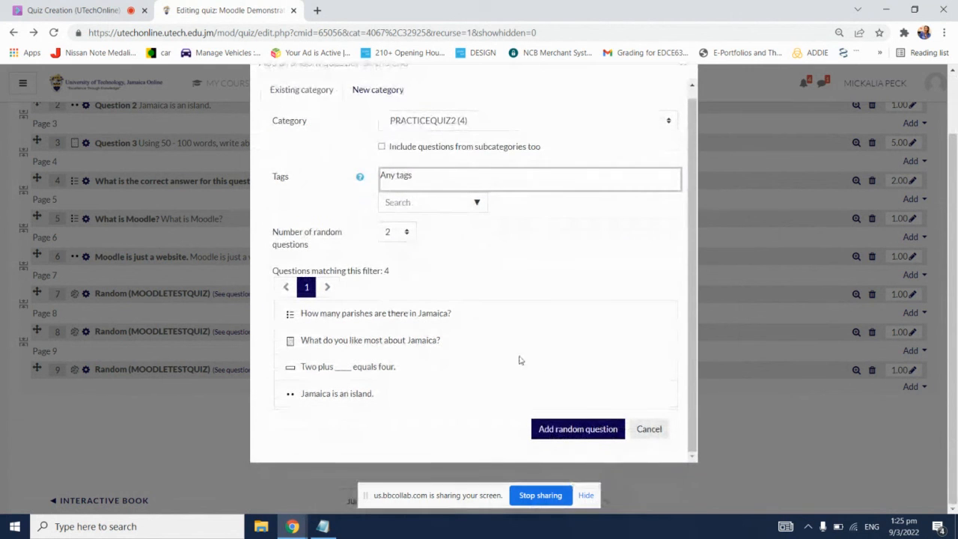
{"action": "left_click", "coordinate": [573, 430]}
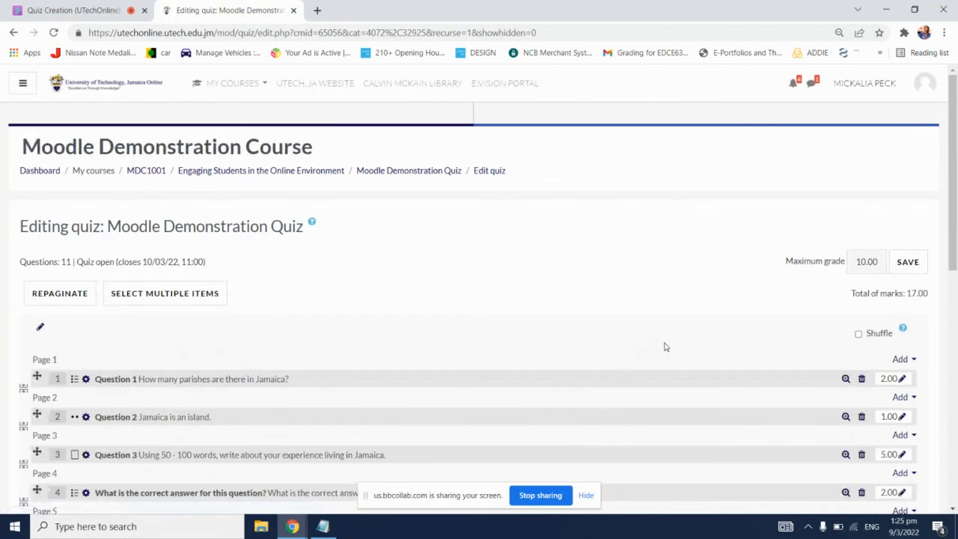
{"action": "scroll", "coordinate": [666, 346], "scroll_direction": "down", "scroll_amount": 4}
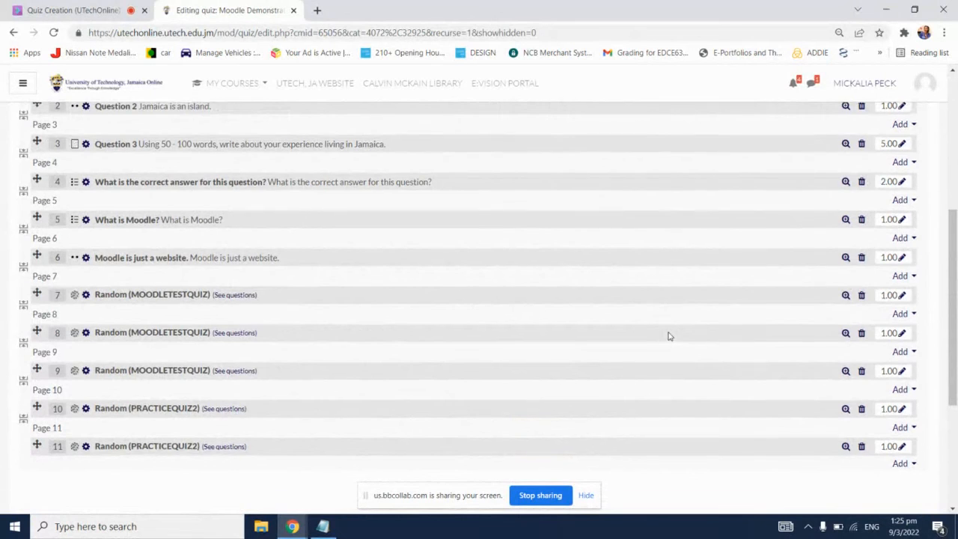
{"action": "scroll", "coordinate": [668, 335], "scroll_direction": "up", "scroll_amount": 2}
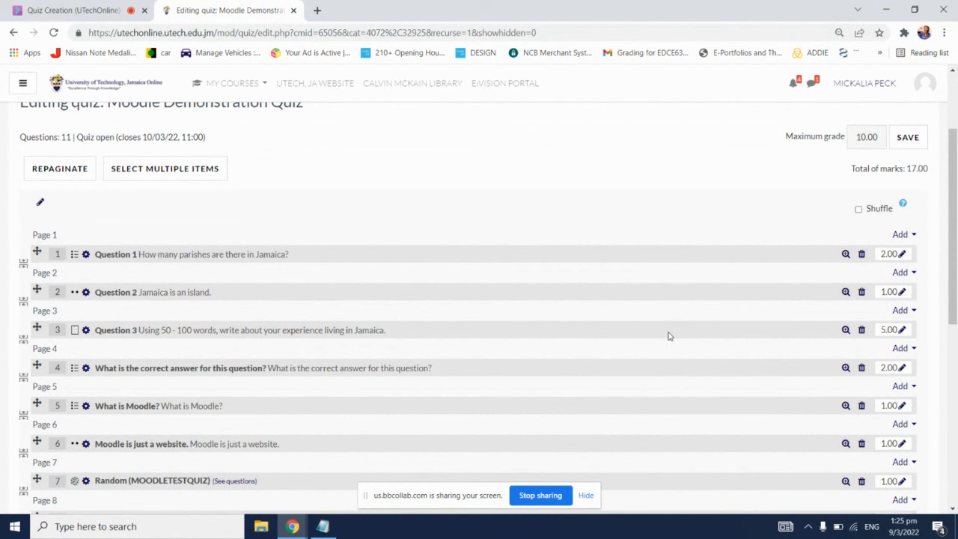
Step: Switch to the Blackboard Collaborate session to check its chat and attendee list, and return to the quiz editing page to review the questions
{"action": "left_click", "coordinate": [92, 6]}
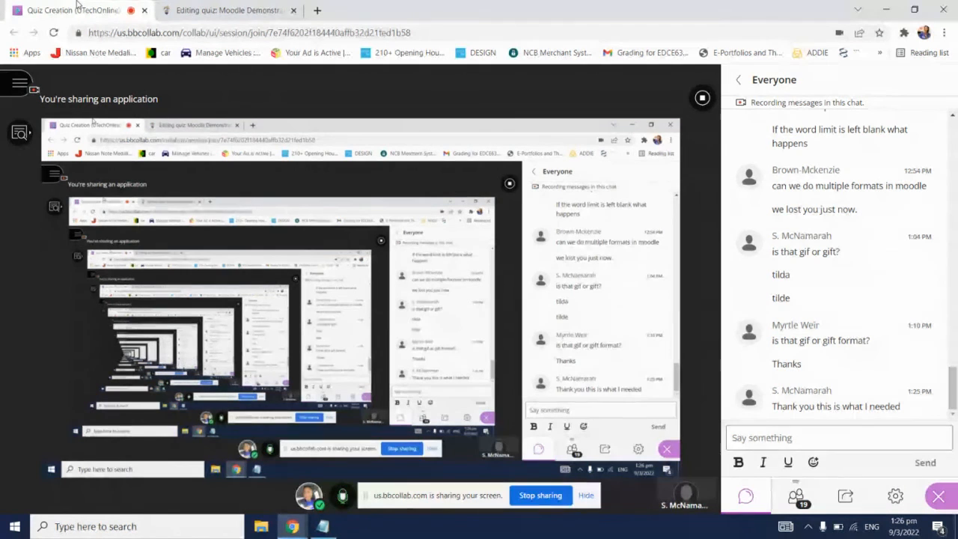
{"action": "left_click", "coordinate": [797, 493]}
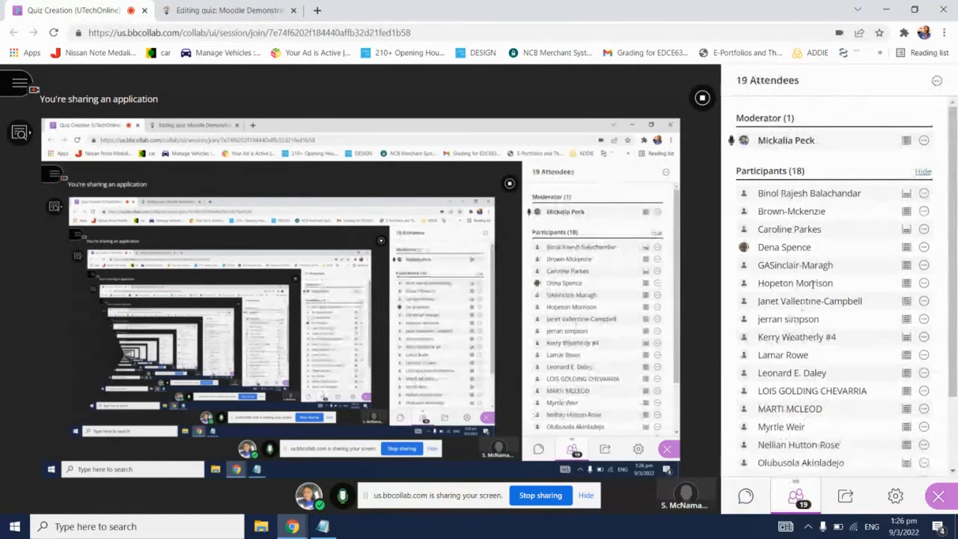
{"action": "mouse_move", "coordinate": [954, 152]}
{"action": "left_mouse_down"}
{"action": "mouse_move", "coordinate": [955, 244]}
{"action": "mouse_move", "coordinate": [942, 148]}
{"action": "left_mouse_up"}
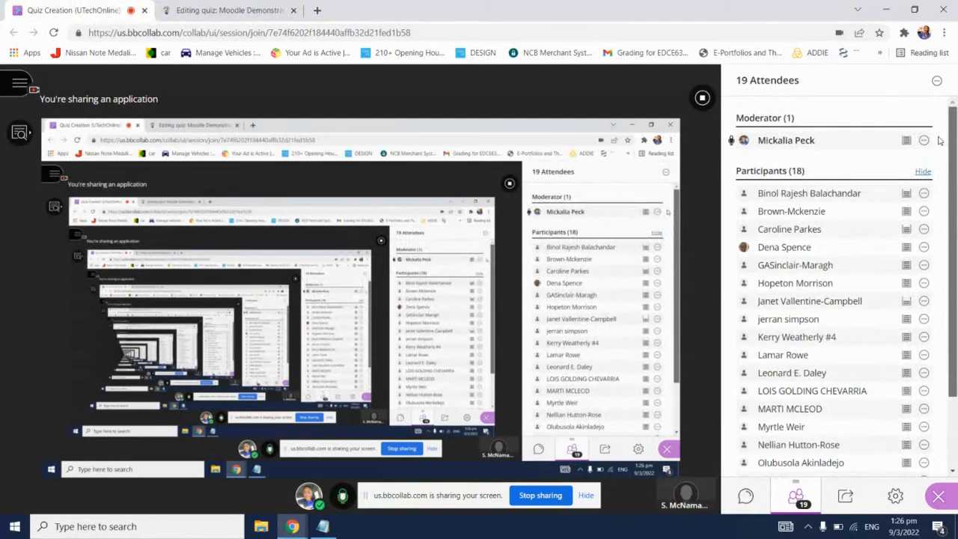
{"action": "left_click", "coordinate": [190, 6]}
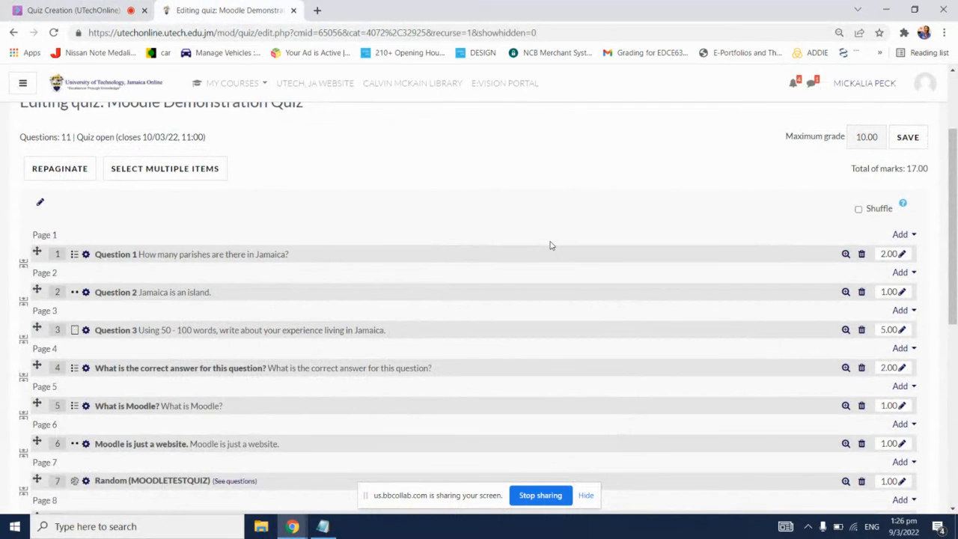
{"action": "scroll", "coordinate": [547, 240], "scroll_direction": "down", "scroll_amount": 4}
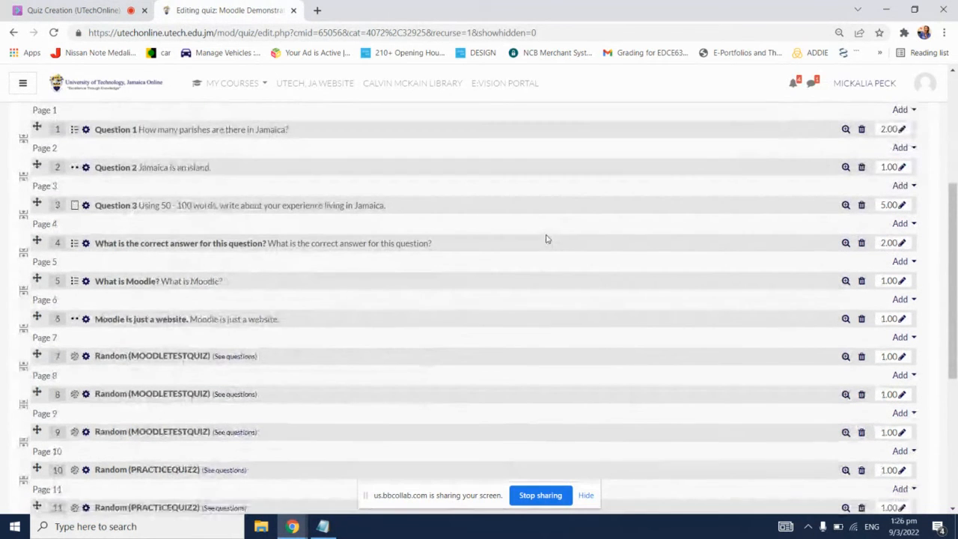
{"action": "scroll", "coordinate": [546, 238], "scroll_direction": "up", "scroll_amount": 2}
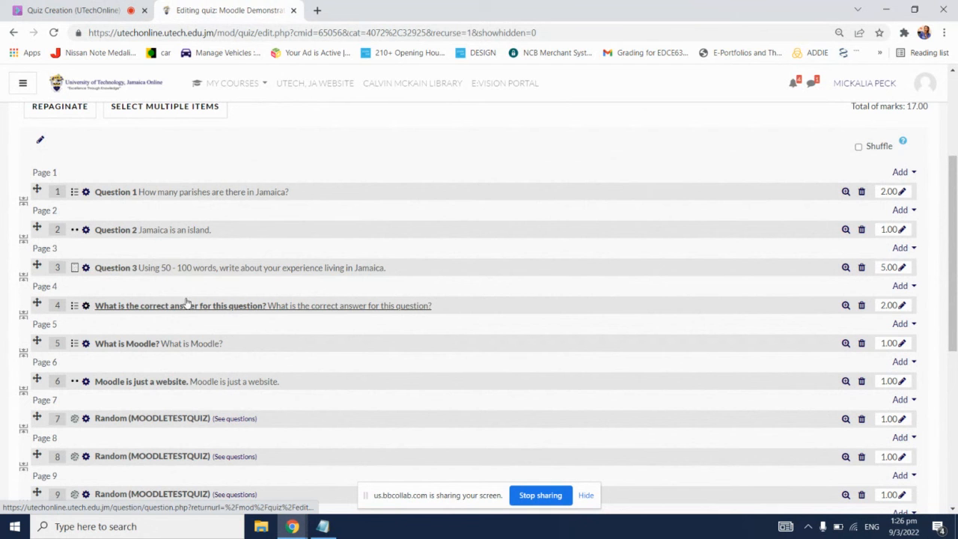
Step: Set the mark for Question 3, the 50 - 100 word writing question, to 6
{"action": "scroll", "coordinate": [770, 149], "scroll_direction": "up", "scroll_amount": 1}
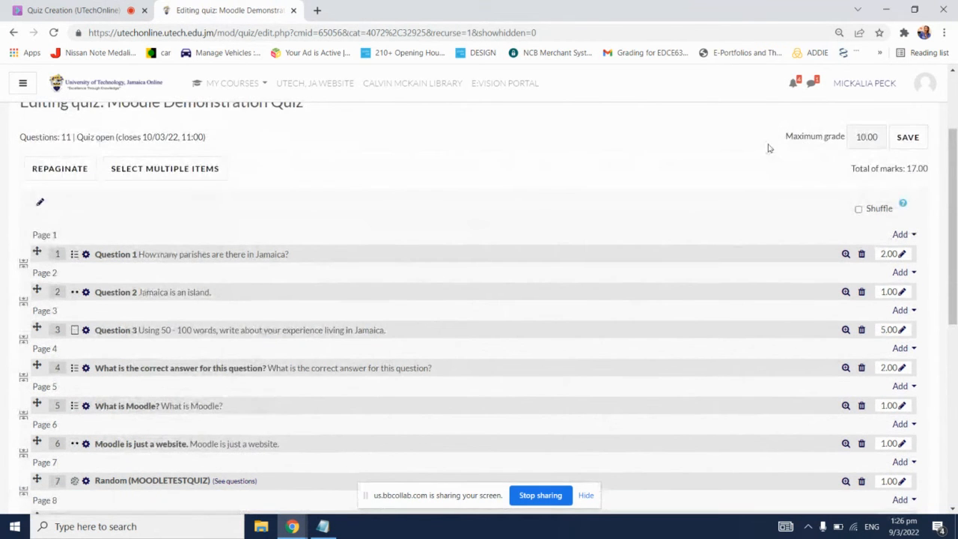
{"action": "scroll", "coordinate": [823, 229], "scroll_direction": "down", "scroll_amount": 1}
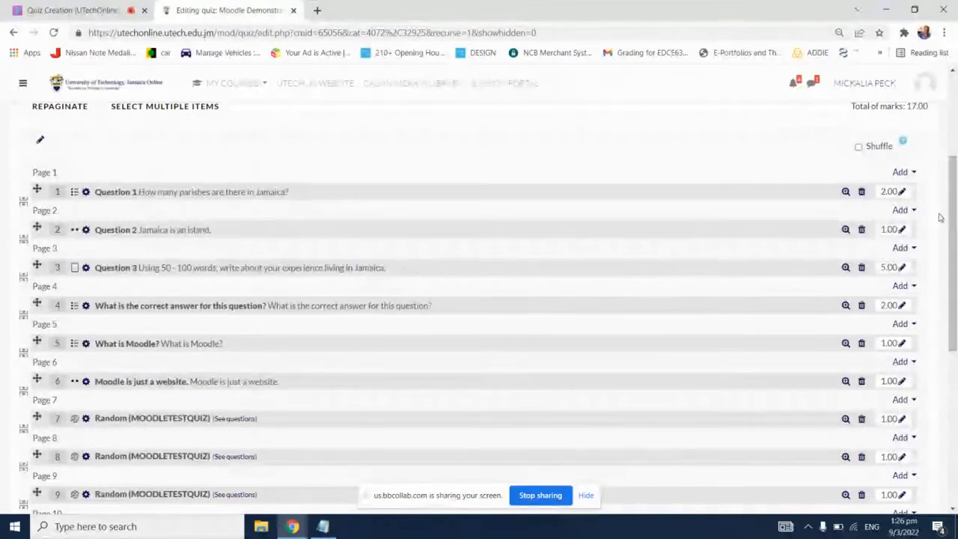
{"action": "scroll", "coordinate": [924, 230], "scroll_direction": "up", "scroll_amount": 1}
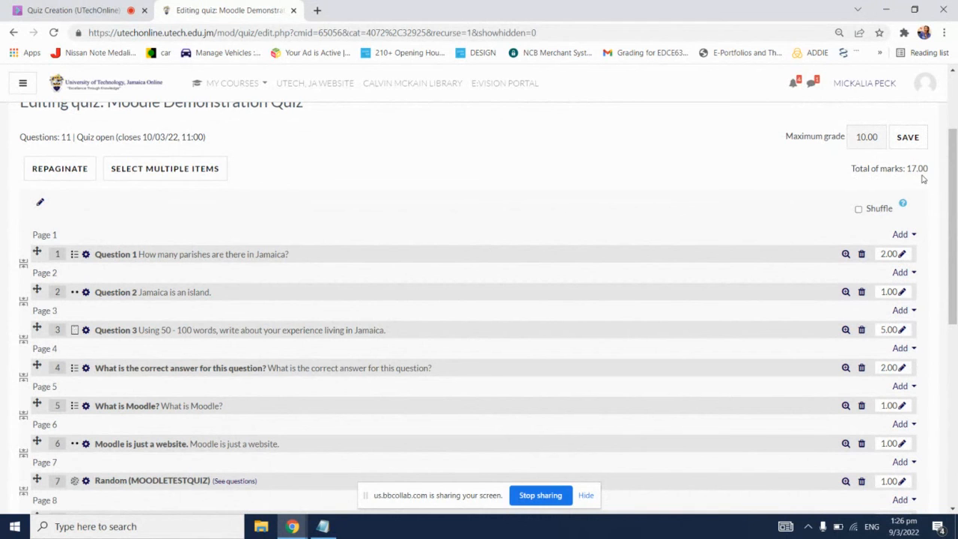
{"action": "scroll", "coordinate": [911, 316], "scroll_direction": "down", "scroll_amount": 1}
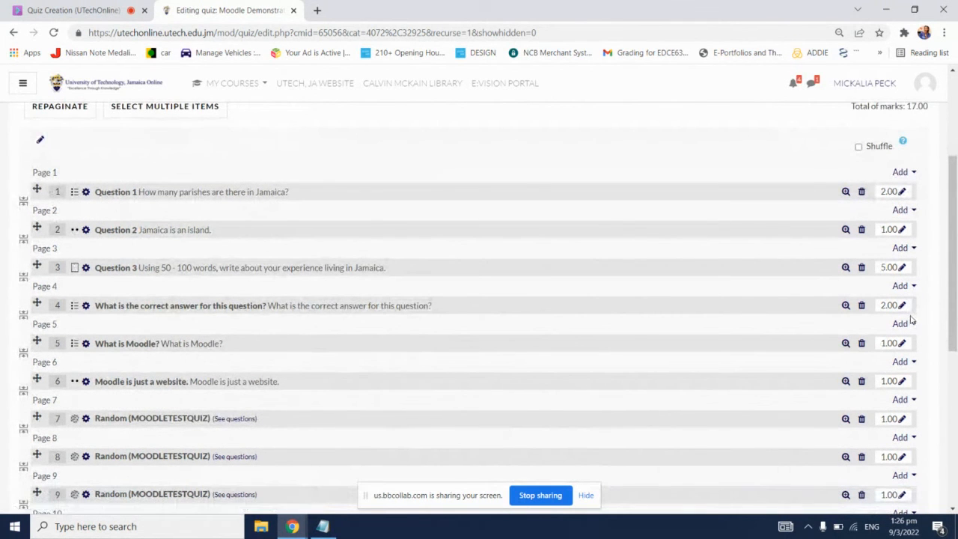
{"action": "left_click", "coordinate": [902, 268]}
{"action": "type", "text": "6"}
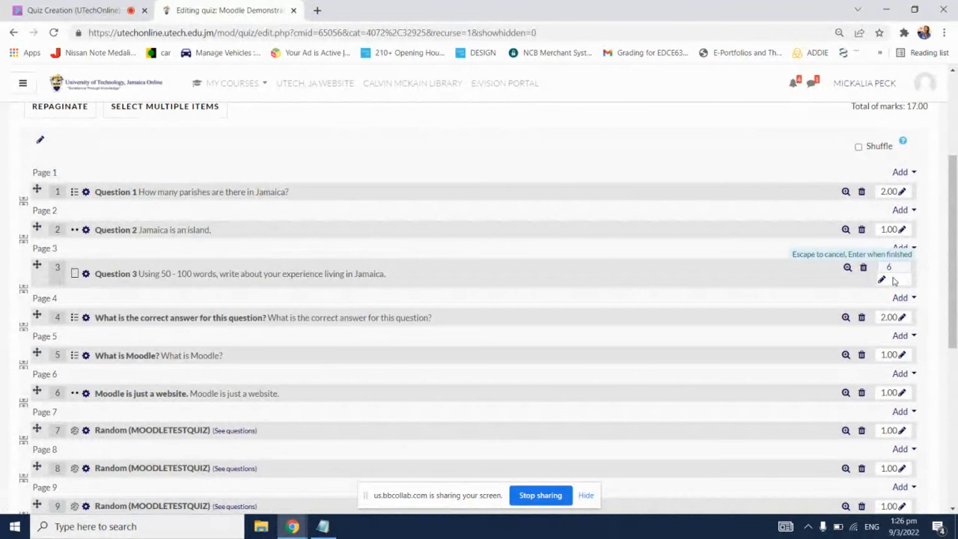
{"action": "key", "text": "Return"}
Step: Set the mark for question 4, "What is the correct answer for this question?", to 4
{"action": "scroll", "coordinate": [877, 316], "scroll_direction": "down", "scroll_amount": 2}
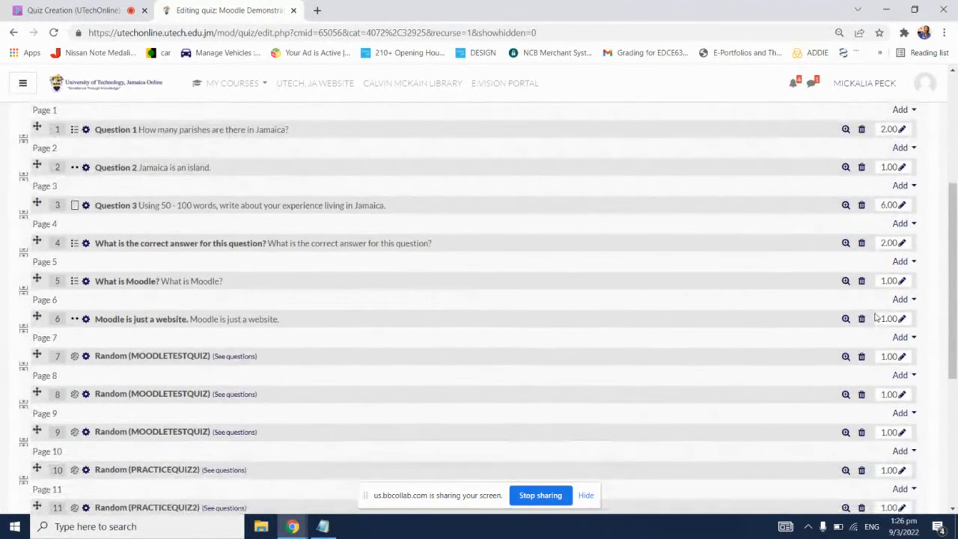
{"action": "scroll", "coordinate": [876, 316], "scroll_direction": "up", "scroll_amount": 2}
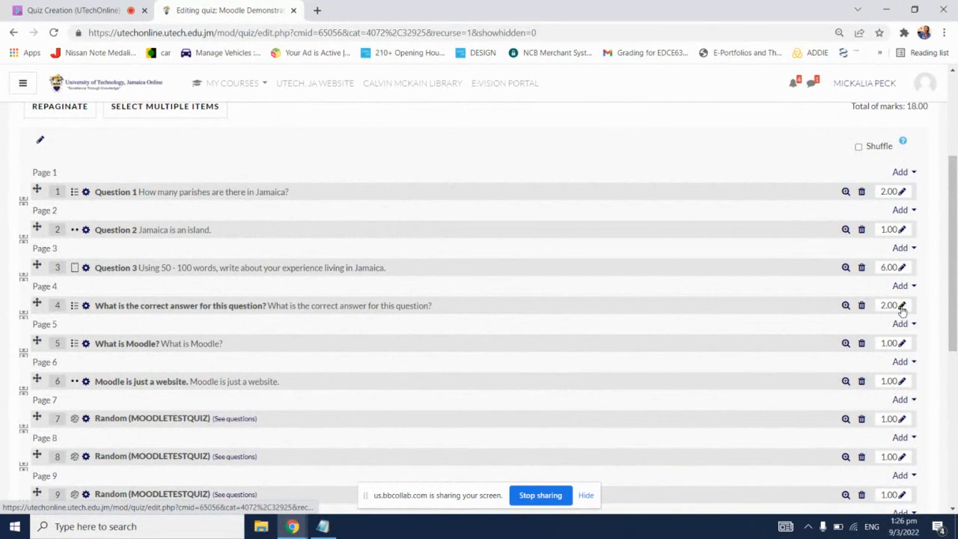
{"action": "left_click", "coordinate": [902, 306]}
{"action": "type", "text": "4"}
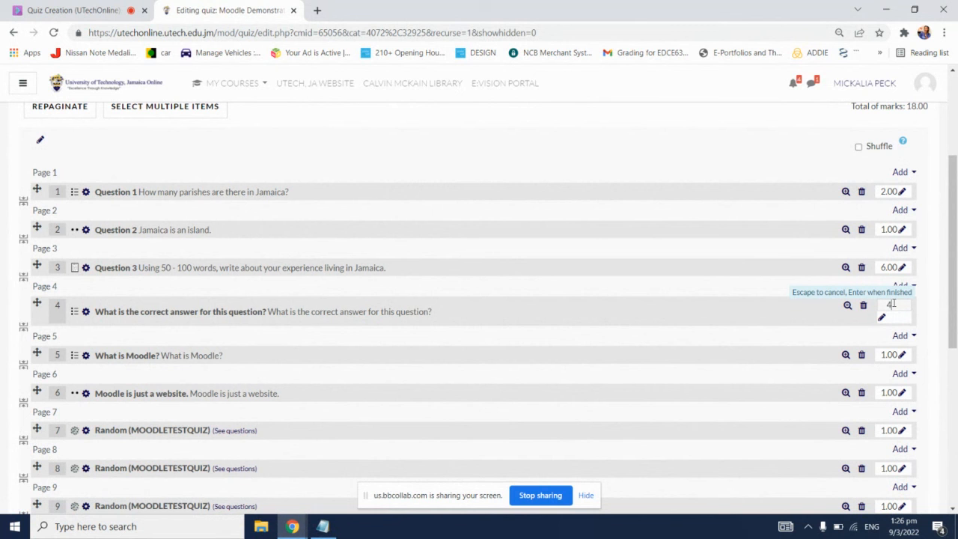
{"action": "key", "text": "Return"}
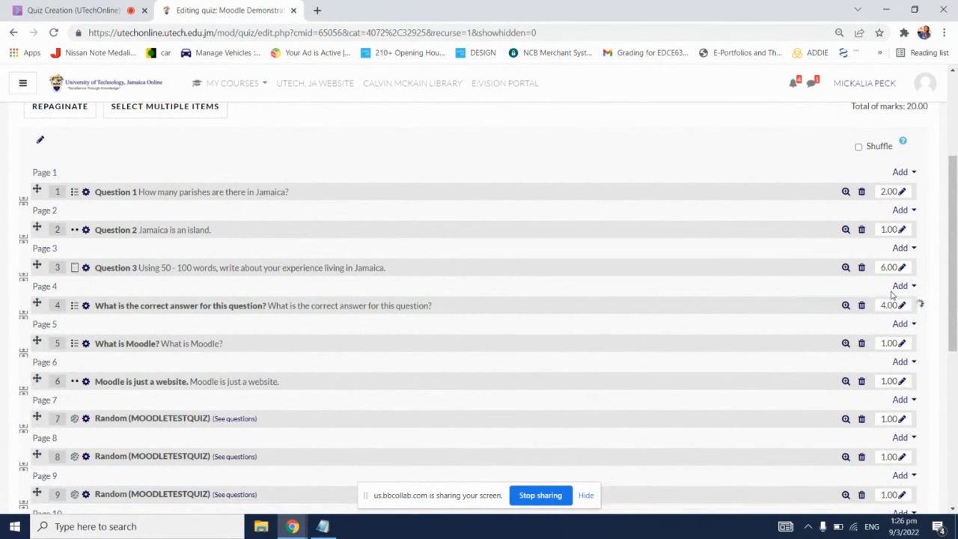
Step: Turn on Shuffle for the quiz questions, leaving the maximum grade as it is
{"action": "scroll", "coordinate": [888, 310], "scroll_direction": "up", "scroll_amount": 1}
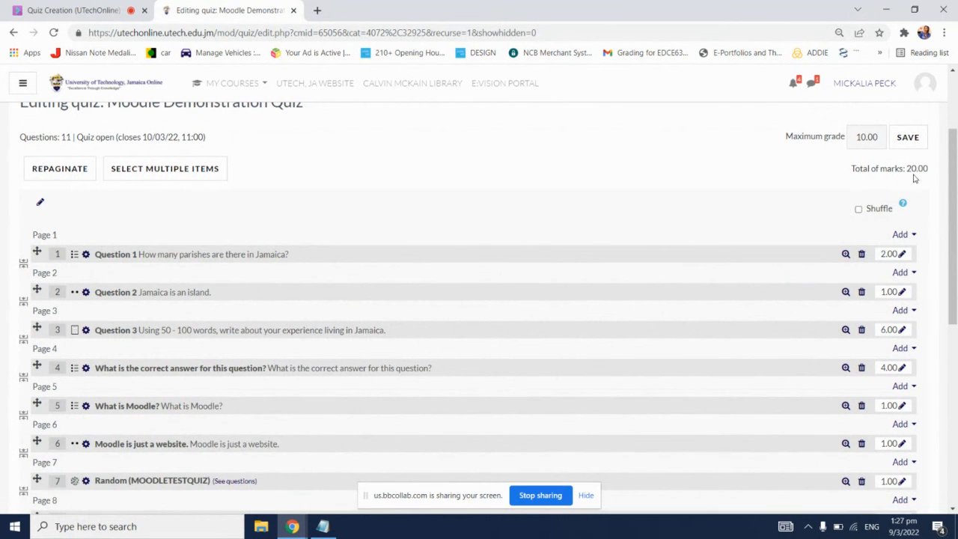
{"action": "scroll", "coordinate": [916, 171], "scroll_direction": "up", "scroll_amount": 1}
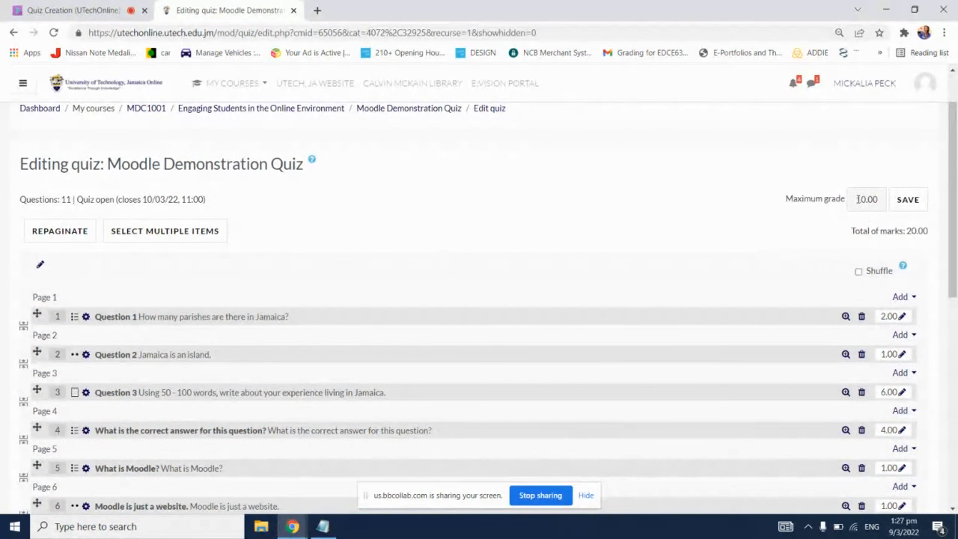
{"action": "left_click_drag", "start_coordinate": [857, 199], "coordinate": [879, 197]}
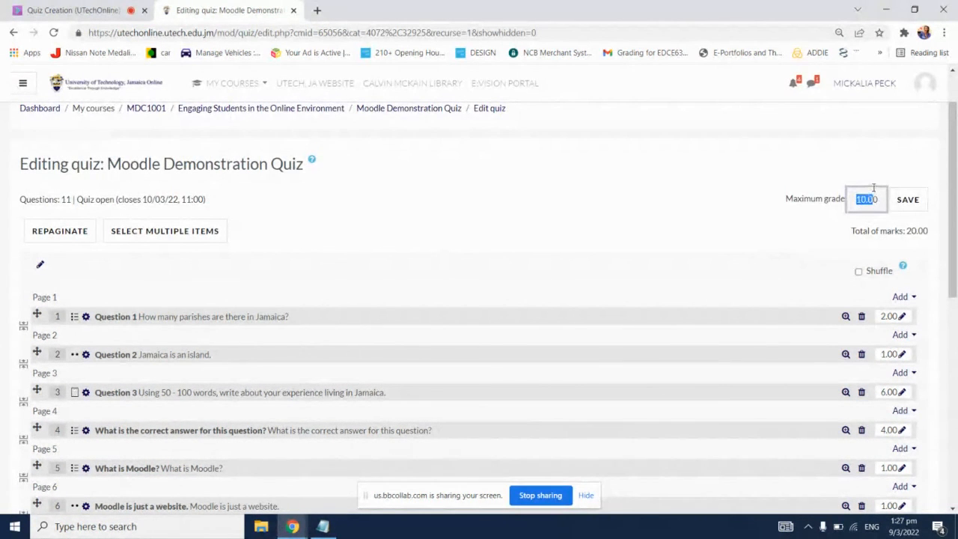
{"action": "left_click", "coordinate": [827, 249]}
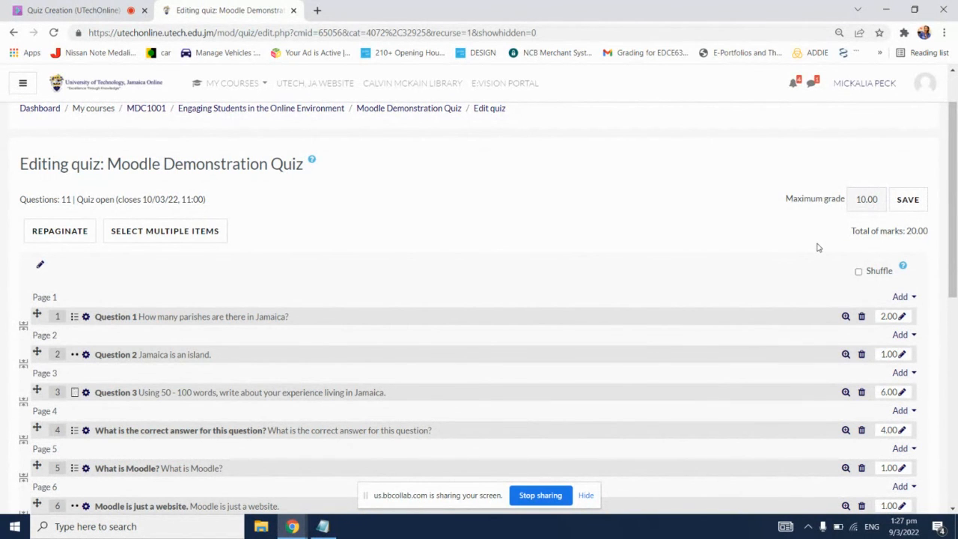
{"action": "left_click", "coordinate": [858, 272]}
{"action": "scroll", "coordinate": [661, 233], "scroll_direction": "down", "scroll_amount": 1}
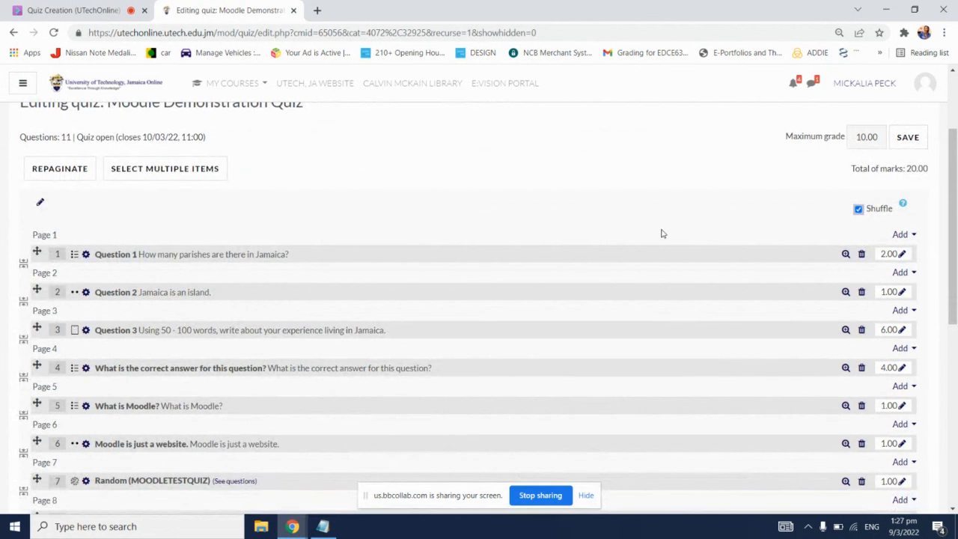
Step: View the editing form of Question 1, return to the quiz, and preview the same question in its own window
{"action": "left_click", "coordinate": [233, 258]}
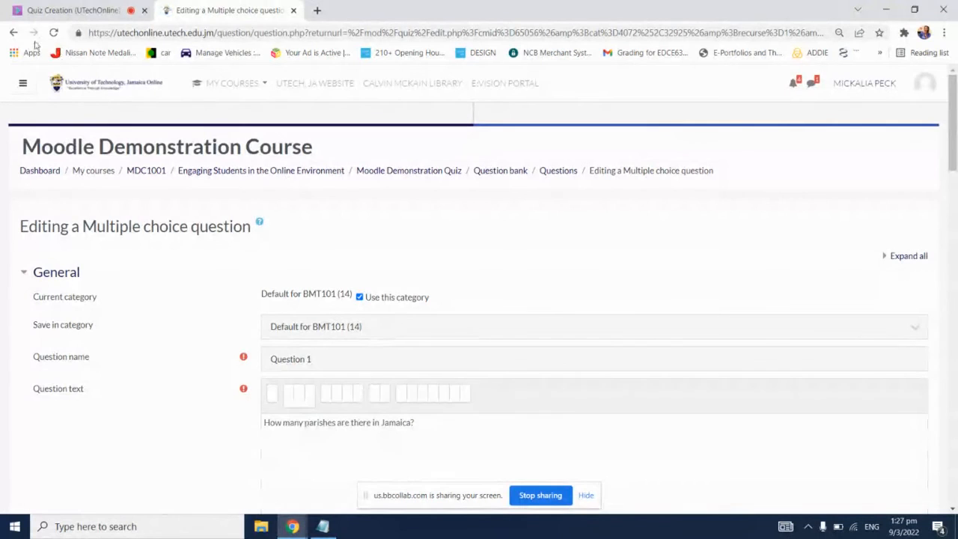
{"action": "left_click", "coordinate": [12, 34]}
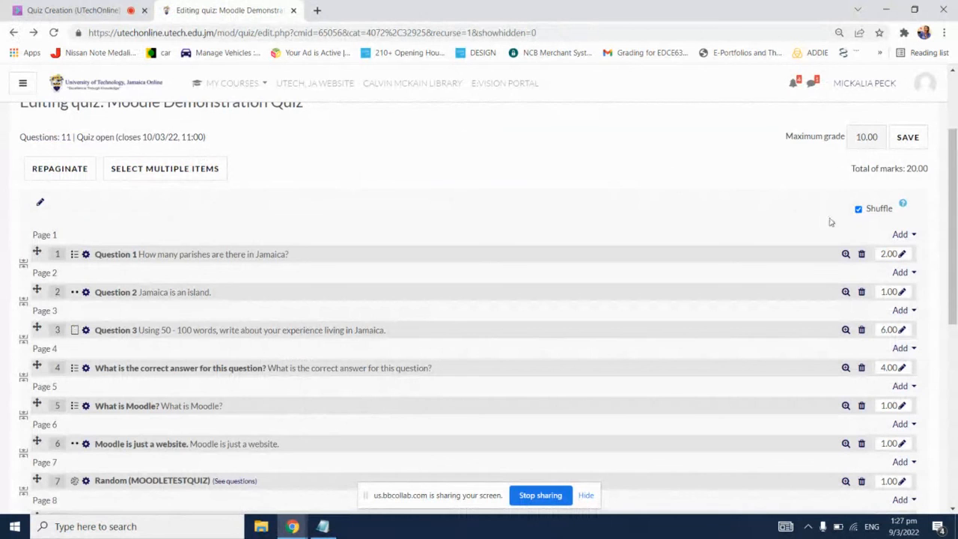
{"action": "left_click", "coordinate": [845, 254]}
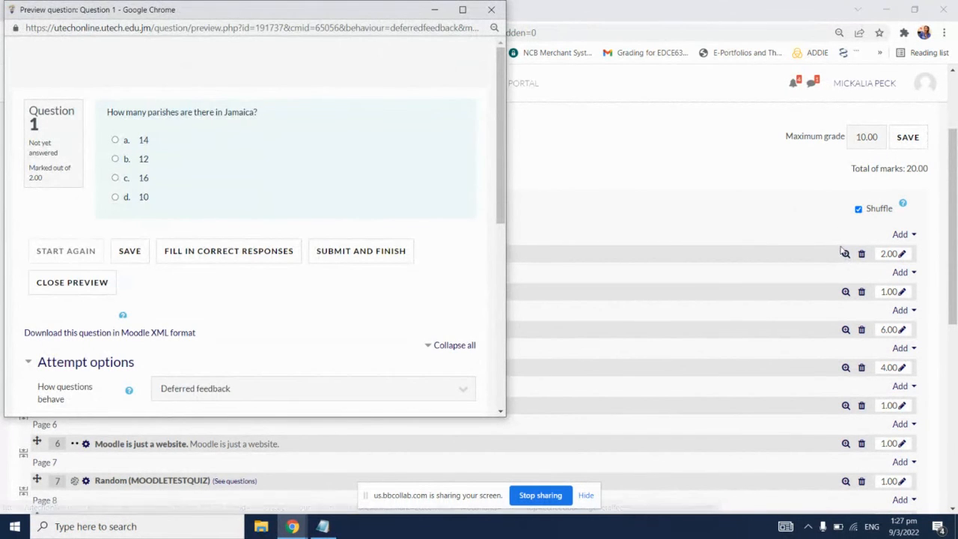
{"action": "left_click", "coordinate": [492, 9]}
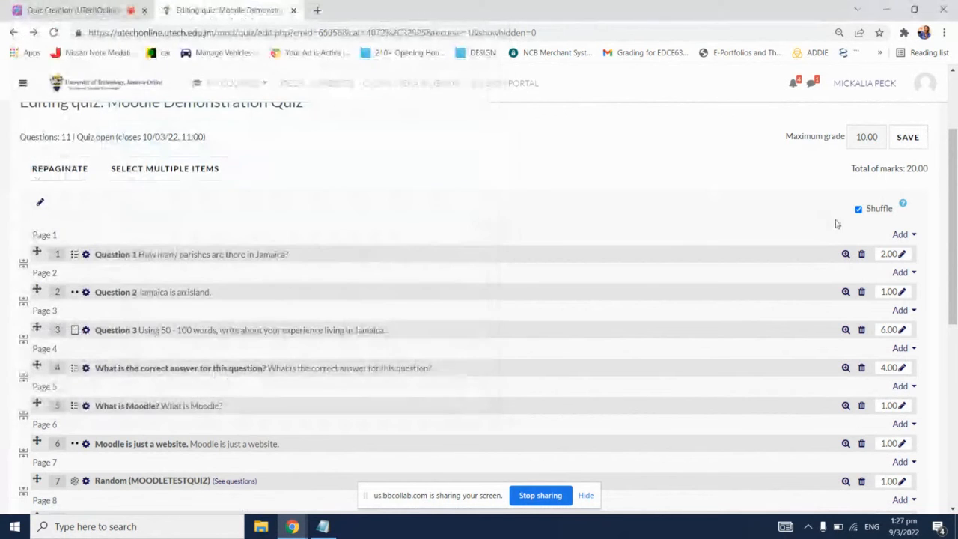
Step: Show the removal confirmation for Question 1, dismiss it without deleting, and look through the full question list
{"action": "left_click", "coordinate": [861, 255]}
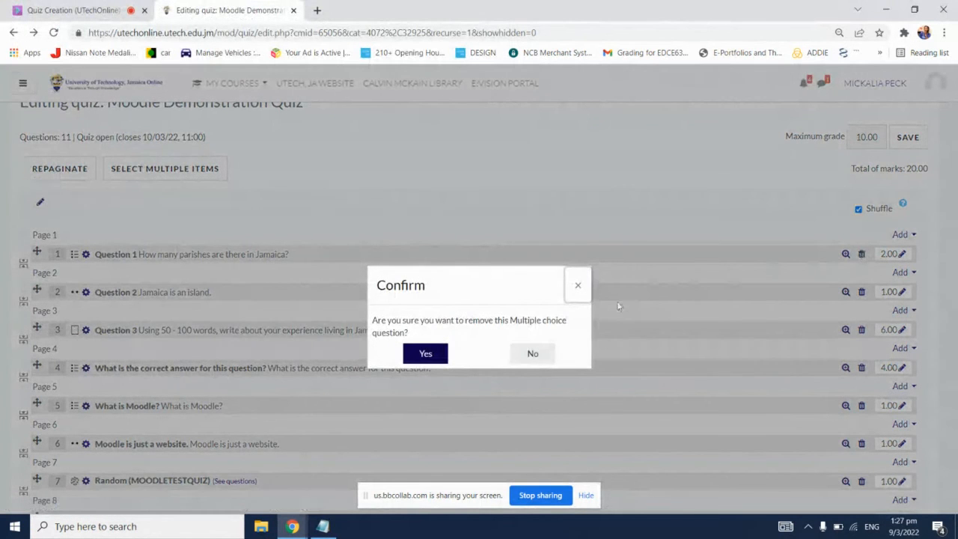
{"action": "left_click", "coordinate": [577, 288]}
{"action": "scroll", "coordinate": [635, 194], "scroll_direction": "down", "scroll_amount": 1}
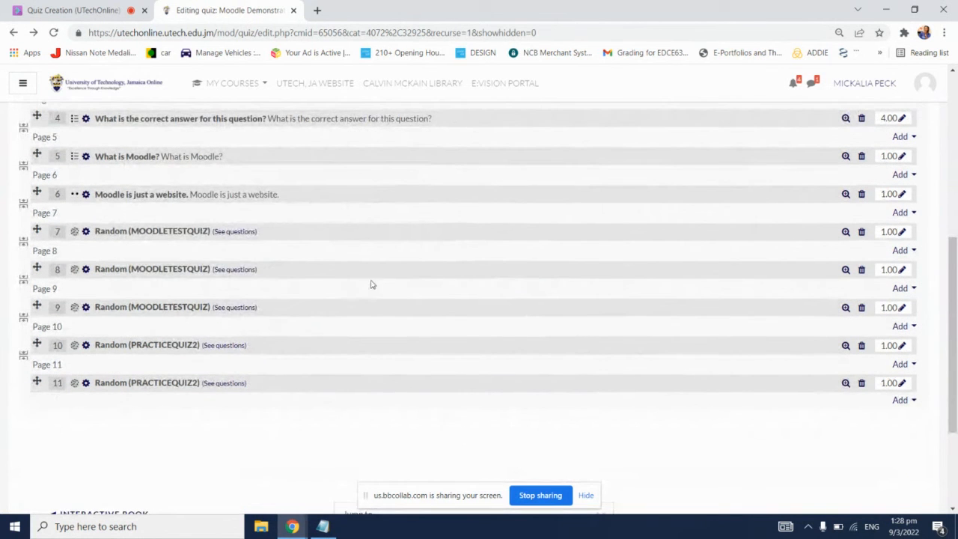
{"action": "scroll", "coordinate": [374, 282], "scroll_direction": "down", "scroll_amount": 1}
{"action": "scroll", "coordinate": [375, 283], "scroll_direction": "up", "scroll_amount": 2}
{"action": "scroll", "coordinate": [375, 283], "scroll_direction": "up", "scroll_amount": 3}
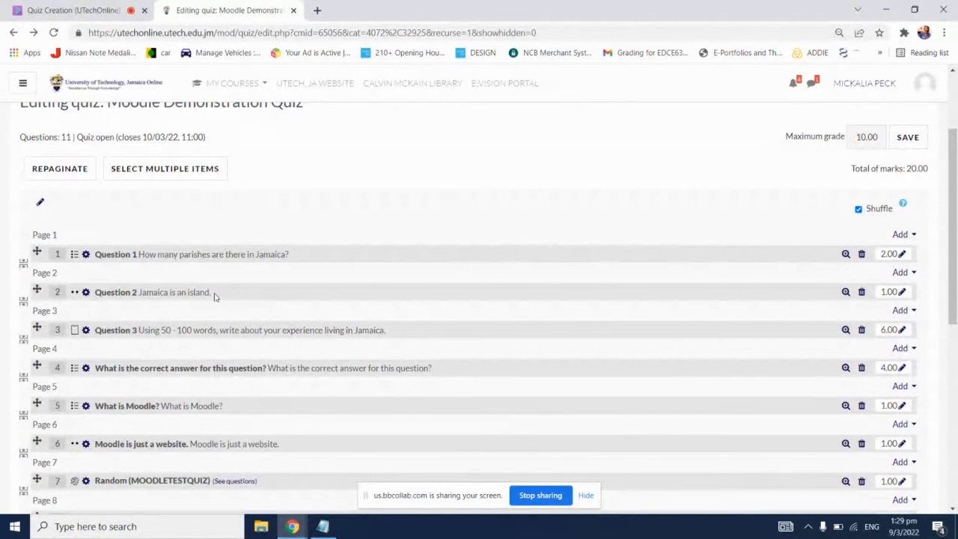
Step: Check the answer and choice-shuffling options in Question 1's editing form, and return to the quiz editing page
{"action": "left_click", "coordinate": [216, 260]}
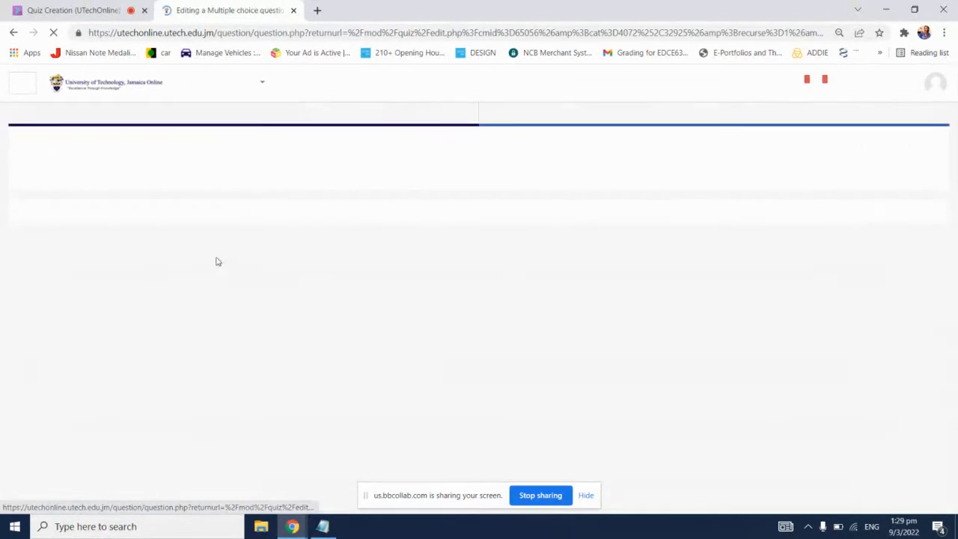
{"action": "scroll", "coordinate": [210, 312], "scroll_direction": "down", "scroll_amount": 2}
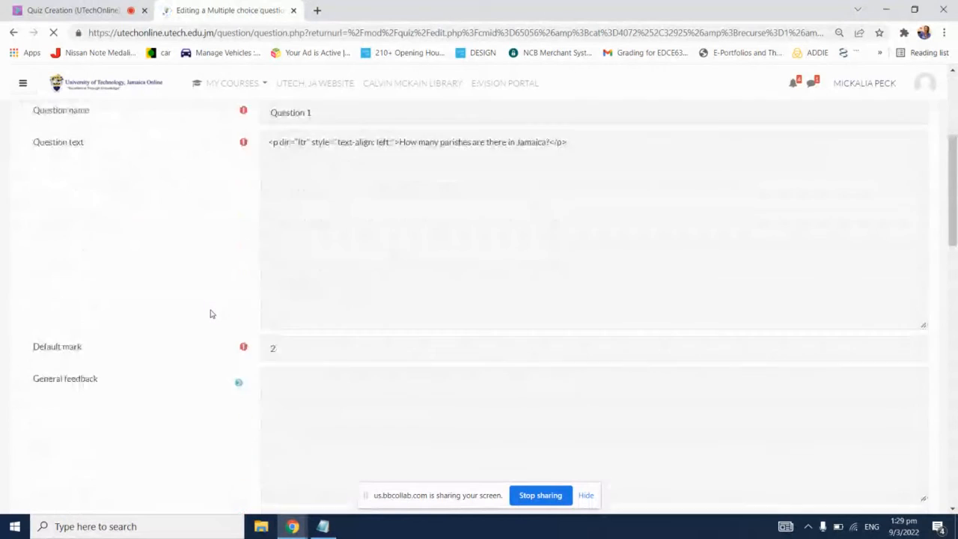
{"action": "scroll", "coordinate": [209, 314], "scroll_direction": "down", "scroll_amount": 2}
{"action": "scroll", "coordinate": [206, 314], "scroll_direction": "down", "scroll_amount": 2}
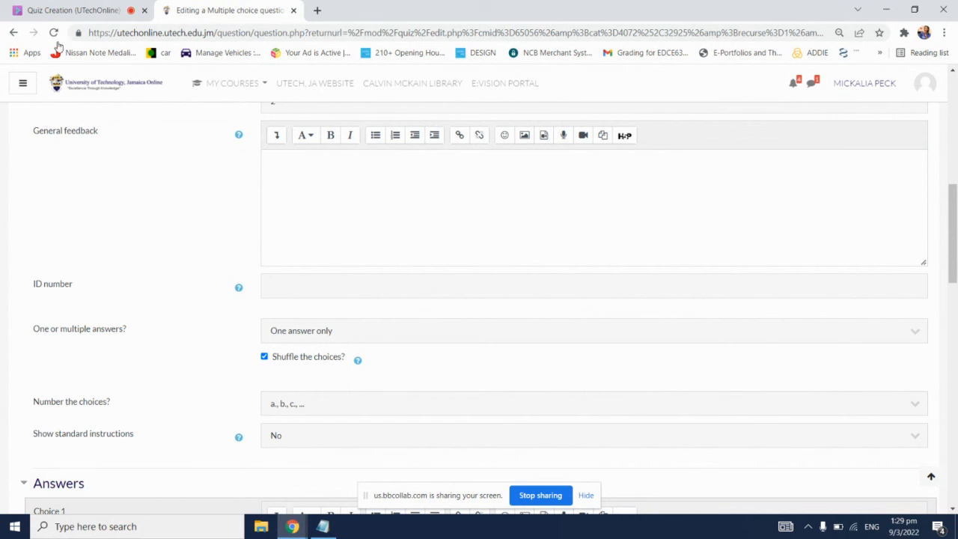
{"action": "left_click", "coordinate": [13, 33]}
Step: Open the MDC1001 course page in a new tab, and open the settings of Moodle Demonstration Quiz from there
{"action": "scroll", "coordinate": [235, 167], "scroll_direction": "up", "scroll_amount": 2}
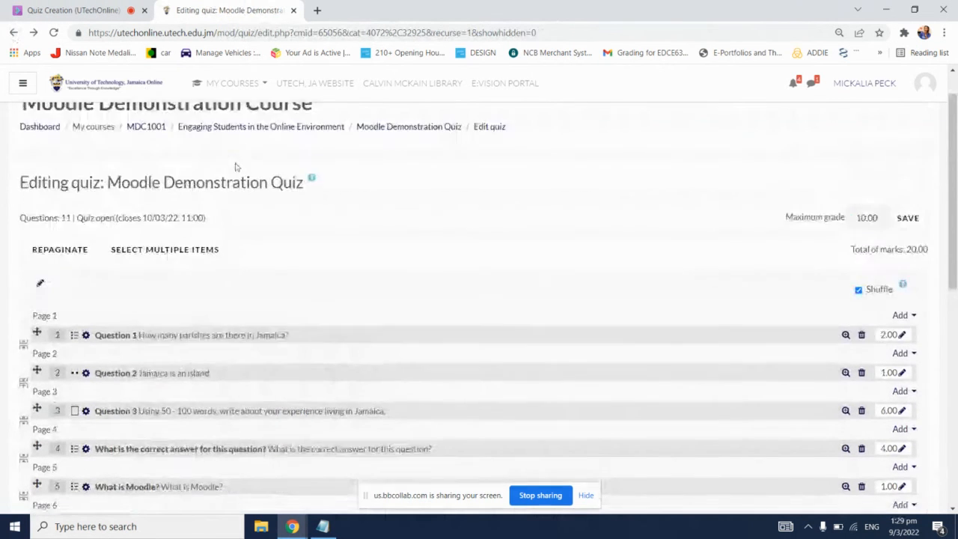
{"action": "left_click", "coordinate": [144, 176]}
{"action": "right_click", "coordinate": [143, 176]}
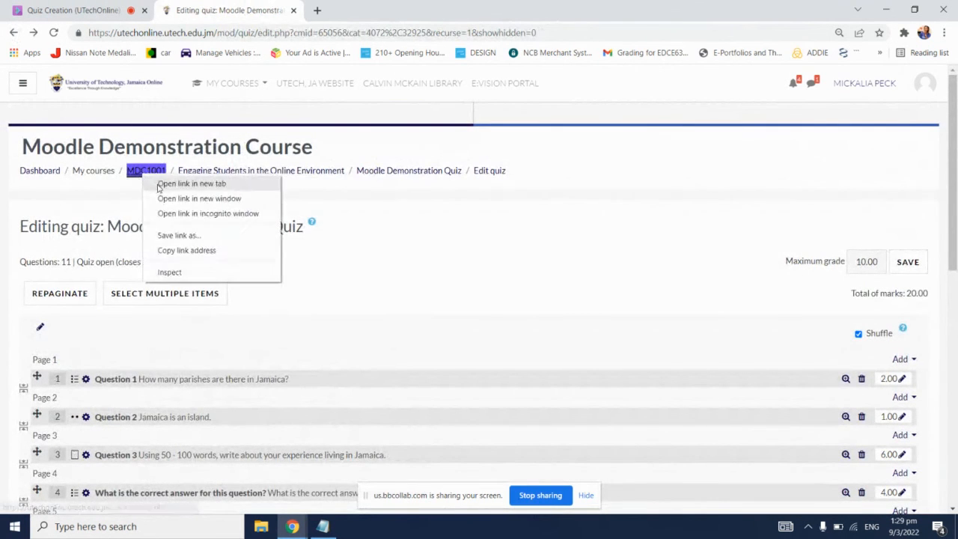
{"action": "left_click", "coordinate": [180, 184]}
{"action": "left_click", "coordinate": [359, 11]}
{"action": "scroll", "coordinate": [452, 297], "scroll_direction": "down", "scroll_amount": 15}
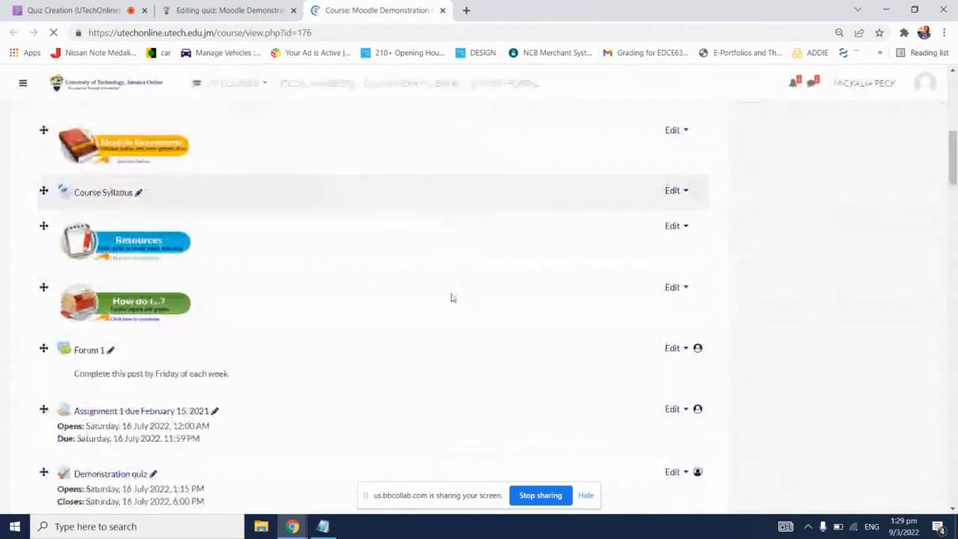
{"action": "left_click_drag", "start_coordinate": [954, 233], "coordinate": [954, 484]}
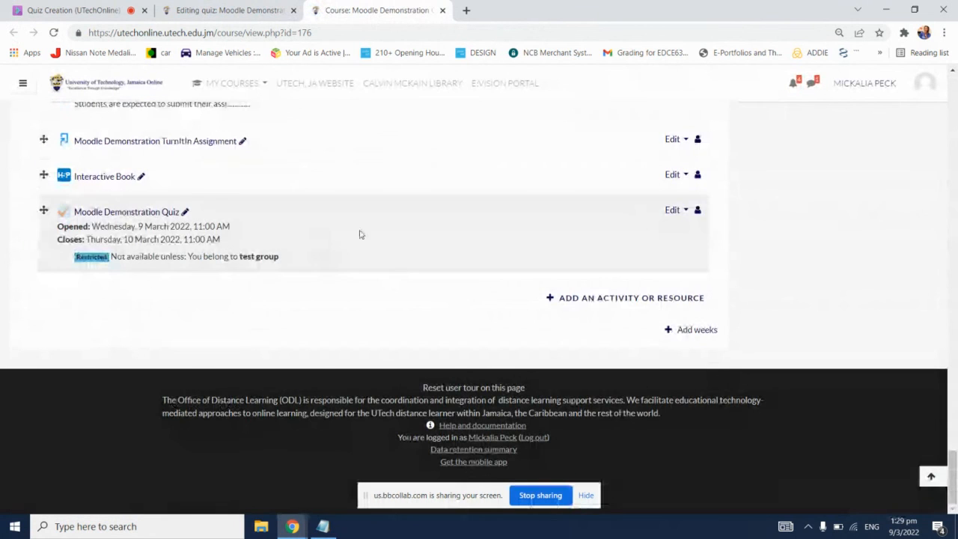
{"action": "left_click", "coordinate": [676, 210]}
{"action": "left_click", "coordinate": [654, 232]}
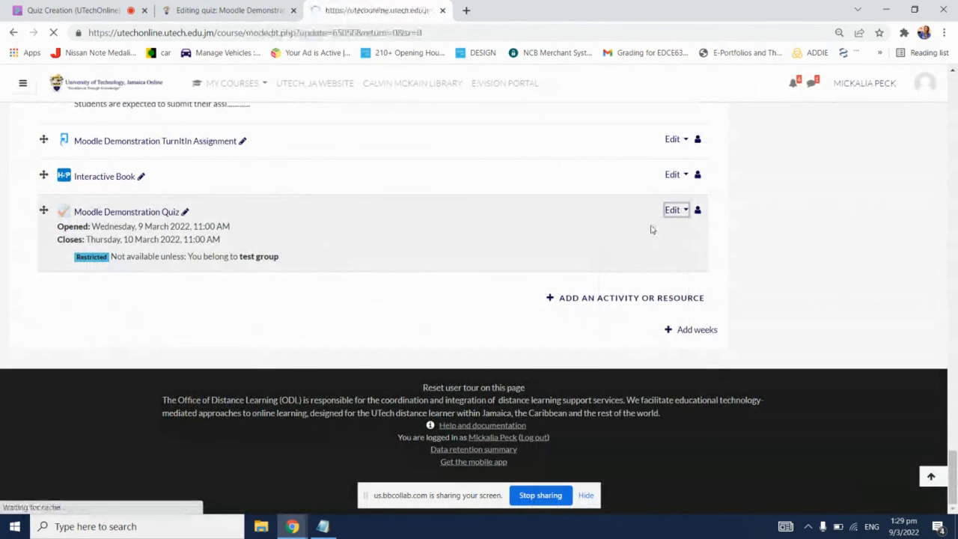
Step: Expand the quiz's Layout settings with their additional options, and the Grade and Timing settings, for review
{"action": "scroll", "coordinate": [641, 217], "scroll_direction": "down", "scroll_amount": 4}
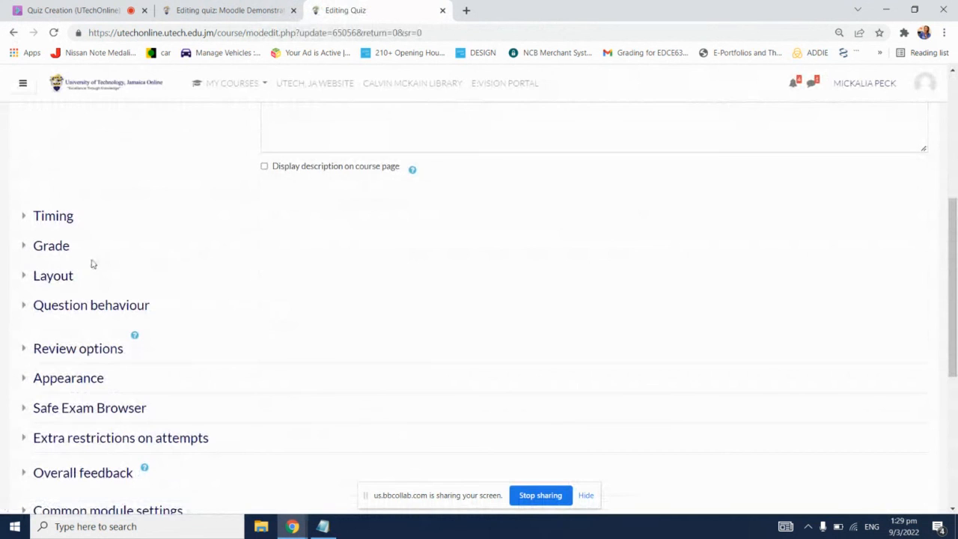
{"action": "left_click", "coordinate": [56, 277]}
{"action": "left_click", "coordinate": [78, 341]}
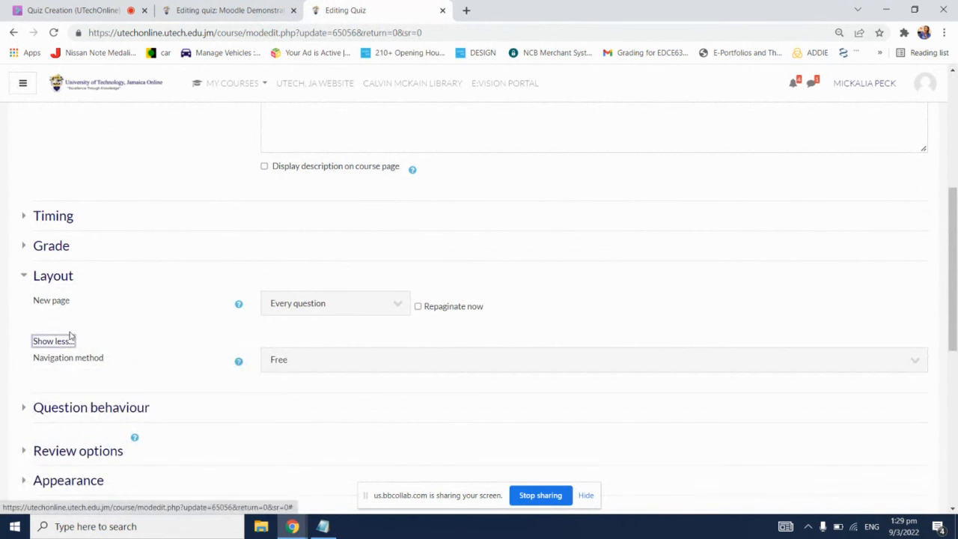
{"action": "scroll", "coordinate": [68, 336], "scroll_direction": "down", "scroll_amount": 1}
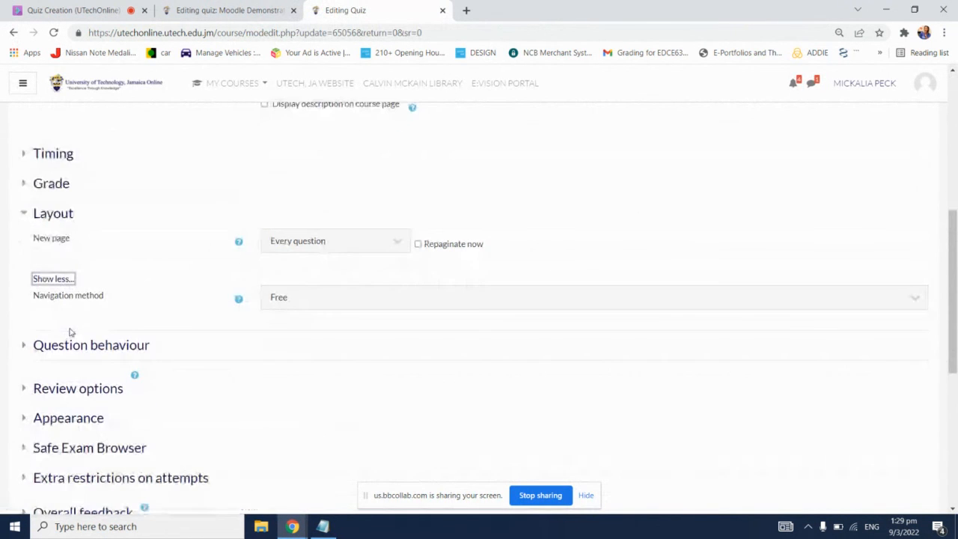
{"action": "left_click", "coordinate": [57, 183]}
{"action": "left_click", "coordinate": [59, 159]}
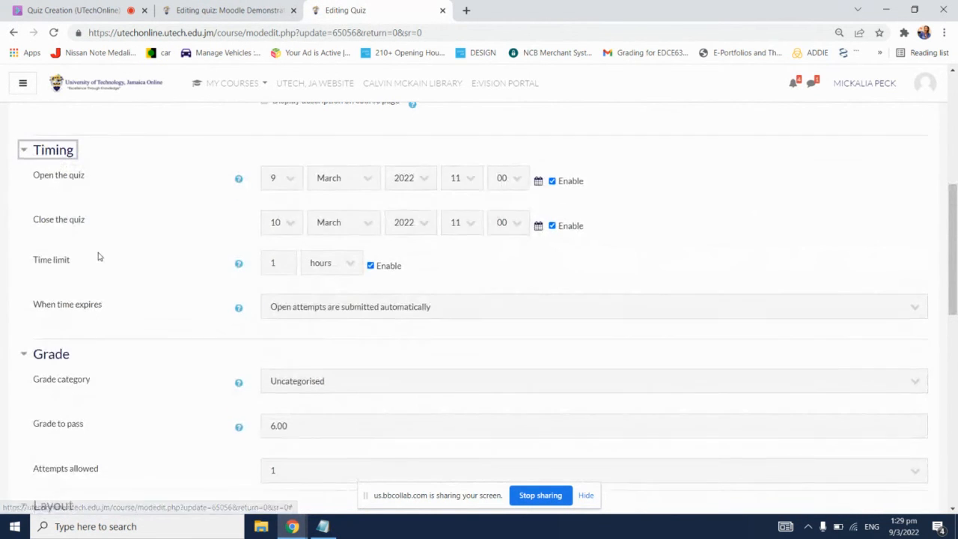
Step: Expand the Question behaviour settings with their additional options to examine how shuffling within questions is configured
{"action": "scroll", "coordinate": [98, 254], "scroll_direction": "down", "scroll_amount": 3}
{"action": "scroll", "coordinate": [95, 256], "scroll_direction": "down", "scroll_amount": 2}
{"action": "scroll", "coordinate": [96, 255], "scroll_direction": "down", "scroll_amount": 1}
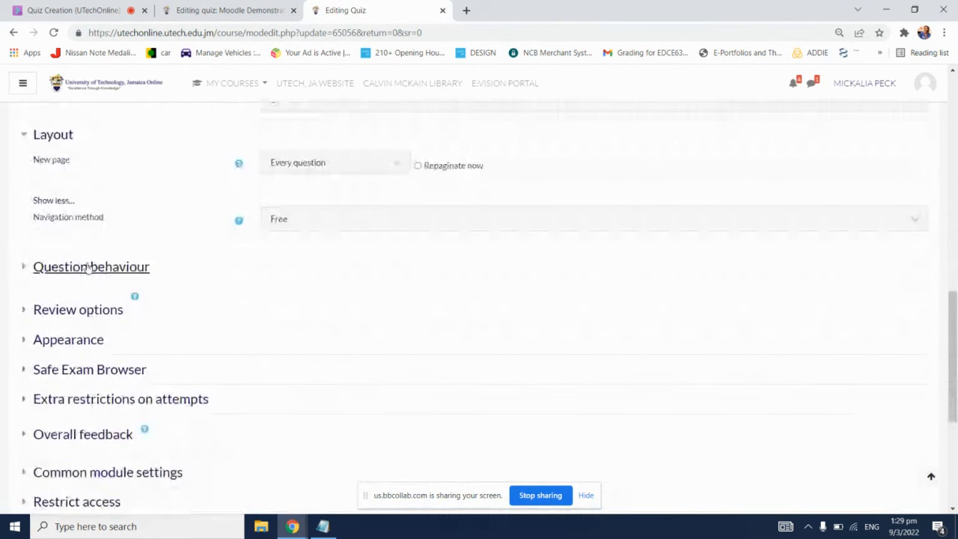
{"action": "left_click", "coordinate": [112, 266]}
{"action": "left_click", "coordinate": [54, 379]}
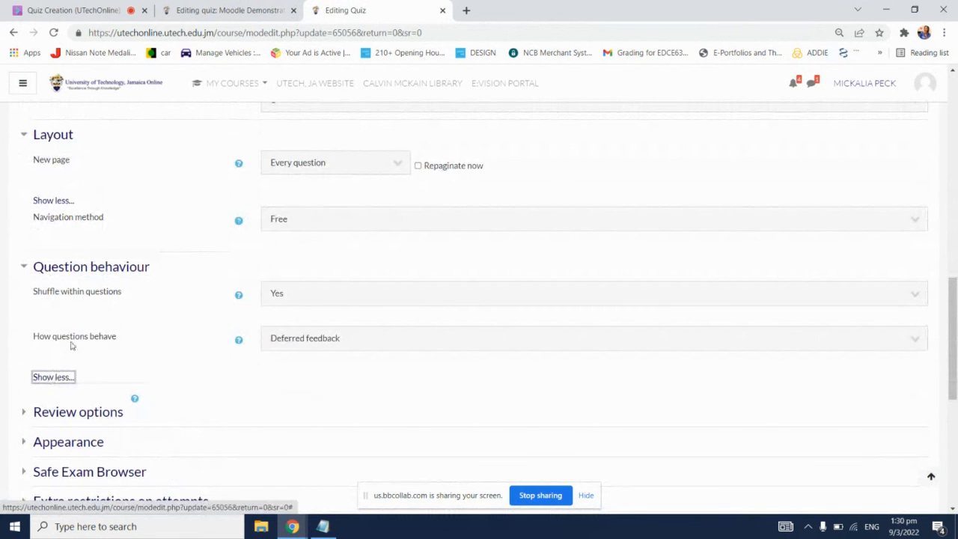
Step: Read the help for shuffling within questions, and compare it with the Shuffle option on the quiz editing page
{"action": "left_click", "coordinate": [238, 299]}
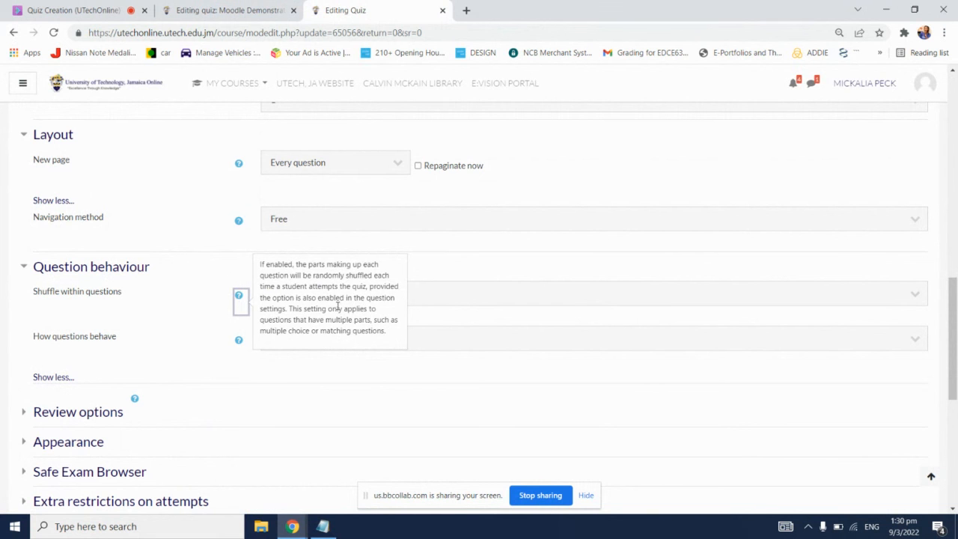
{"action": "left_click", "coordinate": [254, 9]}
{"action": "scroll", "coordinate": [677, 311], "scroll_direction": "down", "scroll_amount": 1}
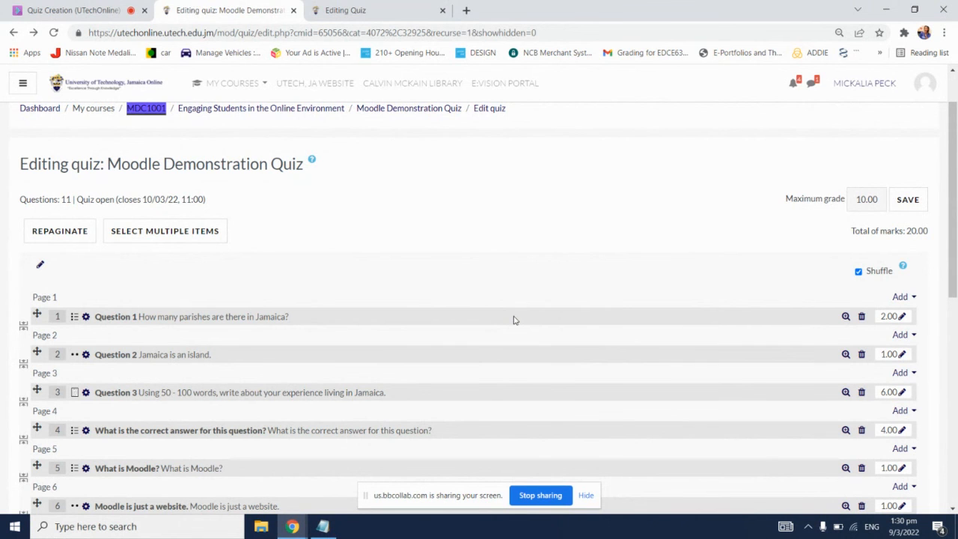
Step: Switch to the Blackboard Collaborate session, and check the Everyone chat messages and the attendee list for participants' questions
{"action": "left_click", "coordinate": [75, 10]}
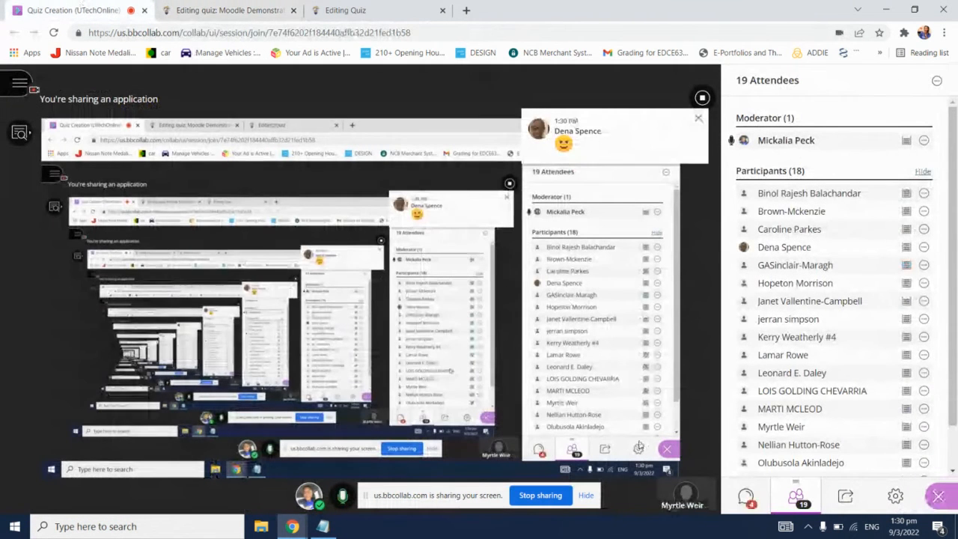
{"action": "left_click", "coordinate": [746, 495]}
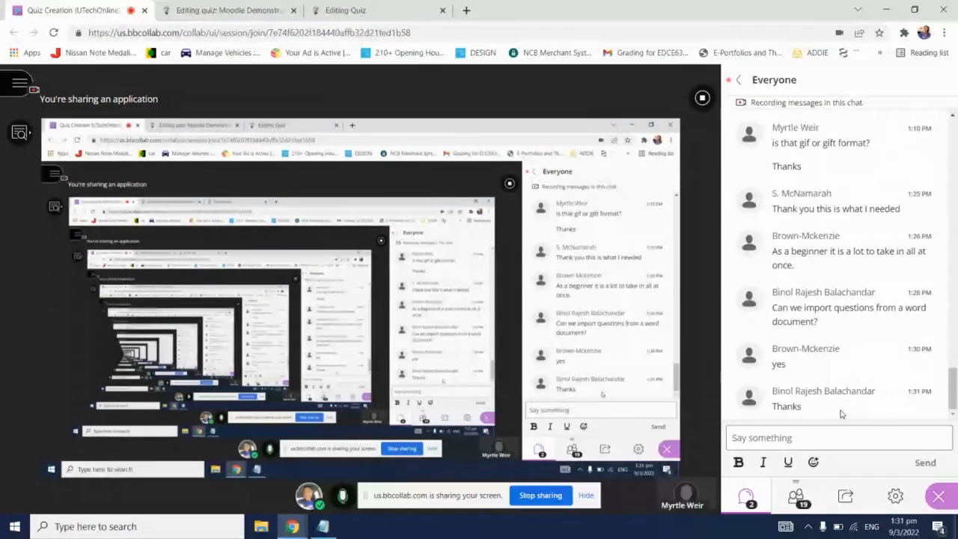
{"action": "left_click", "coordinate": [393, 9]}
{"action": "left_click", "coordinate": [132, 8]}
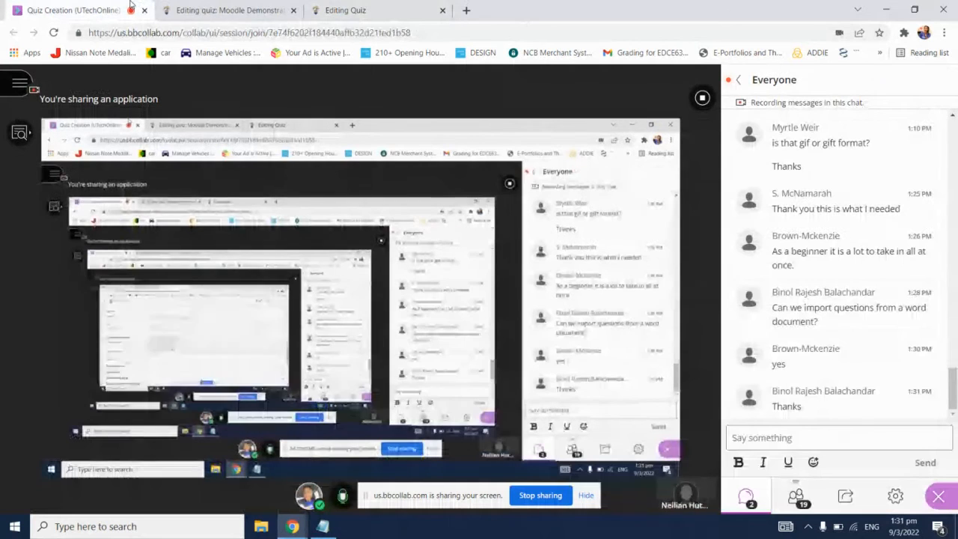
{"action": "left_click", "coordinate": [793, 501]}
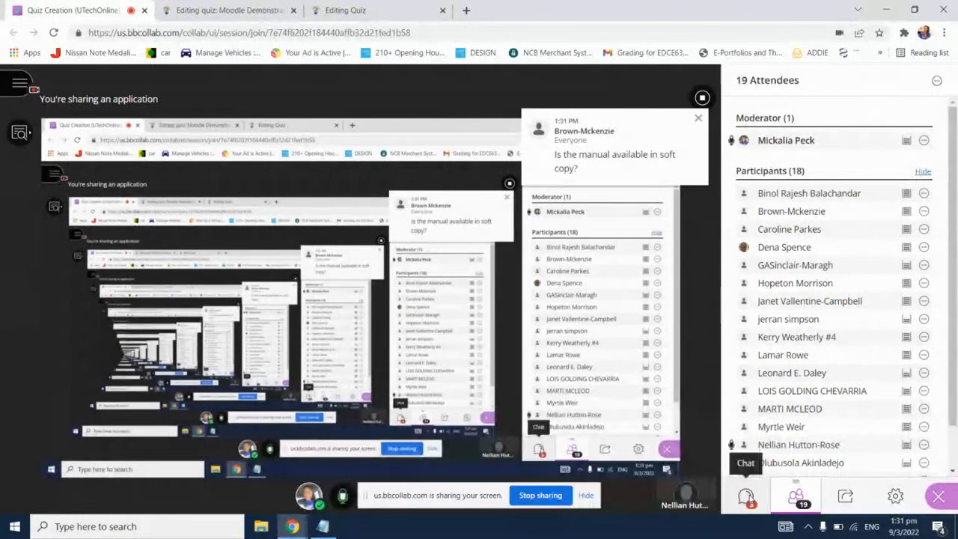
{"action": "left_click", "coordinate": [745, 497]}
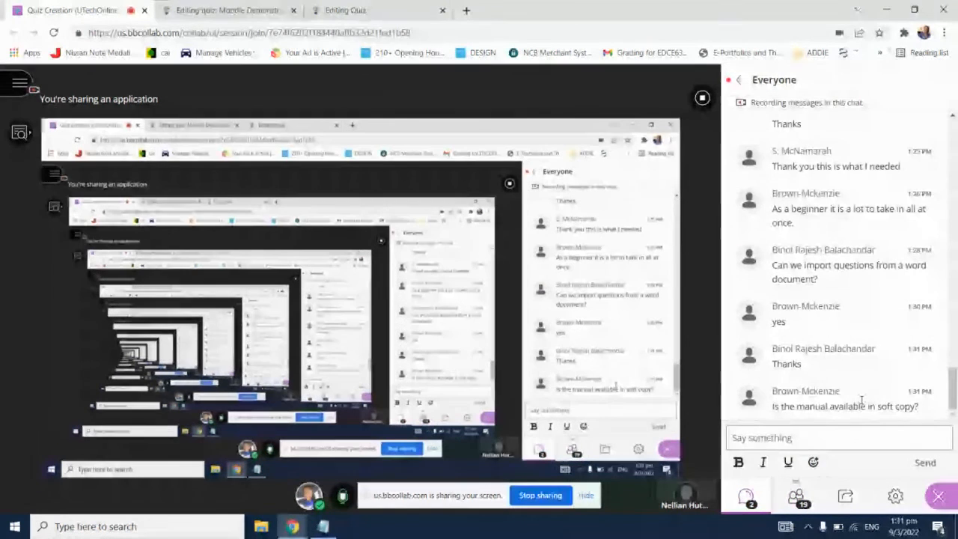
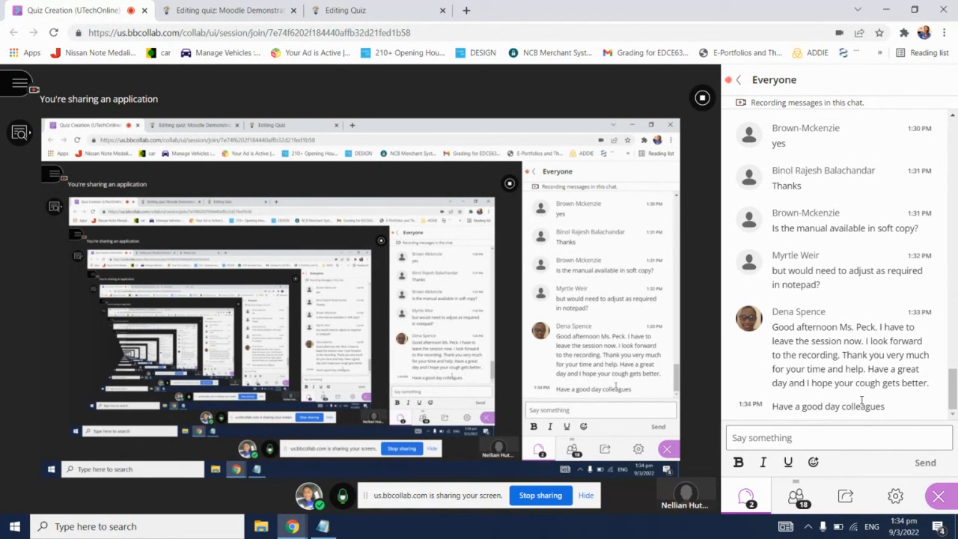
Step: Reply in the Everyone chat to the departing participant: "No problem", addressed as "Ms." with the surname, followed by "Thanks for attending."
{"action": "left_click", "coordinate": [897, 432]}
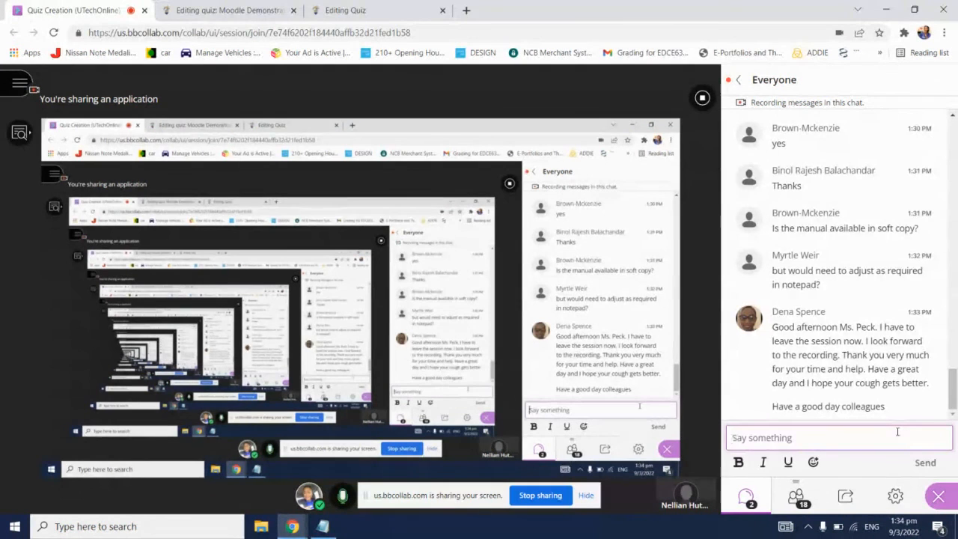
{"action": "type", "text": "No pr"}
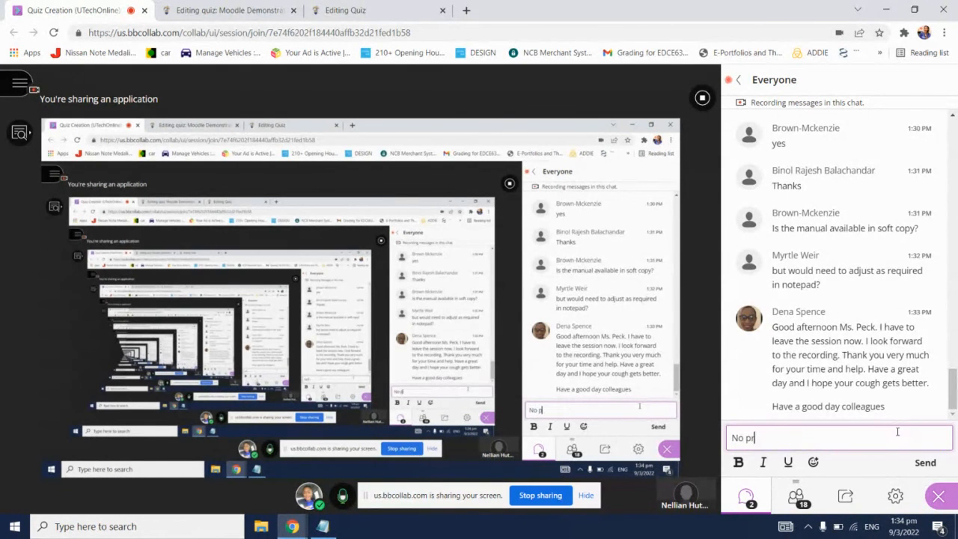
{"action": "type", "text": "oblem Spence"}
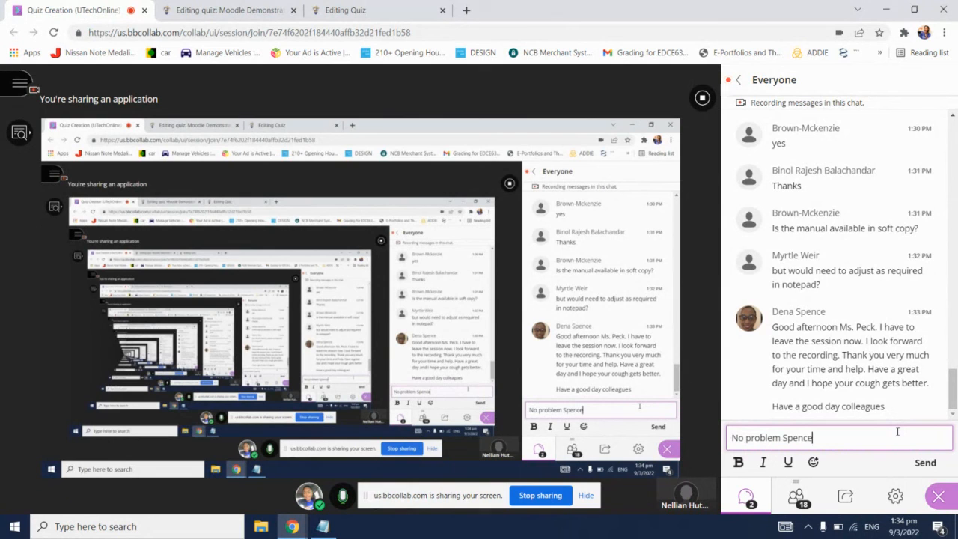
{"action": "type", "text": ". Thanks for attend"}
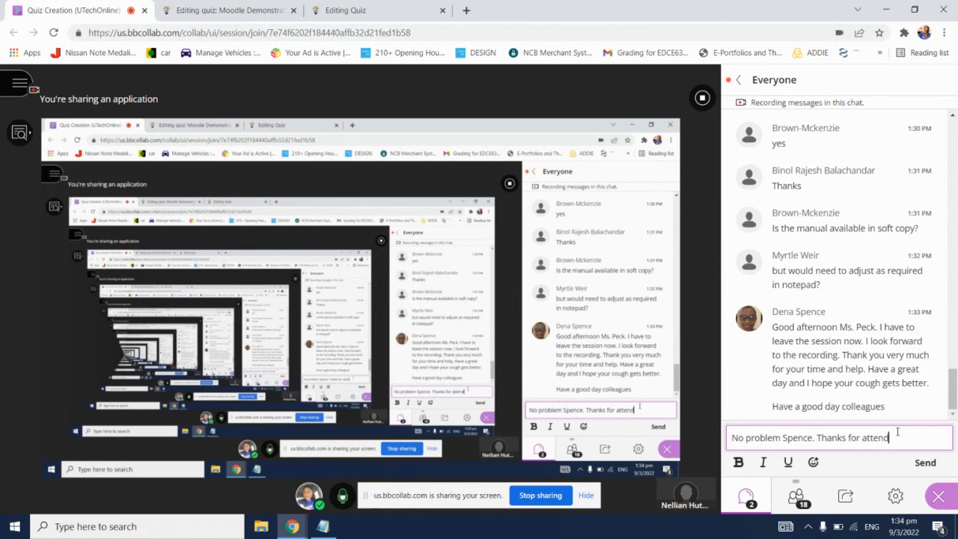
{"action": "type", "text": "ing."}
{"action": "left_click", "coordinate": [783, 437]}
{"action": "type", "text": "Ms."}
{"action": "key", "text": "Return"}
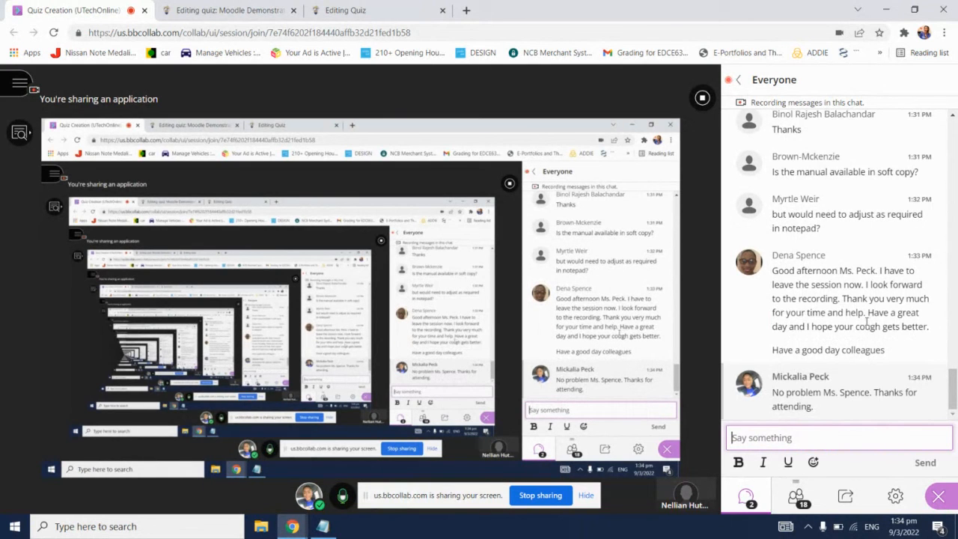
Step: Look over the recent chat messages, the quiz's settings, and the full question list on the quiz editing page
{"action": "scroll", "coordinate": [866, 320], "scroll_direction": "up", "scroll_amount": 1}
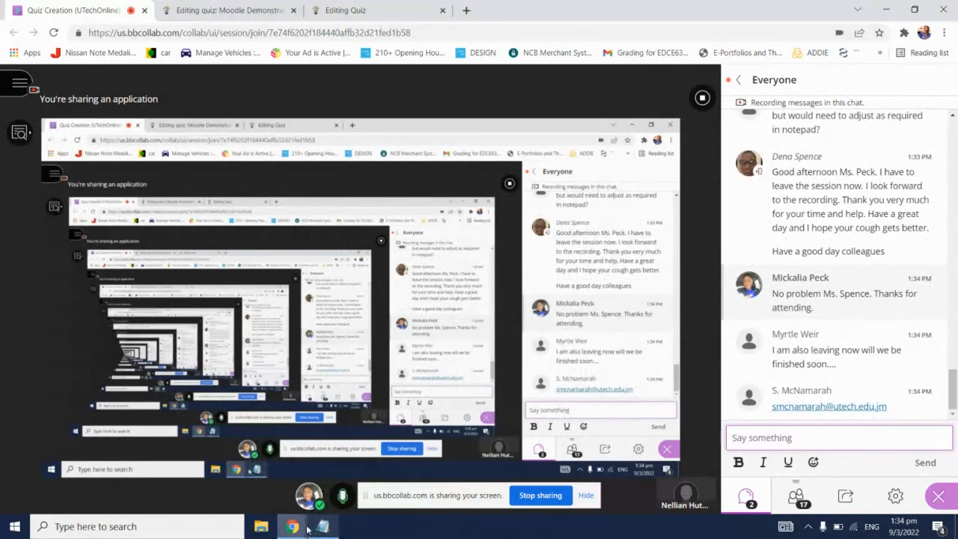
{"action": "left_click", "coordinate": [345, 11]}
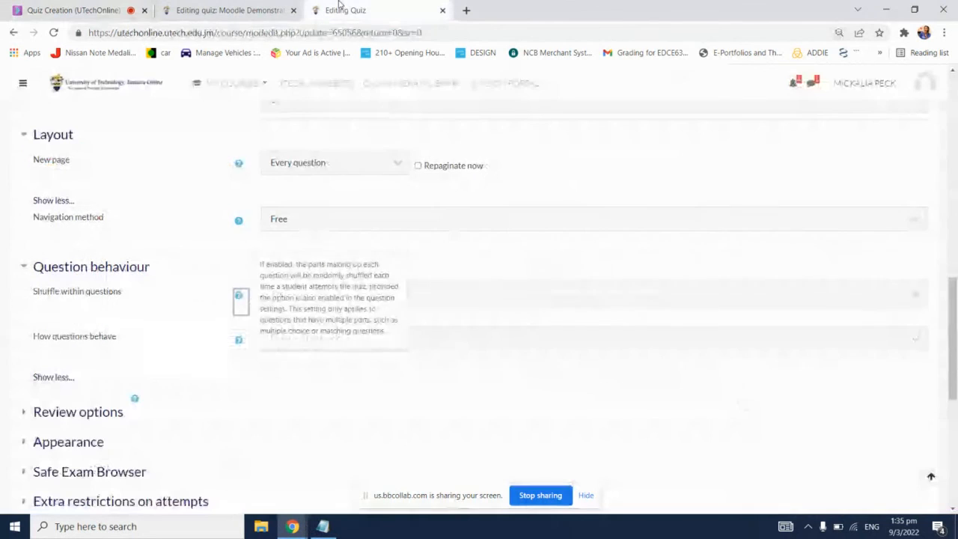
{"action": "scroll", "coordinate": [530, 357], "scroll_direction": "up", "scroll_amount": 2}
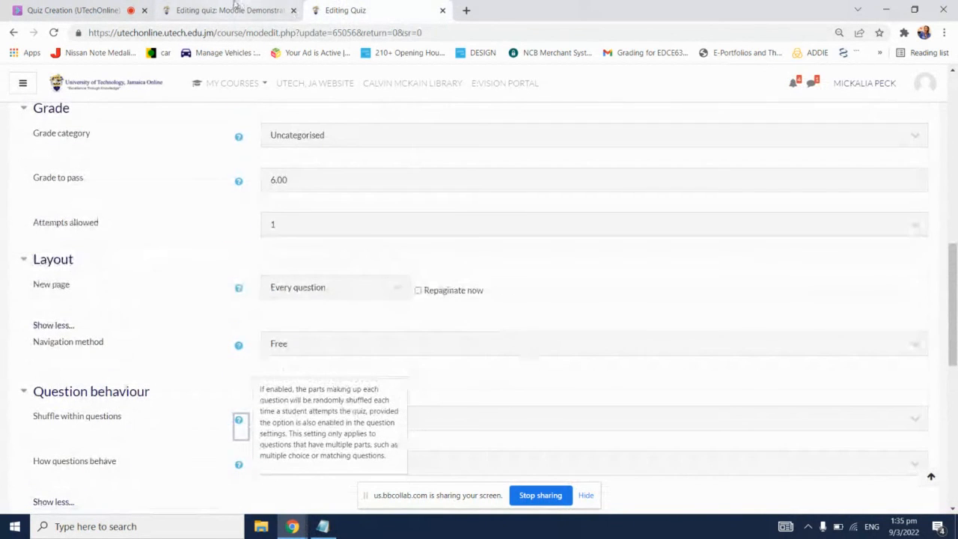
{"action": "left_click", "coordinate": [221, 9]}
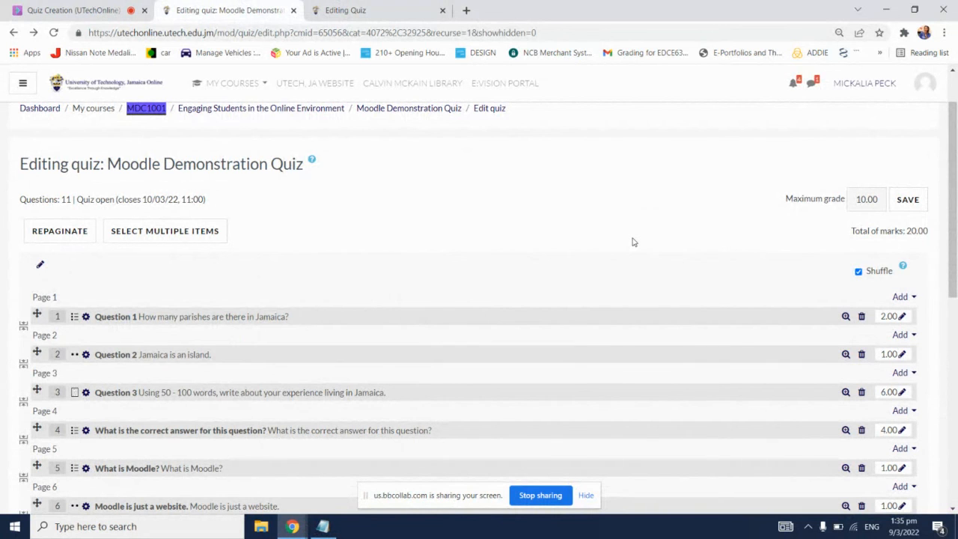
{"action": "scroll", "coordinate": [632, 242], "scroll_direction": "down", "scroll_amount": 5}
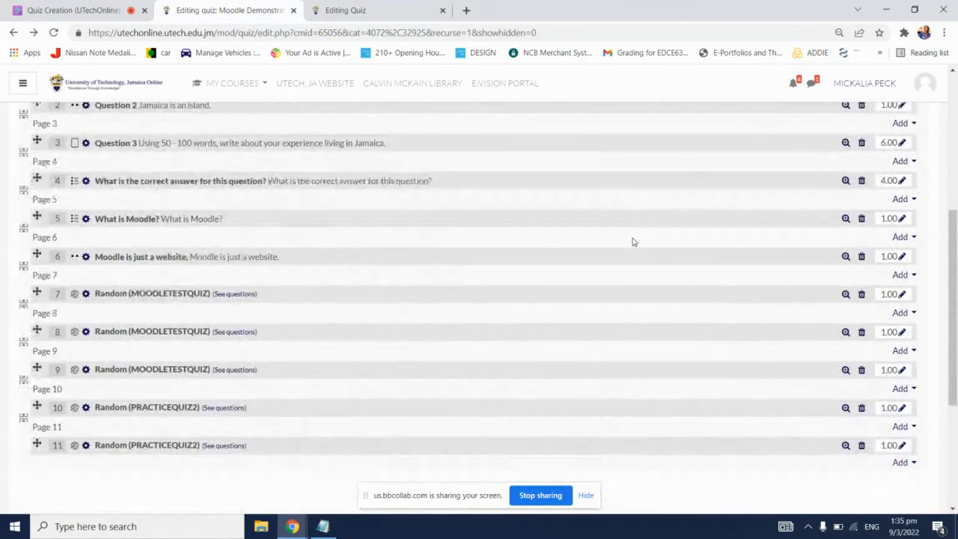
{"action": "scroll", "coordinate": [632, 242], "scroll_direction": "up", "scroll_amount": 2}
{"action": "scroll", "coordinate": [633, 242], "scroll_direction": "up", "scroll_amount": 3}
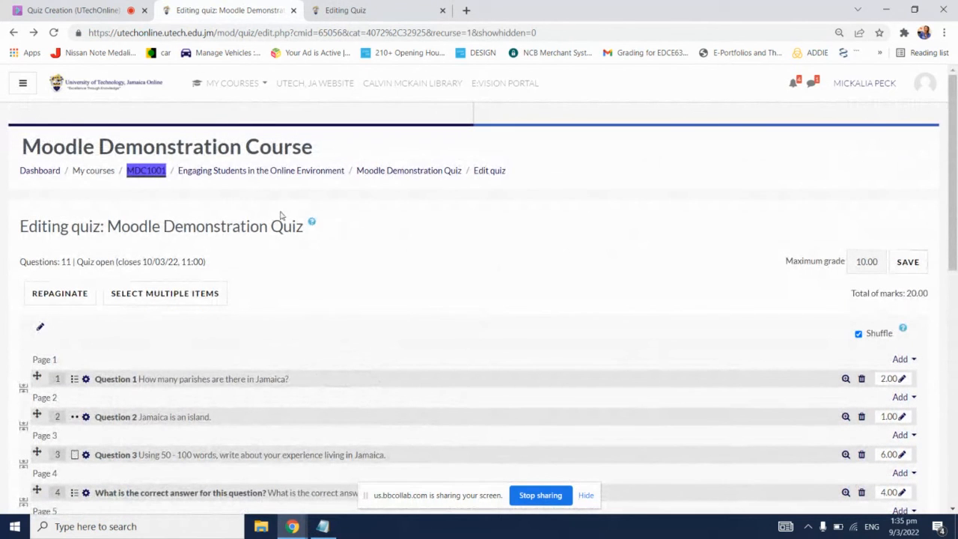
Step: Open the Moodle Demonstration Quiz from the MDC1001 course page and view its attempt information
{"action": "left_click", "coordinate": [158, 173]}
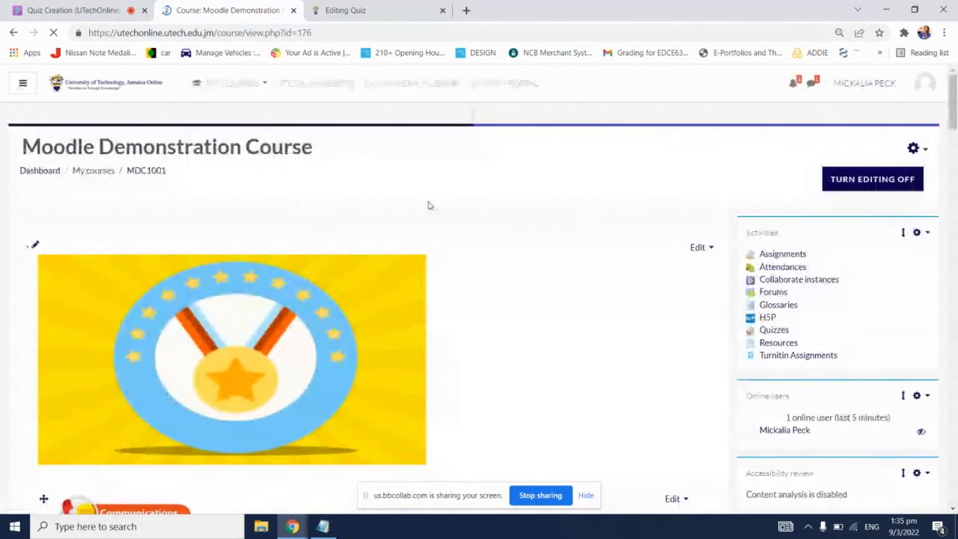
{"action": "left_click_drag", "start_coordinate": [953, 105], "coordinate": [956, 456]}
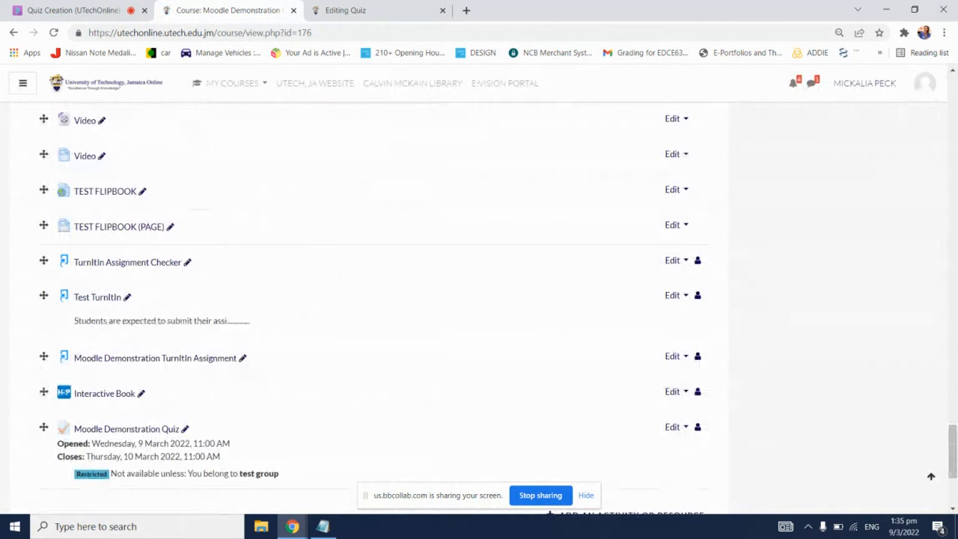
{"action": "left_click", "coordinate": [153, 434]}
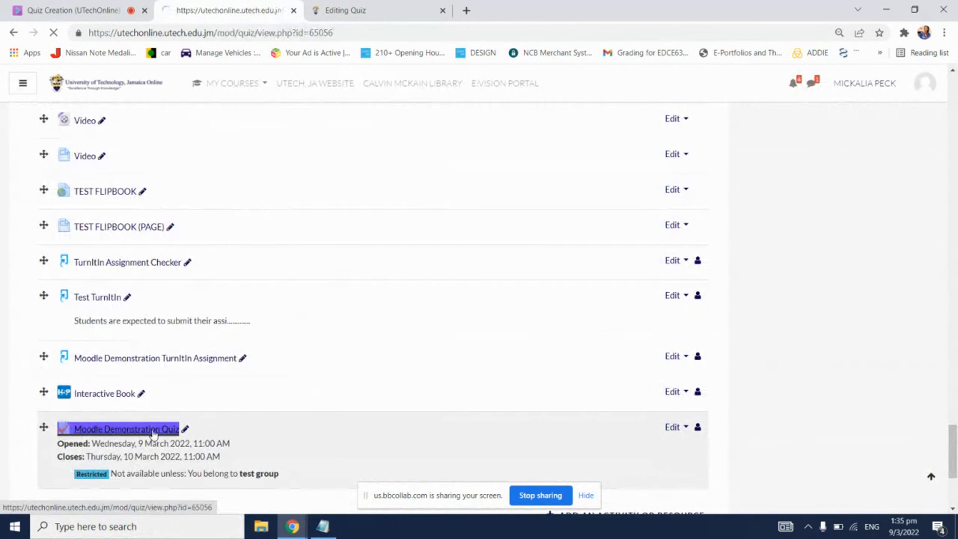
{"action": "scroll", "coordinate": [590, 308], "scroll_direction": "down", "scroll_amount": 3}
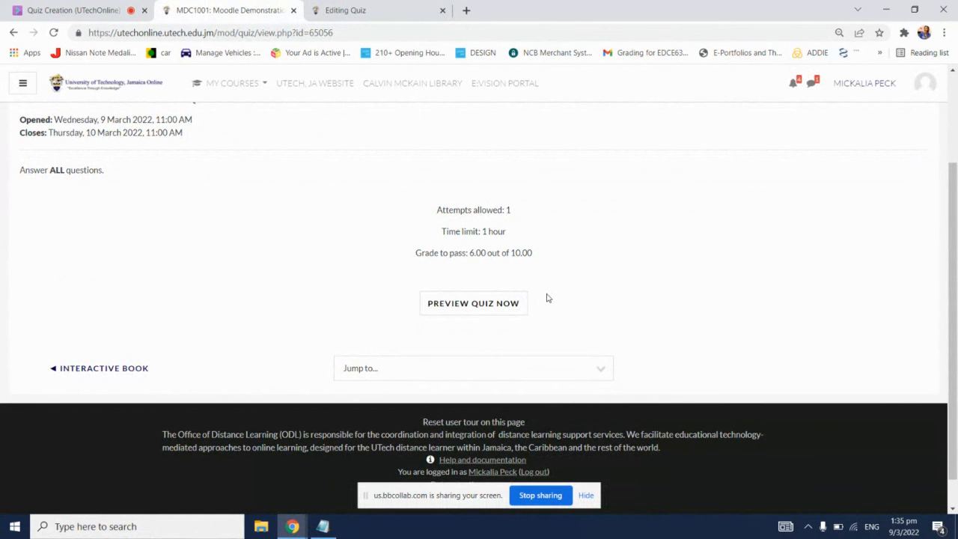
Step: Start a preview attempt, answer question 1 with "Moodle is only used to facilitate video conferencing", and continue to the following page
{"action": "left_click", "coordinate": [478, 306]}
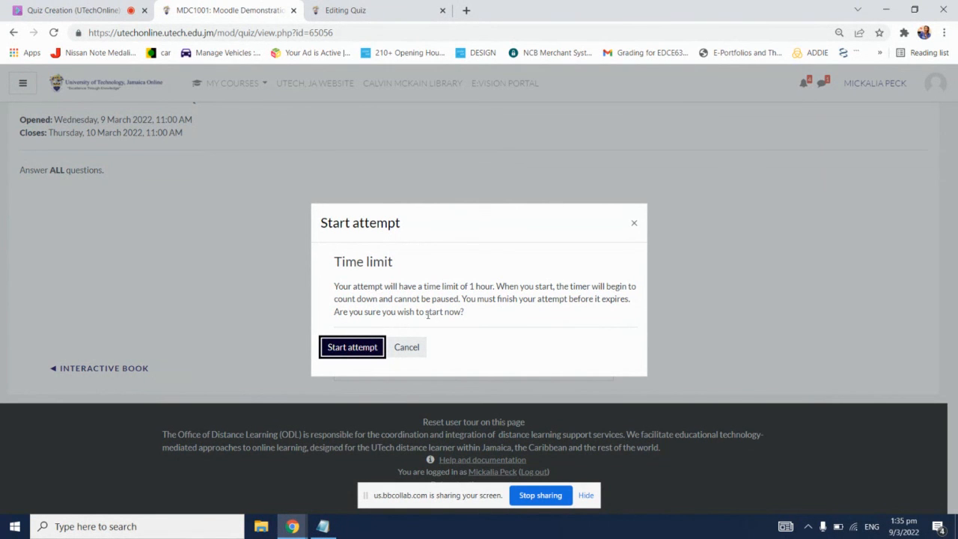
{"action": "left_click", "coordinate": [364, 345]}
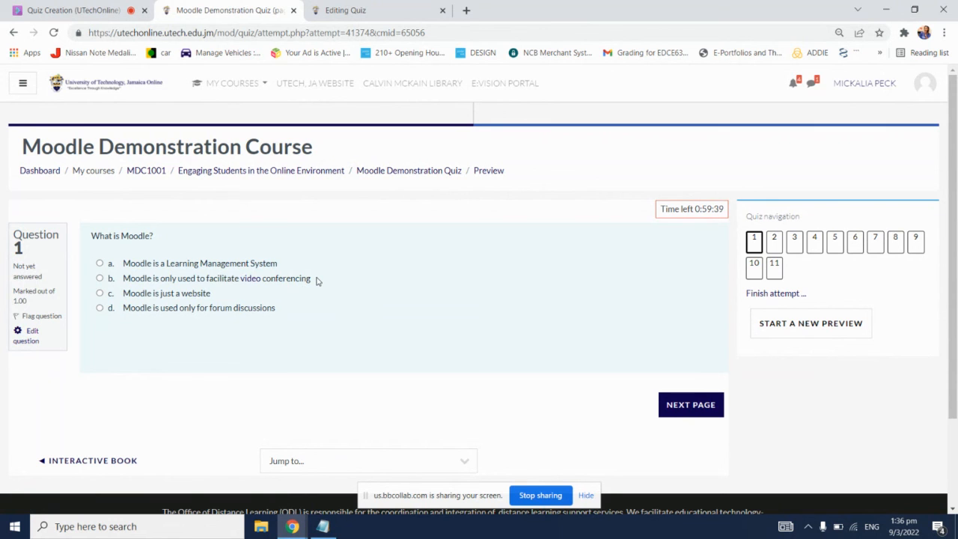
{"action": "left_click", "coordinate": [172, 279]}
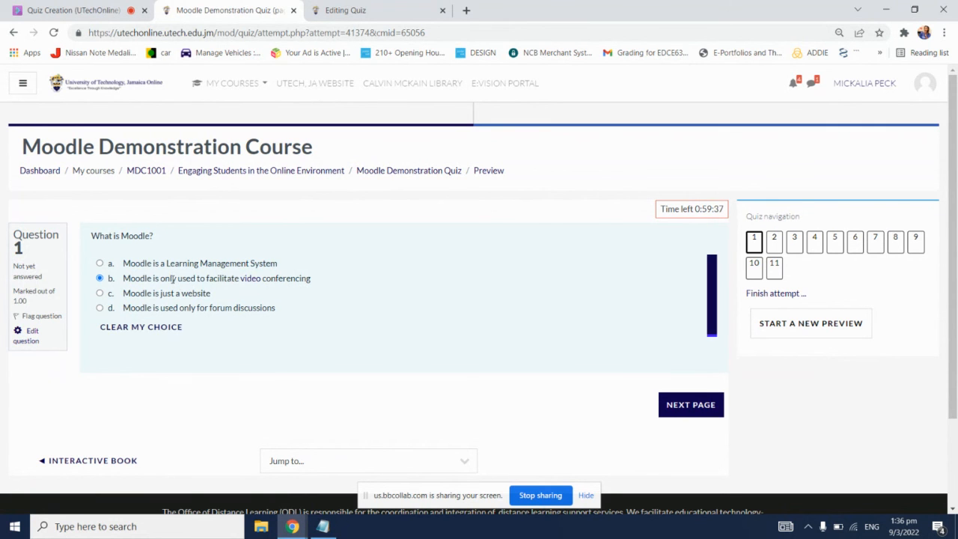
{"action": "left_click", "coordinate": [688, 405]}
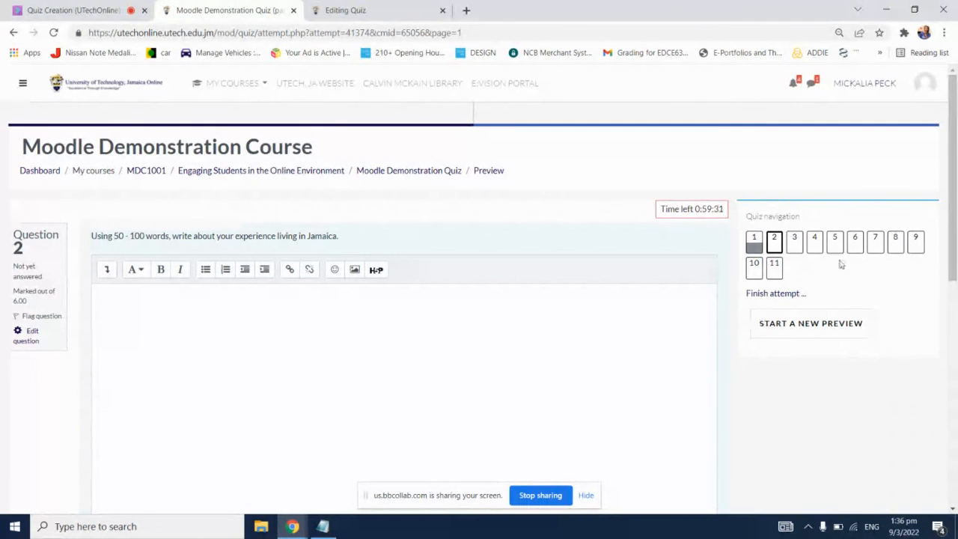
Step: Examine questions 9, 10, 2 and 1 of the preview attempt to see how the shuffled questions are presented to students
{"action": "left_click", "coordinate": [915, 239]}
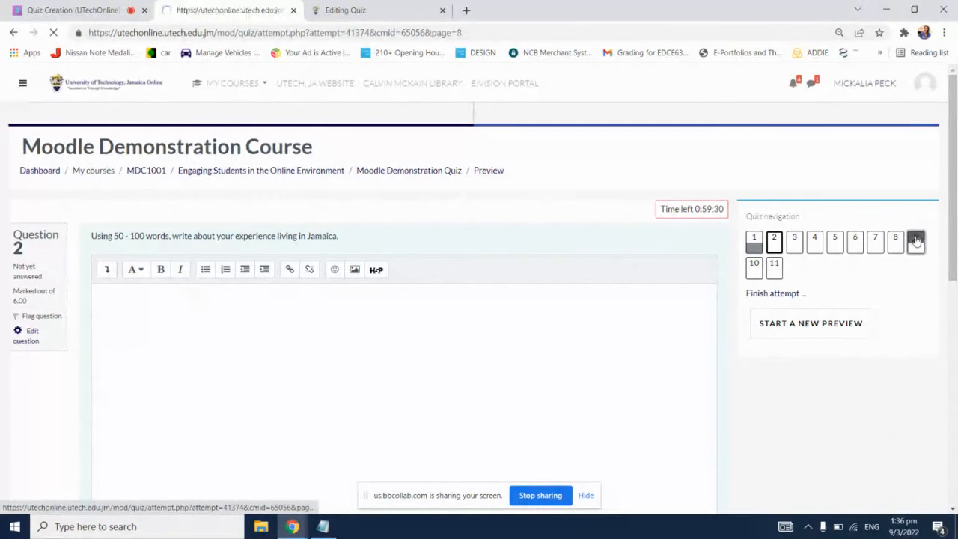
{"action": "left_click", "coordinate": [754, 266]}
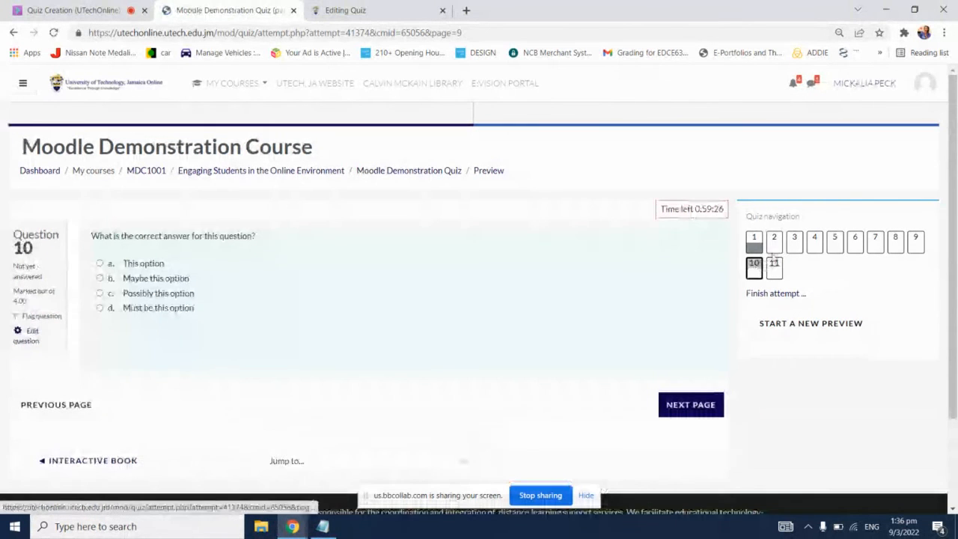
{"action": "left_click", "coordinate": [775, 241]}
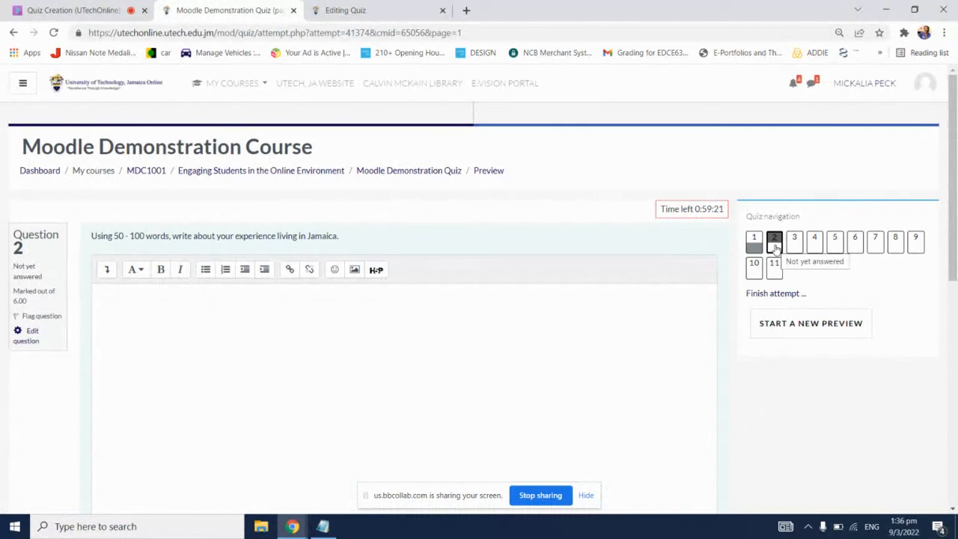
{"action": "scroll", "coordinate": [771, 313], "scroll_direction": "down", "scroll_amount": 2}
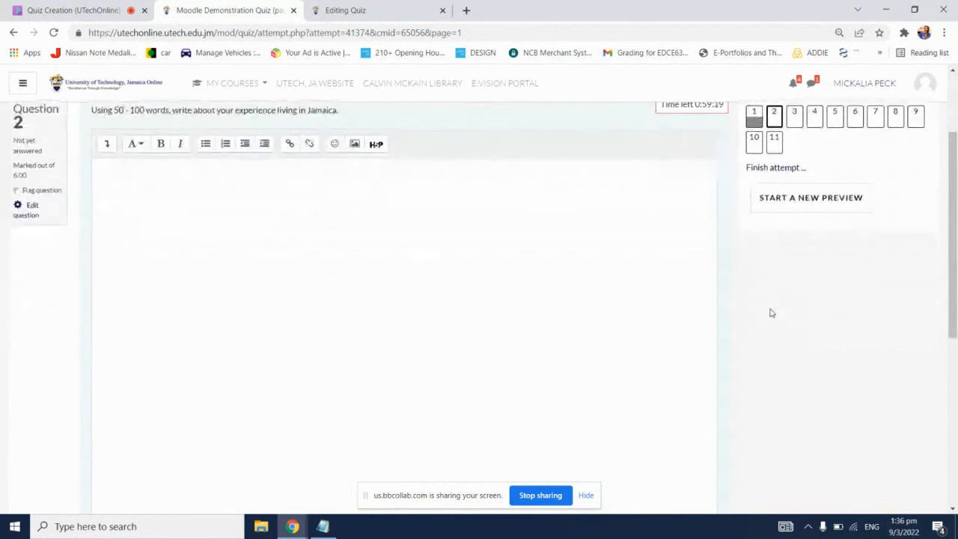
{"action": "scroll", "coordinate": [769, 314], "scroll_direction": "down", "scroll_amount": 3}
{"action": "scroll", "coordinate": [767, 316], "scroll_direction": "up", "scroll_amount": 5}
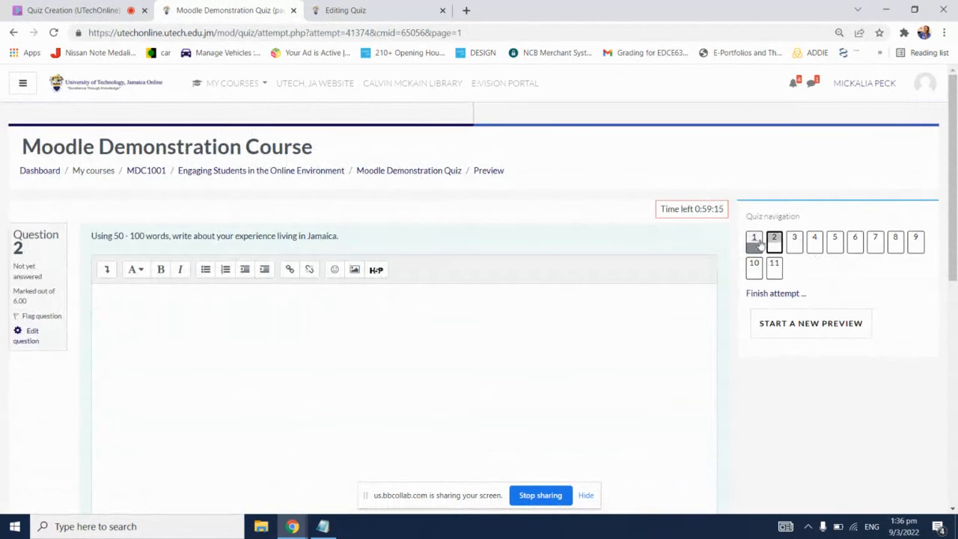
{"action": "left_click", "coordinate": [757, 241]}
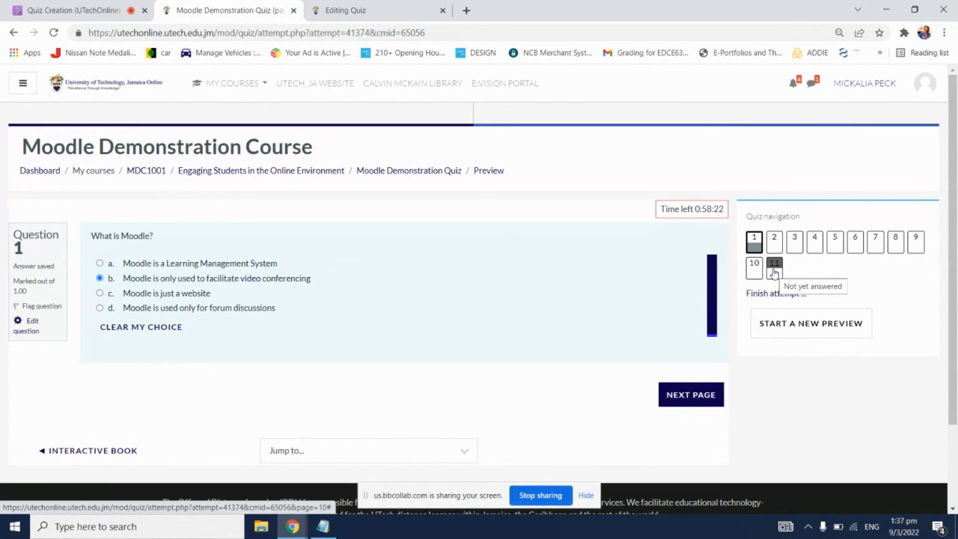
Step: Check the Blackboard Collaborate chat for participants' questions, glance at the Notepad note and quiz preview, and view the attendee list
{"action": "left_click", "coordinate": [75, 9]}
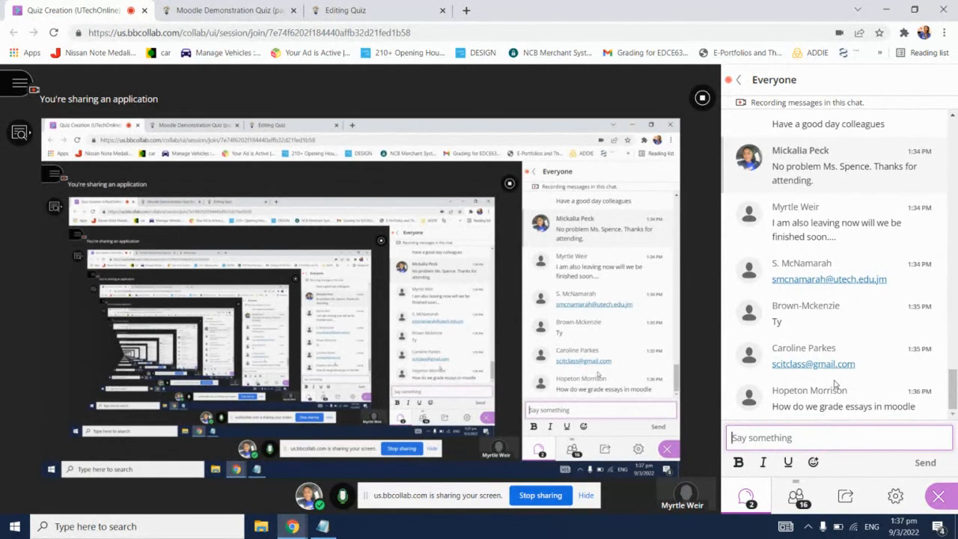
{"action": "left_click", "coordinate": [896, 6]}
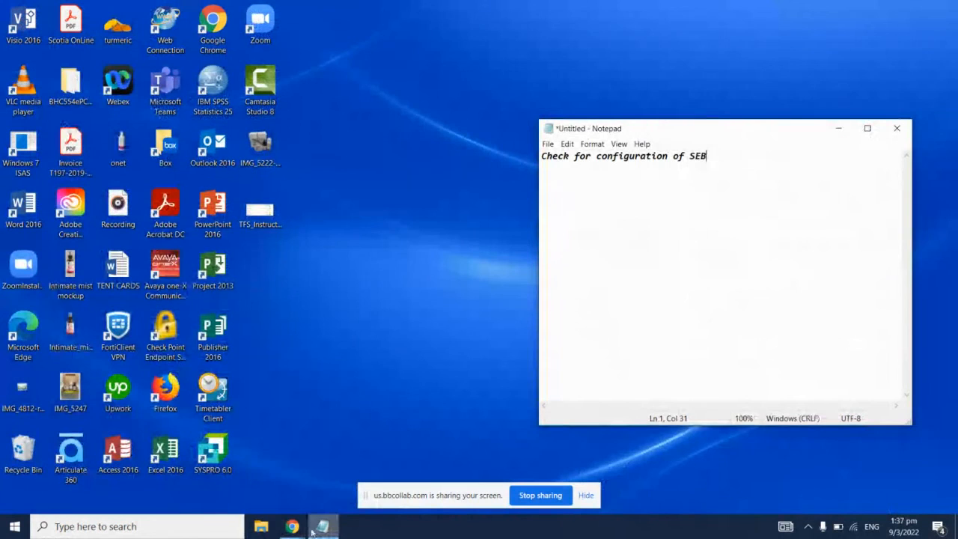
{"action": "mouse_move", "coordinate": [297, 531]}
{"action": "left_click", "coordinate": [260, 472]}
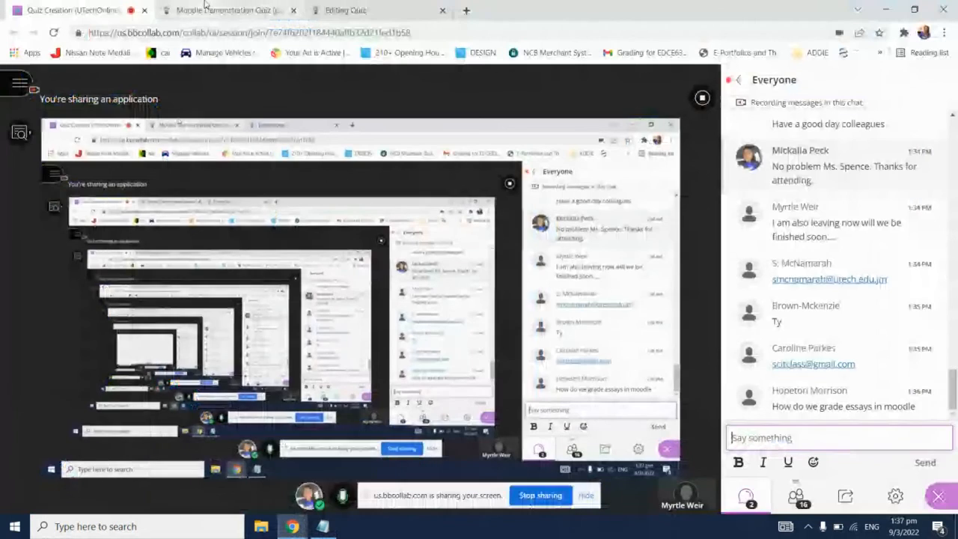
{"action": "left_click", "coordinate": [214, 9]}
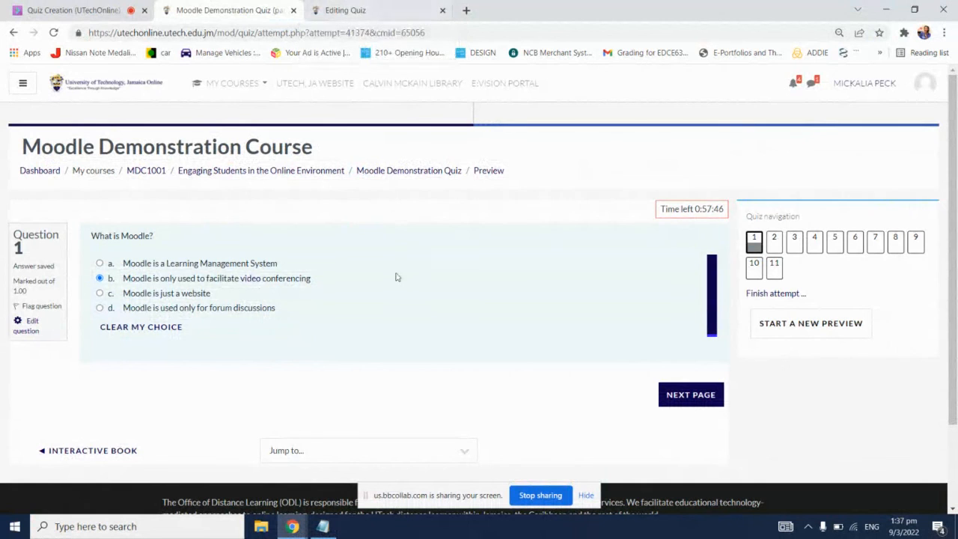
{"action": "left_click", "coordinate": [74, 10]}
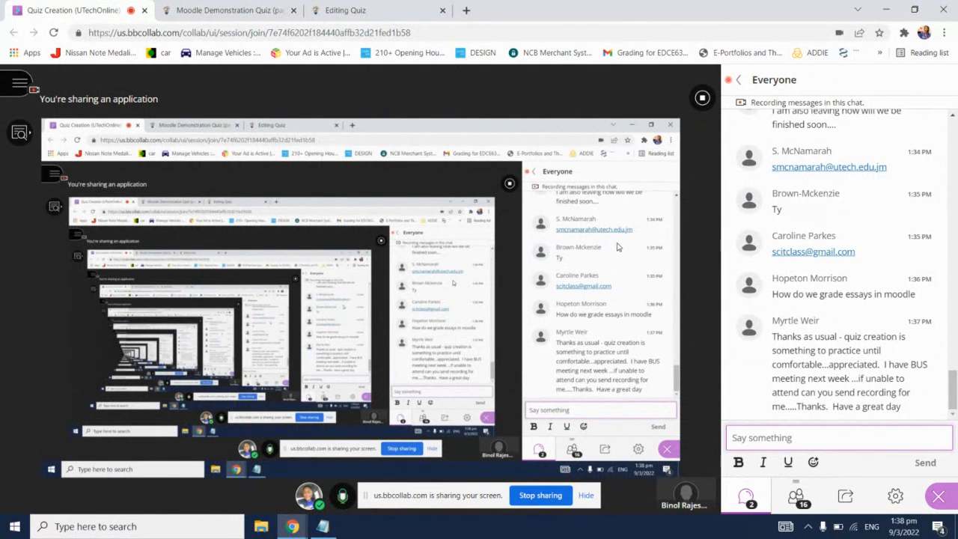
{"action": "left_click", "coordinate": [800, 496]}
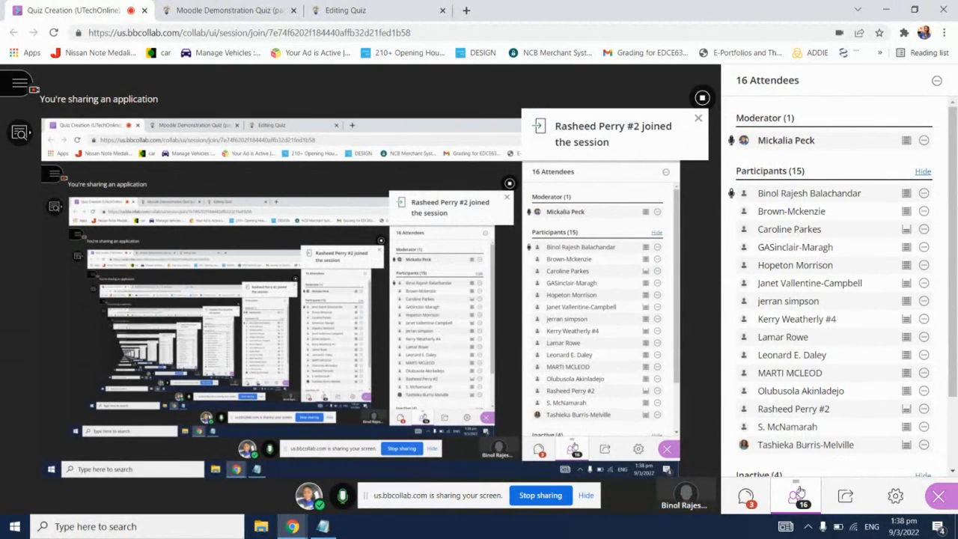
Step: Open moodlearchive.utech.edu.jm/login/index.php in a new browser tab and proceed past the privacy warning to the login page
{"action": "key", "text": "ctrl+t"}
{"action": "type", "text": "moo"}
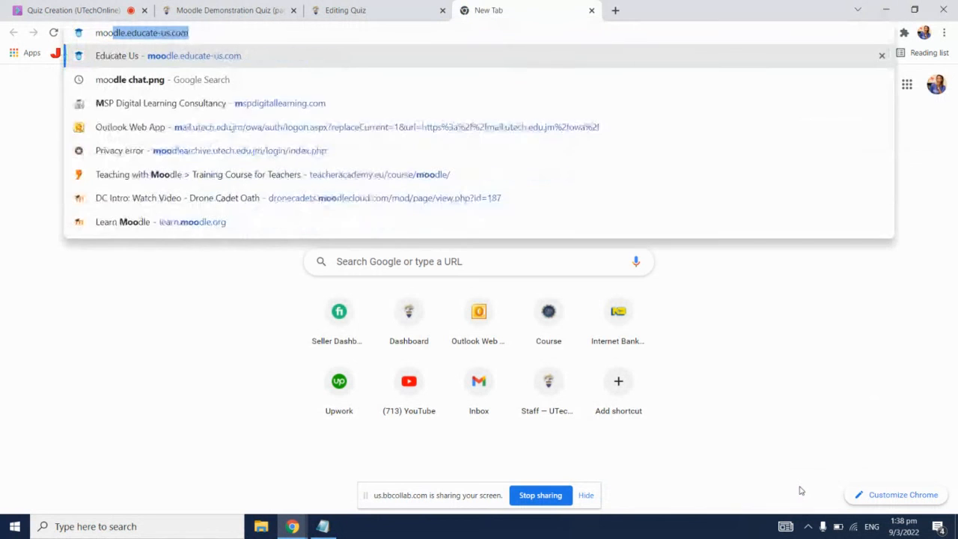
{"action": "key", "text": "Down"}
{"action": "key", "text": "Down"}
{"action": "key", "text": "Down"}
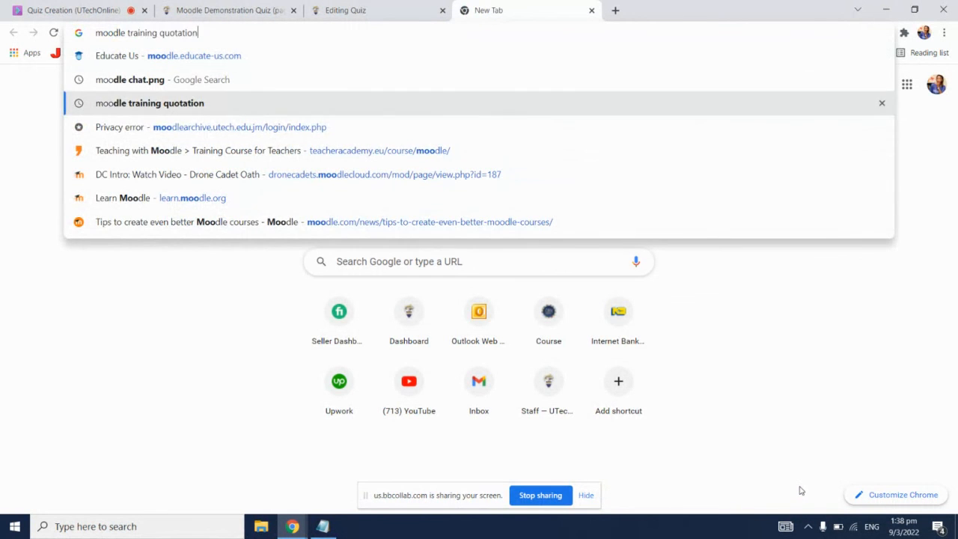
{"action": "key", "text": "Return"}
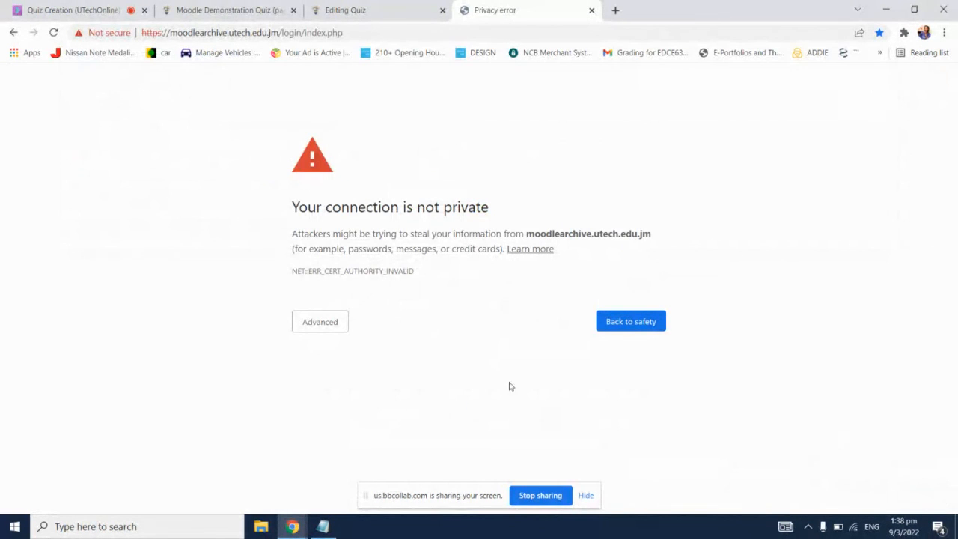
{"action": "left_click", "coordinate": [337, 324]}
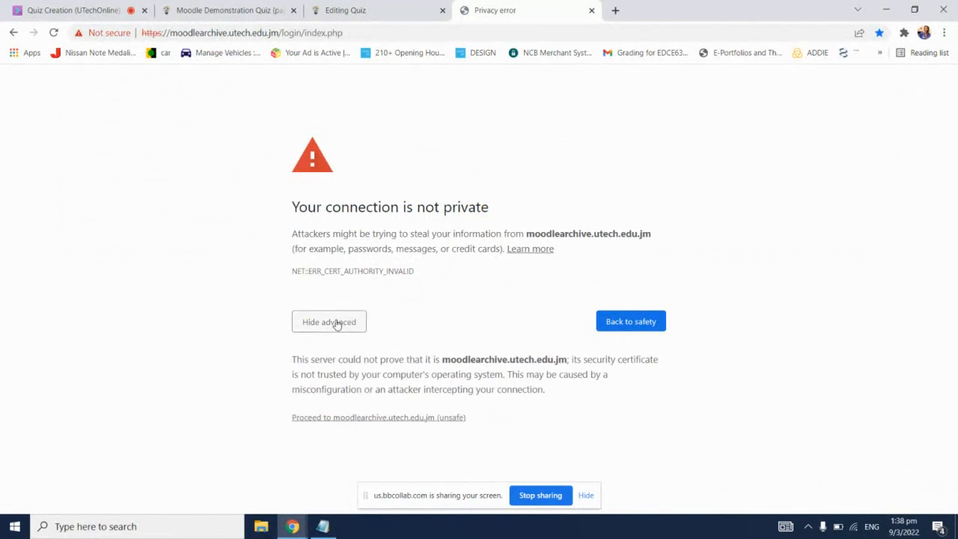
{"action": "left_click", "coordinate": [413, 419]}
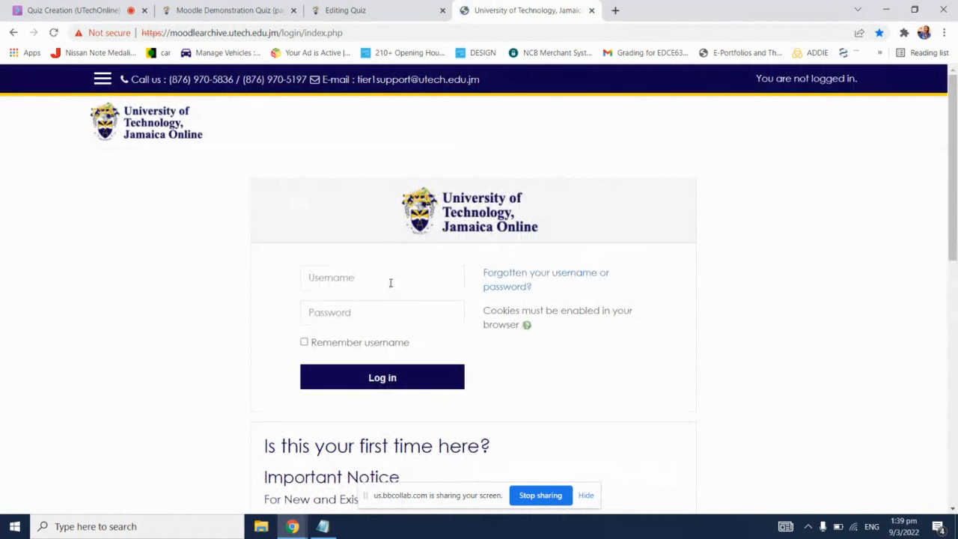
Step: Log in to the Moodle archive by entering the account username and password
{"action": "left_click", "coordinate": [386, 277]}
{"action": "left_click", "coordinate": [379, 309]}
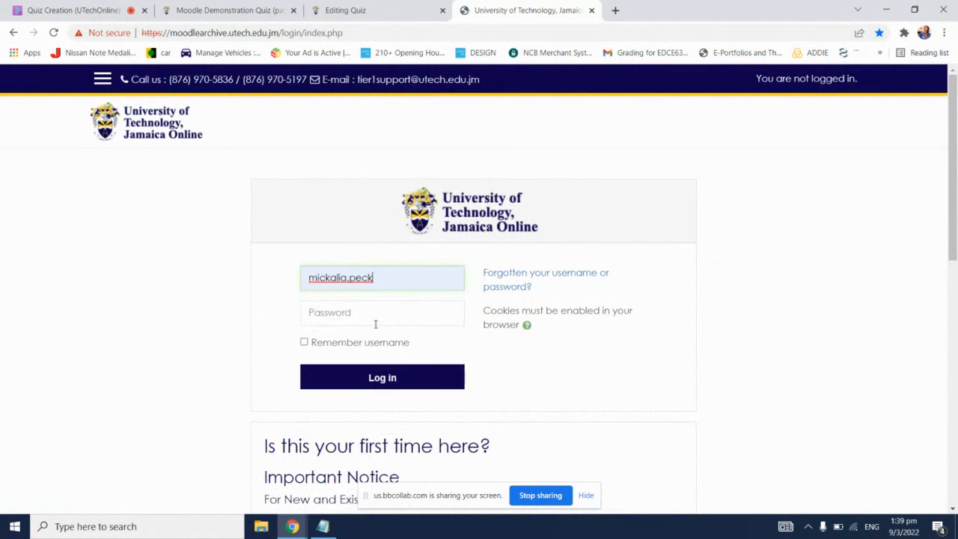
{"action": "left_click", "coordinate": [375, 323]}
{"action": "type", "text": "•••••••••••"}
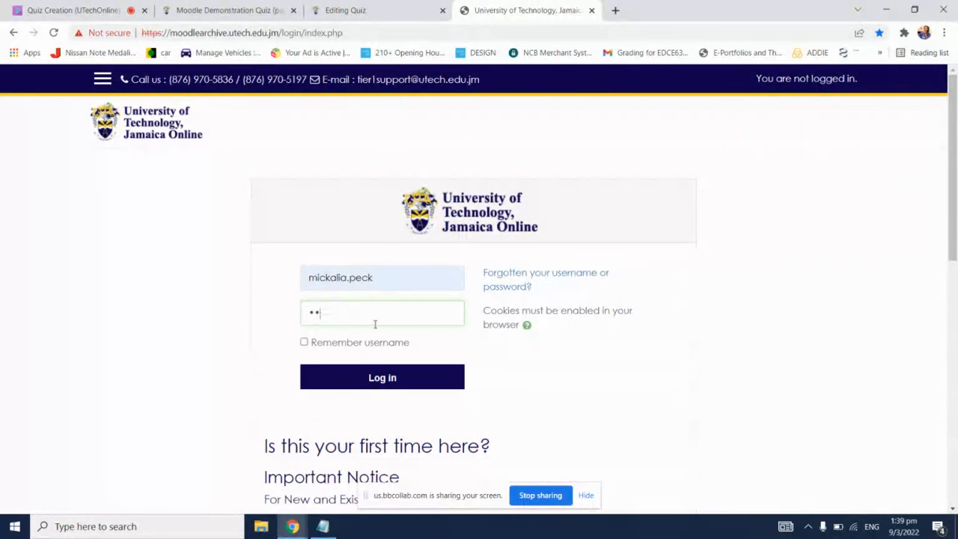
{"action": "type", "text": "•••••"}
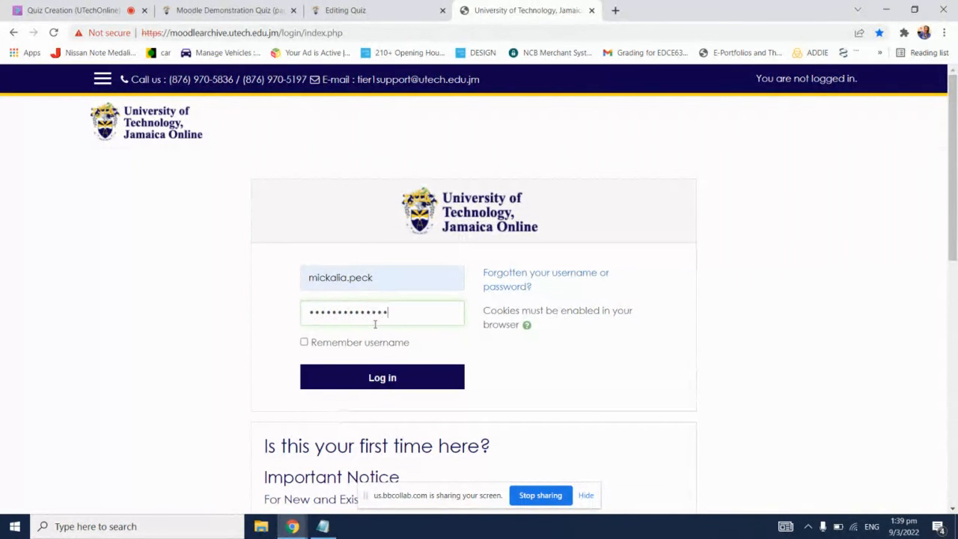
{"action": "key", "text": "Return"}
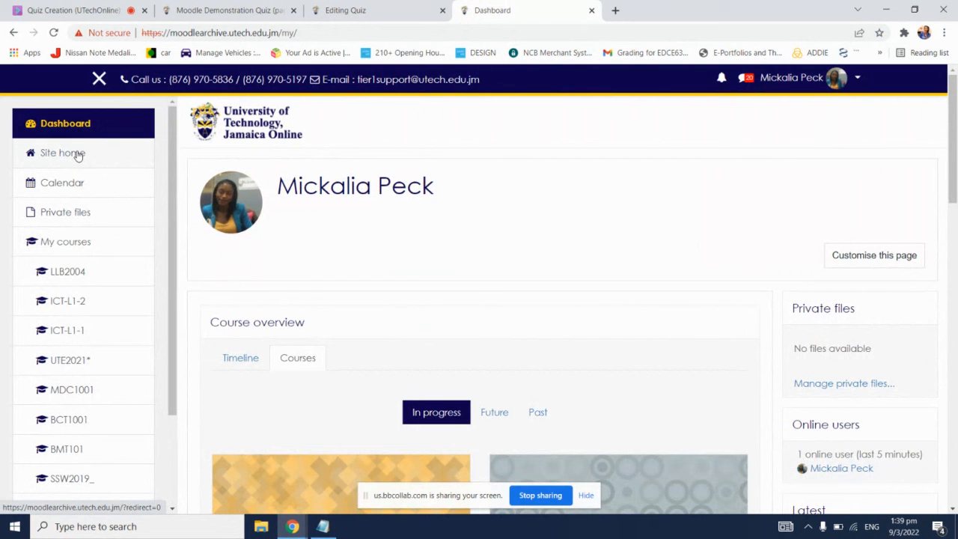
Step: Check the Blackboard Collaborate Everyone chat for participants' messages, glance at the quiz preview, and return to the Moodle archive's site home
{"action": "left_click", "coordinate": [222, 8]}
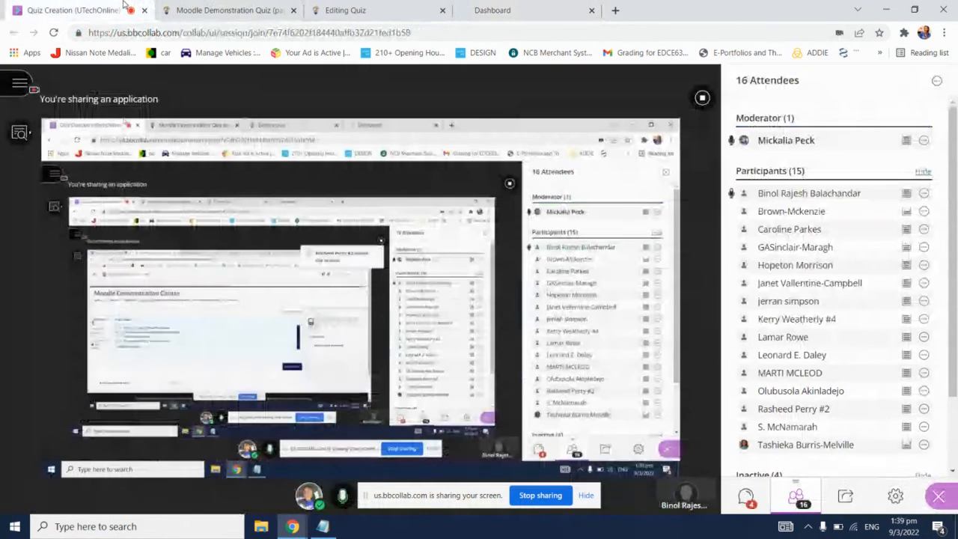
{"action": "left_click", "coordinate": [124, 6]}
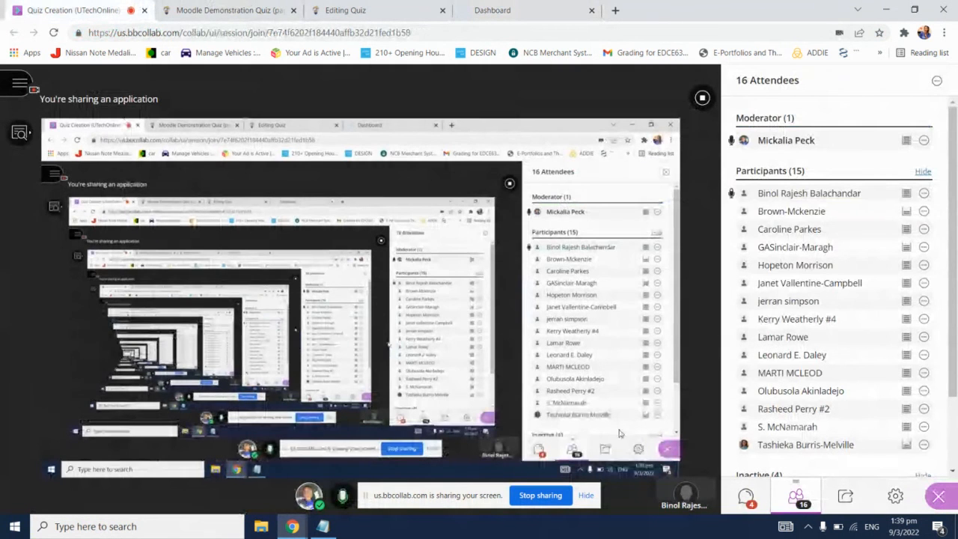
{"action": "left_click", "coordinate": [746, 496]}
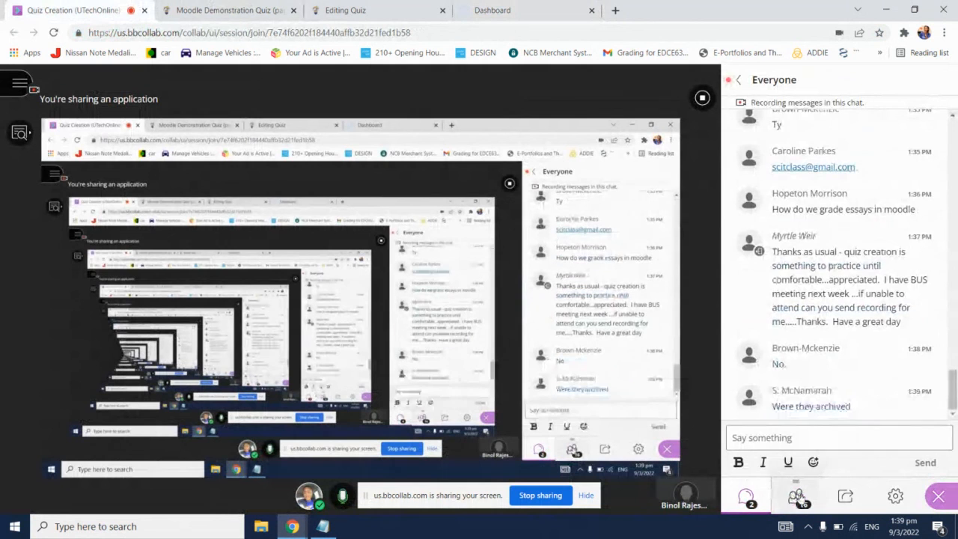
{"action": "left_click", "coordinate": [512, 6]}
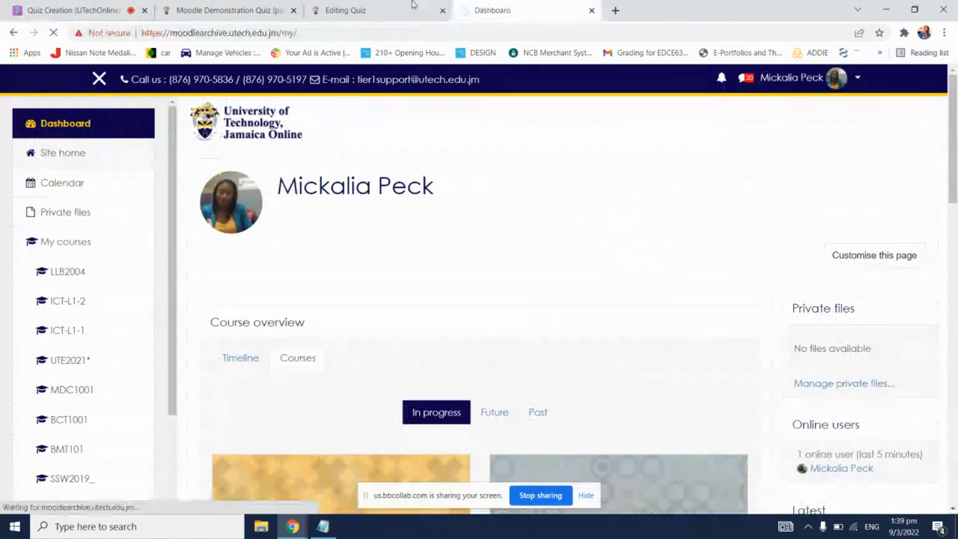
{"action": "left_click", "coordinate": [99, 8]}
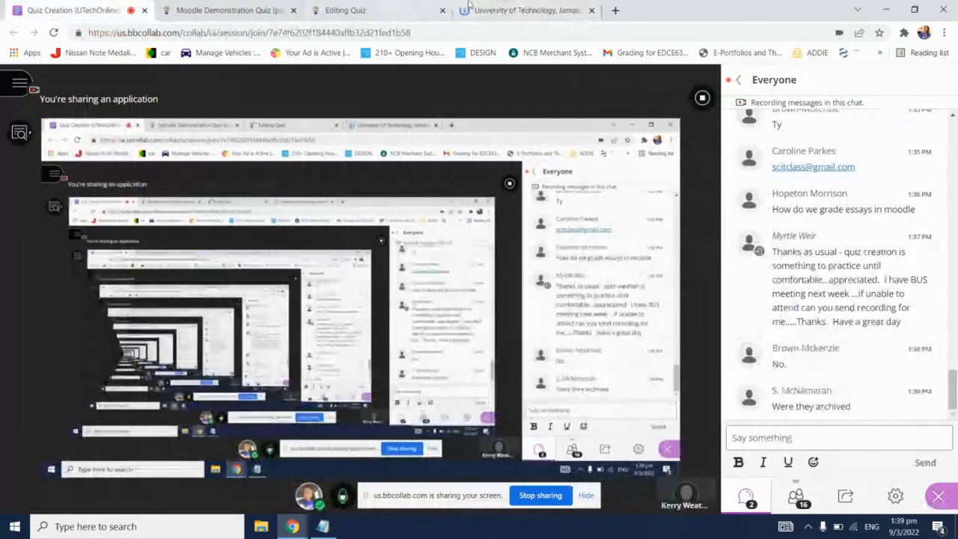
{"action": "left_click", "coordinate": [475, 9]}
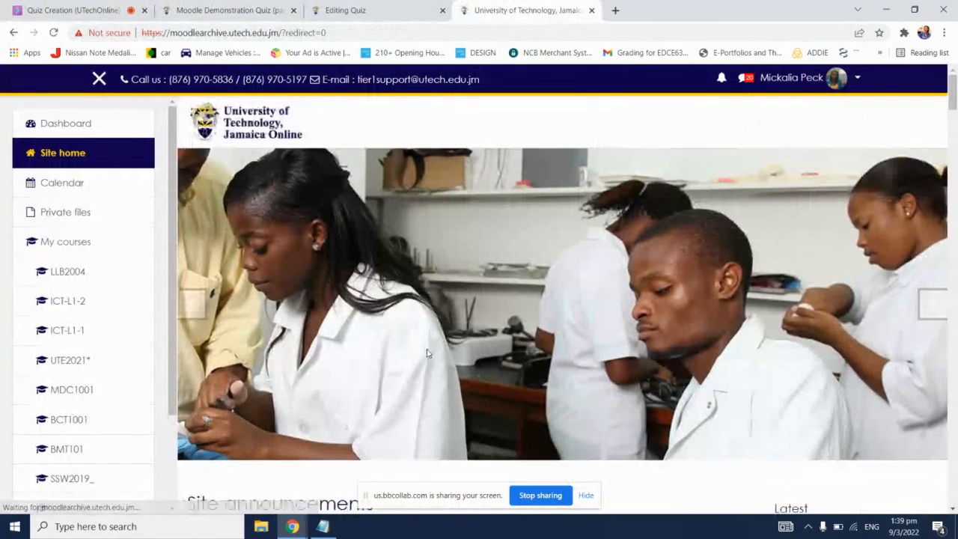
Step: Search the archive's courses for "MUR4001", and repeat the search as "MUR 4001"
{"action": "scroll", "coordinate": [428, 352], "scroll_direction": "down", "scroll_amount": 4}
{"action": "scroll", "coordinate": [427, 352], "scroll_direction": "down", "scroll_amount": 2}
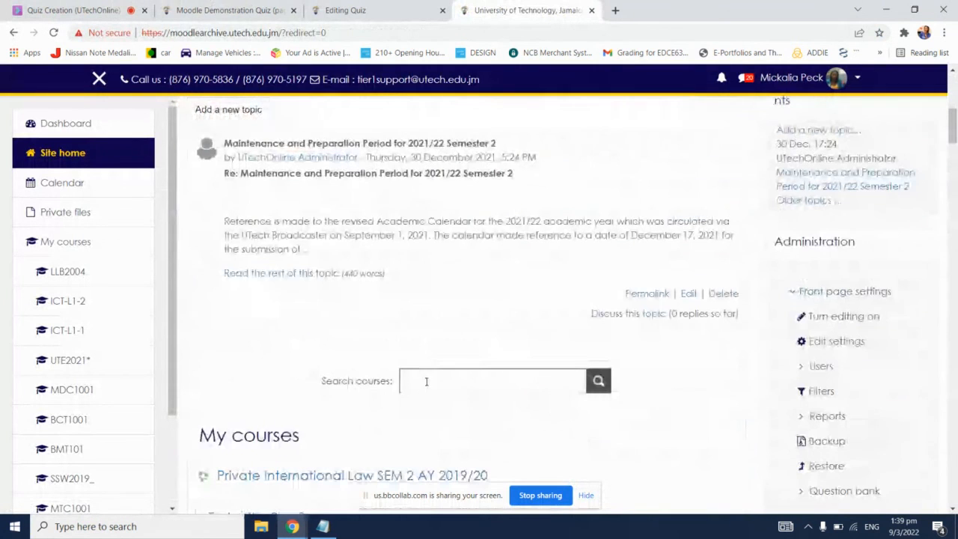
{"action": "left_click", "coordinate": [425, 382]}
{"action": "type", "text": "MUR"}
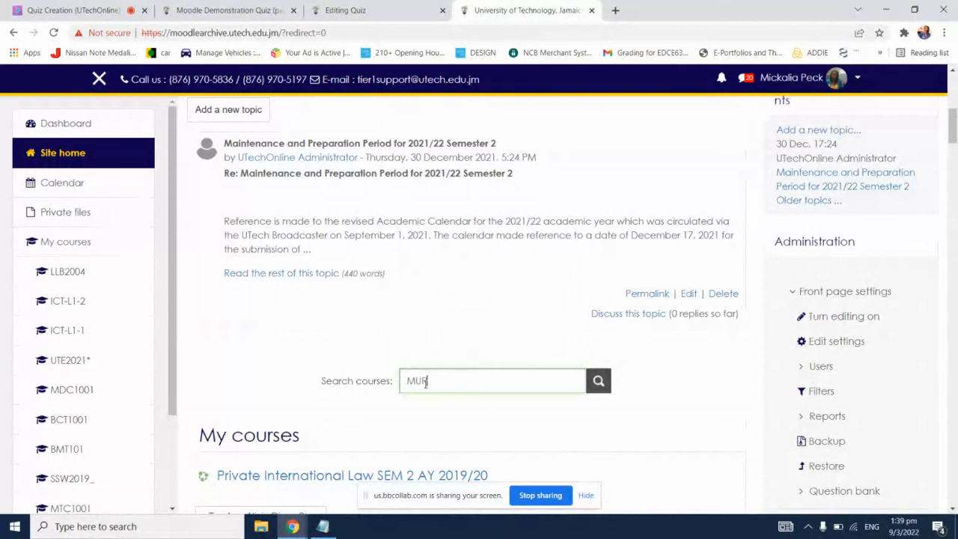
{"action": "type", "text": "400"}
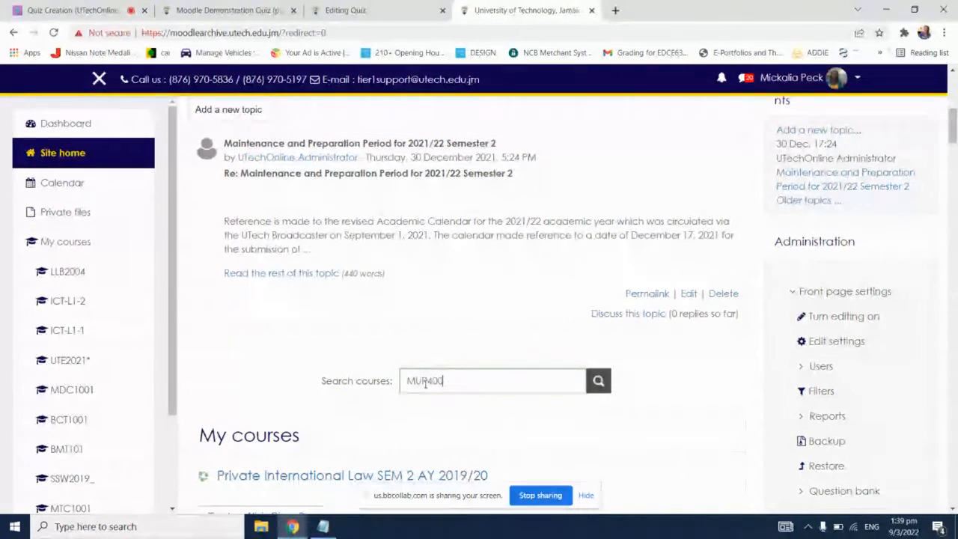
{"action": "type", "text": "1"}
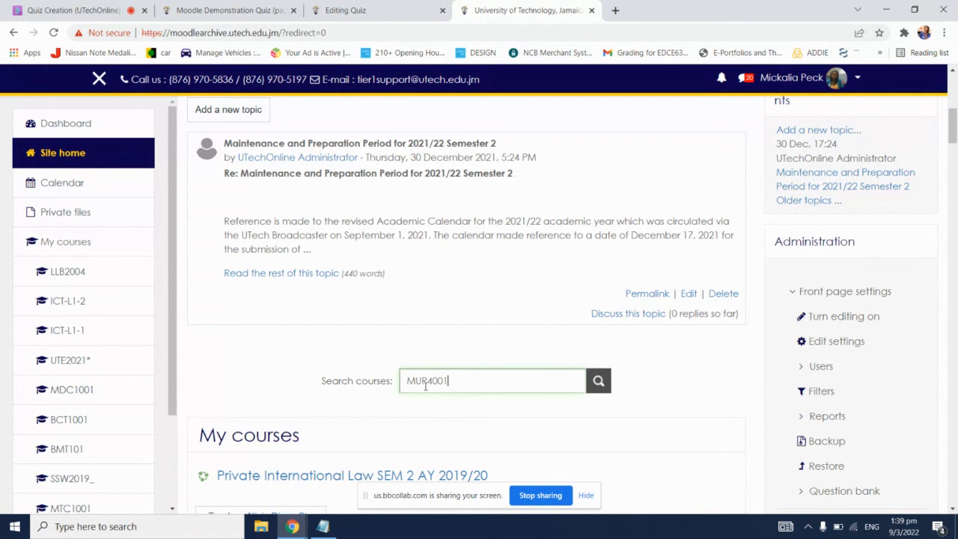
{"action": "key", "text": "Return"}
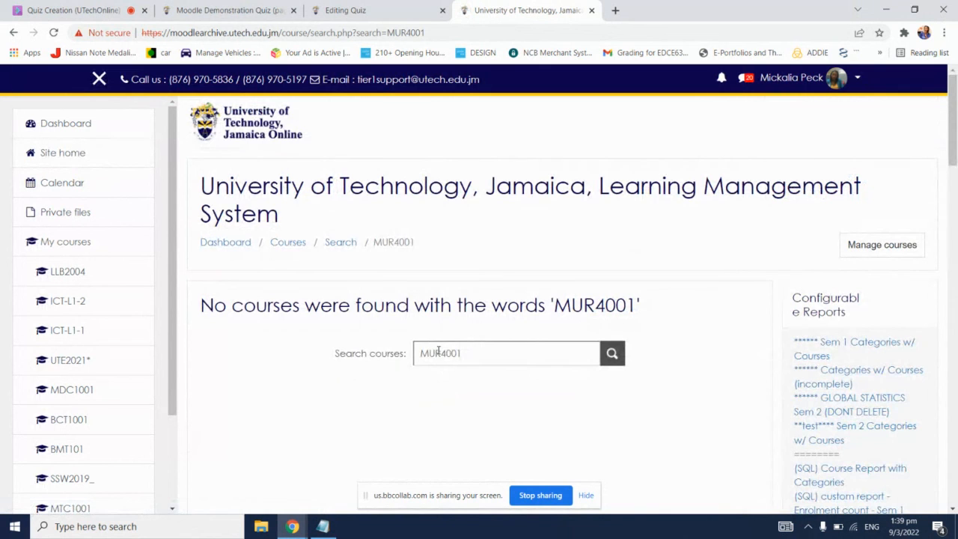
{"action": "left_click", "coordinate": [438, 352]}
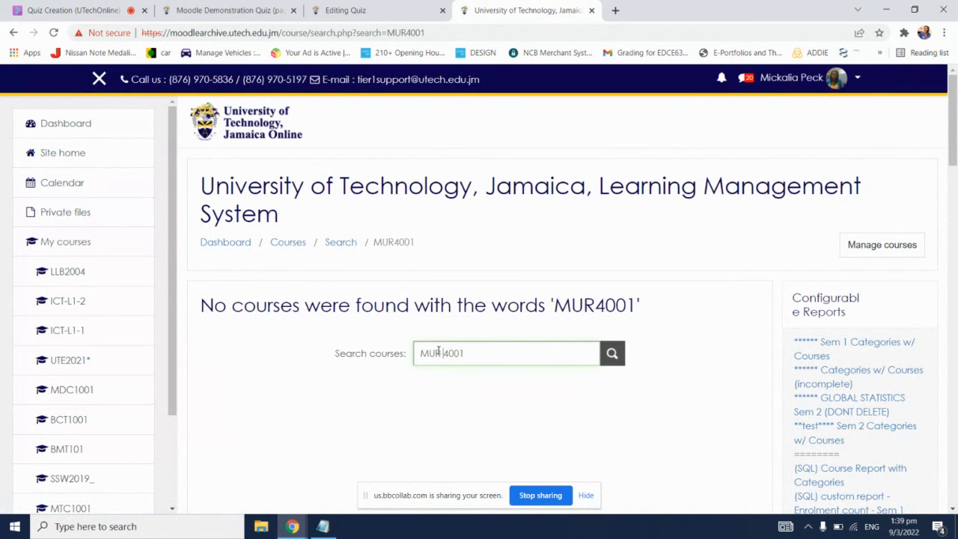
{"action": "key", "text": "Return"}
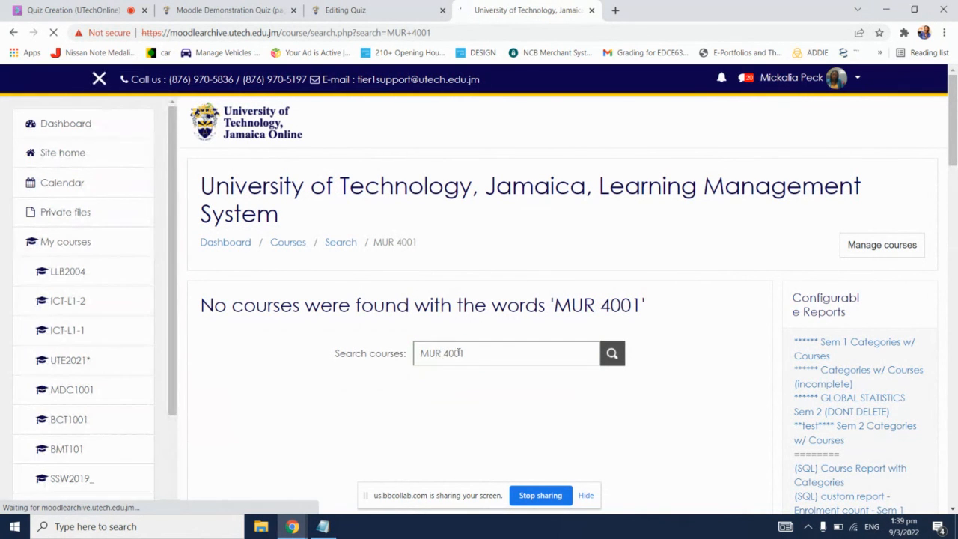
Step: Search the archive's courses for "NUR4001" instead and review the matching courses and their teachers
{"action": "left_click_drag", "start_coordinate": [466, 353], "coordinate": [402, 352]}
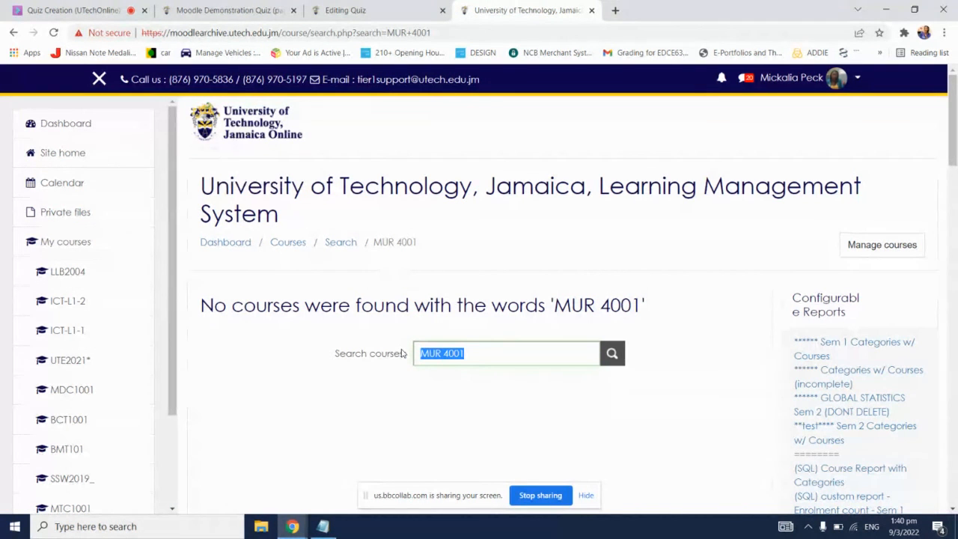
{"action": "double_click", "coordinate": [423, 353]}
{"action": "left_click", "coordinate": [424, 354]}
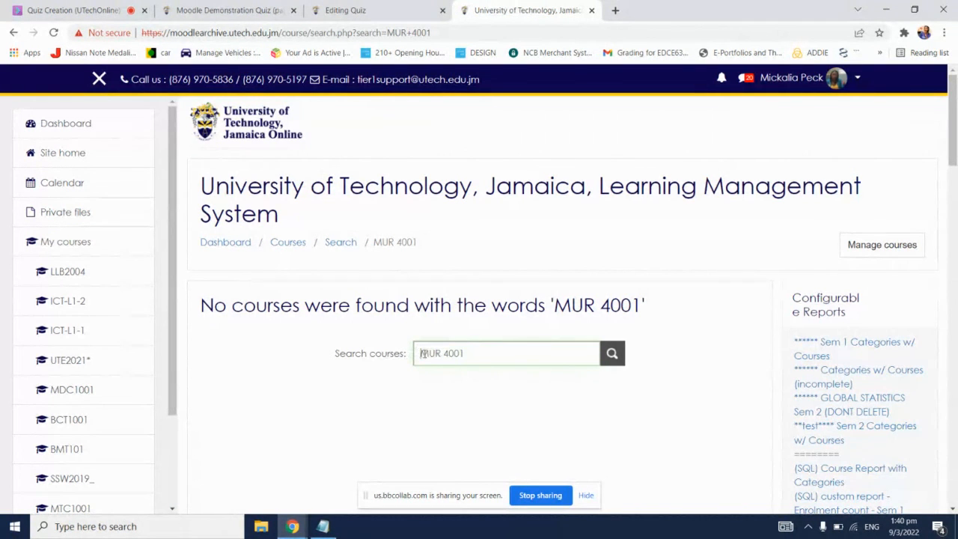
{"action": "key", "text": "ctrl+a"}
{"action": "key", "text": "BackSpace"}
{"action": "type", "text": "MUR4"}
{"action": "type", "text": "001"}
{"action": "key", "text": "Return"}
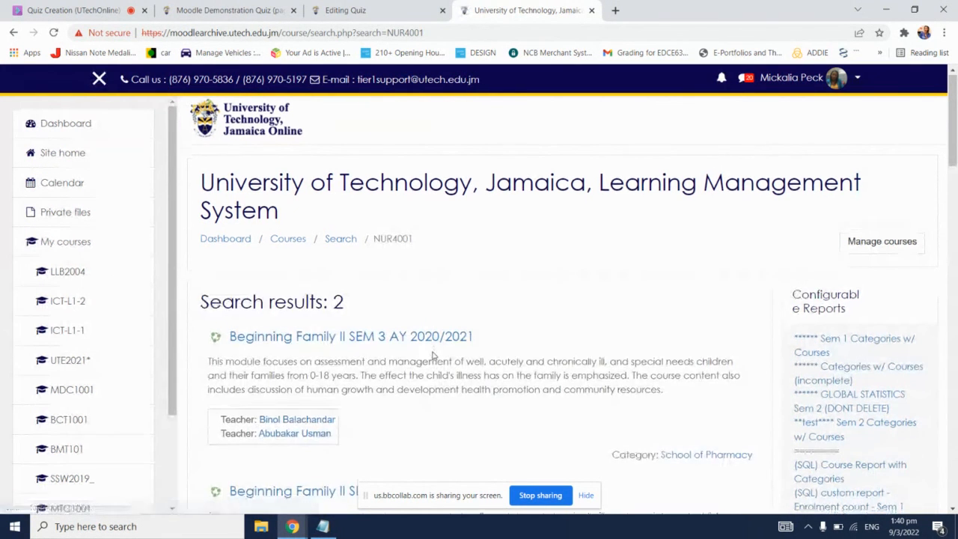
{"action": "scroll", "coordinate": [432, 355], "scroll_direction": "down", "scroll_amount": 1}
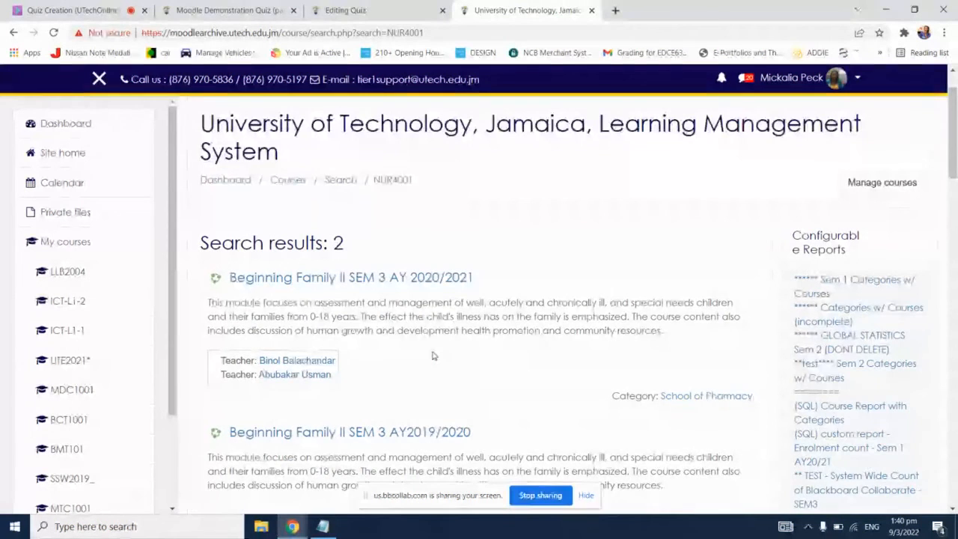
{"action": "scroll", "coordinate": [433, 356], "scroll_direction": "down", "scroll_amount": 1}
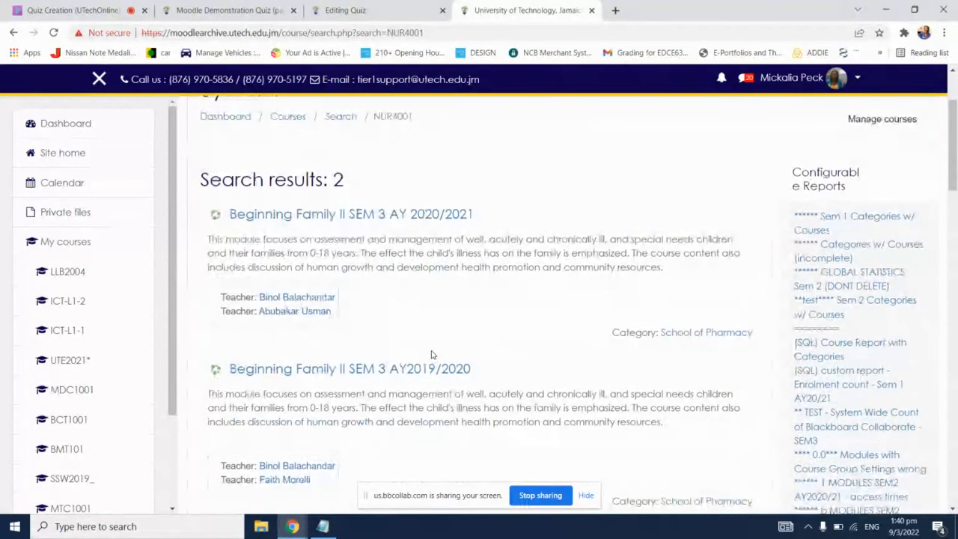
{"action": "scroll", "coordinate": [431, 353], "scroll_direction": "down", "scroll_amount": 1}
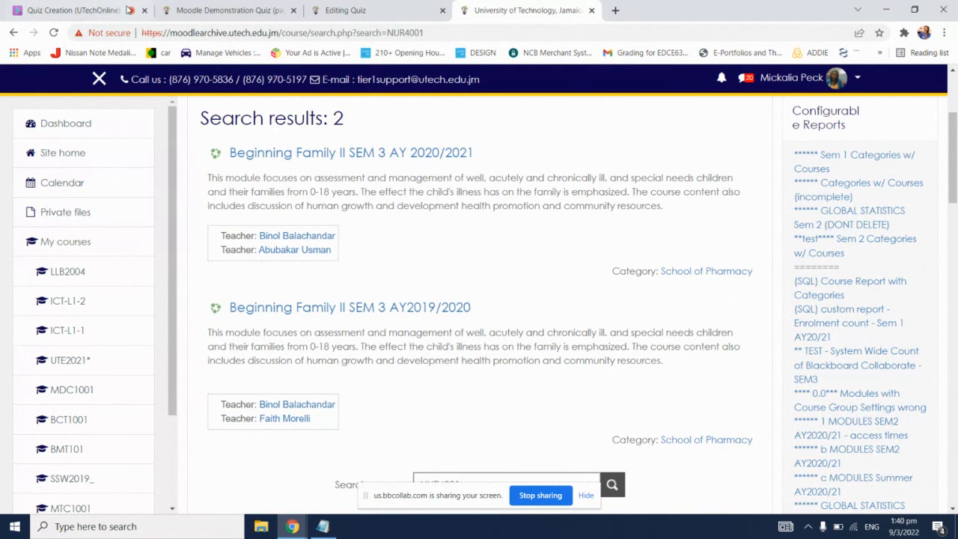
Step: Switch to the Blackboard Collaborate session and send the presenter's e-mail address in the Everyone chat
{"action": "left_click", "coordinate": [123, 9]}
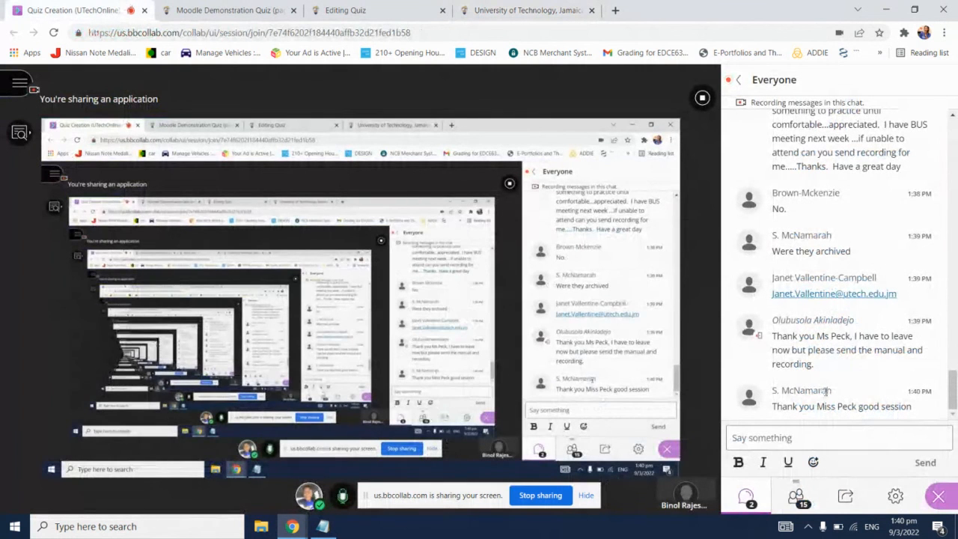
{"action": "left_click", "coordinate": [874, 436]}
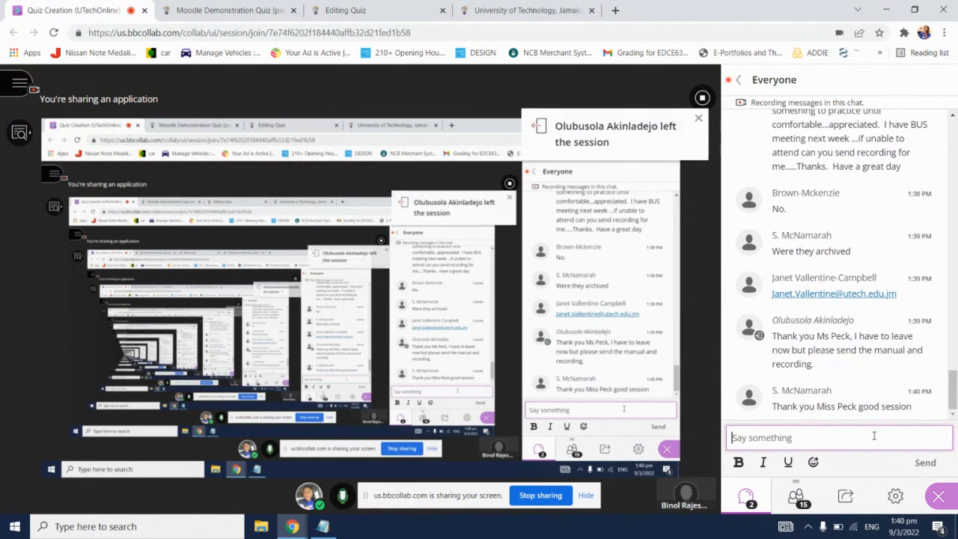
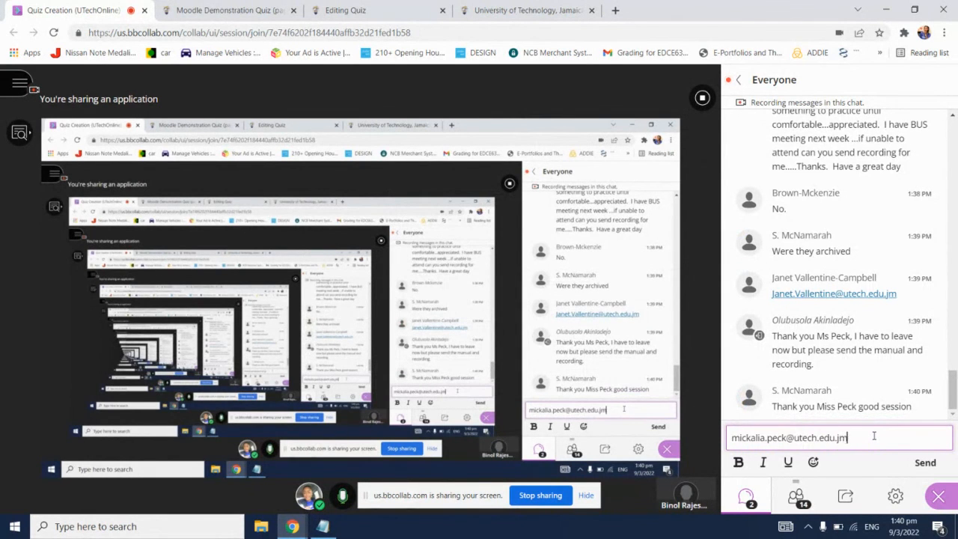
{"action": "key", "text": "Return"}
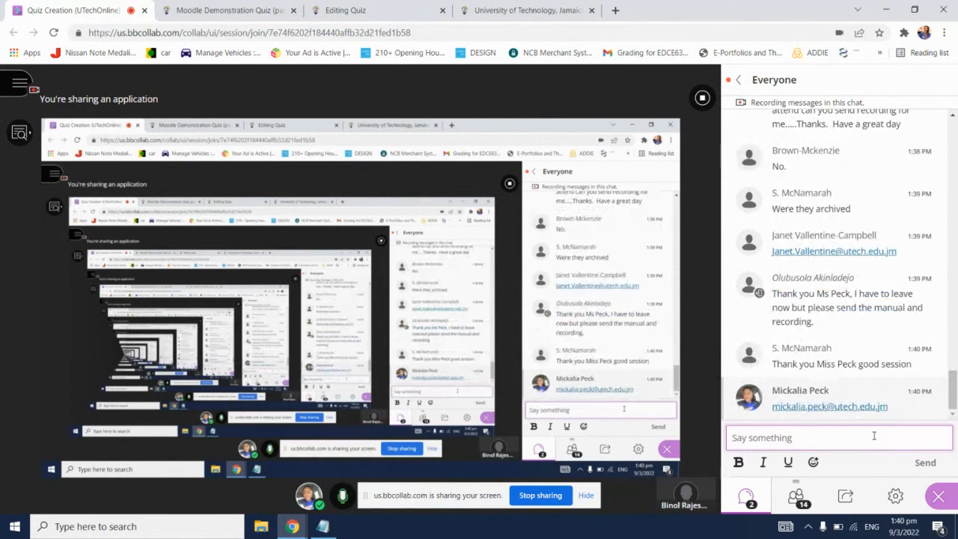